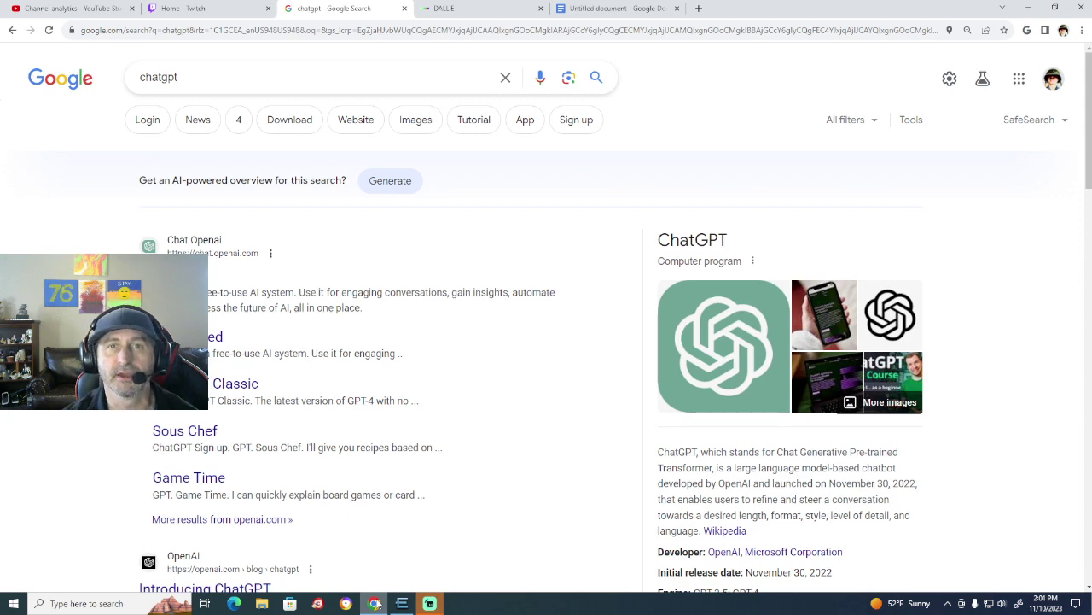
# View the DALL-E page, and open the ChatGPT site from the Google search results.
pyautogui.click(433, 10)
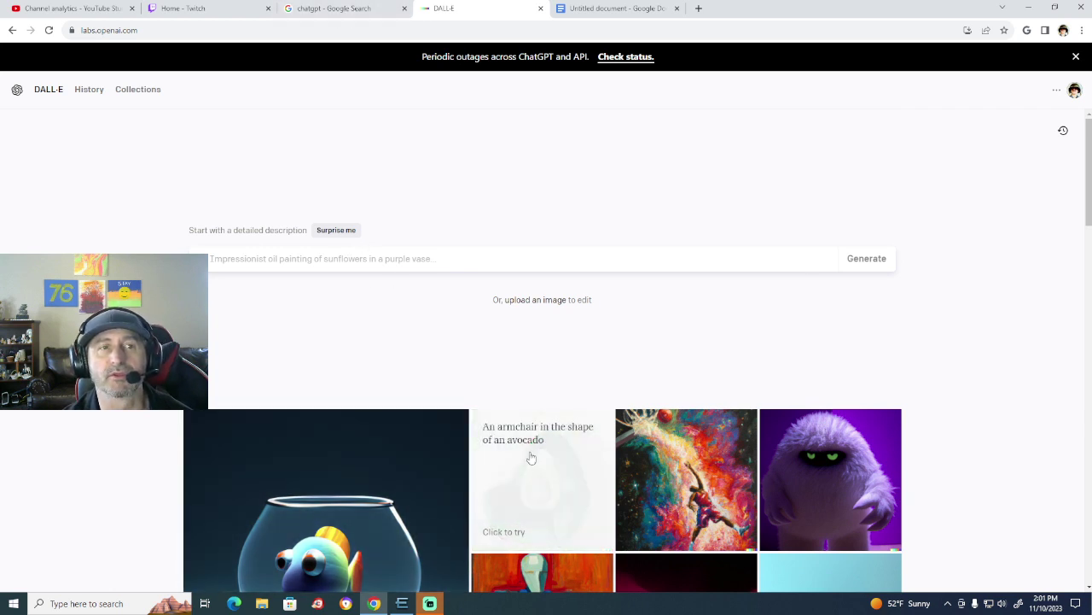
pyautogui.click(331, 10)
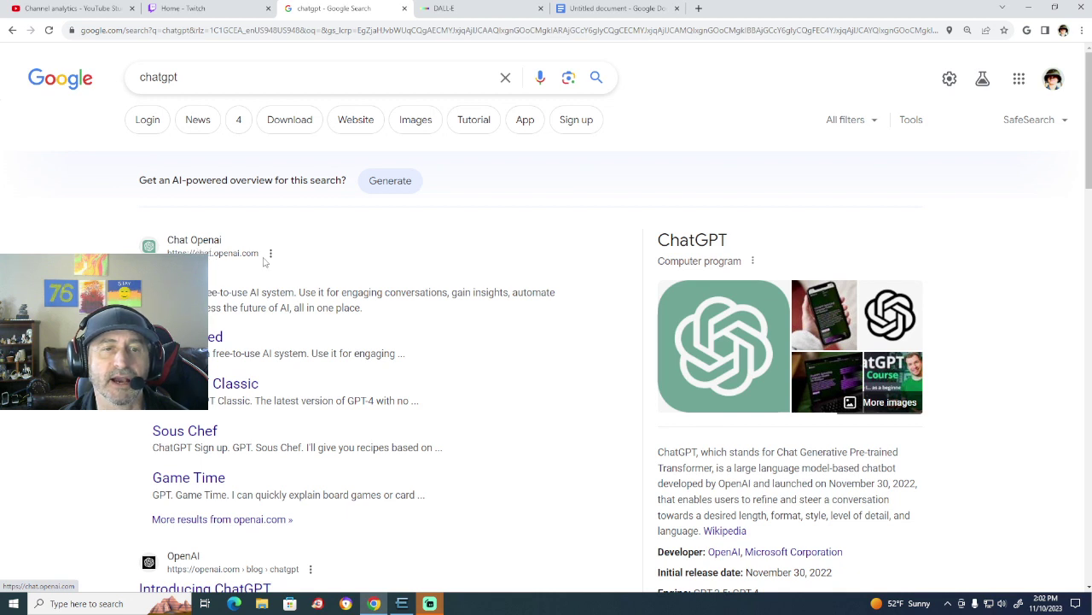
pyautogui.click(196, 247)
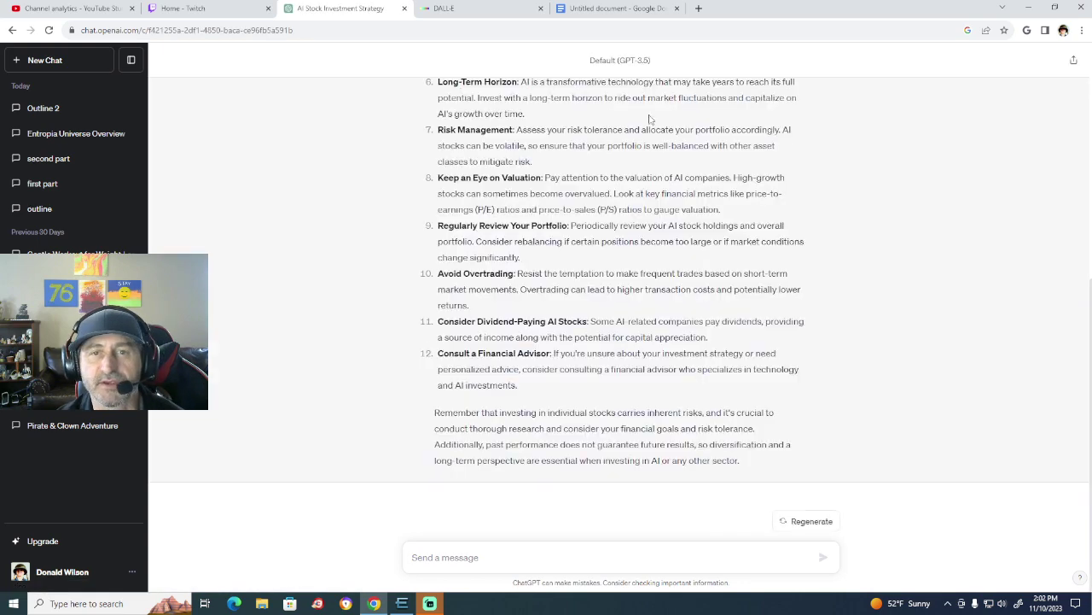
# Read through the full answer on the high-return AI stock investment strategy, from the opening prompt to the closing remarks.
pyautogui.scroll(3, 574, 317)
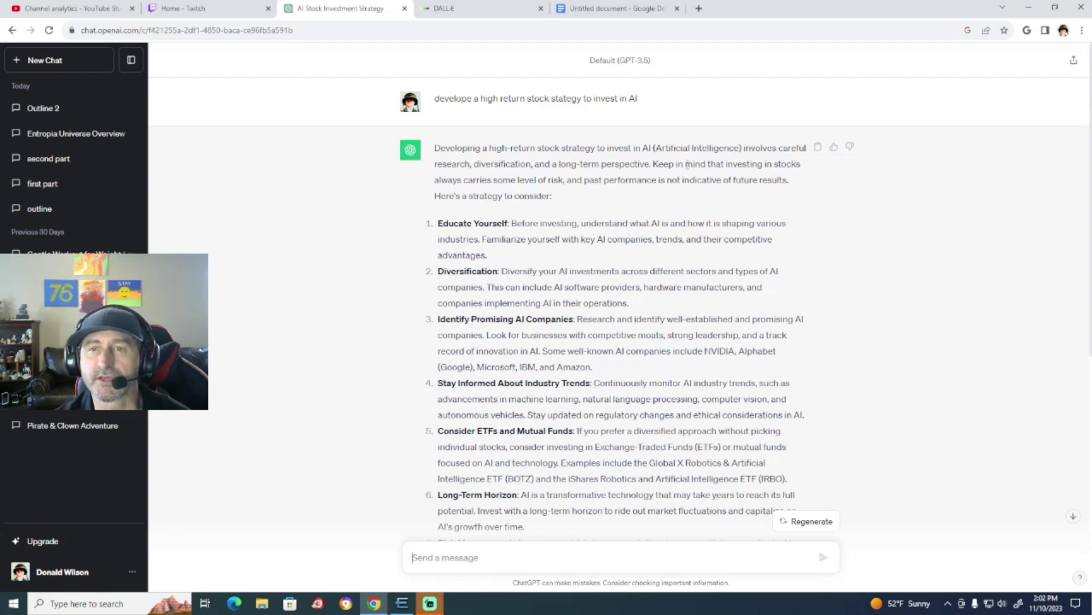
pyautogui.scroll(-2, 640, 329)
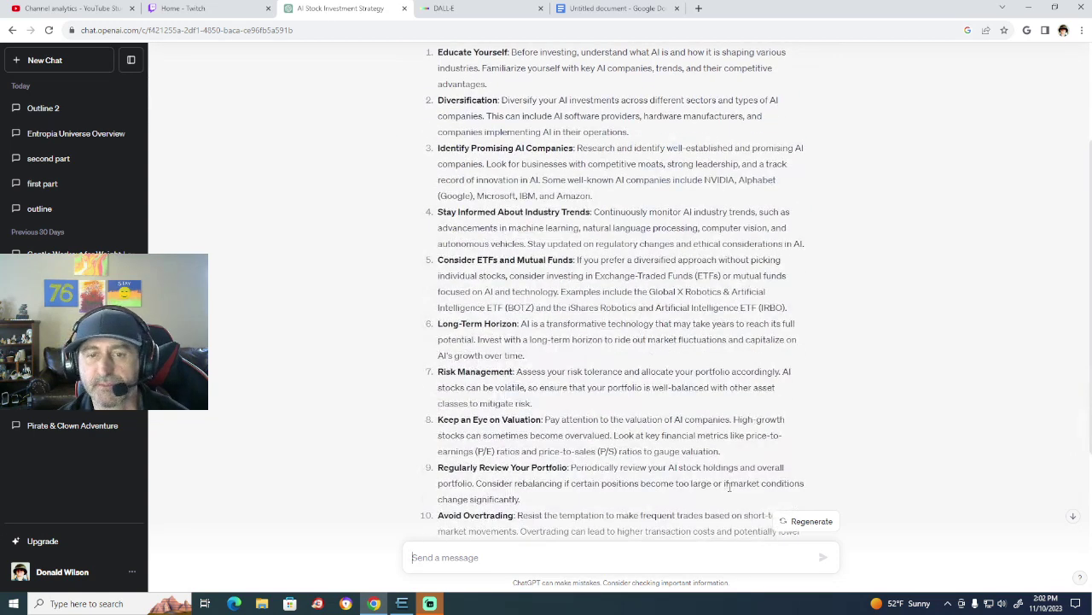
pyautogui.scroll(-2, 726, 486)
pyautogui.scroll(-1, 727, 486)
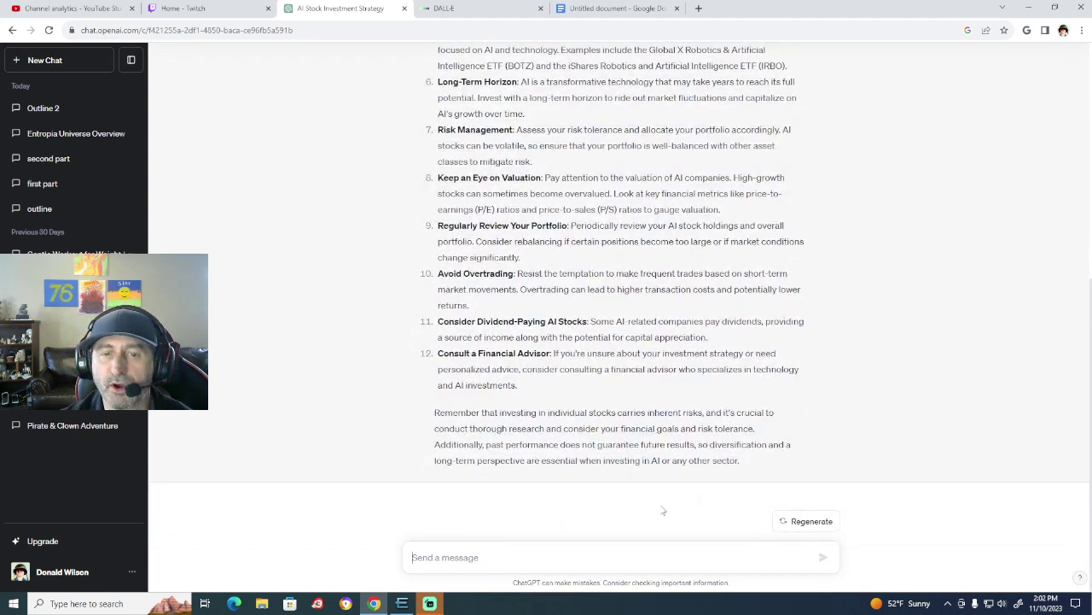
pyautogui.click(589, 565)
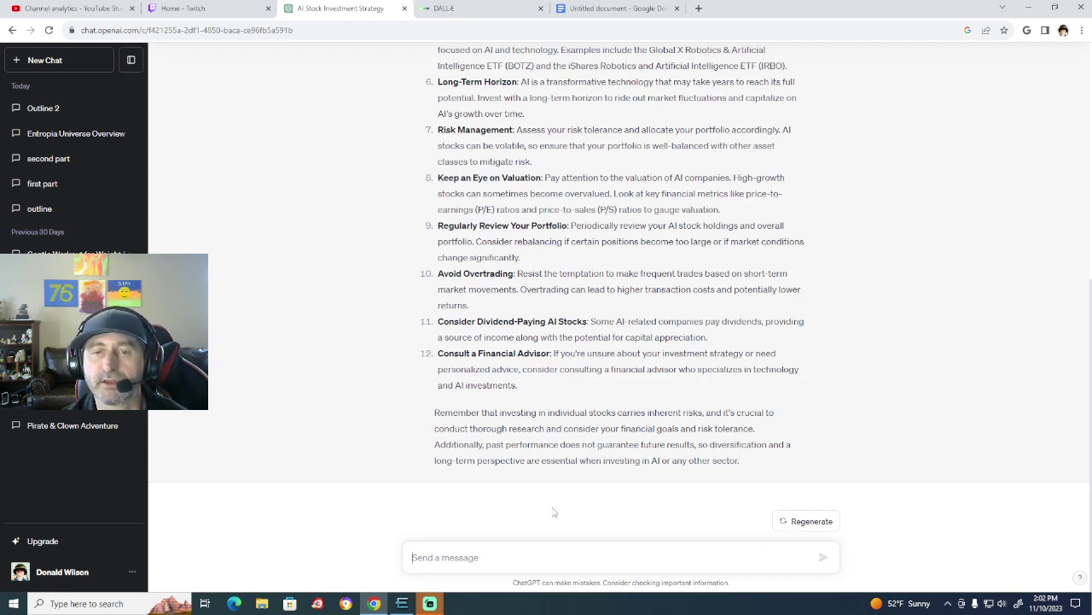
pyautogui.scroll(4, 552, 506)
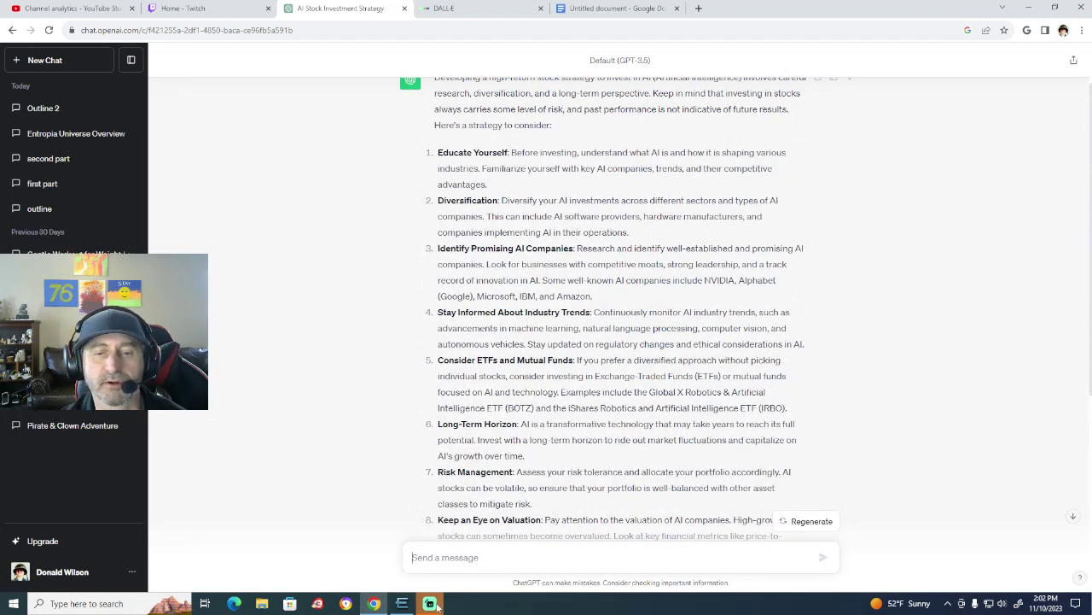
pyautogui.moveTo(432, 604)
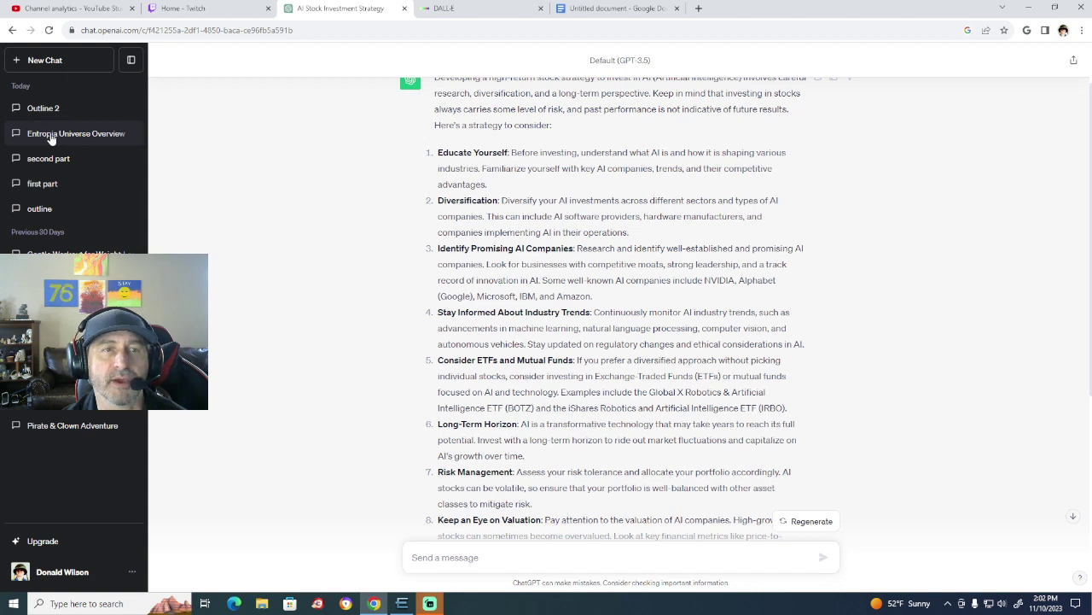
pyautogui.scroll(2, 314, 435)
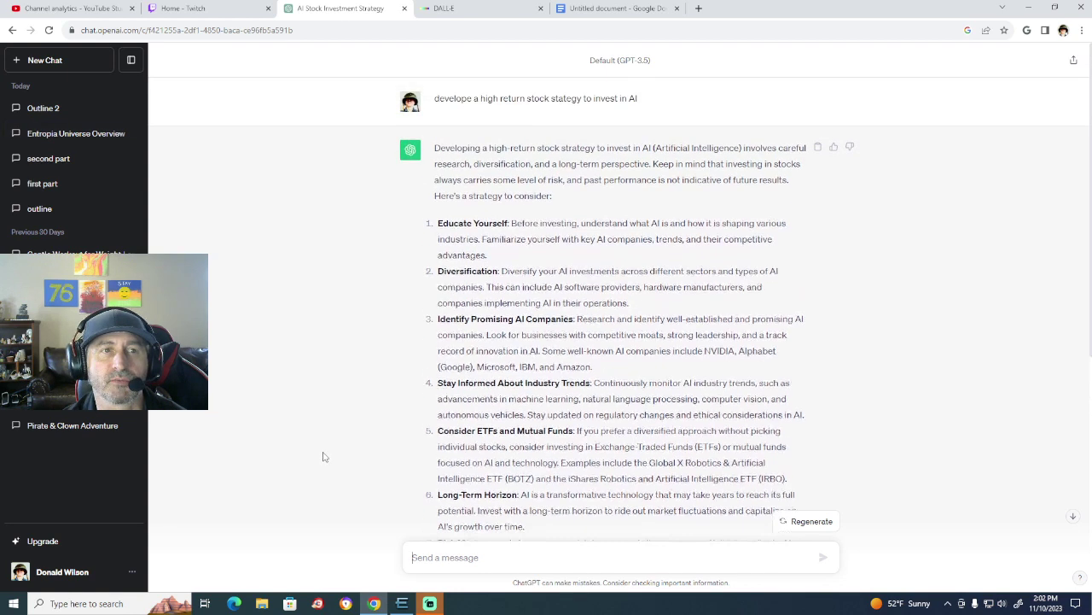
# Start a new empty chat.
pyautogui.click(36, 60)
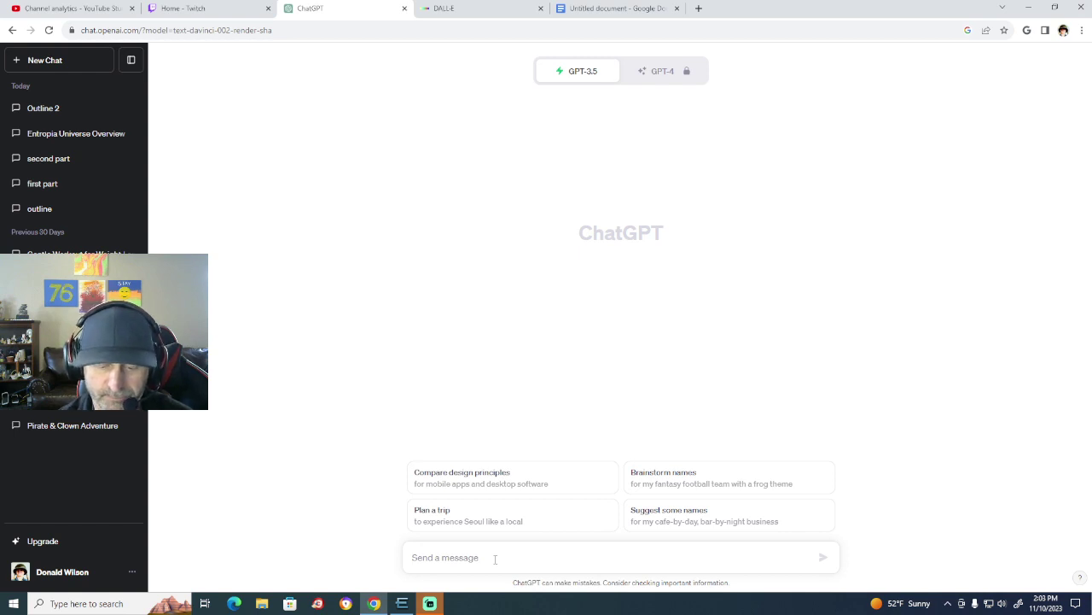
pyautogui.write('I')
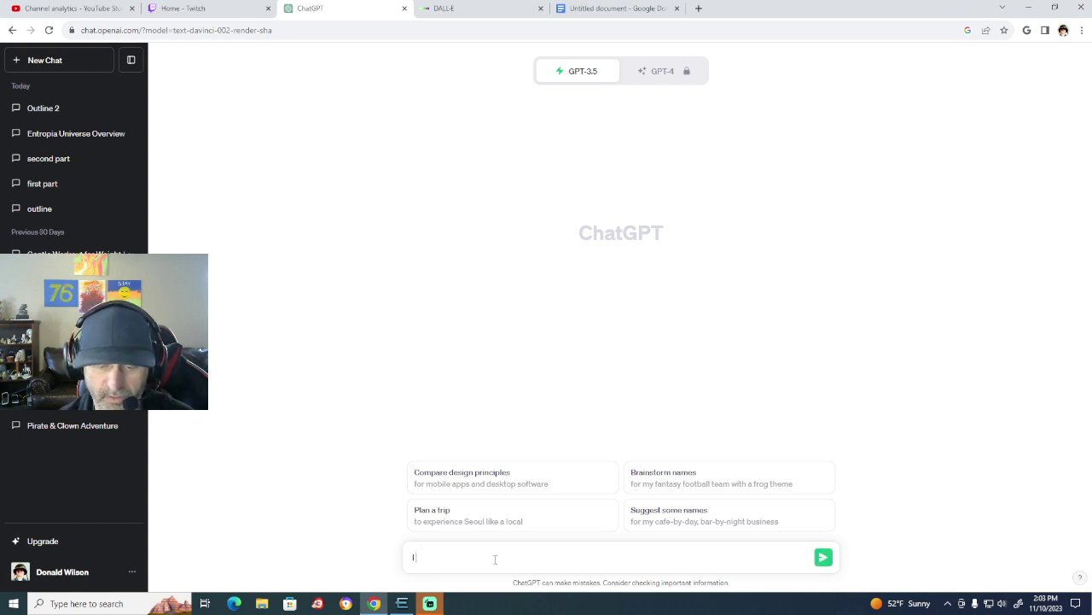
pyautogui.write(' am looking')
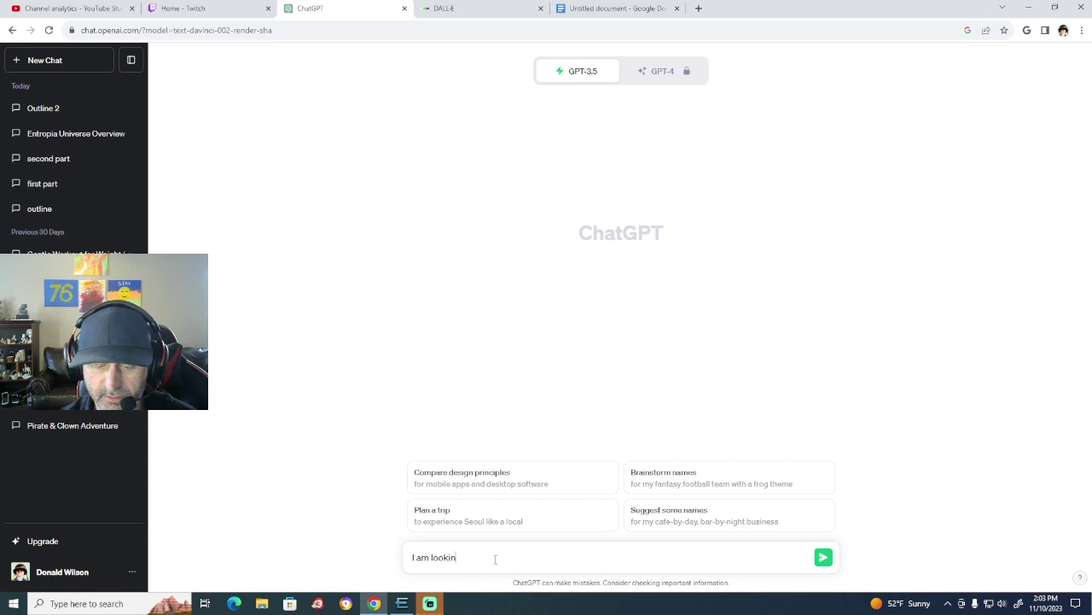
pyautogui.press('BackSpace')
pyautogui.press('BackSpace')
pyautogui.press('BackSpace')
pyautogui.press('BackSpace')
pyautogui.press('BackSpace')
pyautogui.press('BackSpace')
pyautogui.press('BackSpace')
pyautogui.press('BackSpace')
pyautogui.press('BackSpace')
pyautogui.press('BackSpace')
pyautogui.press('BackSpace')
pyautogui.press('BackSpace')
pyautogui.press('BackSpace')
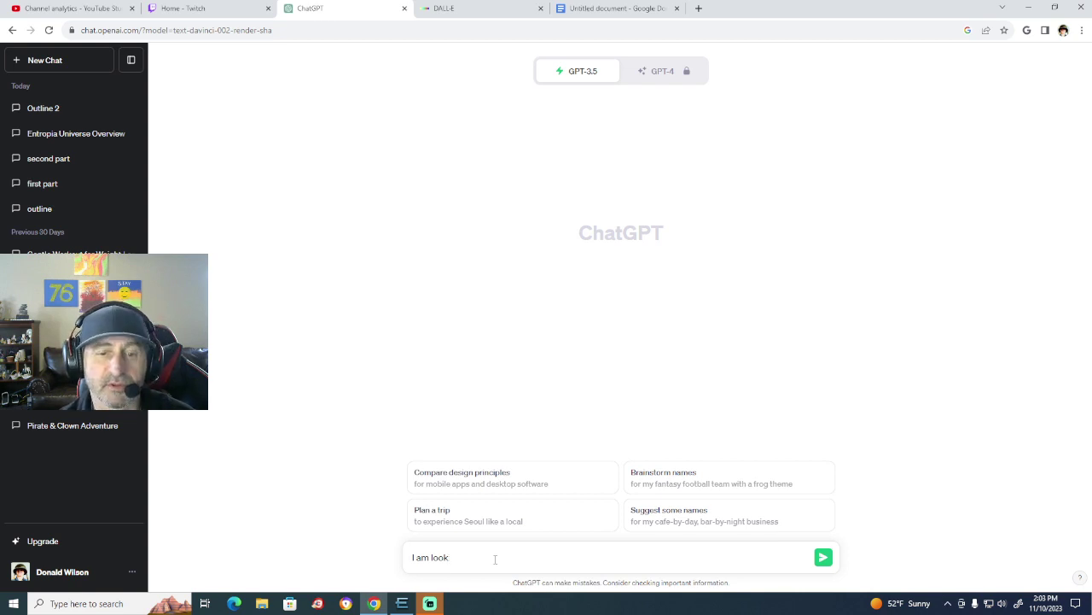
# Send the prompt "I want you to design a workout to help me trim and sculpt my stomach", with its spelling corrected.
pyautogui.write('I wan')
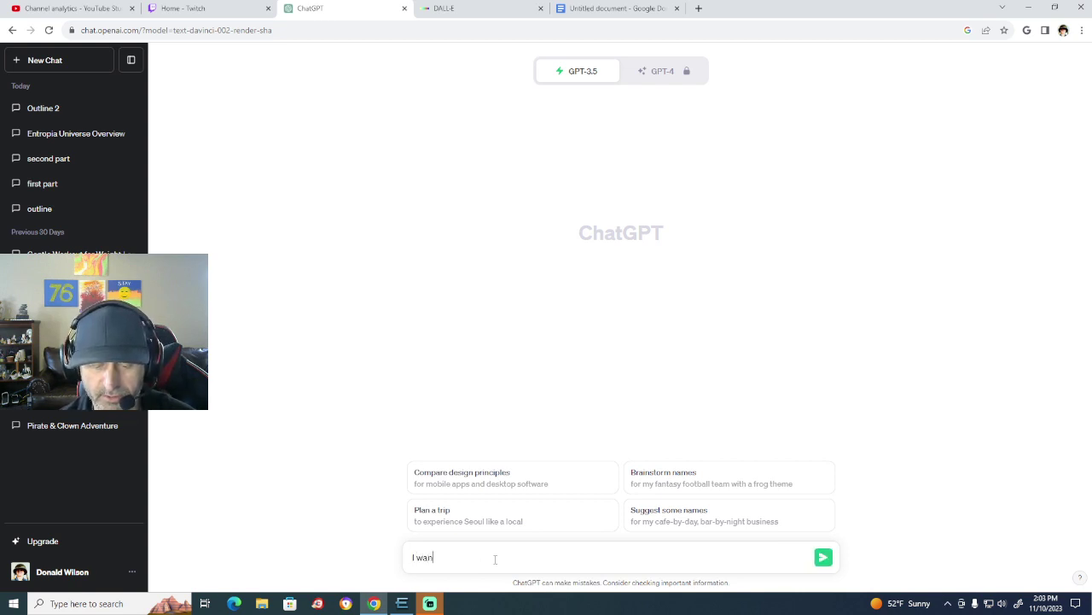
pyautogui.write('t yo')
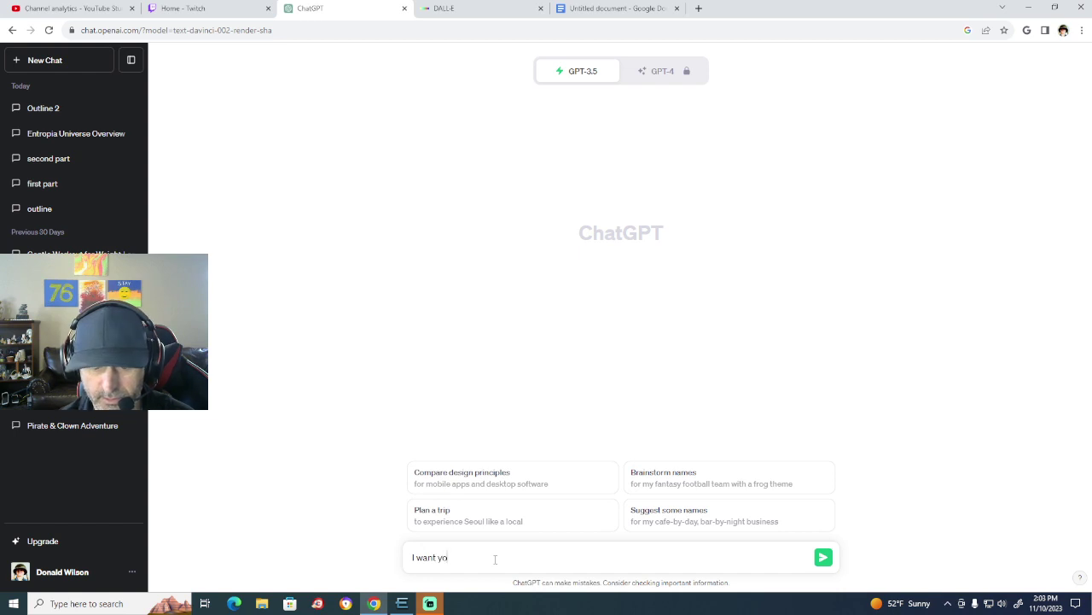
pyautogui.write('u to desi')
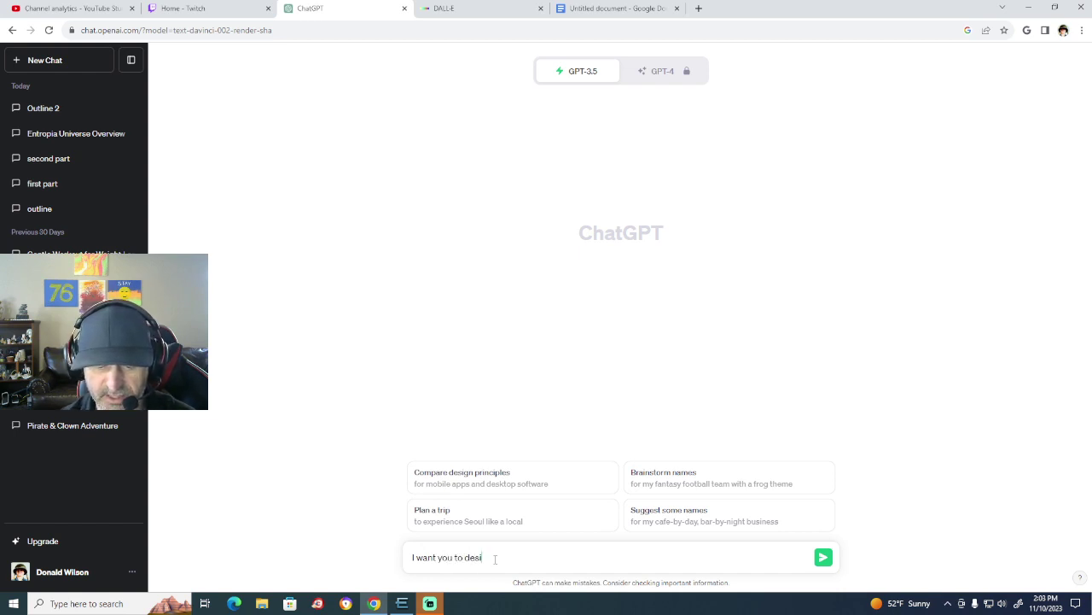
pyautogui.write('gn a wo')
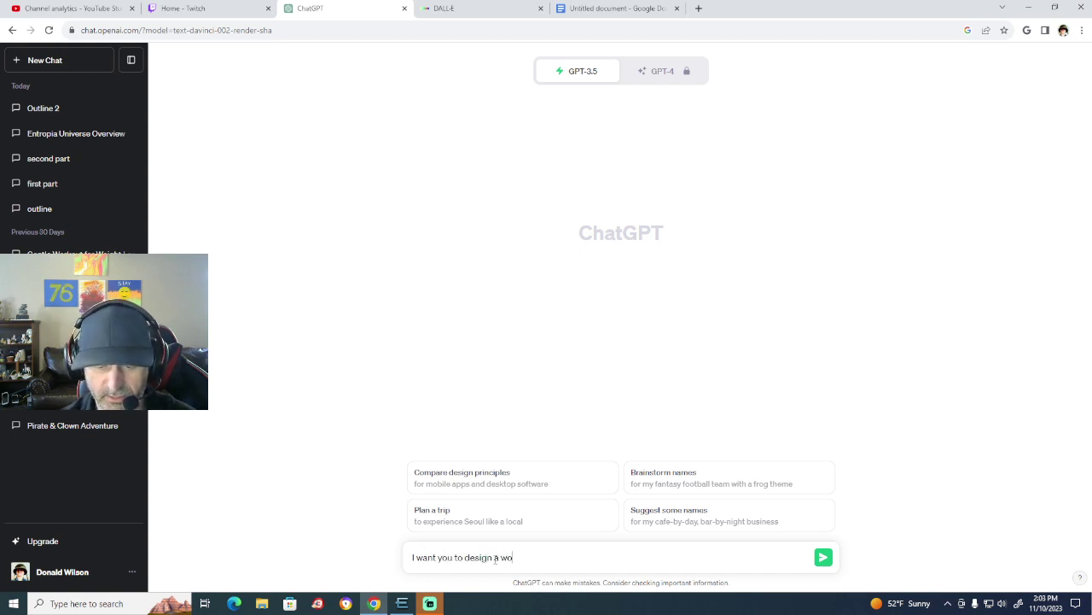
pyautogui.write('rkout')
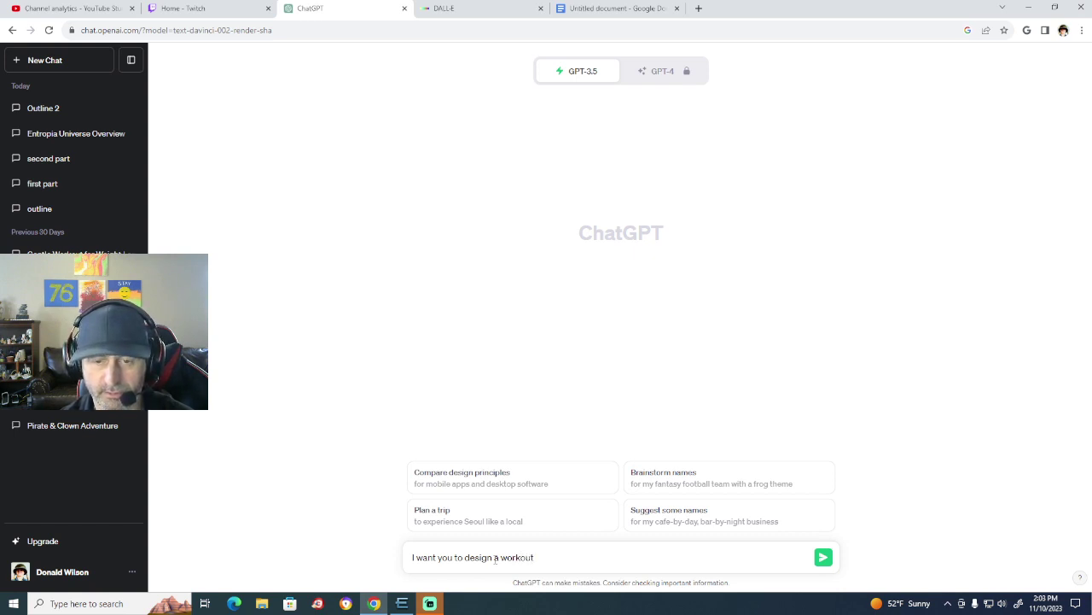
pyautogui.write(' to hel')
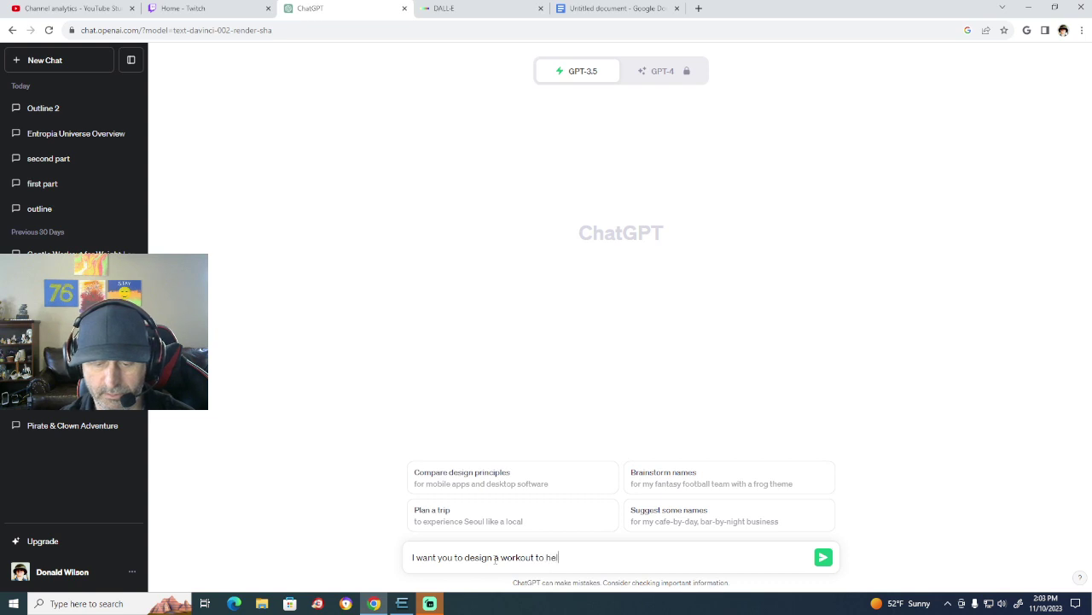
pyautogui.write('p me tri')
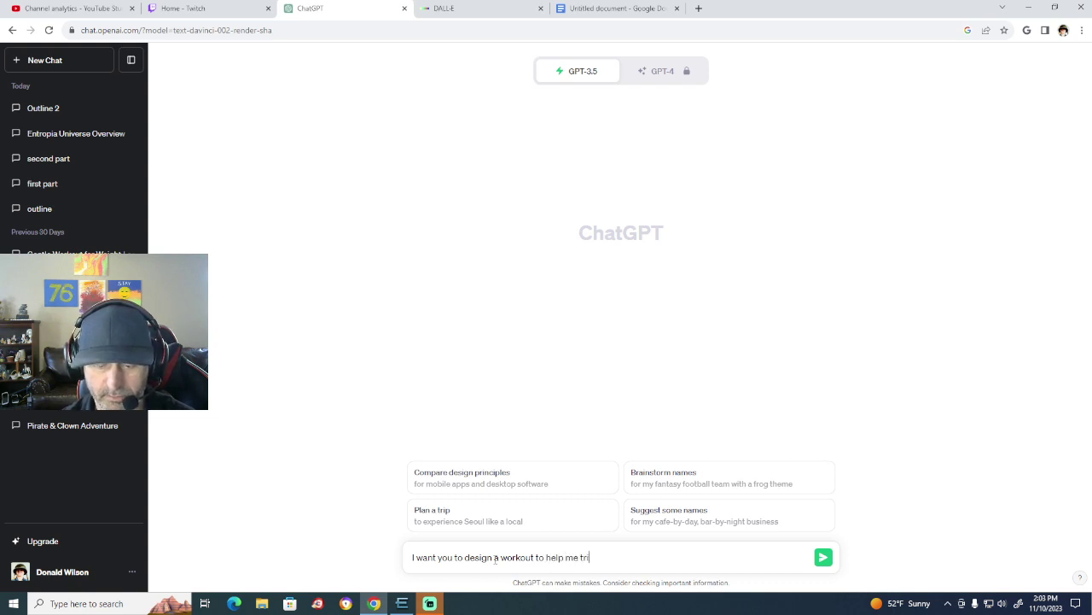
pyautogui.write('m and s')
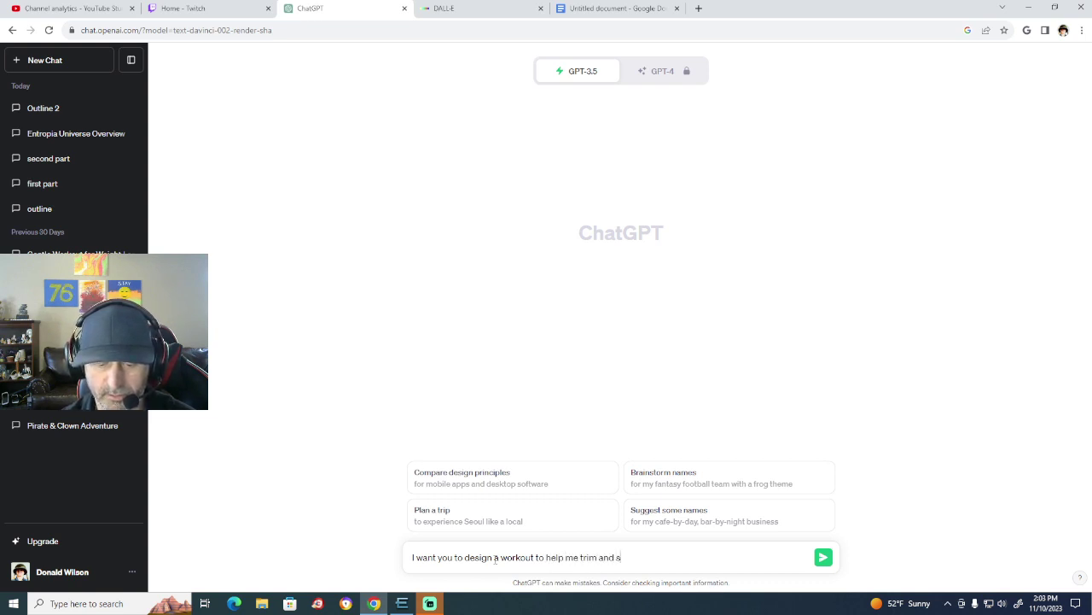
pyautogui.write('cul')
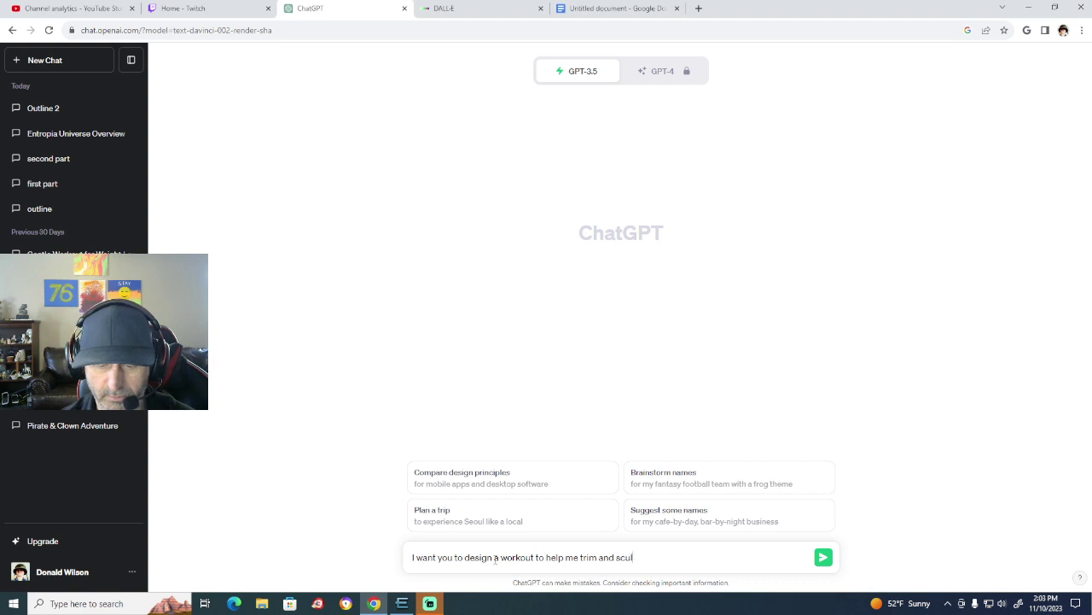
pyautogui.write('pot')
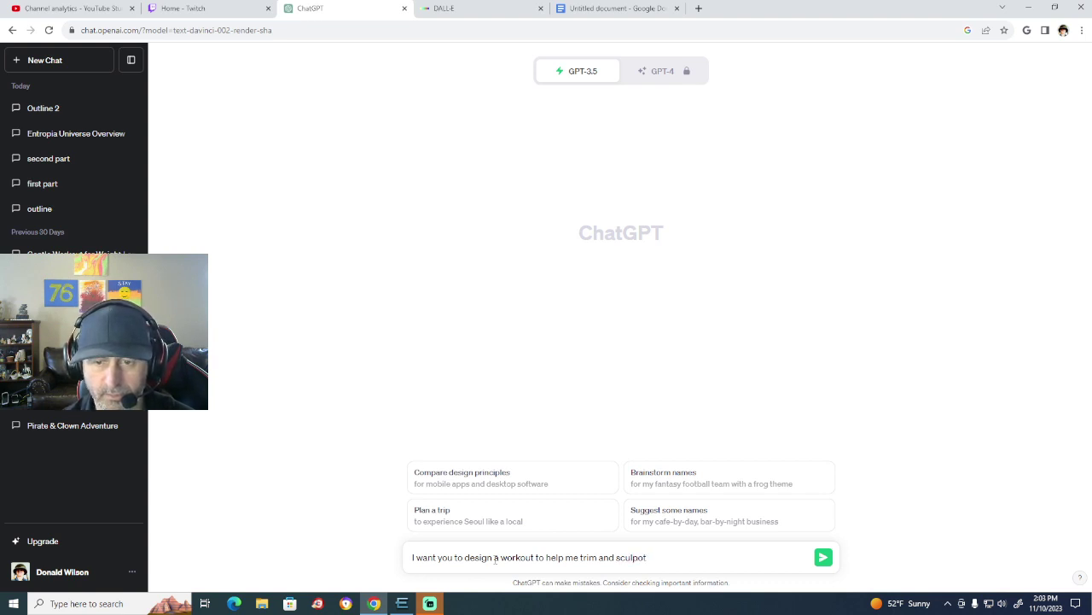
pyautogui.press('BackSpace')
pyautogui.press('BackSpace')
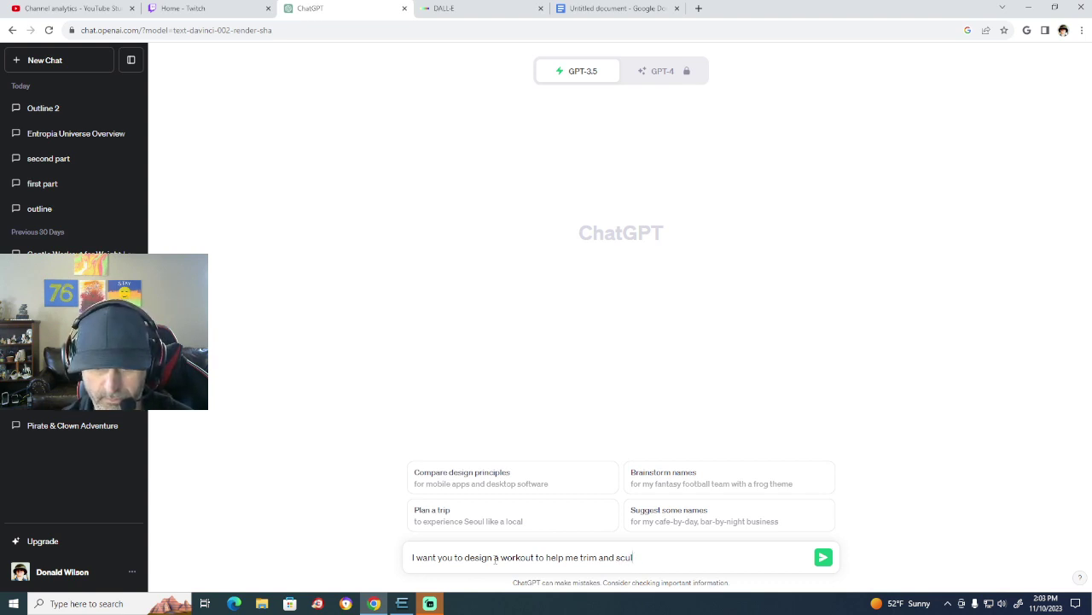
pyautogui.write('pt my')
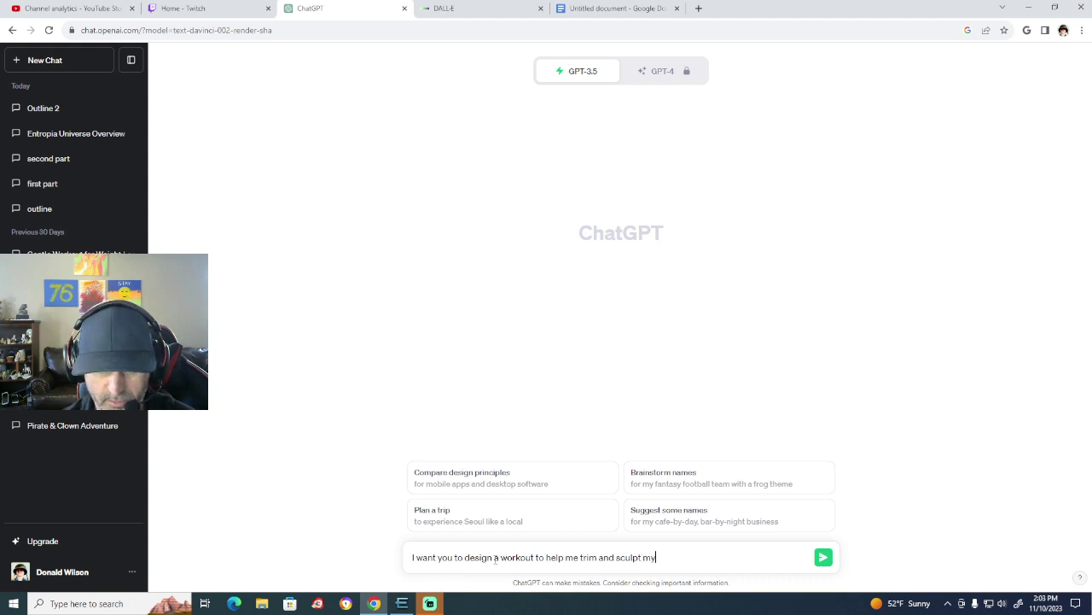
pyautogui.write(' st')
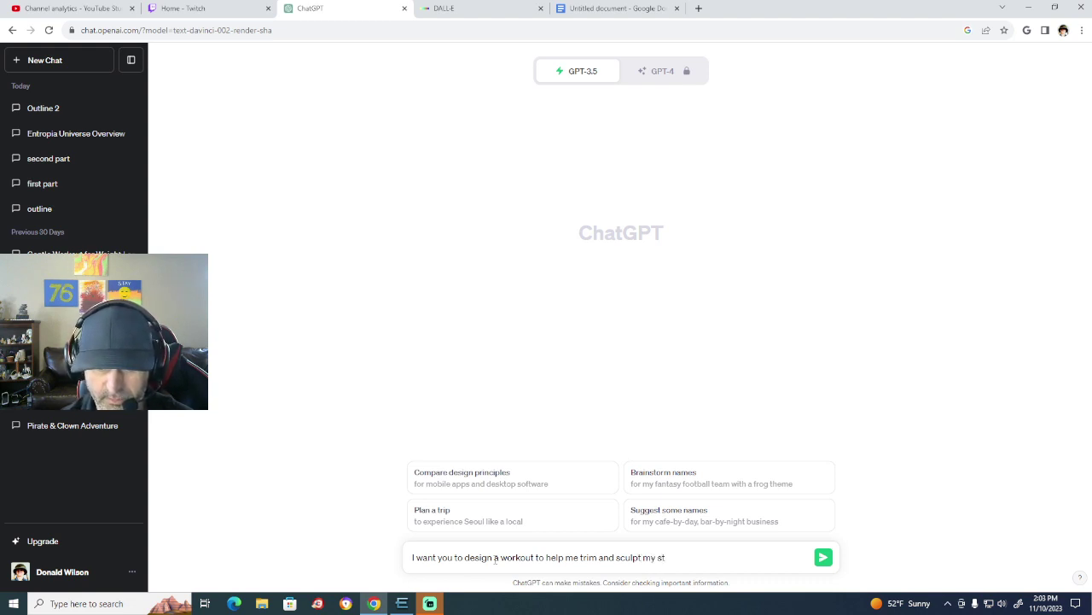
pyautogui.write('omac')
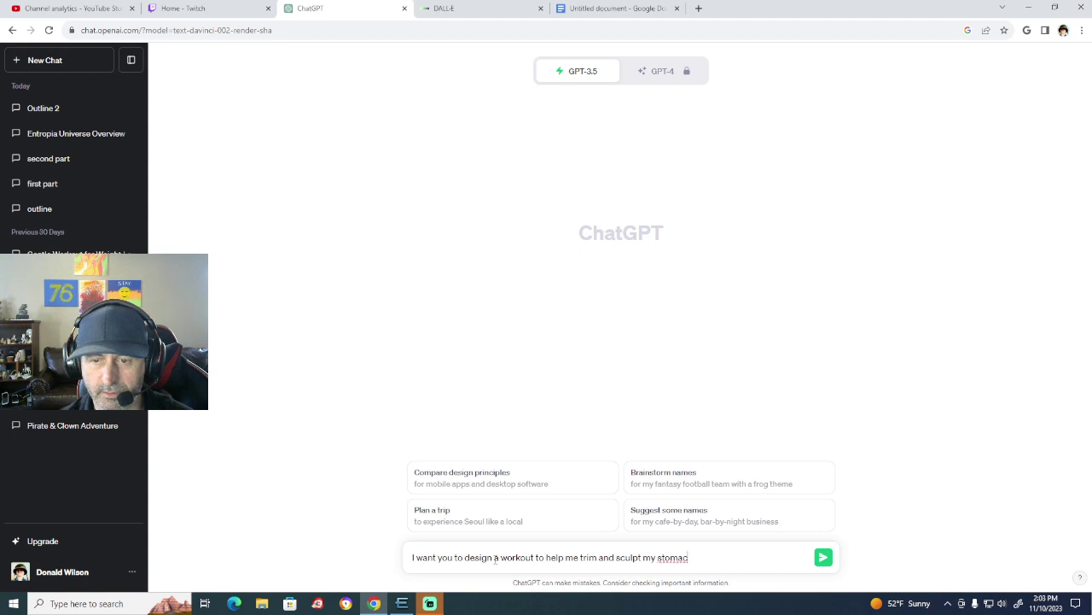
pyautogui.write('k')
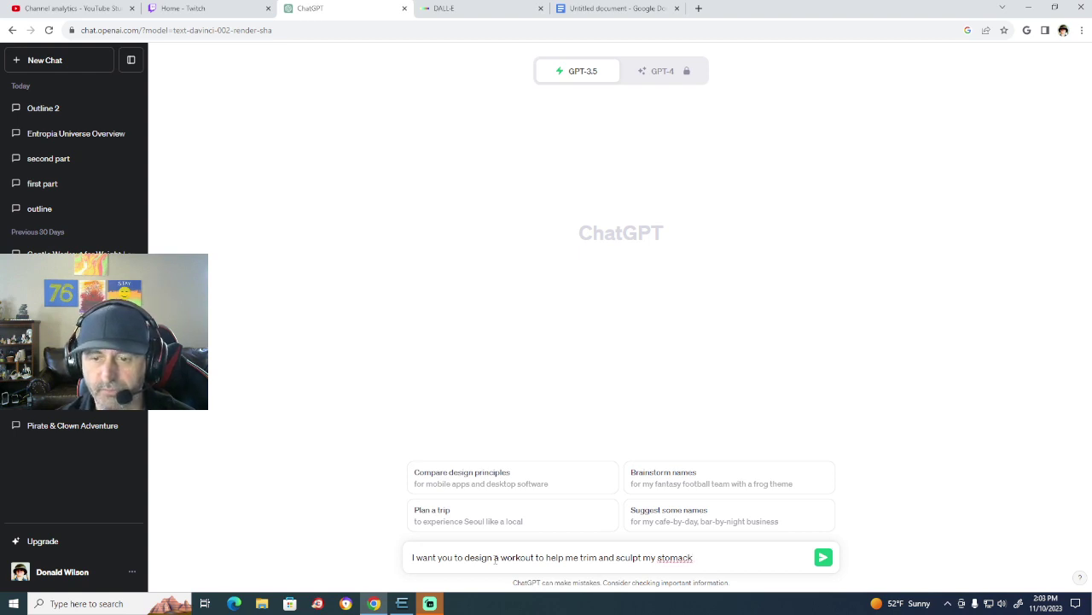
pyautogui.rightClick(682, 560)
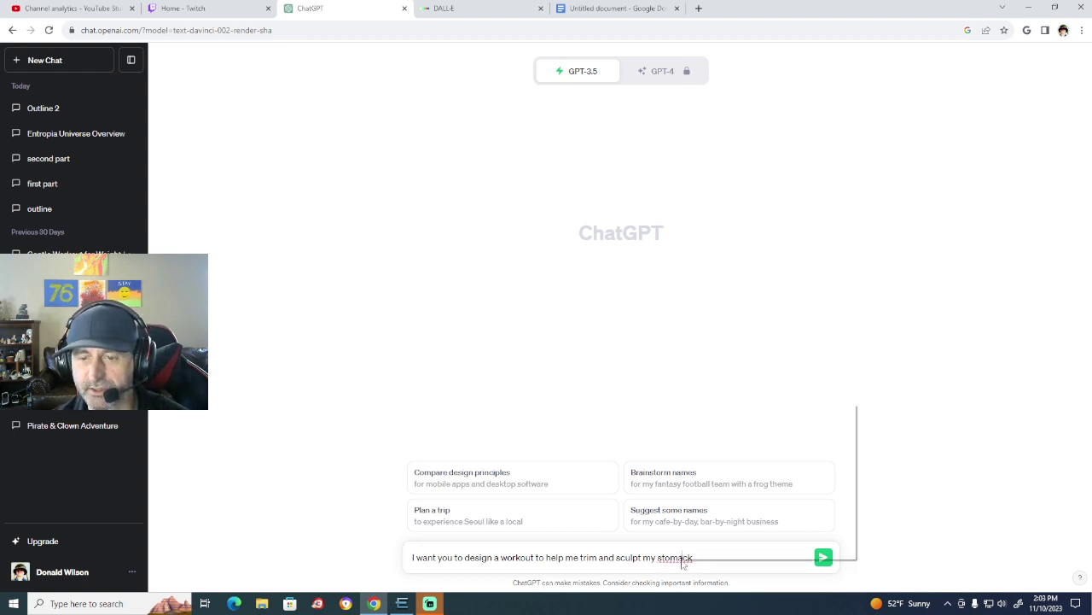
pyautogui.click(729, 427)
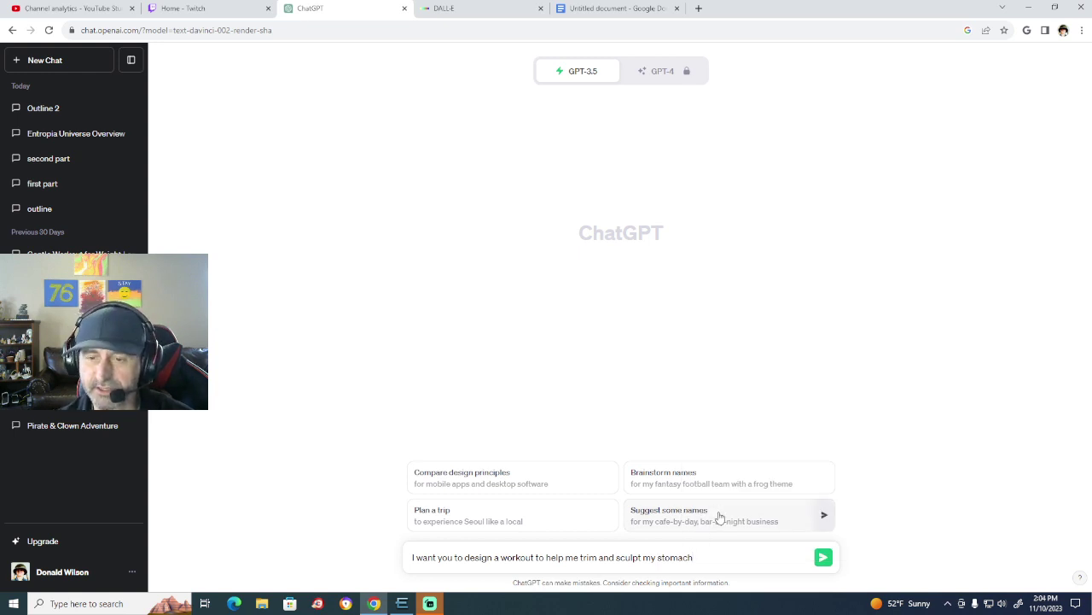
pyautogui.click(824, 557)
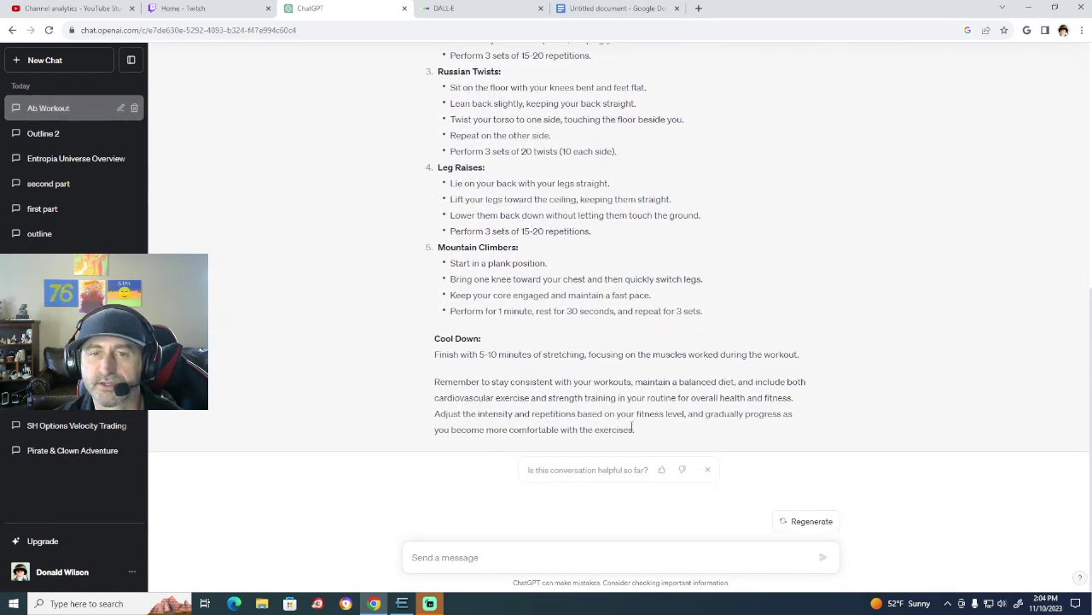
# Read through the generated stomach workout, from the introduction and warm-up to the core exercises.
pyautogui.scroll(5, 629, 444)
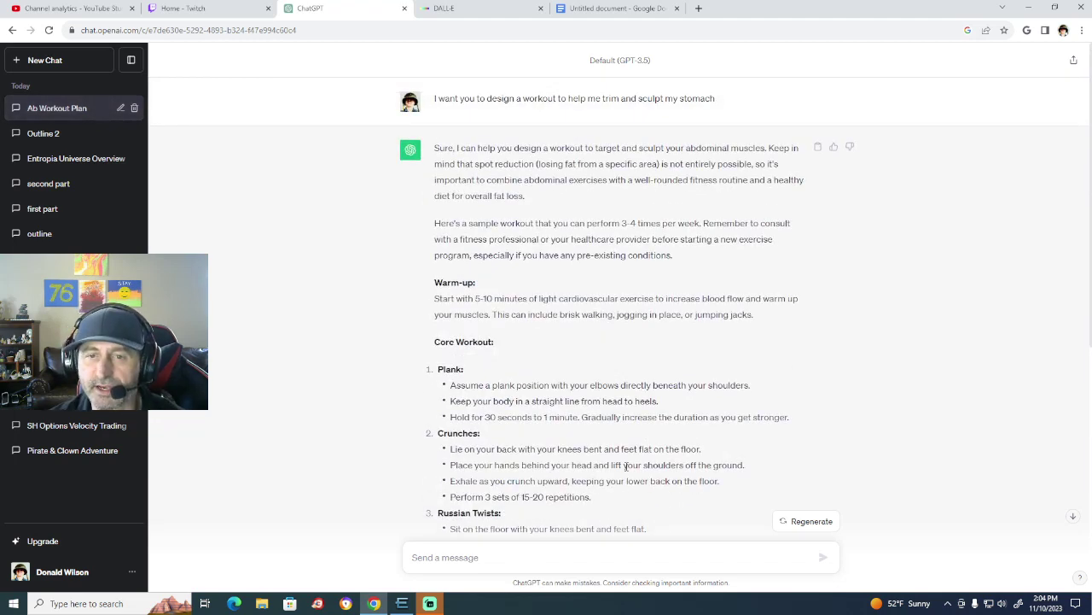
pyautogui.scroll(-2, 500, 385)
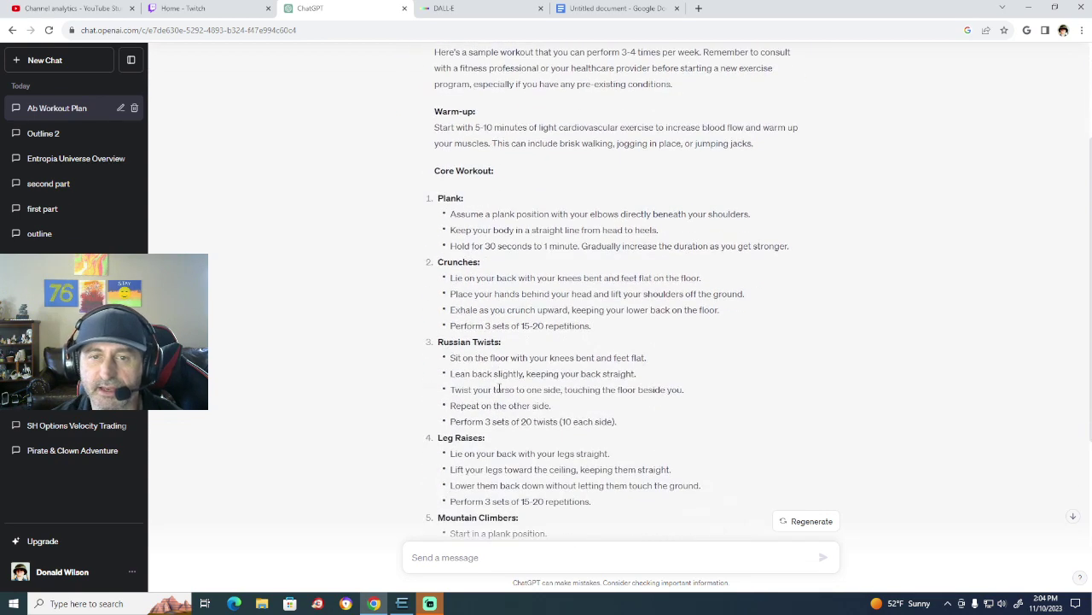
pyautogui.scroll(-2, 501, 388)
pyautogui.scroll(2, 502, 388)
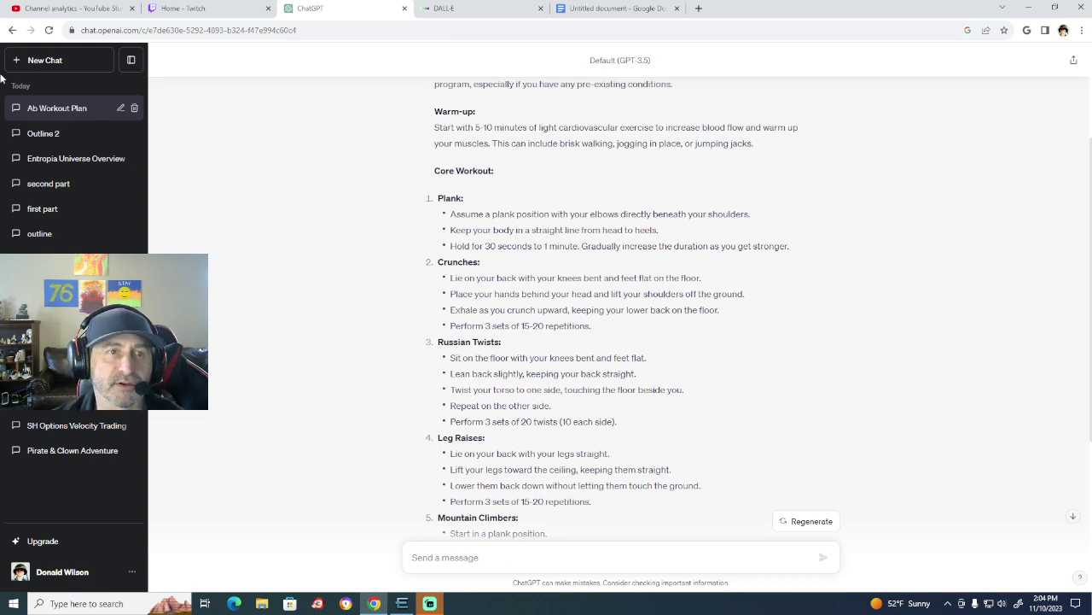
# Start a new chat and send the prompt "give me the military history of India".
pyautogui.click(46, 59)
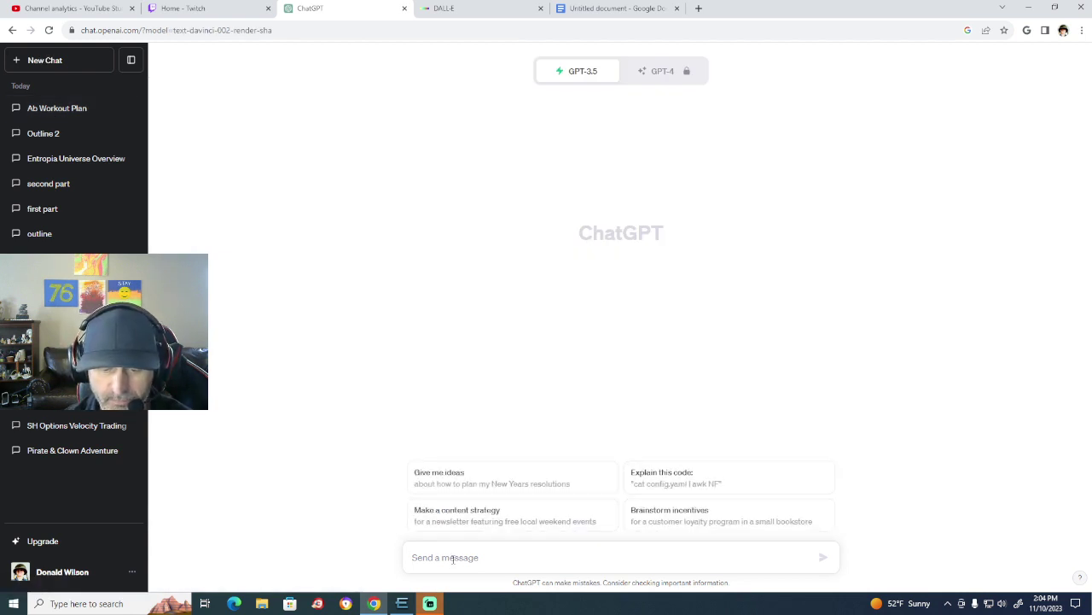
pyautogui.write('give ')
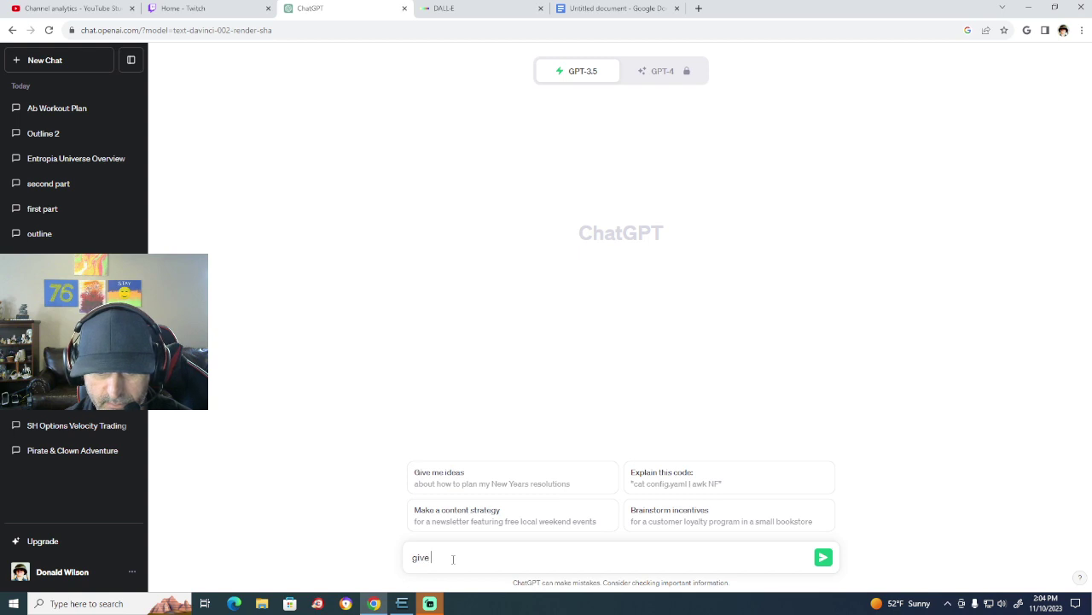
pyautogui.write('me the m')
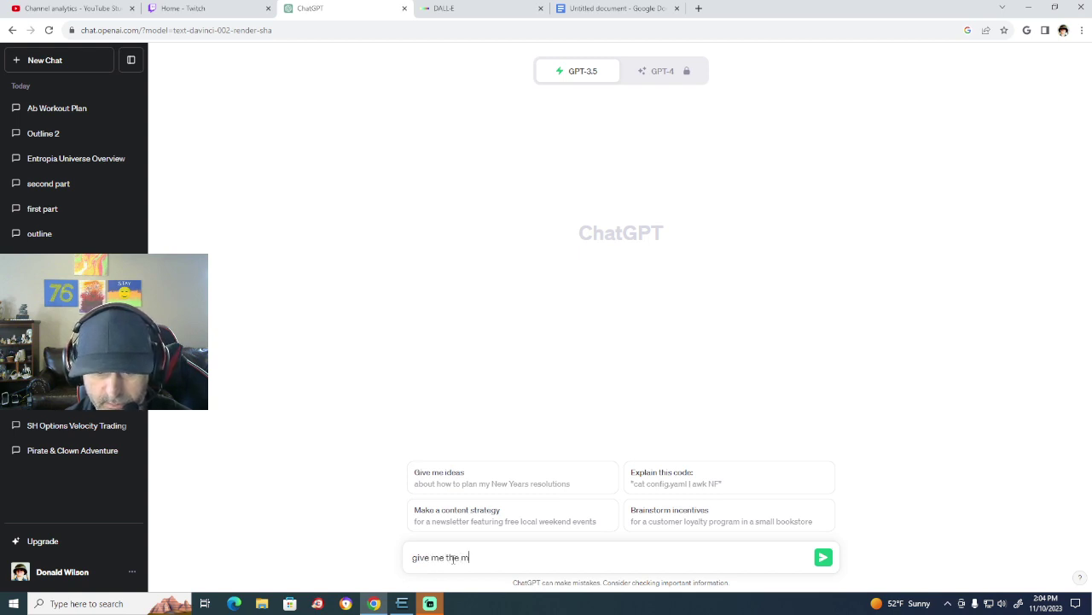
pyautogui.write('ilitary ')
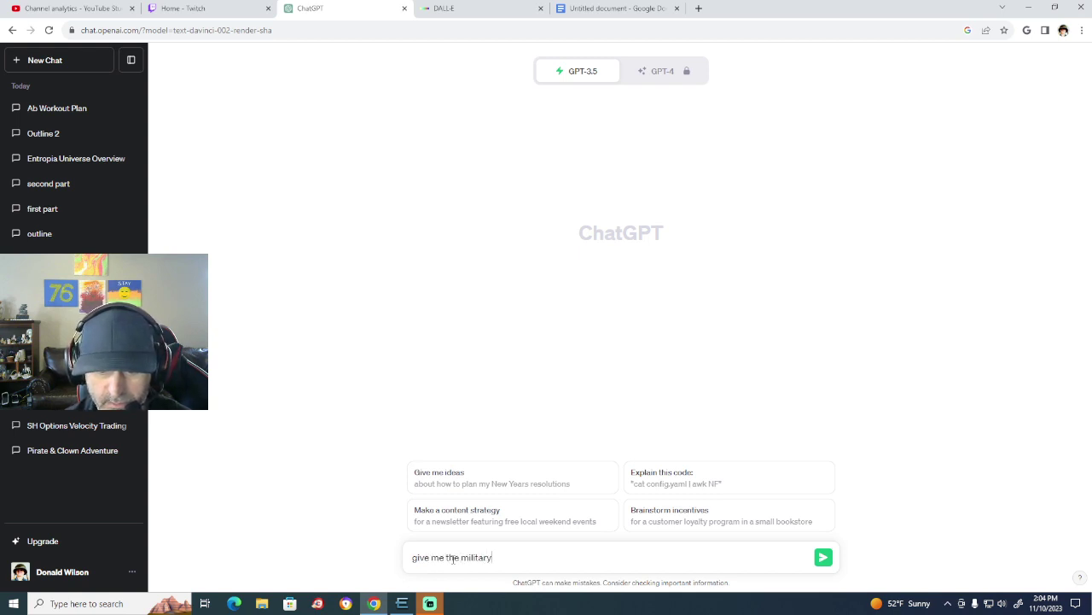
pyautogui.write('his')
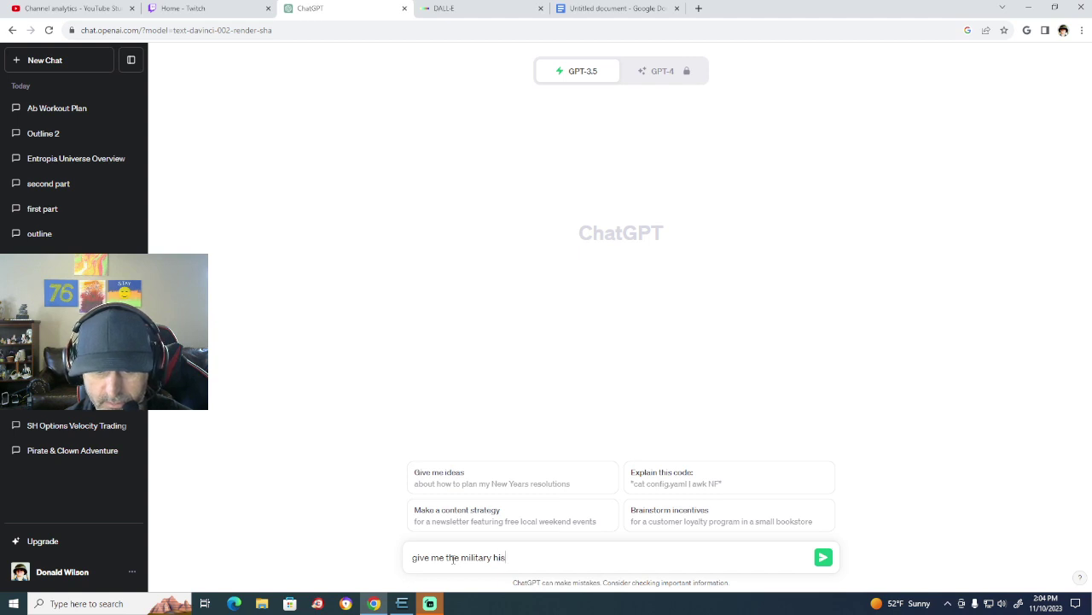
pyautogui.write('tory of I')
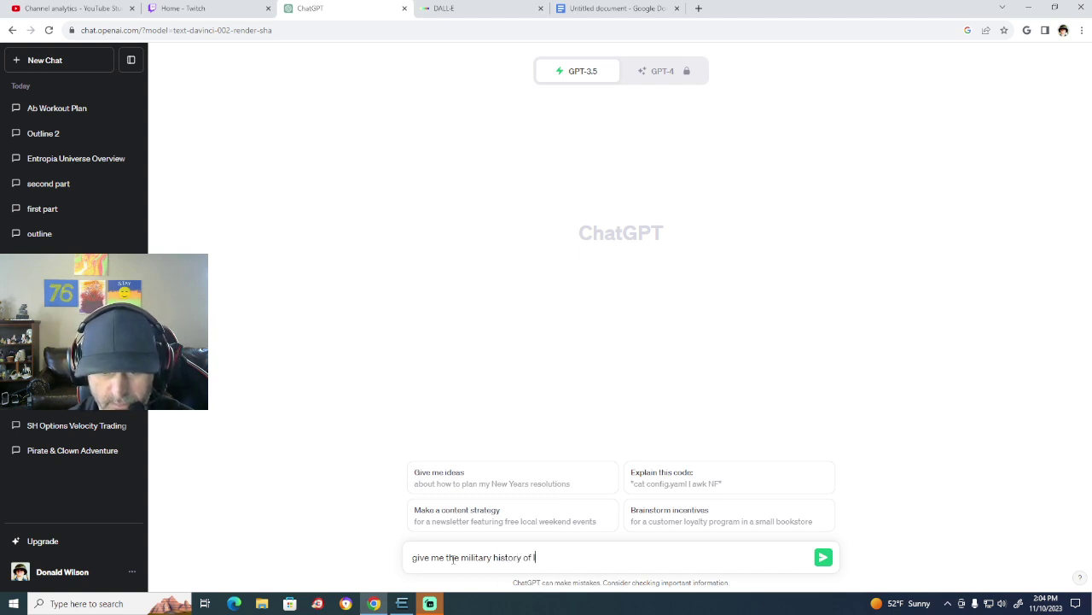
pyautogui.write('ndia')
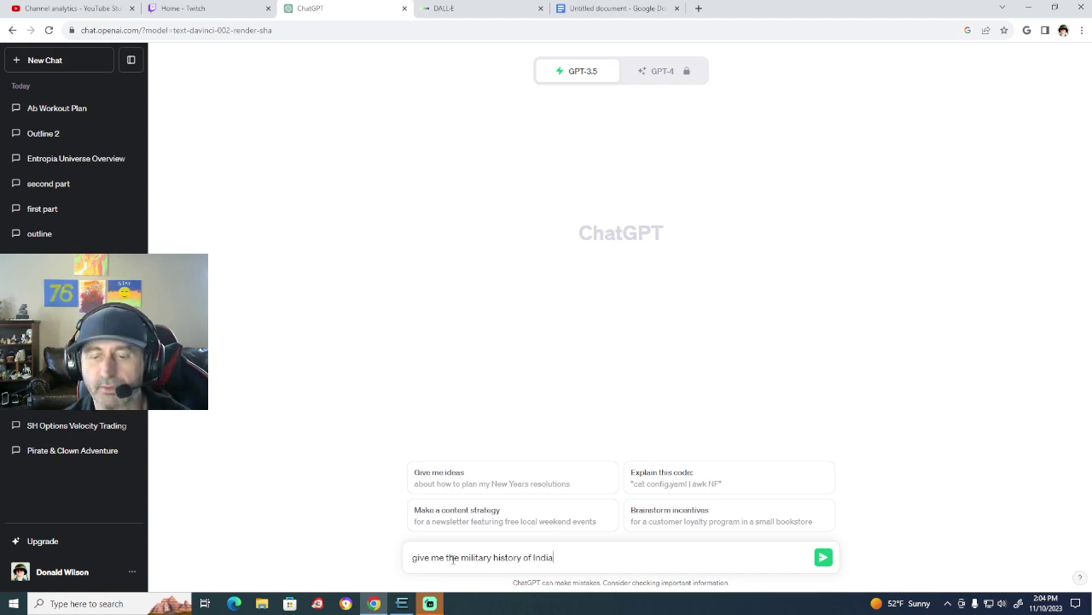
pyautogui.press('Return')
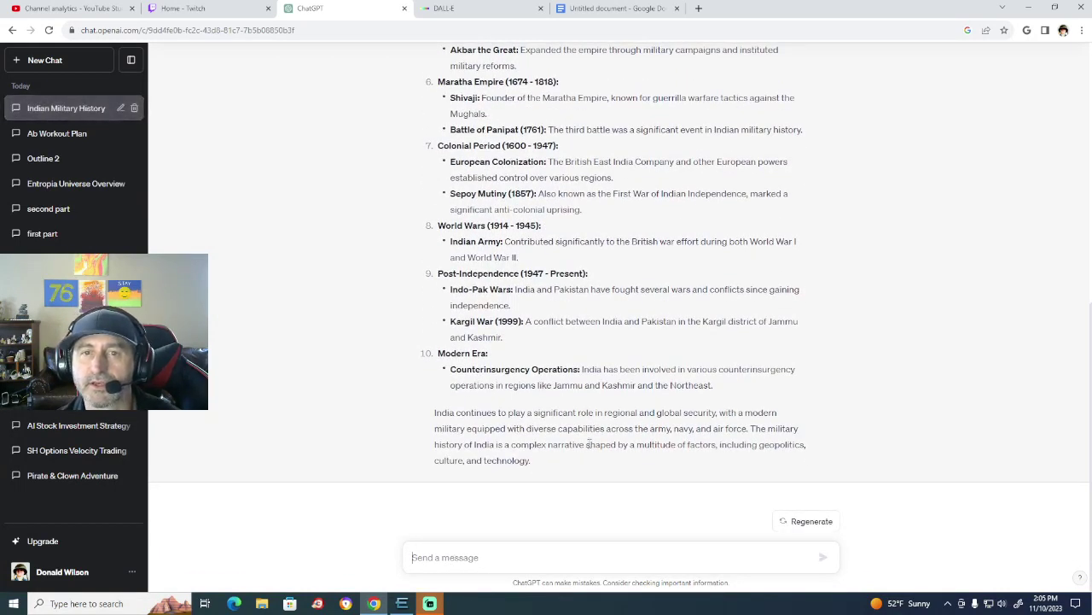
# Read through the answer on India's military history, from the introduction to the closing paragraph.
pyautogui.scroll(10, 591, 444)
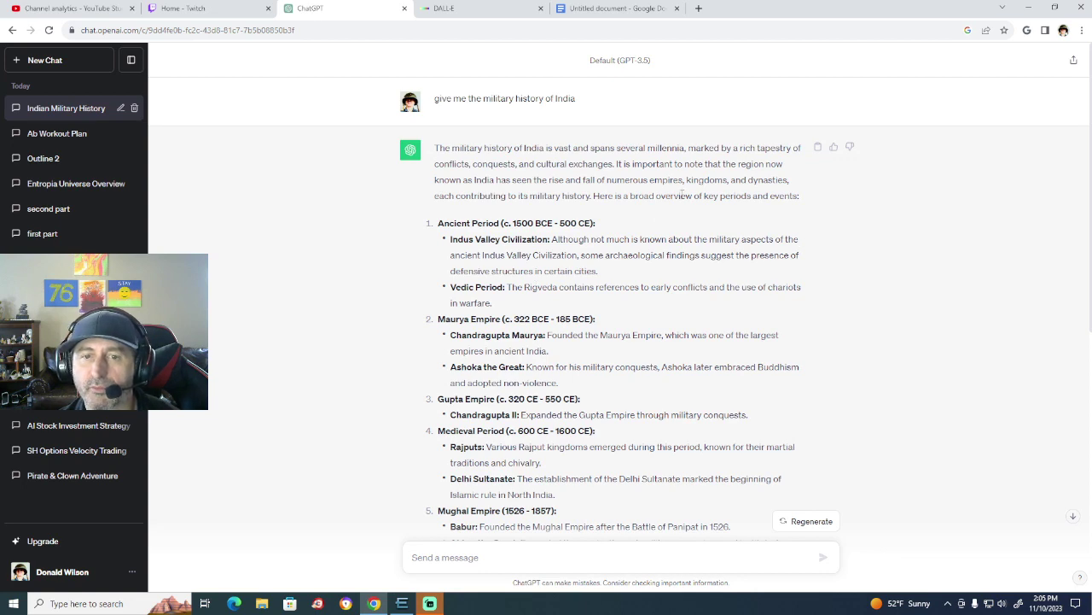
pyautogui.scroll(-5, 682, 221)
pyautogui.scroll(-1, 682, 222)
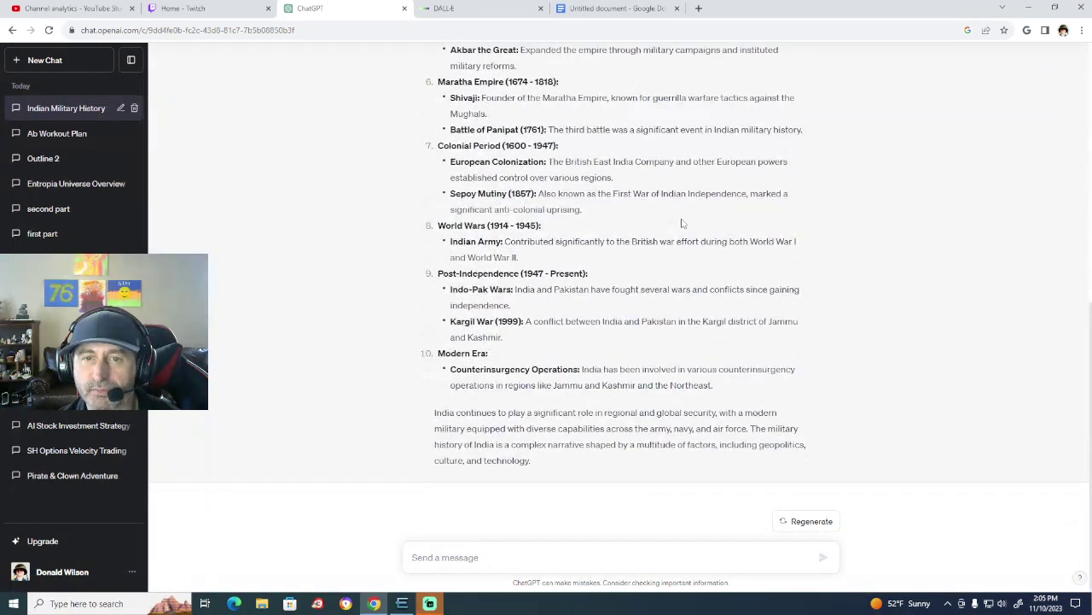
pyautogui.scroll(6, 682, 222)
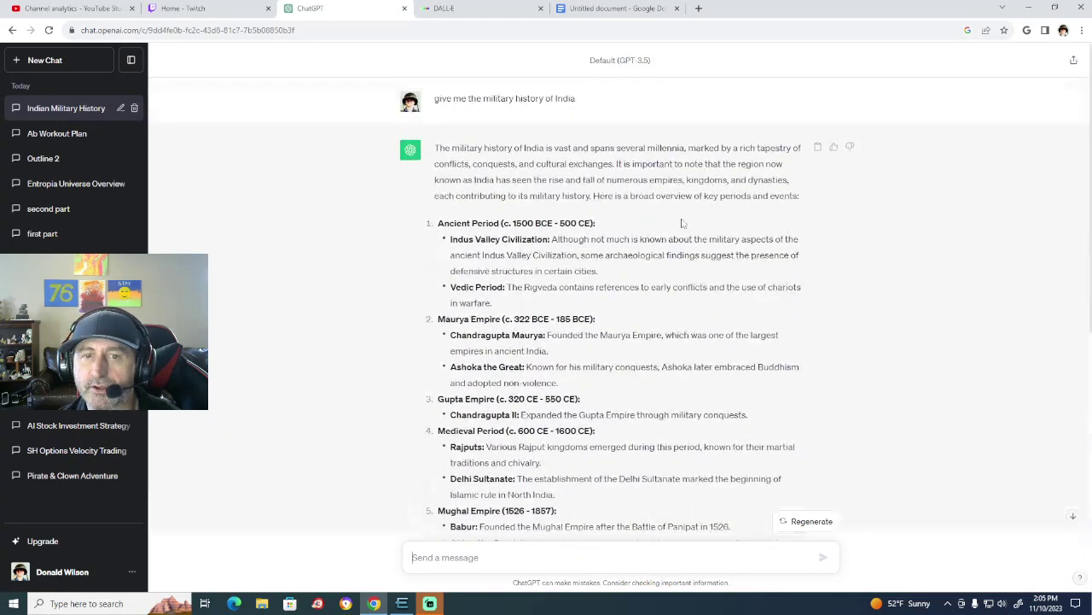
pyautogui.scroll(-1, 682, 222)
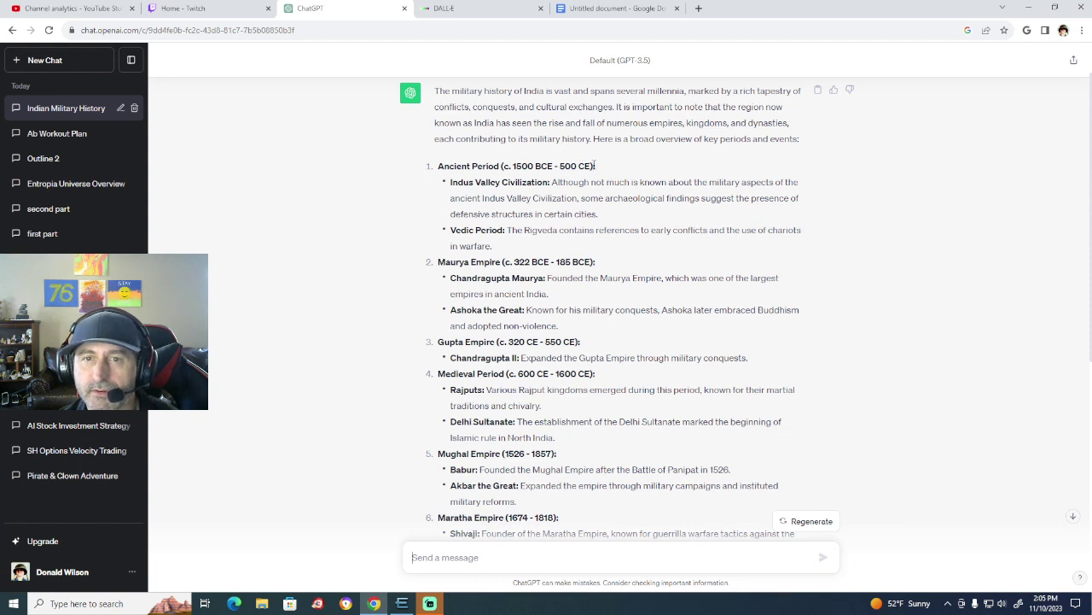
# Copy the heading "Ancient Period (c. 1500 BCE - 500 CE):" from the India military history answer.
pyautogui.moveTo(595, 166); pyautogui.dragTo(437, 167)
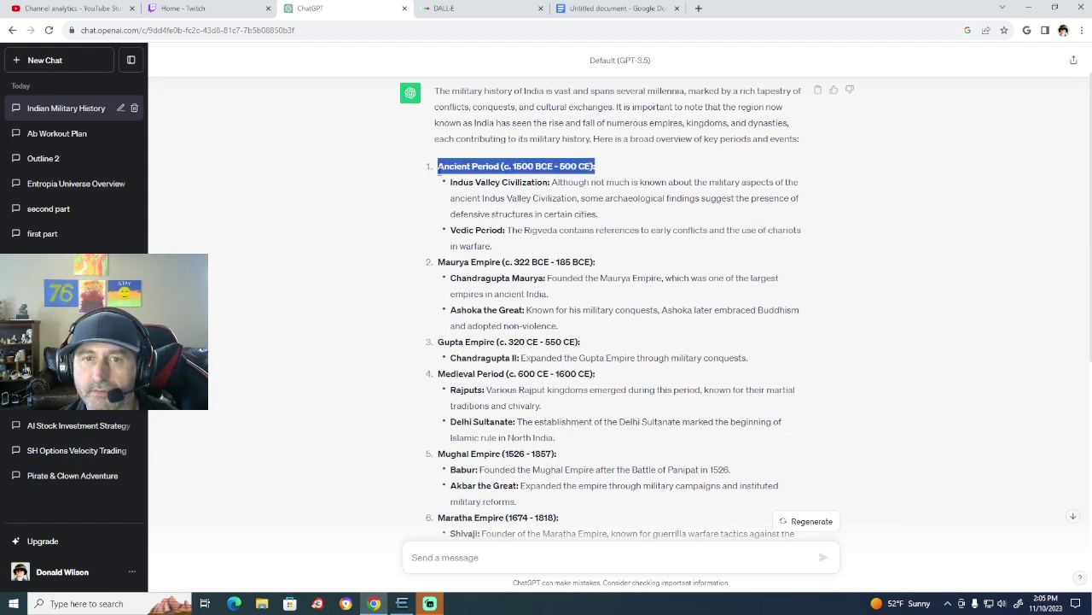
pyautogui.click(512, 557)
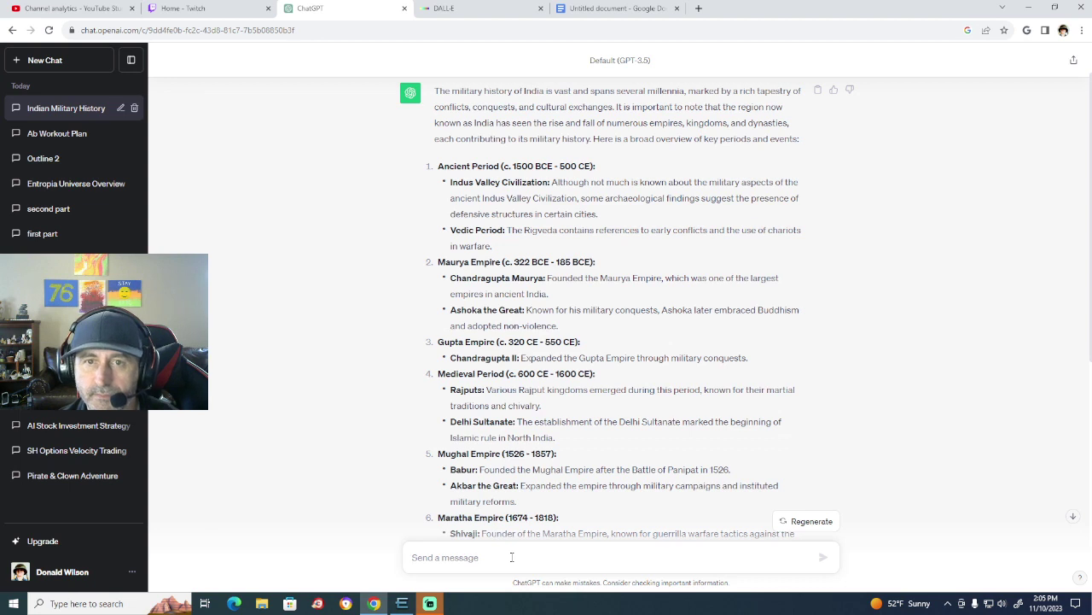
pyautogui.moveTo(617, 166); pyautogui.dragTo(436, 181)
pyautogui.hotkey('ctrl', 'c')
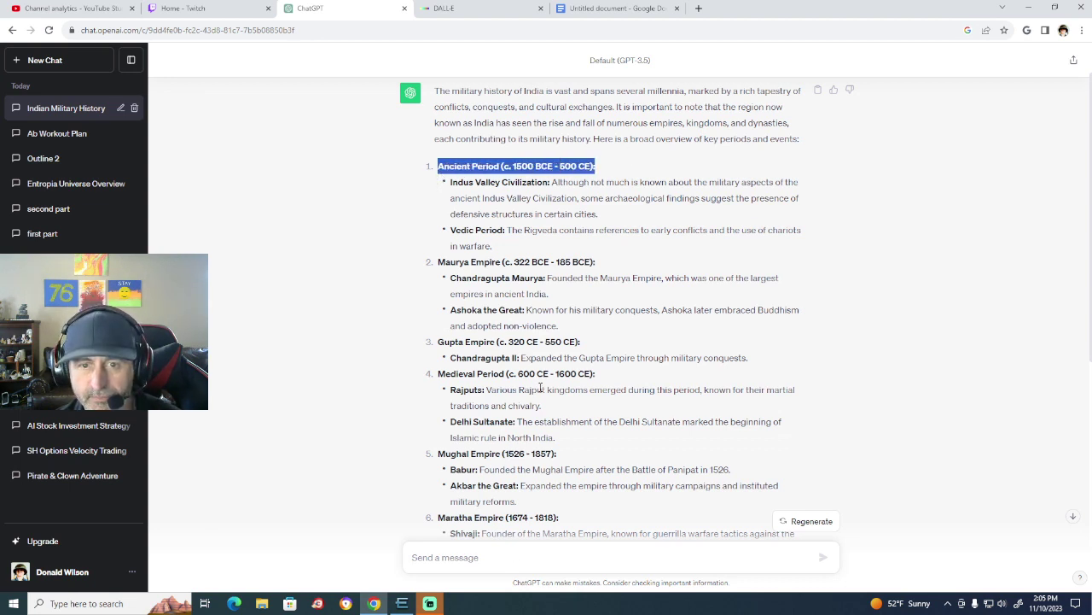
# Send the follow-up prompt "give me the history of Ancient Period (c. 1500 BCE - 500 CE):", reusing the copied heading.
pyautogui.click(535, 556)
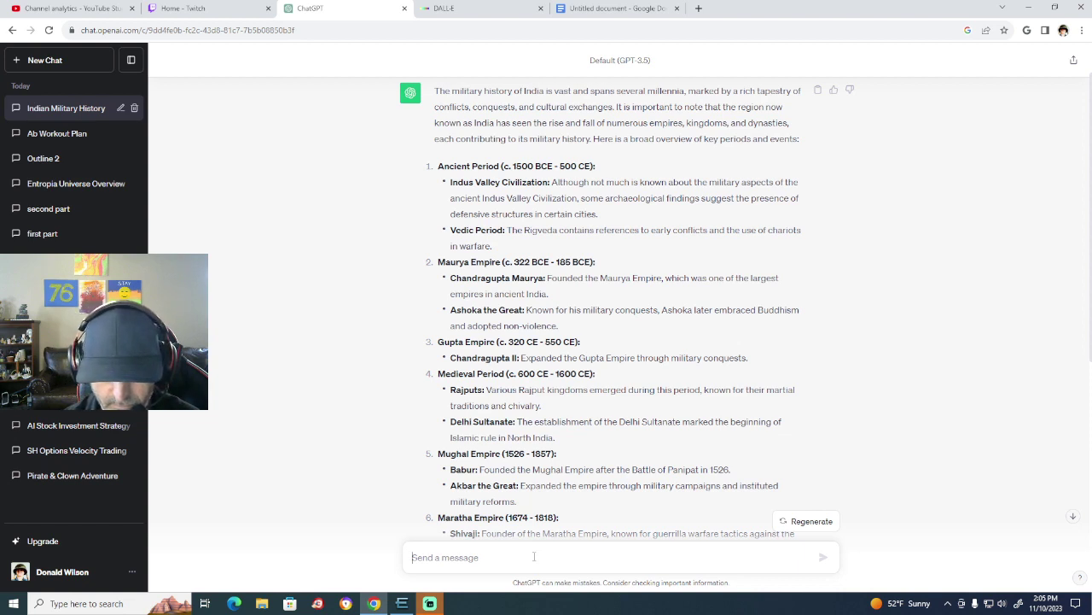
pyautogui.write('give')
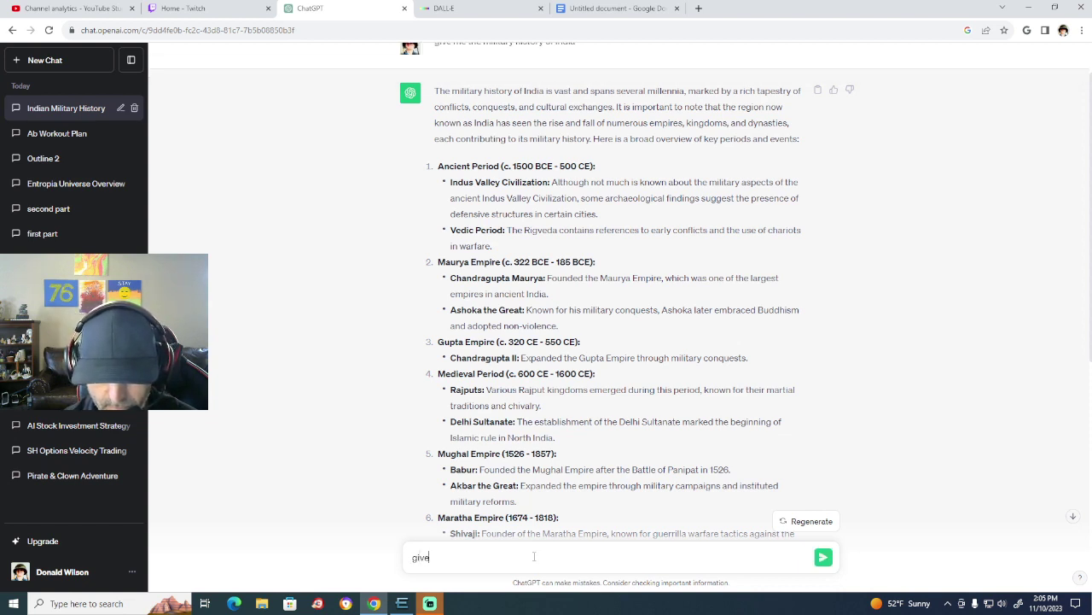
pyautogui.write(' me the military history')
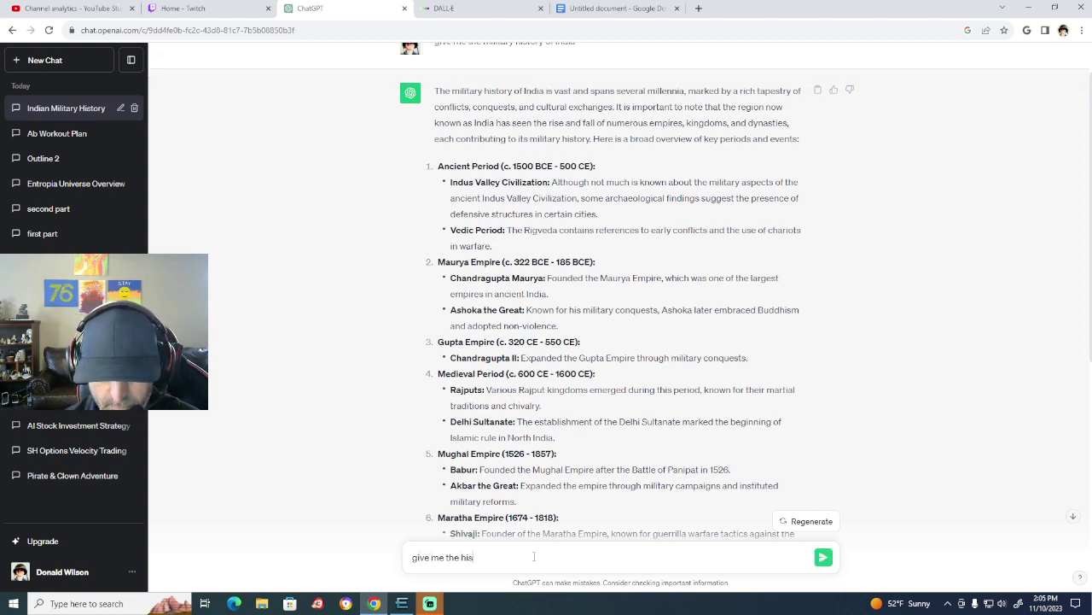
pyautogui.write(' of')
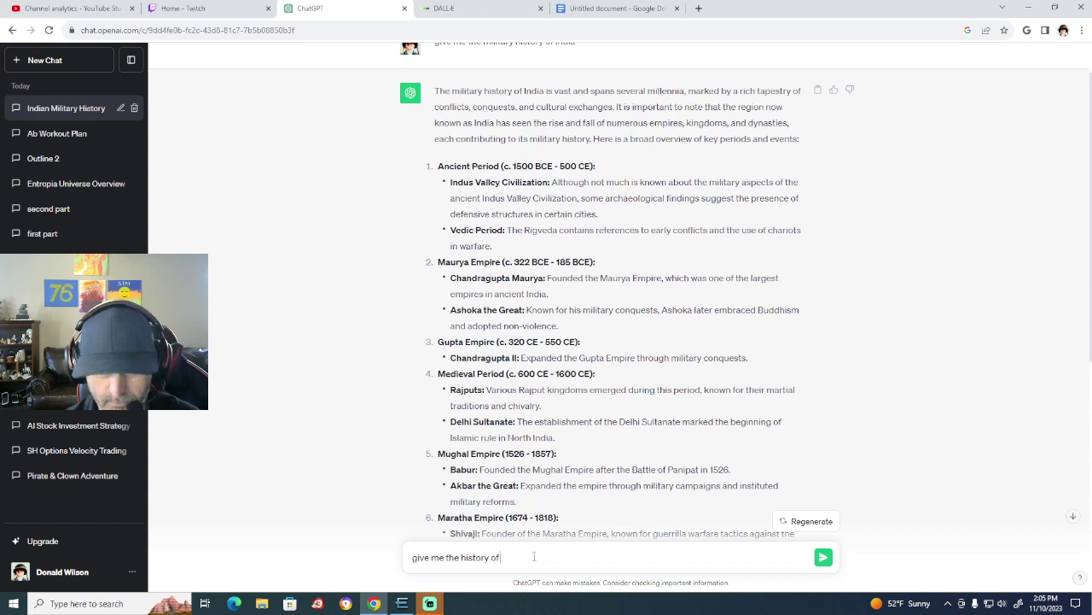
pyautogui.hotkey('ctrl', 'v')
pyautogui.press('Return')
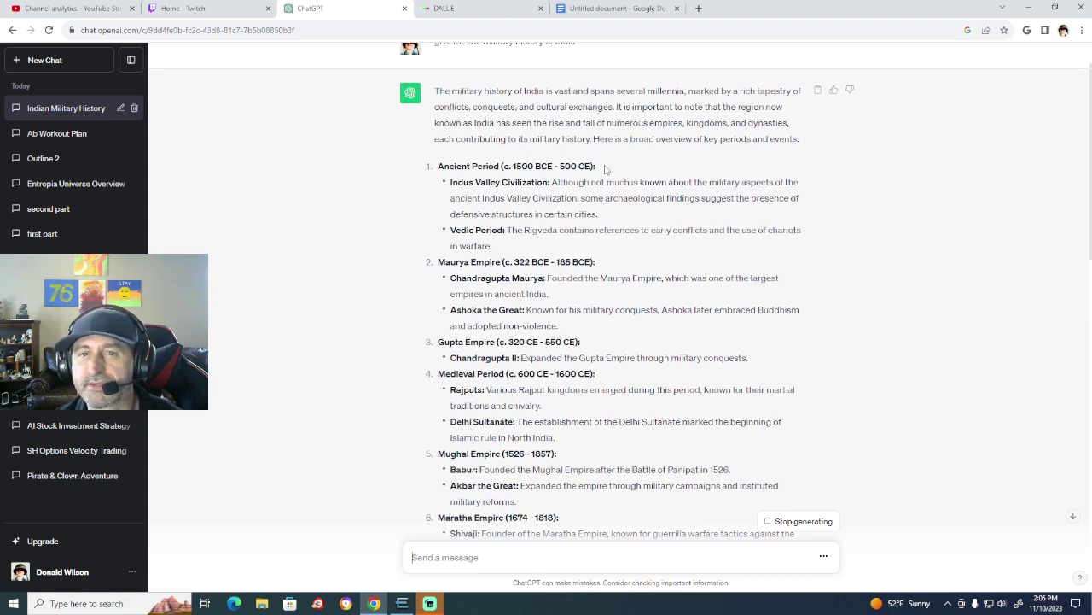
# Read through the answer on India's Ancient Period, including the Vedic periods, empires and cultural achievements.
pyautogui.scroll(-15, 623, 375)
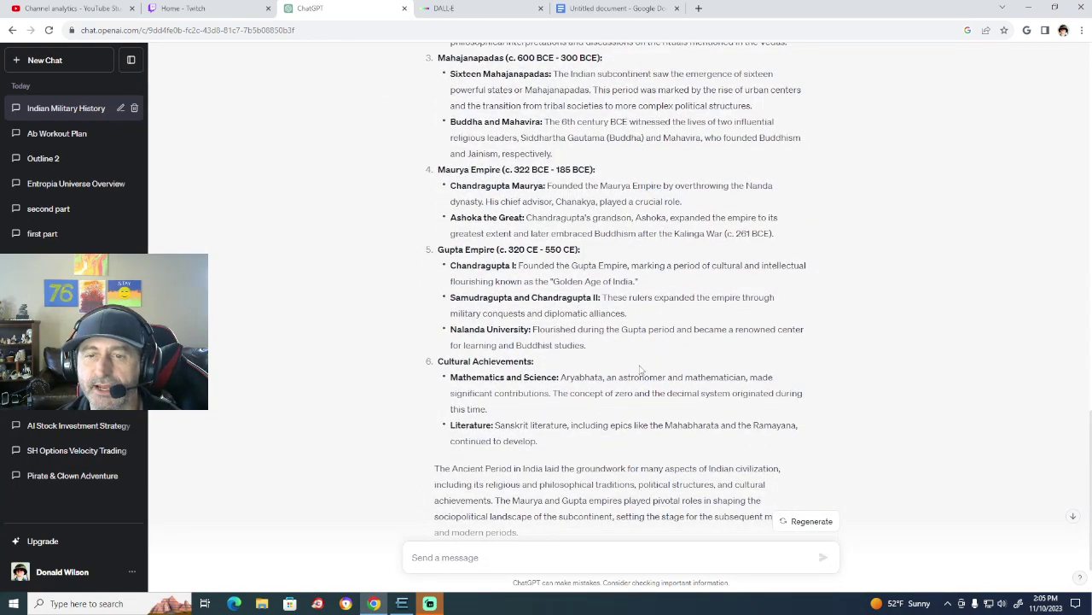
pyautogui.scroll(-1, 640, 369)
pyautogui.scroll(5, 640, 369)
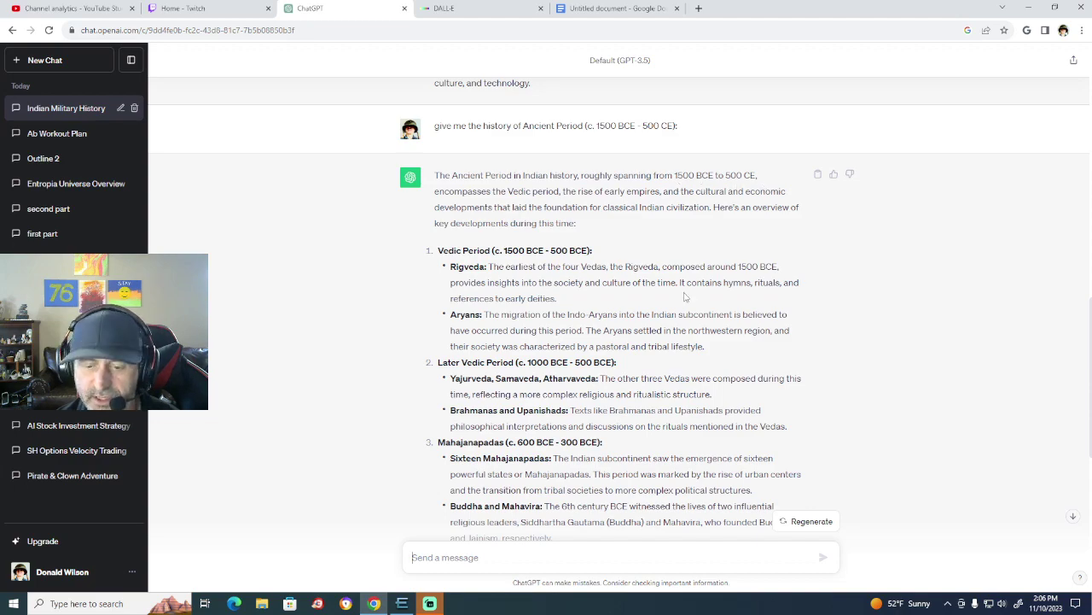
pyautogui.scroll(-1, 684, 300)
# Copy the heading "Maratha Empire (1674 - 1818):" from the first answer in this chat.
pyautogui.scroll(5, 684, 300)
pyautogui.scroll(5, 684, 301)
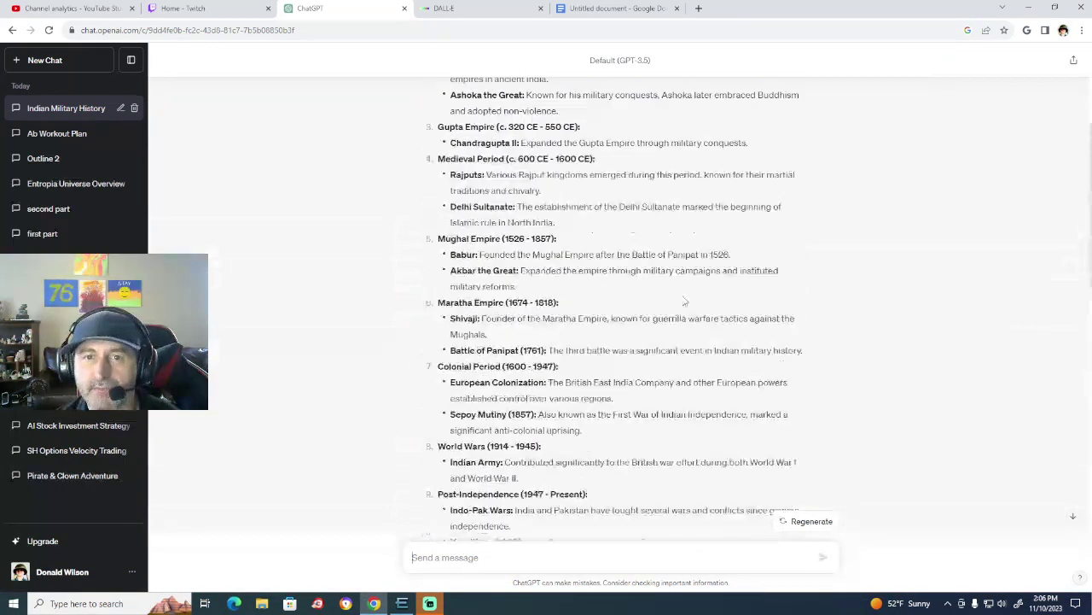
pyautogui.scroll(-3, 683, 302)
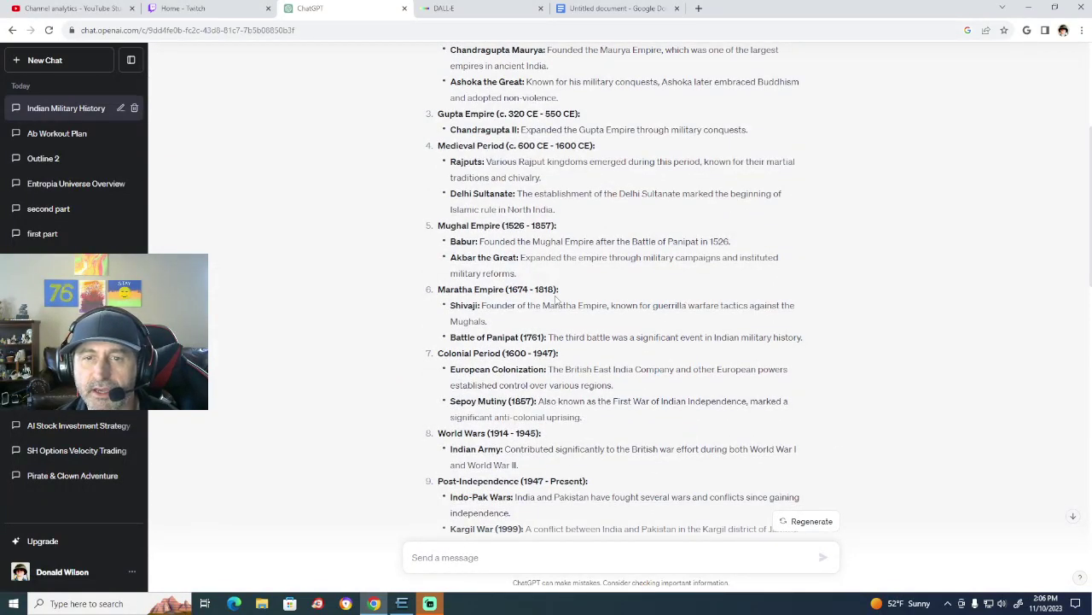
pyautogui.moveTo(566, 290); pyautogui.dragTo(438, 291)
pyautogui.hotkey('ctrl', 'c')
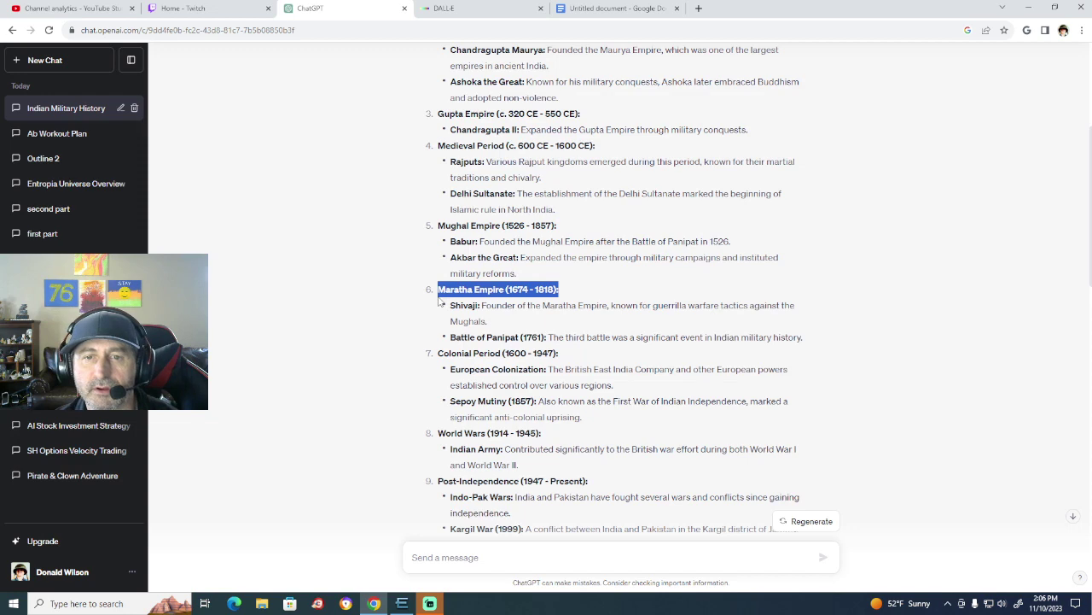
# Send the prompt "tell me key information on Maratha Empire (1674 - 1818):" using the copied heading, and look over the answer.
pyautogui.scroll(-4, 561, 468)
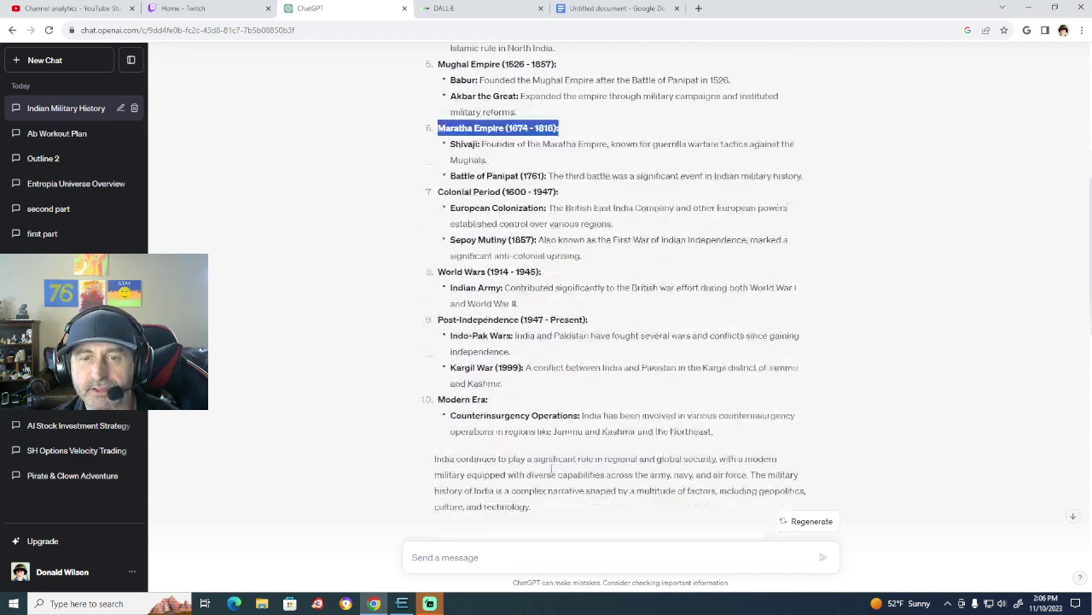
pyautogui.click(472, 560)
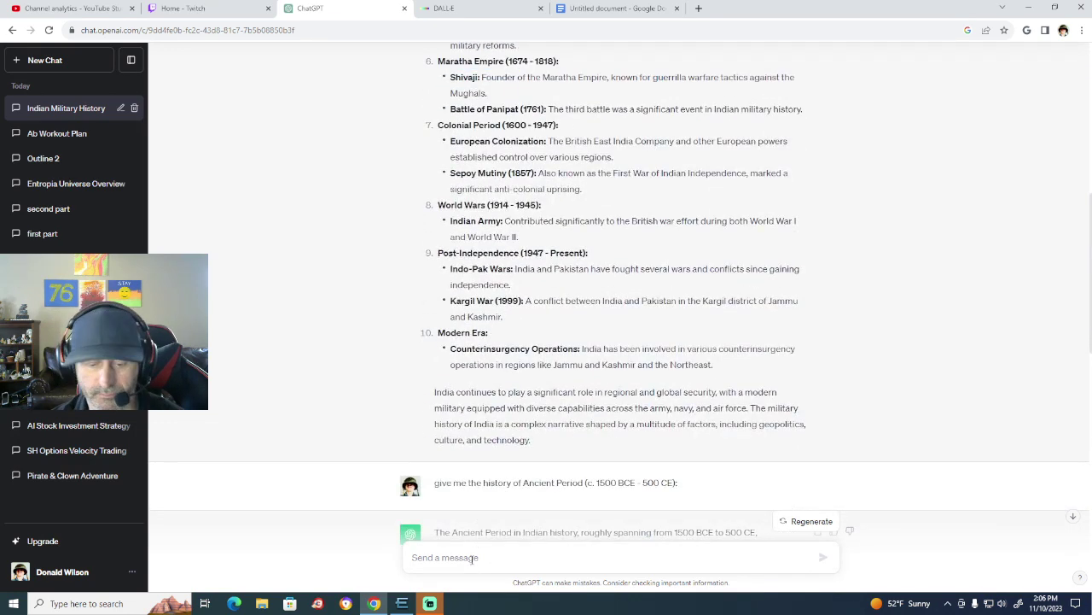
pyautogui.write('tell me k')
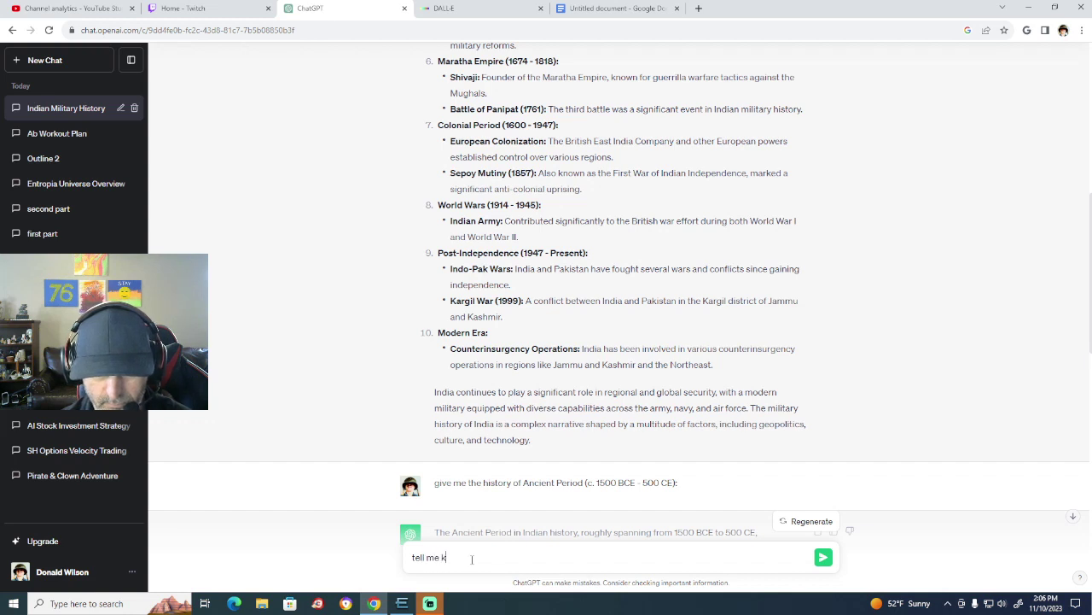
pyautogui.write('ey inf')
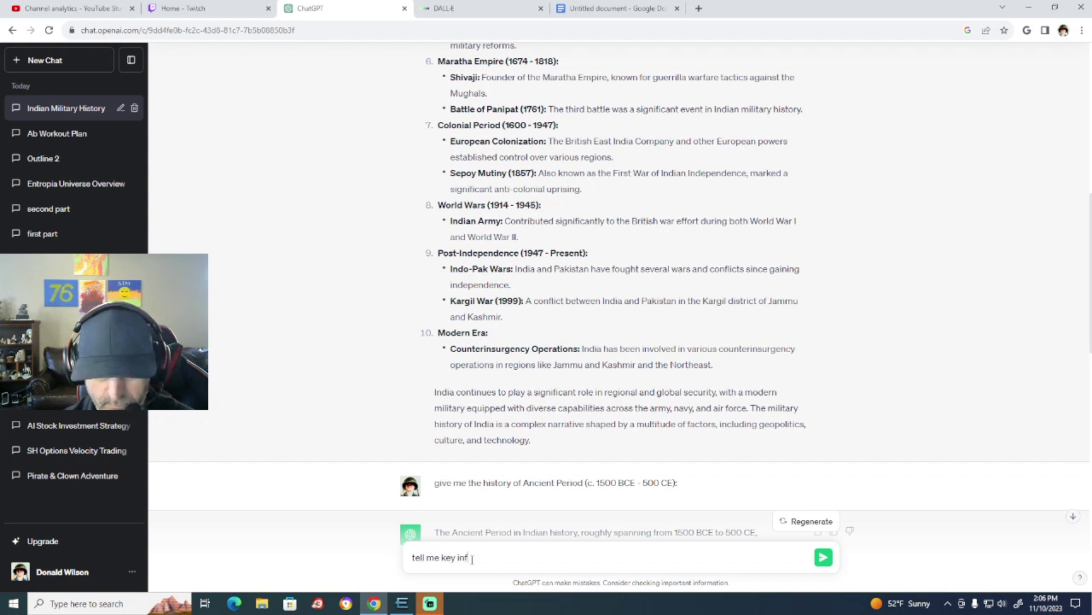
pyautogui.write('ormation')
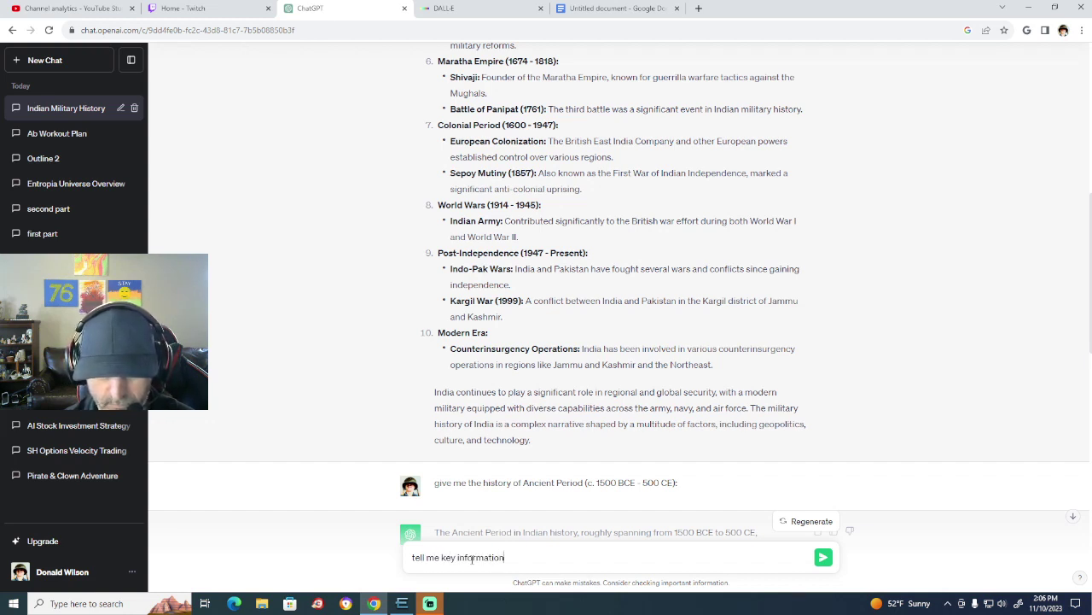
pyautogui.write(' on')
pyautogui.hotkey('ctrl', 'v')
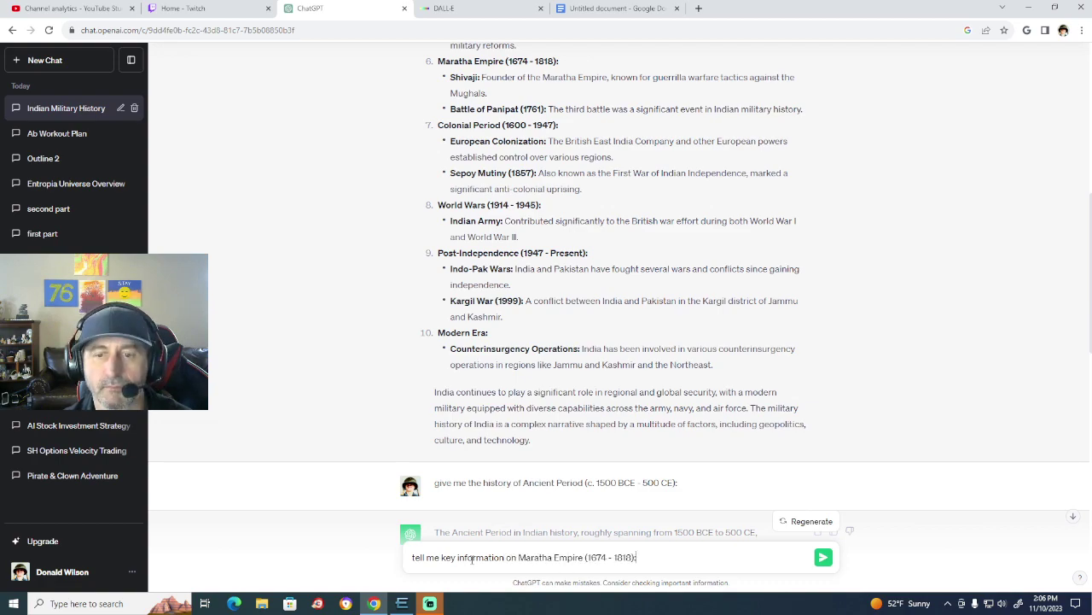
pyautogui.press('Return')
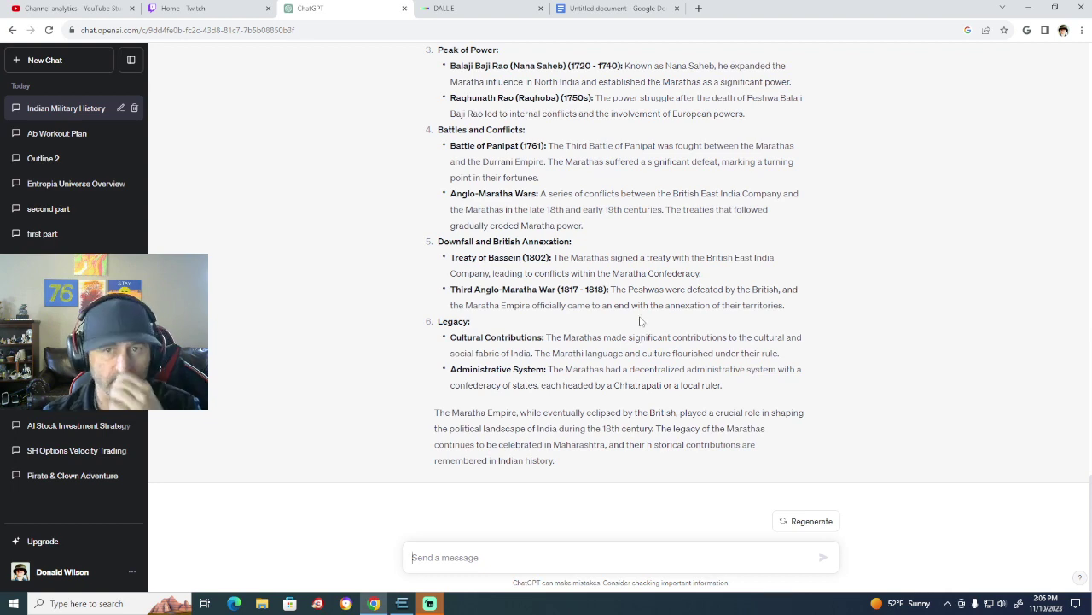
pyautogui.scroll(2, 620, 346)
pyautogui.scroll(-2, 617, 353)
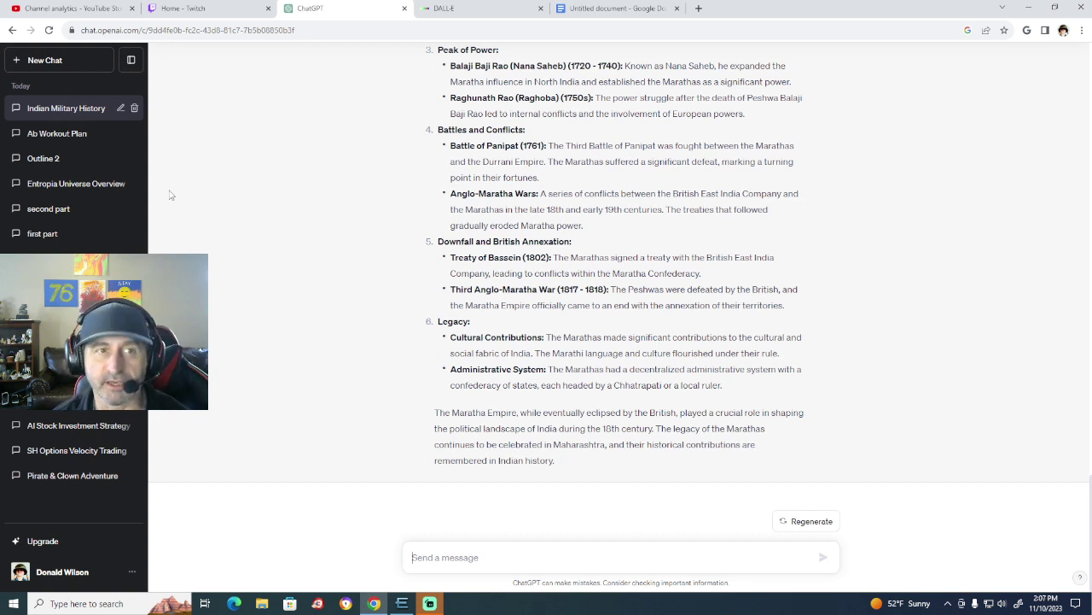
# Open the earlier "Entropia Universe Overview" chat and review its answer on the game's key features.
pyautogui.click(68, 185)
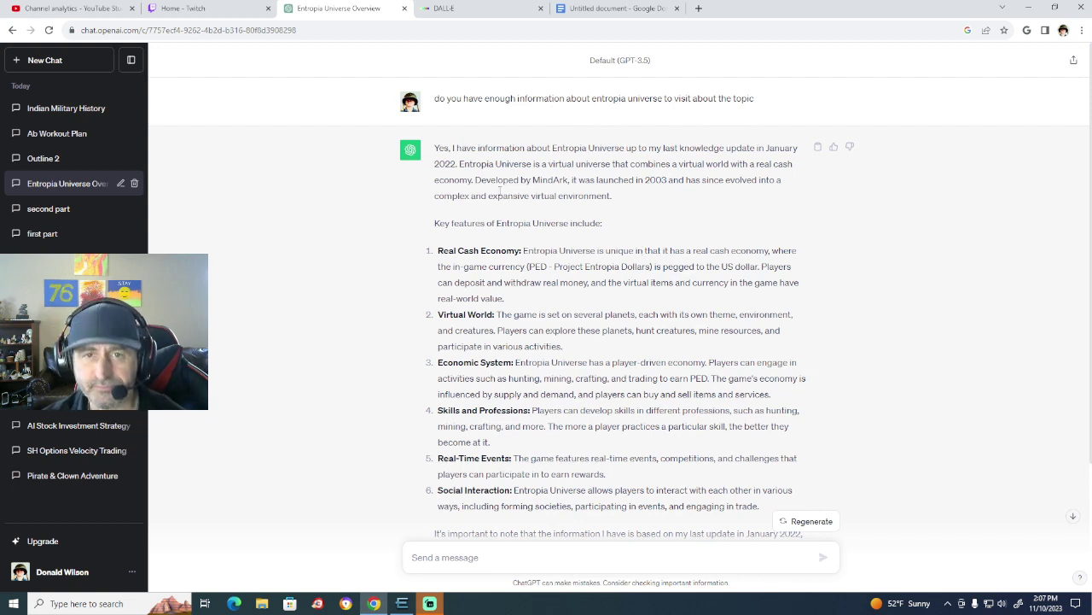
pyautogui.scroll(-2, 488, 177)
pyautogui.scroll(2, 487, 175)
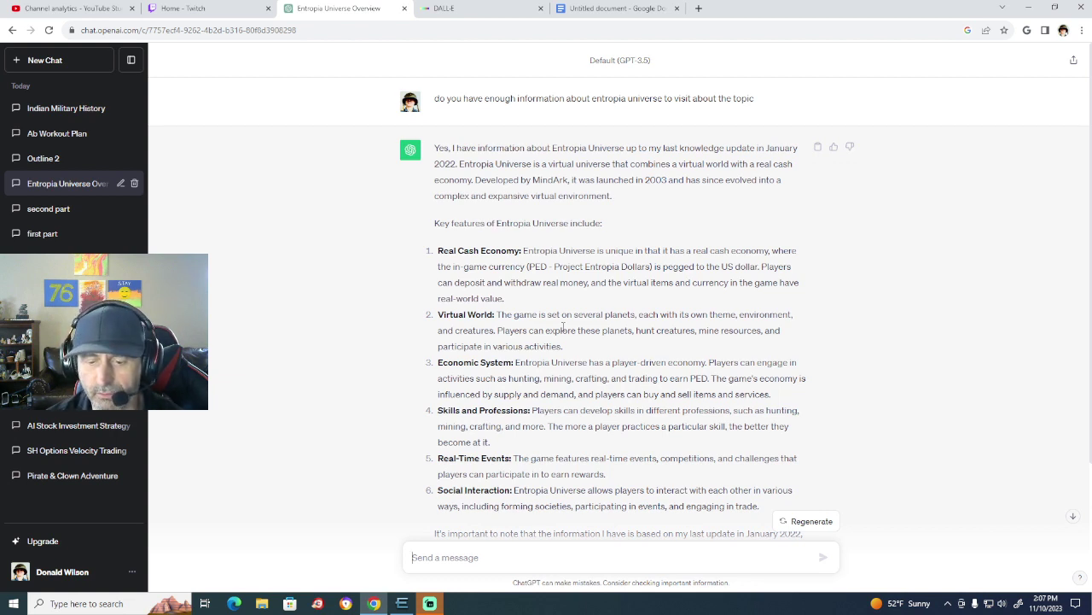
# Begin a follow-up prompt in the Entropia Universe chat with "develop a strategy", correcting the spelling of both misspelled words.
pyautogui.scroll(-2, 563, 327)
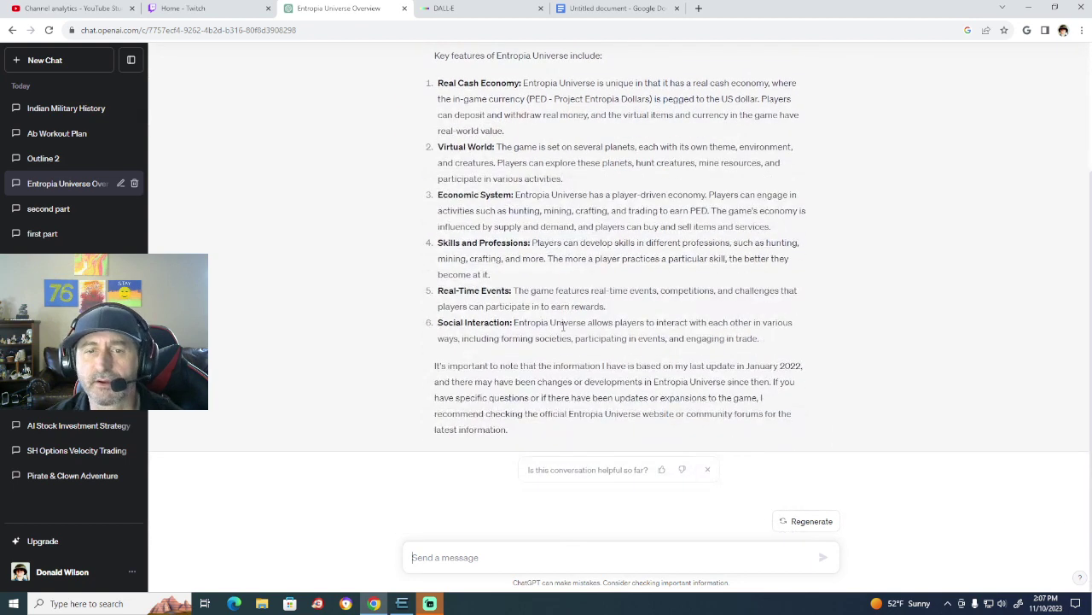
pyautogui.scroll(1, 437, 184)
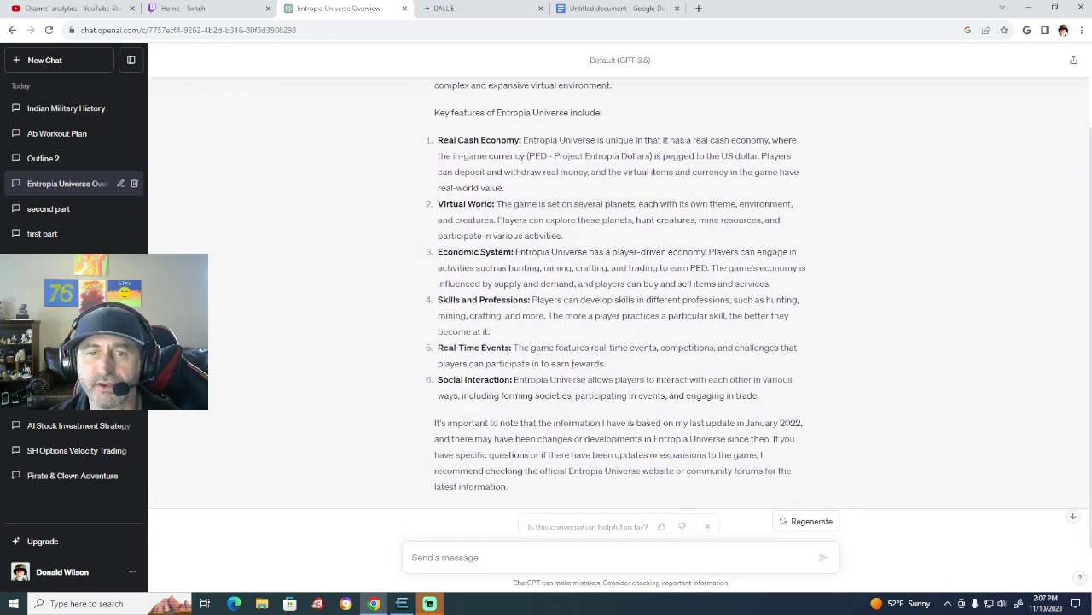
pyautogui.click(502, 561)
pyautogui.write('dev')
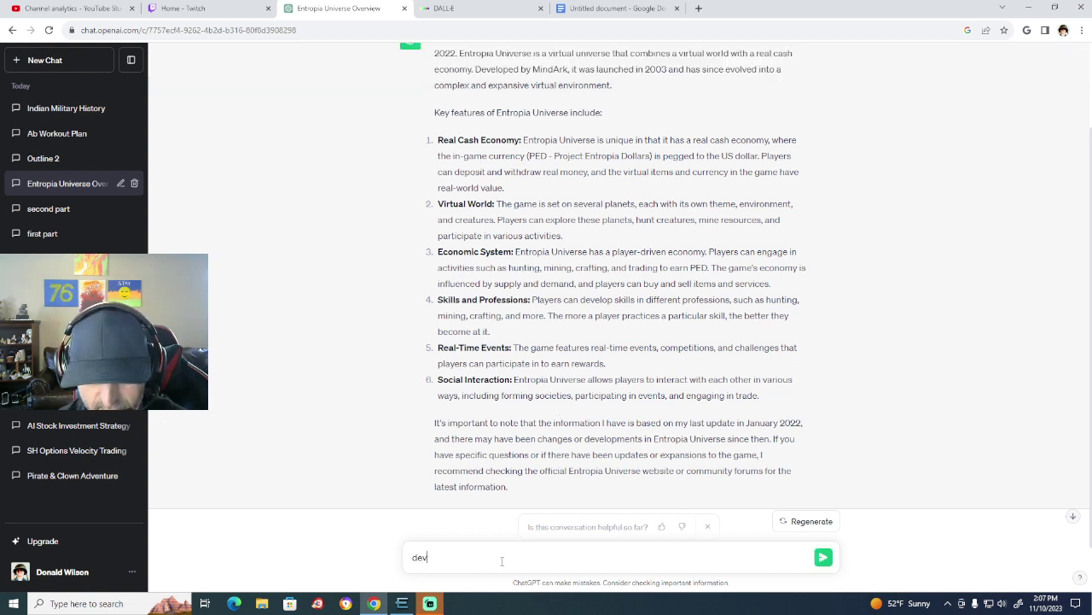
pyautogui.write('elope')
pyautogui.write('stateg')
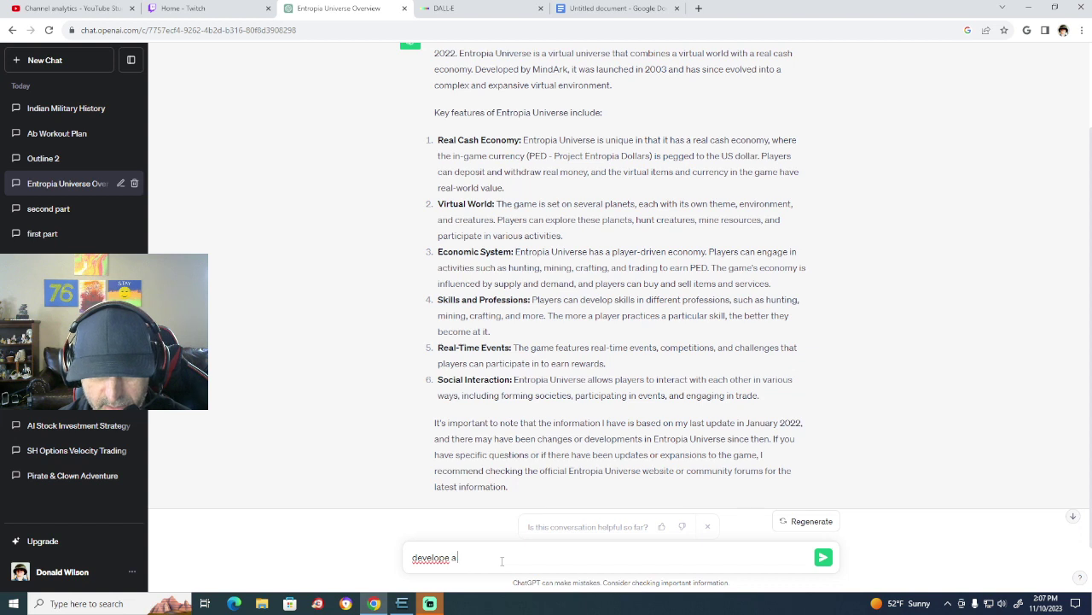
pyautogui.write('y')
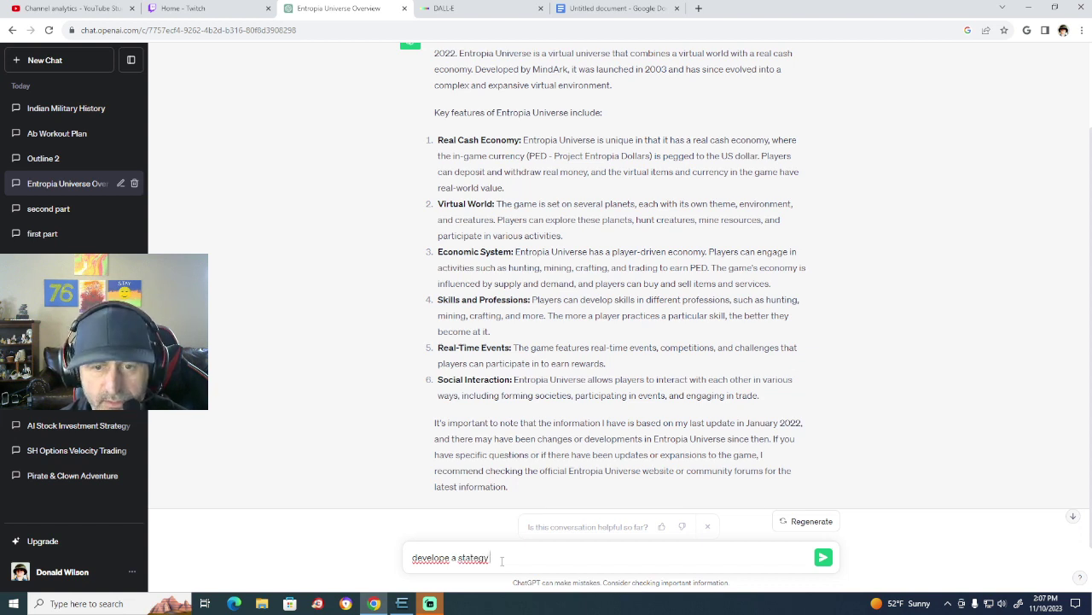
pyautogui.rightClick(423, 558)
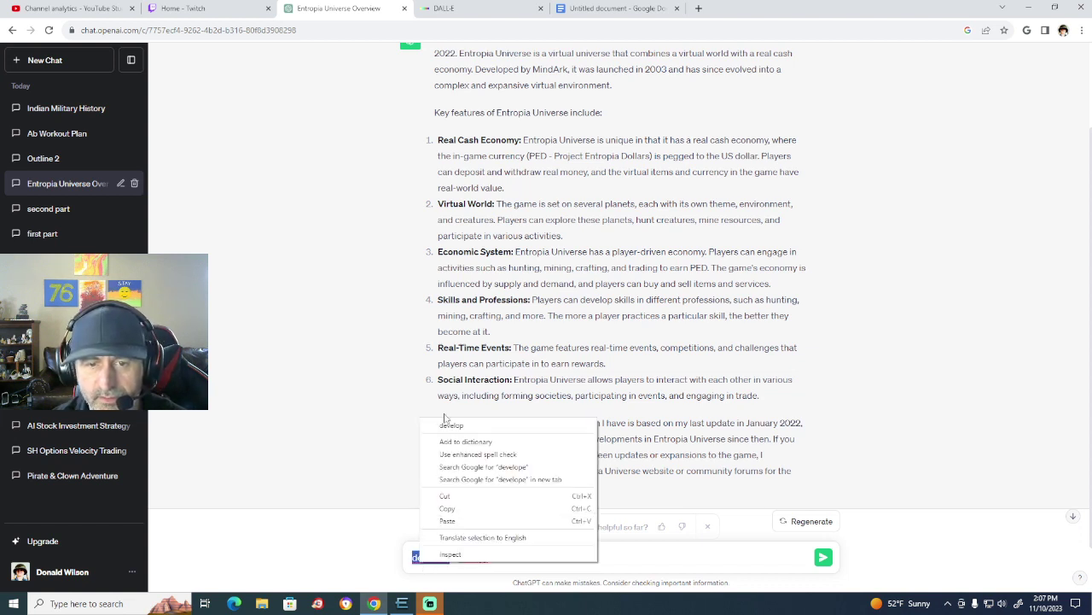
pyautogui.click(453, 425)
pyautogui.rightClick(476, 557)
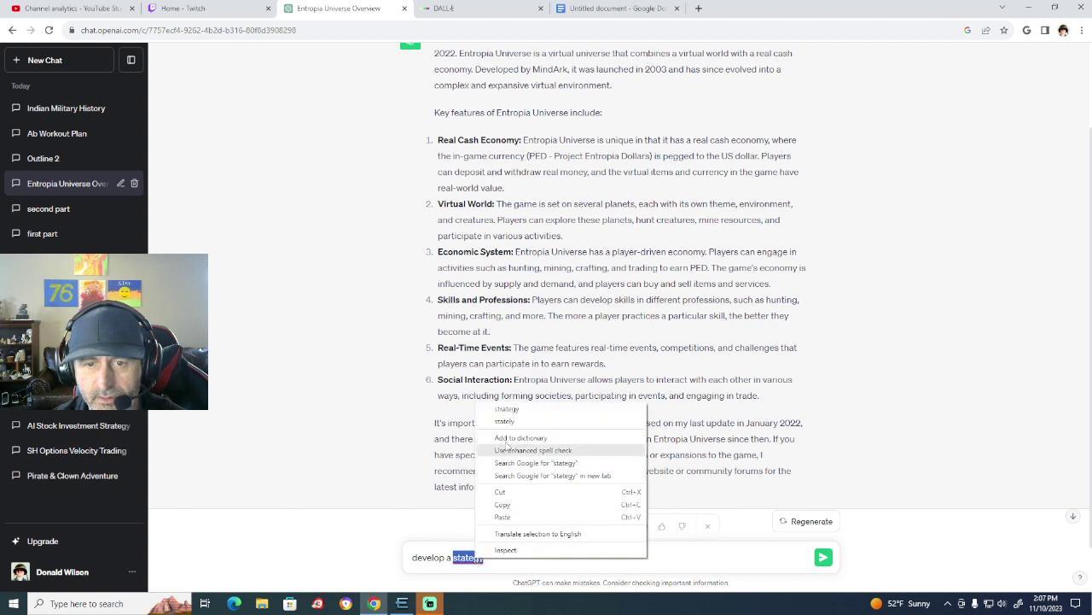
pyautogui.click(508, 410)
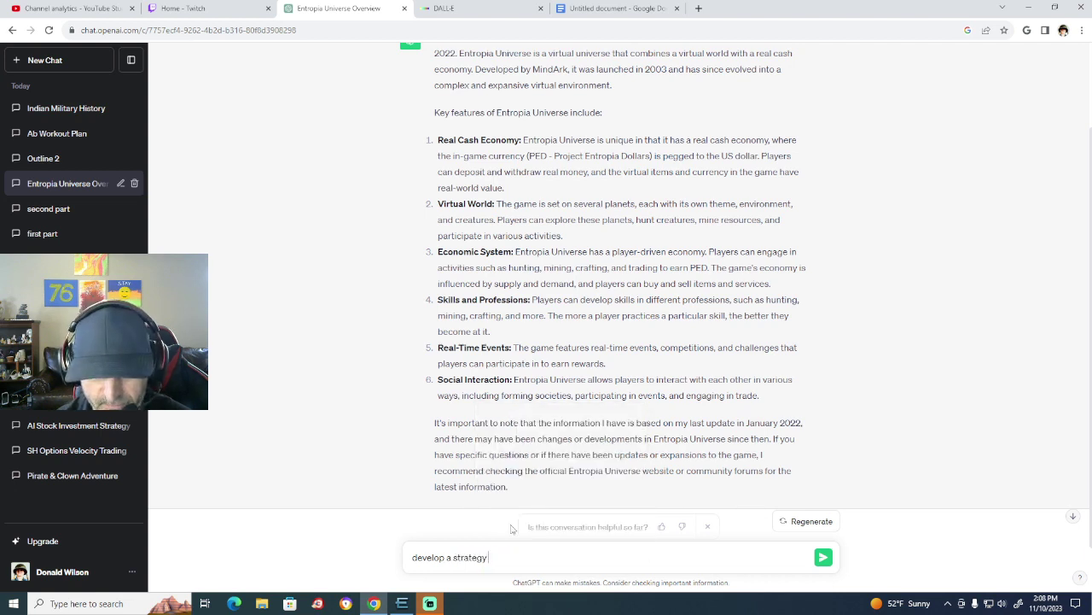
# Complete the prompt with "to make money in Entropia Universe" and send it.
pyautogui.write('to make')
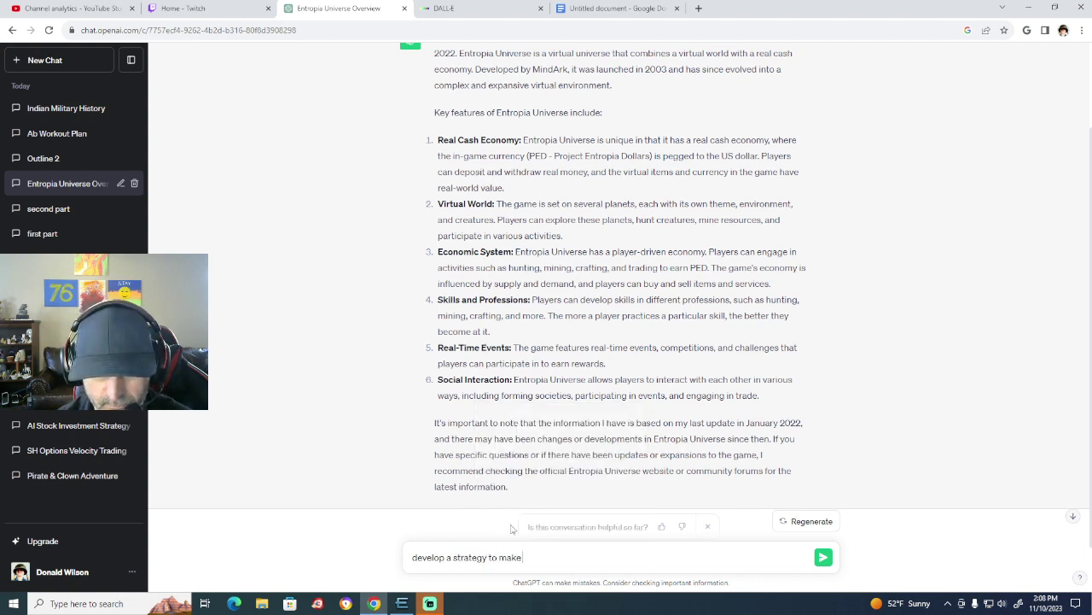
pyautogui.write(' money')
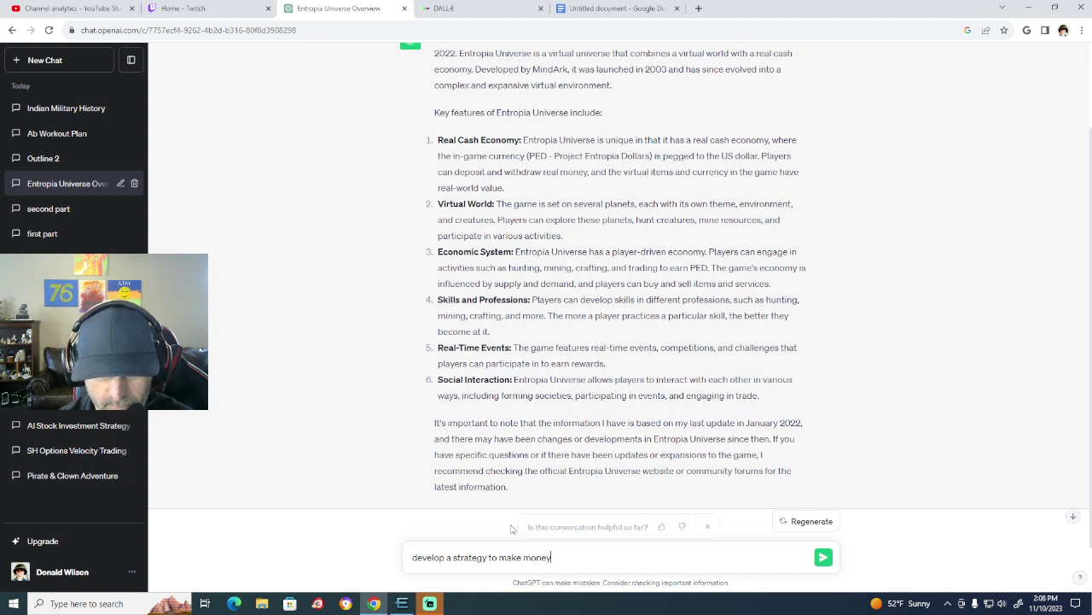
pyautogui.write(' in E')
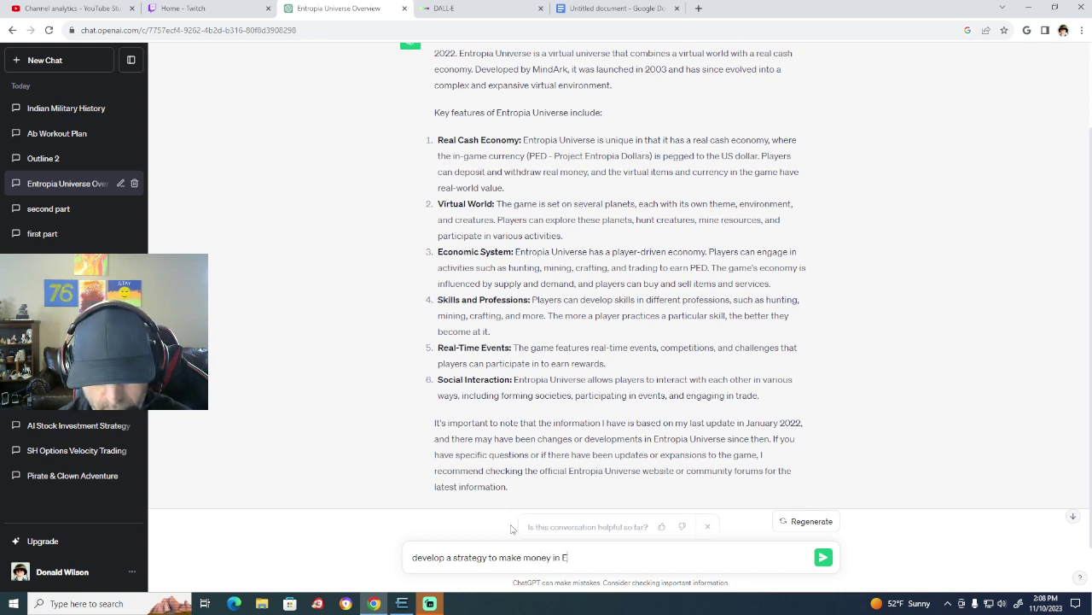
pyautogui.write('ntropia Universe')
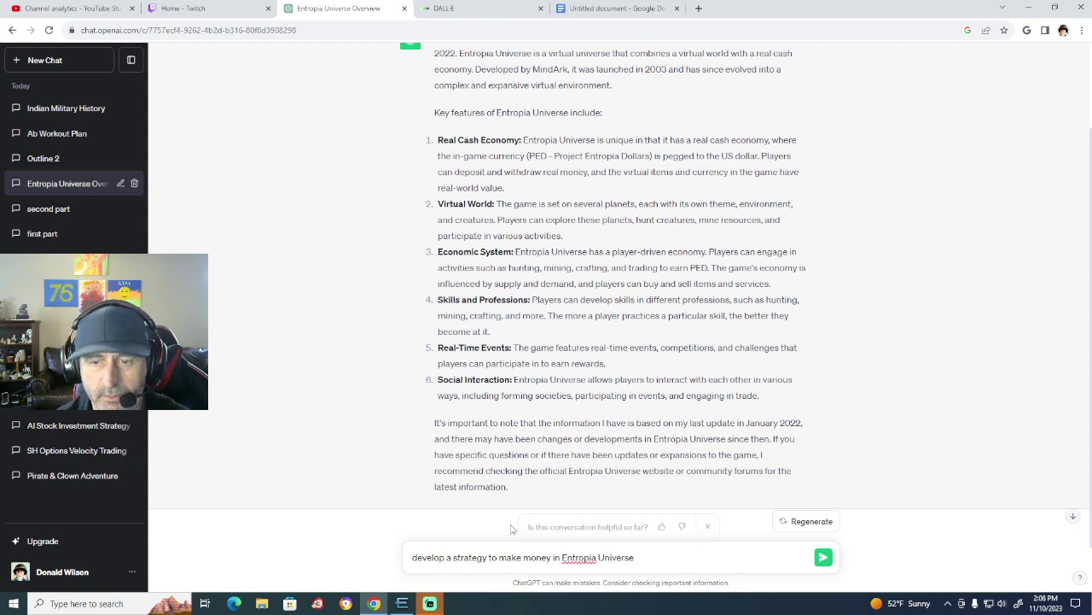
pyautogui.press('Return')
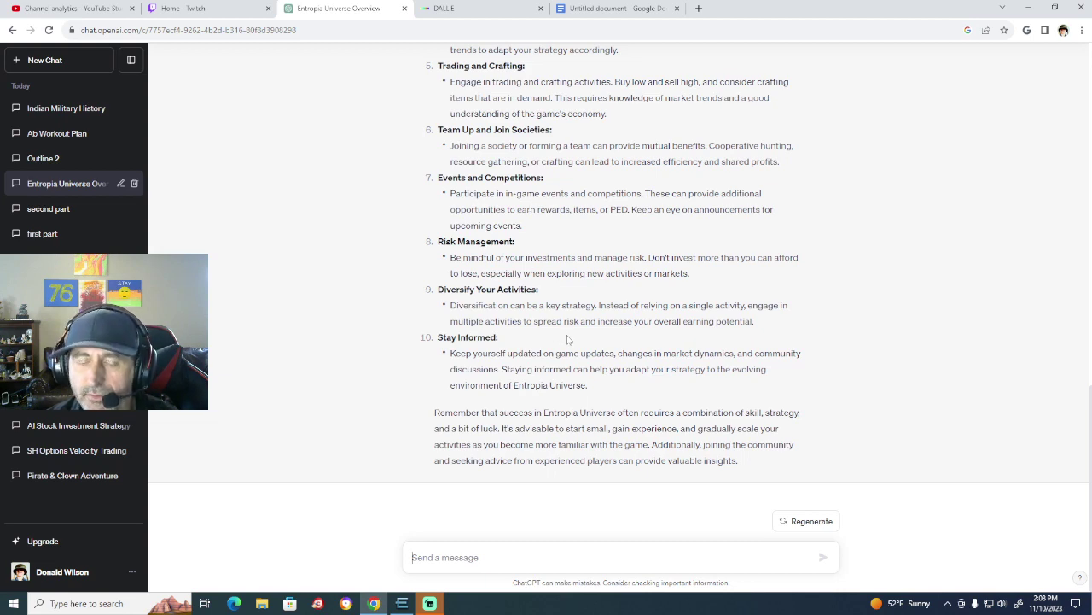
# Review the money-making strategy answer through its closing advice, looking back at the chat's first question and key features.
pyautogui.scroll(6, 568, 339)
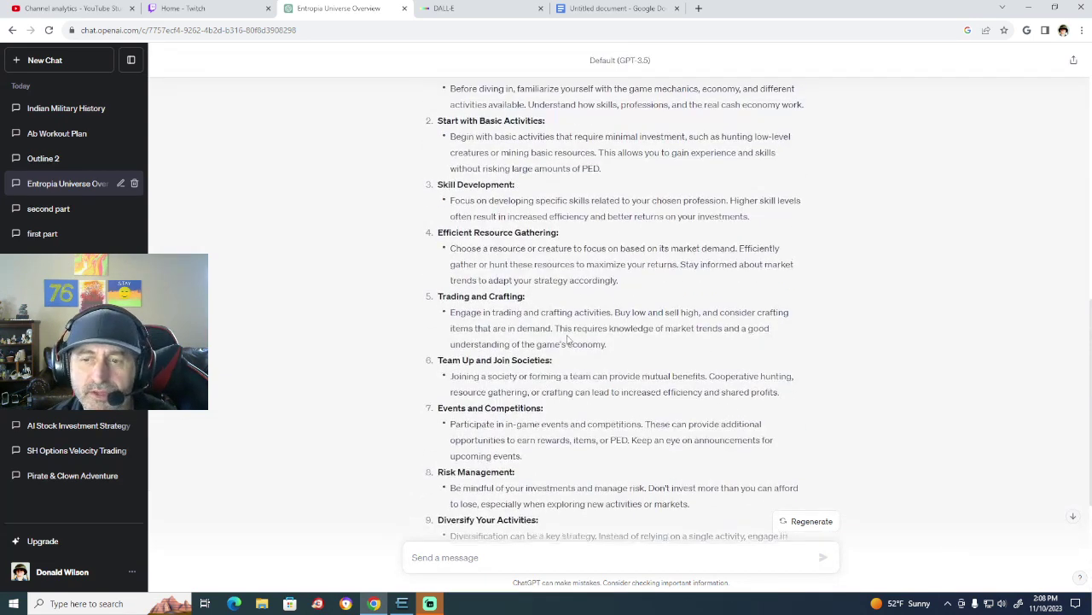
pyautogui.scroll(2, 568, 339)
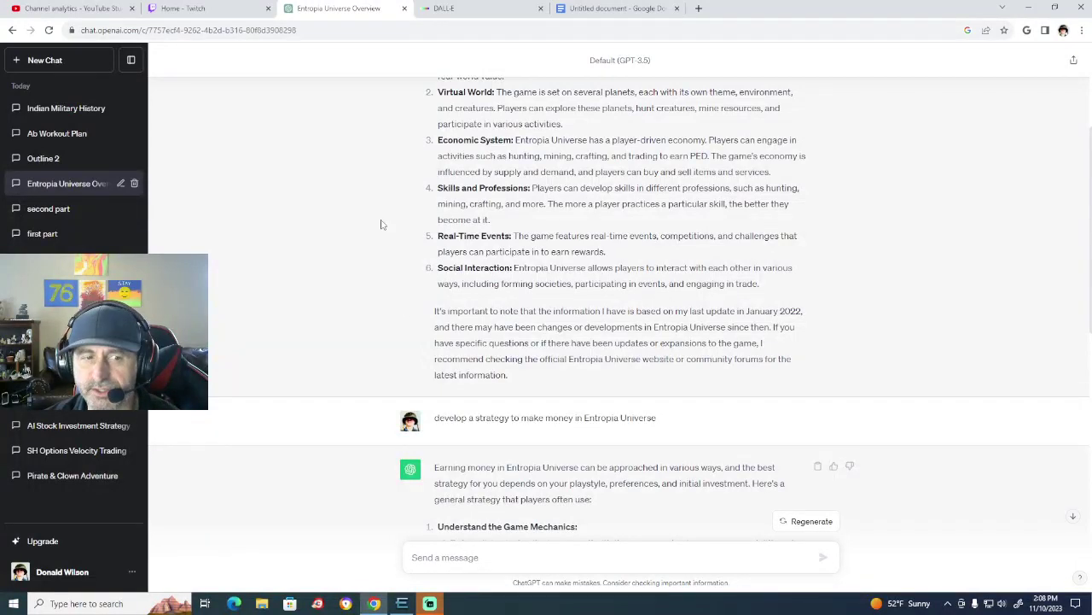
pyautogui.scroll(3, 494, 325)
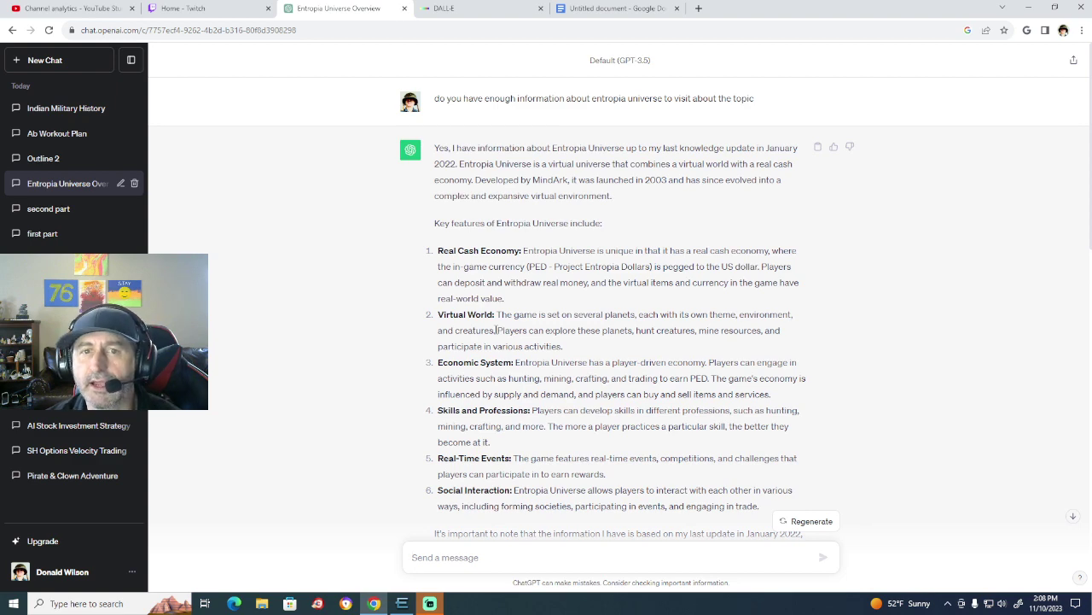
pyautogui.scroll(-8, 496, 330)
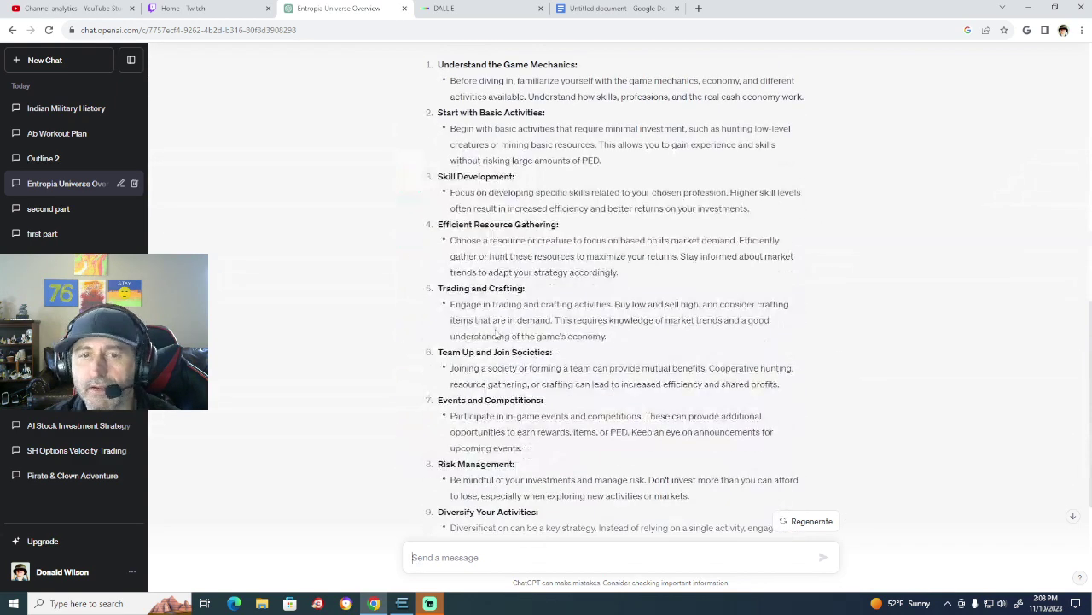
pyautogui.scroll(-3, 496, 333)
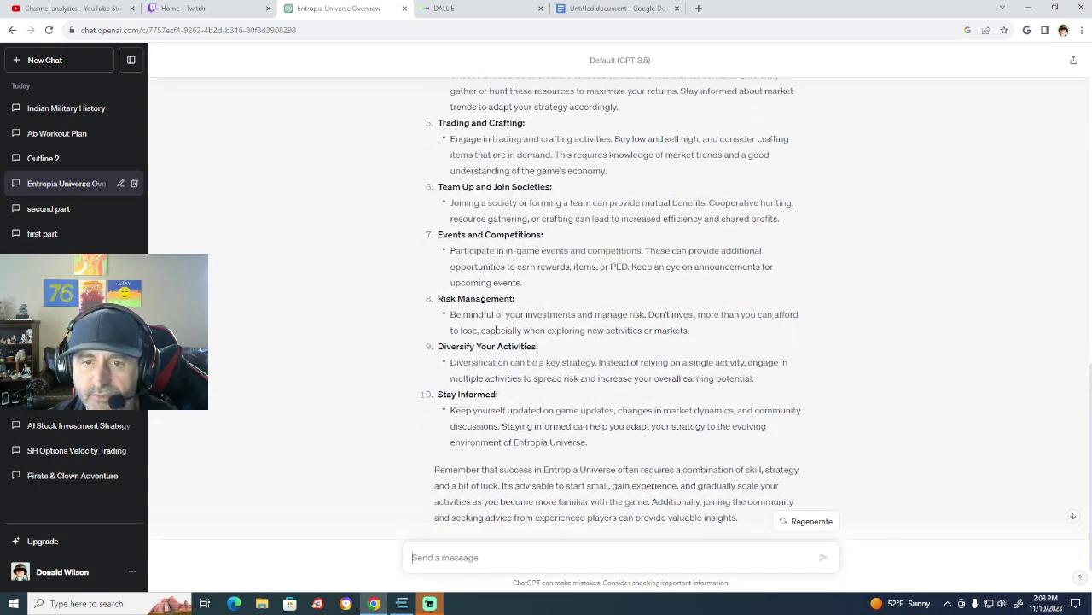
pyautogui.scroll(-1, 496, 330)
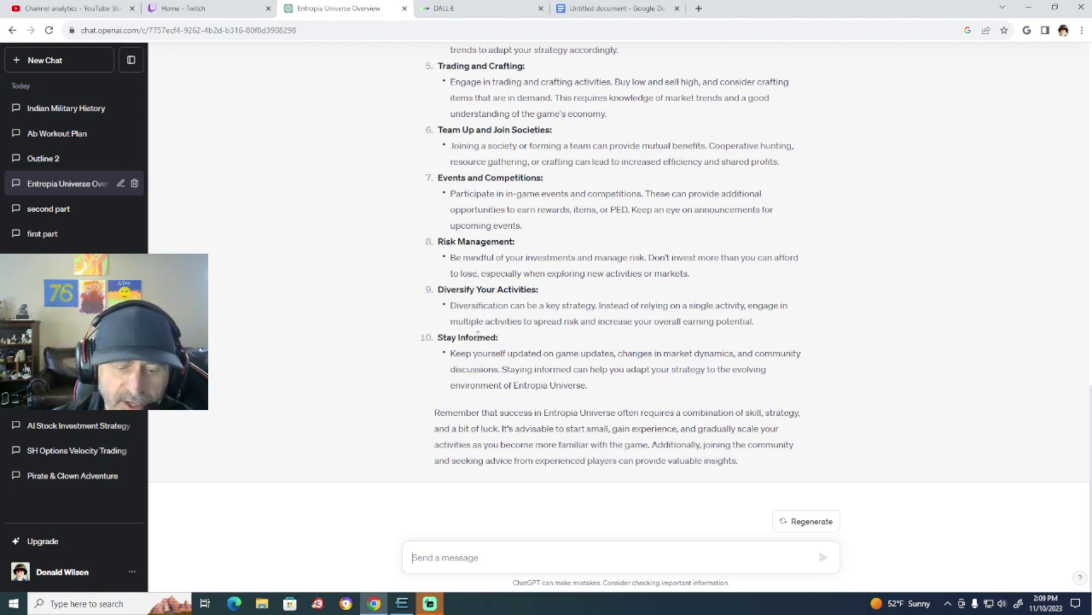
# Start a new chat and begin its prompt with "Write a sci fi book outline".
pyautogui.click(40, 63)
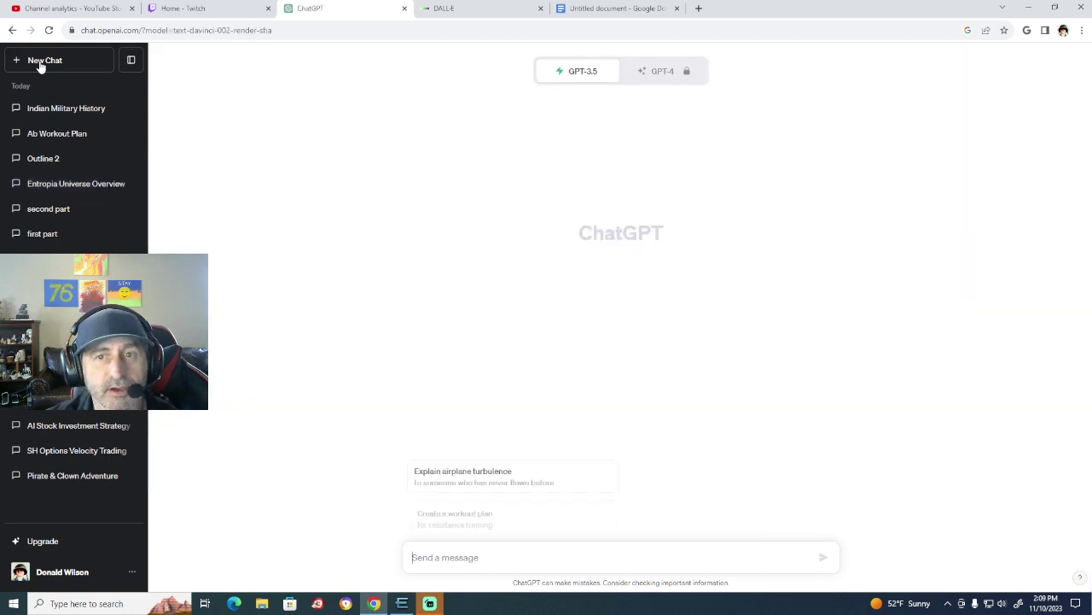
pyautogui.click(505, 561)
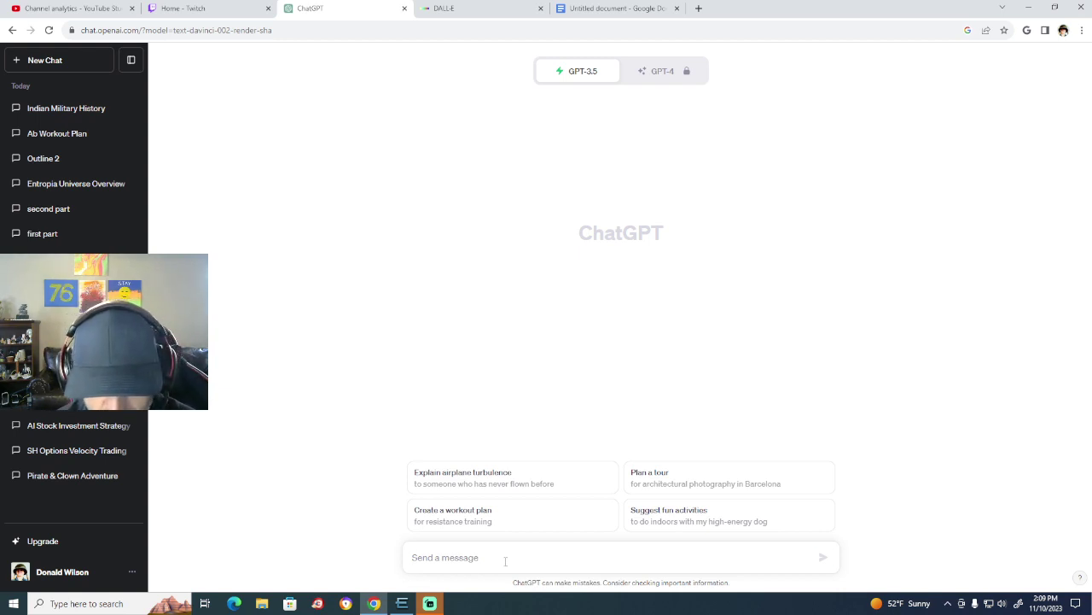
pyautogui.write('Write')
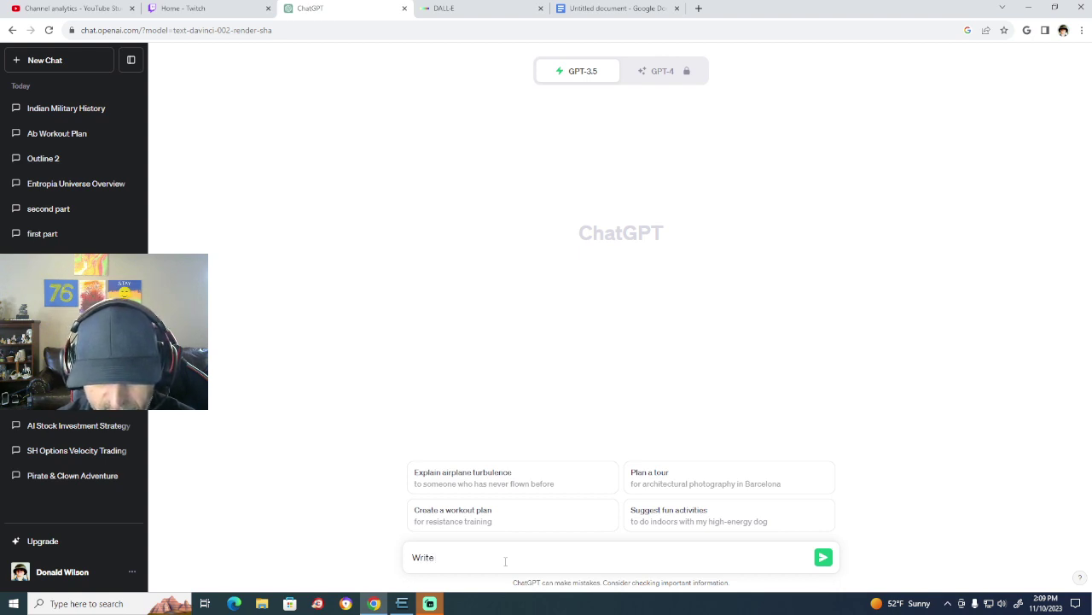
pyautogui.write(' a sci')
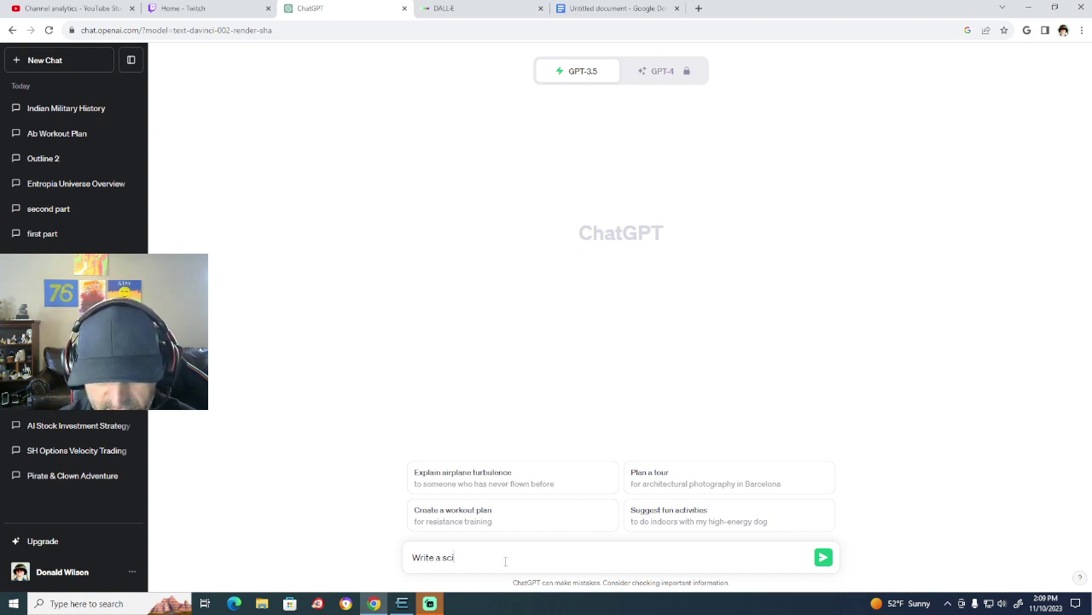
pyautogui.write(' fi')
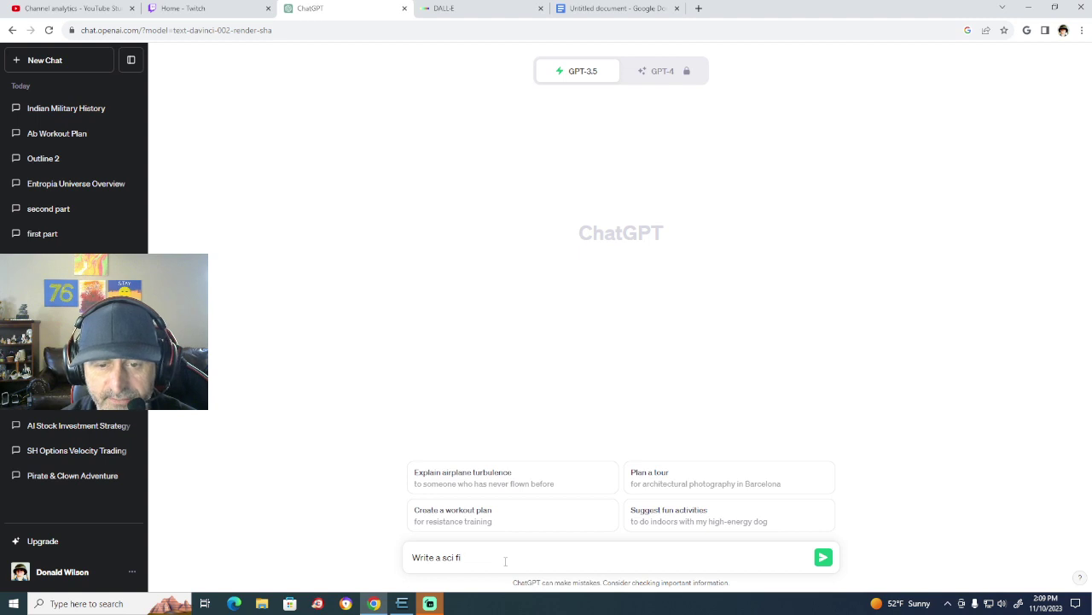
pyautogui.write(' b')
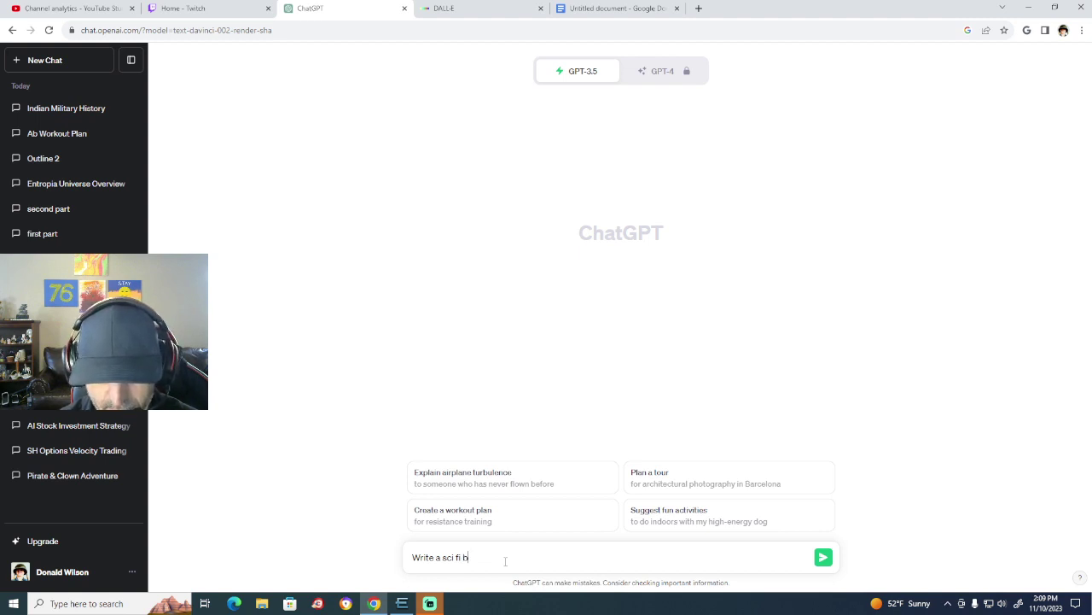
pyautogui.write('ook out')
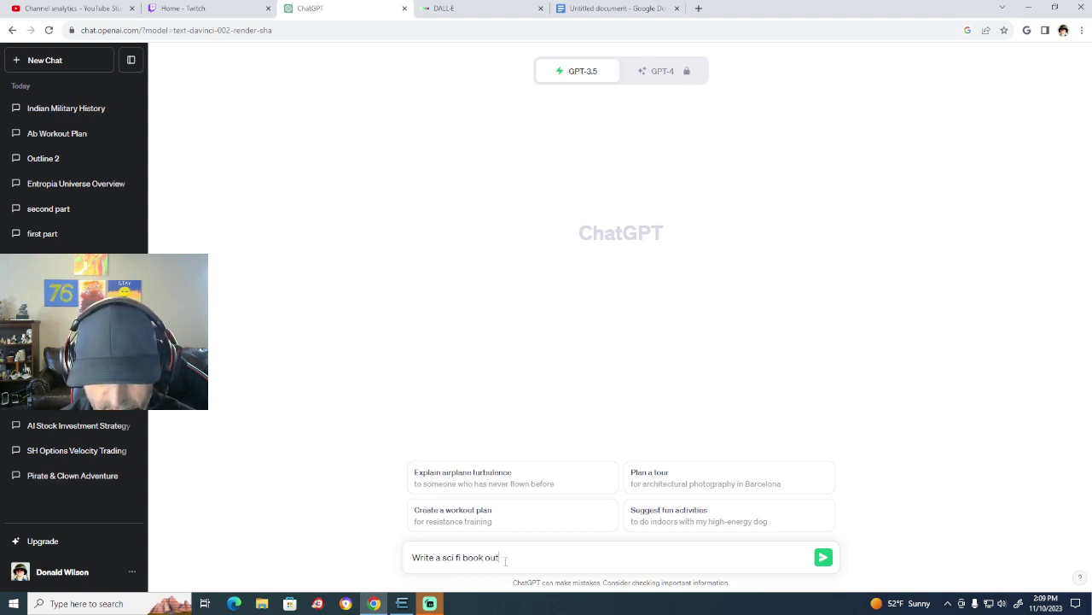
pyautogui.write('line ')
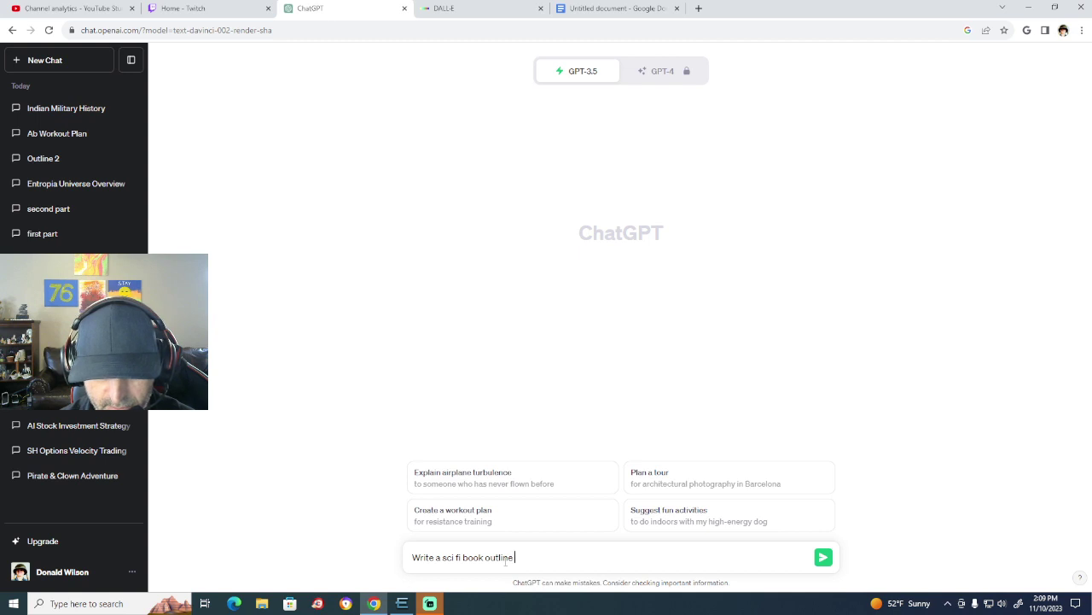
# Continue the book outline prompt with "based on my character" followed by the character's full name.
pyautogui.write('based')
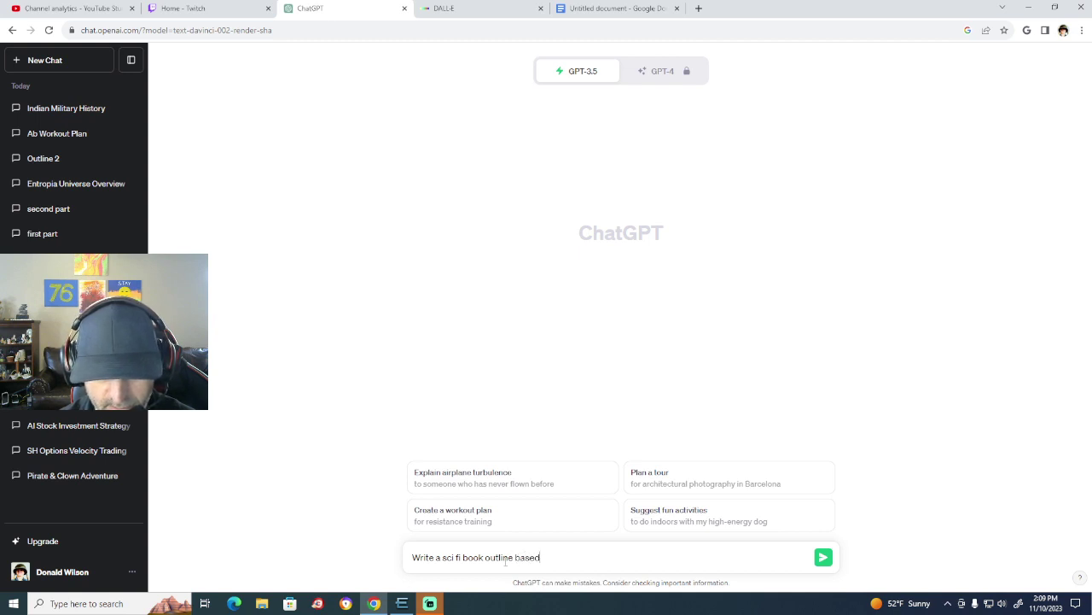
pyautogui.write(' on my')
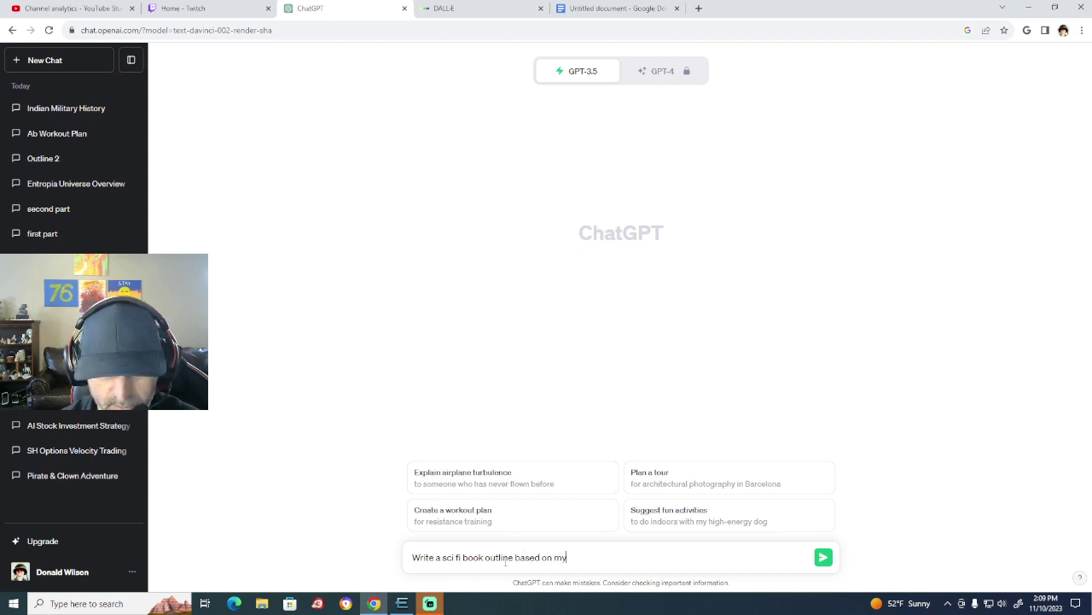
pyautogui.write(' char')
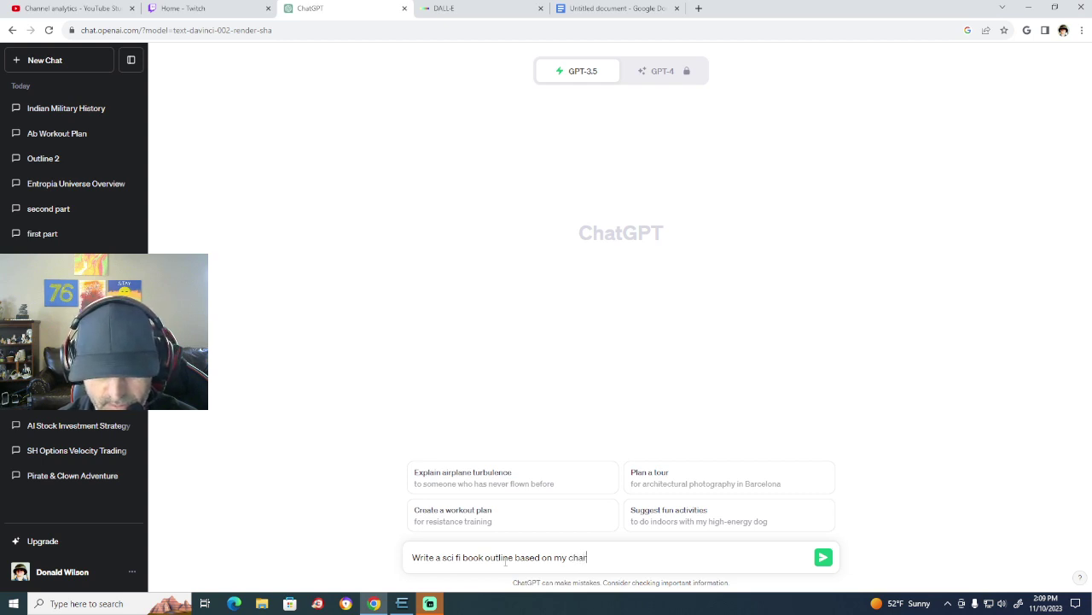
pyautogui.write('acter')
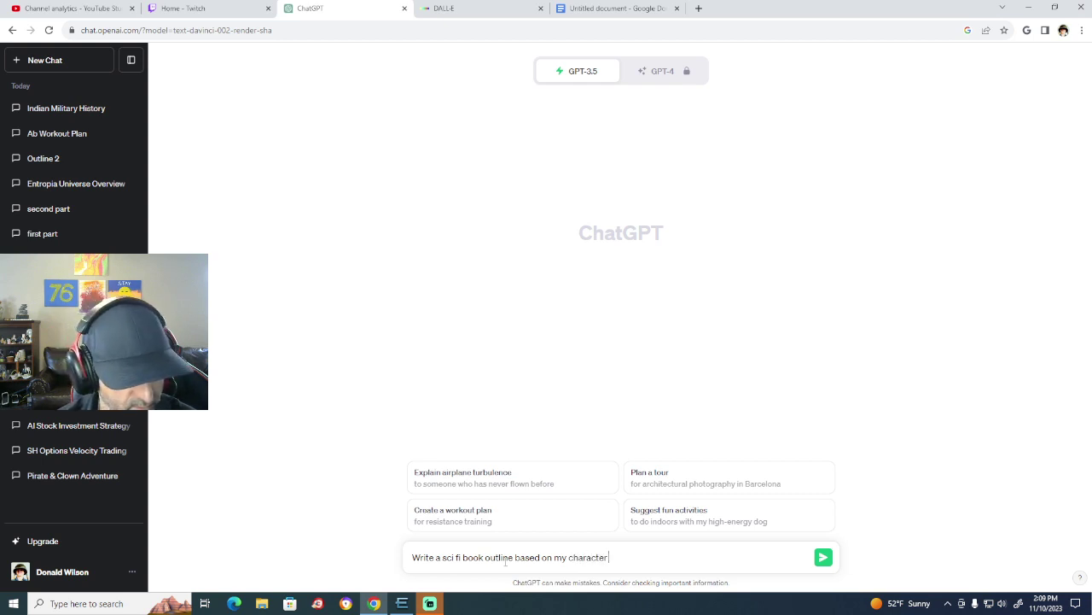
pyautogui.write(' D')
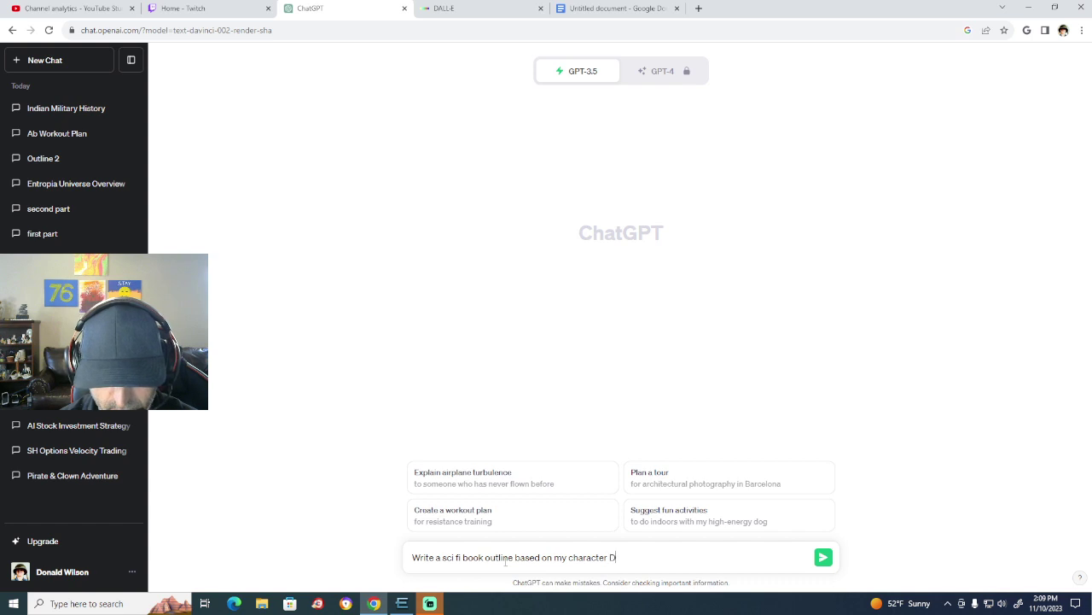
pyautogui.write('onald Bur')
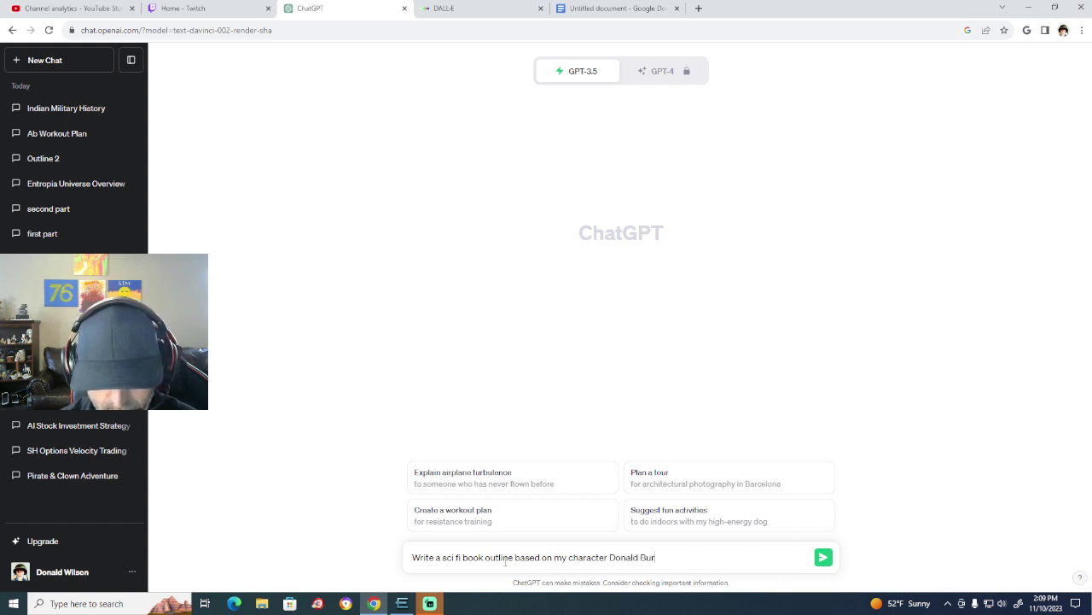
pyautogui.write('ndown Wilson')
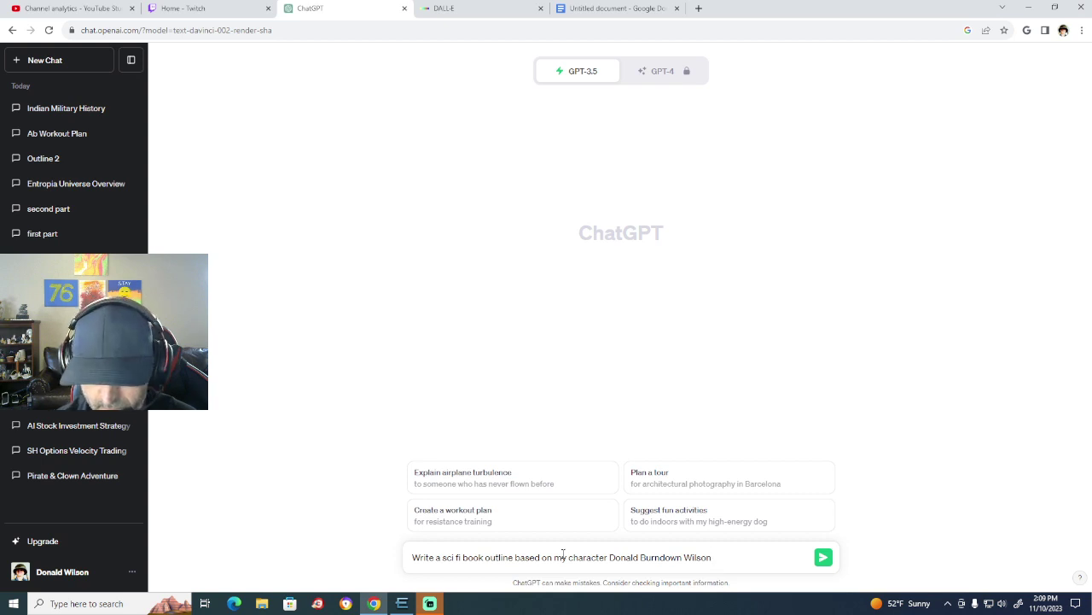
# Make the character's name possessive and extend the prompt with "adventures in Entropia Universe the game".
pyautogui.write("'s ad")
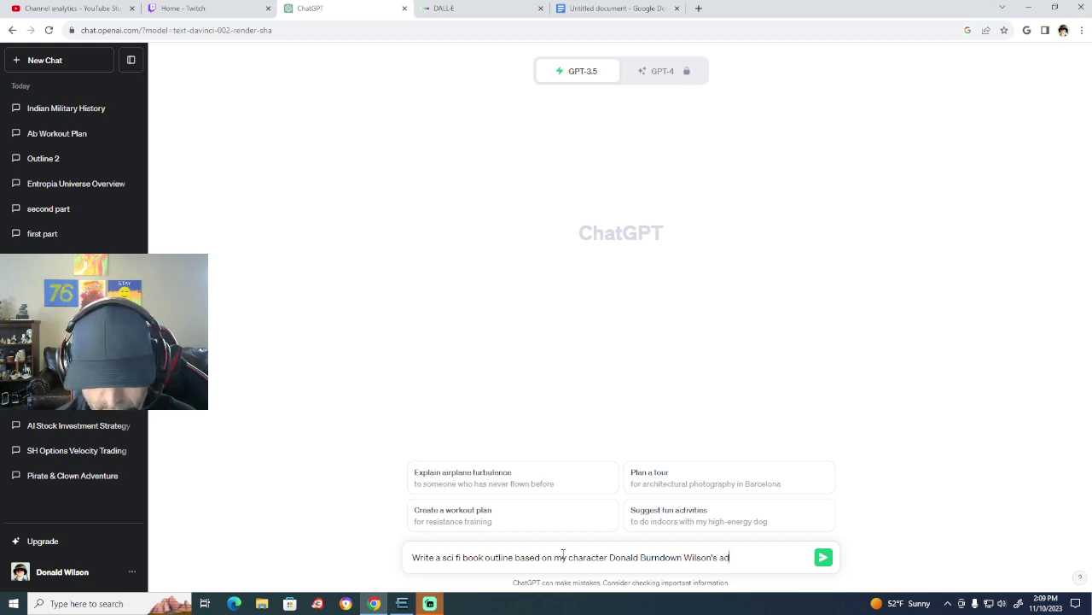
pyautogui.write('ventur')
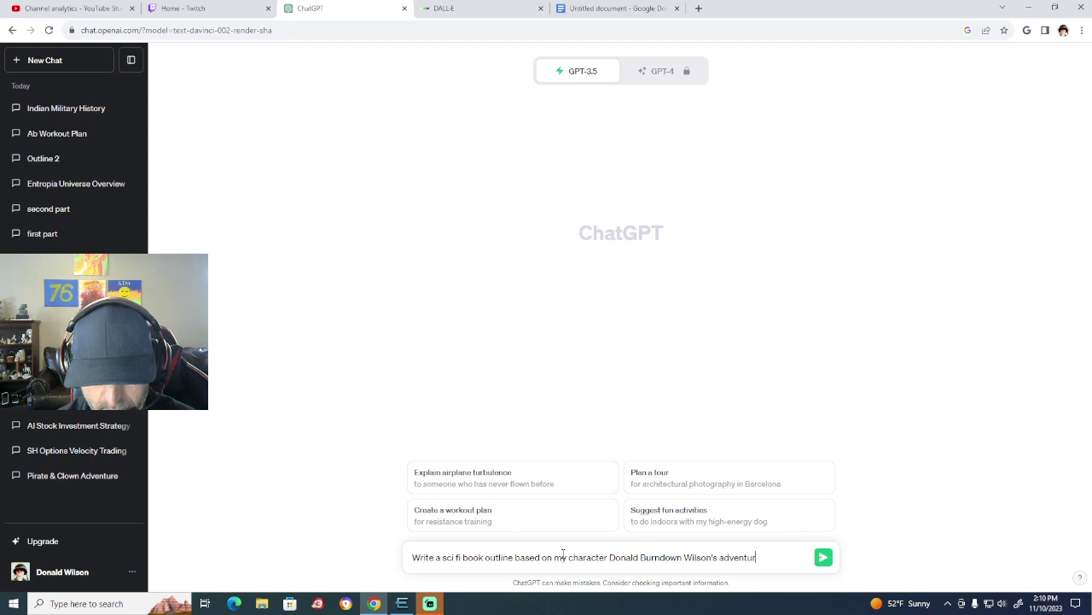
pyautogui.write('es in ')
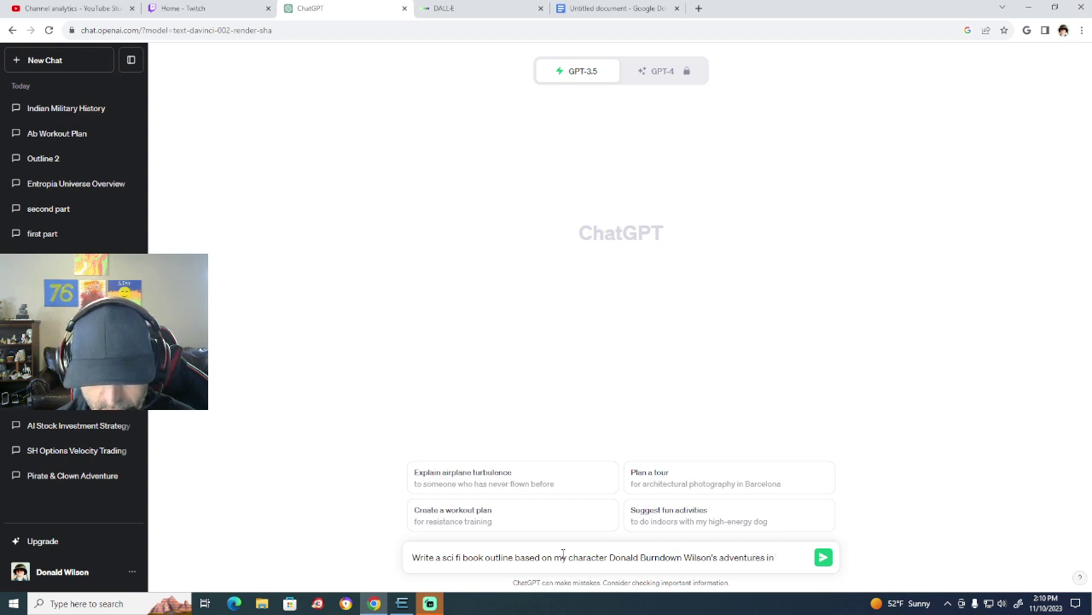
pyautogui.write('Entropia U')
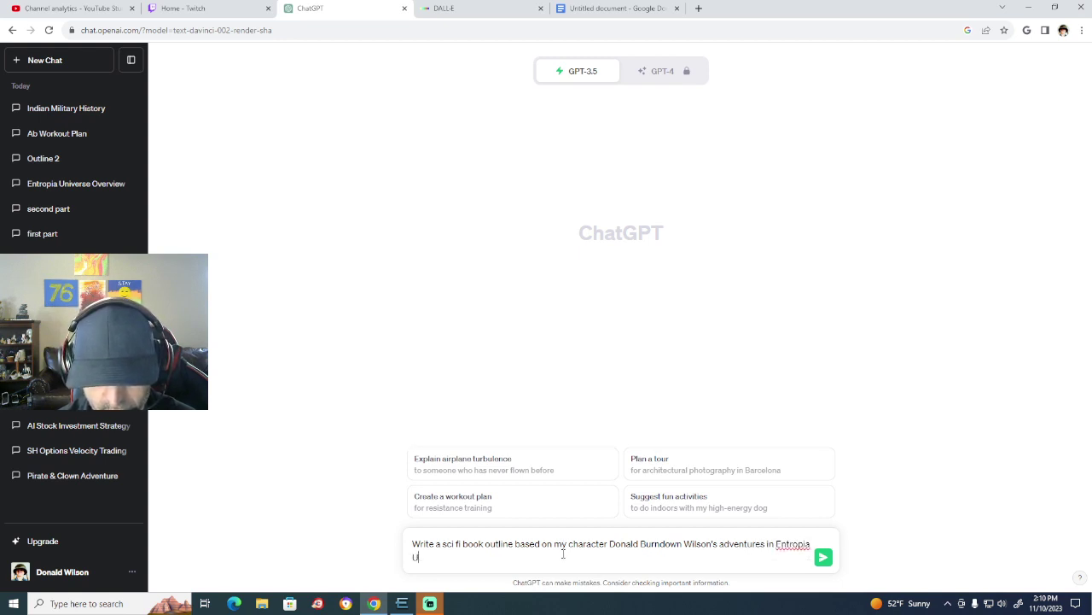
pyautogui.write('niverse')
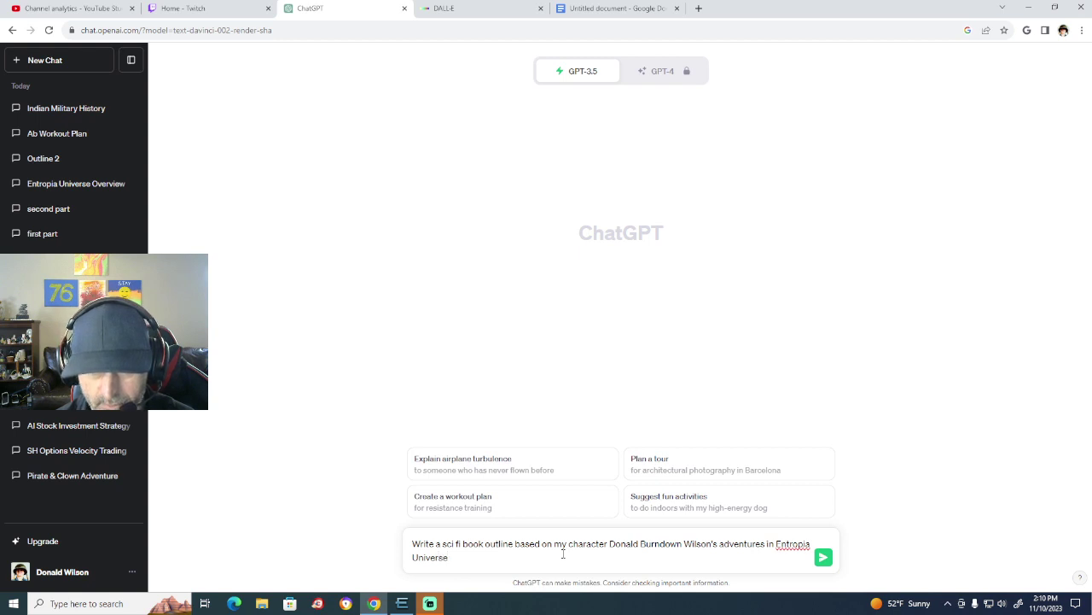
pyautogui.write(' the')
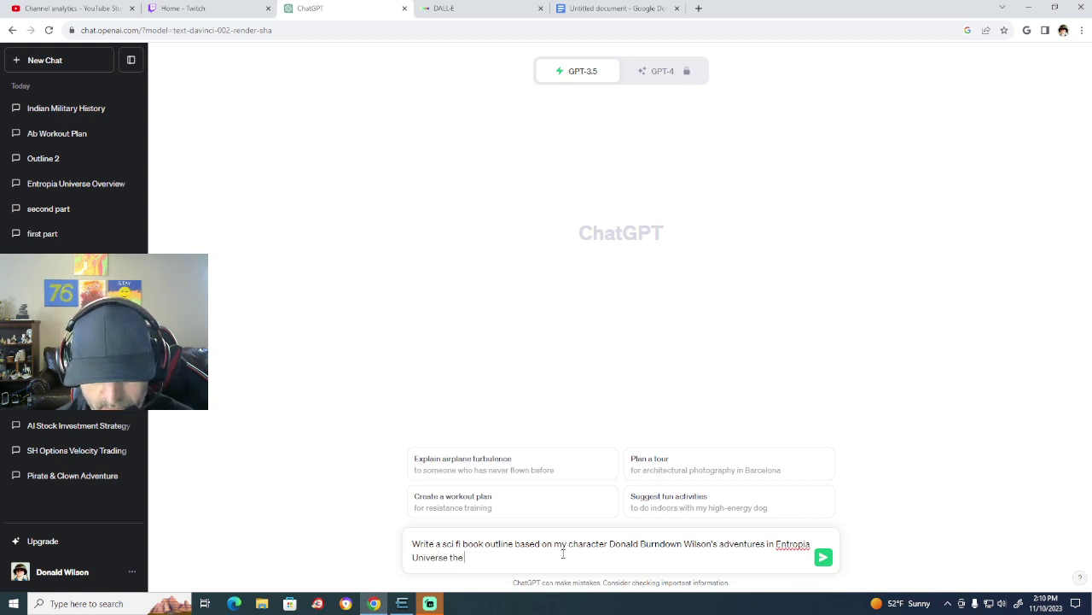
pyautogui.write(' game ')
# Add ", as if it is a real space adventure" to the book outline prompt.
pyautogui.write(' a')
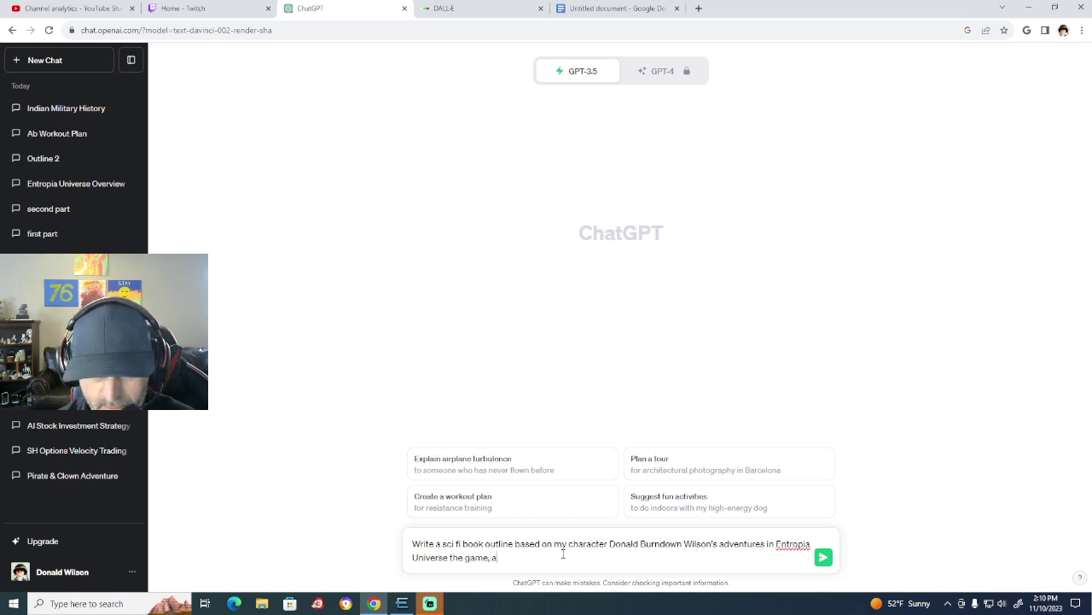
pyautogui.write('s if it i')
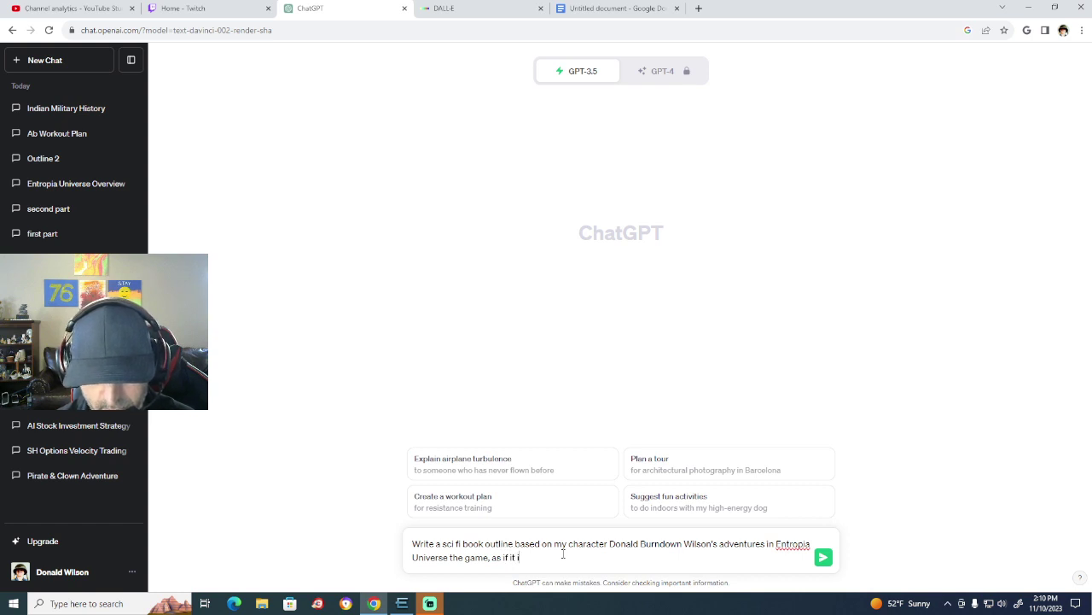
pyautogui.write('s a real')
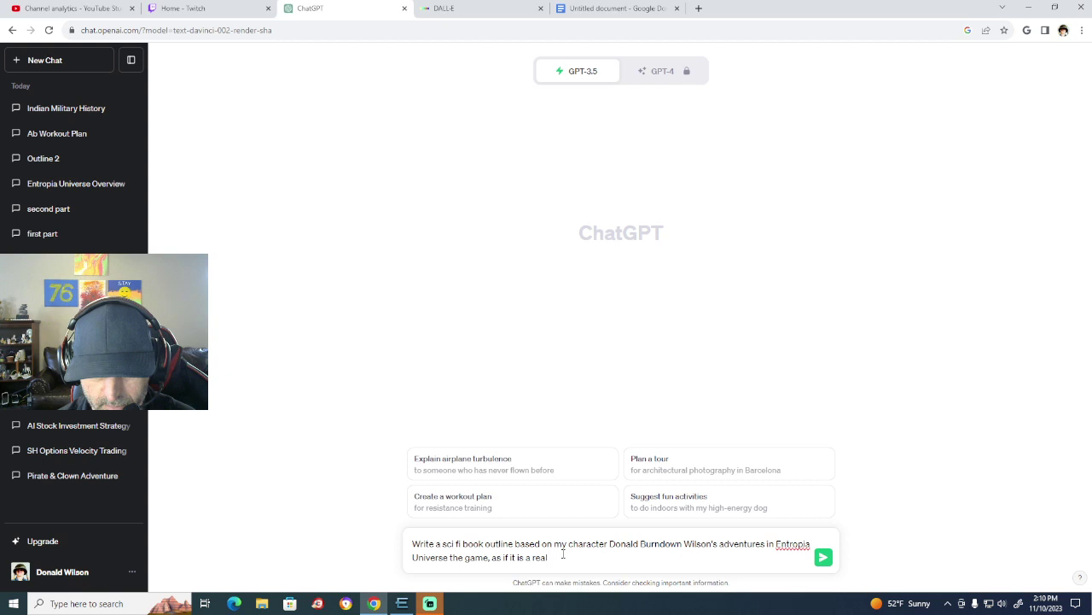
pyautogui.write(' spa')
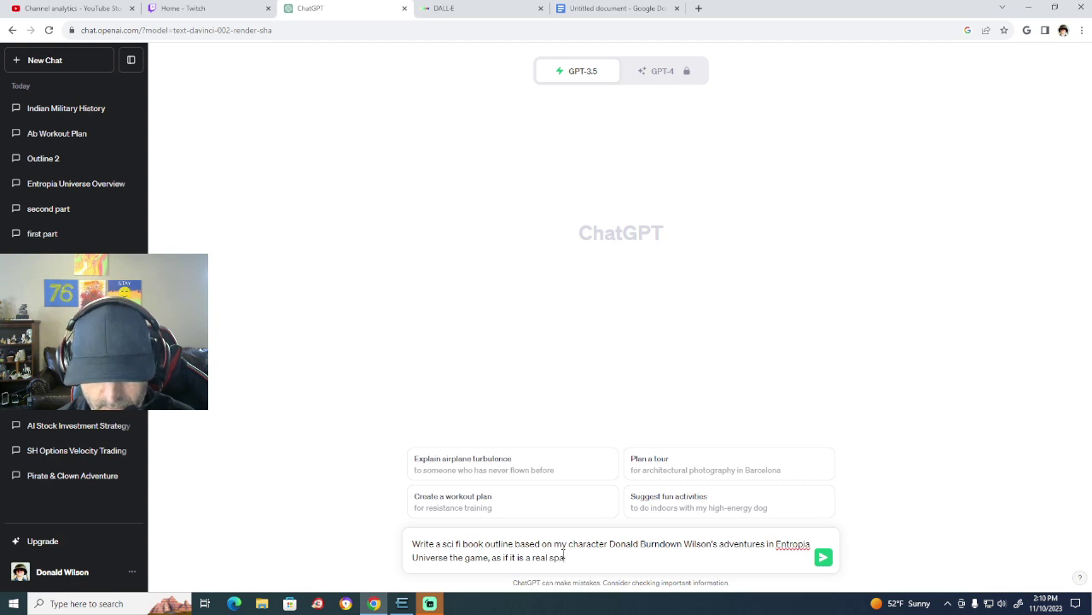
pyautogui.write('ce adventure')
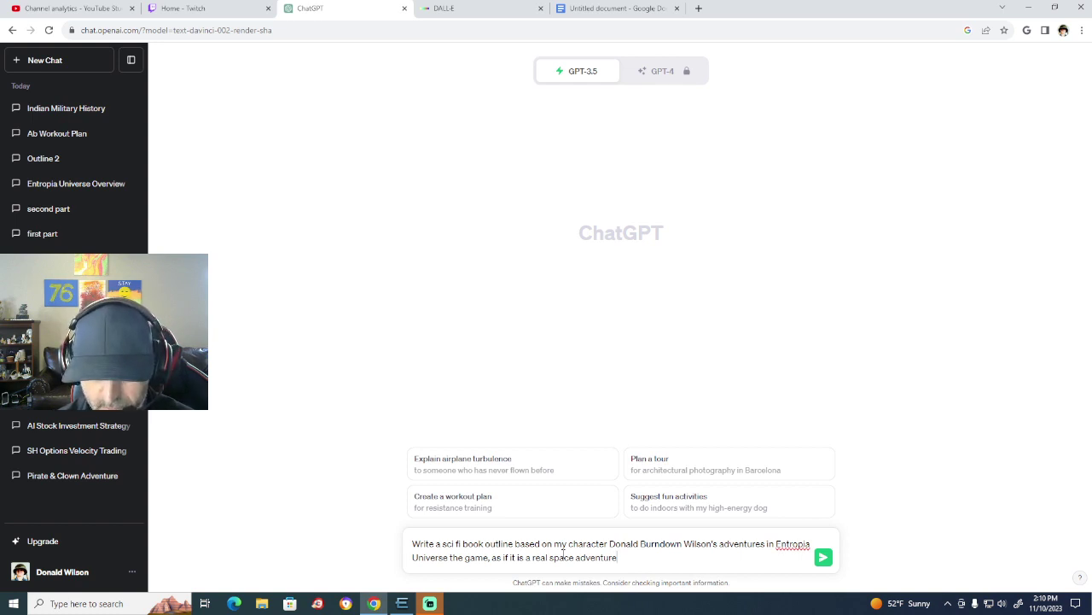
# Extend the prompt with the opening plot point ", where I first take a load of supplies from".
pyautogui.write(', wher')
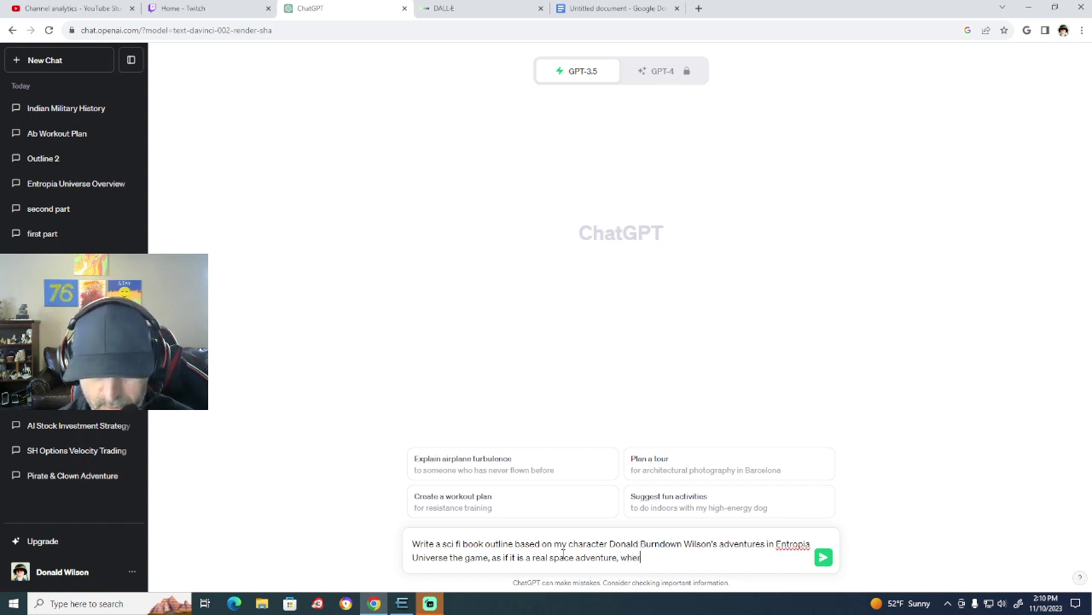
pyautogui.write('e I first ')
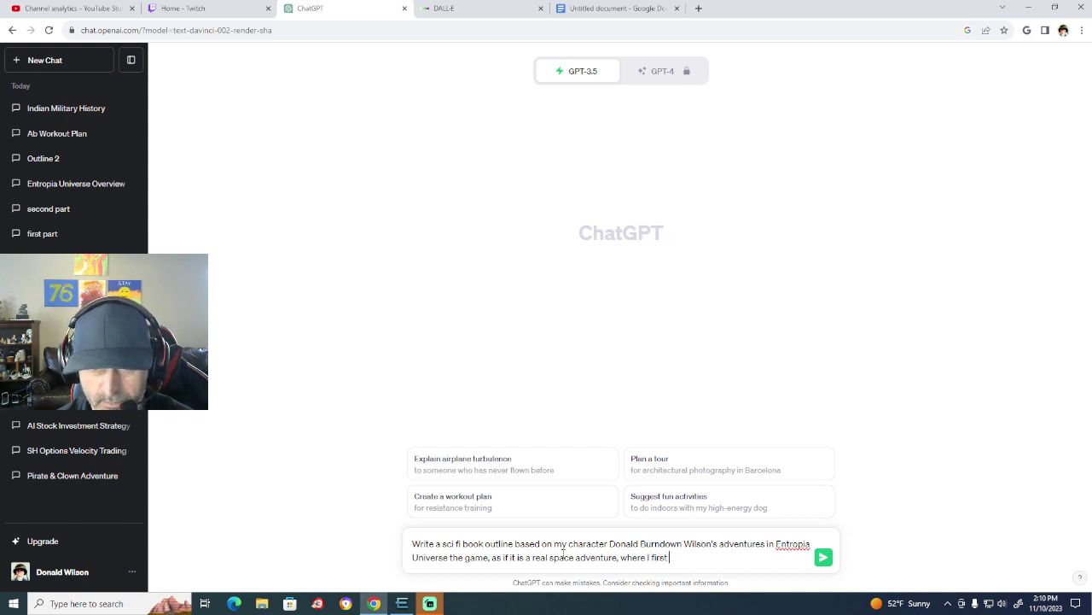
pyautogui.write('take')
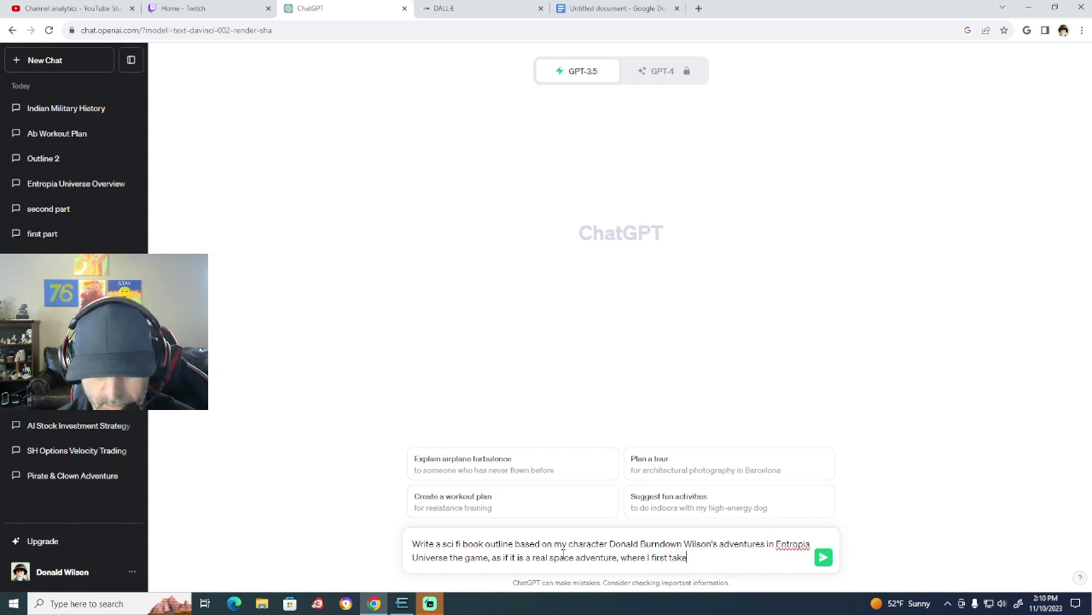
pyautogui.write(' a load of')
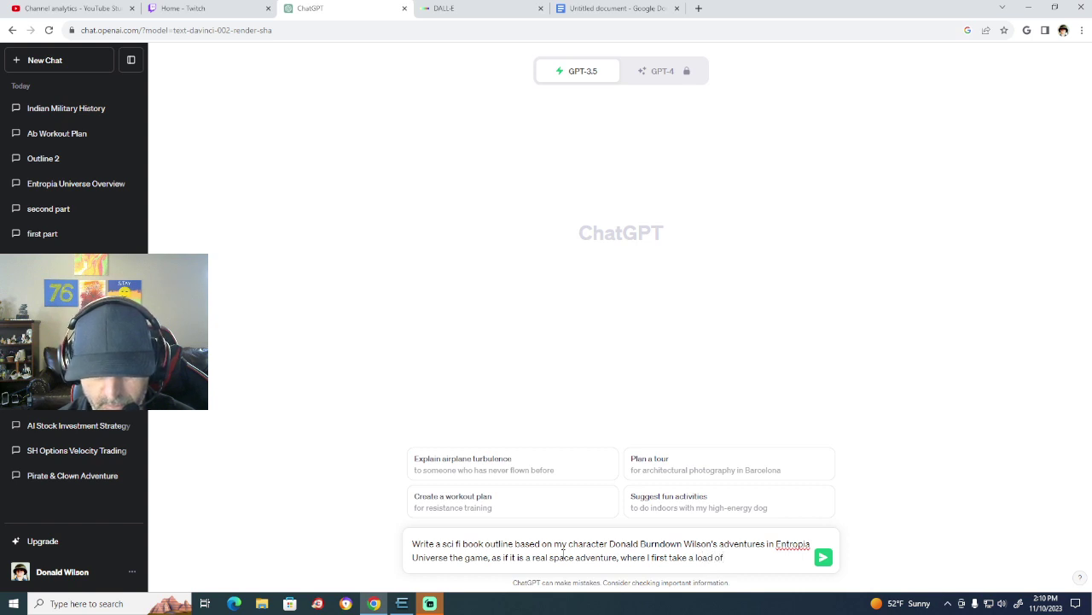
pyautogui.write(' su')
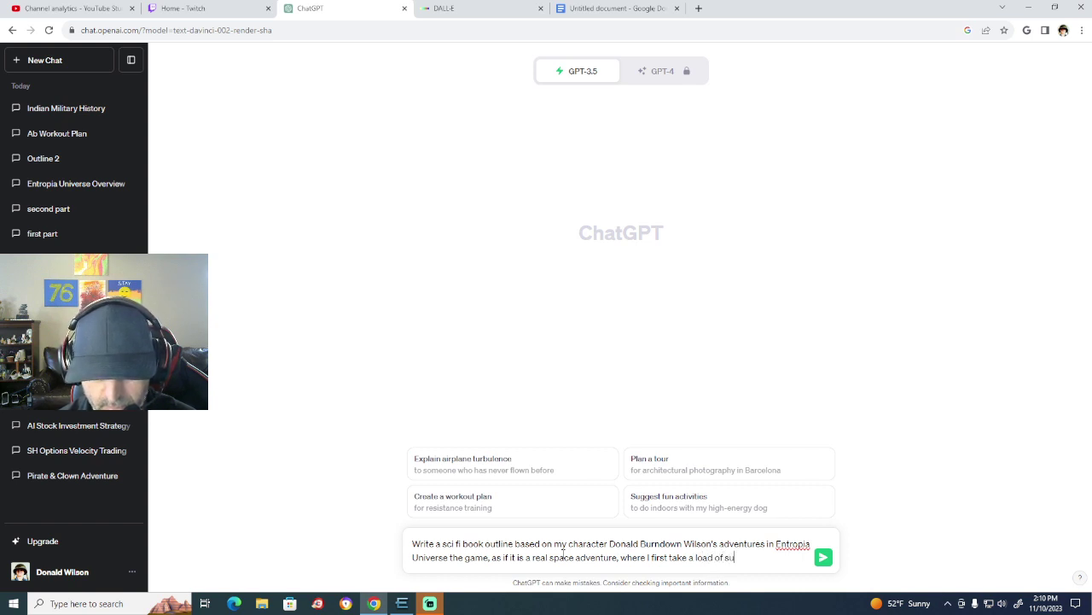
pyautogui.write('pplies from')
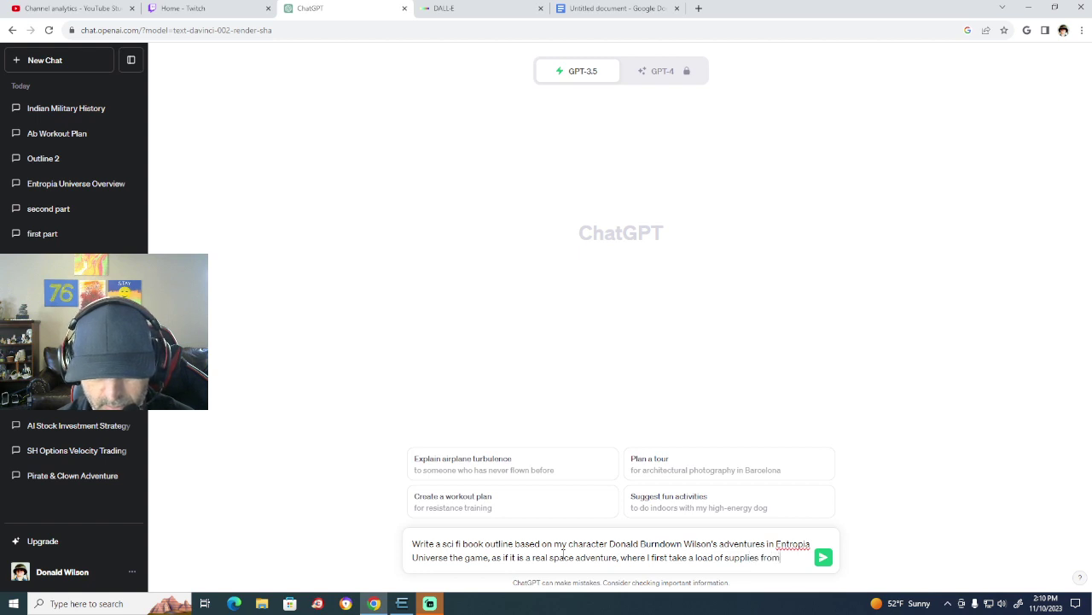
pyautogui.write(' Rocktopia')
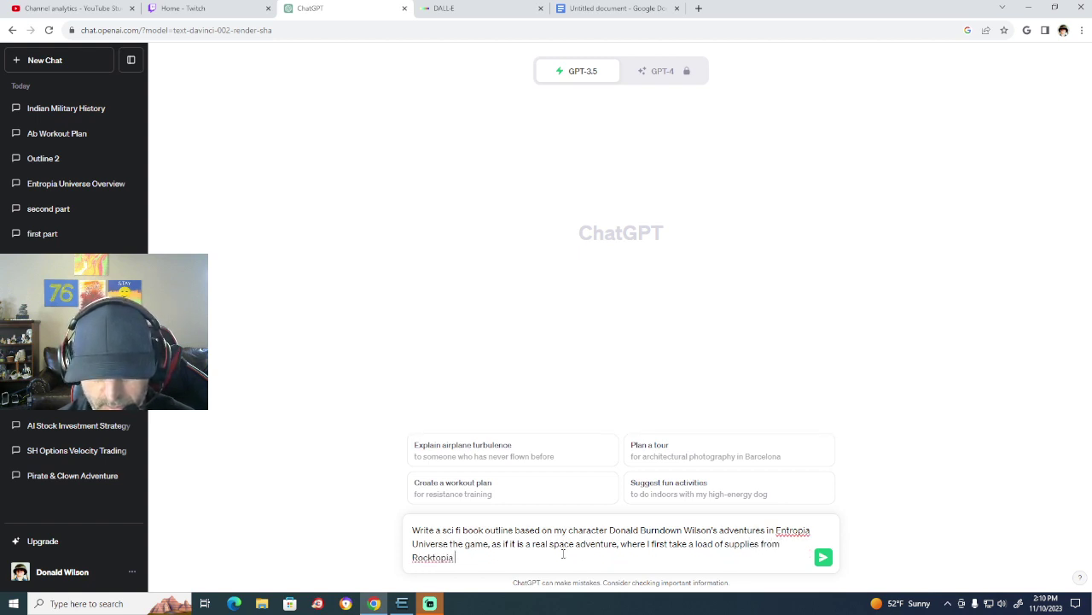
pyautogui.press('BackSpace')
pyautogui.press('BackSpace')
pyautogui.press('BackSpace')
pyautogui.press('BackSpace')
pyautogui.press('BackSpace')
pyautogui.press('BackSpace')
pyautogui.press('BackSpace')
pyautogui.press('BackSpace')
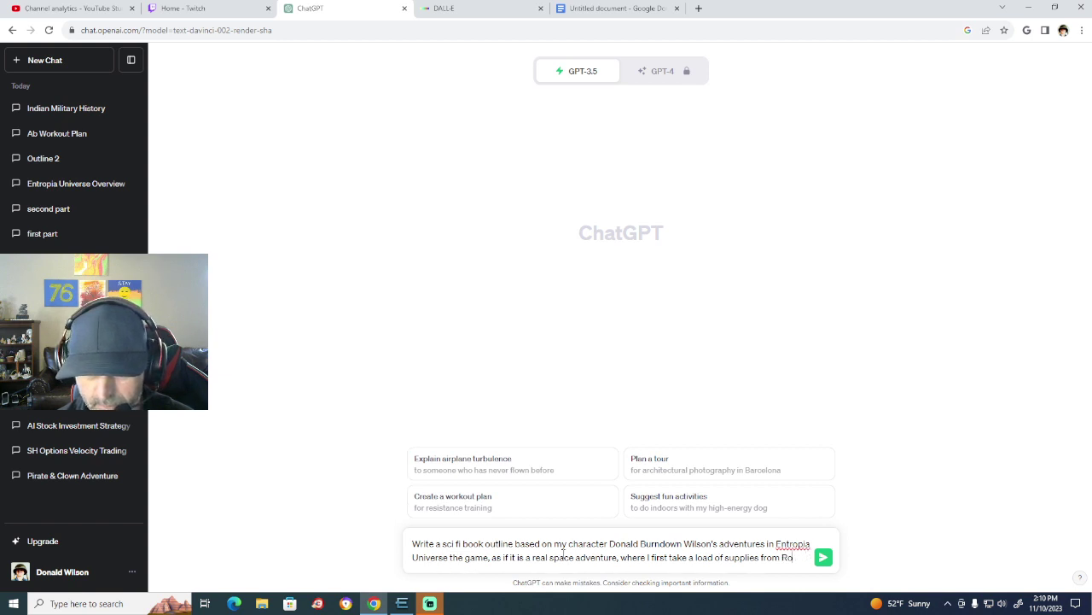
pyautogui.press('BackSpace')
pyautogui.press('BackSpace')
# Add the supply run's route to the prompt as "Planet Rocktopia to Planet Toulan".
pyautogui.write('Planet')
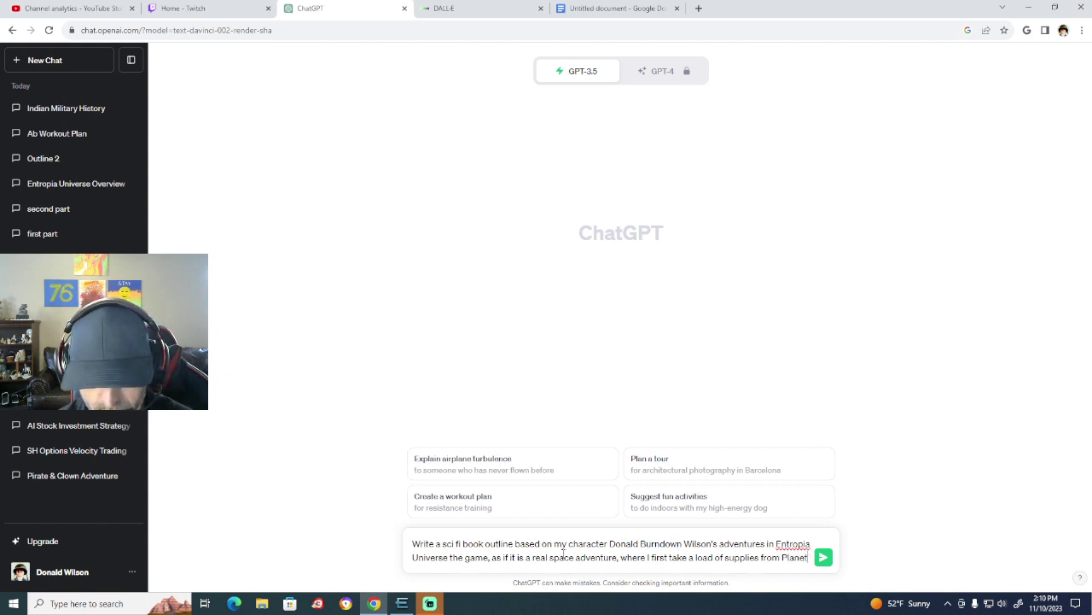
pyautogui.write(' Rocktop')
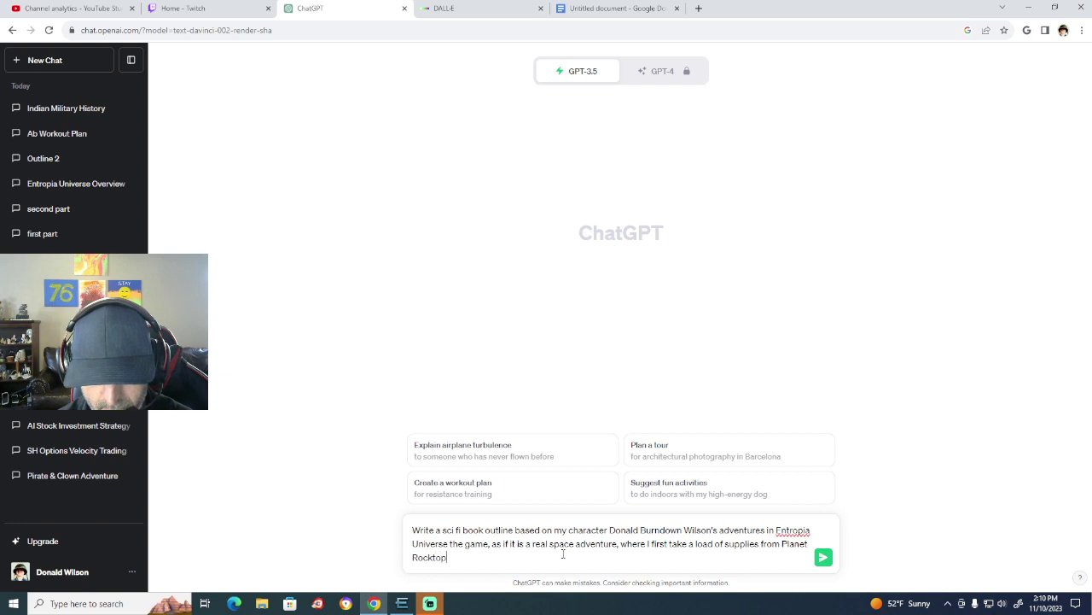
pyautogui.write('ia to Pl')
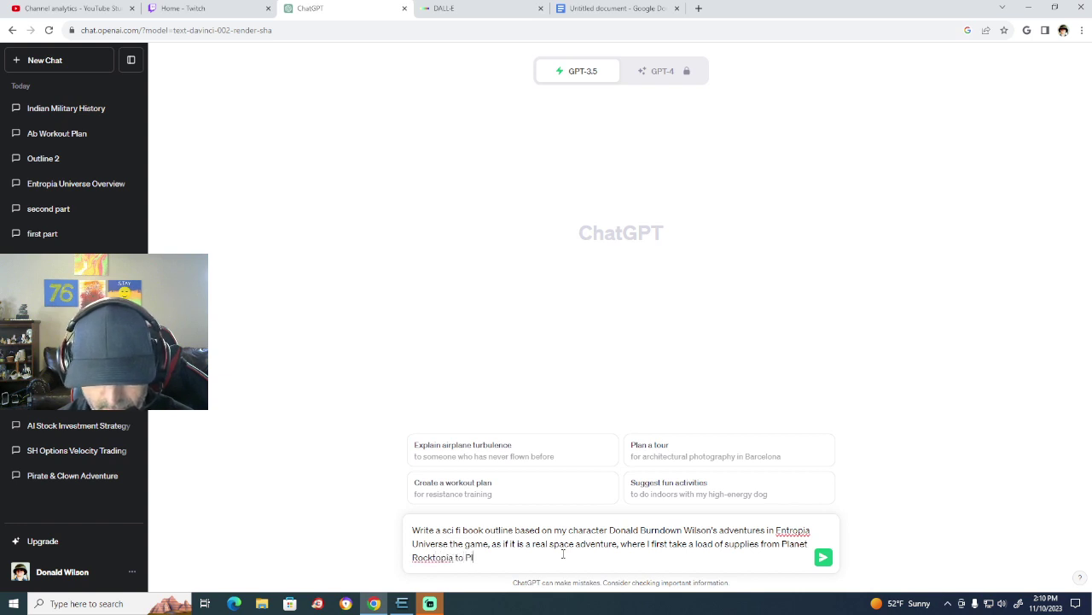
pyautogui.write('anet Tou')
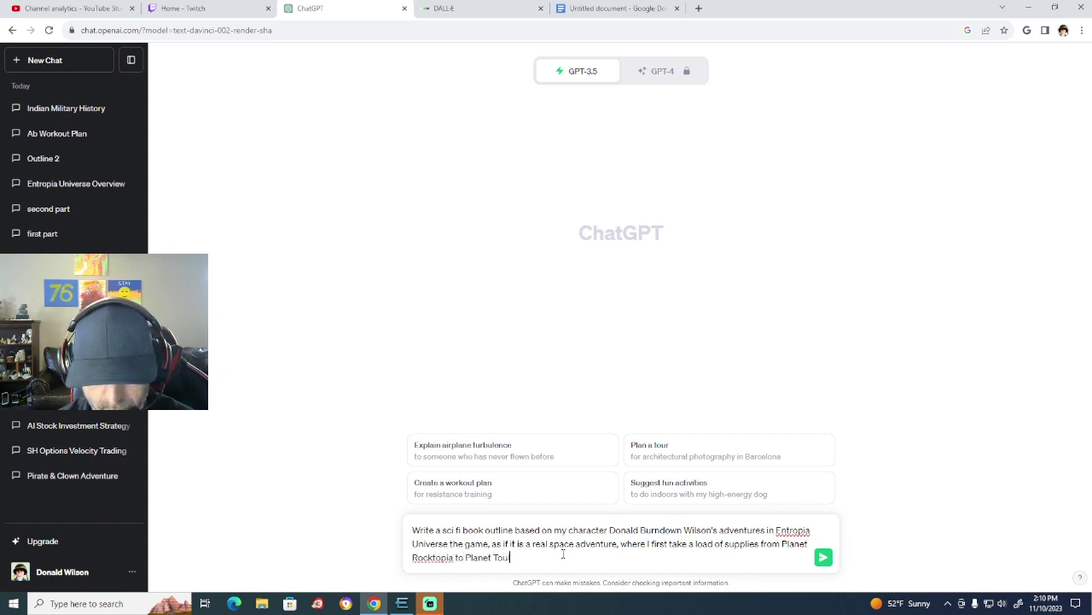
pyautogui.write('lan')
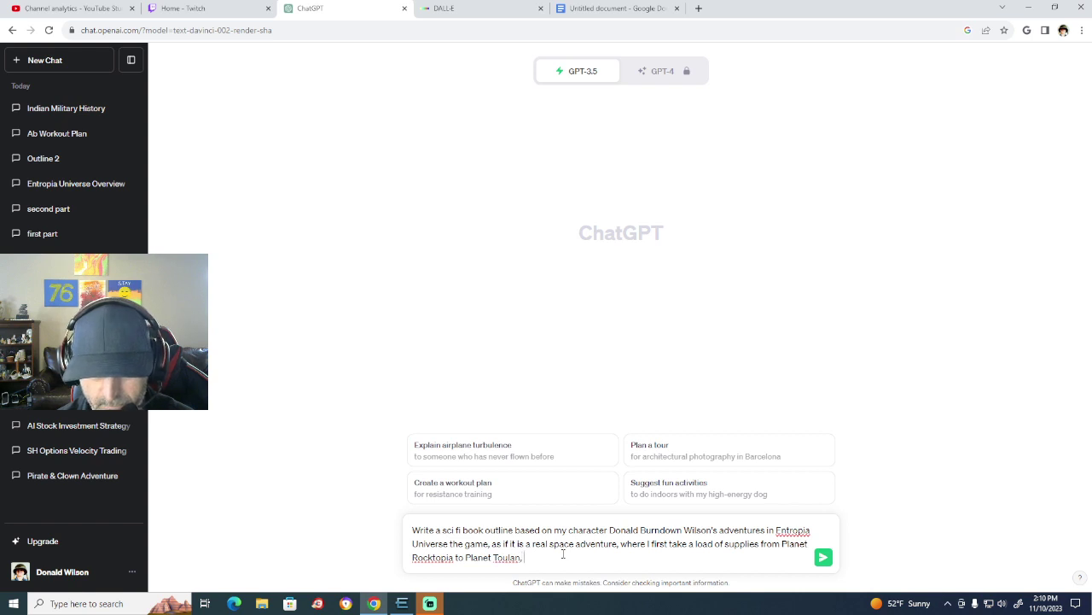
# Continue the book outline prompt with "then while flying", with a space between "then" and "while".
pyautogui.write(', thenw')
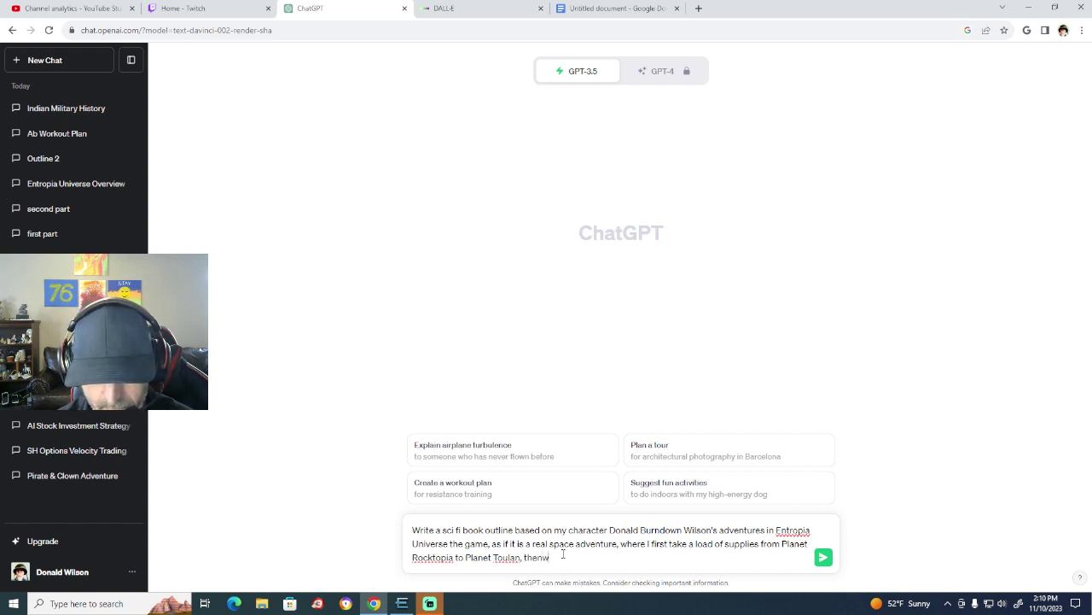
pyautogui.write('hile flying')
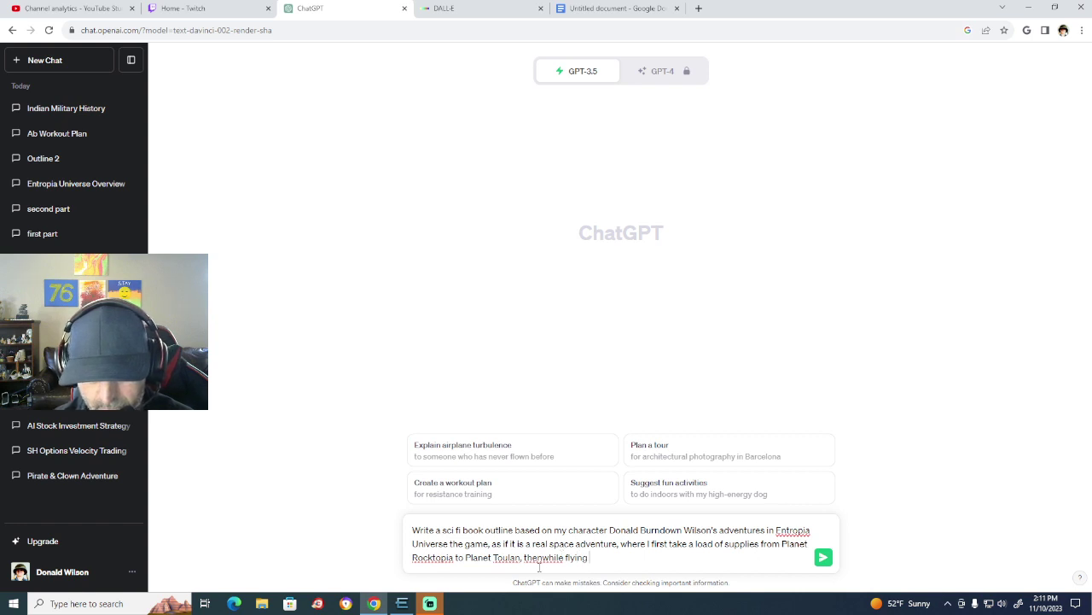
pyautogui.click(543, 557)
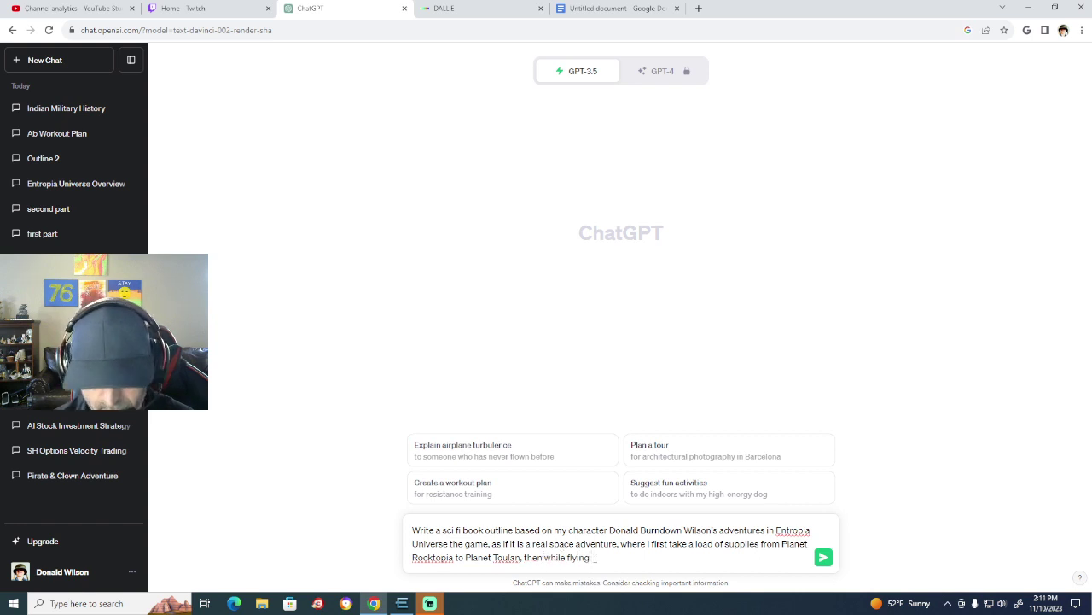
# Extend the flight plot point in the prompt with "back in my armed Quad-wing interceptor".
pyautogui.click(595, 558)
pyautogui.write('Back in m')
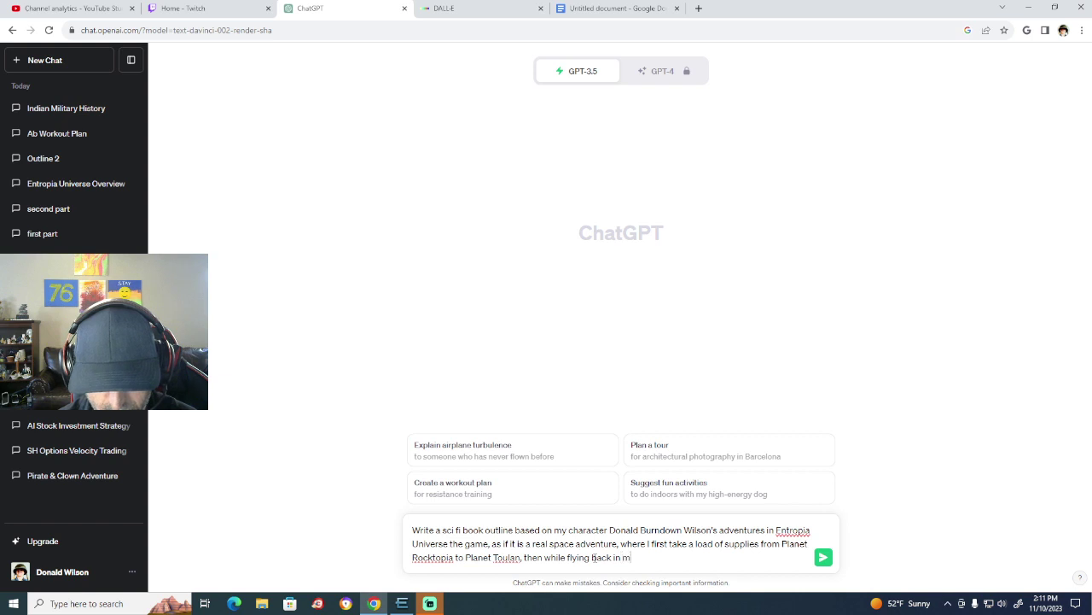
pyautogui.write('y')
pyautogui.write(' arme')
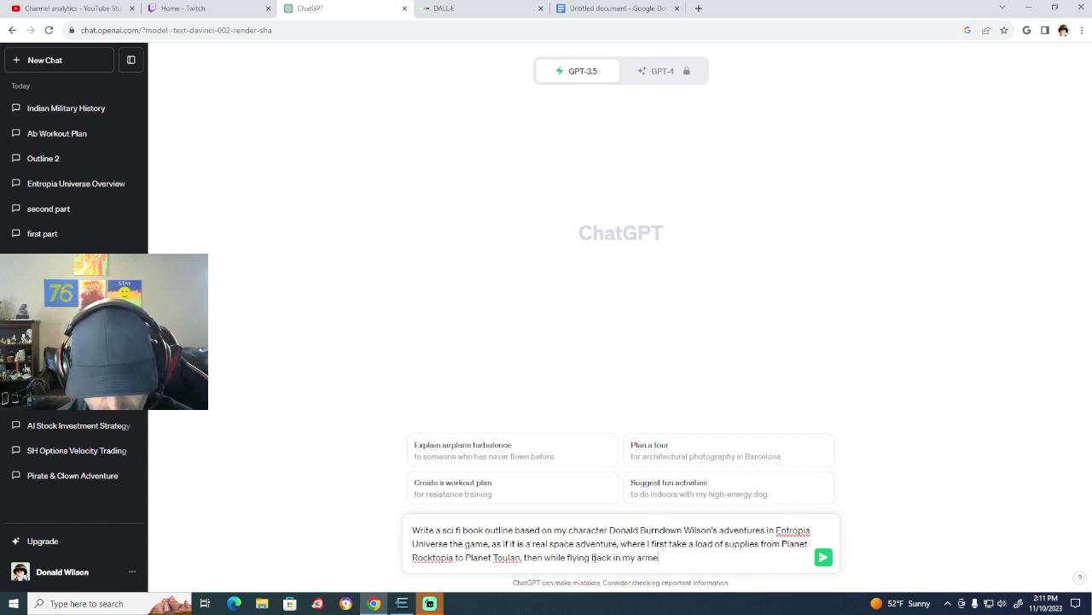
pyautogui.write('d Quad')
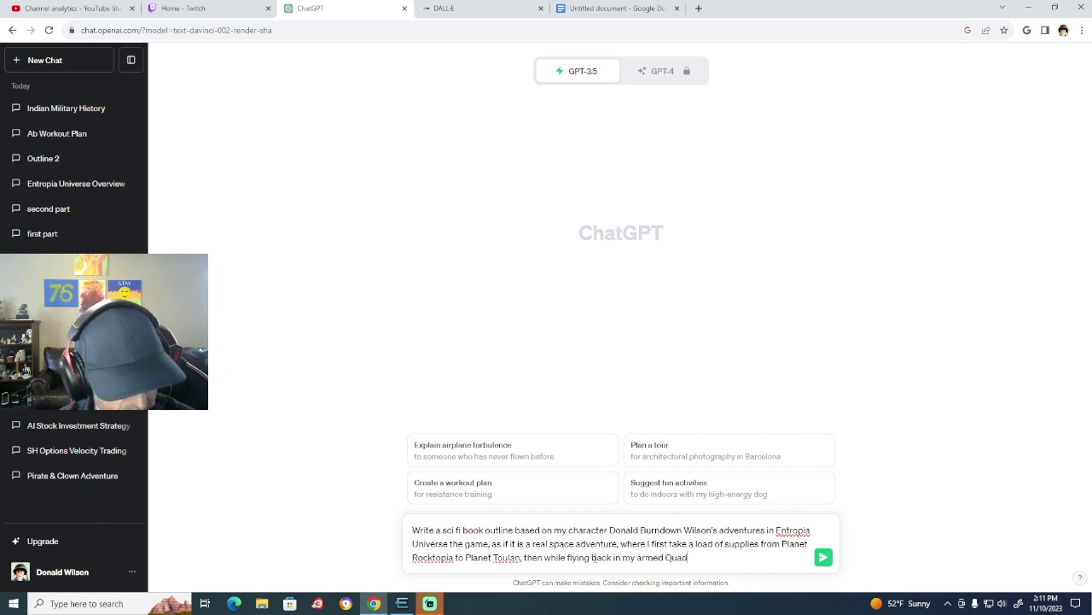
pyautogui.write('-wing in')
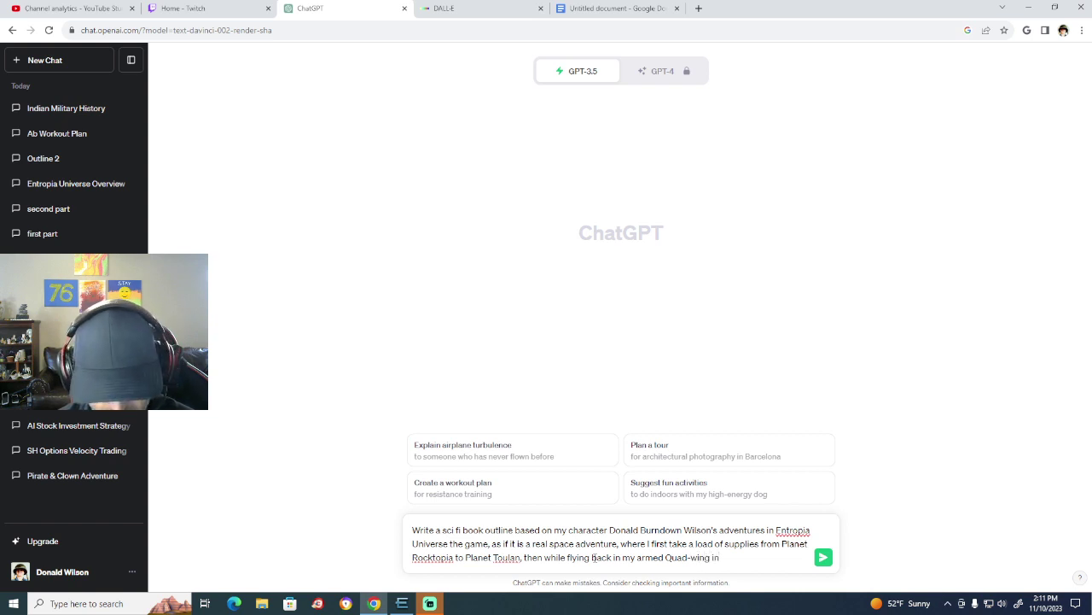
pyautogui.write('ter')
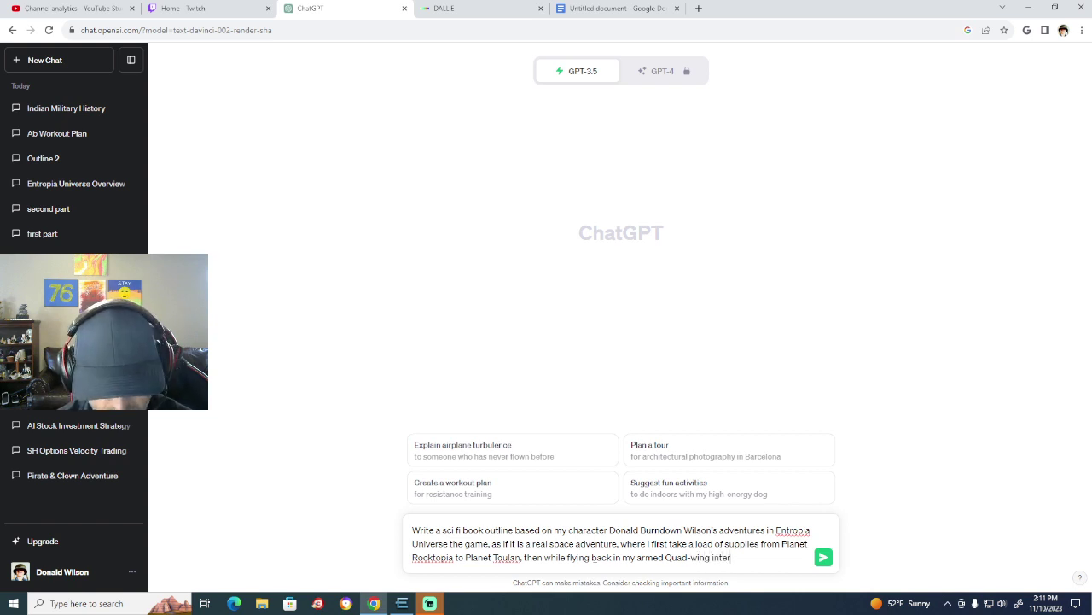
pyautogui.write('cept')
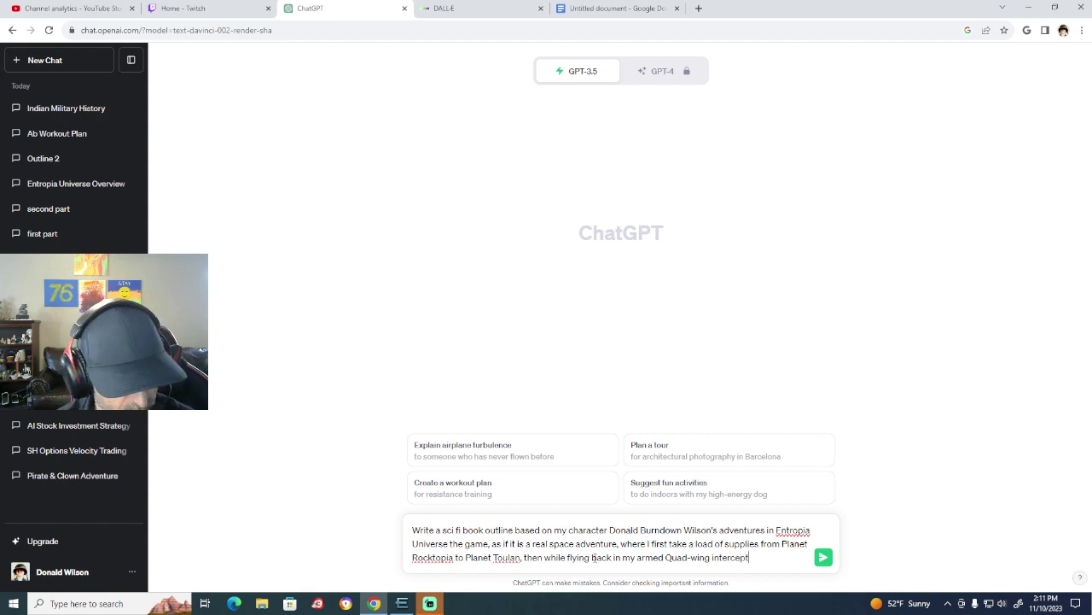
pyautogui.write('or ')
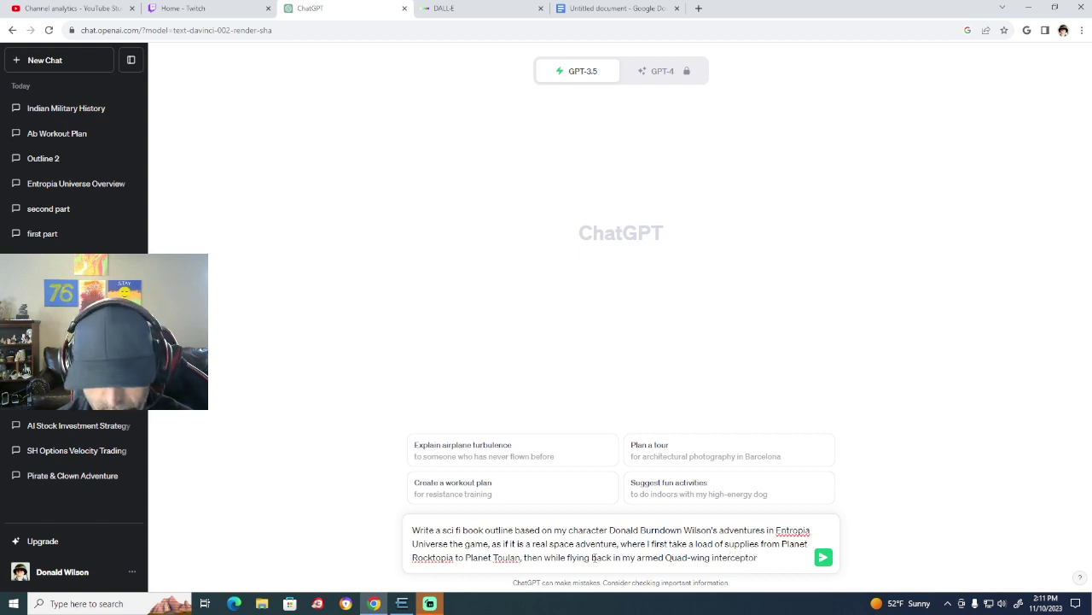
# Add the return flight's conflict to the prompt as "fight of space pirates".
pyautogui.write('fight of')
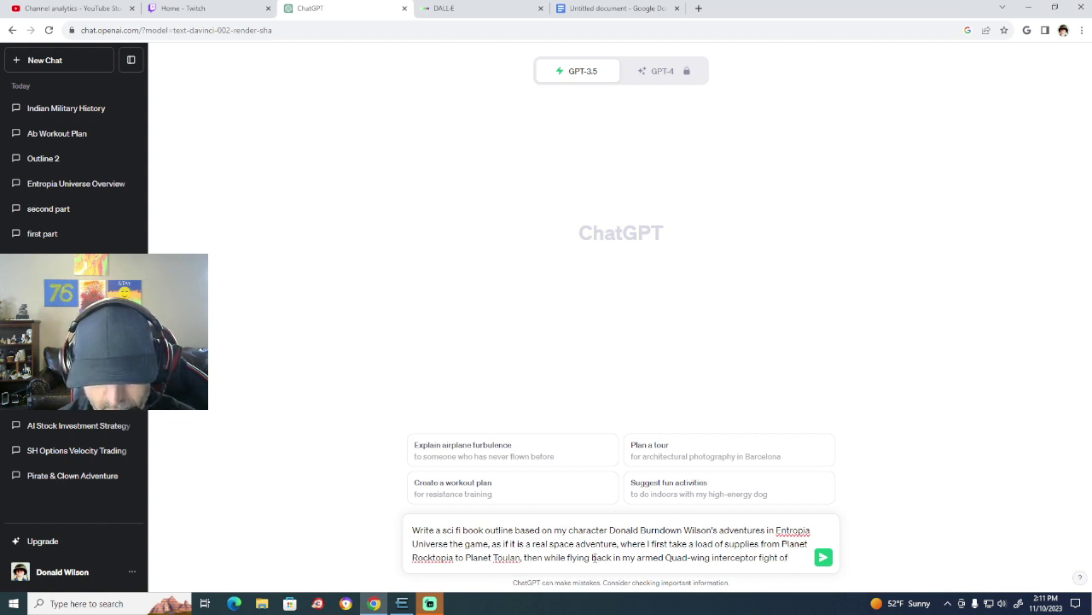
pyautogui.write(' space')
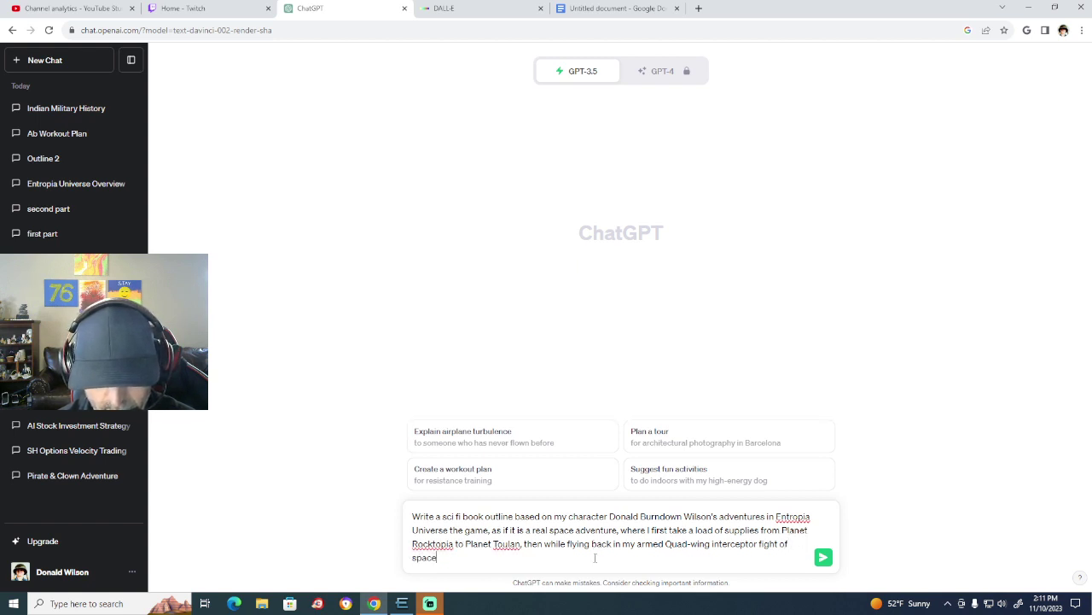
pyautogui.write(' pir')
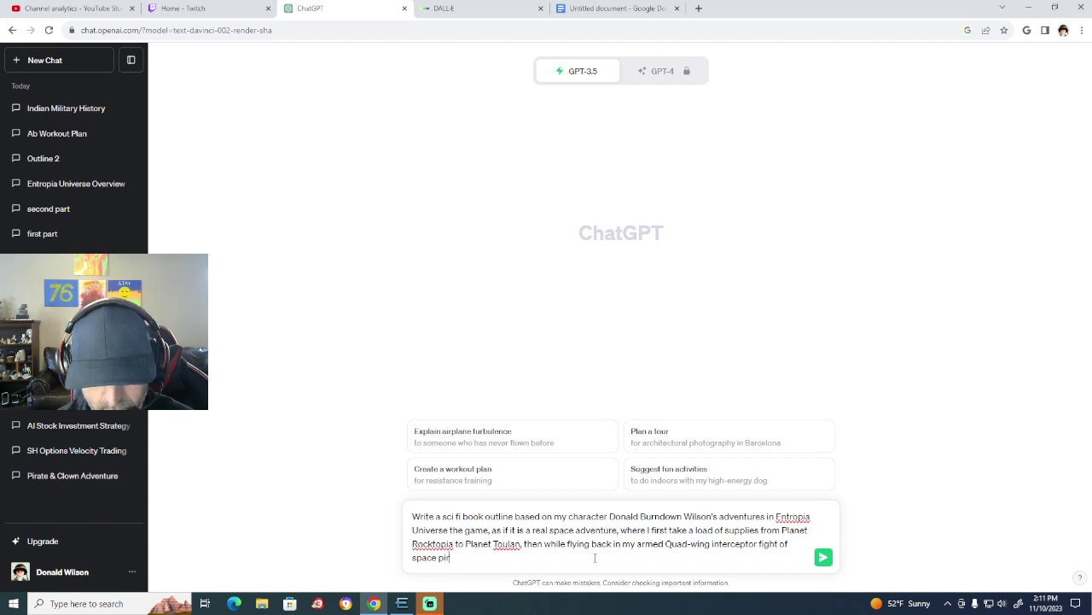
pyautogui.write('ates')
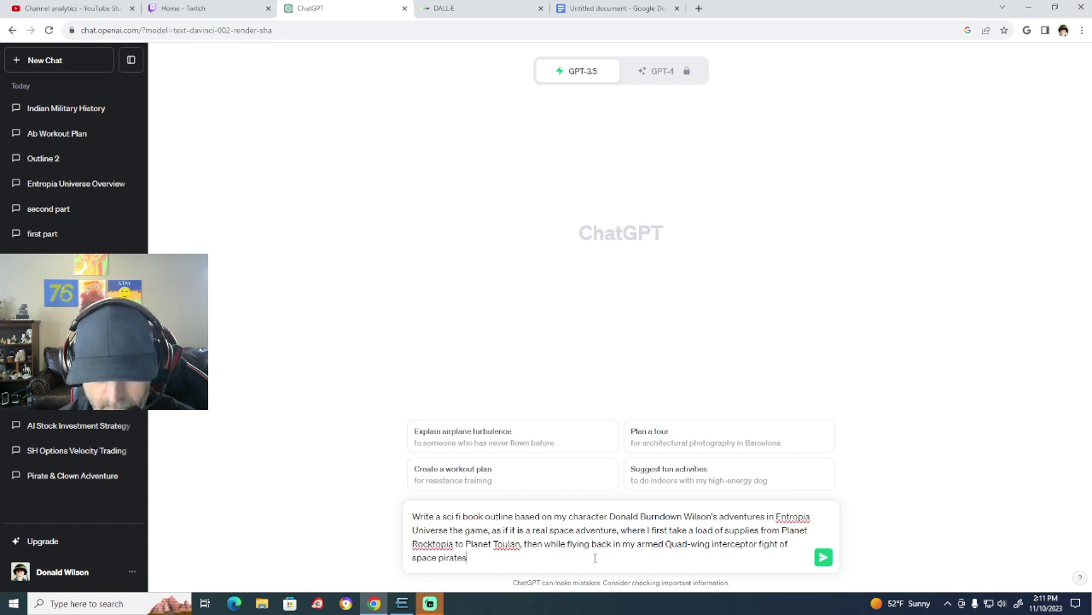
# Add the landing to the prompt as ", only to land near Fort Ithac".
pyautogui.write(', o')
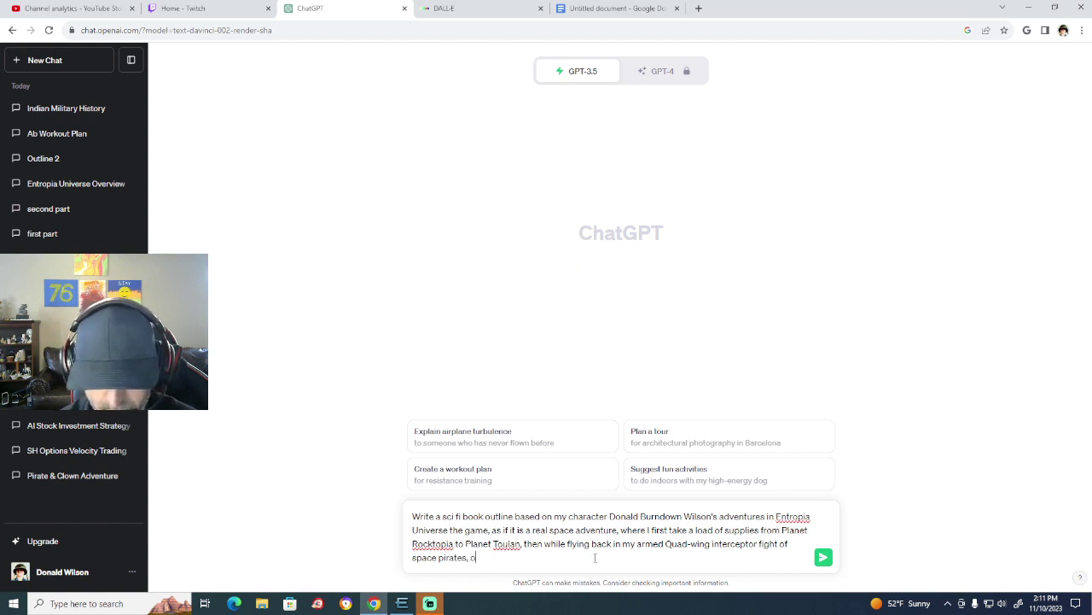
pyautogui.write('nly to land')
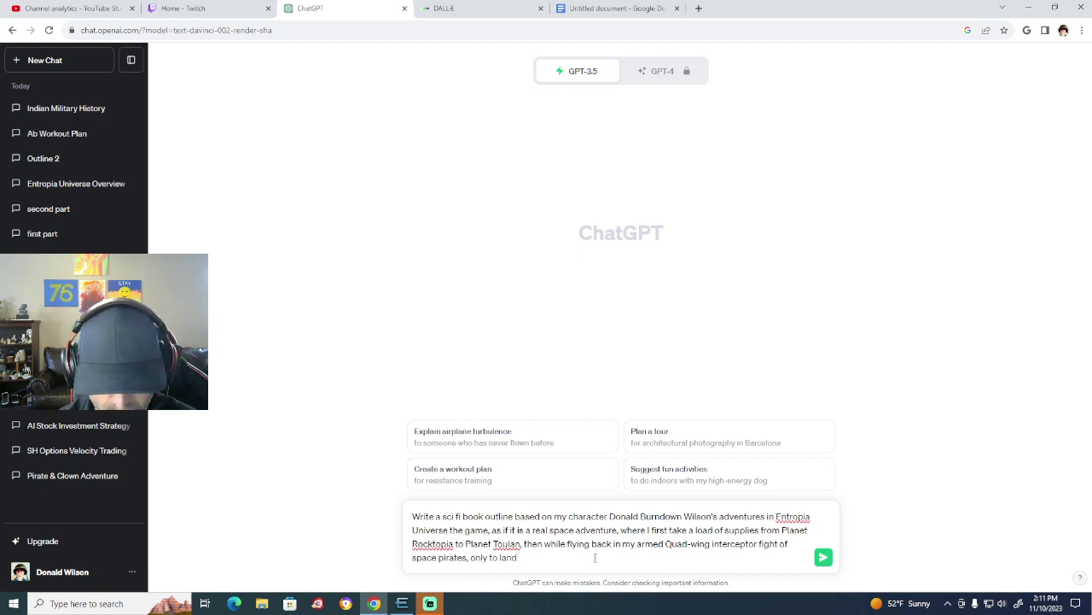
pyautogui.write(' near Fo')
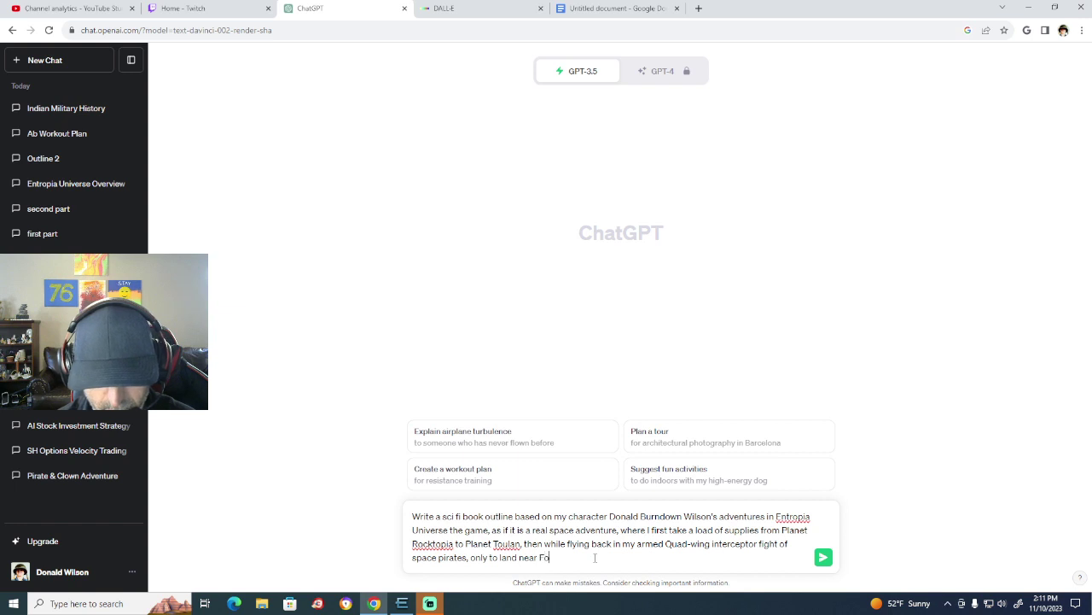
pyautogui.write('rt I')
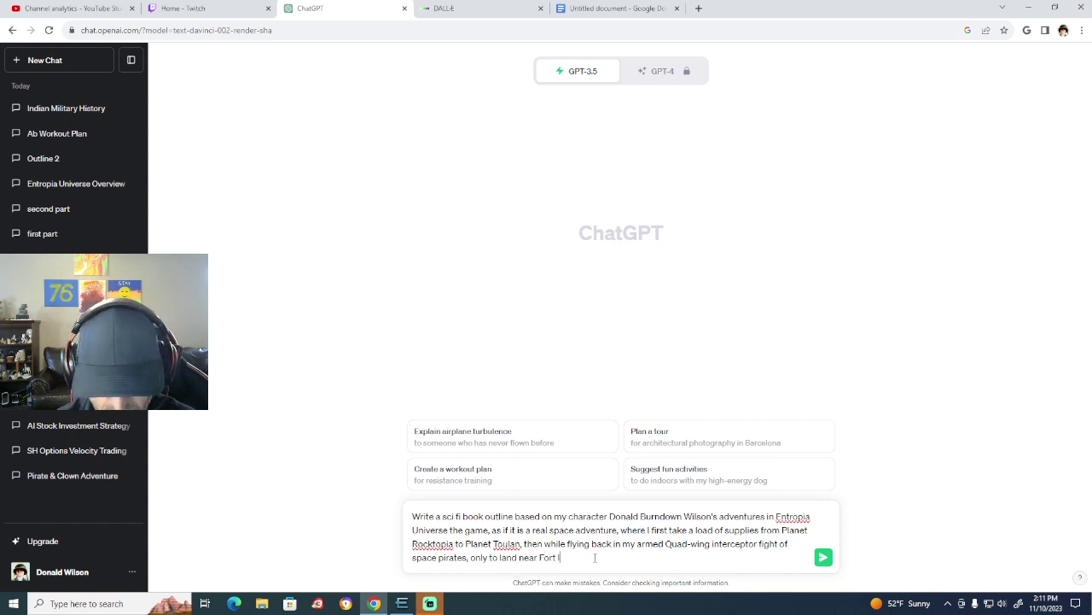
pyautogui.write('tha')
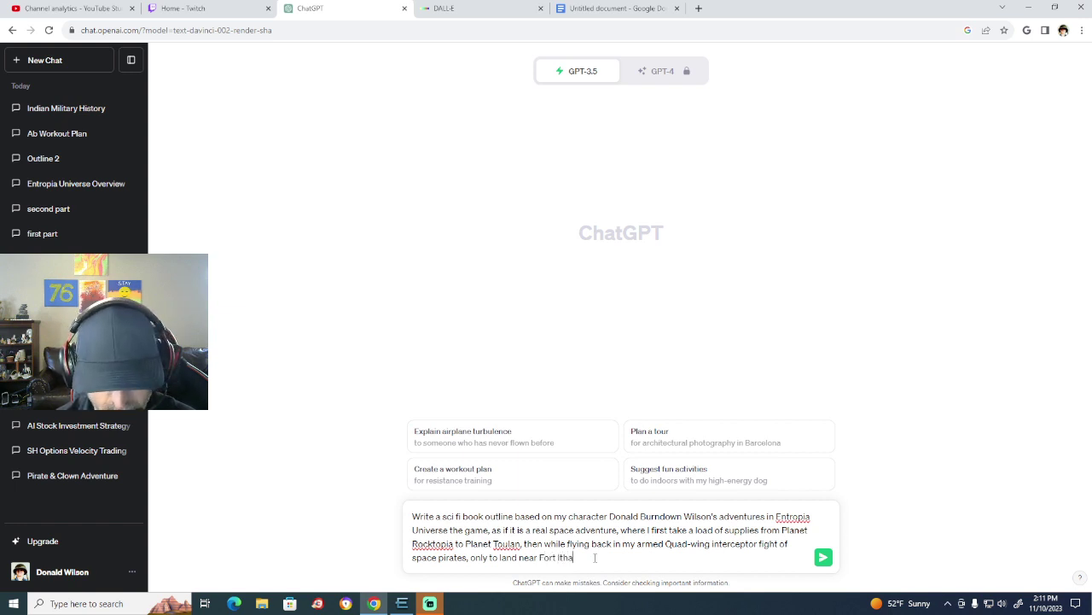
pyautogui.write('ca')
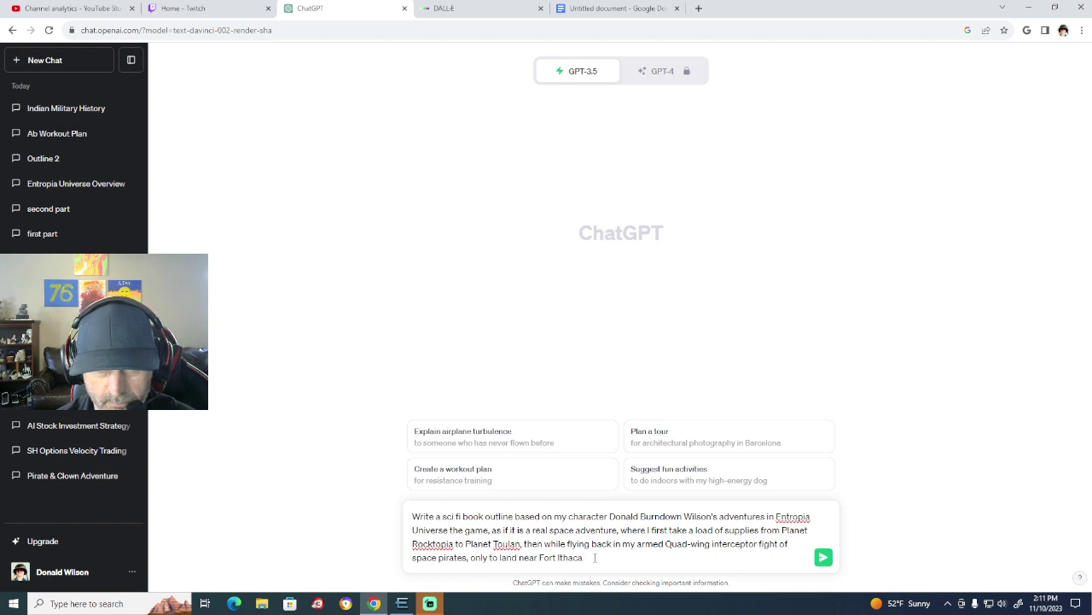
pyautogui.press('BackSpace')
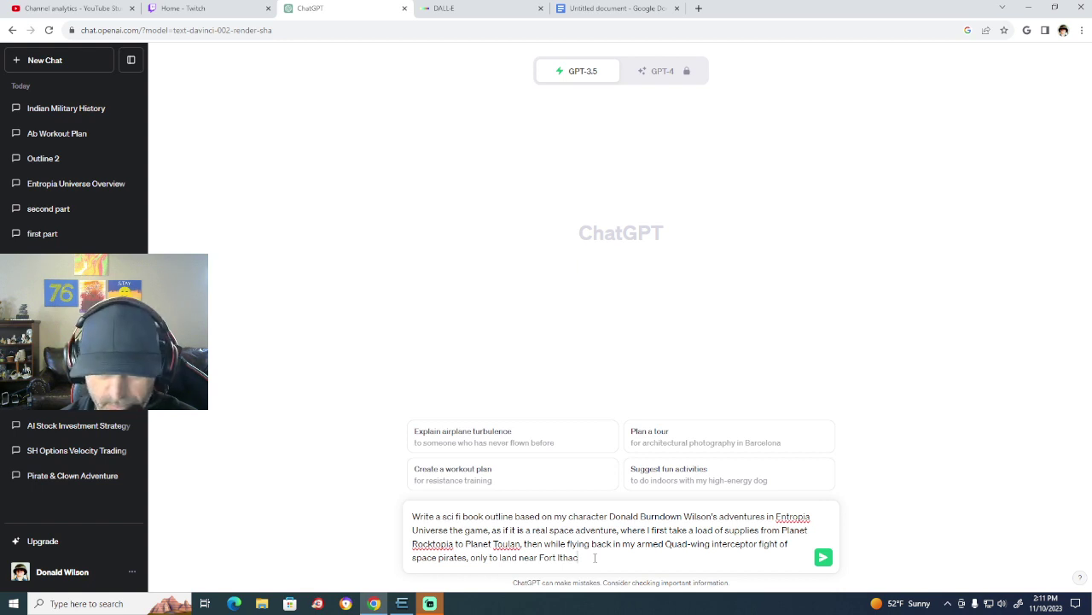
# End the landing sentence with a period and add "Then have to survive against a pack of four Atrox," to the prompt.
pyautogui.write('. Th')
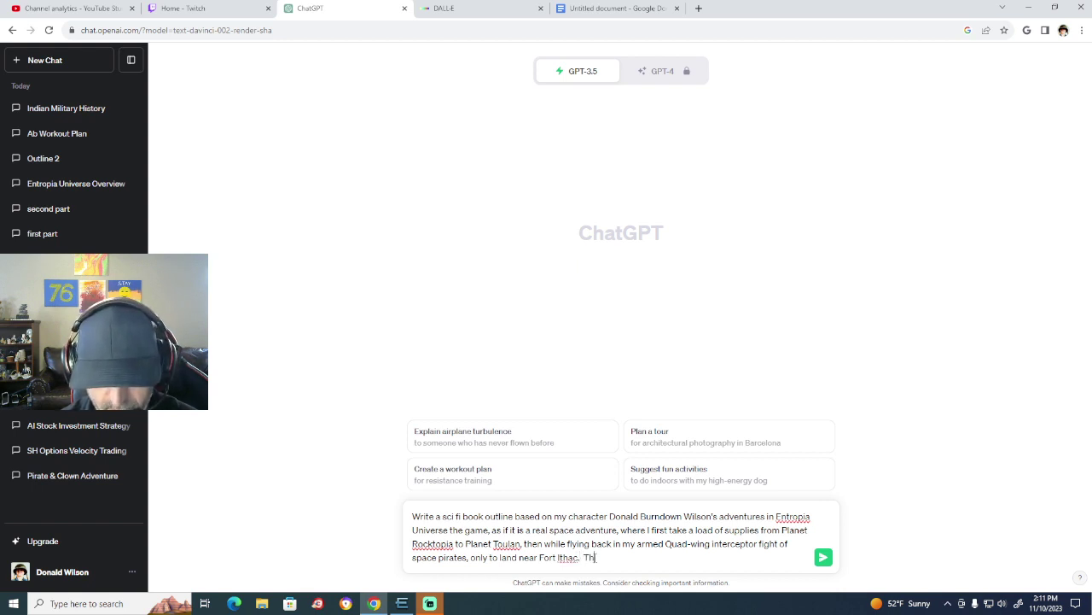
pyautogui.write('en have to ')
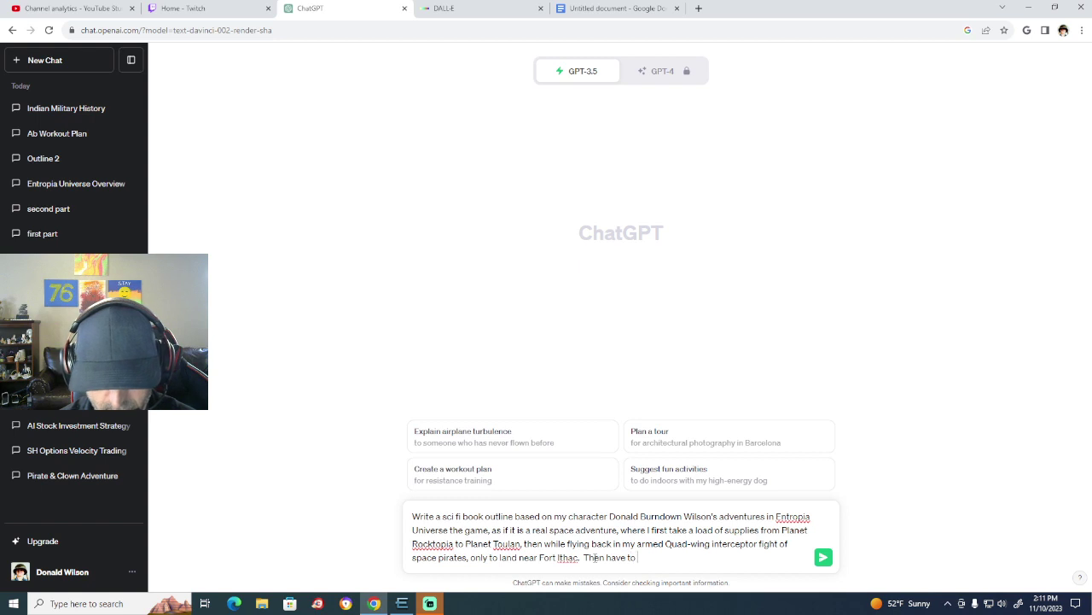
pyautogui.write('survive')
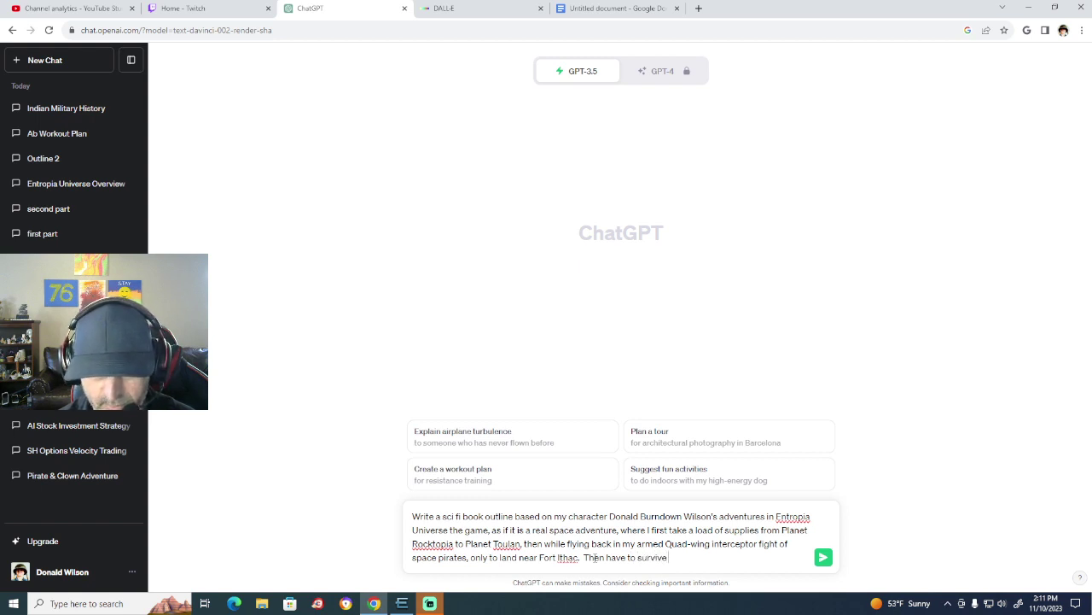
pyautogui.write(' agai')
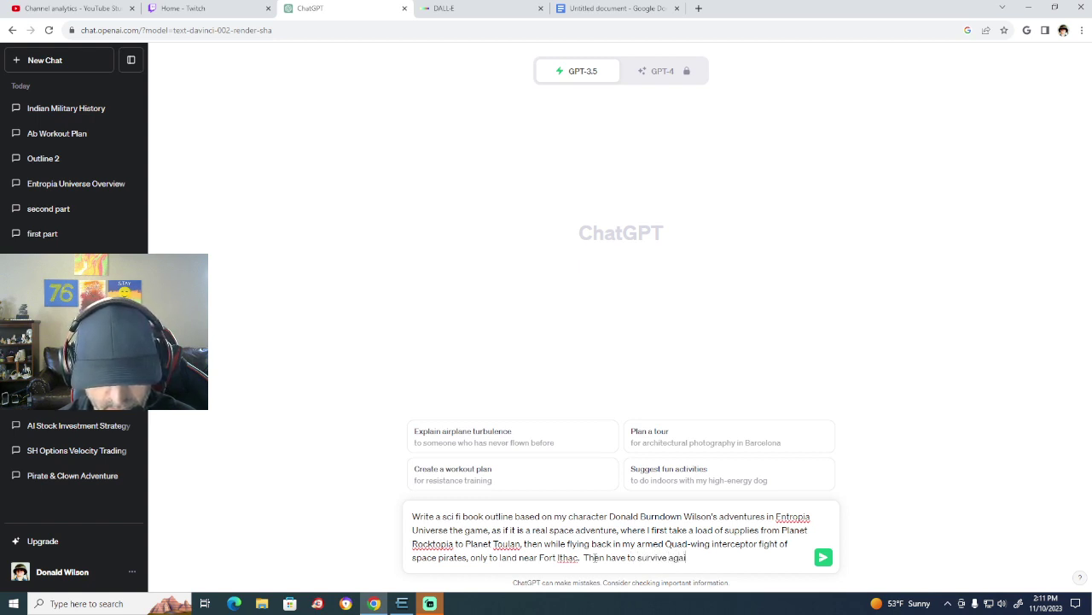
pyautogui.write('nst a pack')
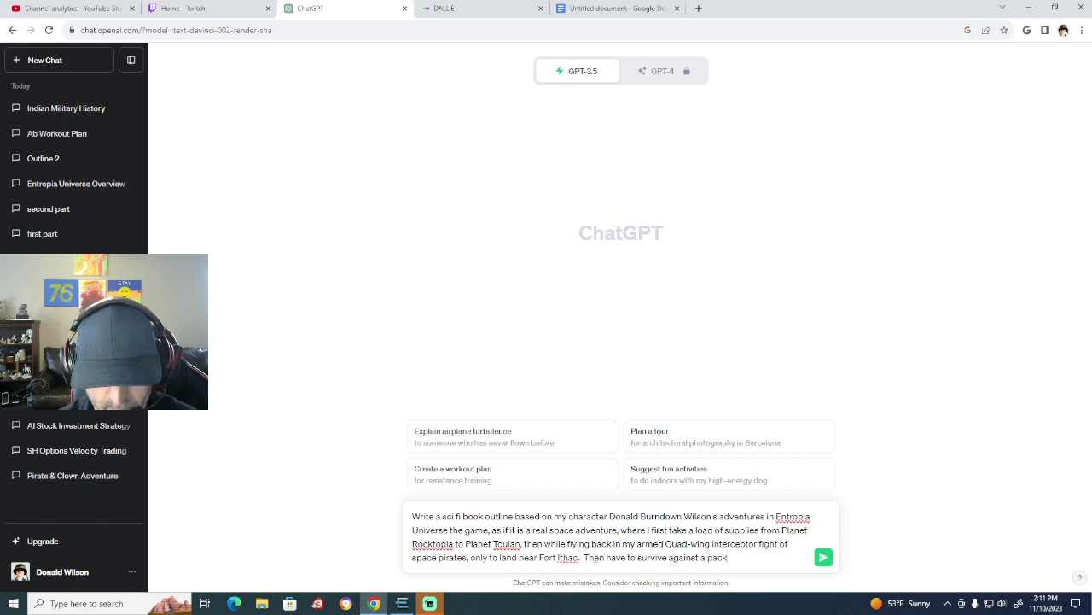
pyautogui.write(' of')
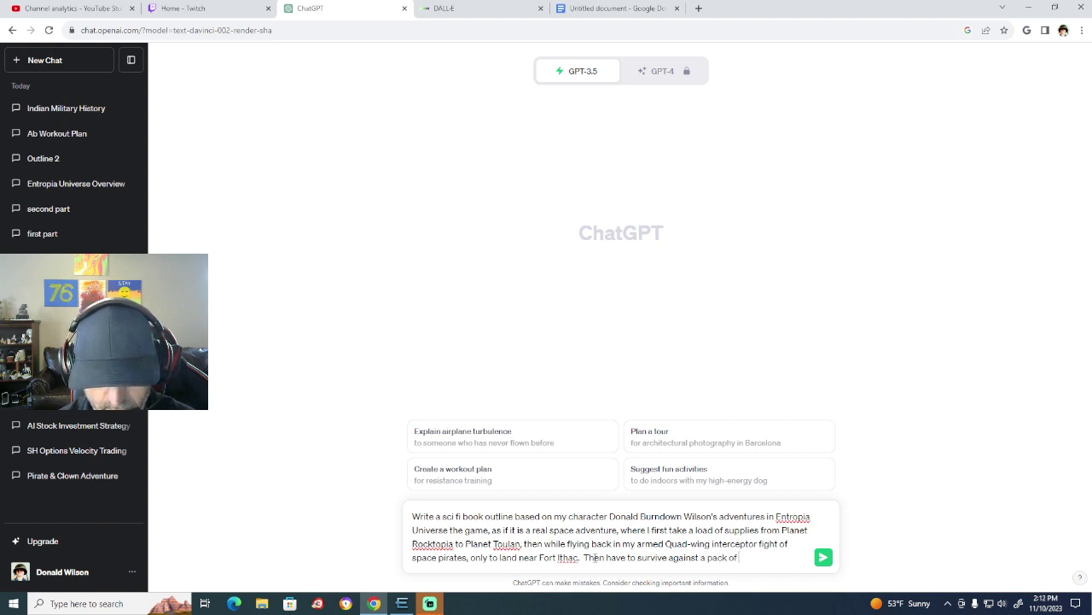
pyautogui.write(' four ')
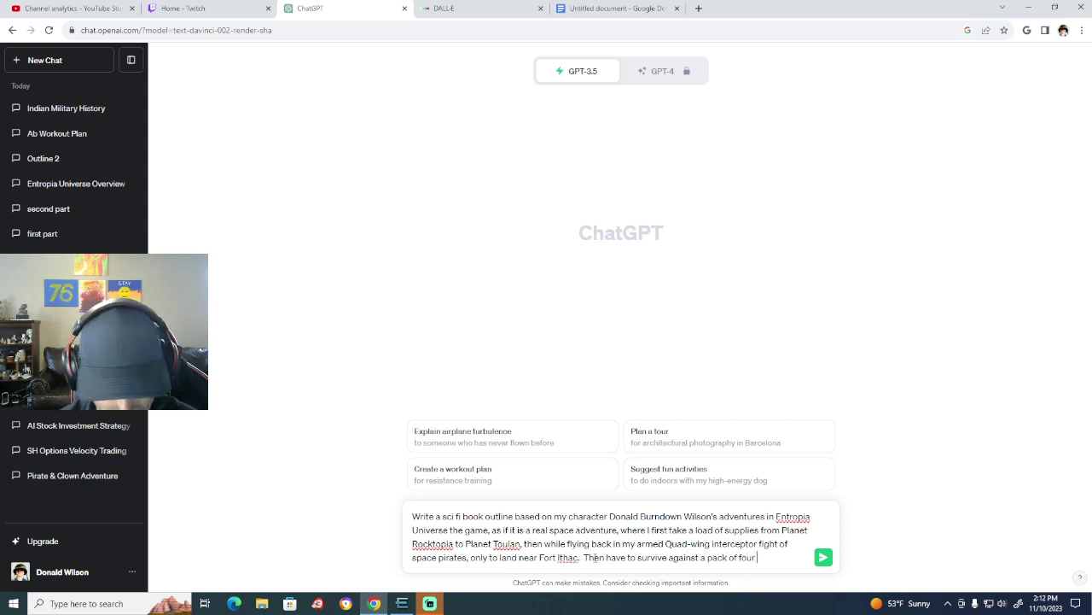
pyautogui.write('Atroc')
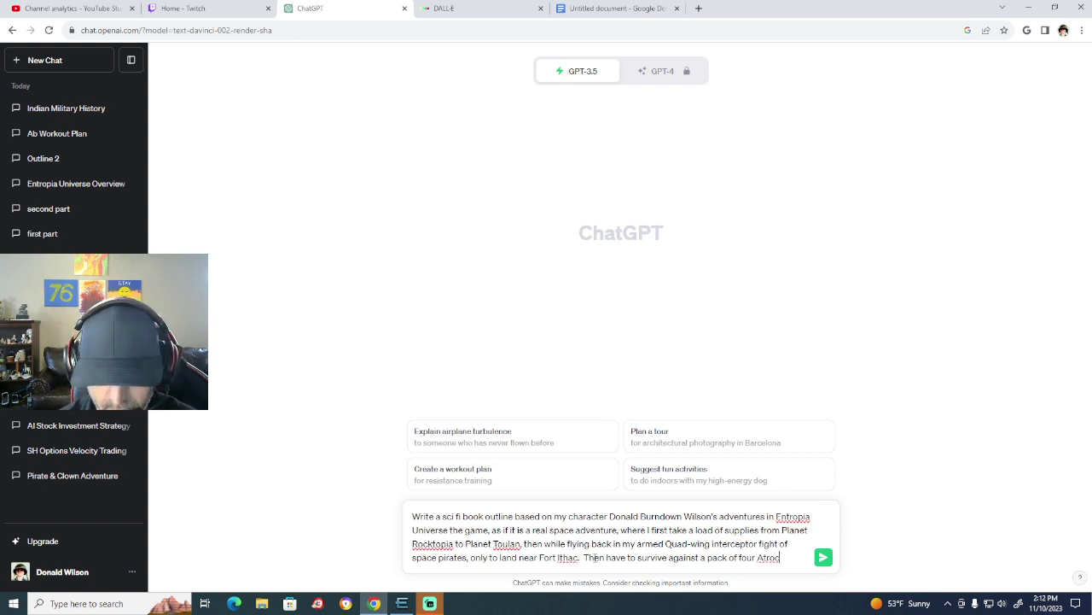
pyautogui.press('BackSpace')
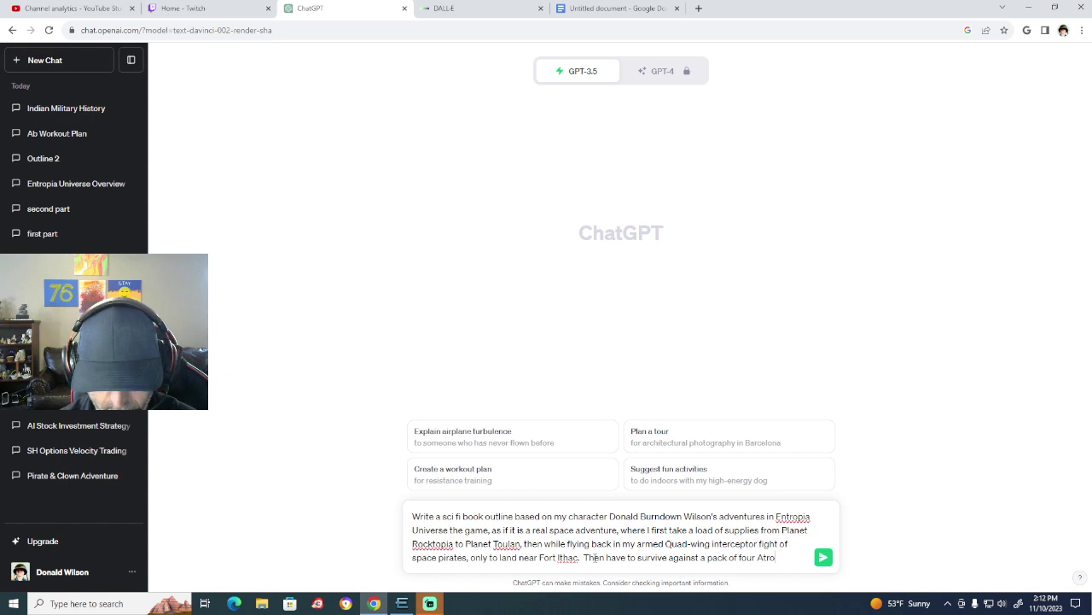
pyautogui.write('x, killin')
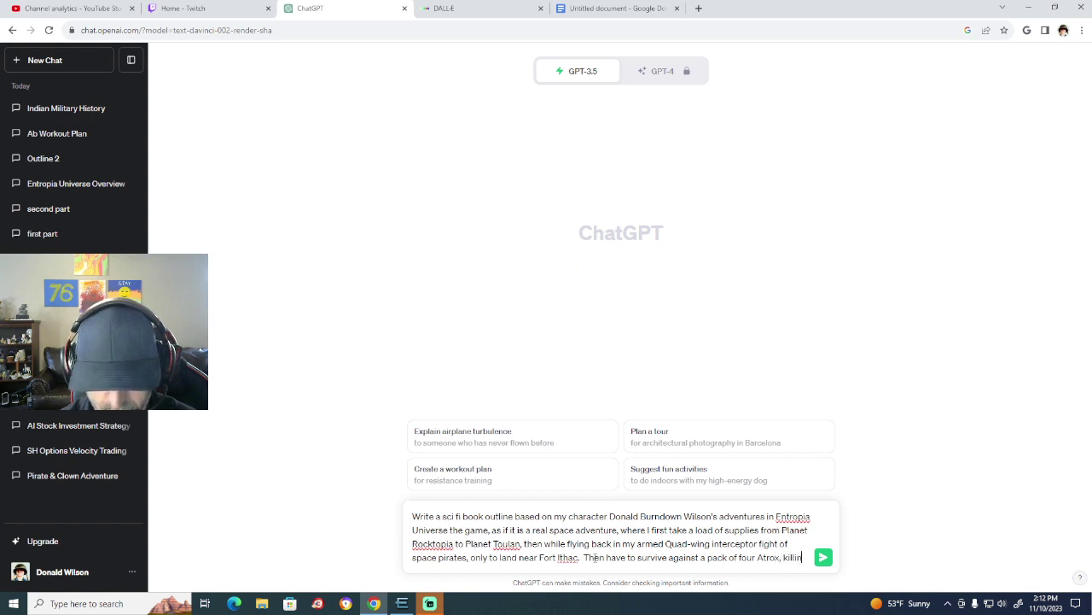
# Continue the Atrox sentence in the prompt with "killing them with my ArMatrix laser pistol", capitalizing the M in ArMatrix.
pyautogui.write('g them with')
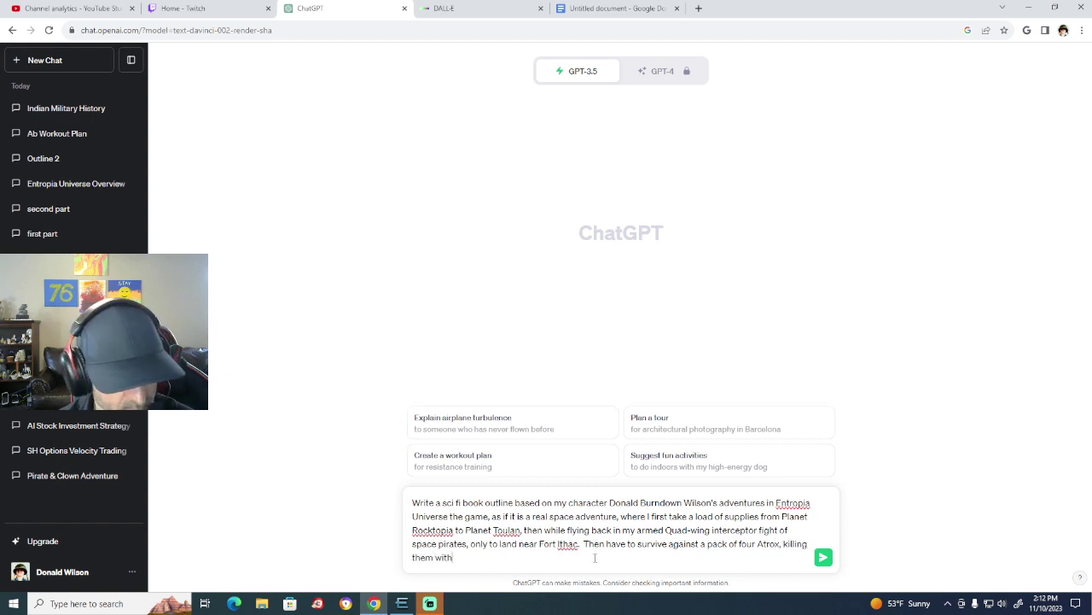
pyautogui.write(' my A')
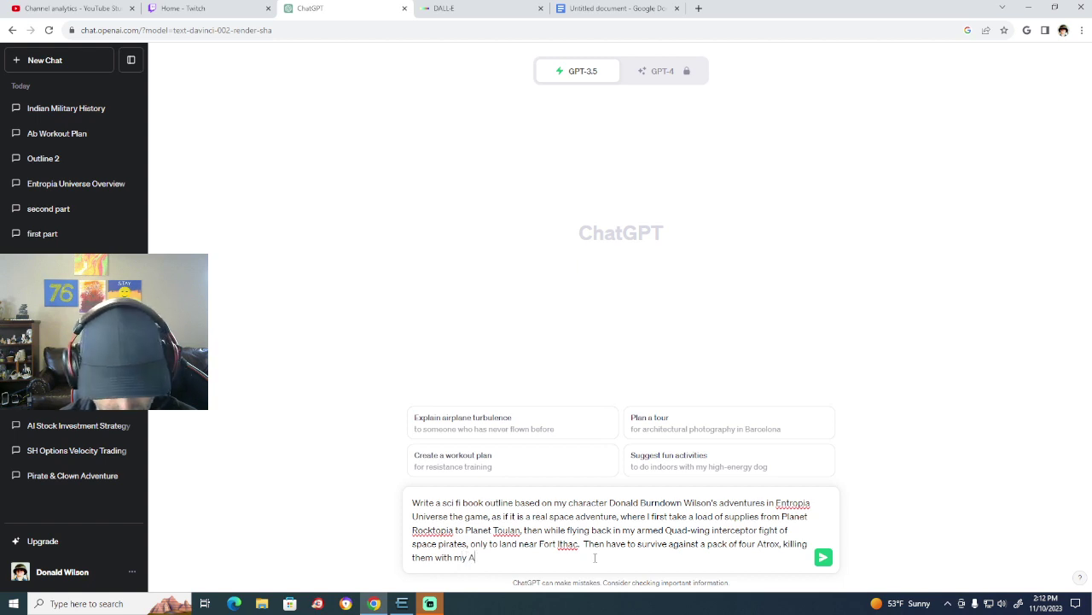
pyautogui.write('rm')
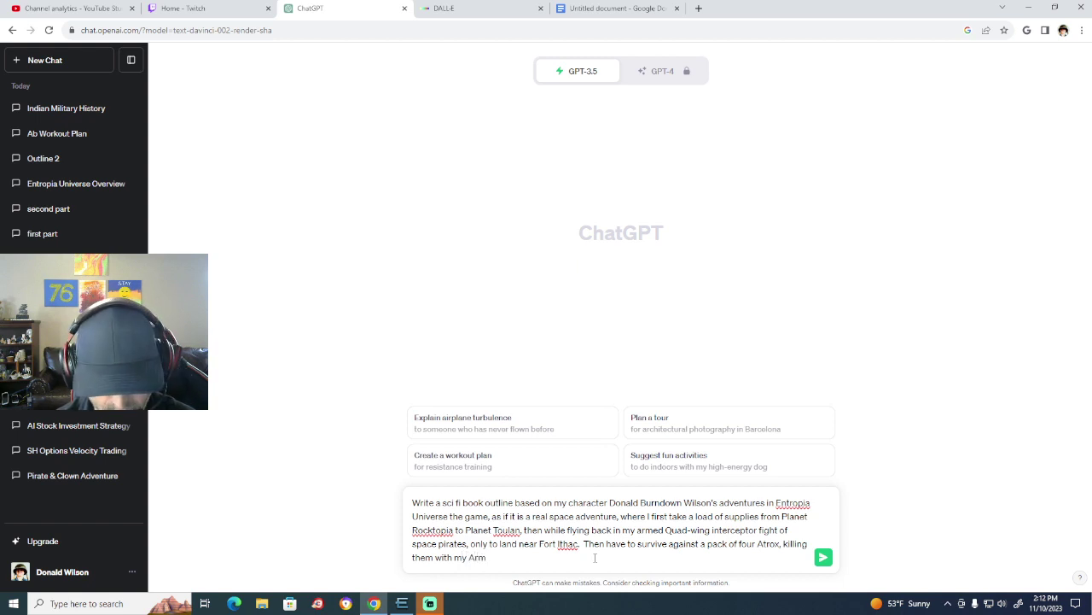
pyautogui.write('atri')
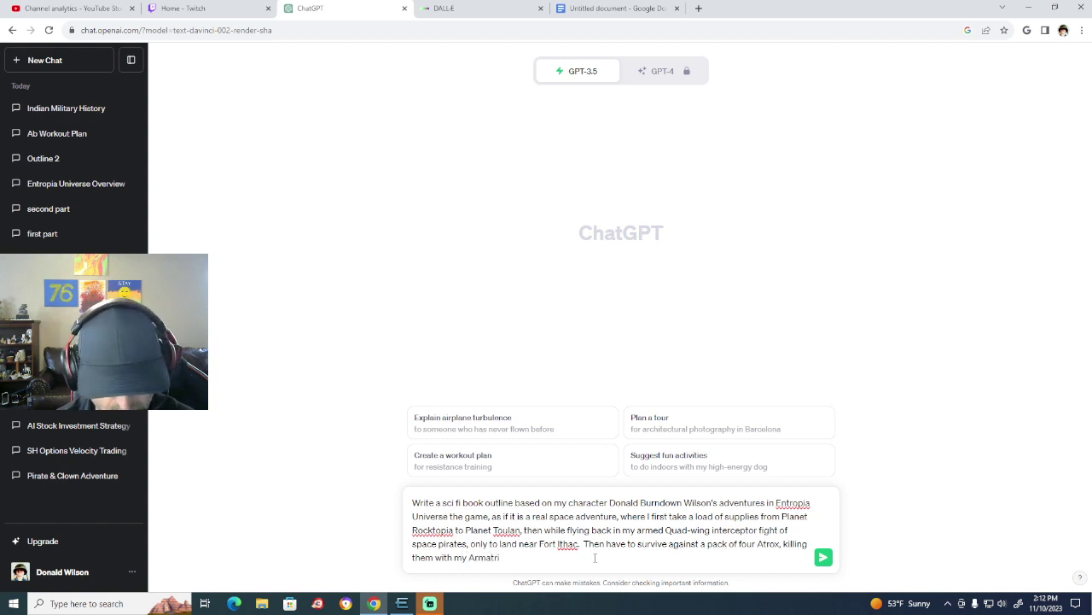
pyautogui.write('x las')
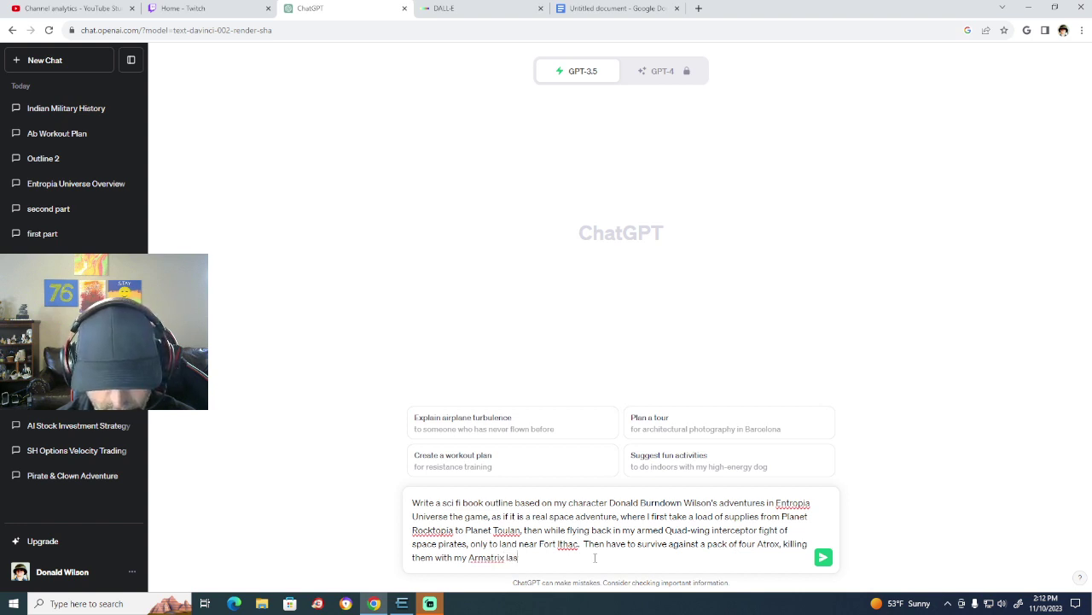
pyautogui.write('er pistol')
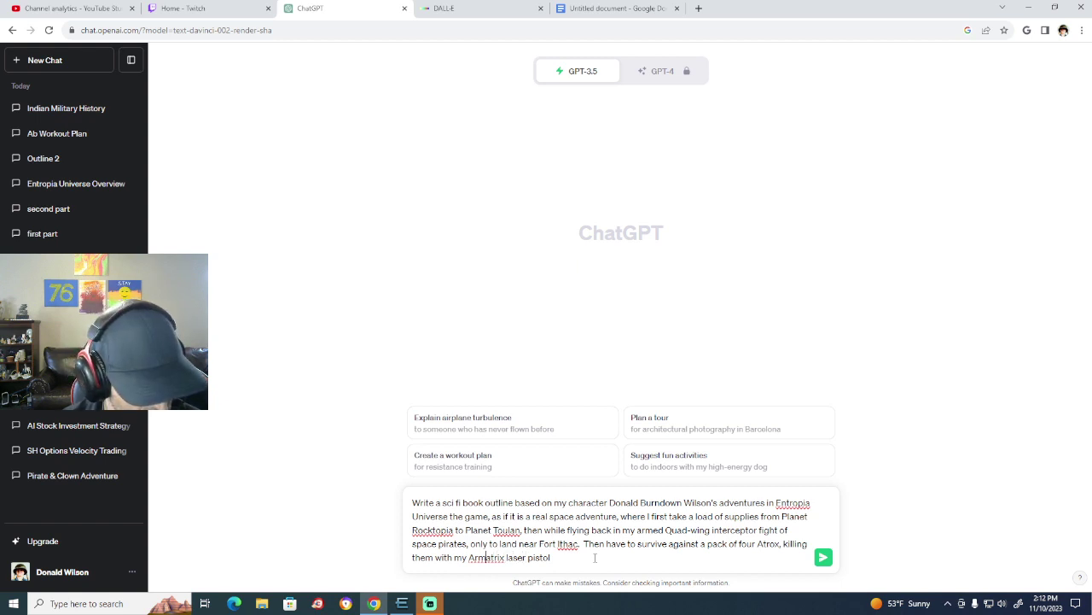
pyautogui.press('BackSpace')
pyautogui.write('M')
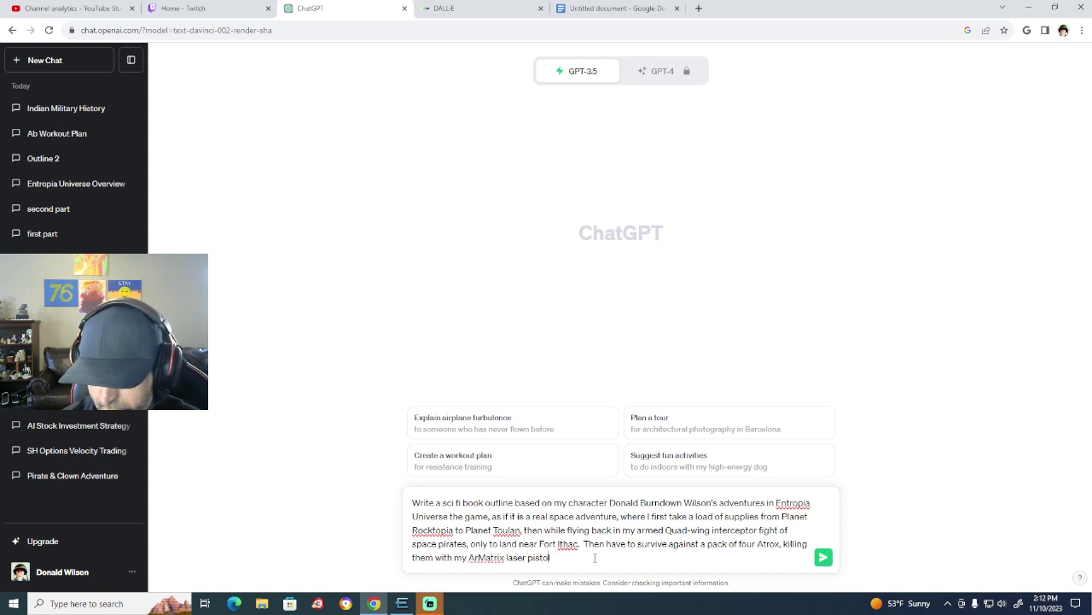
# End the Atrox sentence in the prompt with "and save a young shopkeeper.".
pyautogui.write('and')
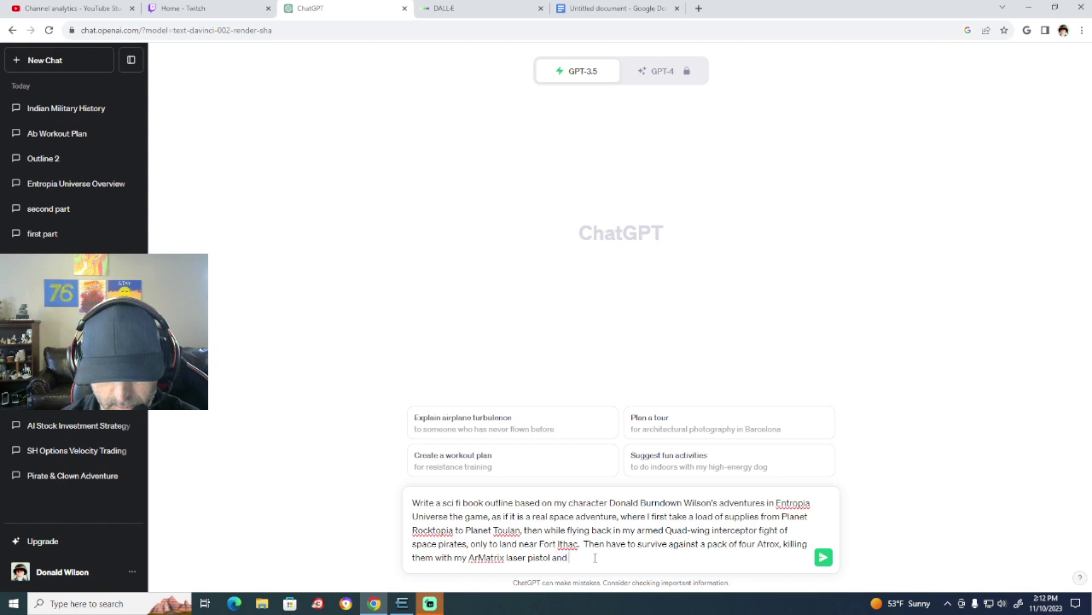
pyautogui.write(' save my')
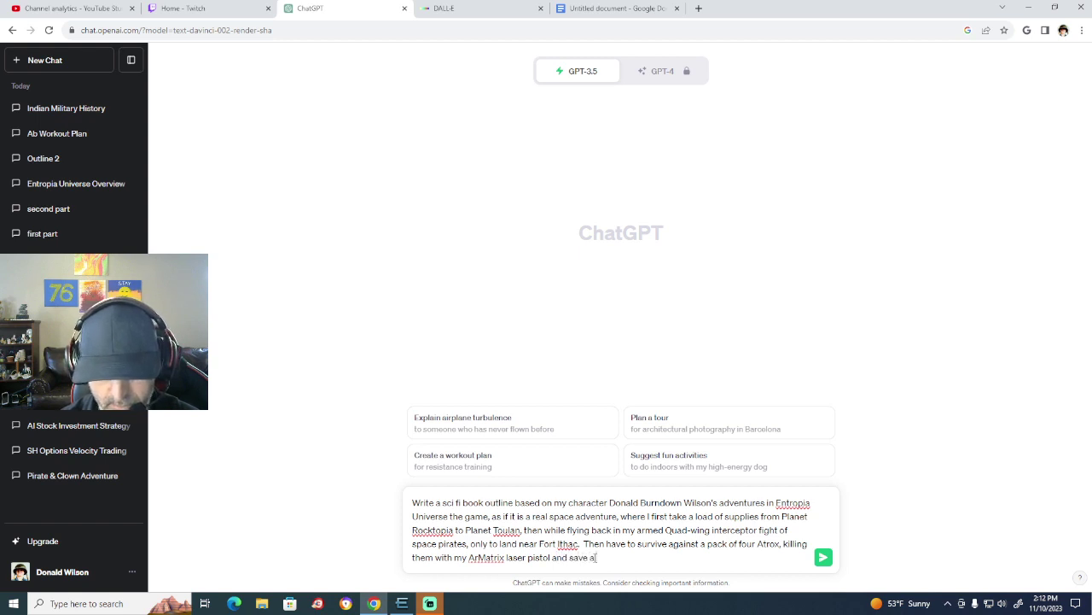
pyautogui.write(' young')
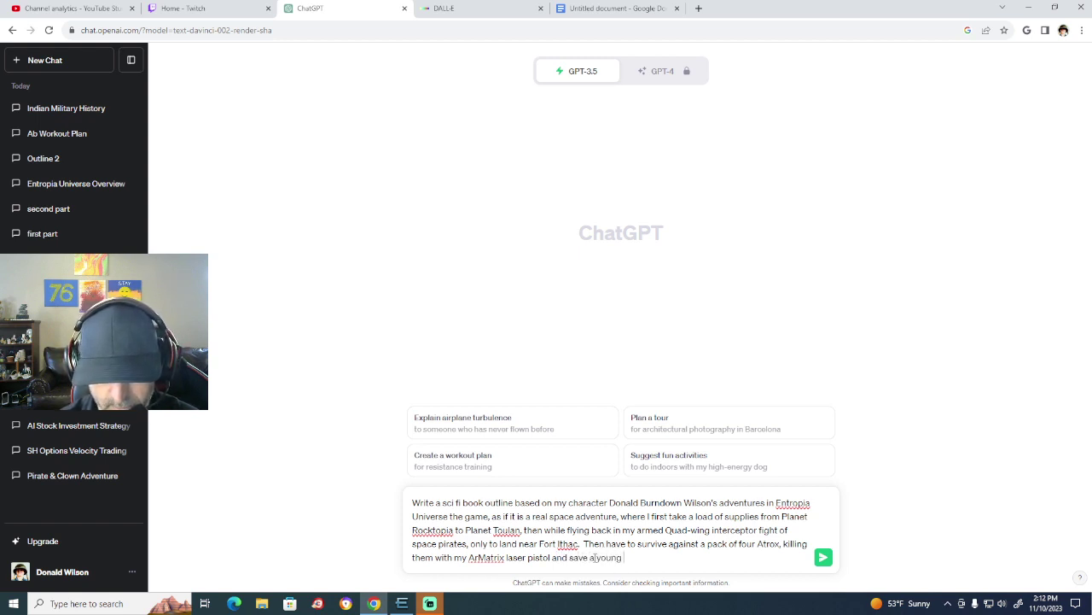
pyautogui.write(' shopkeep')
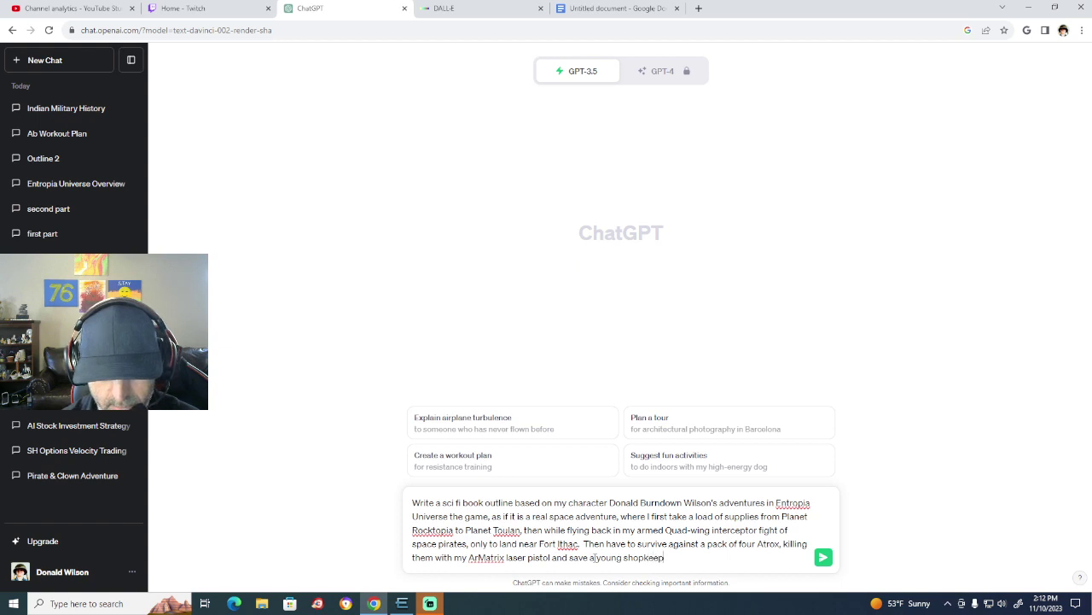
pyautogui.write('er.')
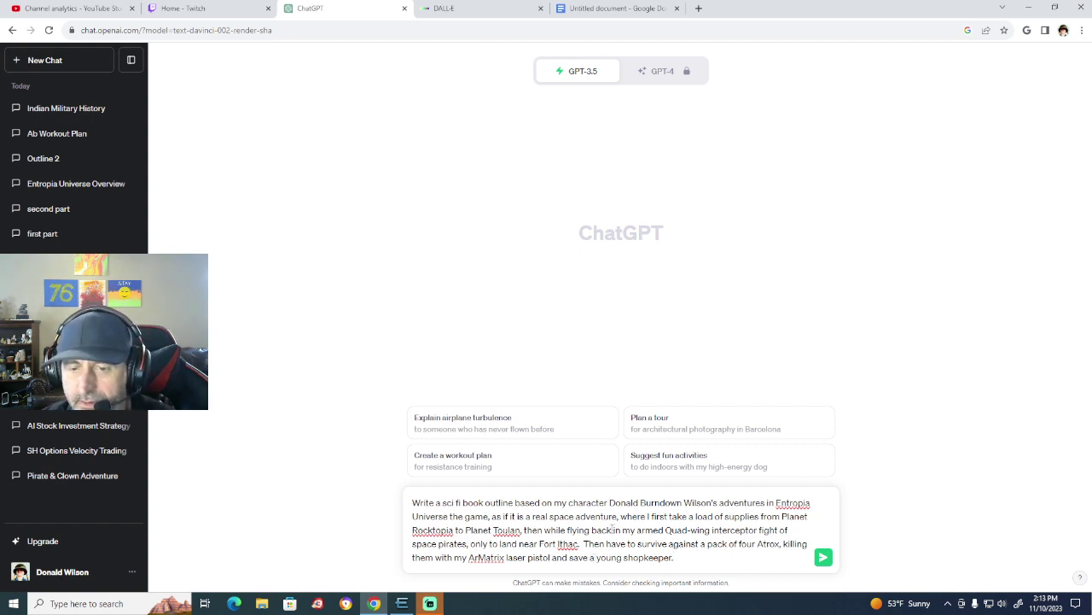
# Insert "to Planet Calypso" after "flying back" in the prompt and correct the fort's name to "Fort Ithaca".
pyautogui.click(616, 530)
pyautogui.write('to Ca')
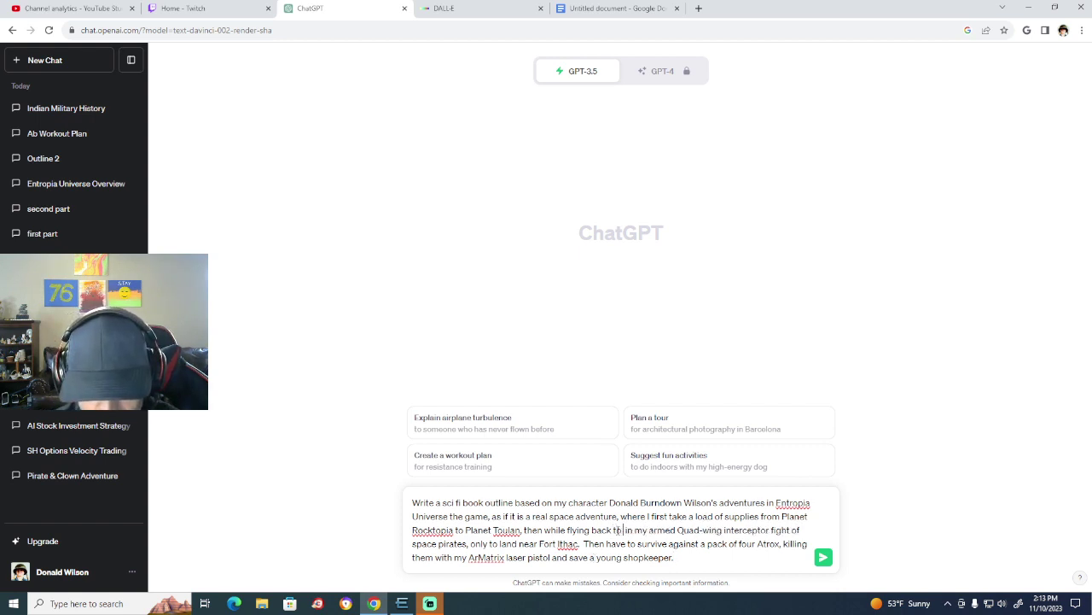
pyautogui.press('BackSpace')
pyautogui.press('BackSpace')
pyautogui.press('BackSpace')
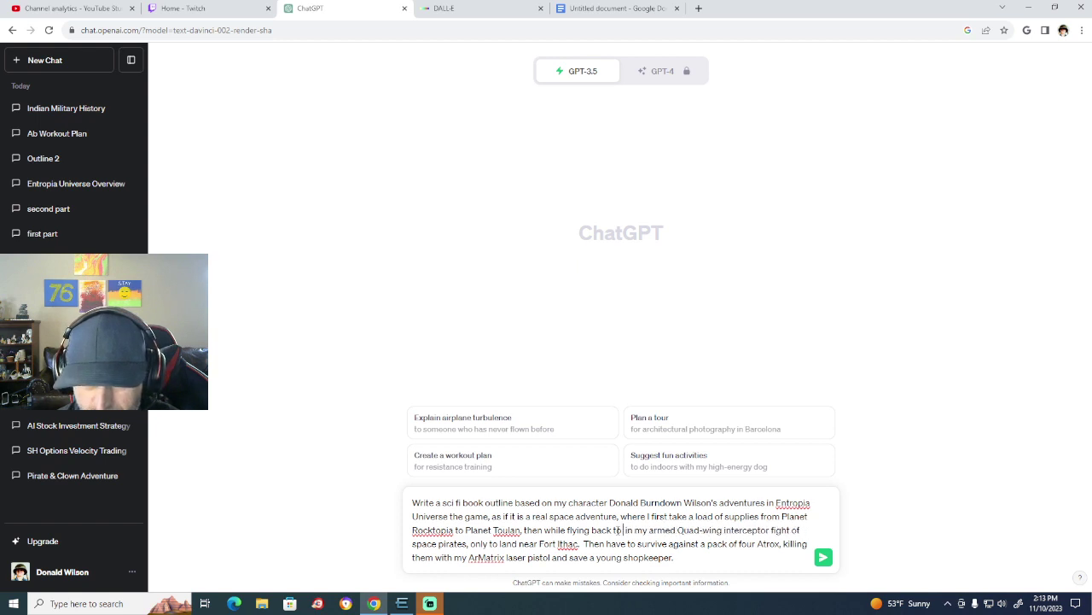
pyautogui.write('Plan ')
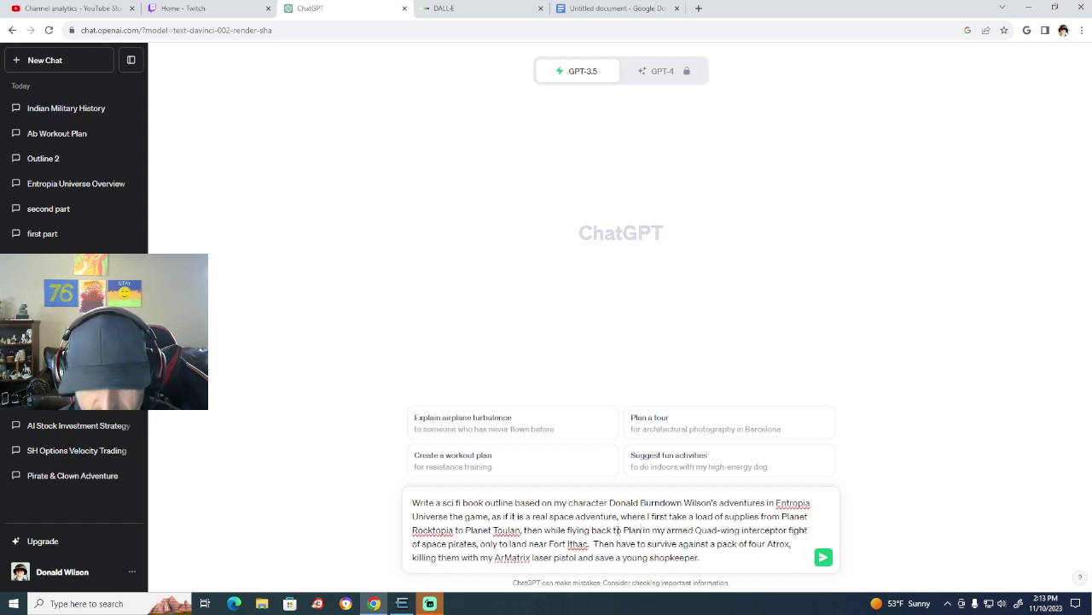
pyautogui.write('et Calypi')
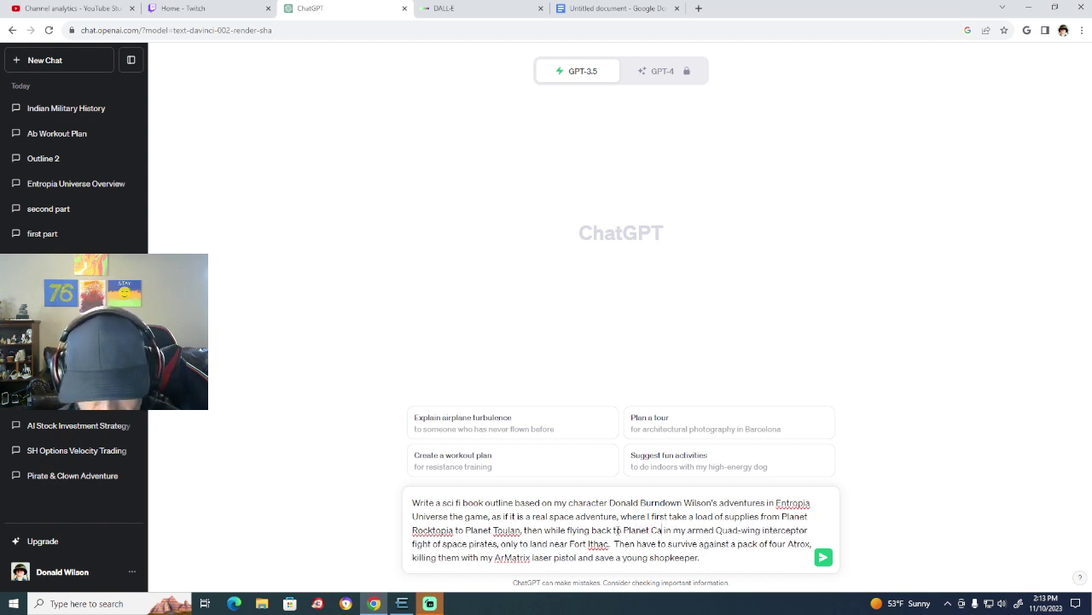
pyautogui.write('so')
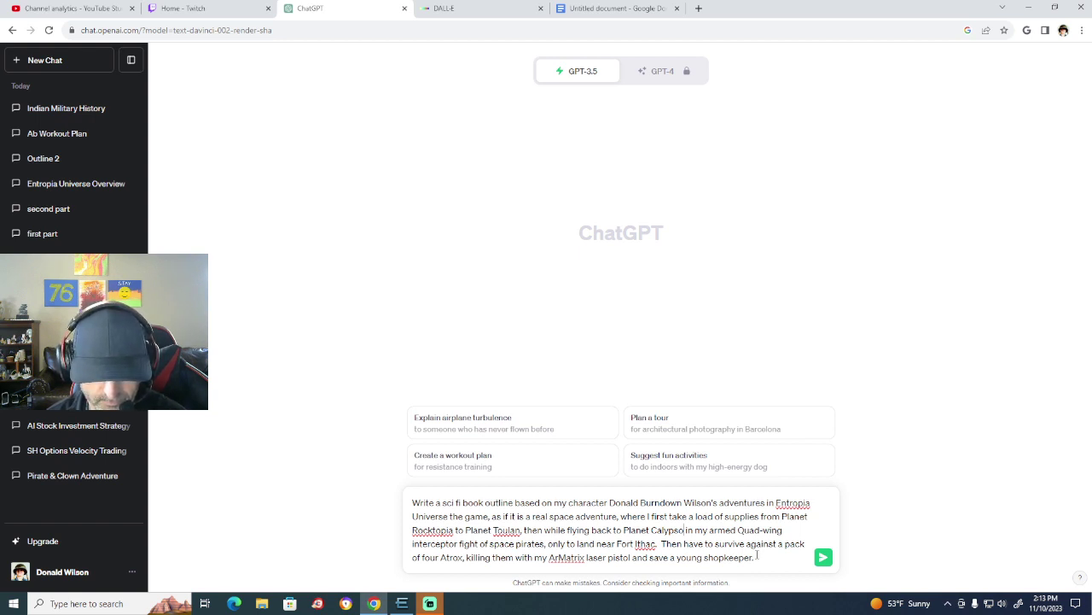
pyautogui.click(656, 543)
pyautogui.write('a')
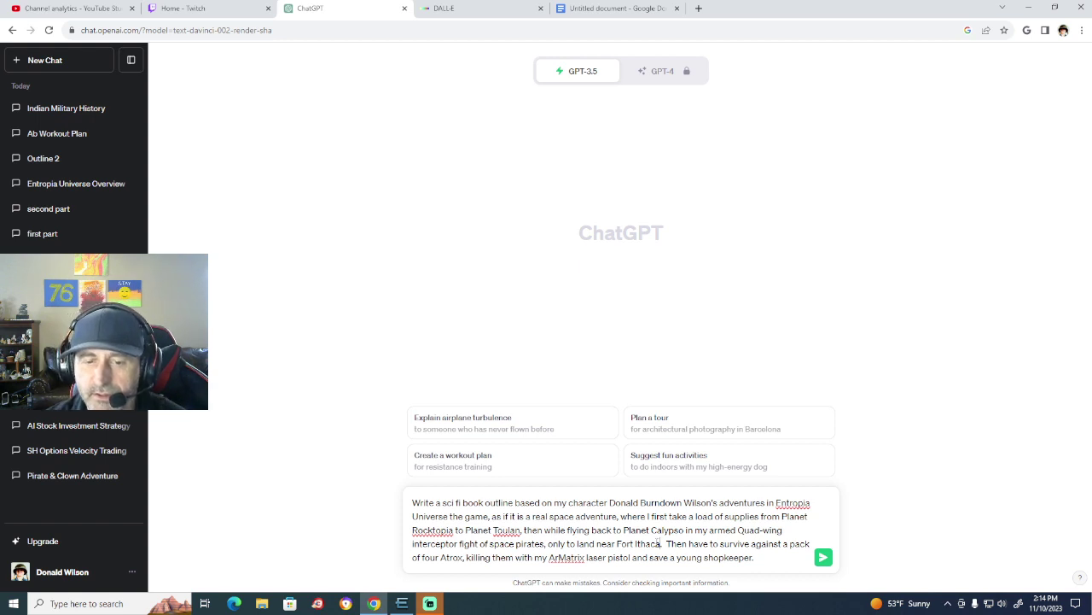
# Insert "who are hunting me down in the forest" after "a pack of four Atrox" in the prompt.
pyautogui.click(463, 556)
pyautogui.write(',')
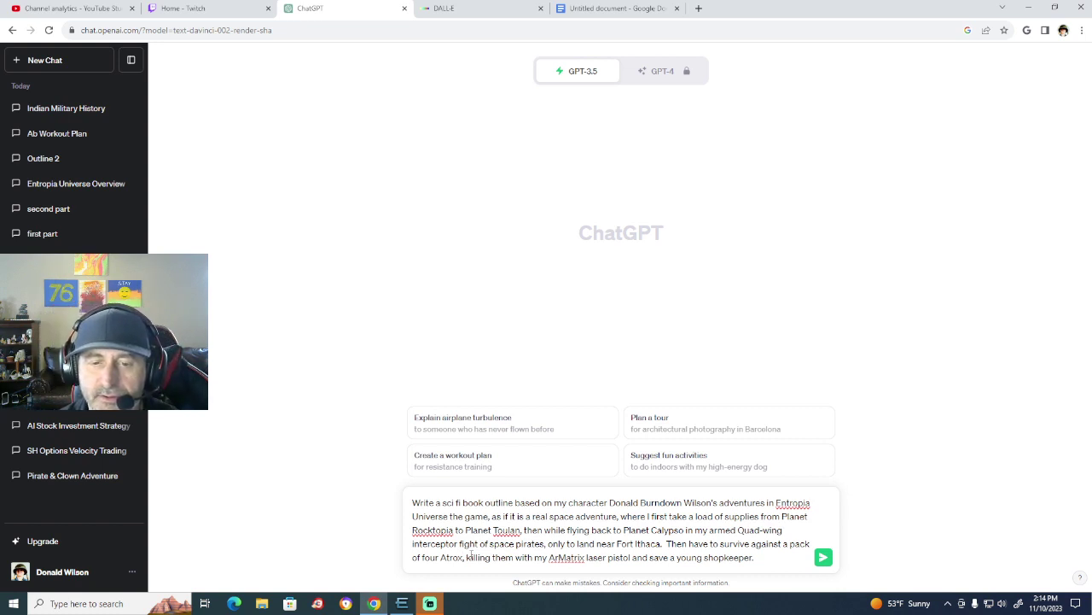
pyautogui.write('who are h')
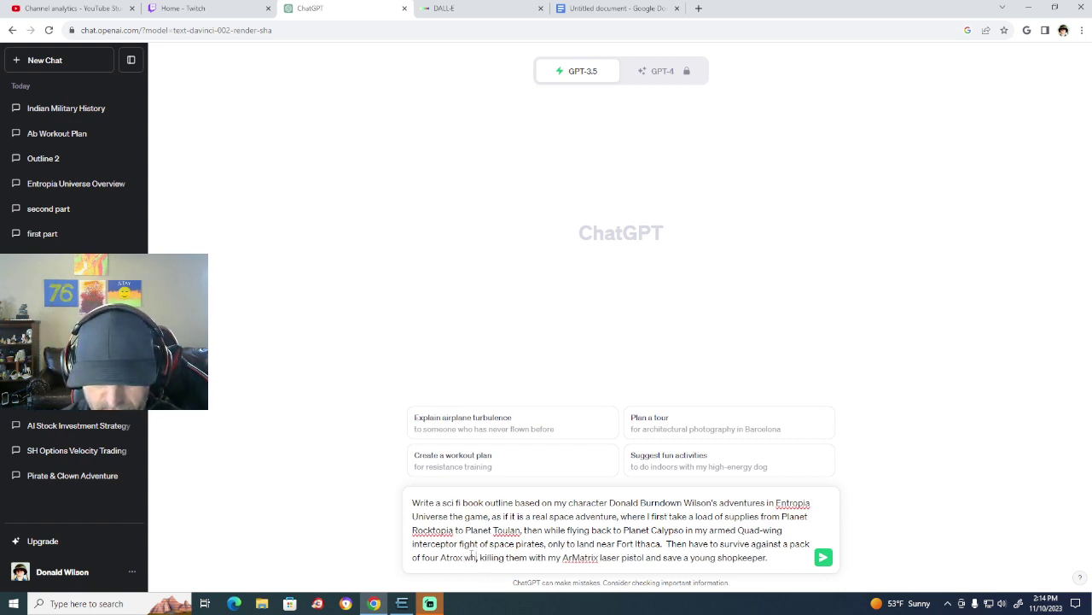
pyautogui.write('unting me')
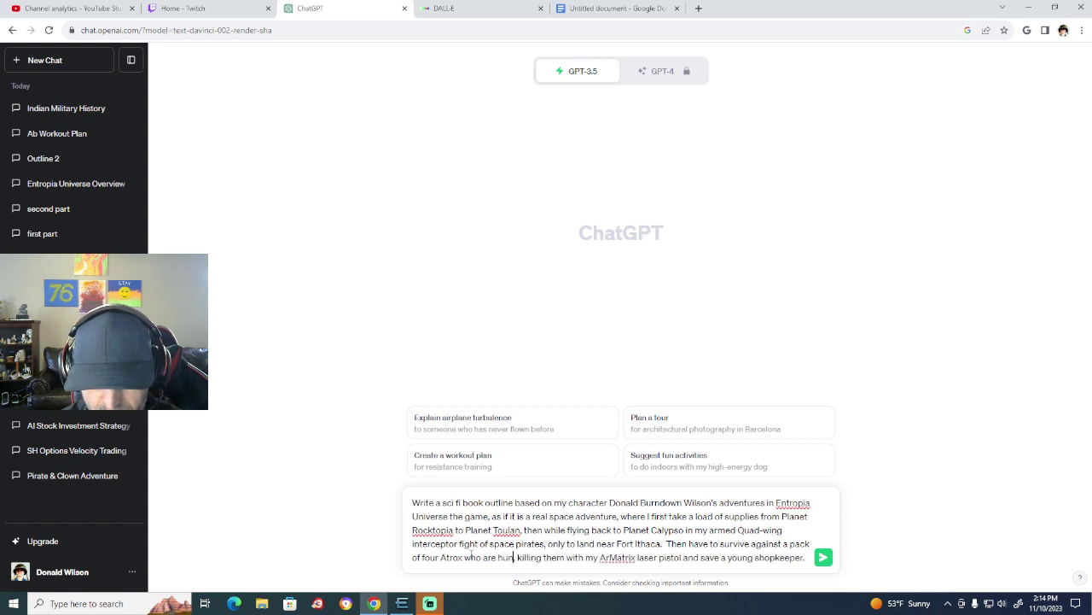
pyautogui.write(' down')
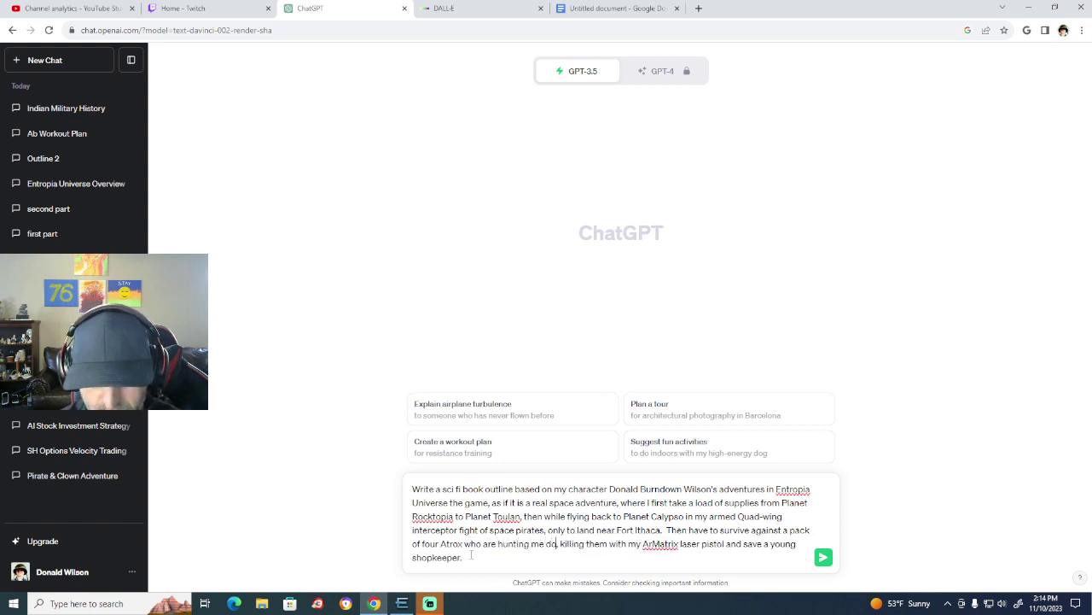
pyautogui.write(' in the for')
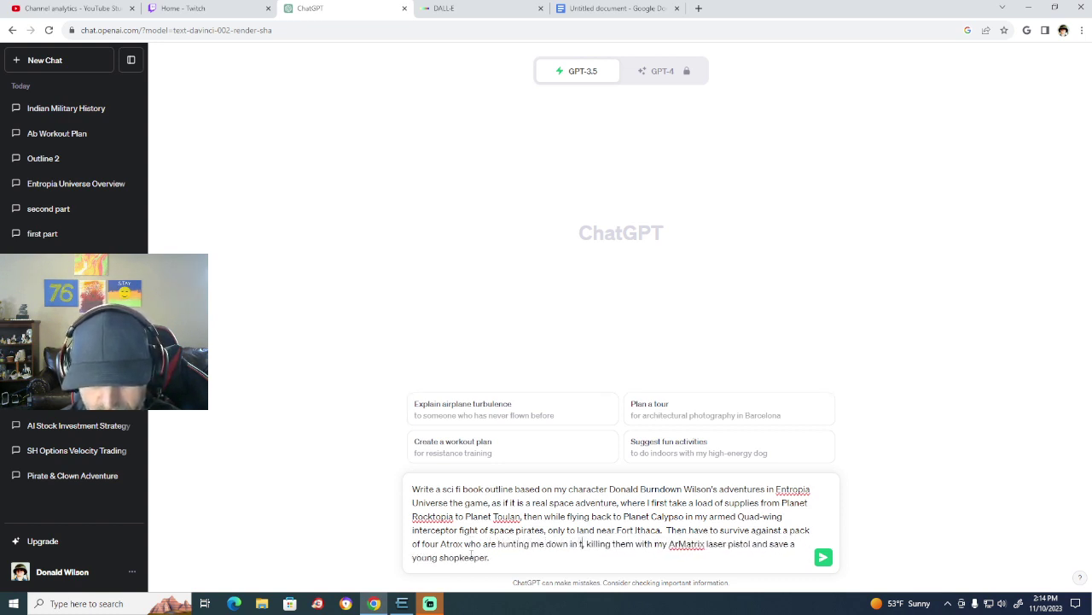
pyautogui.write('est')
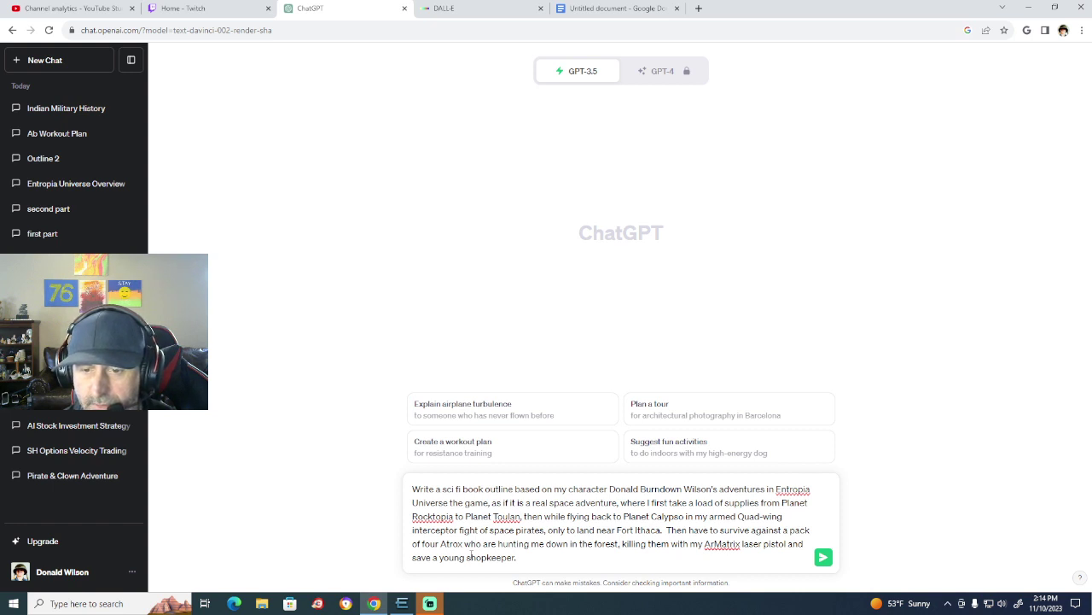
# Reword "killing them" in the Atrox sentence to "where I kill them".
pyautogui.write('where')
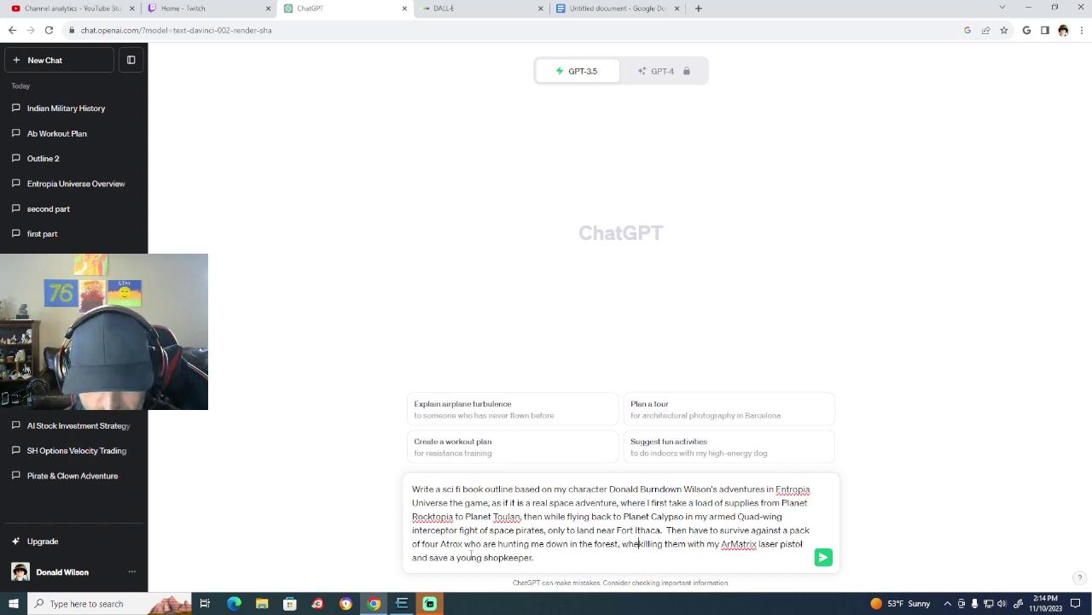
pyautogui.write(' I')
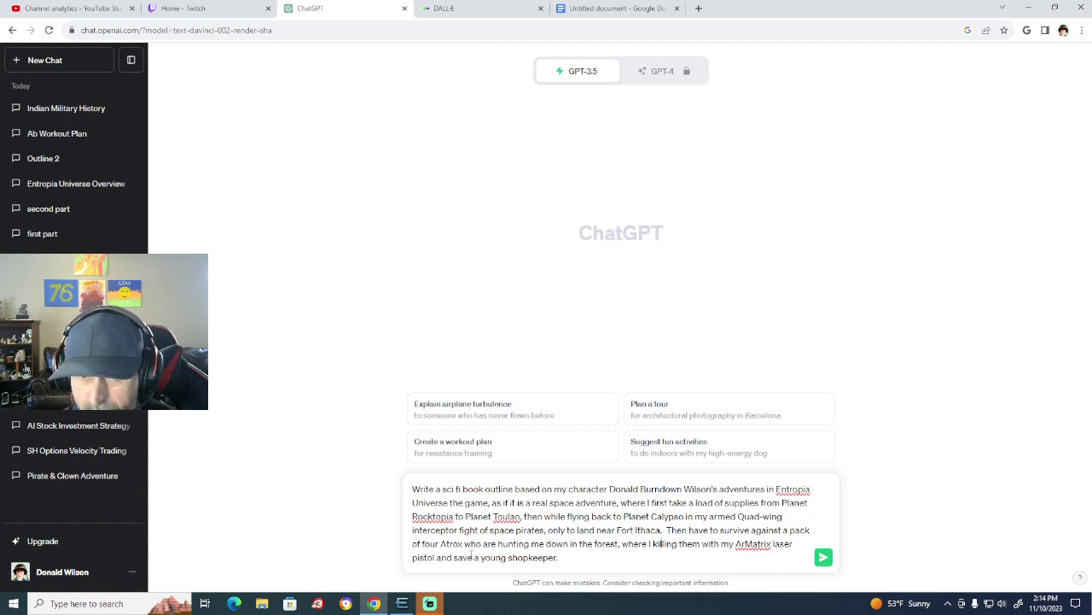
pyautogui.press('BackSpace')
pyautogui.press('BackSpace')
pyautogui.press('BackSpace')
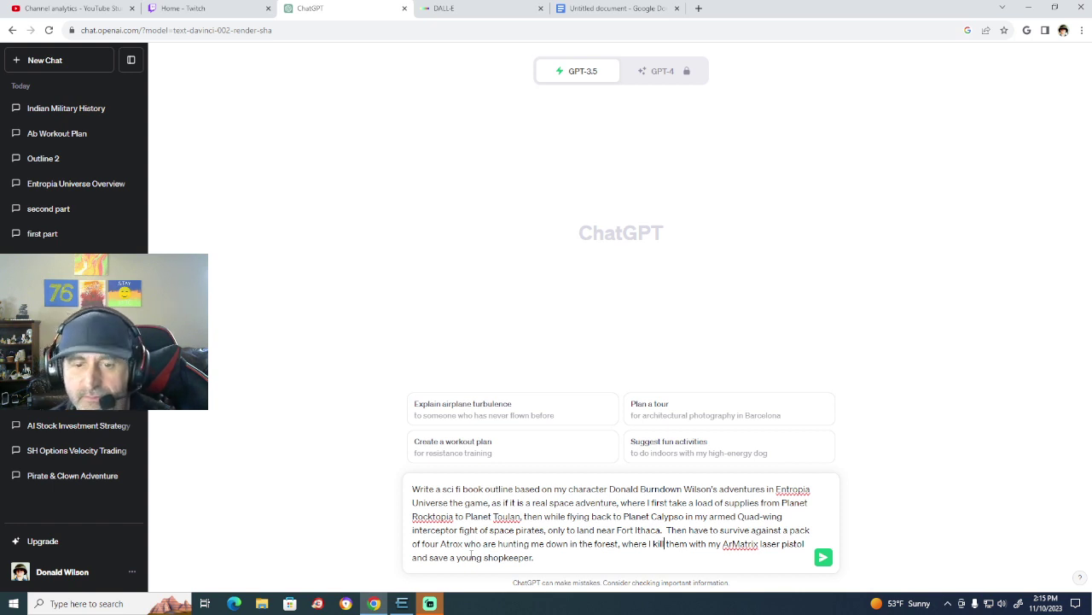
# Correct "fight of space pirates" to "fight off space pirates" and submit the book outline prompt.
pyautogui.click(488, 529)
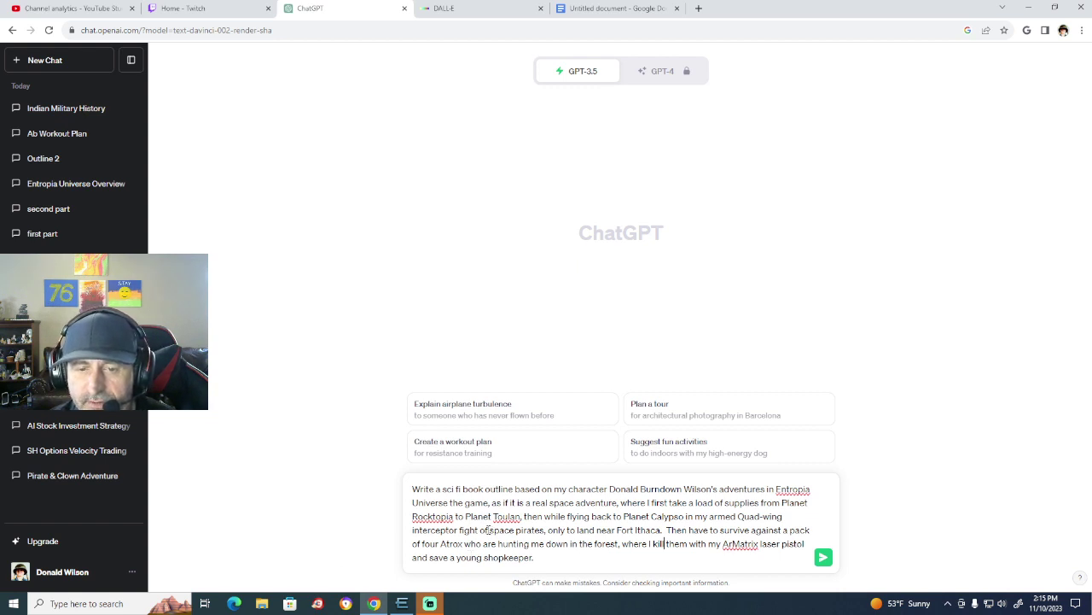
pyautogui.write('f')
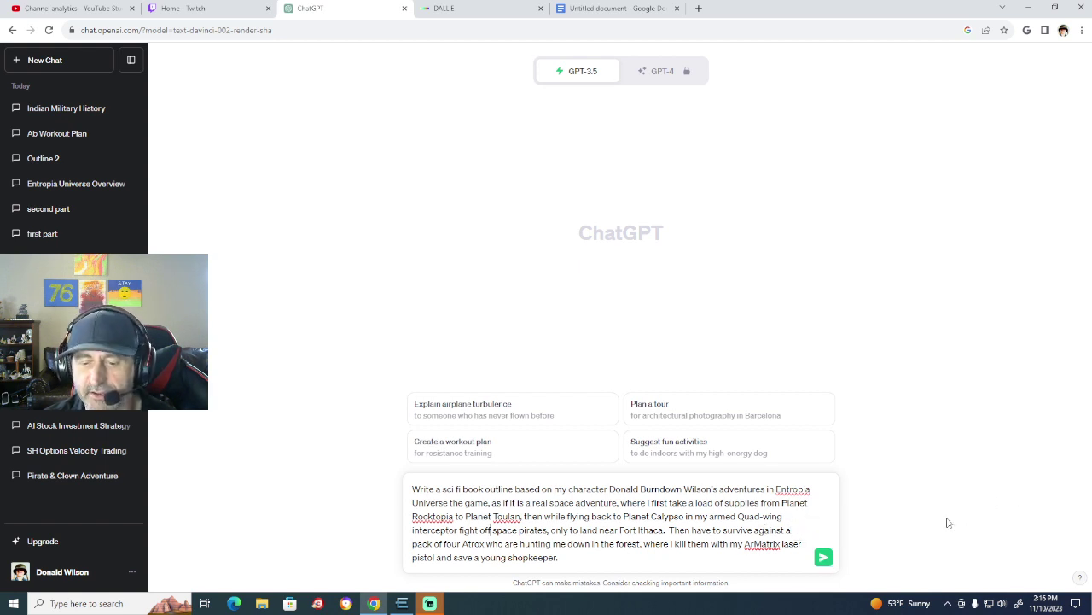
pyautogui.click(820, 559)
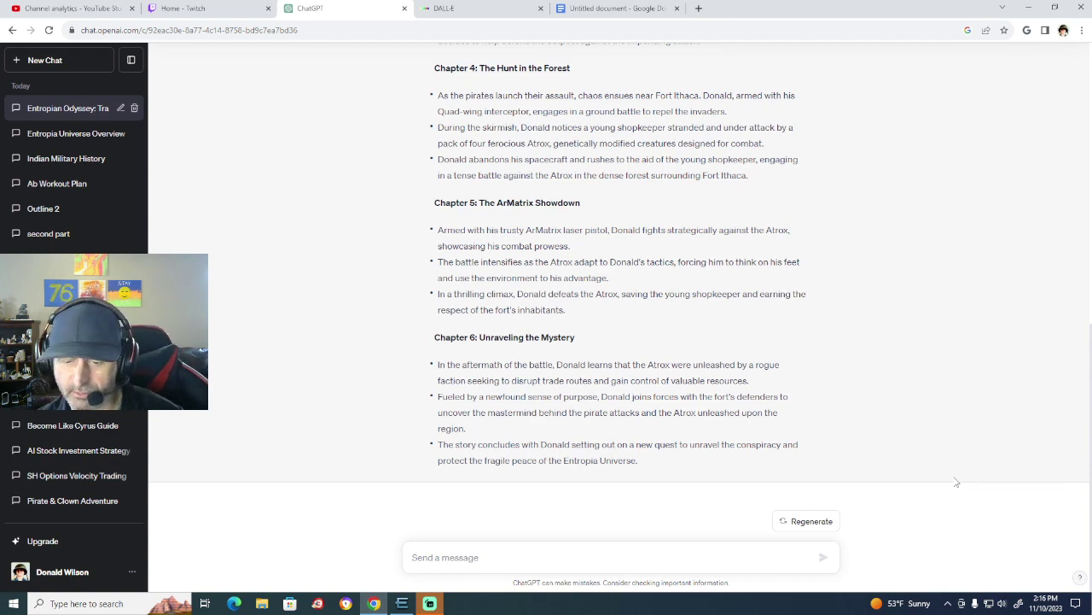
# Begin a follow-up message with "whrite a sci fi chapter" after reviewing the generated outline from its beginning.
pyautogui.scroll(6, 957, 483)
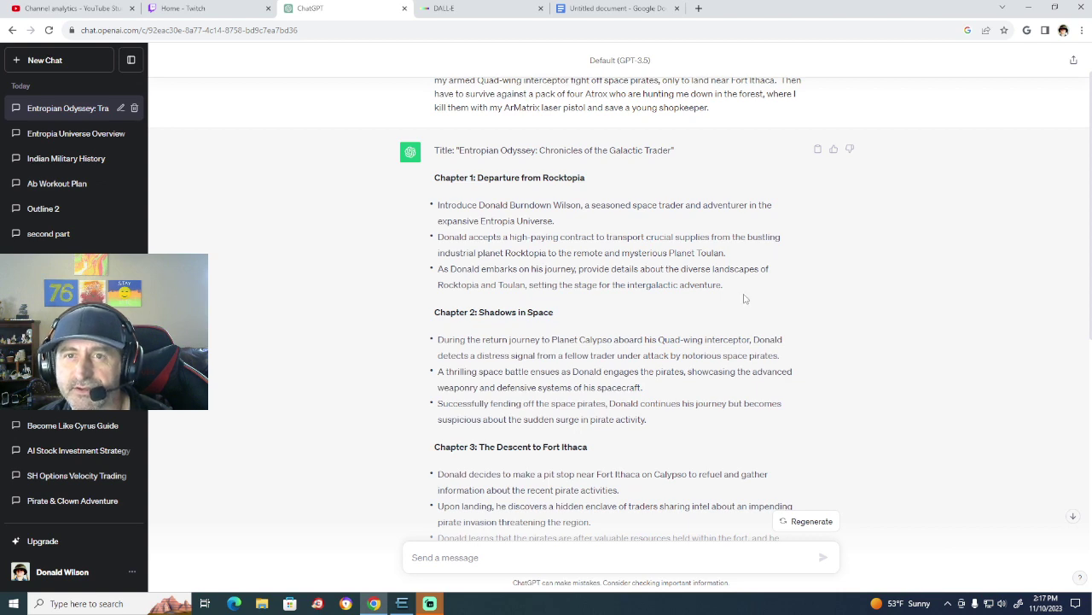
pyautogui.scroll(1, 744, 298)
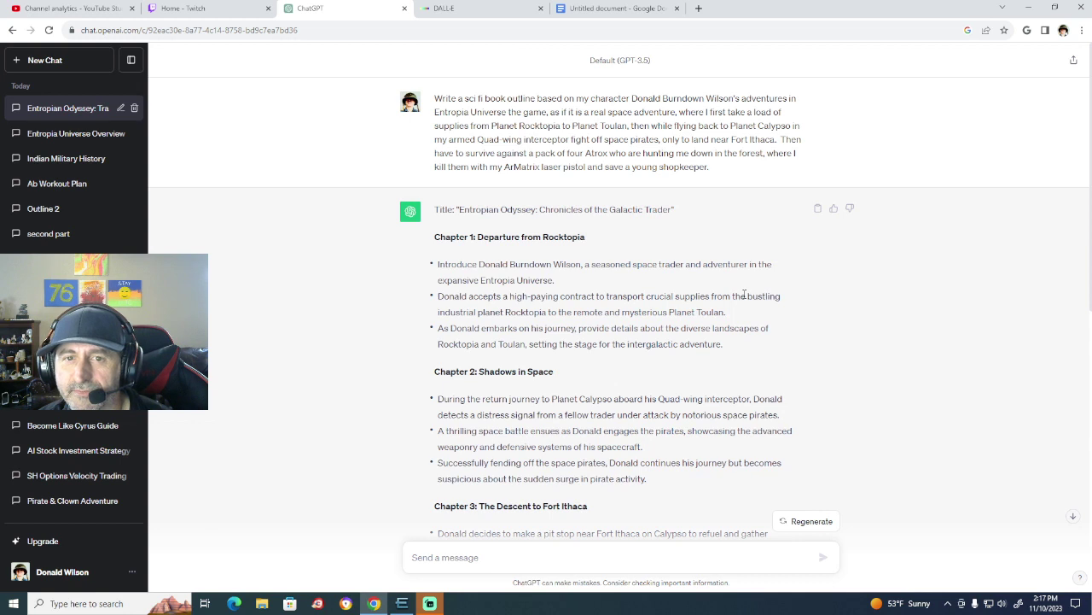
pyautogui.scroll(-1, 743, 294)
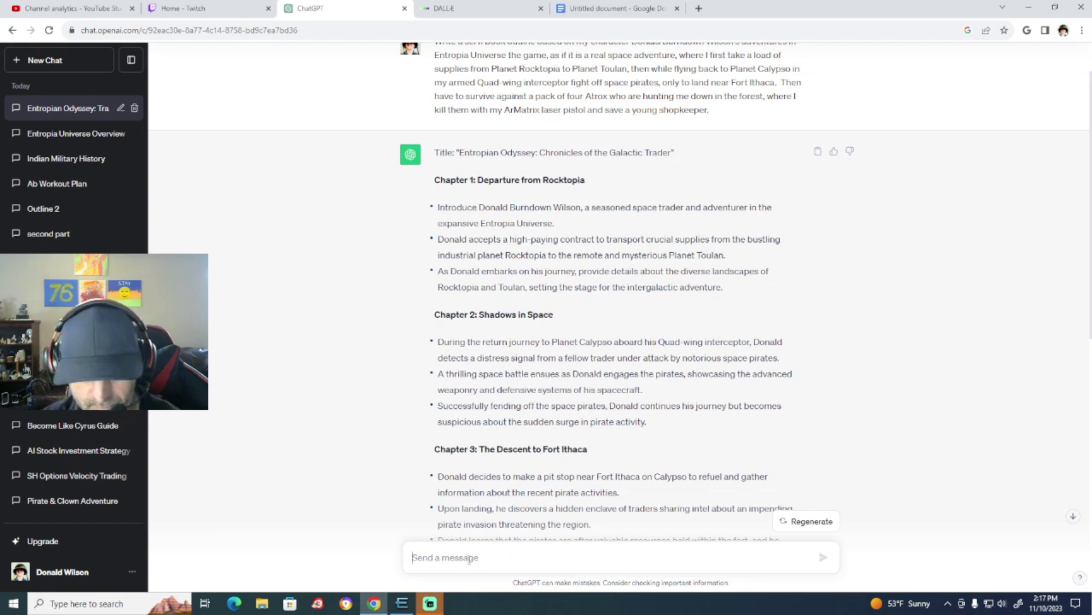
pyautogui.write('whrite')
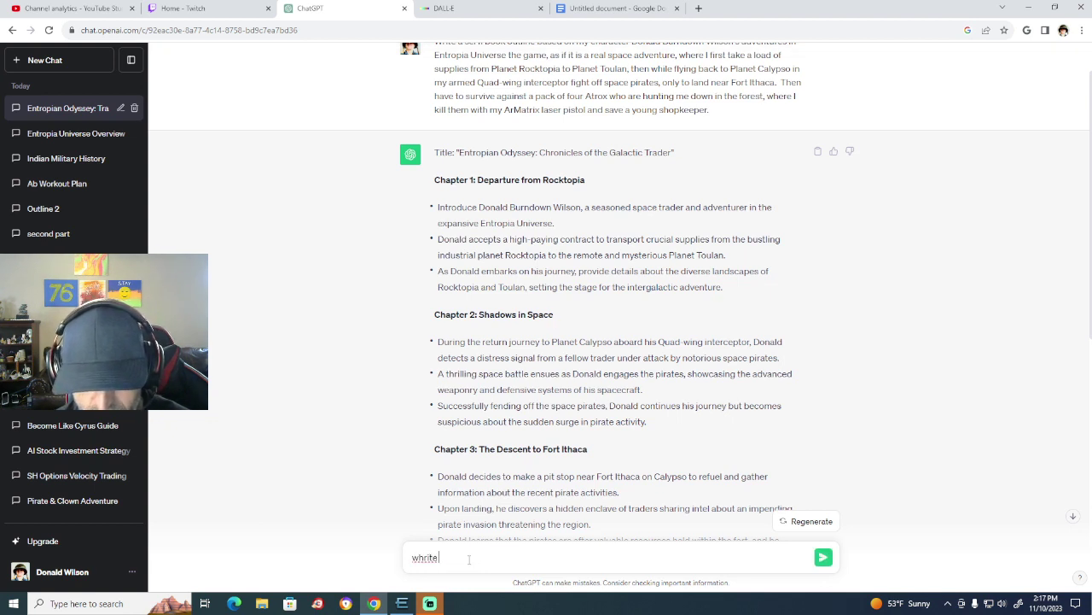
pyautogui.write(' a sc')
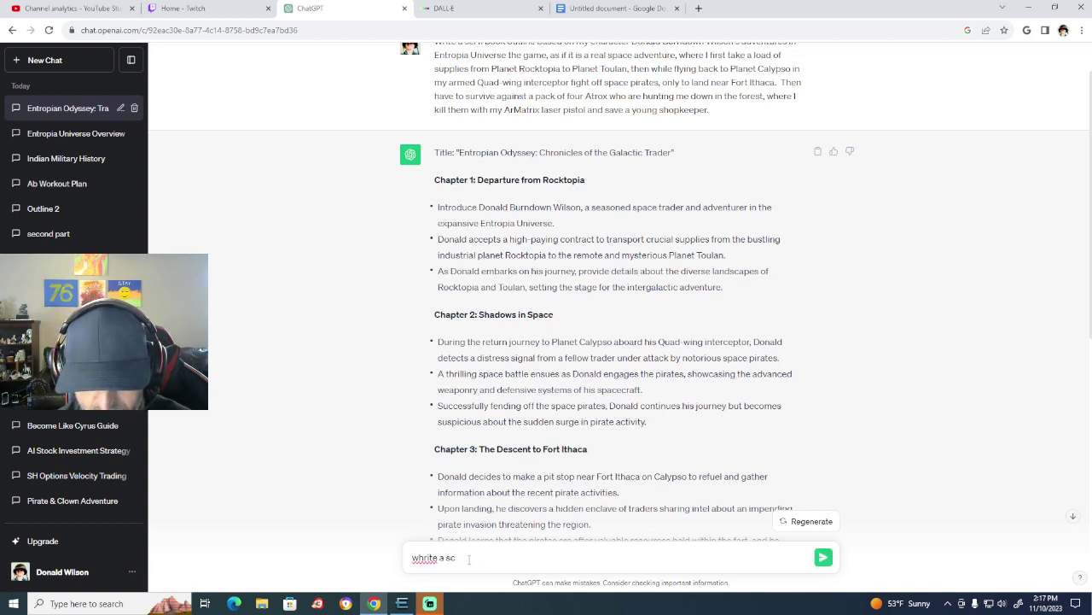
pyautogui.write('i fi ch')
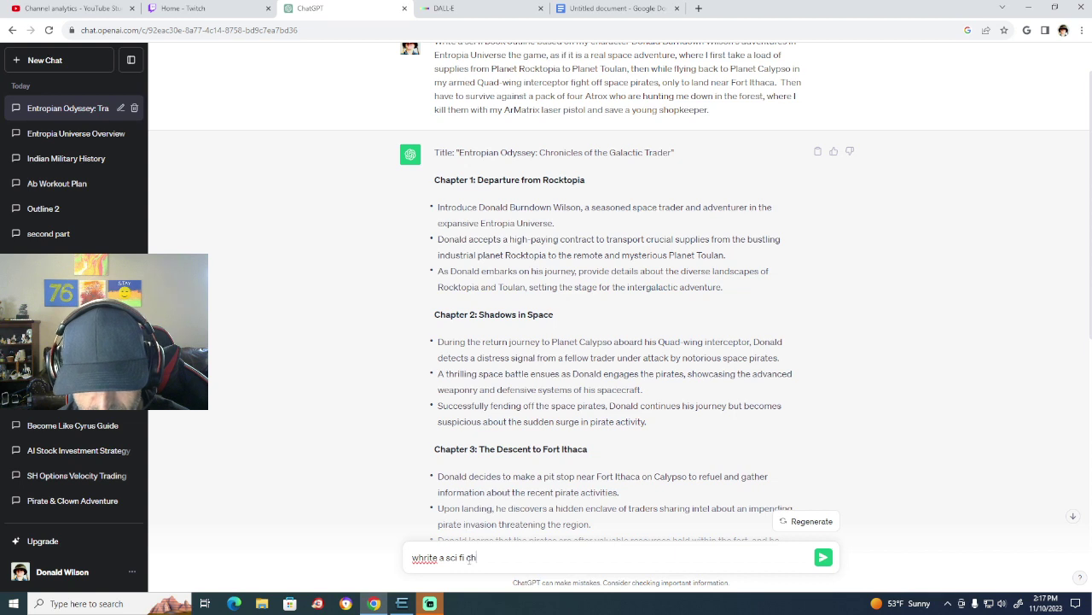
pyautogui.write('apter')
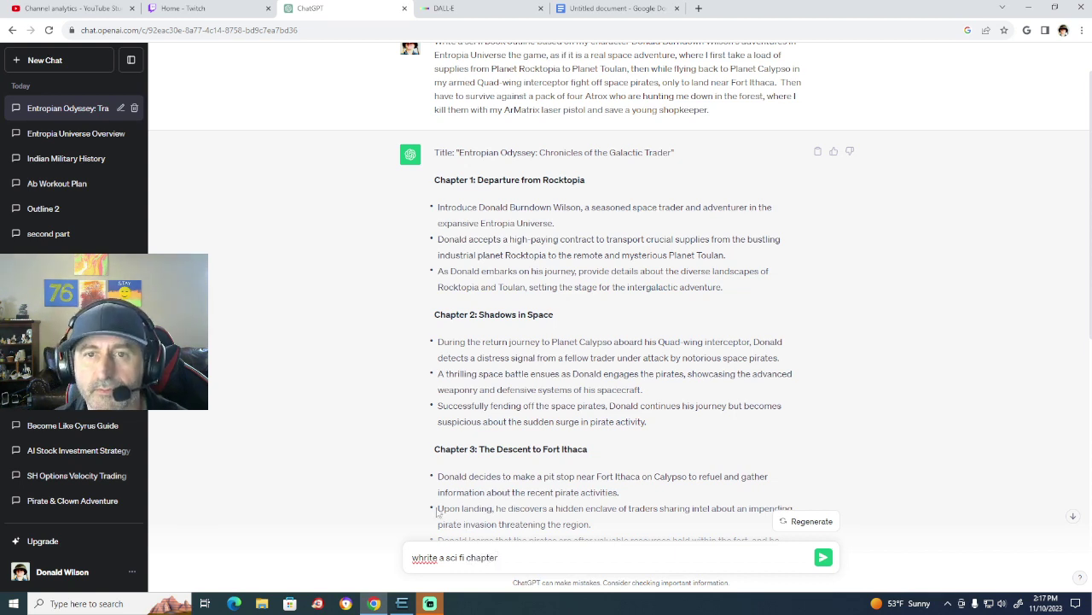
# Copy the outline section "Chapter 1: Departure from Rocktopia" and change "whrite" to "white" in the message.
pyautogui.moveTo(741, 290); pyautogui.dragTo(437, 179)
pyautogui.hotkey('ctrl', 'c')
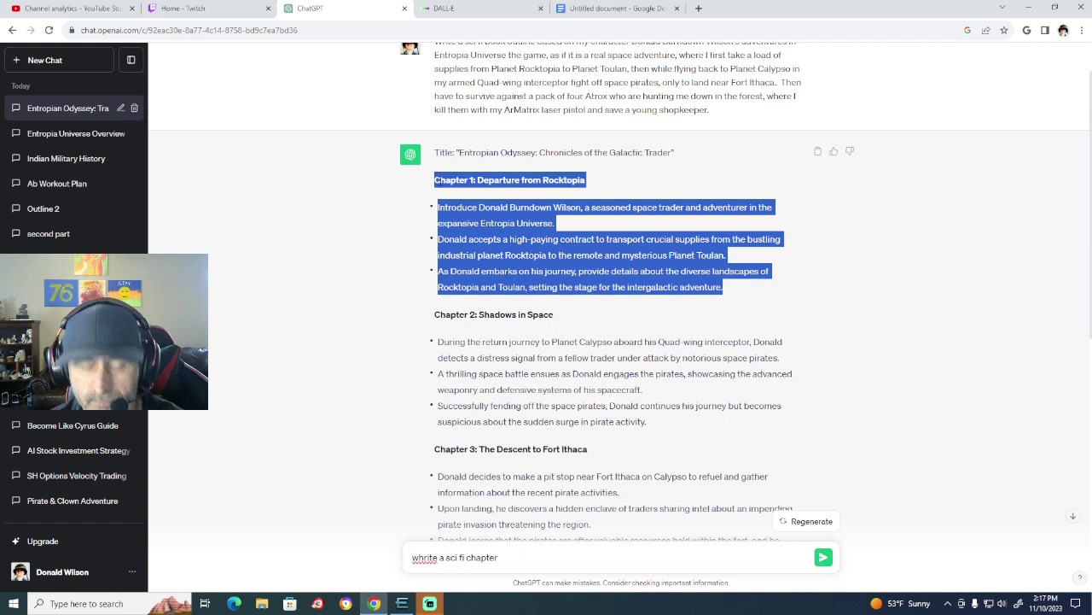
pyautogui.click(522, 563)
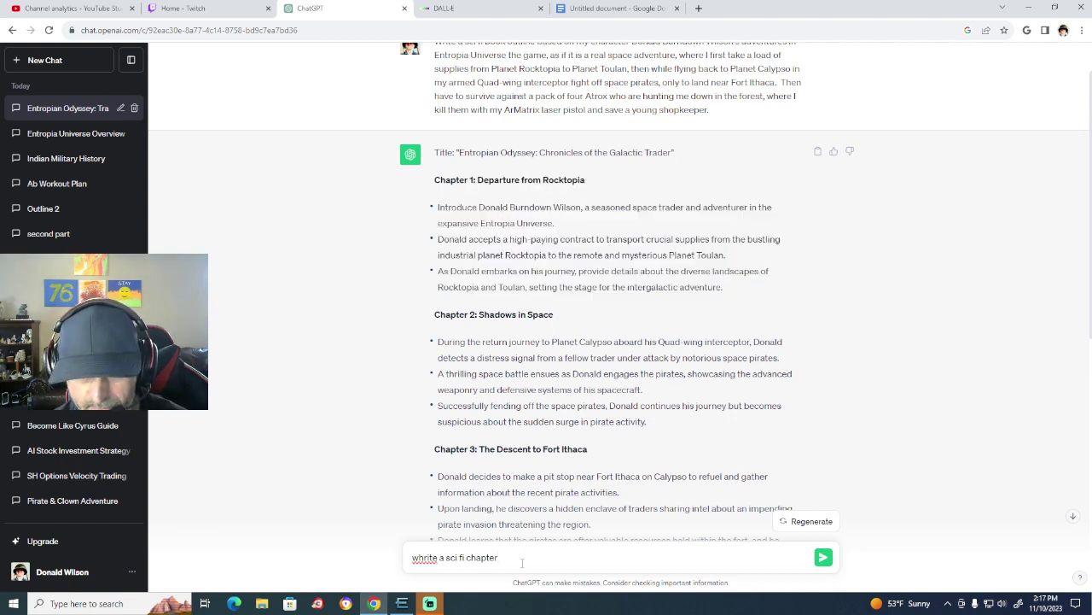
pyautogui.click(424, 557)
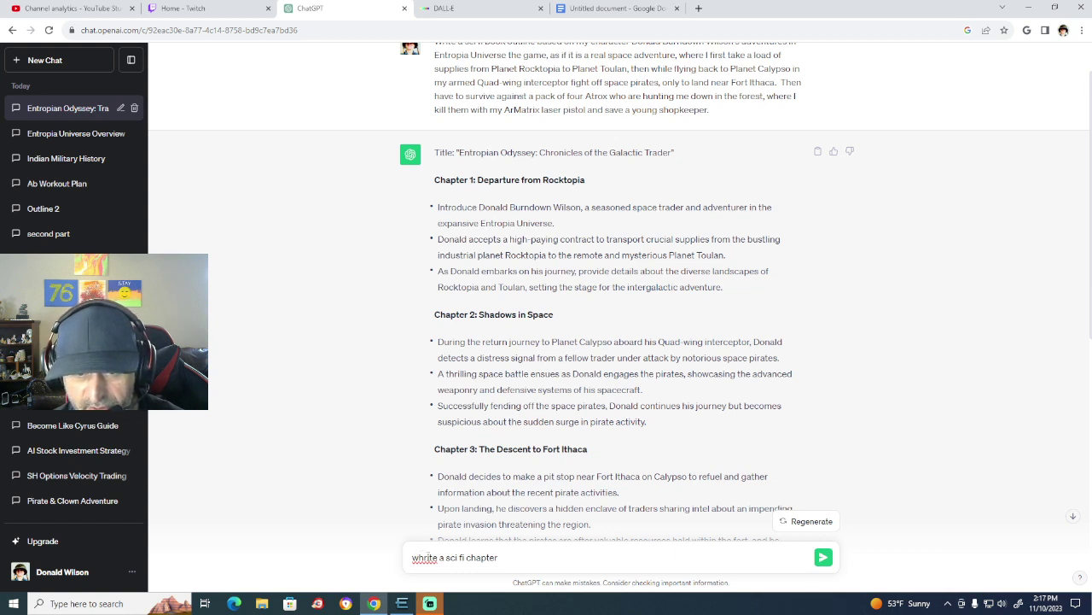
pyautogui.press('BackSpace')
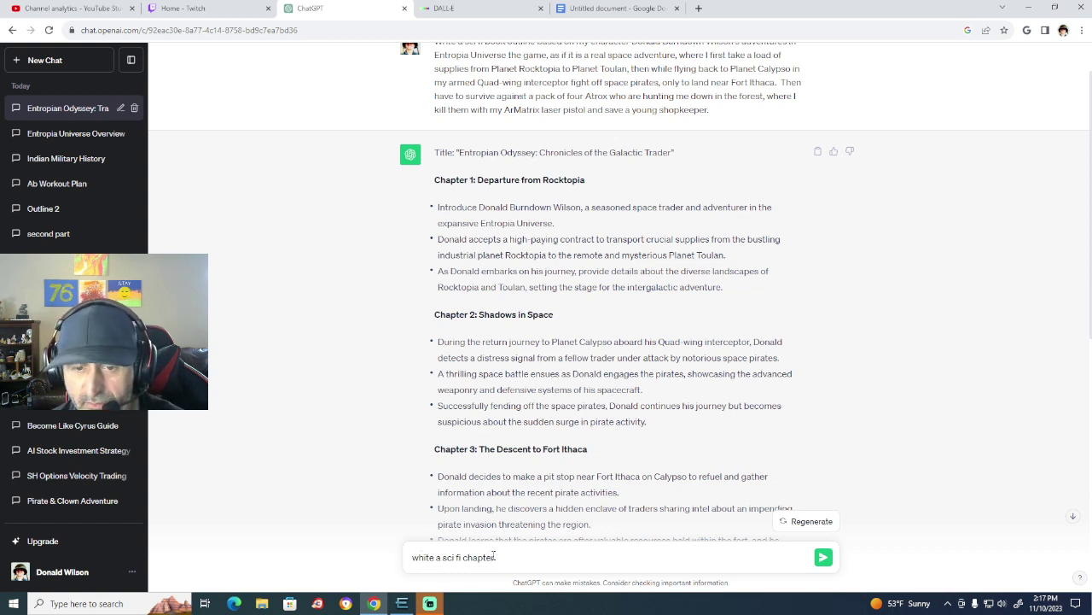
# Paste the copied Chapter 1 section after "white a sci fi chapter" and submit the prompt.
pyautogui.hotkey('ctrl', 'v')
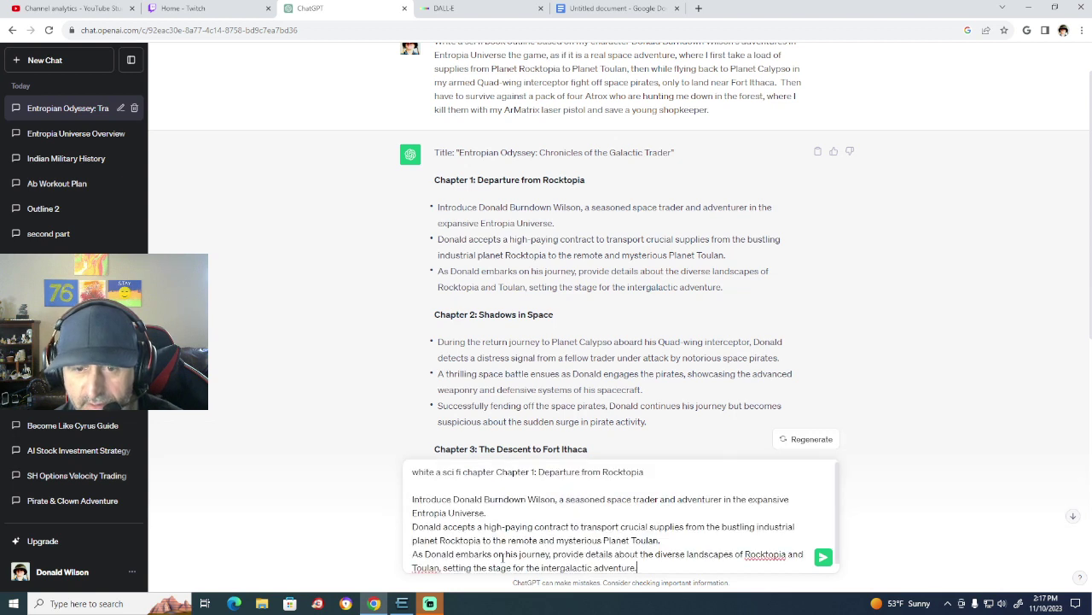
pyautogui.scroll(-1, 581, 493)
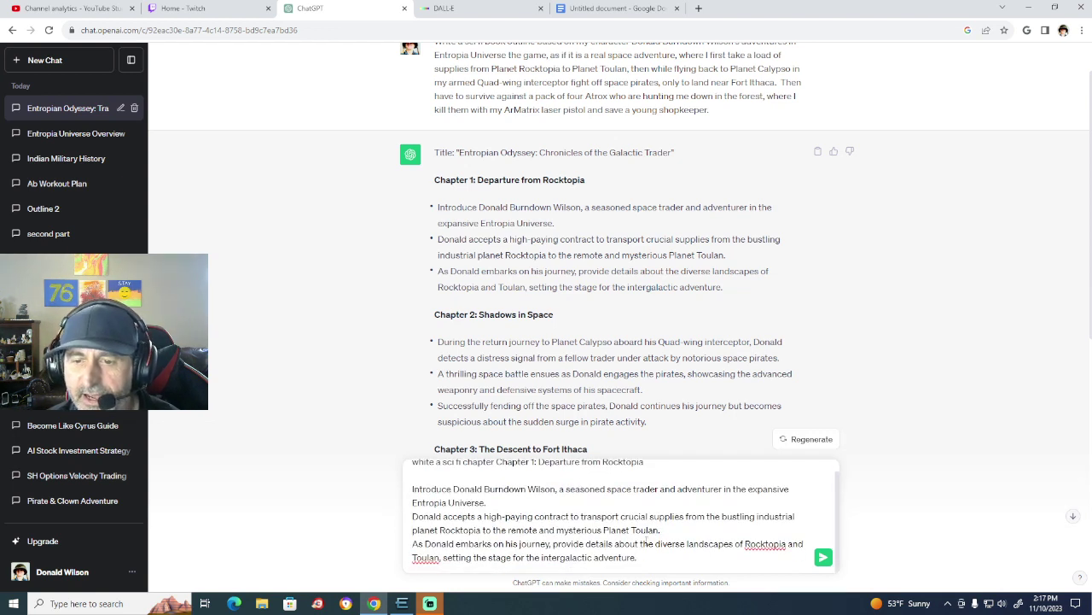
pyautogui.click(823, 557)
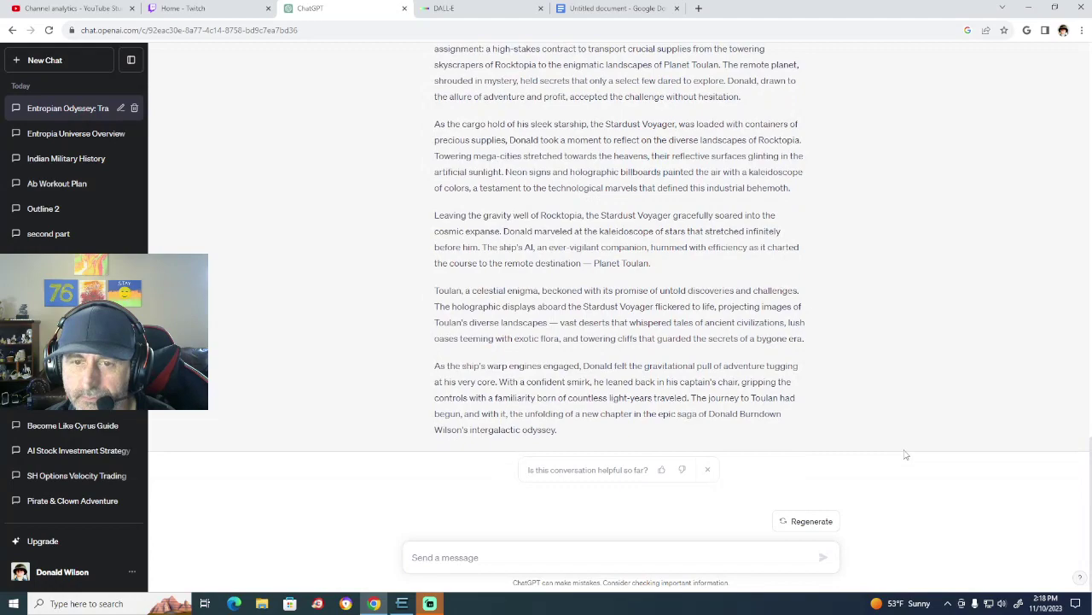
# Copy the heading and bullet points of "Chapter 2: Shadows in Space" from the book outline.
pyautogui.scroll(15, 907, 455)
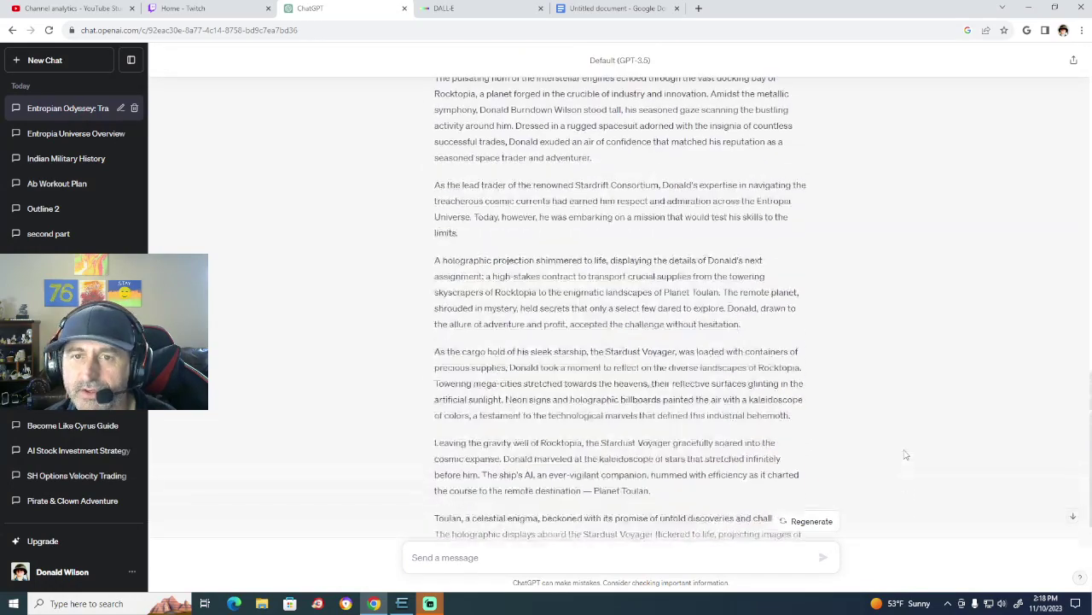
pyautogui.scroll(10, 907, 455)
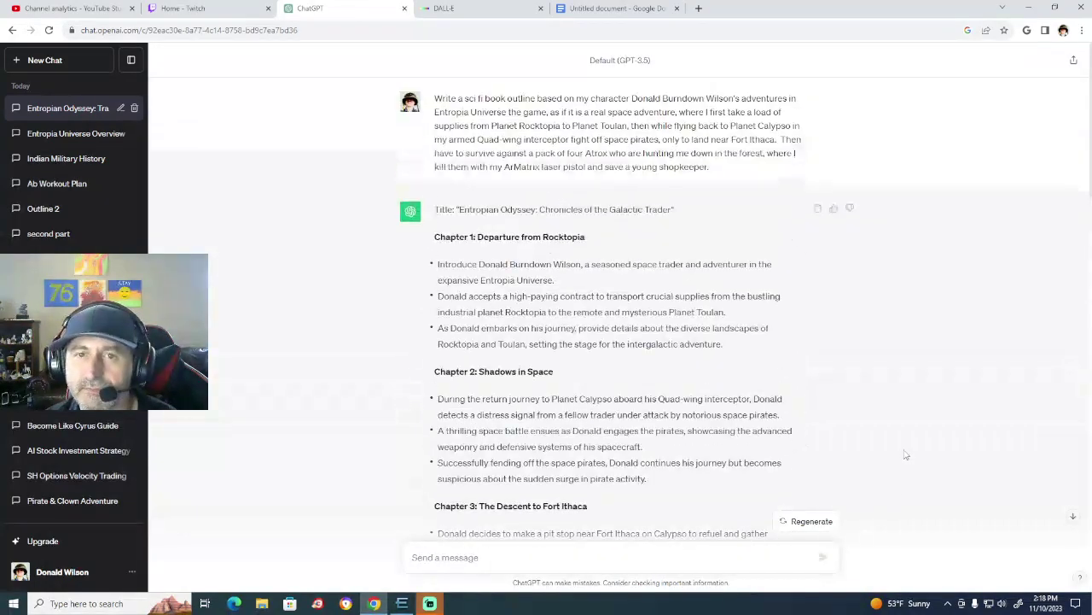
pyautogui.moveTo(655, 480); pyautogui.dragTo(432, 369)
pyautogui.hotkey('ctrl', 'c')
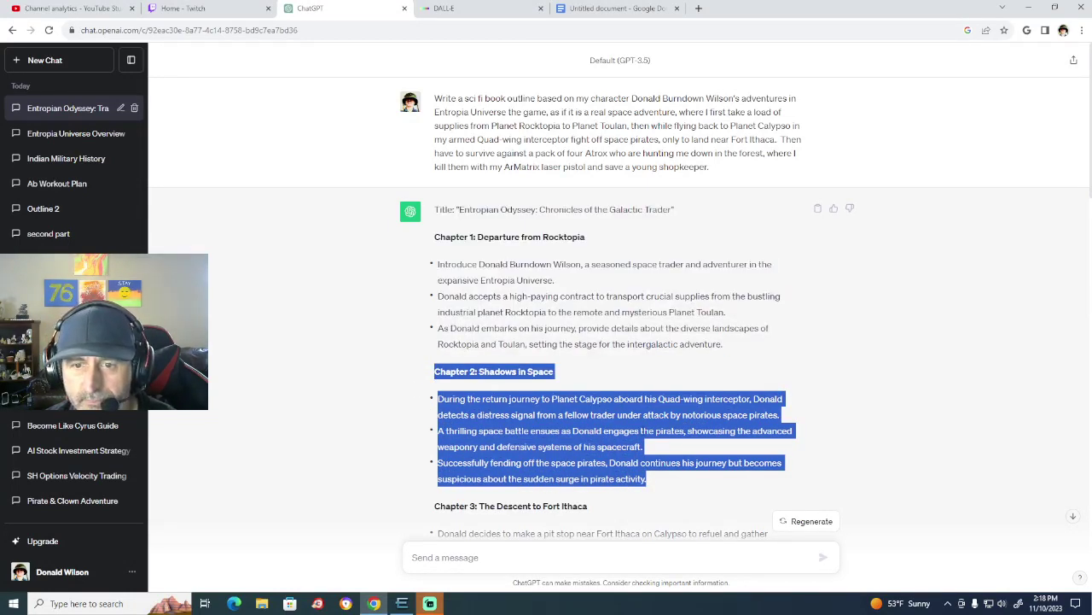
# Submit the prompt "write a sci fi chapter" followed by the copied Chapter 2 section.
pyautogui.scroll(-15, 510, 563)
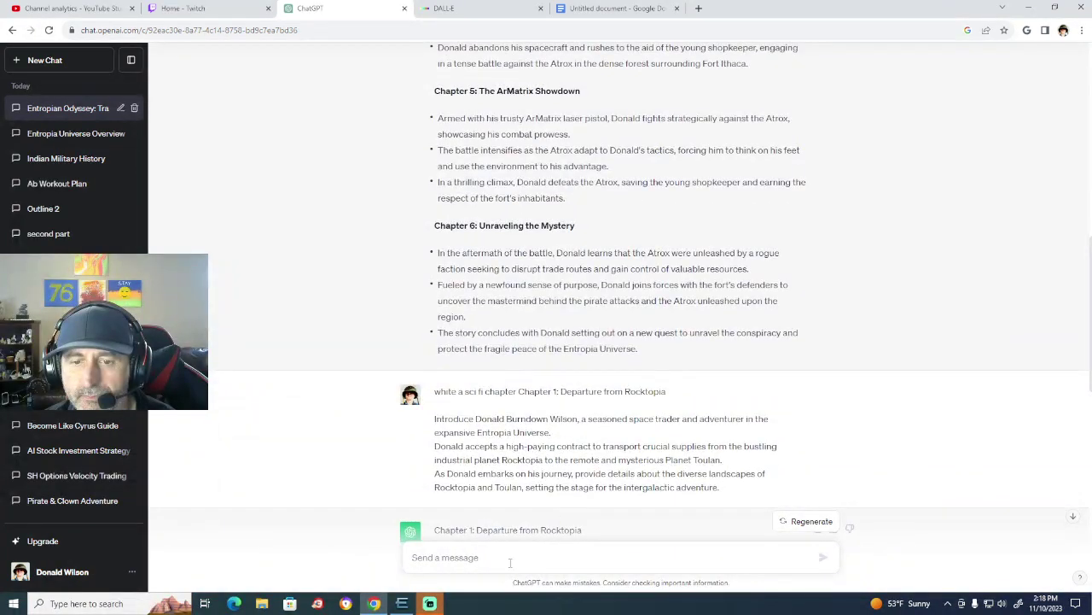
pyautogui.scroll(-10, 512, 546)
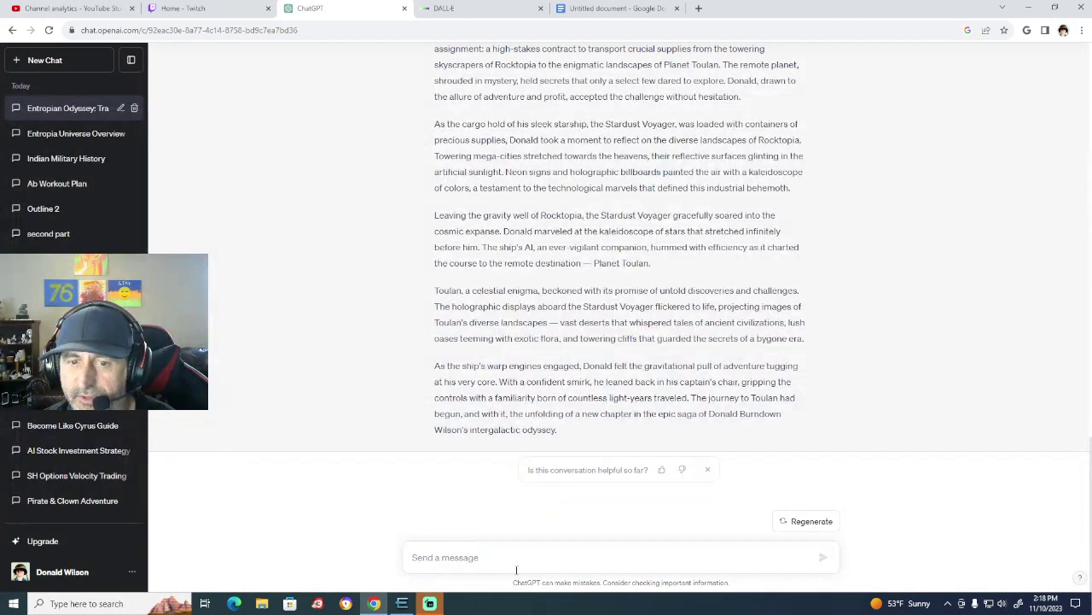
pyautogui.write('wr')
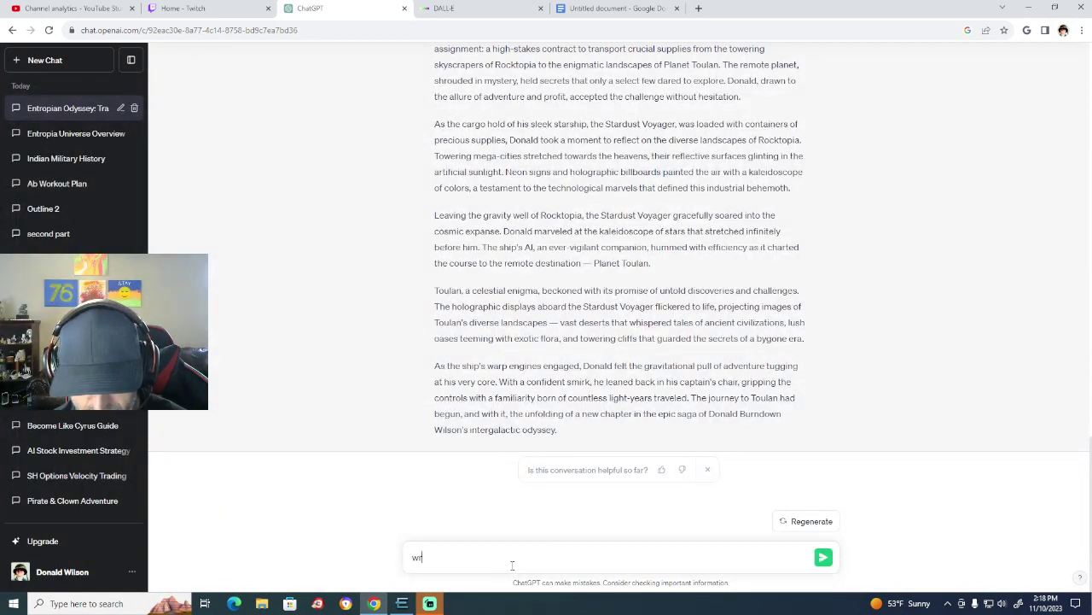
pyautogui.write('ite a sci')
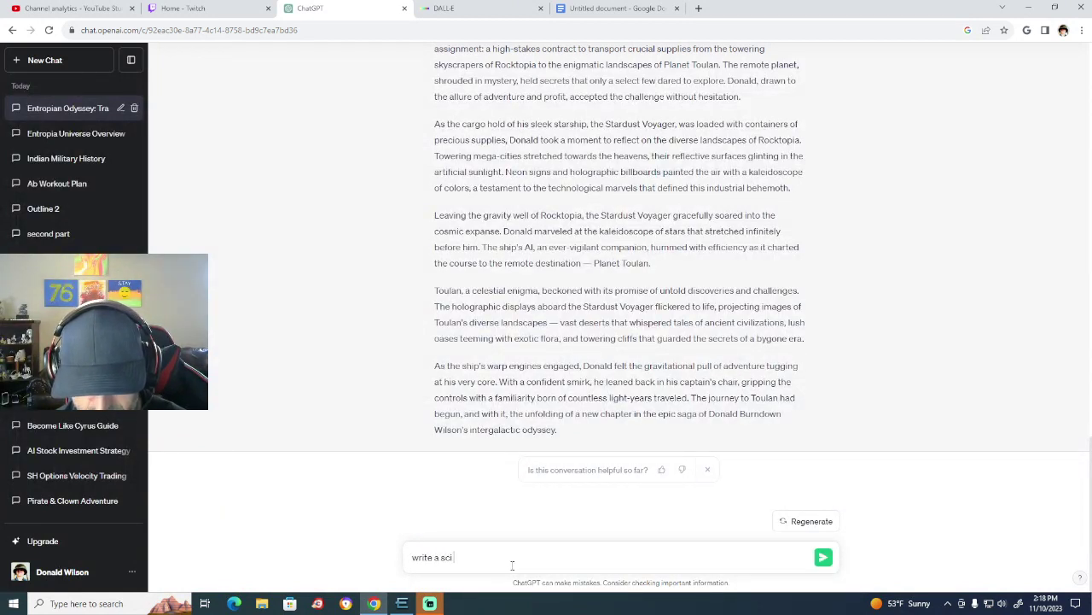
pyautogui.write(' fi ch')
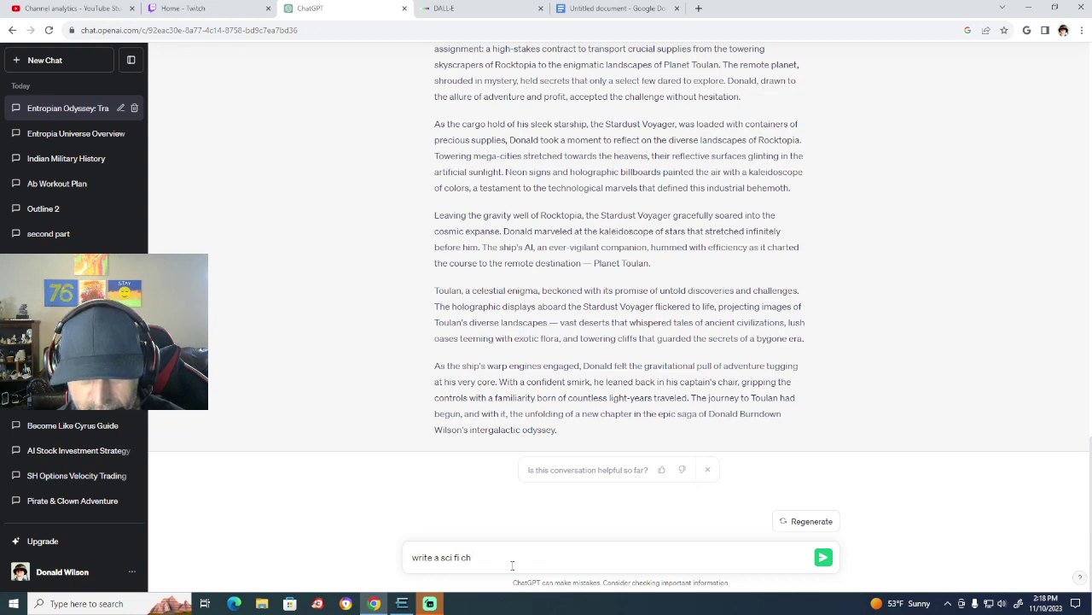
pyautogui.write('apter')
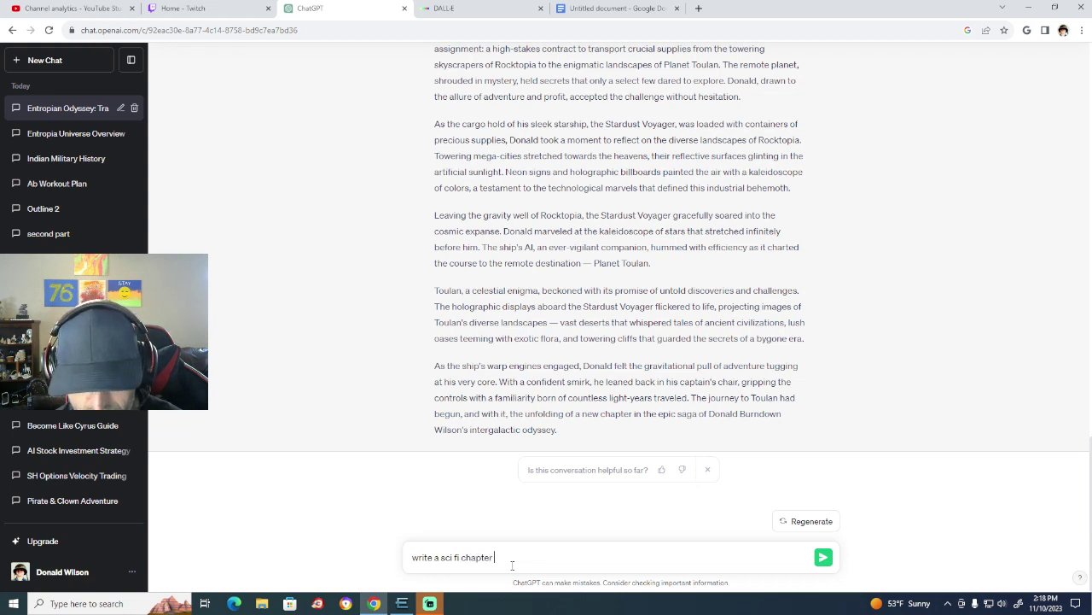
pyautogui.hotkey('ctrl', 'v')
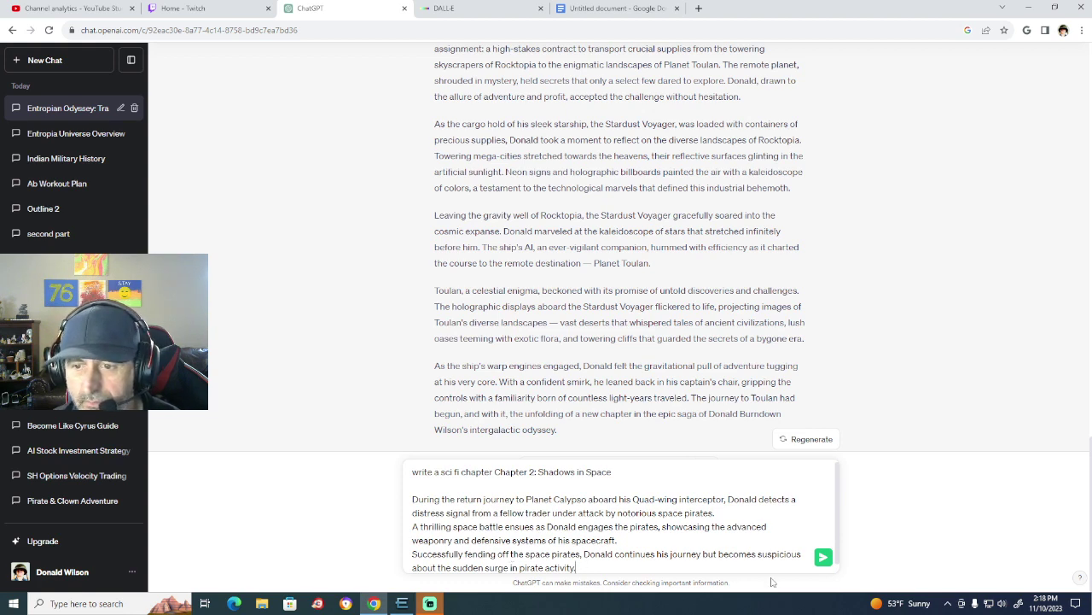
pyautogui.click(823, 556)
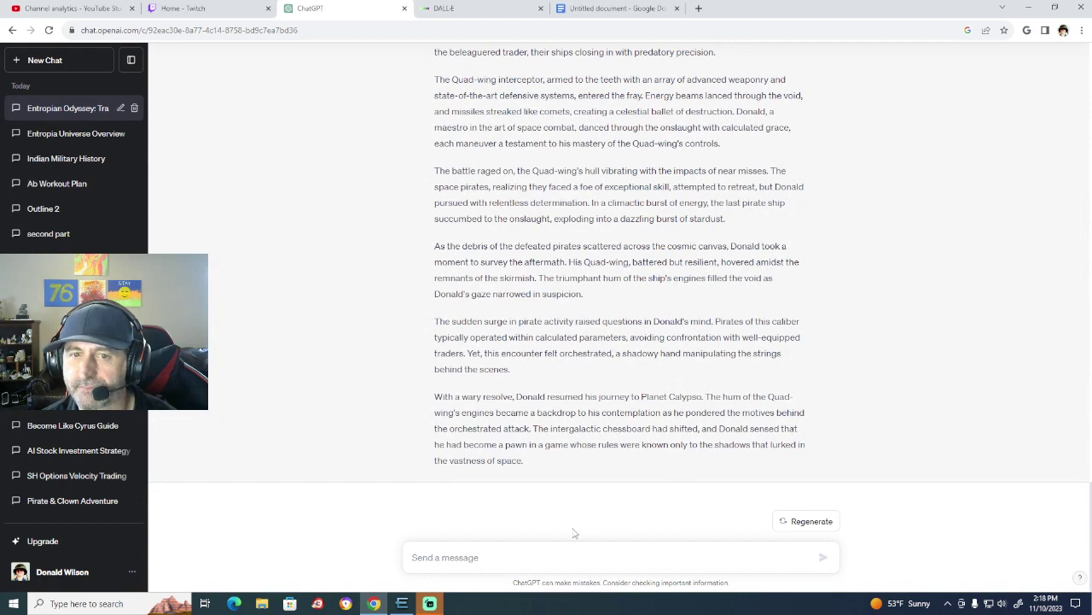
# Copy the heading and bullet points of "Chapter 3: The Descent to Fort Ithaca" from the book outline.
pyautogui.scroll(15, 448, 494)
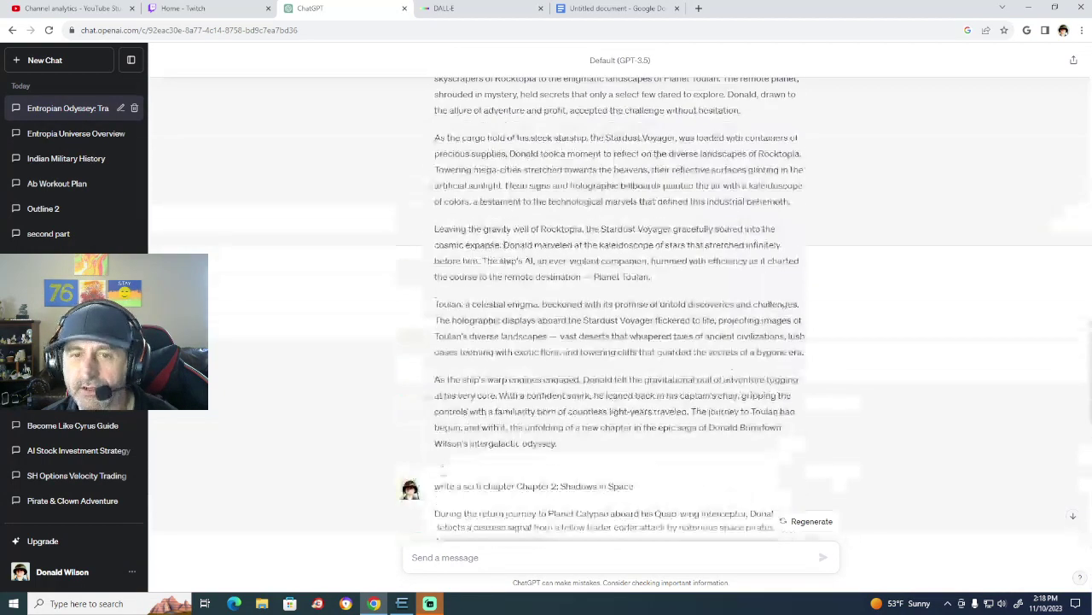
pyautogui.scroll(10, 442, 470)
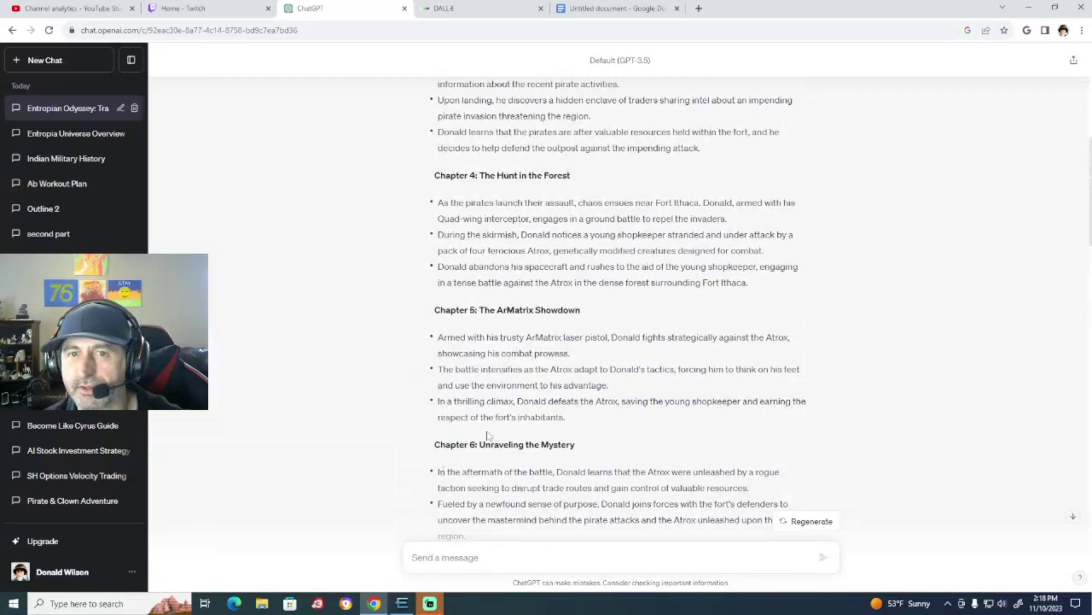
pyautogui.scroll(8, 488, 436)
pyautogui.scroll(-5, 709, 397)
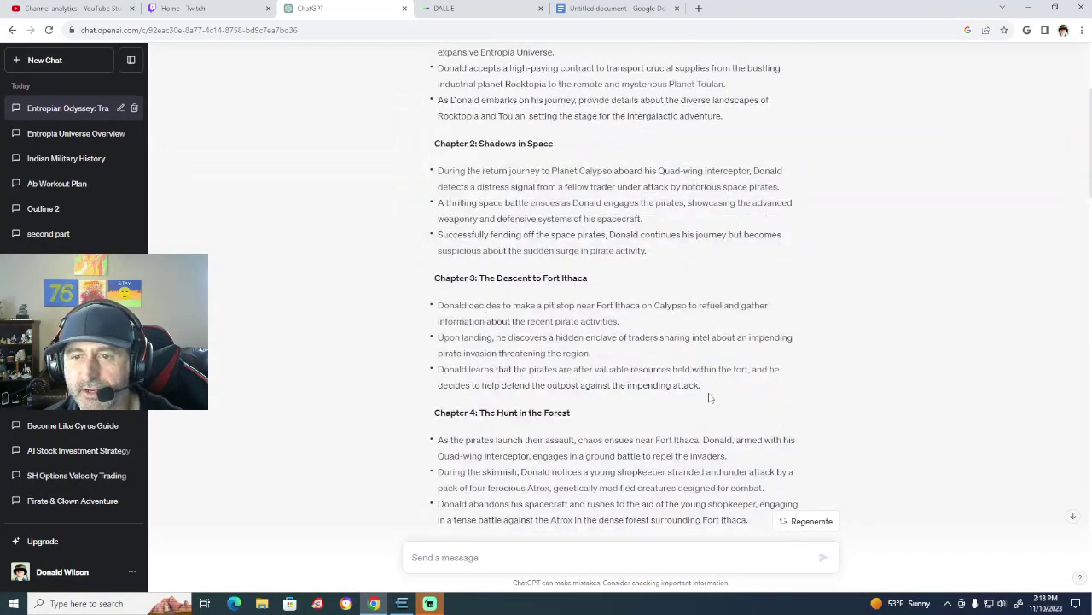
pyautogui.moveTo(701, 386); pyautogui.dragTo(432, 289)
pyautogui.hotkey('ctrl', 'c')
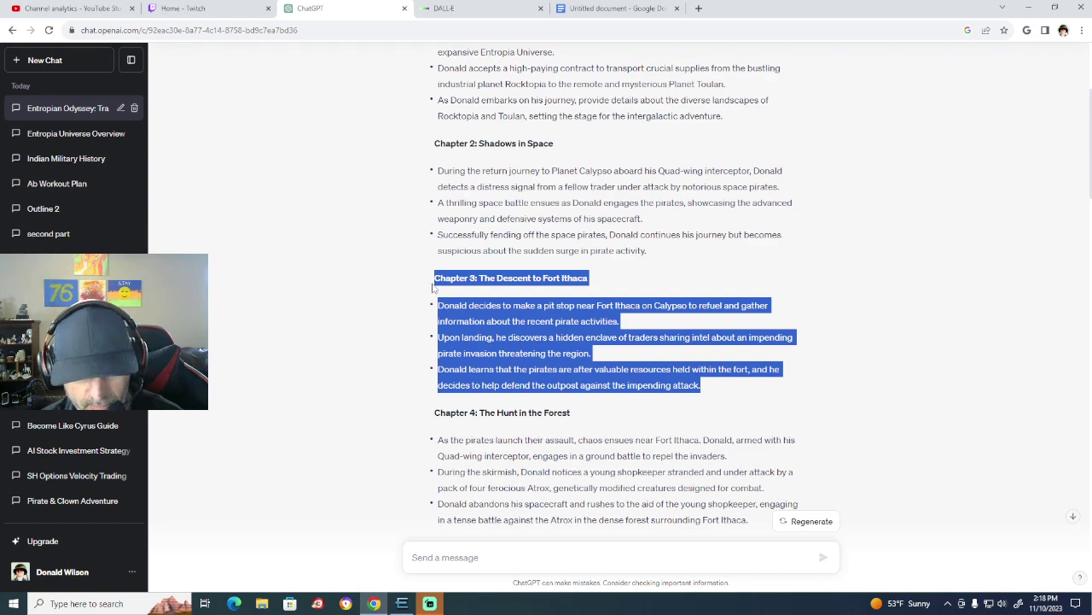
# Submit the prompt "write a sci fi chapter" followed by the copied Chapter 3 section.
pyautogui.scroll(-20, 475, 365)
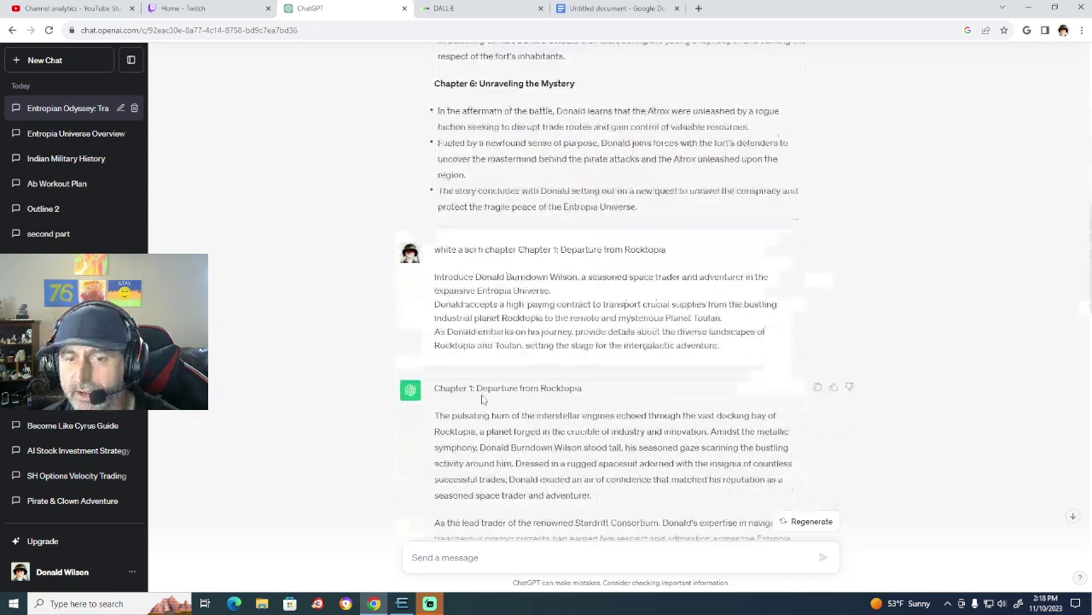
pyautogui.scroll(-10, 482, 403)
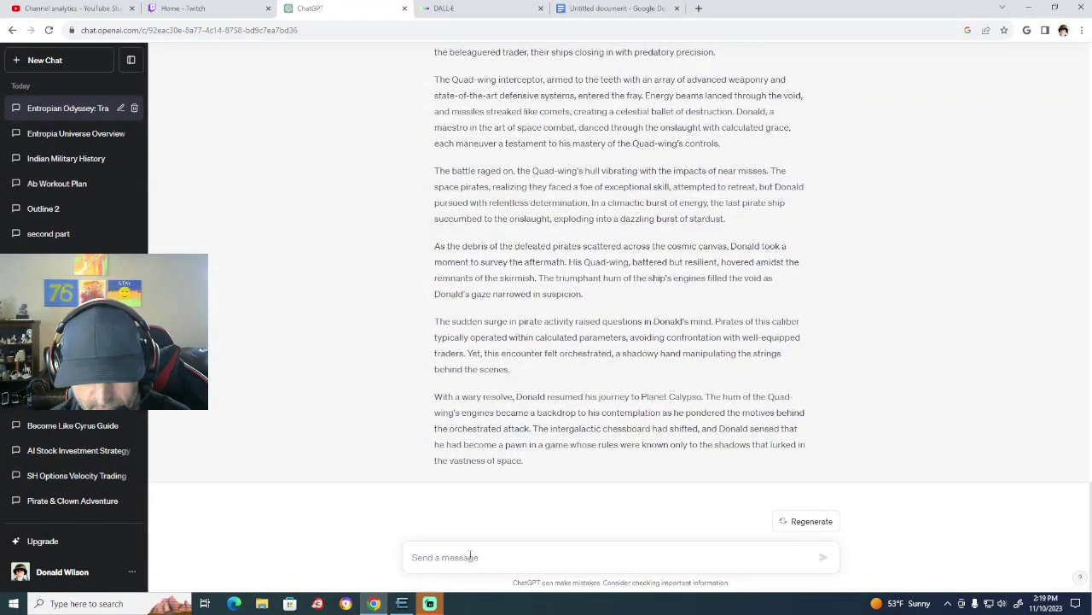
pyautogui.write('write a')
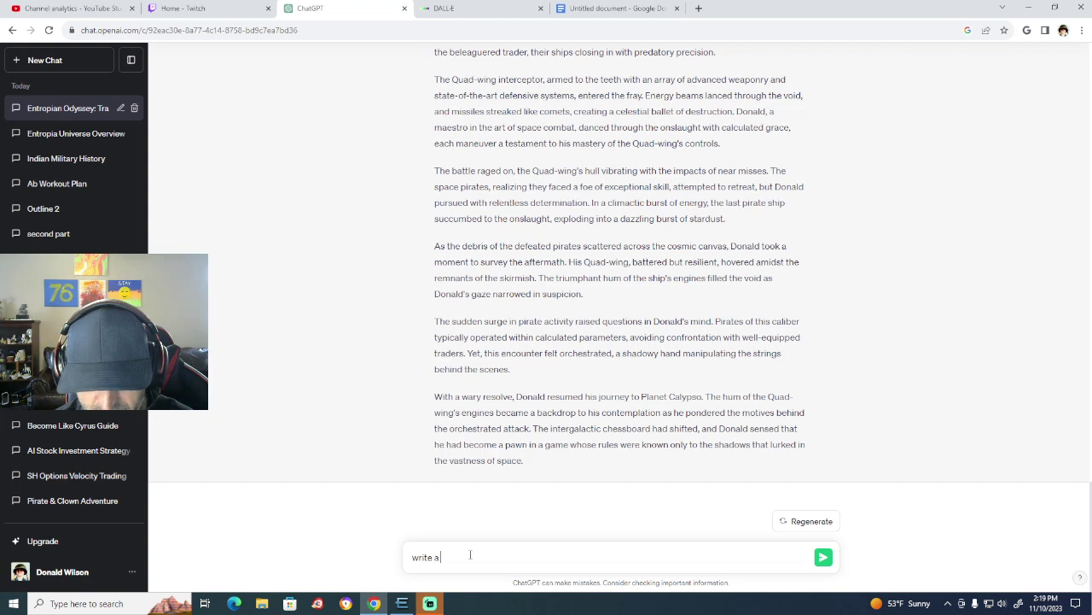
pyautogui.write(' sci fi')
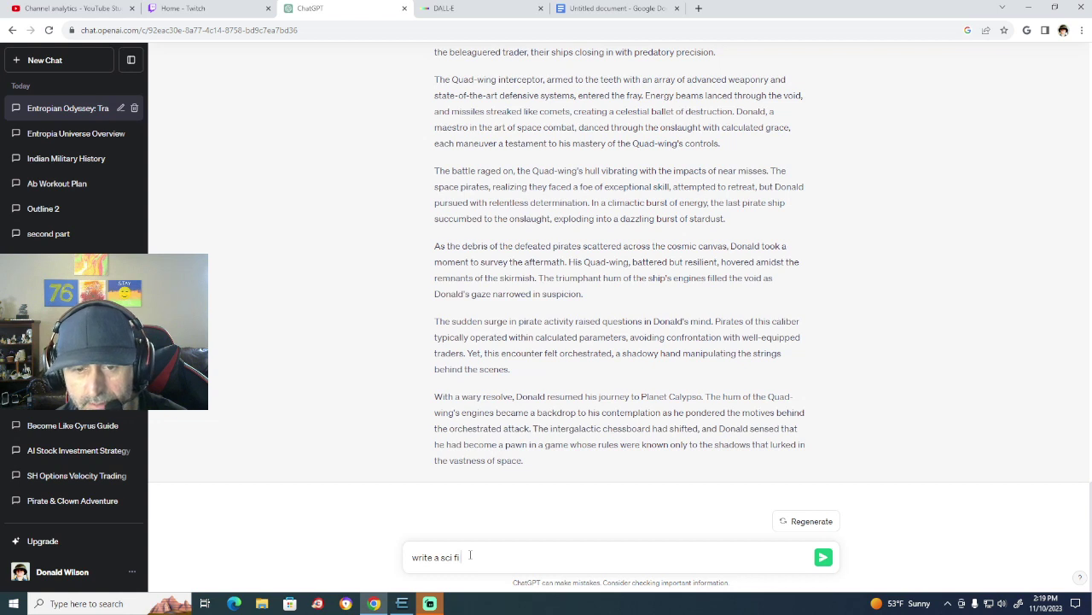
pyautogui.write('chapter')
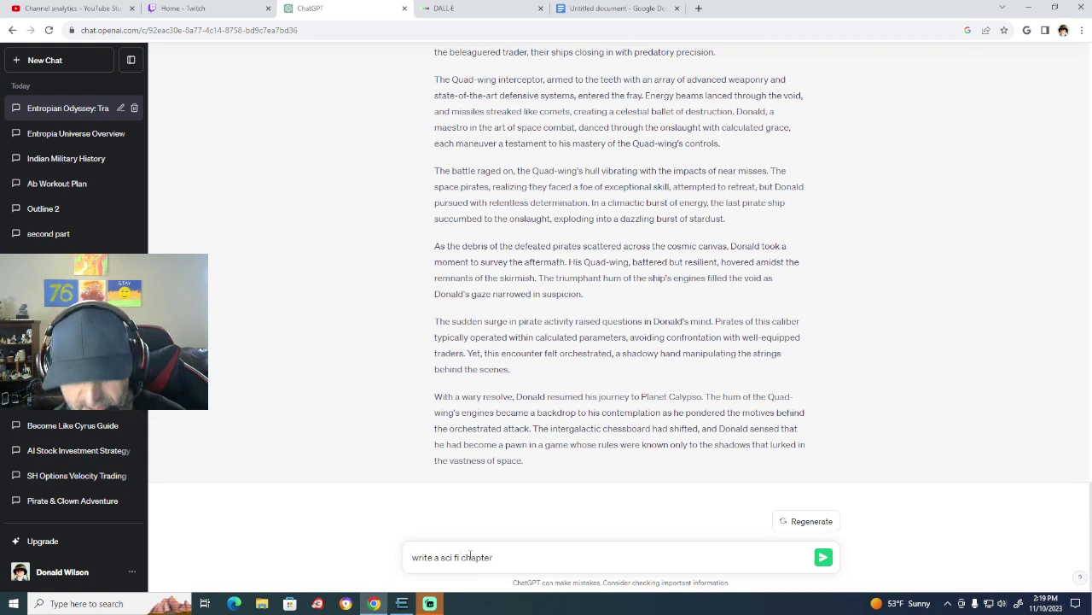
pyautogui.hotkey('ctrl', 'v')
pyautogui.press('Return')
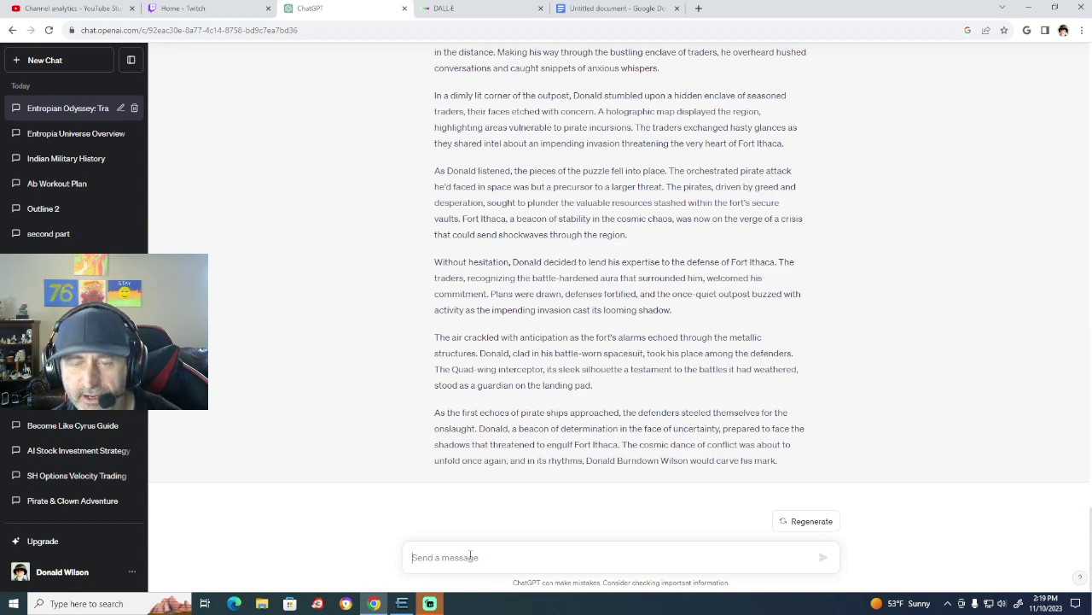
# Copy the heading and bullet points of "Chapter 4: The Hunt in the Forest" from the book outline.
pyautogui.scroll(10, 438, 485)
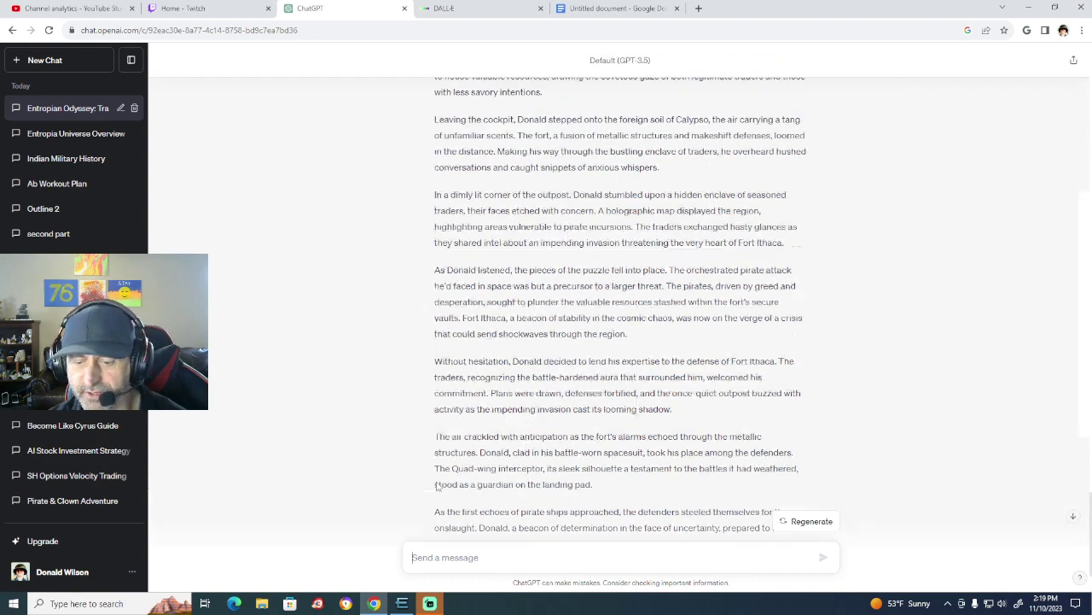
pyautogui.scroll(-7, 437, 484)
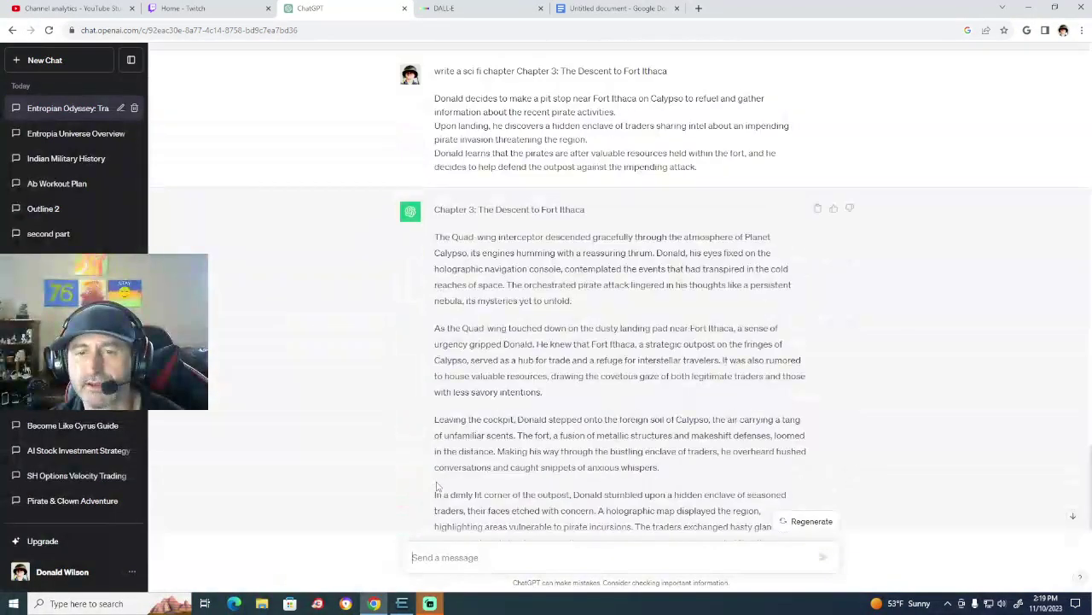
pyautogui.scroll(3, 438, 484)
pyautogui.scroll(12, 438, 485)
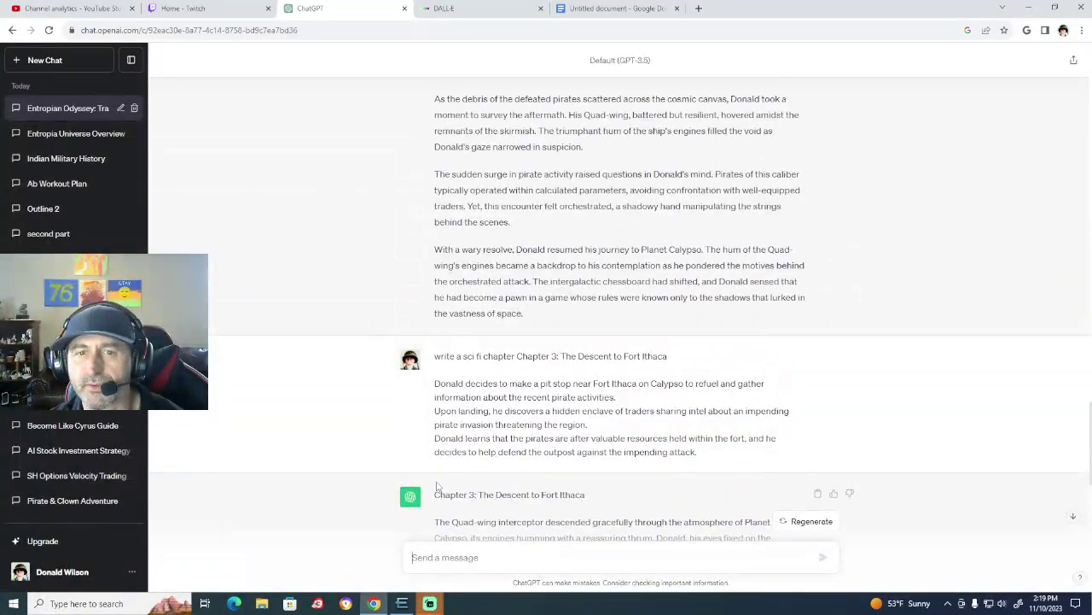
pyautogui.scroll(15, 438, 485)
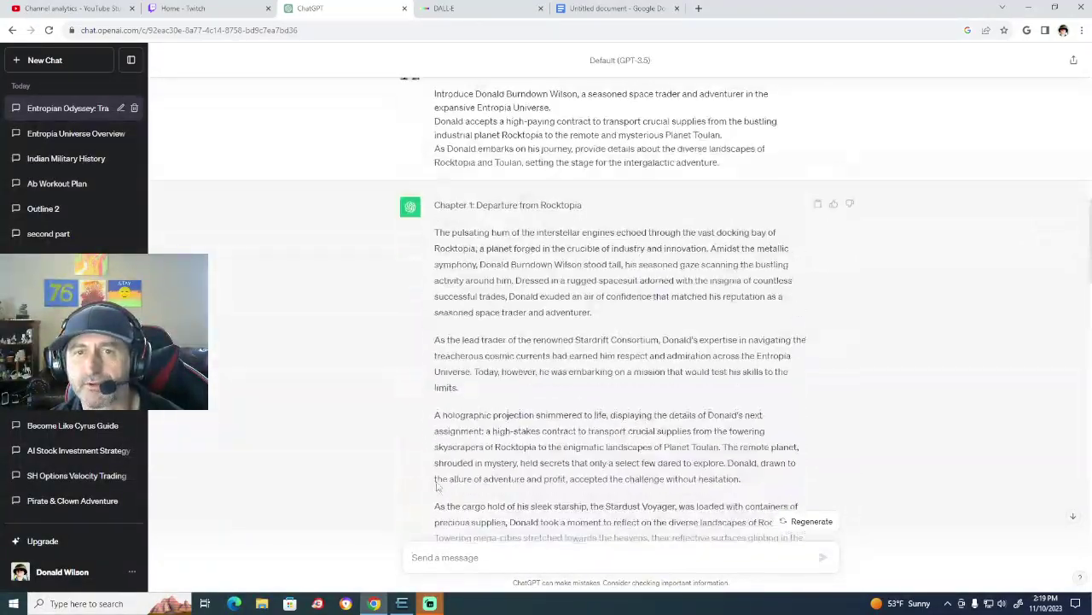
pyautogui.scroll(3, 438, 485)
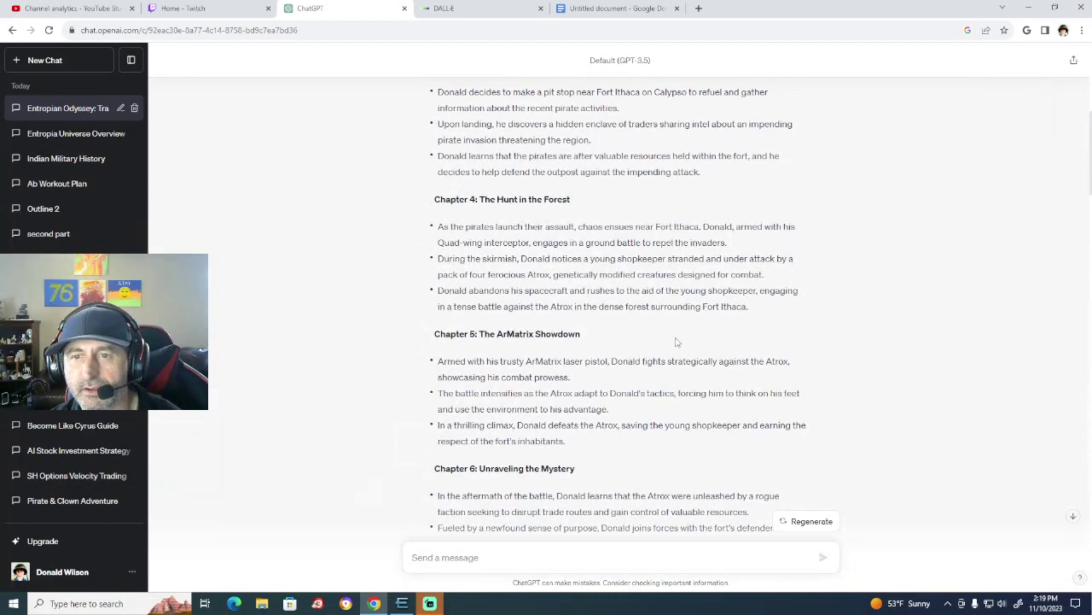
pyautogui.moveTo(752, 309); pyautogui.dragTo(434, 200)
pyautogui.hotkey('ctrl', 'c')
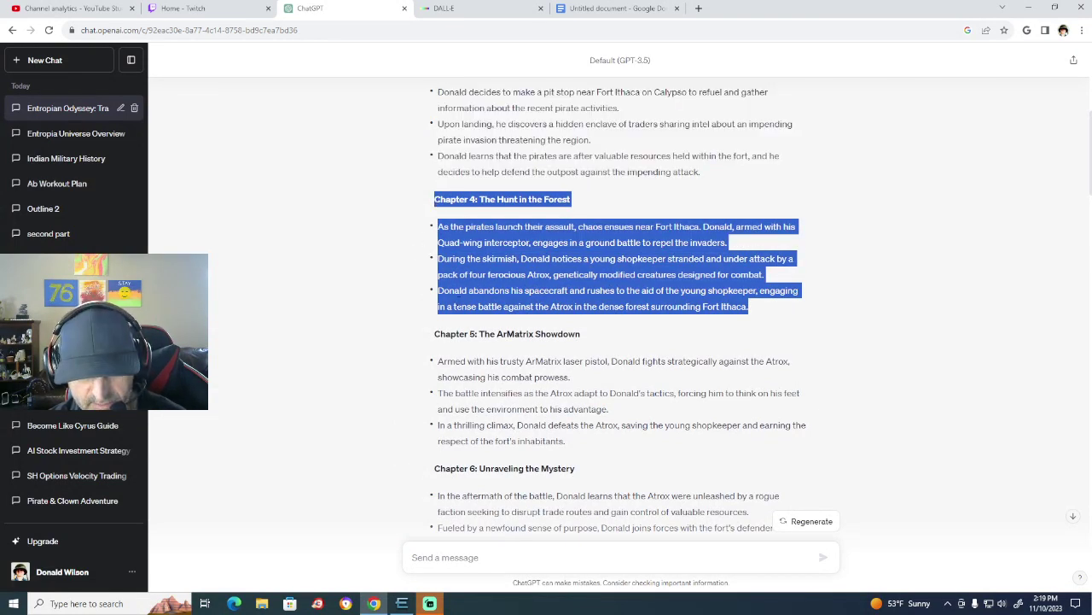
# Submit the prompt "white a sci fi chapter" followed by the copied Chapter 4 section.
pyautogui.scroll(-16, 500, 425)
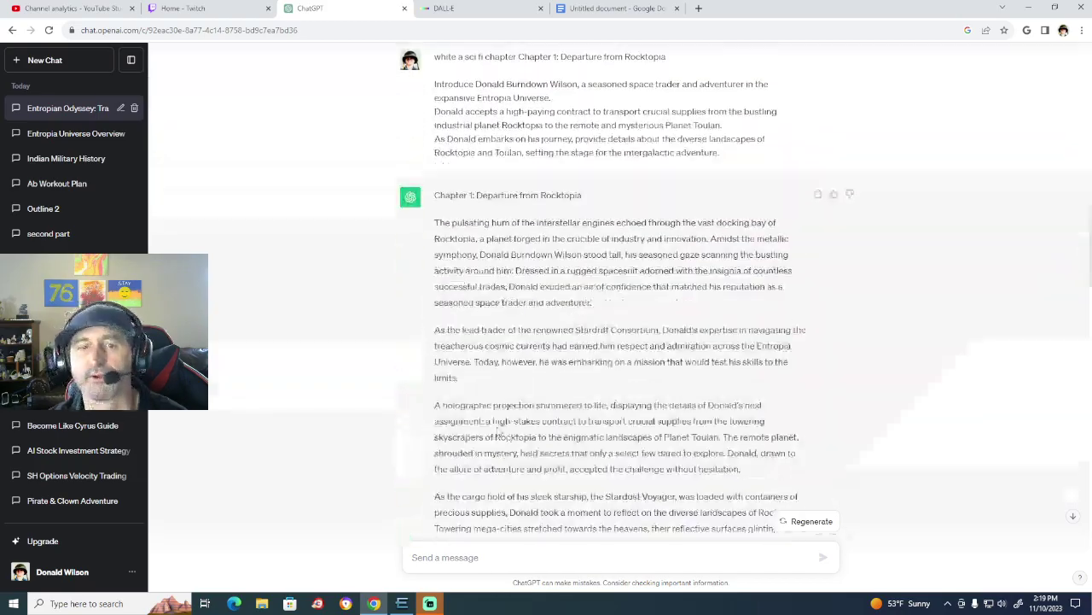
pyautogui.scroll(-15, 500, 429)
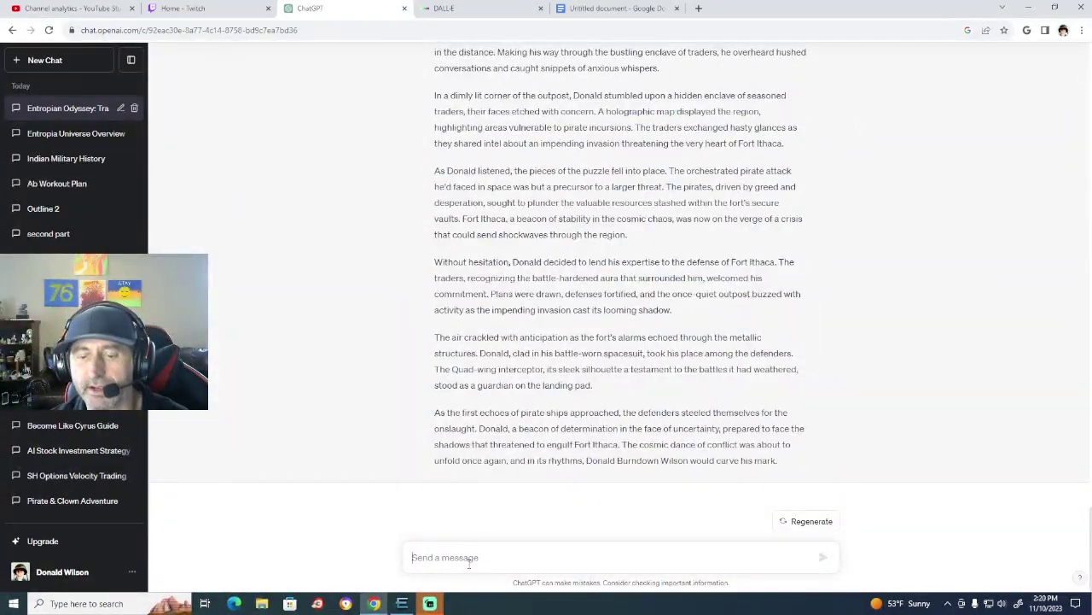
pyautogui.write('white a sci')
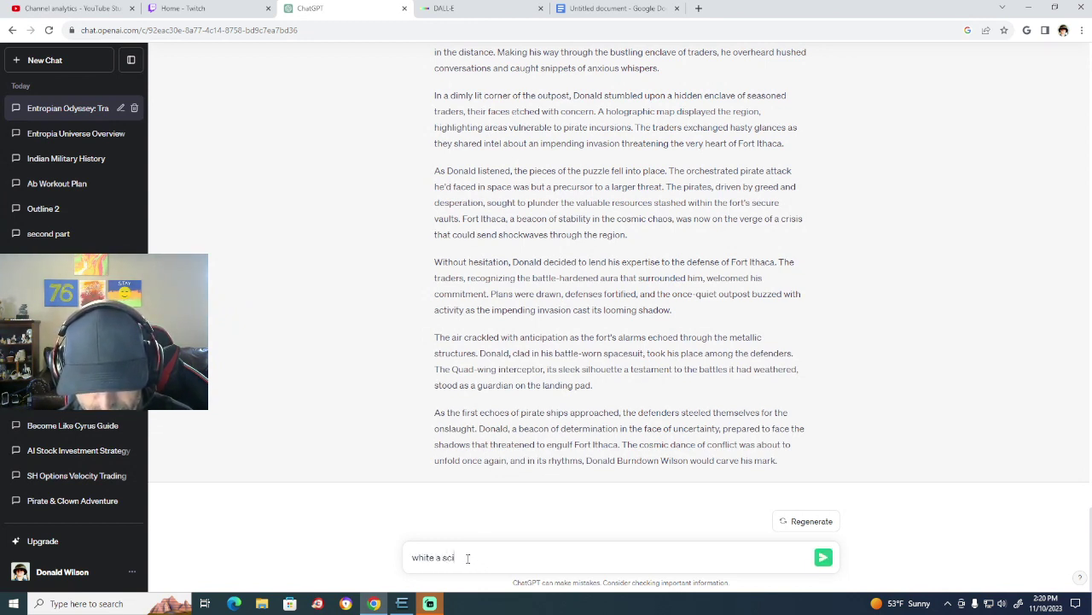
pyautogui.write(' fi chap')
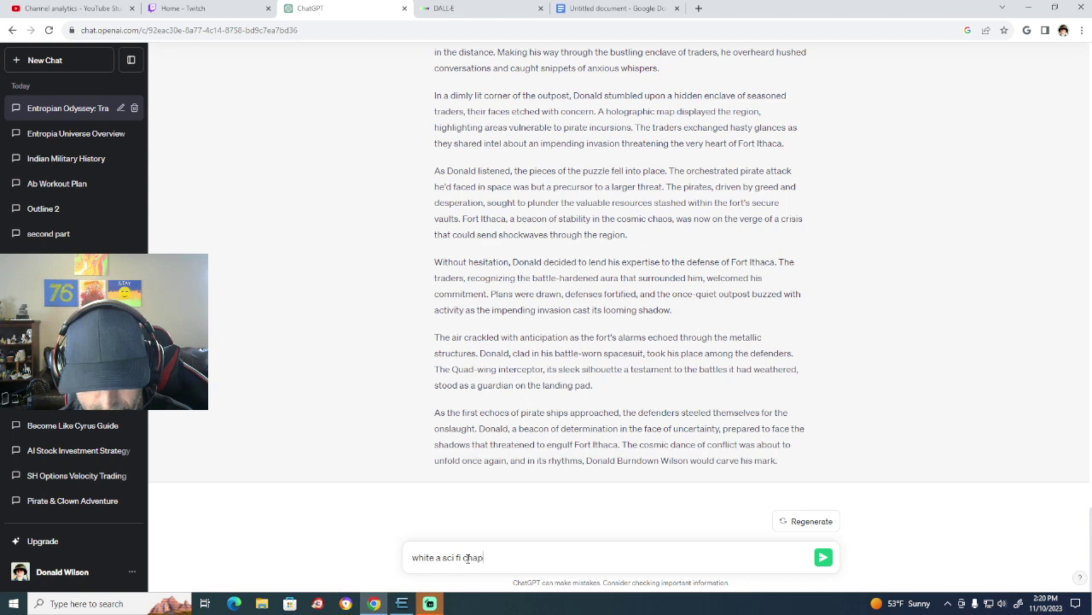
pyautogui.write('ter')
pyautogui.hotkey('ctrl', 'v')
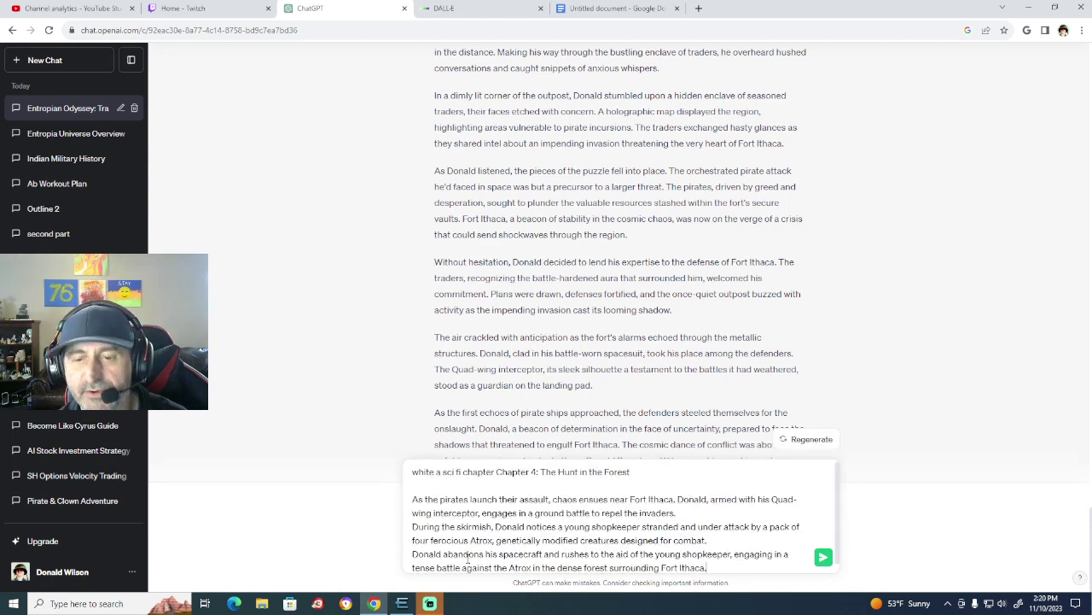
pyautogui.press('Return')
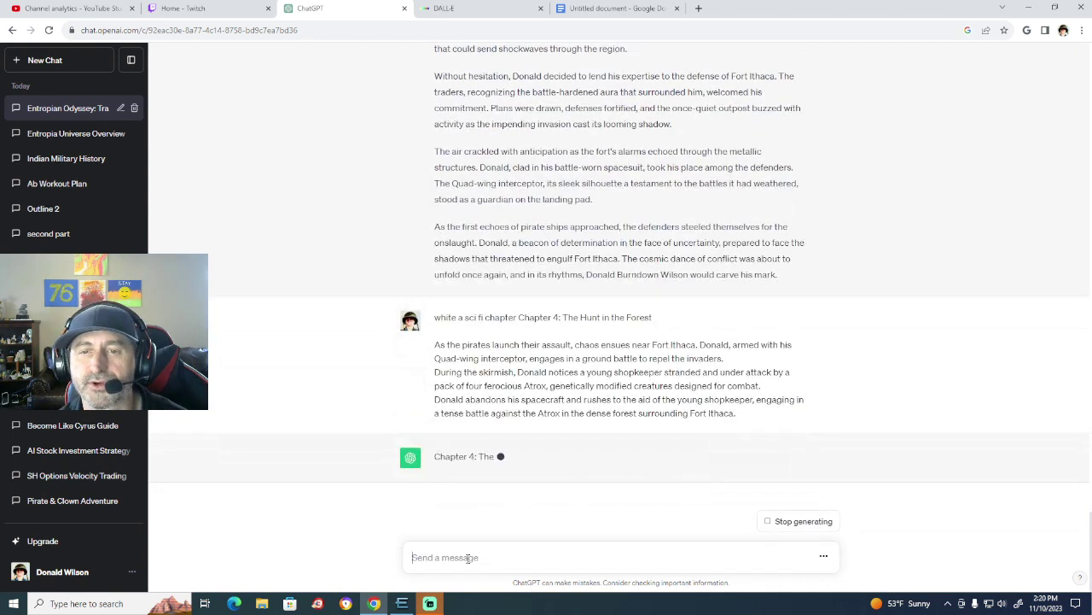
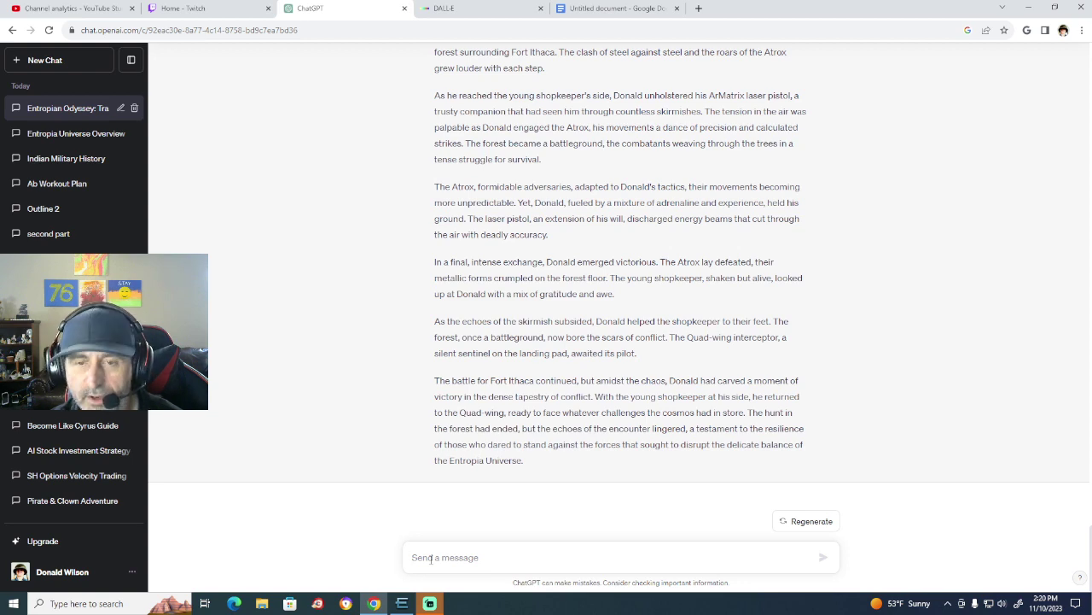
# Copy the heading and bullet points of "Chapter 5: The ArMatrix Showdown" from the book outline.
pyautogui.scroll(15, 510, 358)
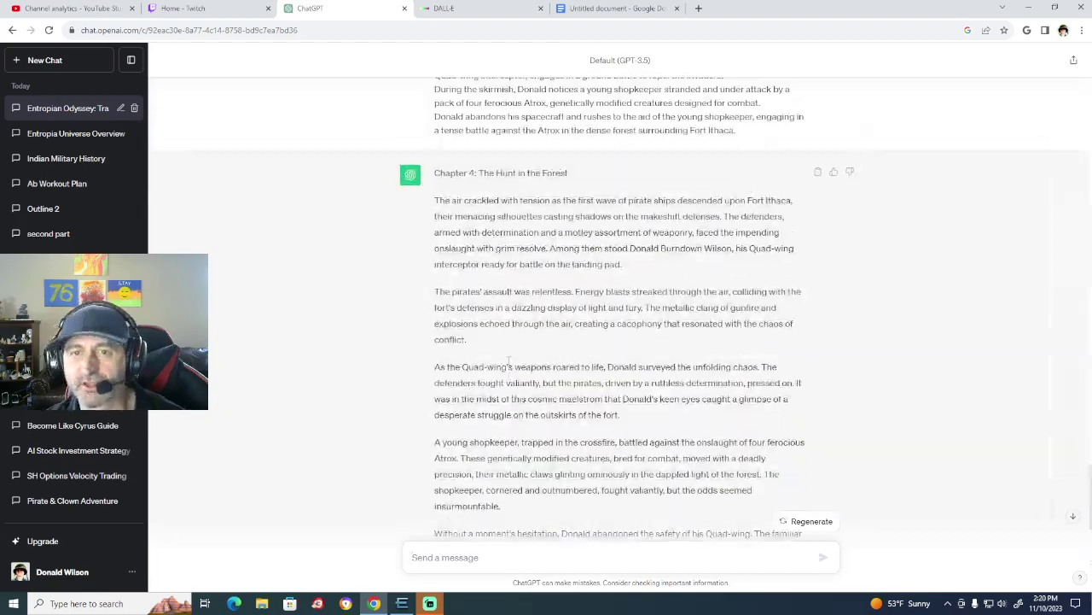
pyautogui.scroll(15, 509, 359)
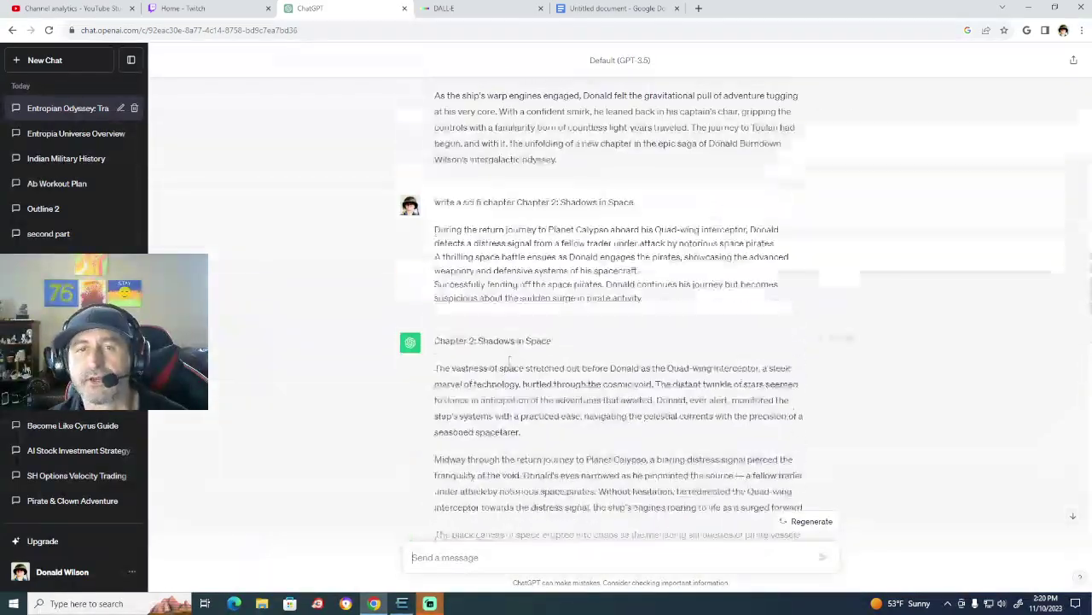
pyautogui.scroll(-15, 509, 361)
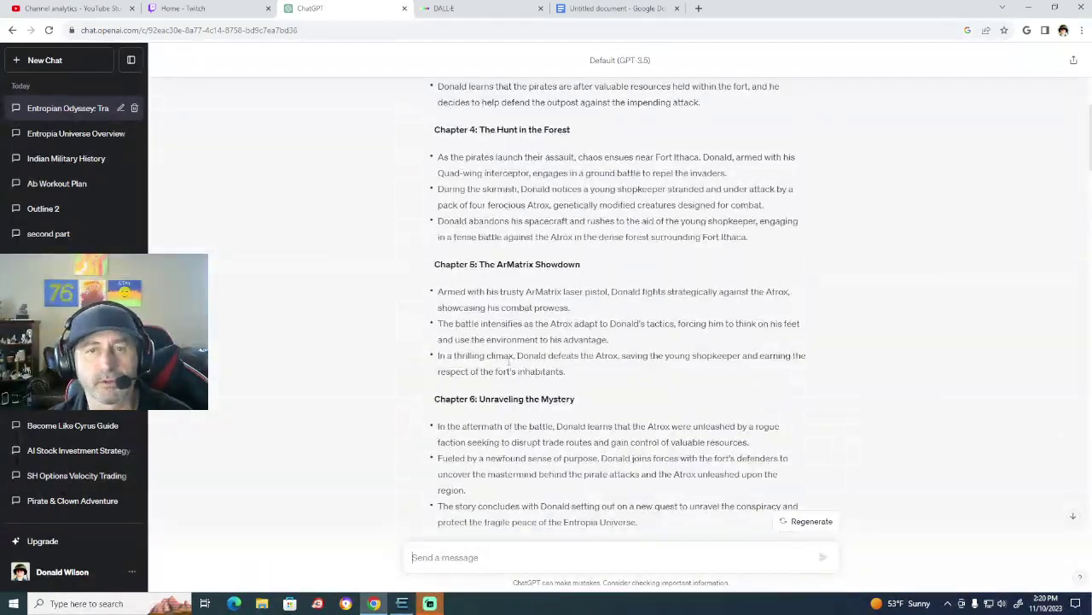
pyautogui.scroll(-15, 510, 361)
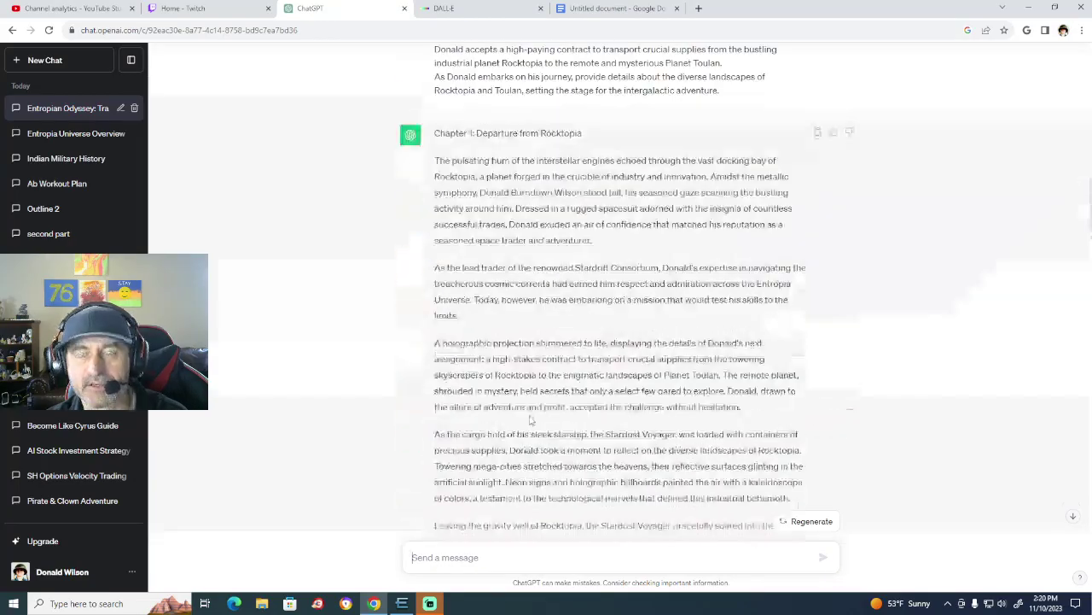
pyautogui.scroll(-15, 531, 420)
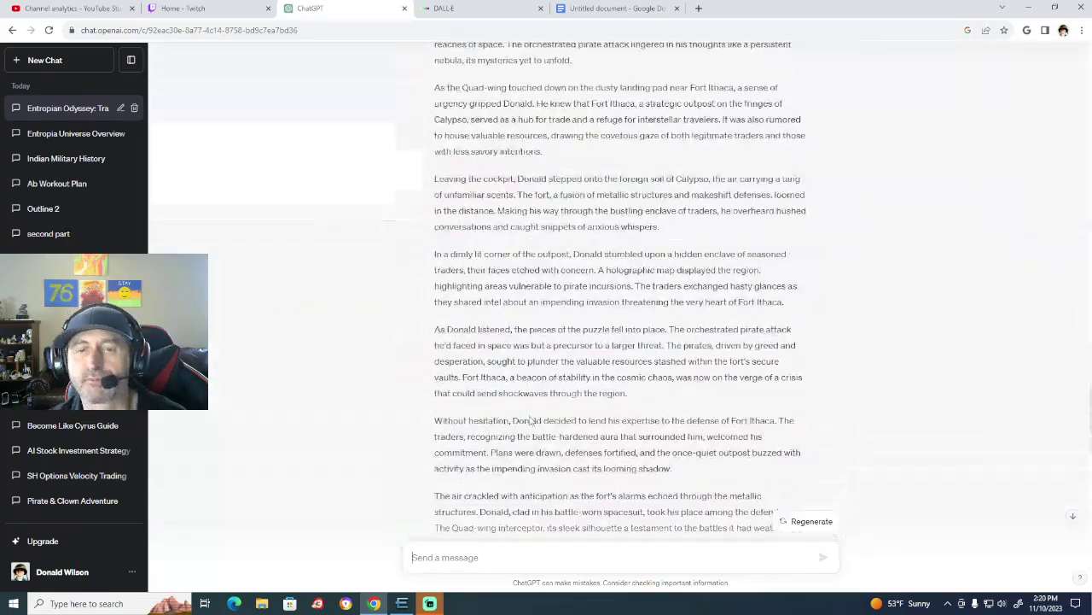
pyautogui.scroll(-7, 530, 415)
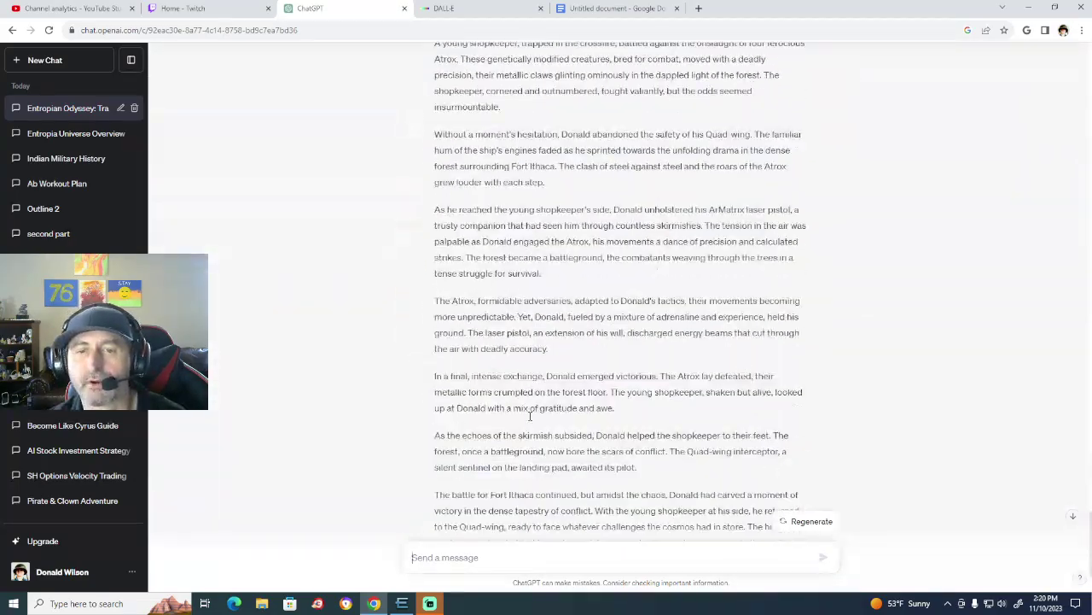
pyautogui.scroll(3, 530, 416)
pyautogui.scroll(15, 530, 415)
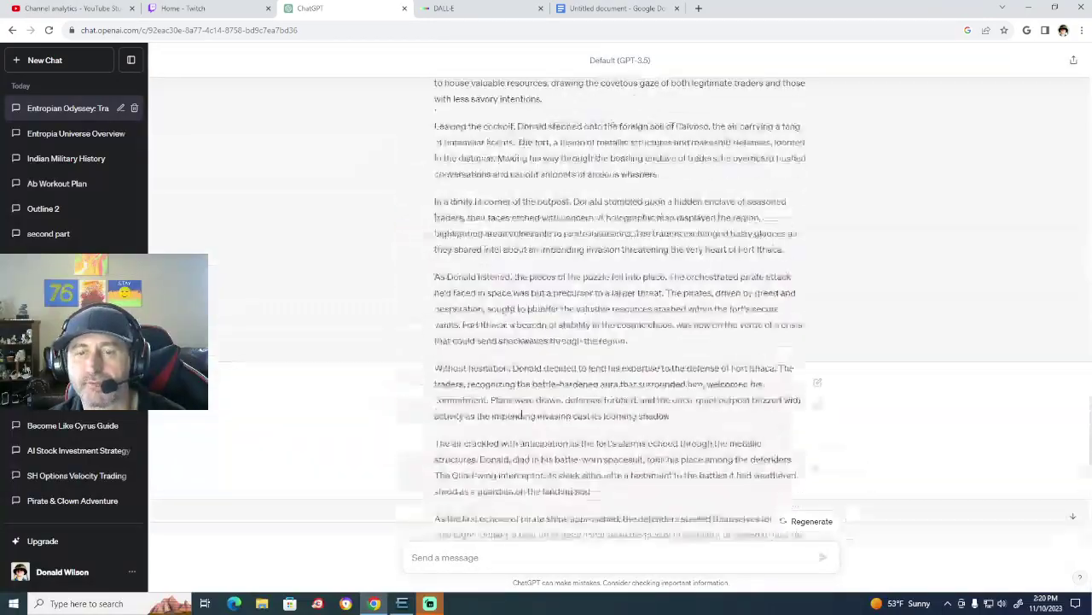
pyautogui.scroll(20, 519, 417)
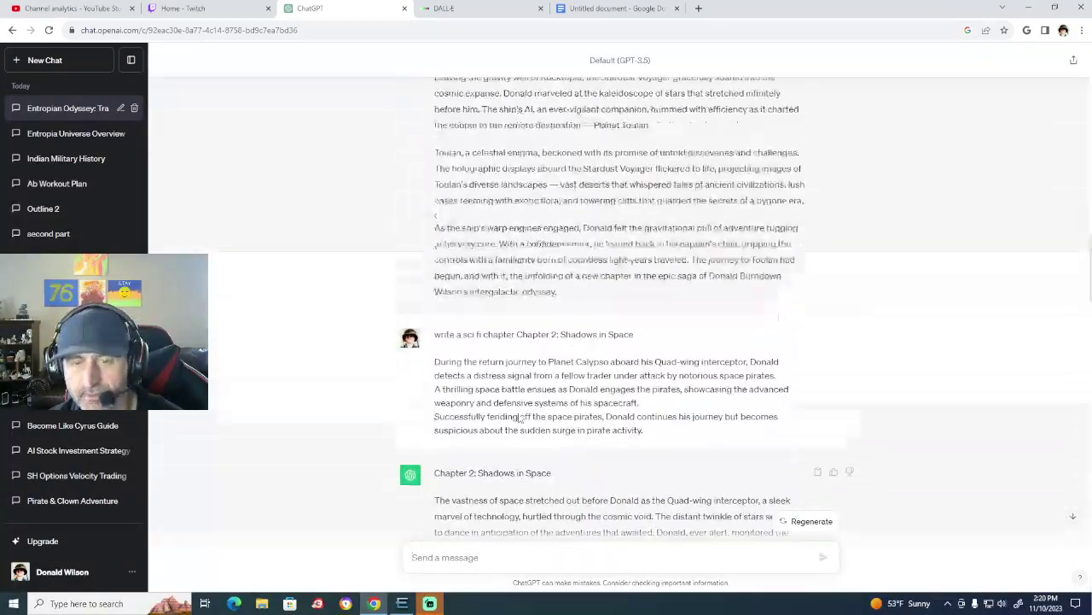
pyautogui.scroll(3, 518, 416)
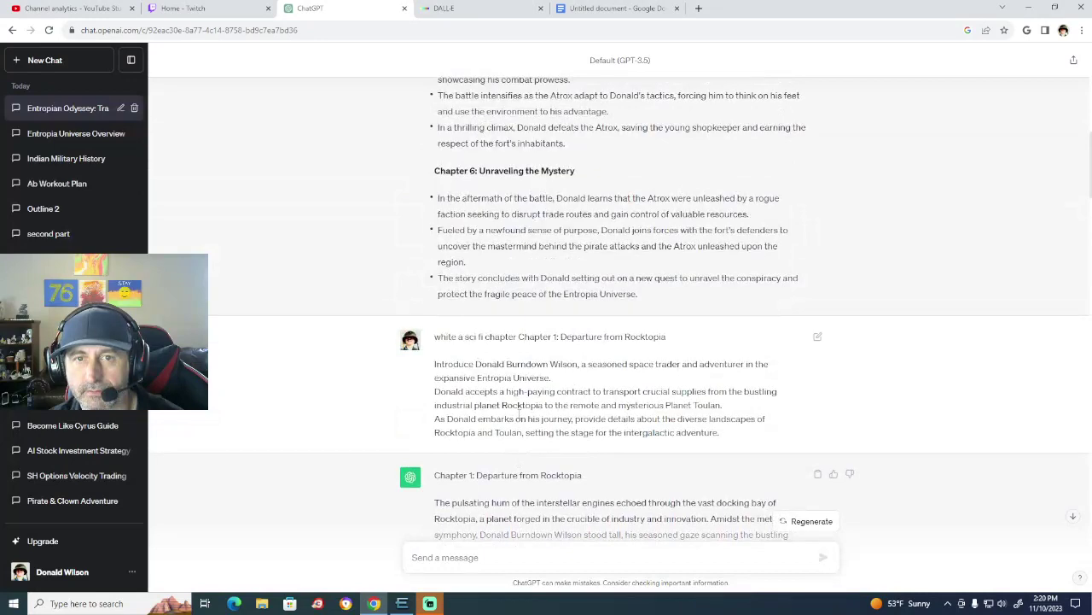
pyautogui.scroll(3, 518, 414)
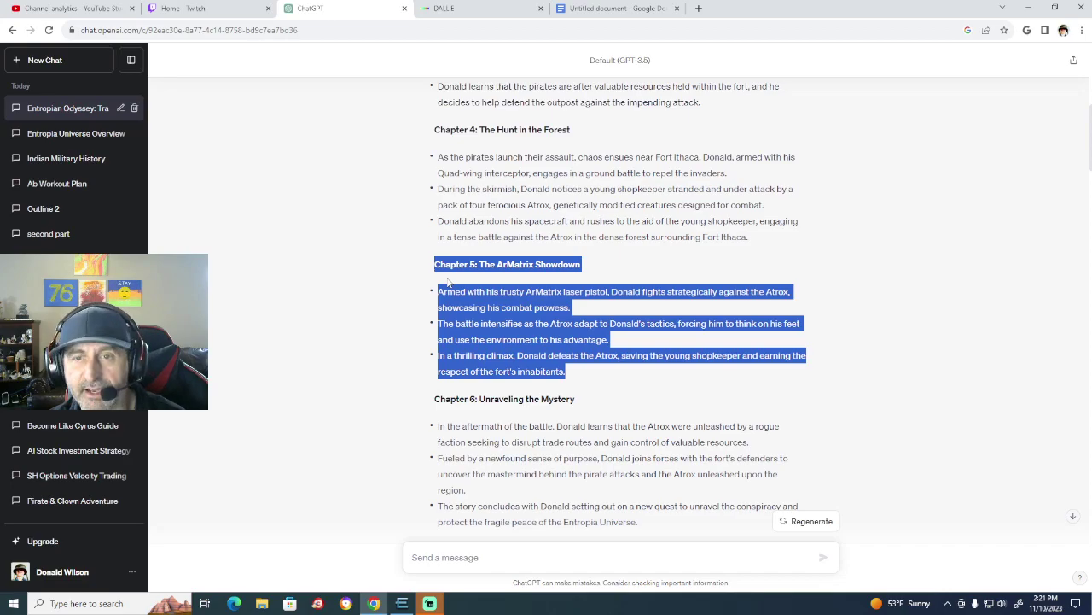
# Submit the prompt "write a sci fi chapter" followed by the copied Chapter 5 section.
pyautogui.scroll(-15, 489, 483)
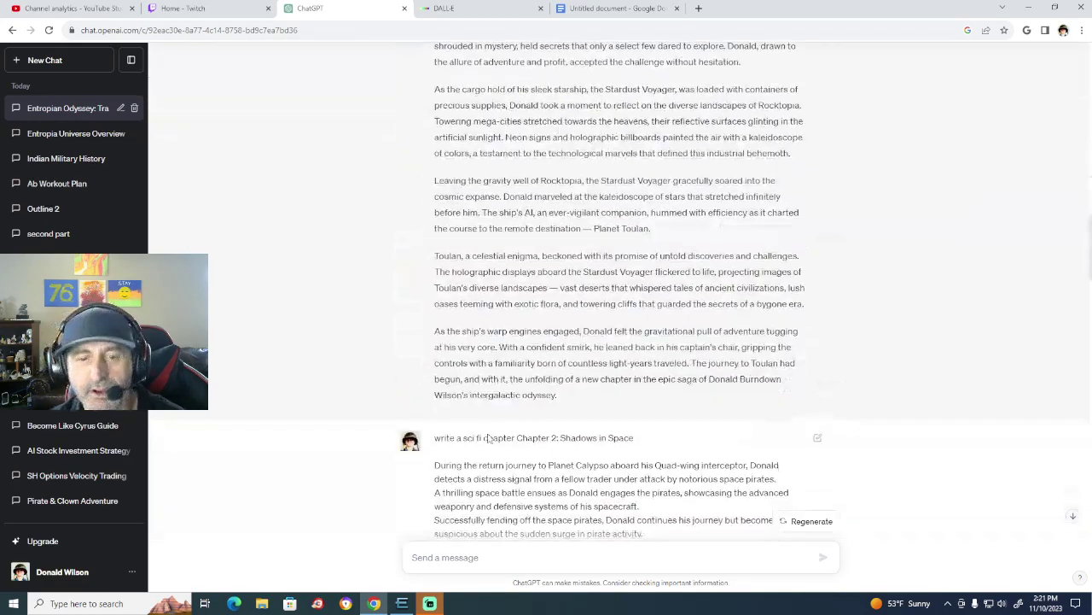
pyautogui.scroll(-15, 489, 483)
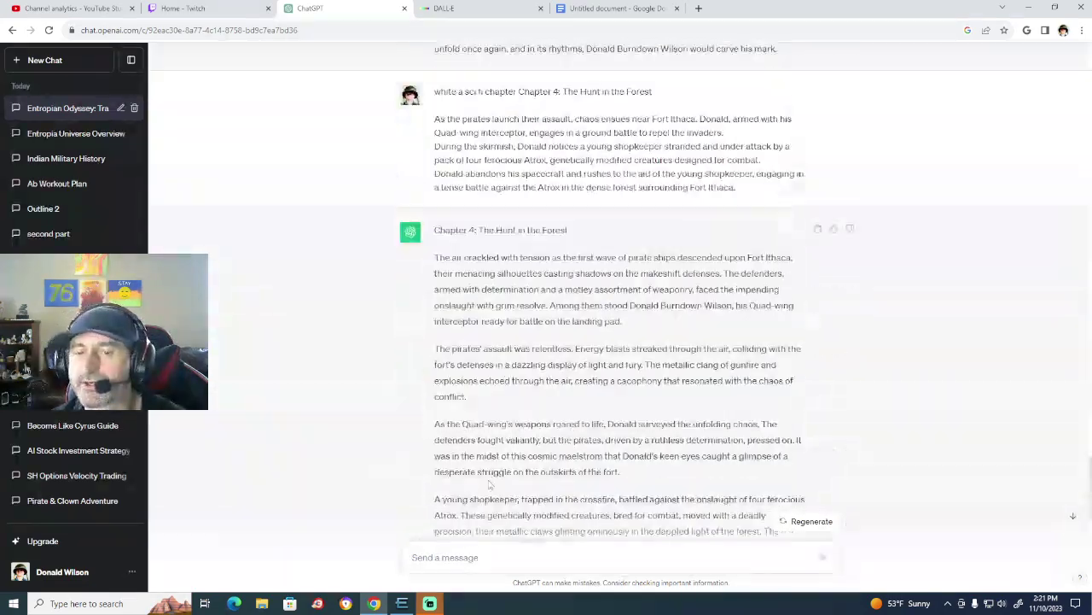
pyautogui.scroll(-1, 489, 483)
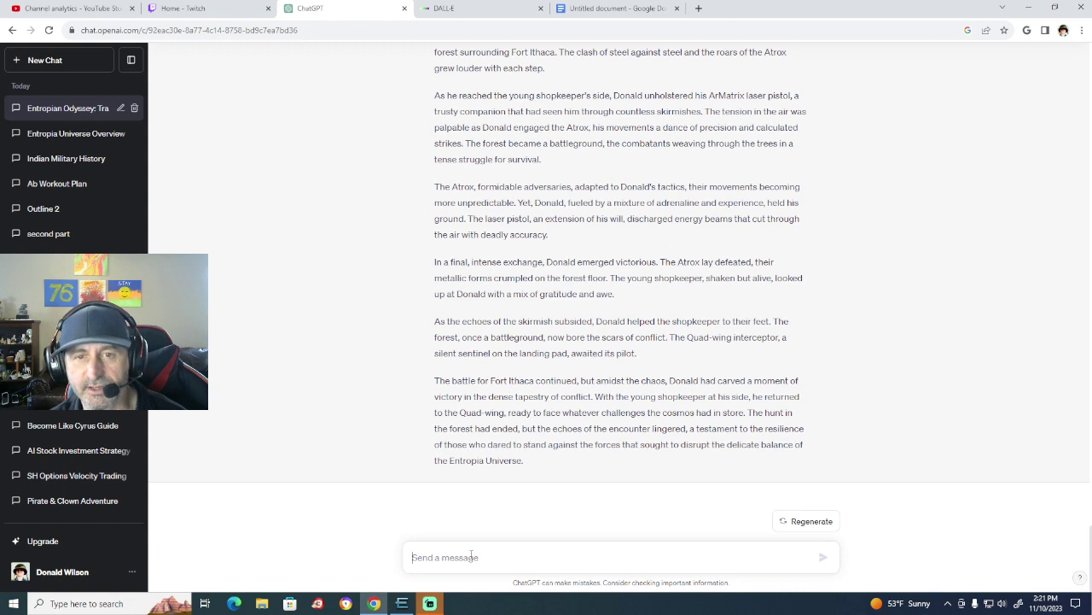
pyautogui.write('write a')
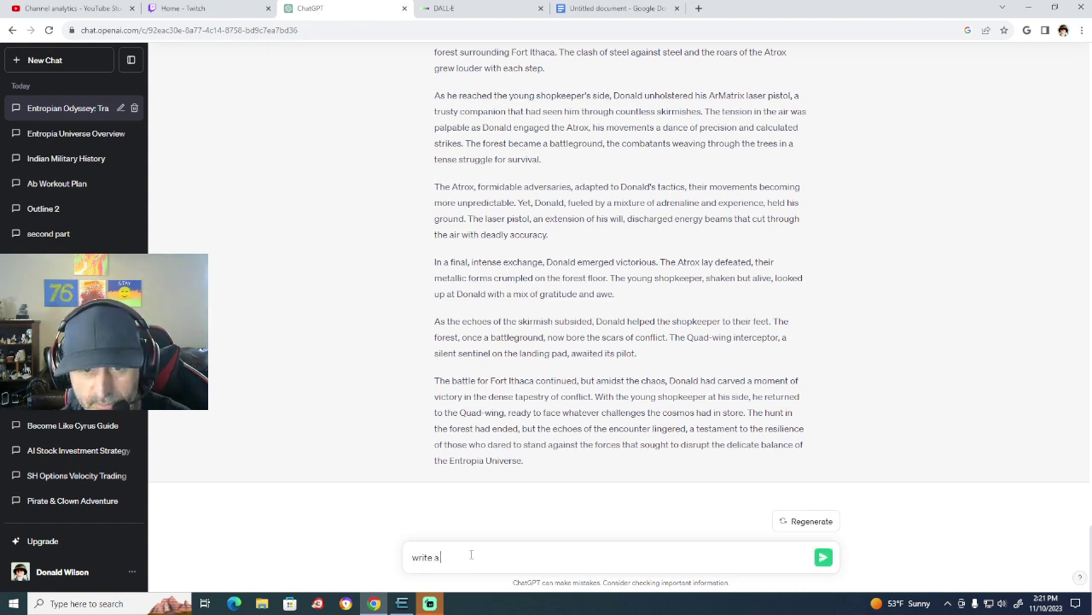
pyautogui.write(' sci fi')
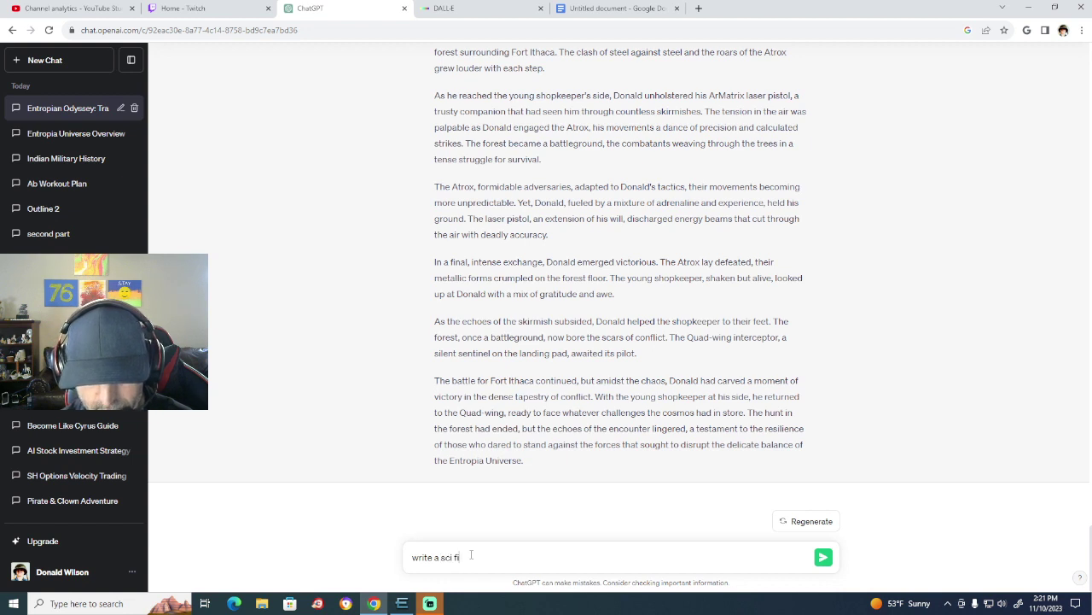
pyautogui.write(' chapet')
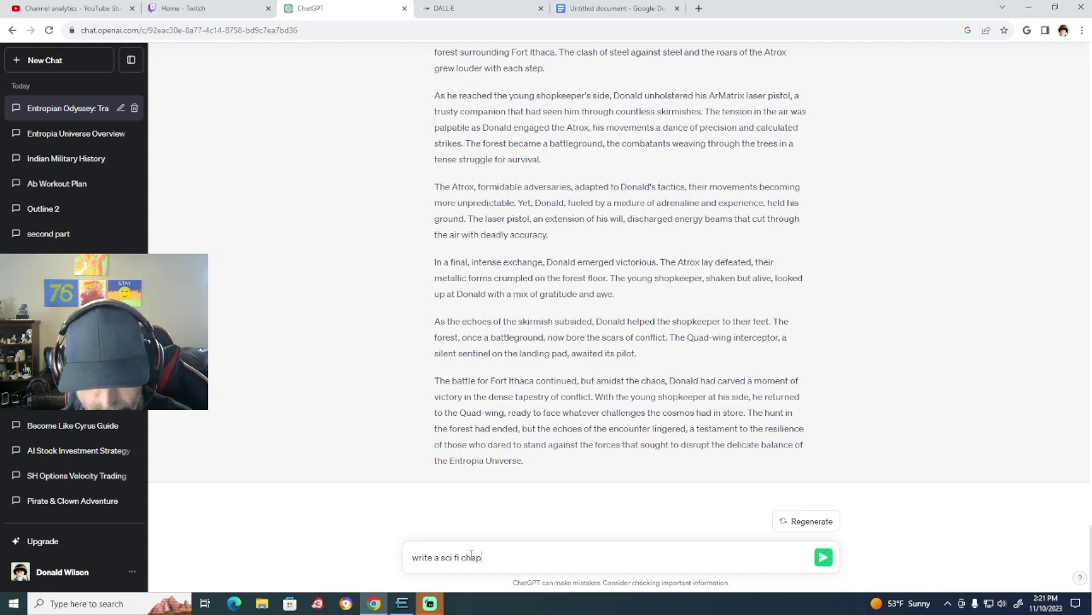
pyautogui.press('BackSpace')
pyautogui.press('BackSpace')
pyautogui.write('ter')
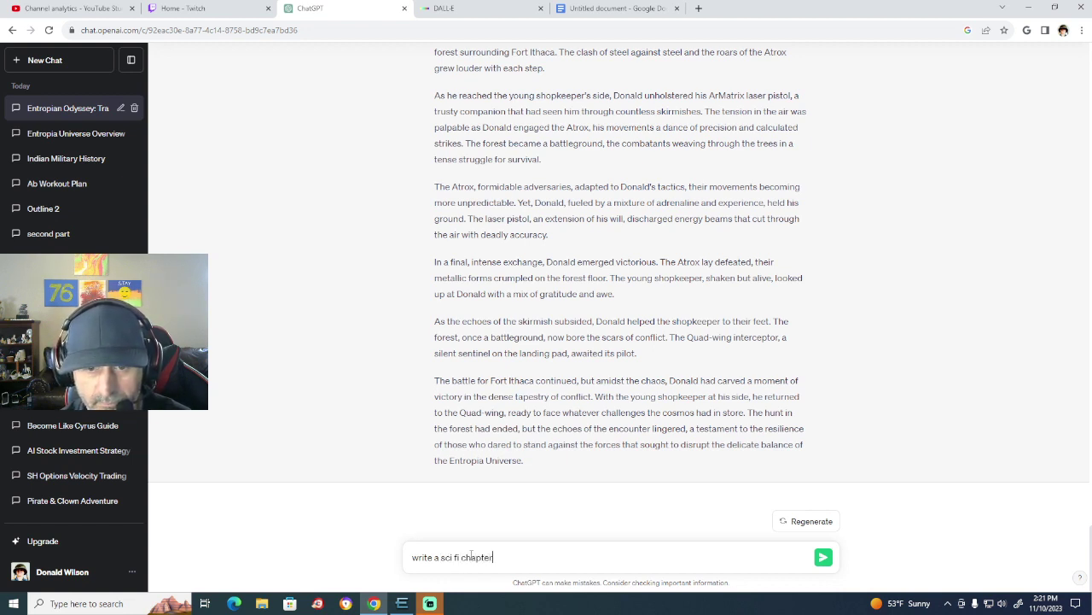
pyautogui.write("Chapter 5: The ArMatrix Showdown  Armed with his trusty ArMatrix laser pistol, Donald fights strategically against the Atrox, showcasing his combat prowess. The battle intensifies as the Atrox adapt to Donald's tactics, forcing him to think on his feet and use the environment to his advantage. In a thrilling climax, Donald defeats the Atrox, saving the young shopkeeper and earning the respect of the fort's inhabitants.")
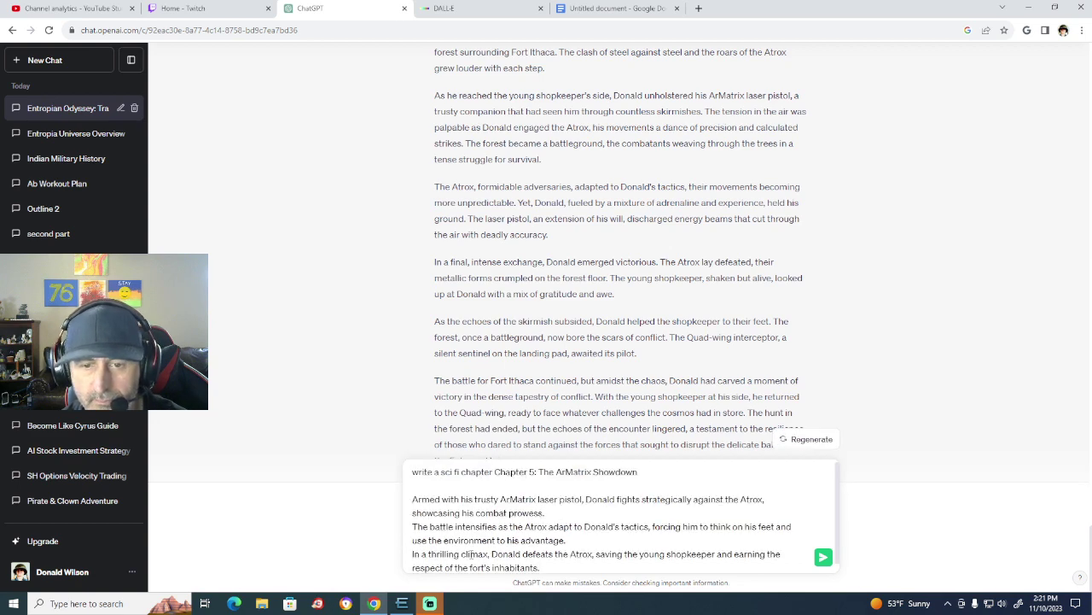
pyautogui.press('Return')
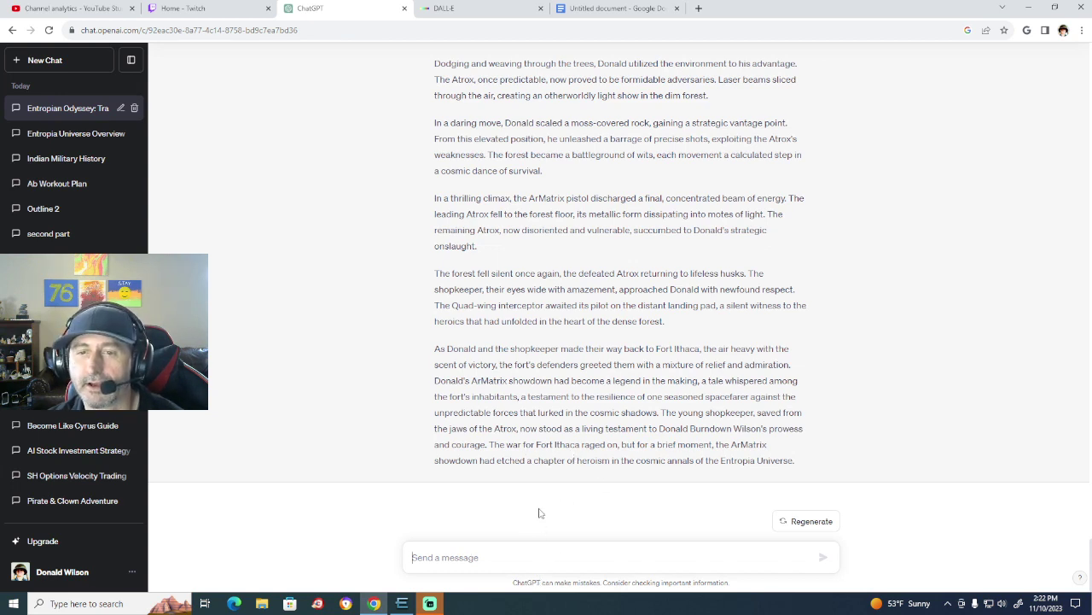
# Copy the heading and bullet points of "Chapter 6: Unraveling the Mystery" from the book outline.
pyautogui.scroll(3, 538, 478)
pyautogui.scroll(15, 536, 442)
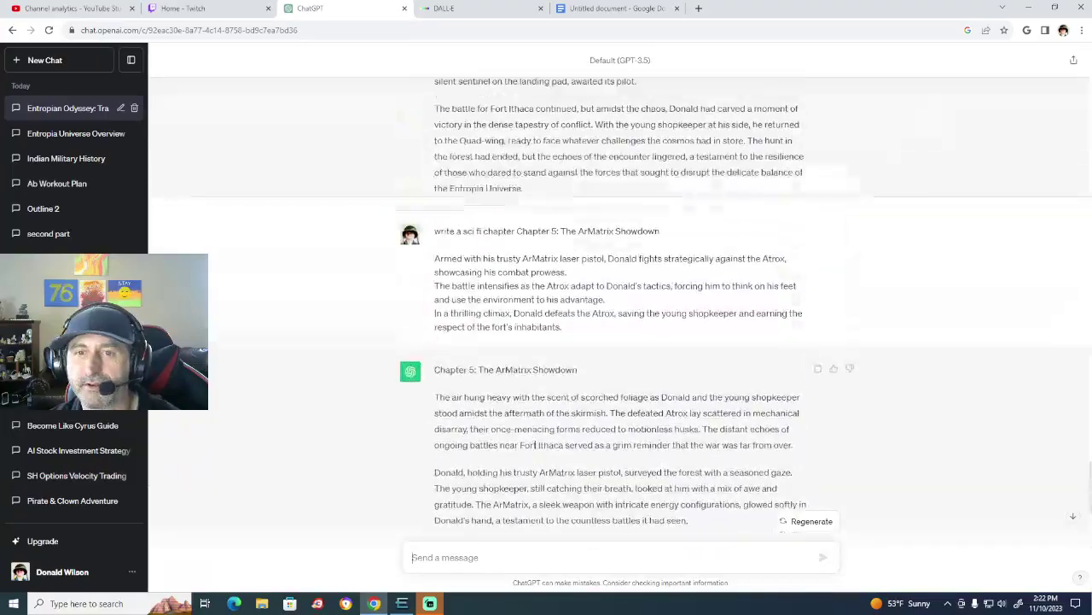
pyautogui.scroll(15, 619, 307)
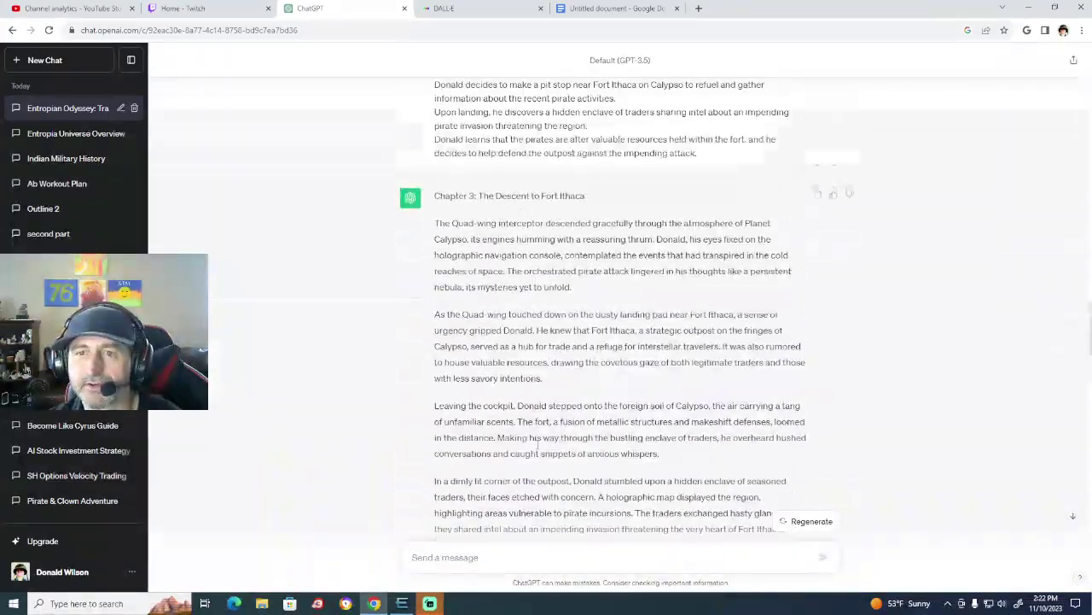
pyautogui.scroll(15, 538, 445)
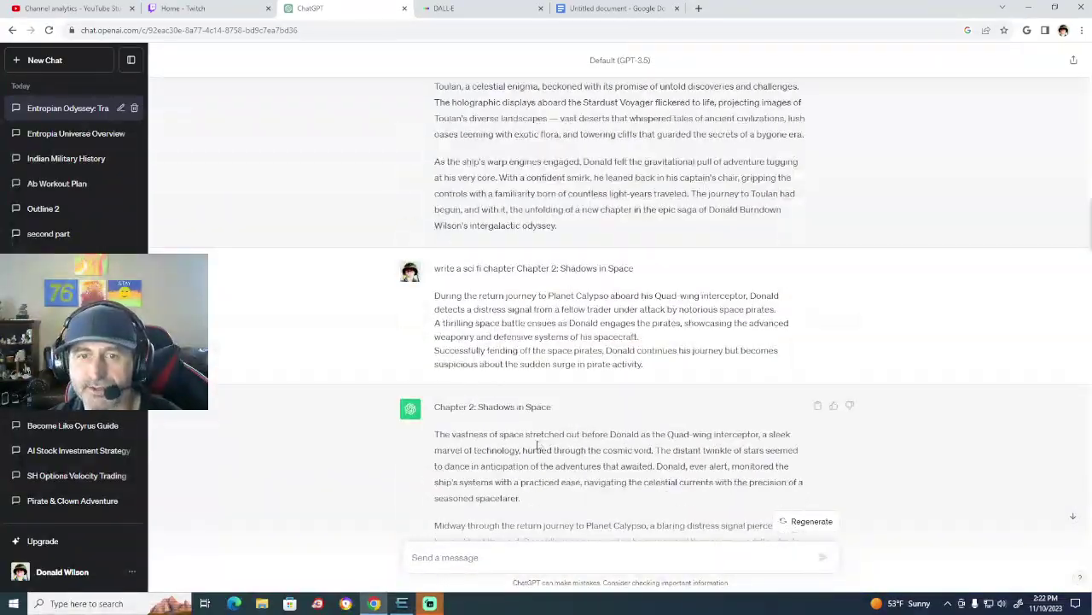
pyautogui.scroll(10, 537, 445)
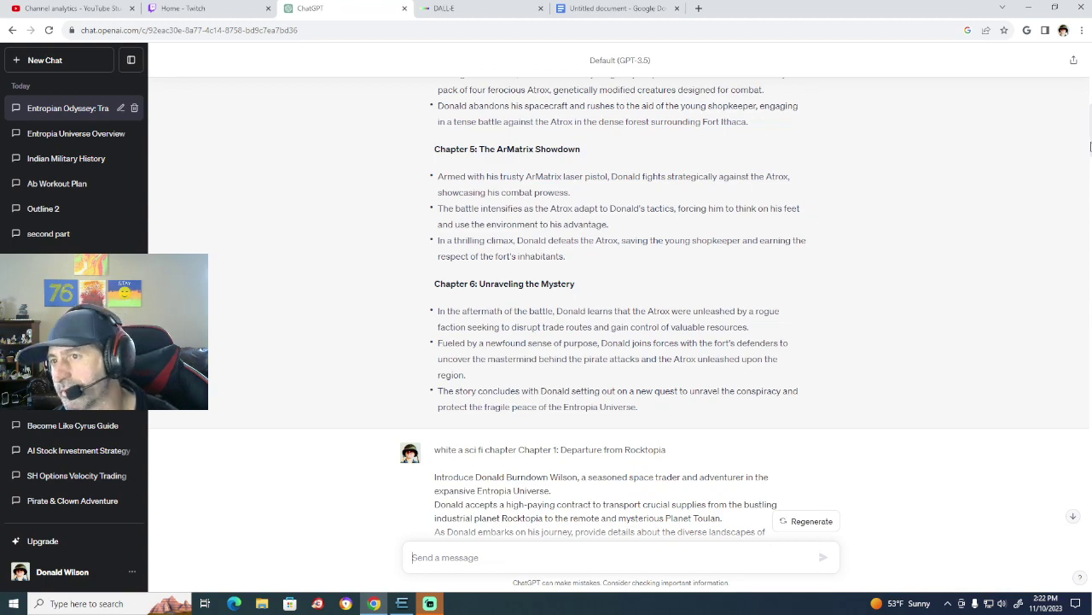
pyautogui.moveTo(1091, 136); pyautogui.dragTo(1034, 147)
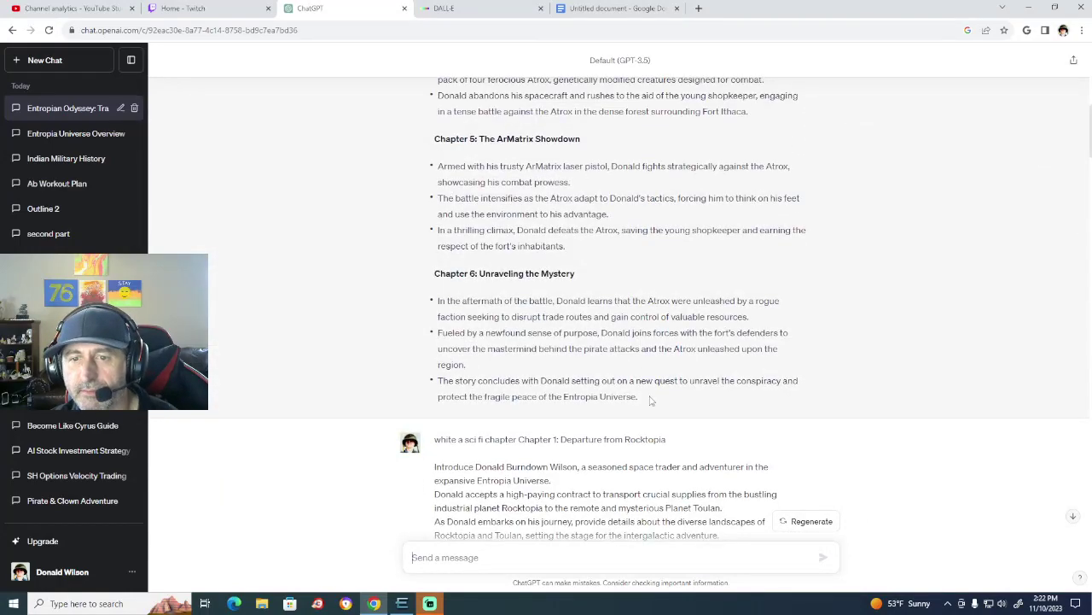
pyautogui.moveTo(653, 399); pyautogui.dragTo(433, 283)
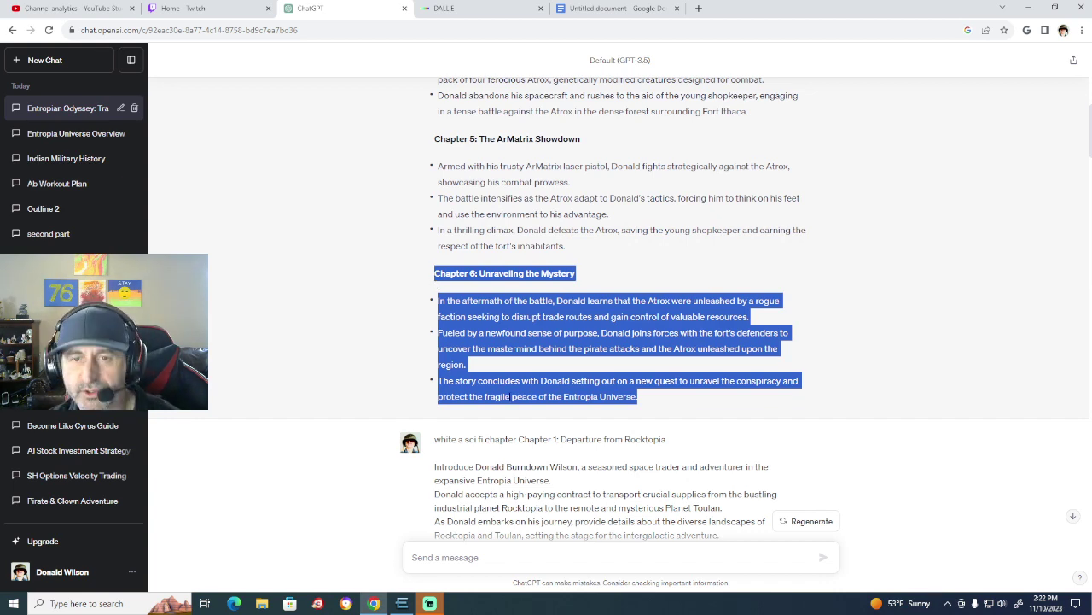
# Submit the prompt "write a sci fi chapter" followed by the copied Chapter 6 section.
pyautogui.scroll(-2, 869, 441)
pyautogui.scroll(-15, 868, 441)
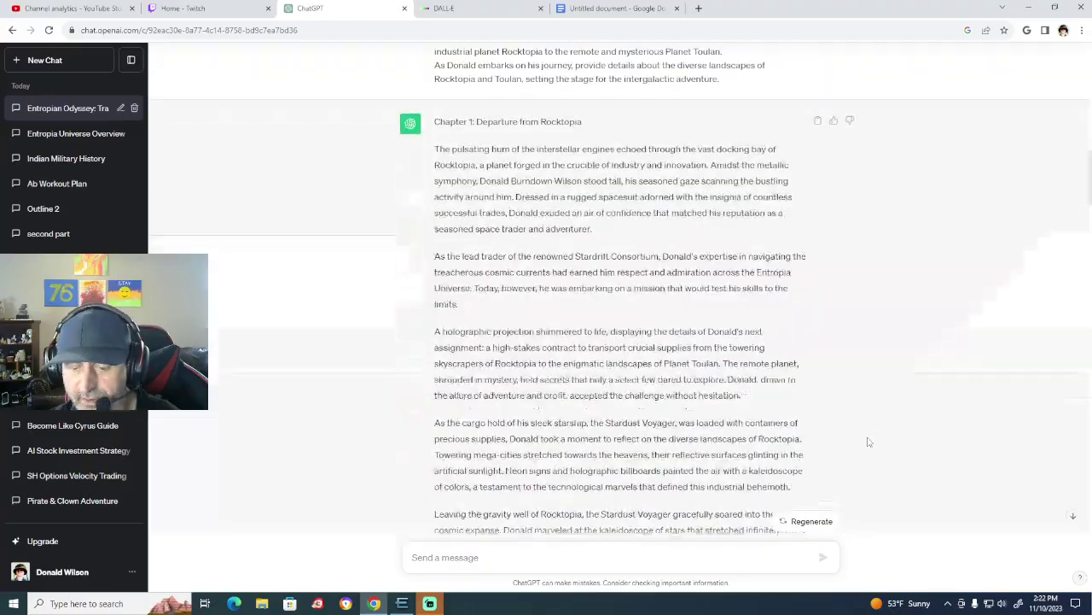
pyautogui.scroll(-15, 868, 441)
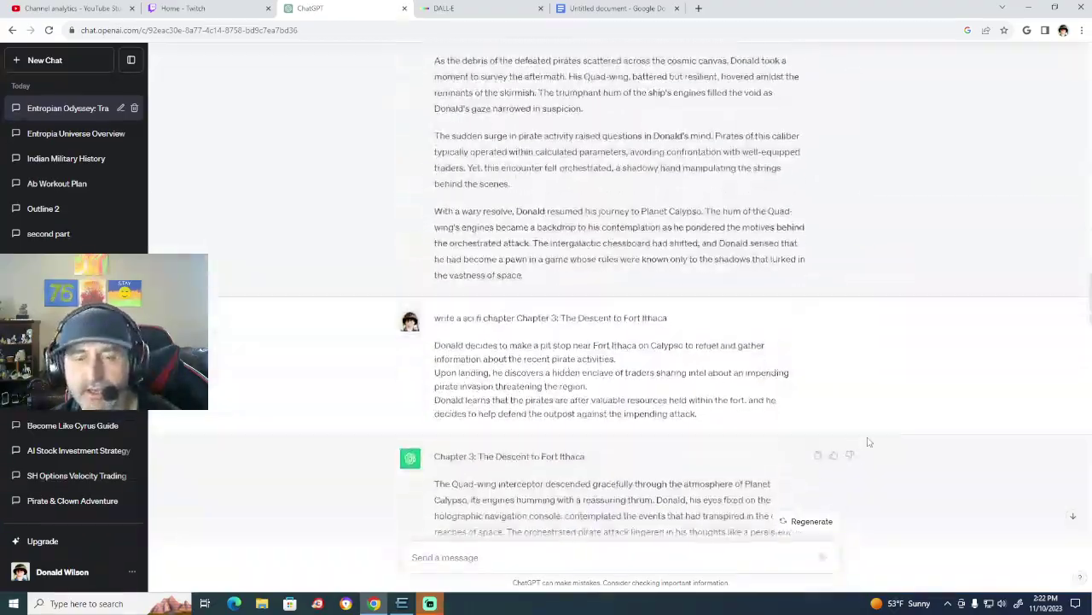
pyautogui.scroll(-15, 868, 442)
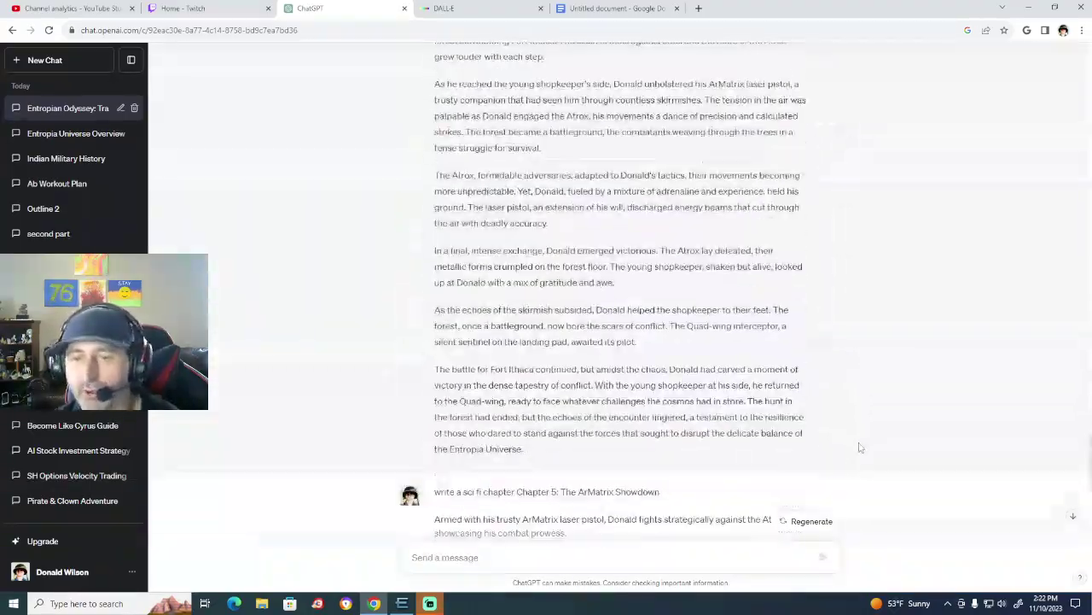
pyautogui.scroll(-1, 858, 447)
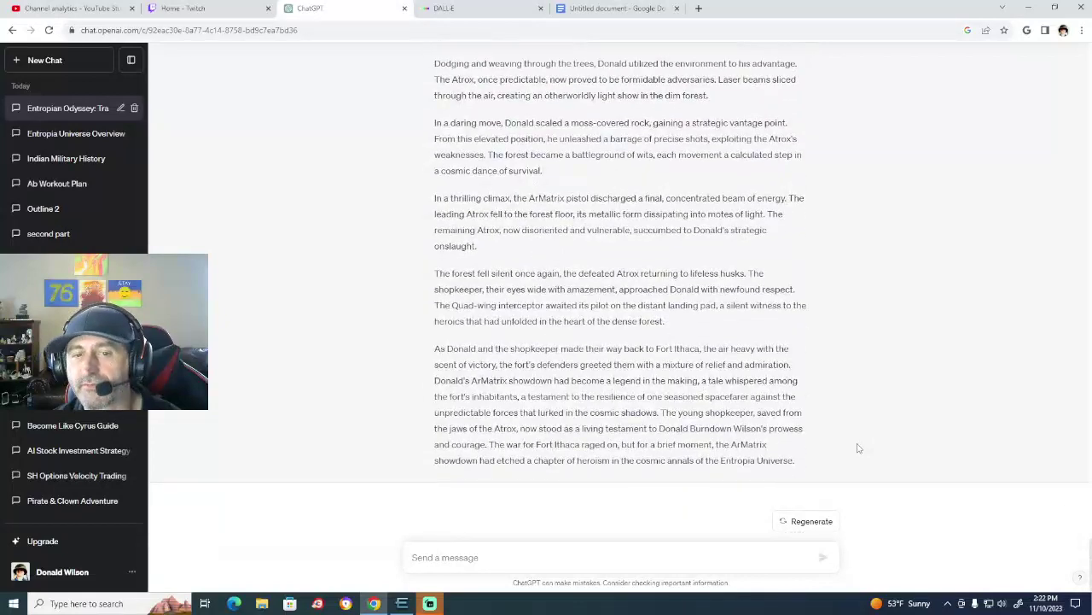
pyautogui.write('w')
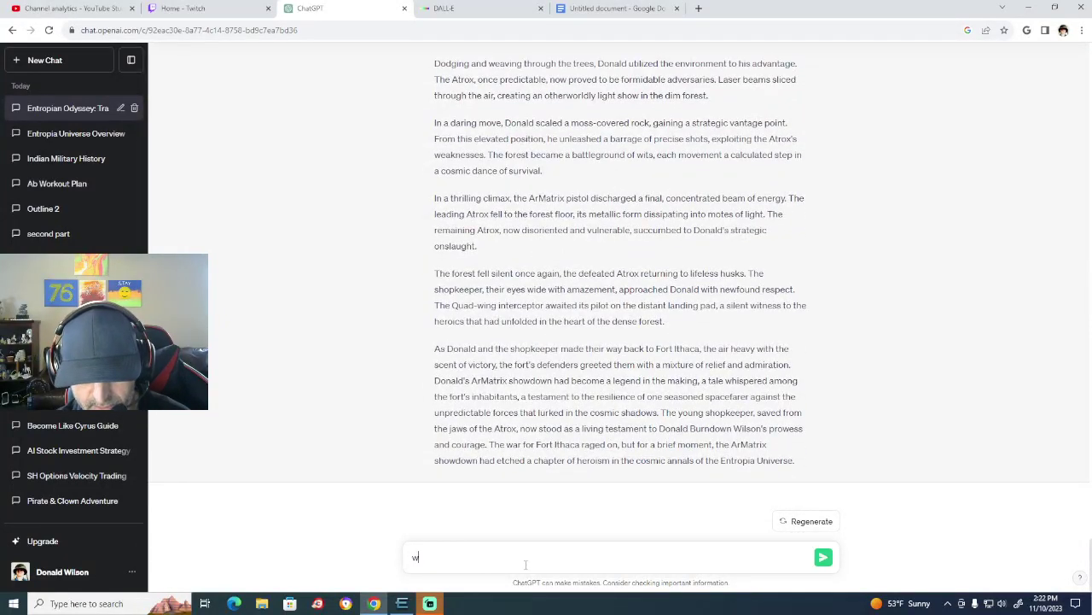
pyautogui.write('rite a ch')
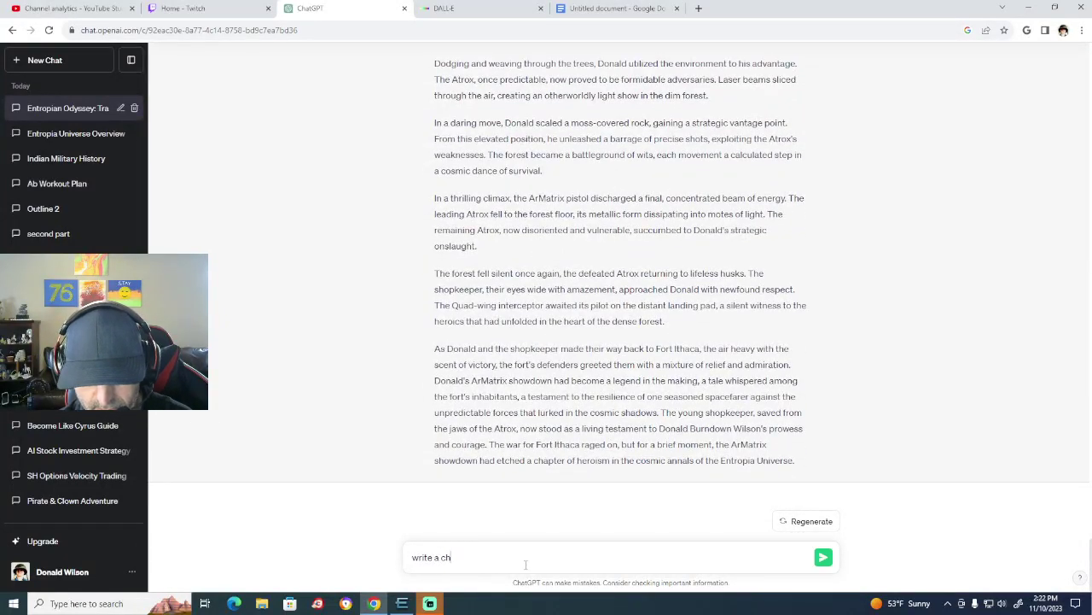
pyautogui.write('apter')
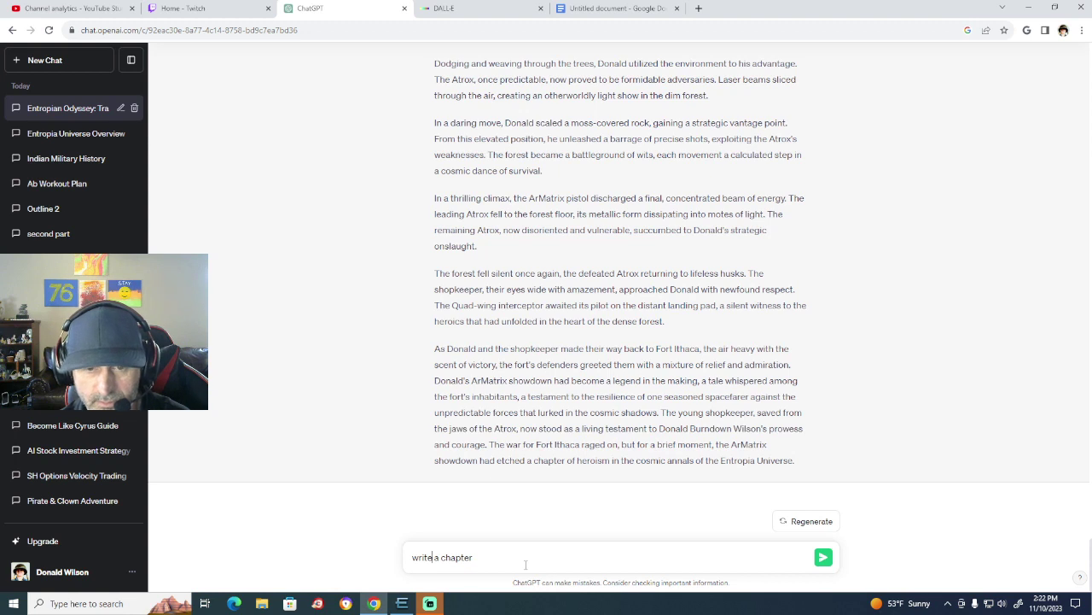
pyautogui.write('sci ')
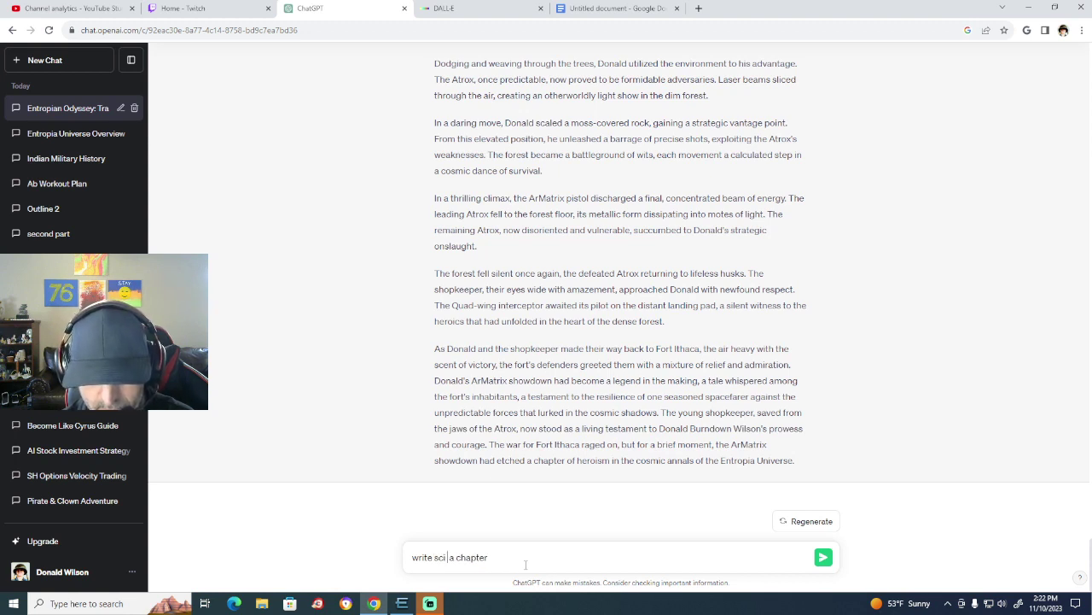
pyautogui.write('fi')
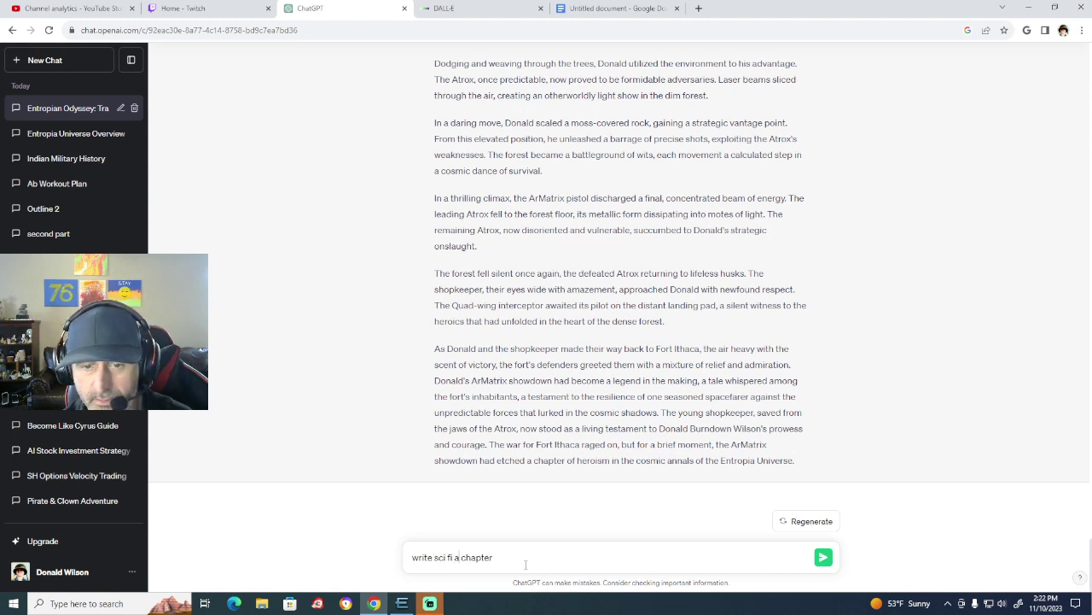
pyautogui.press('Delete')
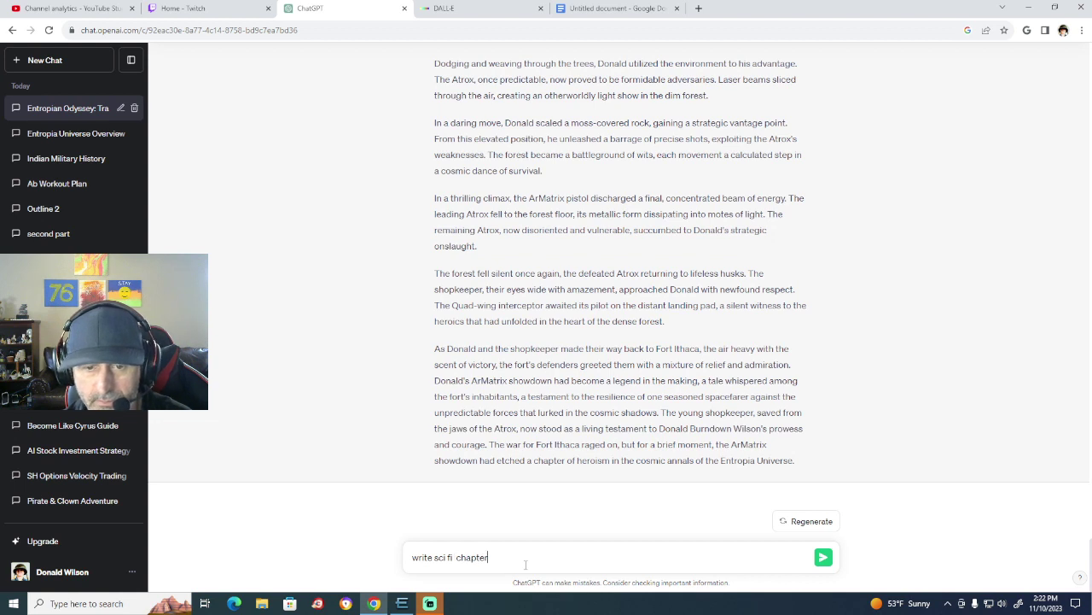
pyautogui.press('Left')
pyautogui.press('Left')
pyautogui.press('Left')
pyautogui.press('Left')
pyautogui.press('Left')
pyautogui.press('Left')
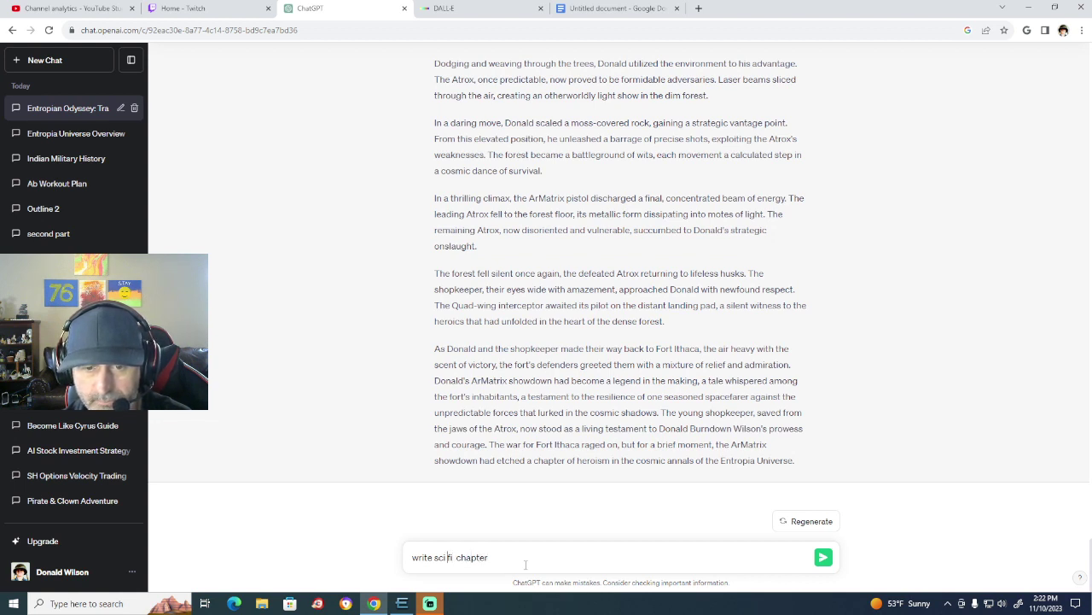
pyautogui.write('a')
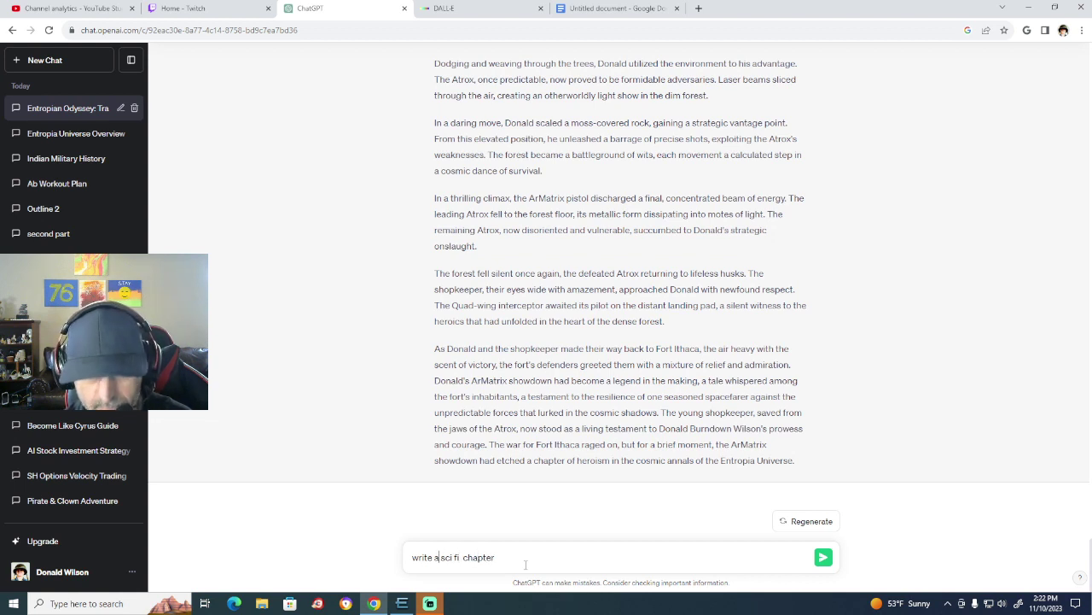
pyautogui.press('Right')
pyautogui.press('Right')
pyautogui.press('Right')
pyautogui.press('Right')
pyautogui.press('Right')
pyautogui.press('Right')
pyautogui.press('Right')
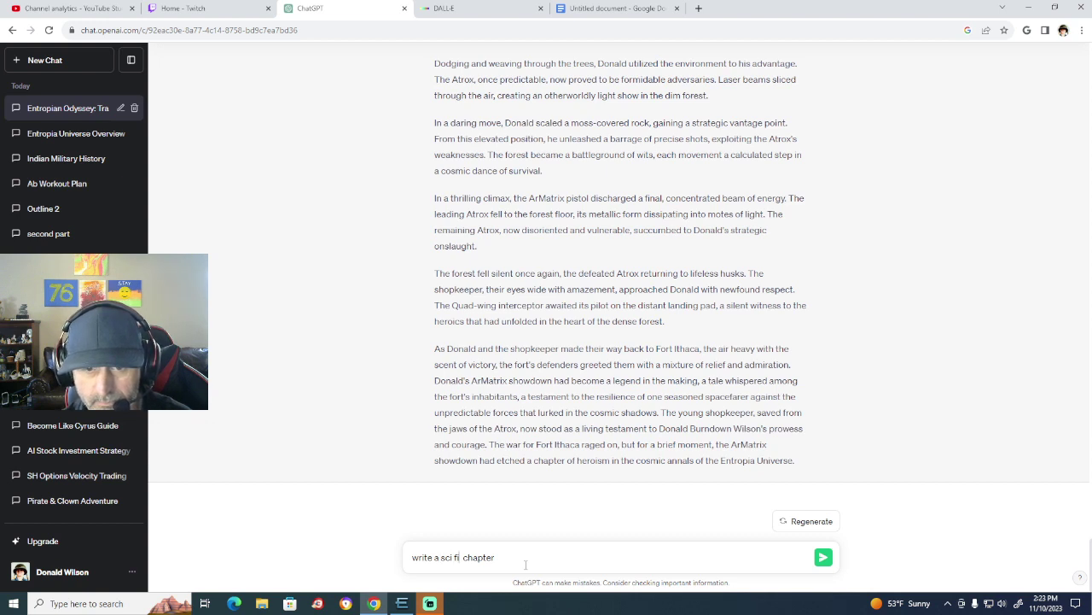
pyautogui.press('Right')
pyautogui.press('Right')
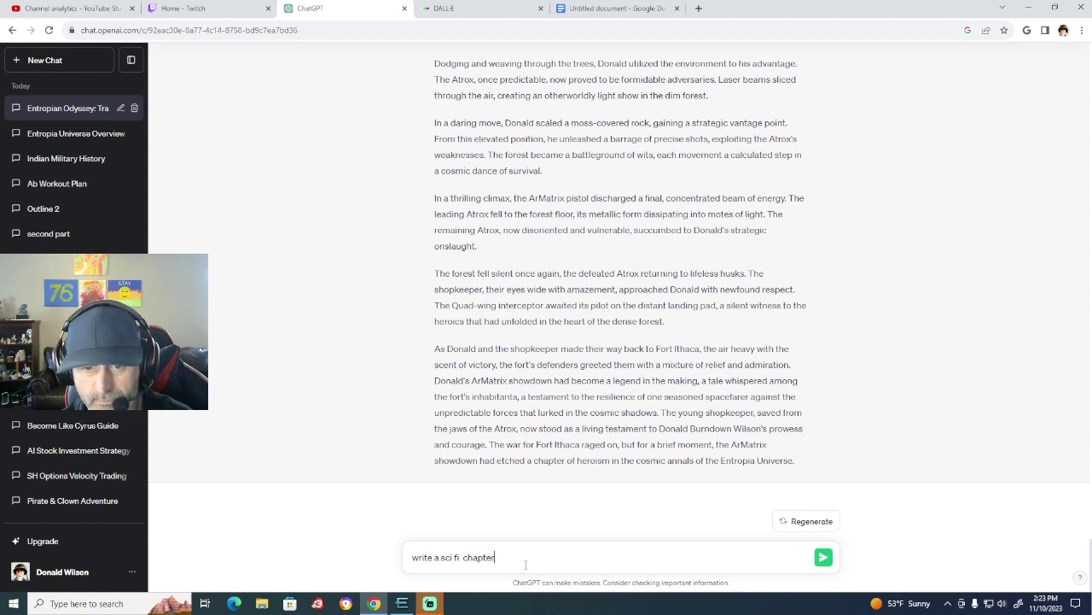
pyautogui.write("Chapter 6: Unraveling the Mystery  In the aftermath of the battle, Donald learns that the Atrox were unleashed by a rogue faction seeking to disrupt trade routes and gain control of valuable resources. Fueled by a newfound sense of purpose, Donald joins forces with the fort's defenders to uncover the mastermind behind the pirate attacks and the Atrox unleashed upon the region. The story concludes with Donald setting out on a new quest to unravel the conspiracy and protect the fragile peace of the Entropia Universe.")
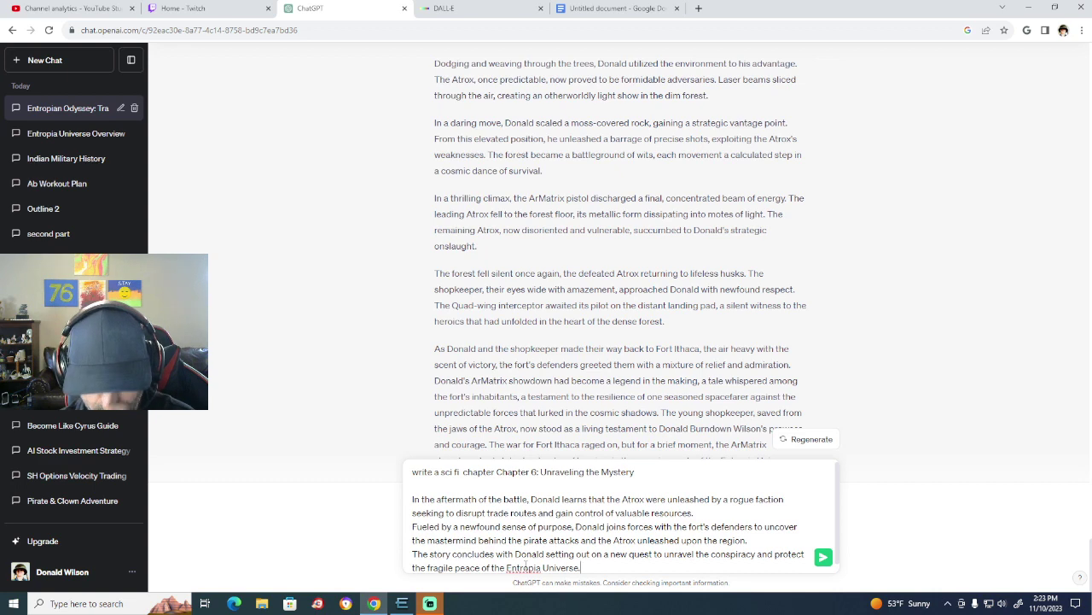
pyautogui.click(824, 557)
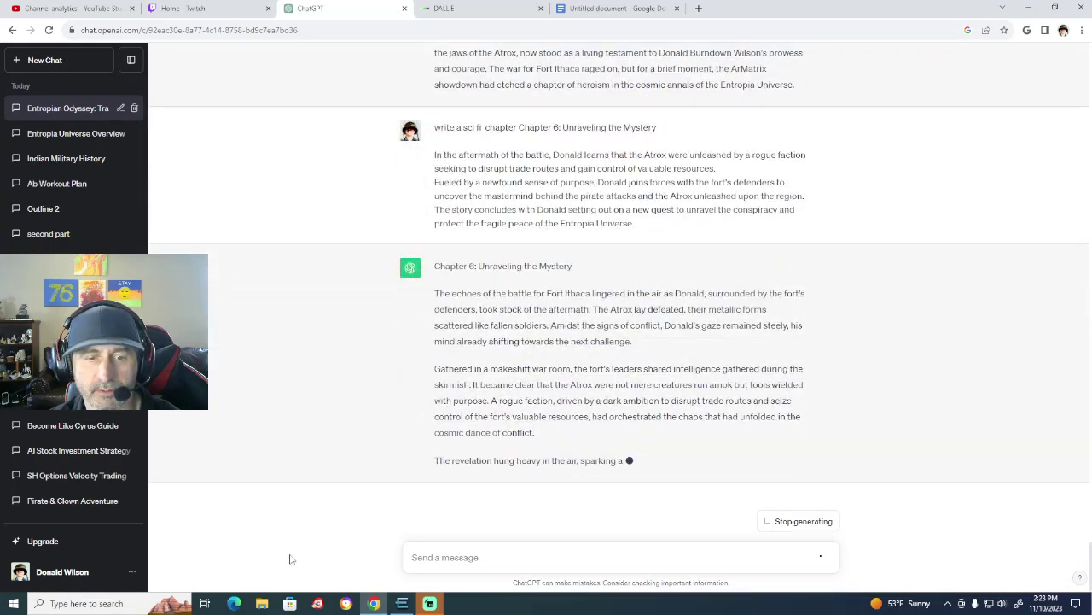
# Switch to File Explorer, view the recent picture "permision" showing the support chat, and close both the picture and File Explorer.
pyautogui.click(260, 606)
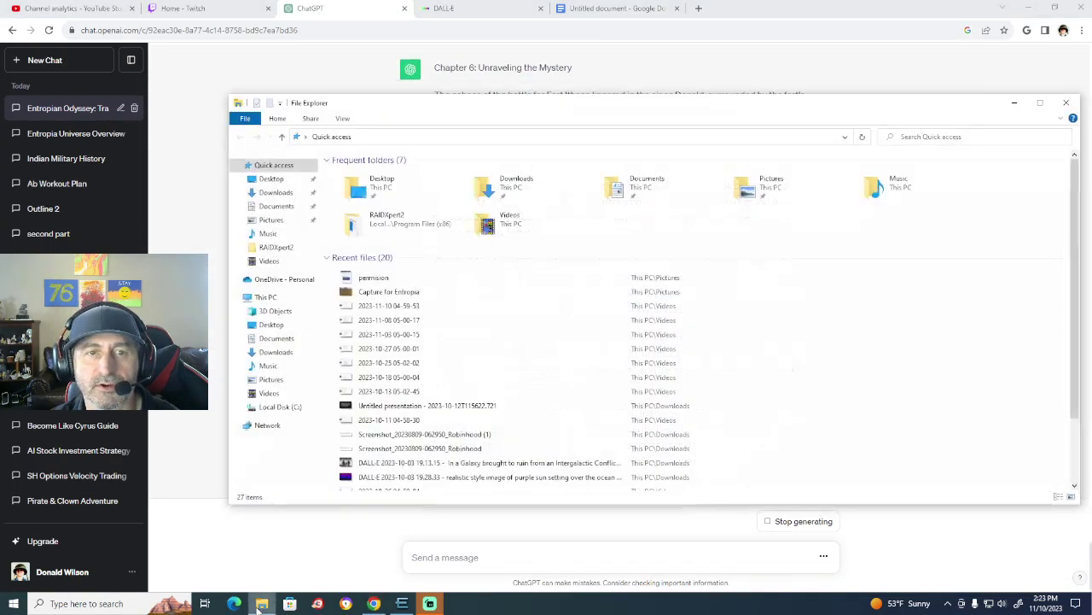
pyautogui.click(388, 281)
pyautogui.doubleClick(388, 280)
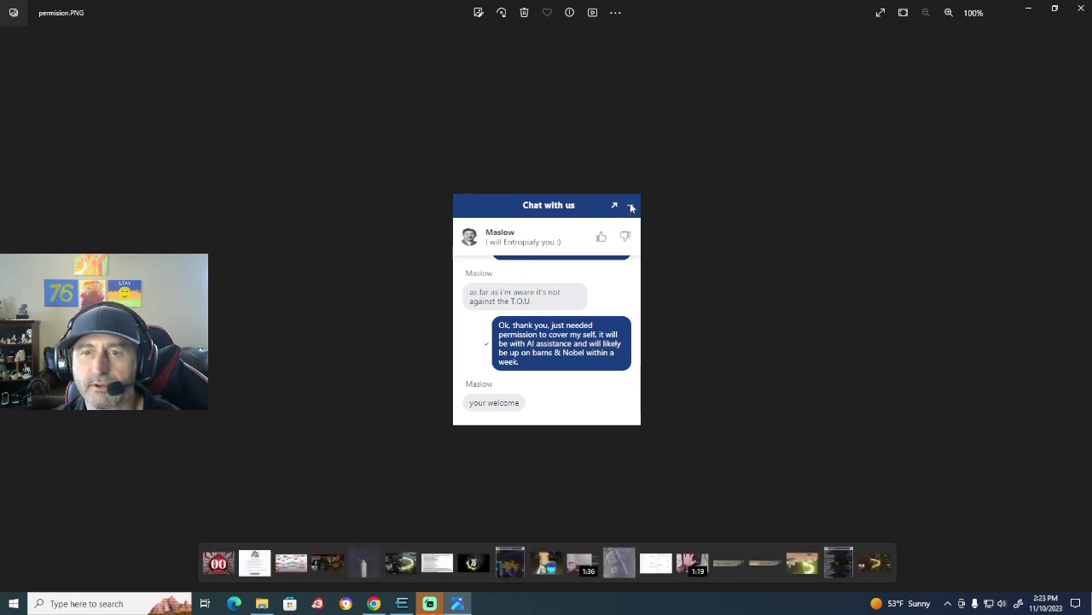
pyautogui.click(1081, 8)
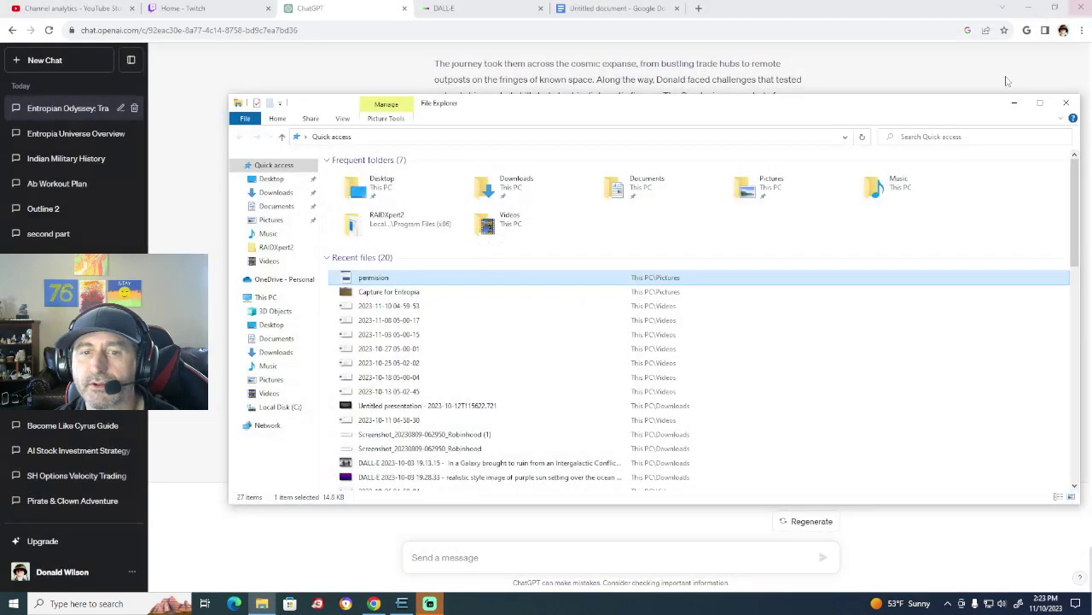
pyautogui.click(1066, 102)
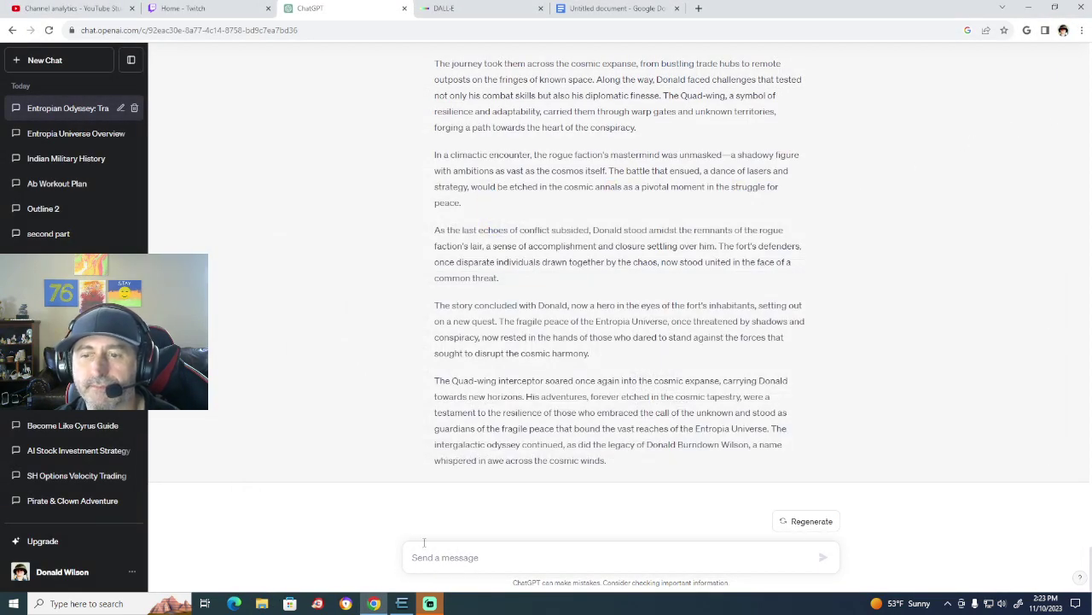
# Submit the prompt "generate instruction for Dall-e to create a book cover for the above sci fi book", correcting its misspelled words.
pyautogui.click(447, 557)
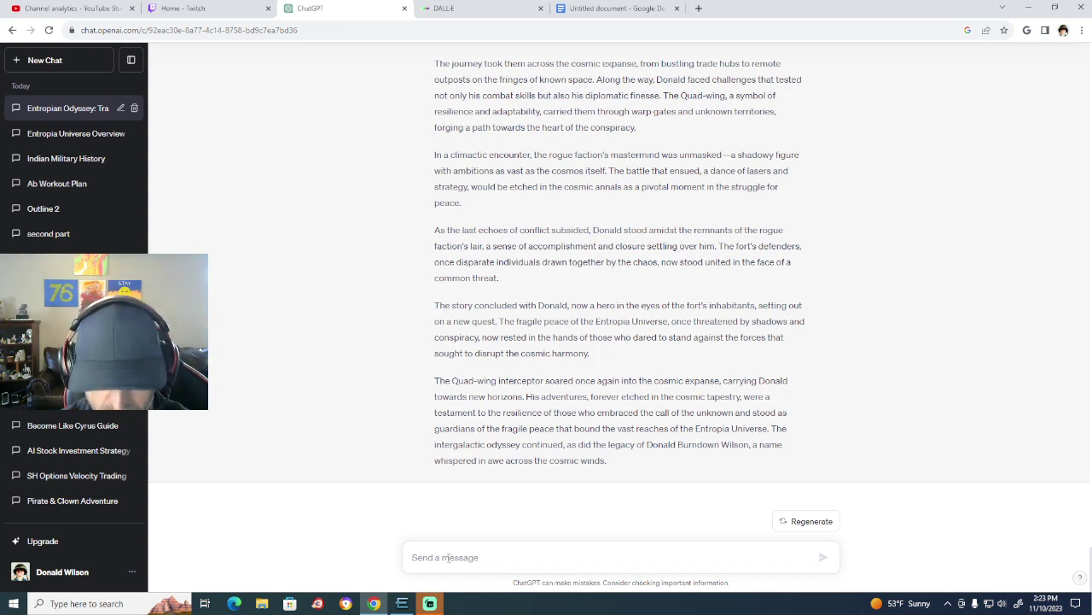
pyautogui.write('ge')
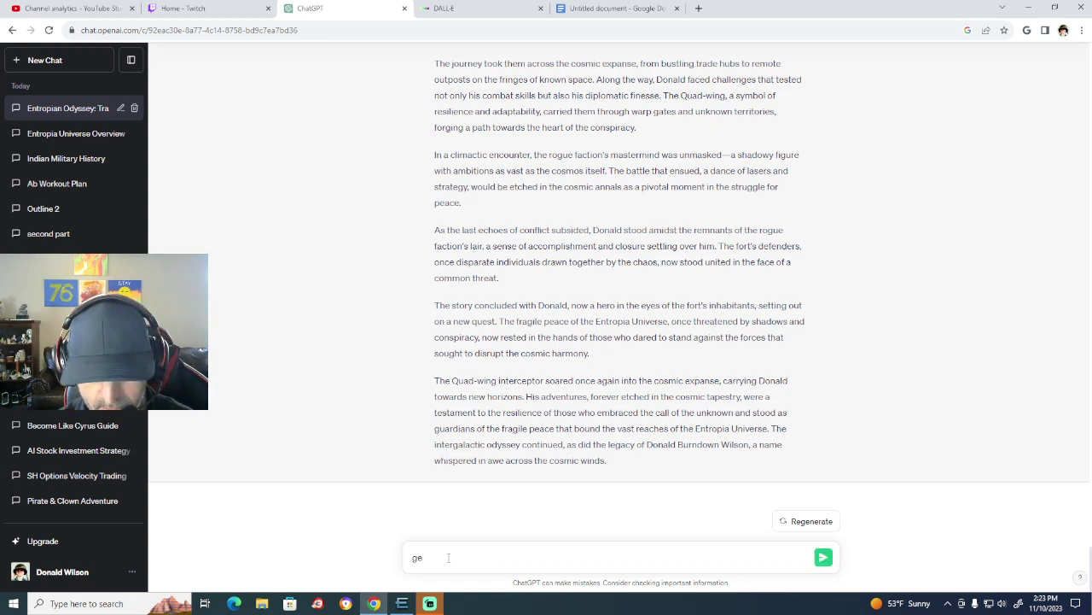
pyautogui.write('nerate')
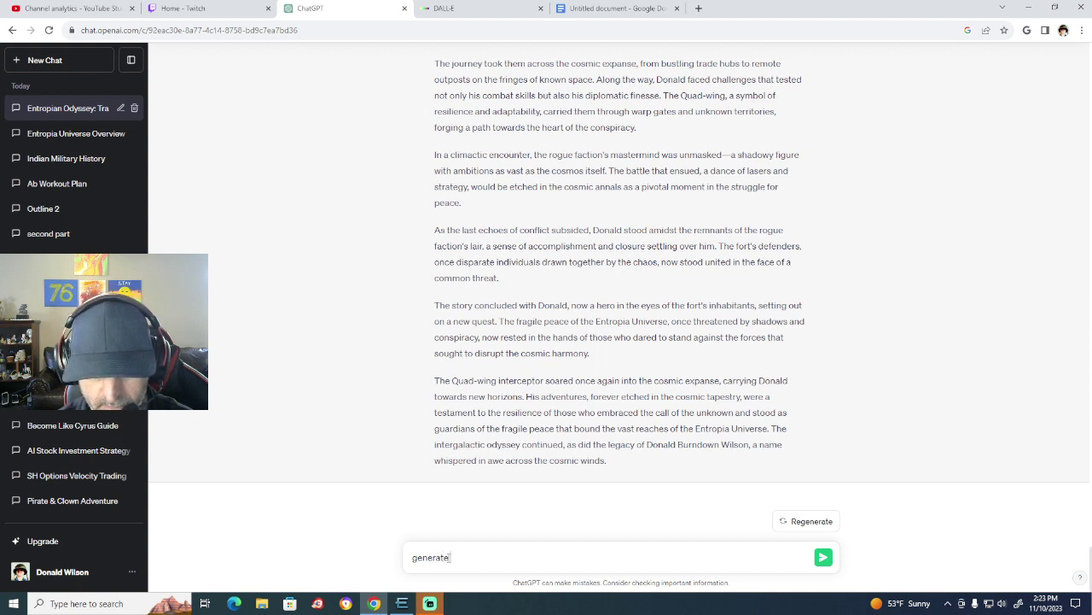
pyautogui.write(' istruct')
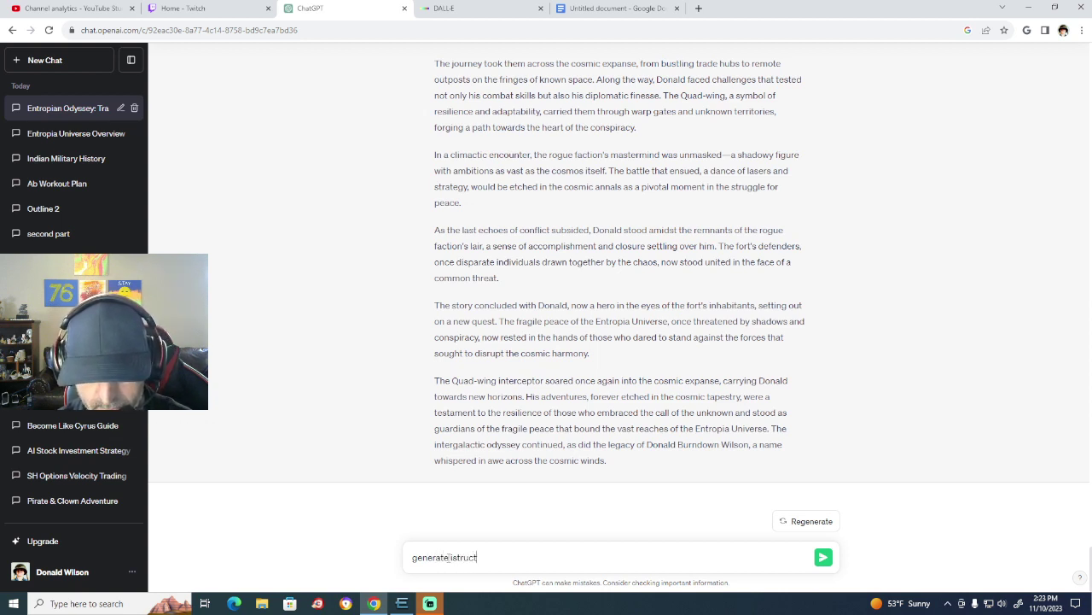
pyautogui.write('ion')
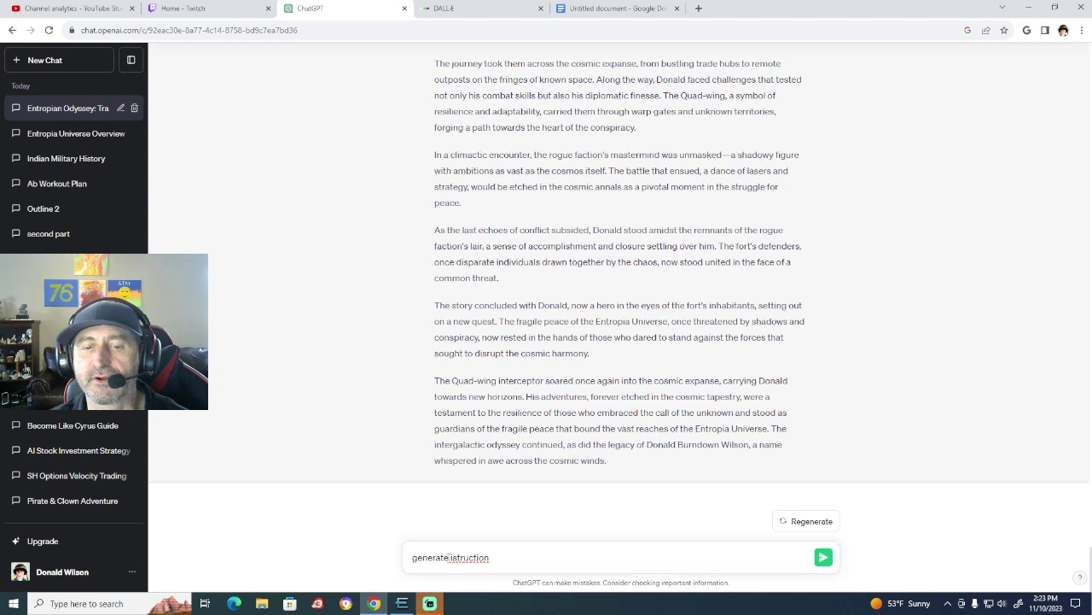
pyautogui.rightClick(476, 560)
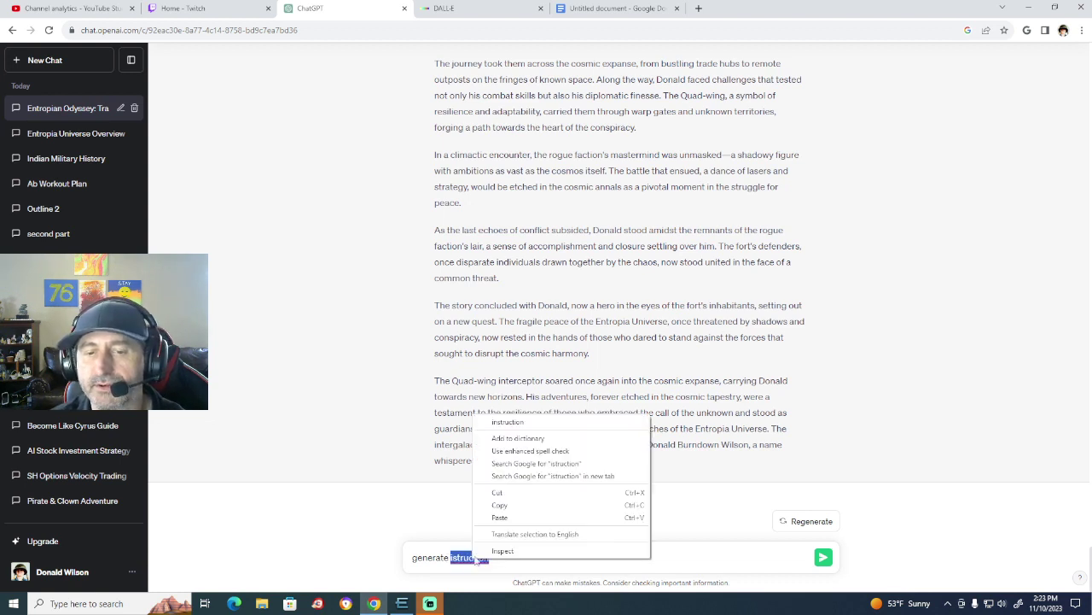
pyautogui.click(560, 424)
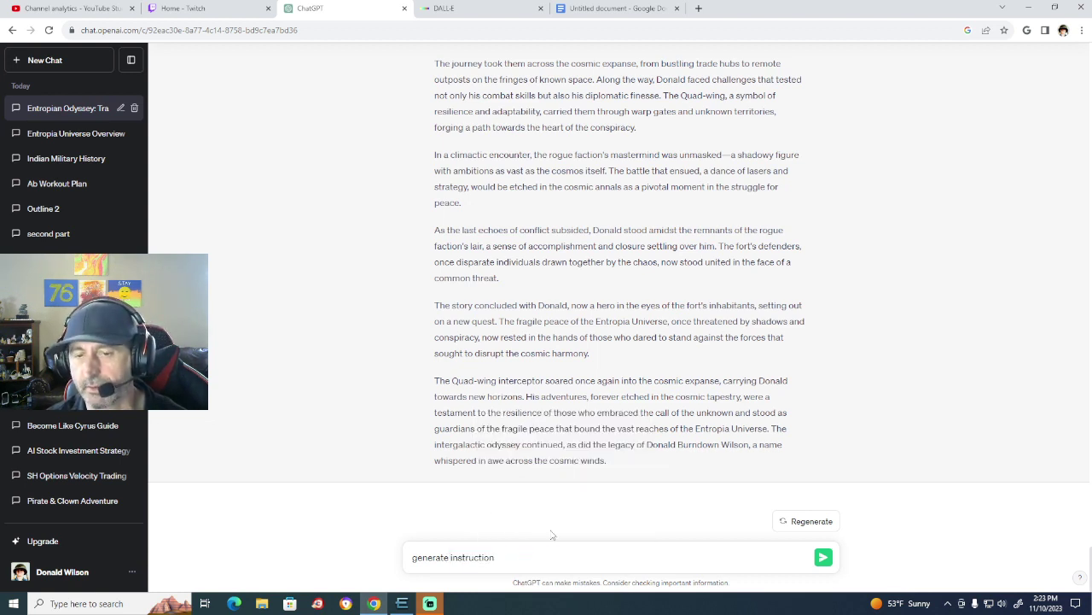
pyautogui.write('f')
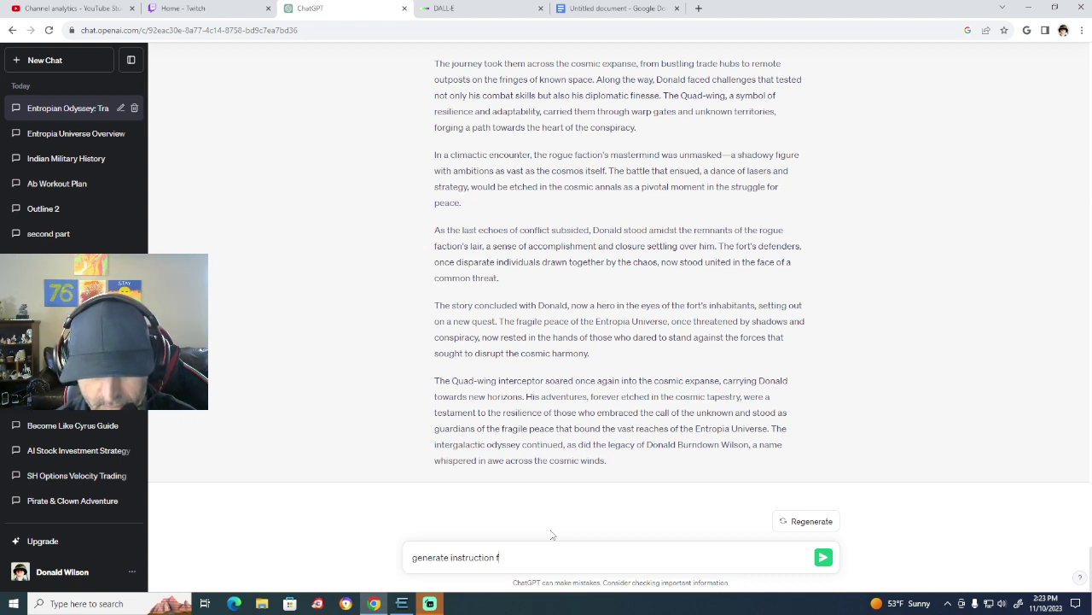
pyautogui.write('or Da')
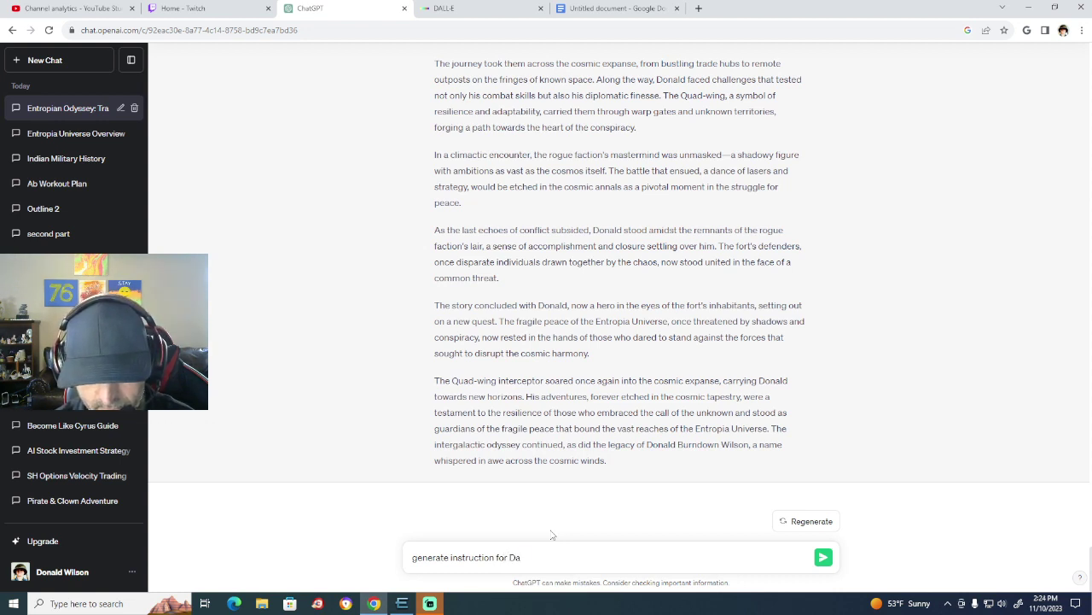
pyautogui.write('ll-e to')
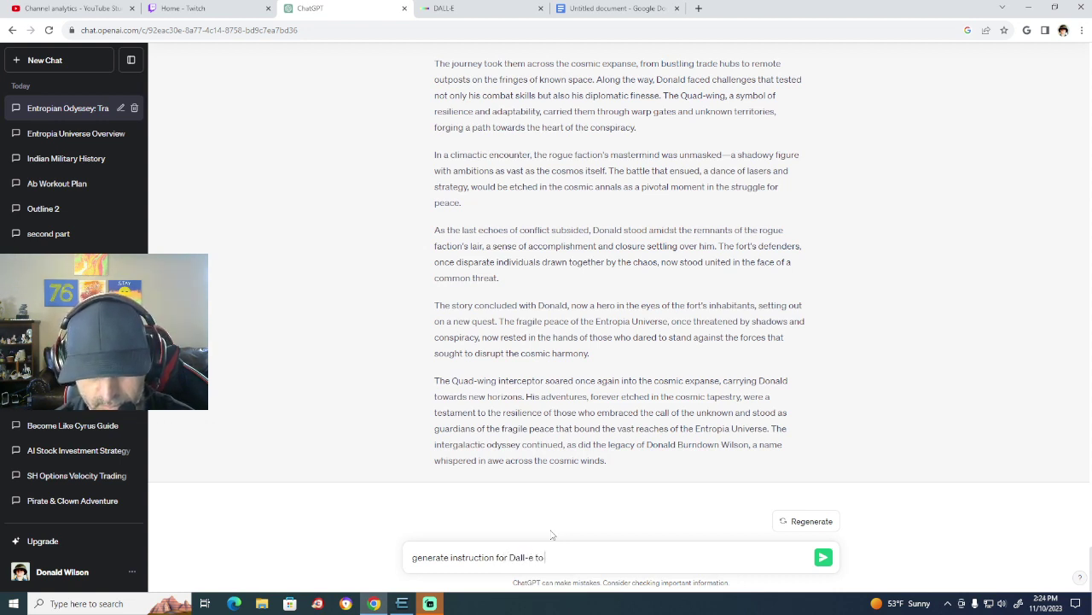
pyautogui.write(' creat a')
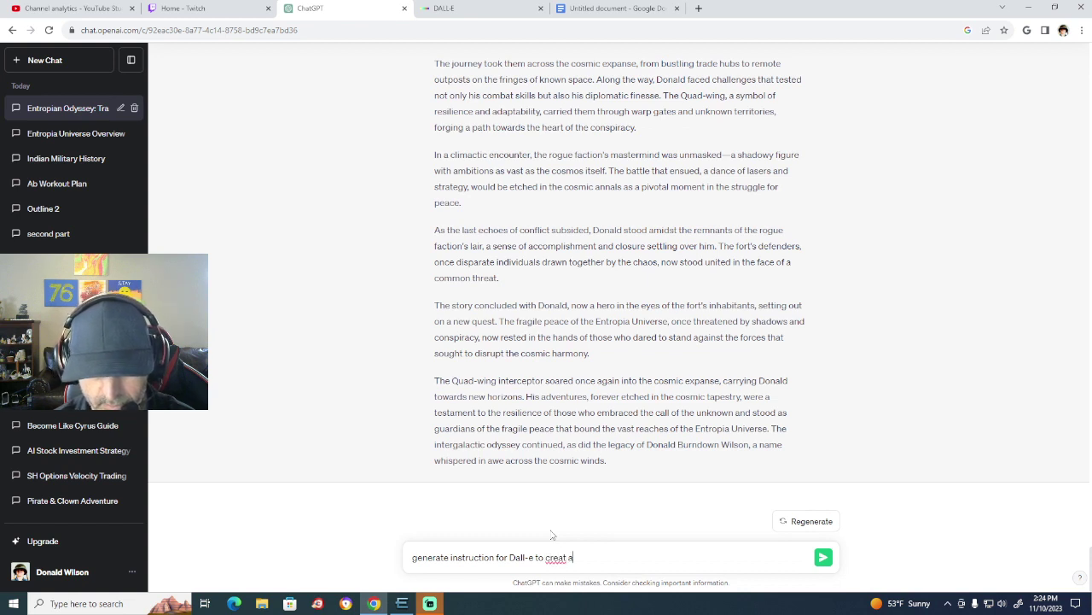
pyautogui.write(' book co')
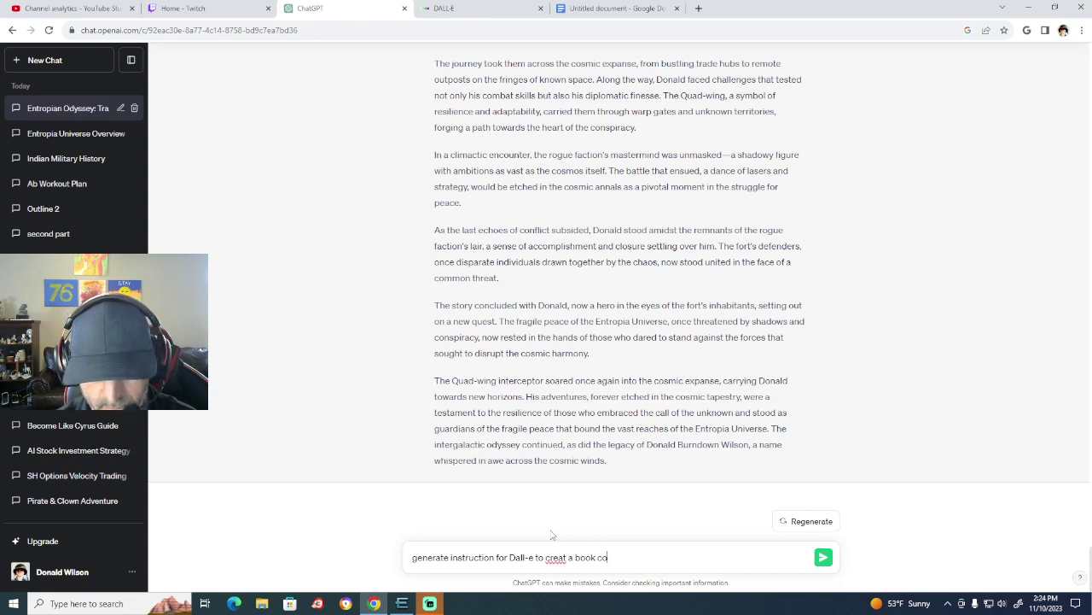
pyautogui.write('ver for the')
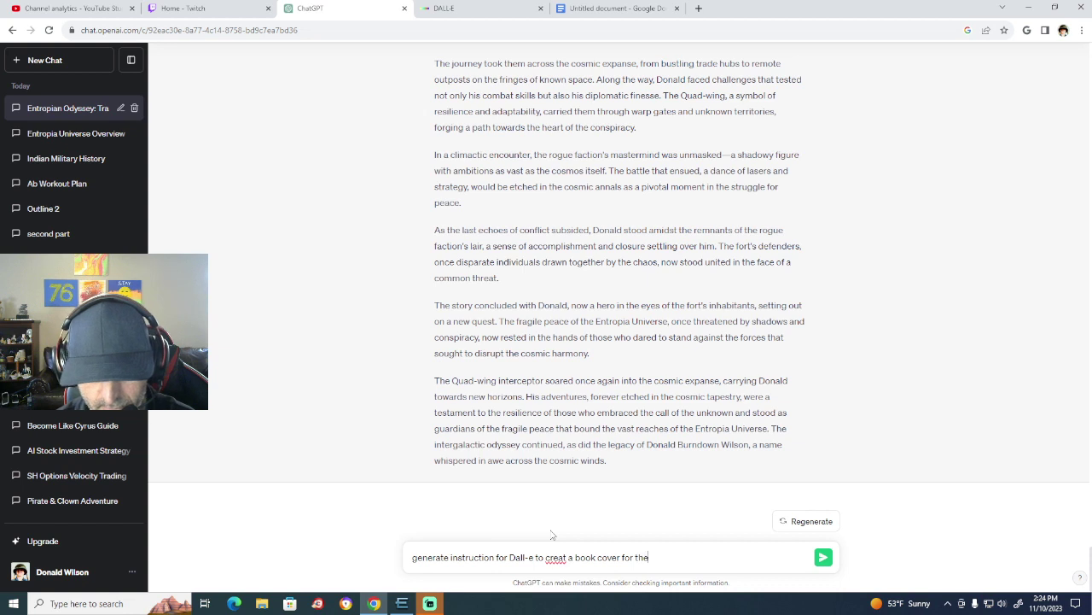
pyautogui.write(' above')
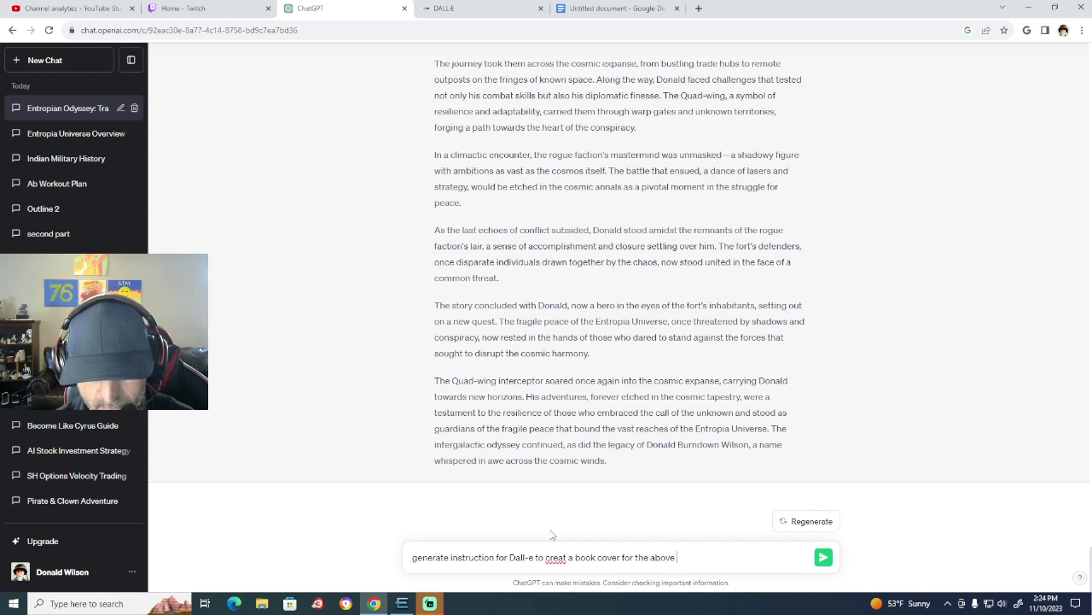
pyautogui.write(' sci fi')
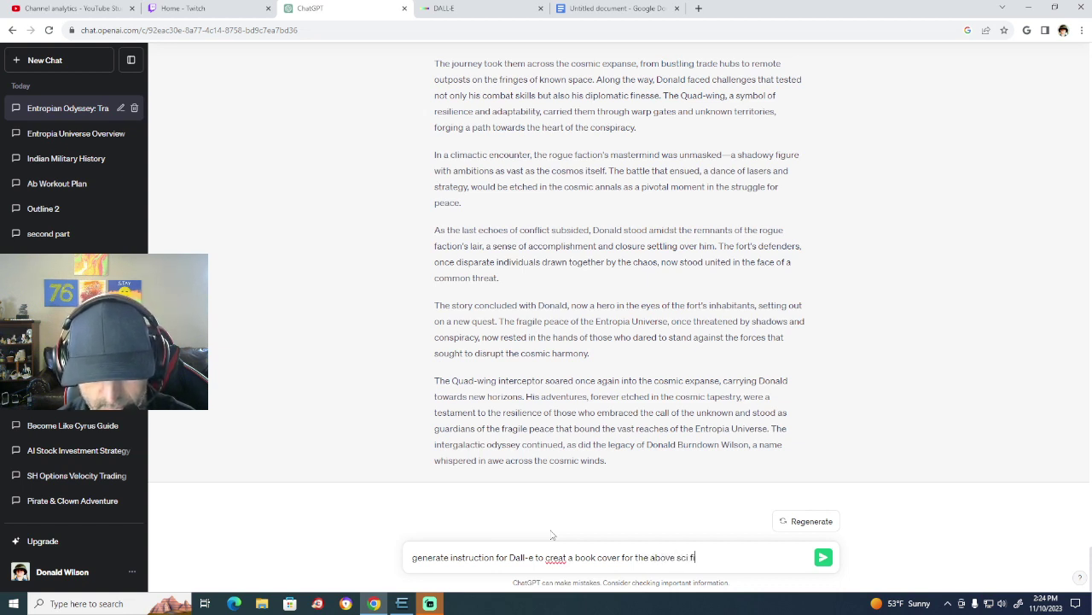
pyautogui.write(' book')
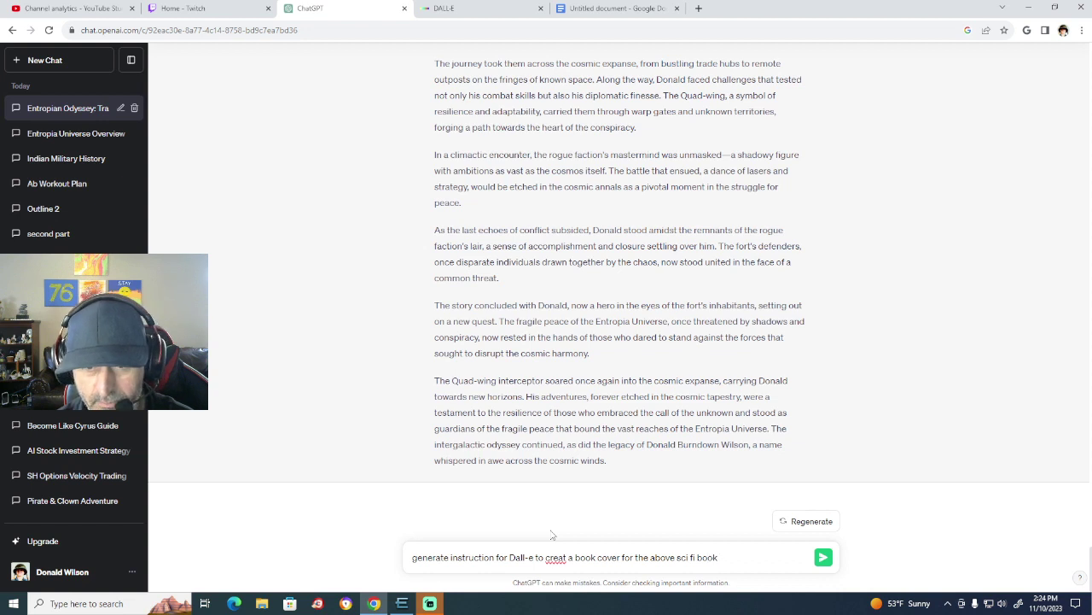
pyautogui.rightClick(557, 559)
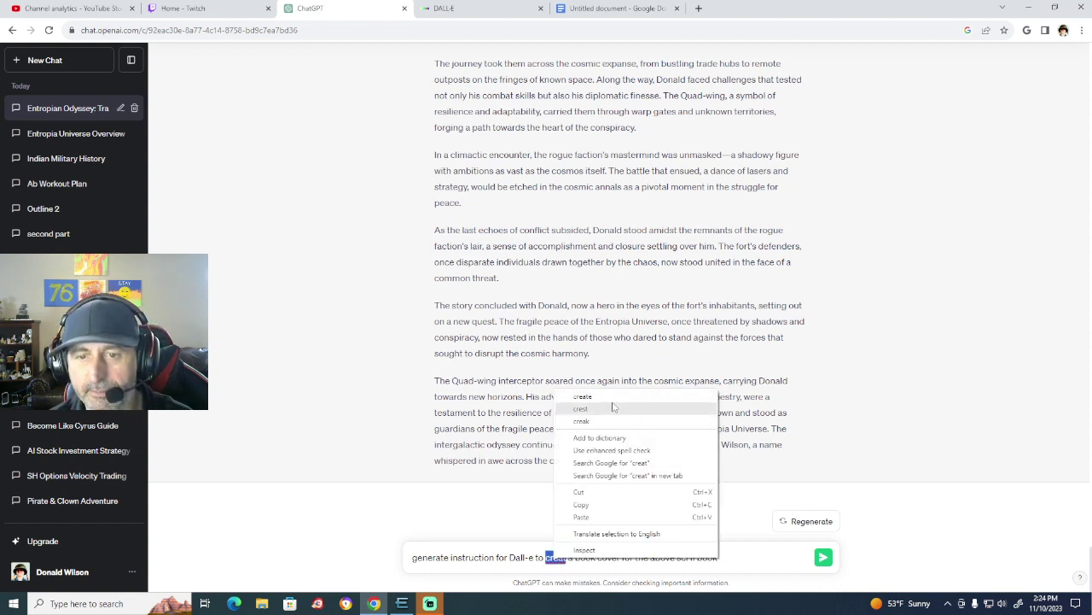
pyautogui.click(618, 398)
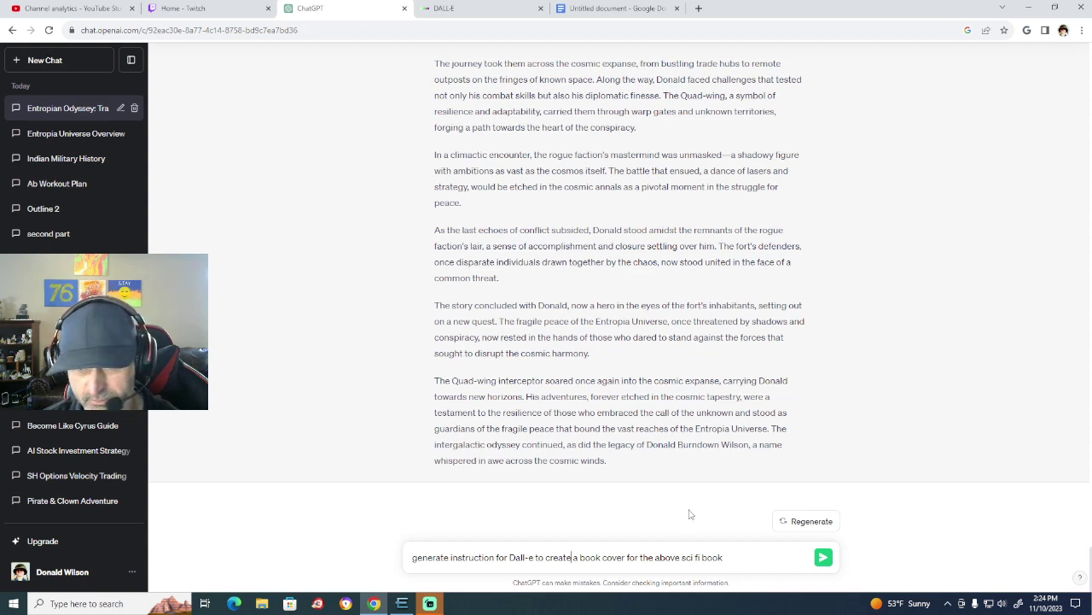
pyautogui.click(824, 559)
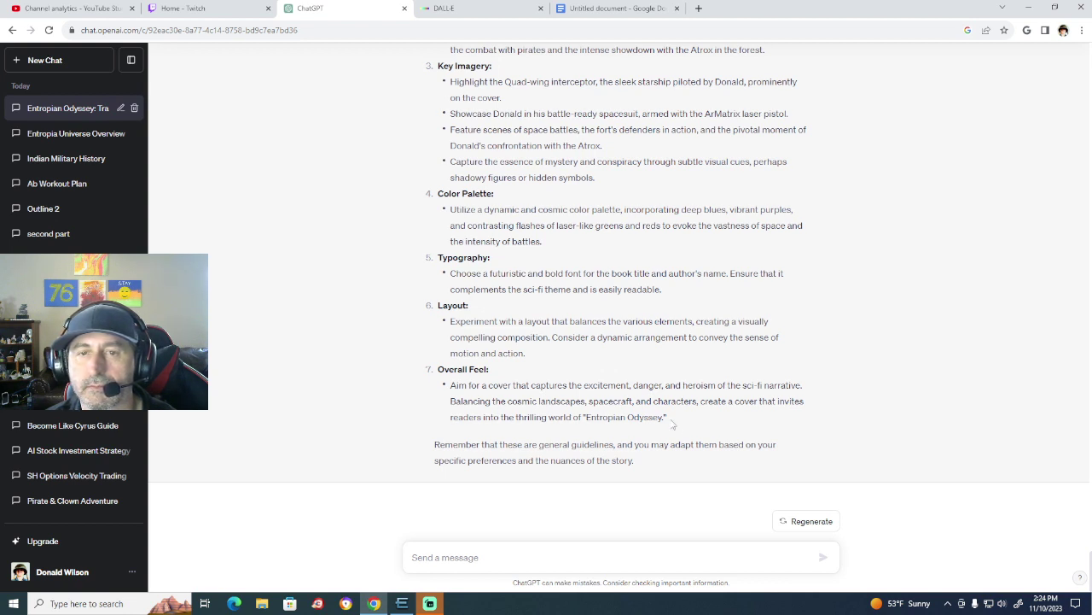
# Select the numbered book cover guidelines in the reply, from "Title and Author Name" through "Overall Feel".
pyautogui.moveTo(678, 425); pyautogui.dragTo(431, 156)
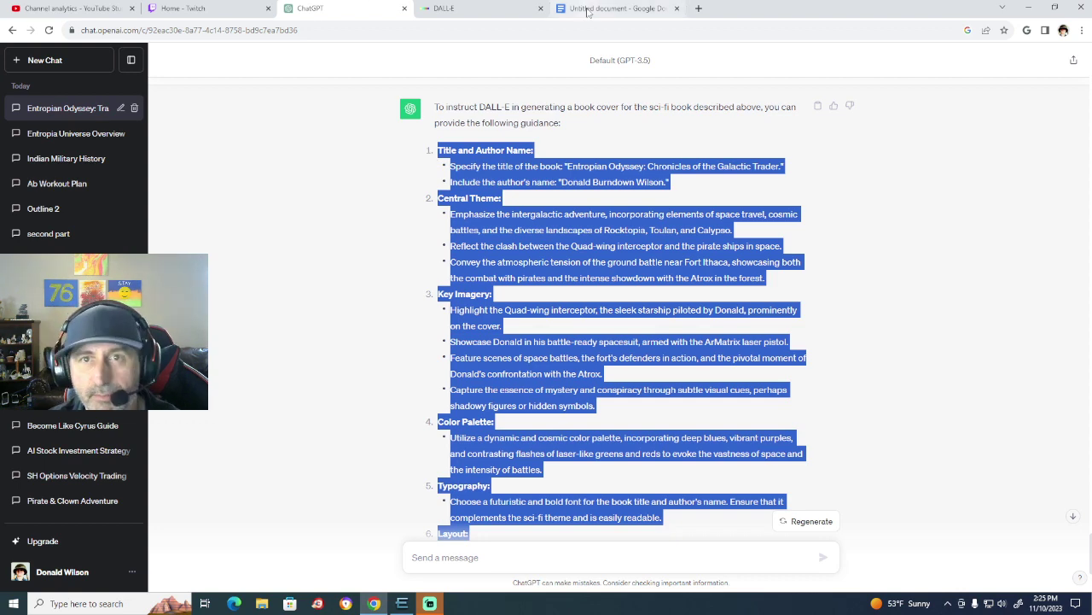
# Switch to DALL-E, paste the copied book cover guidance as the image description, and generate images from it.
pyautogui.click(461, 9)
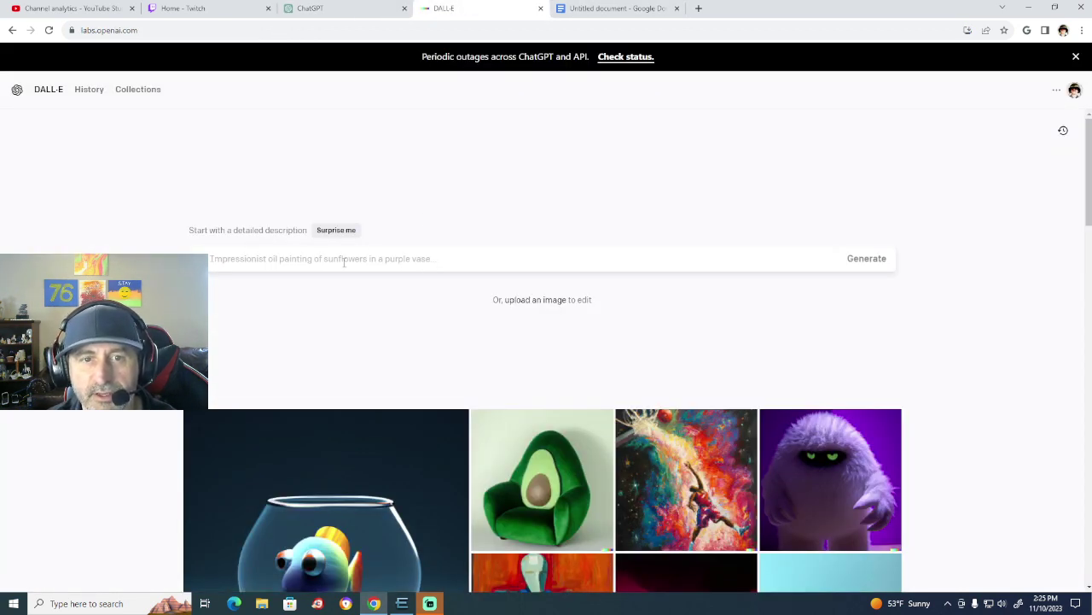
pyautogui.hotkey('ctrl', 'v')
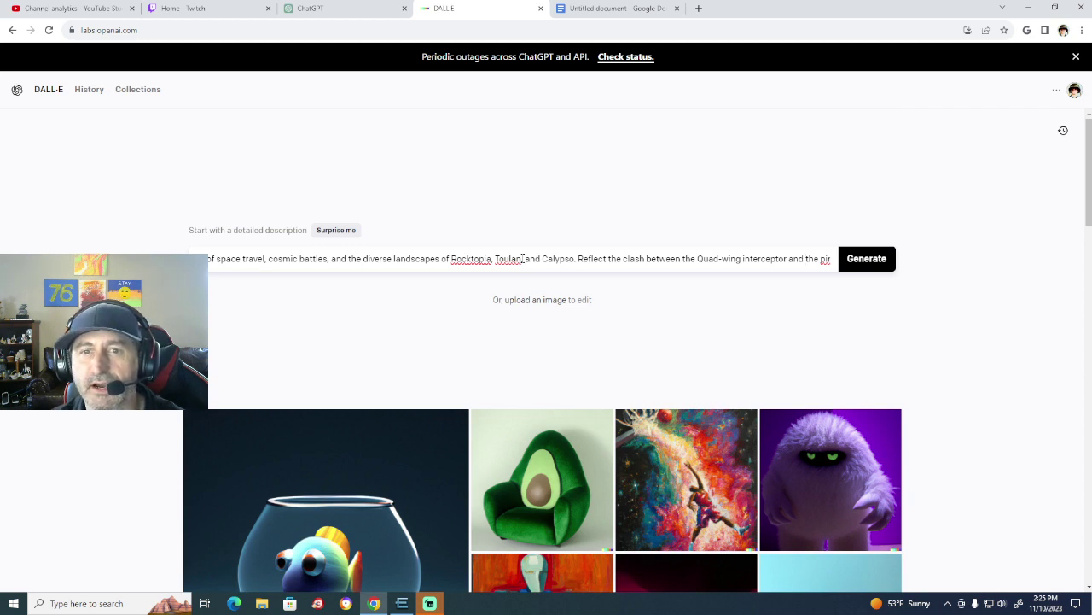
pyautogui.click(860, 267)
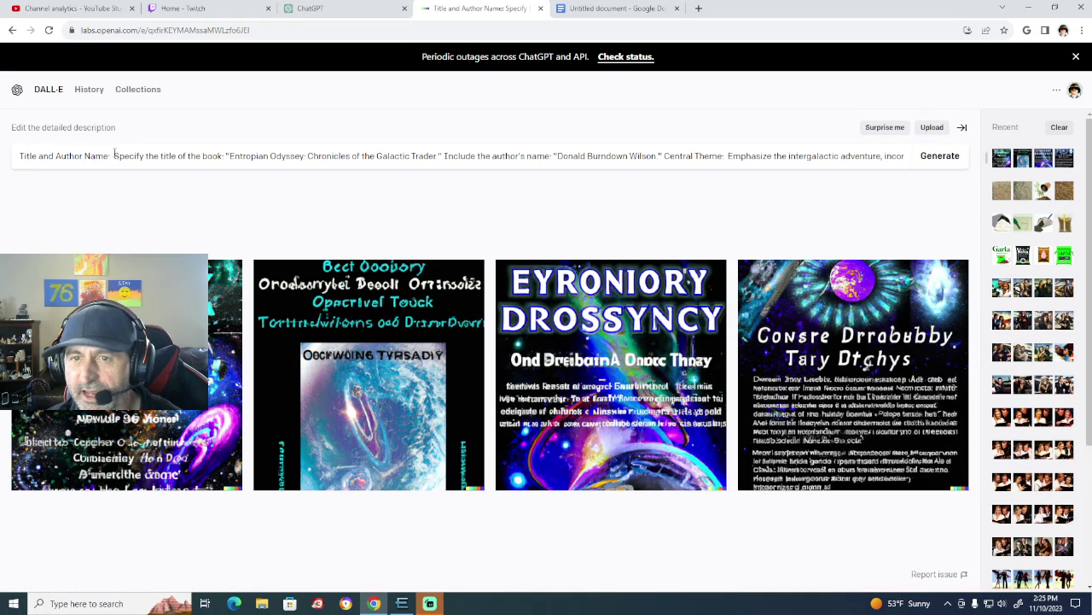
# Clear the image description and upload the recent picture "Capture for Entropia".
pyautogui.moveTo(19, 155); pyautogui.dragTo(956, 156)
pyautogui.press('BackSpace')
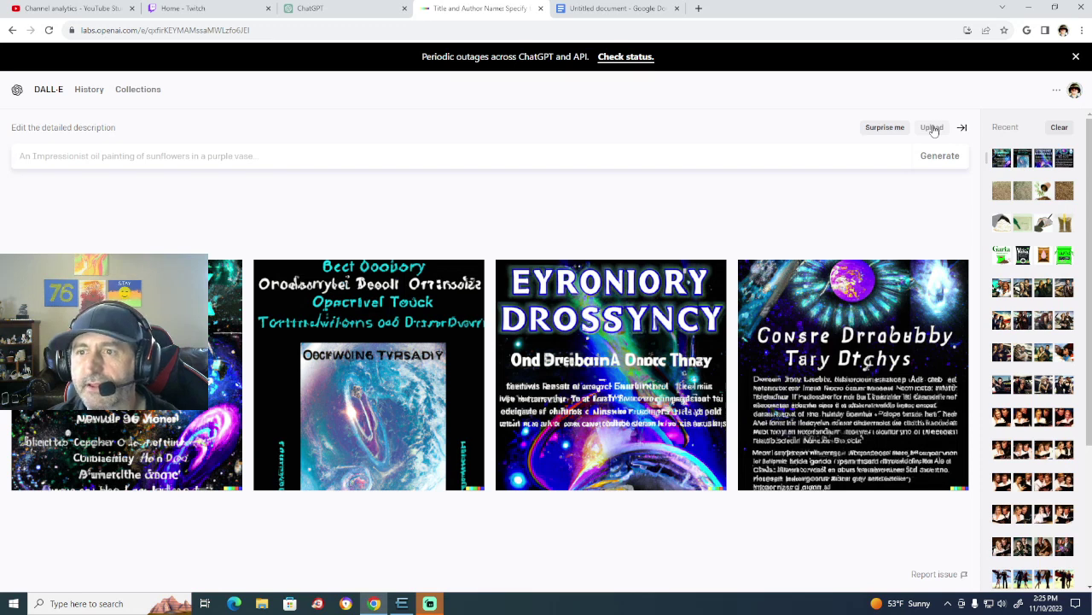
pyautogui.click(934, 129)
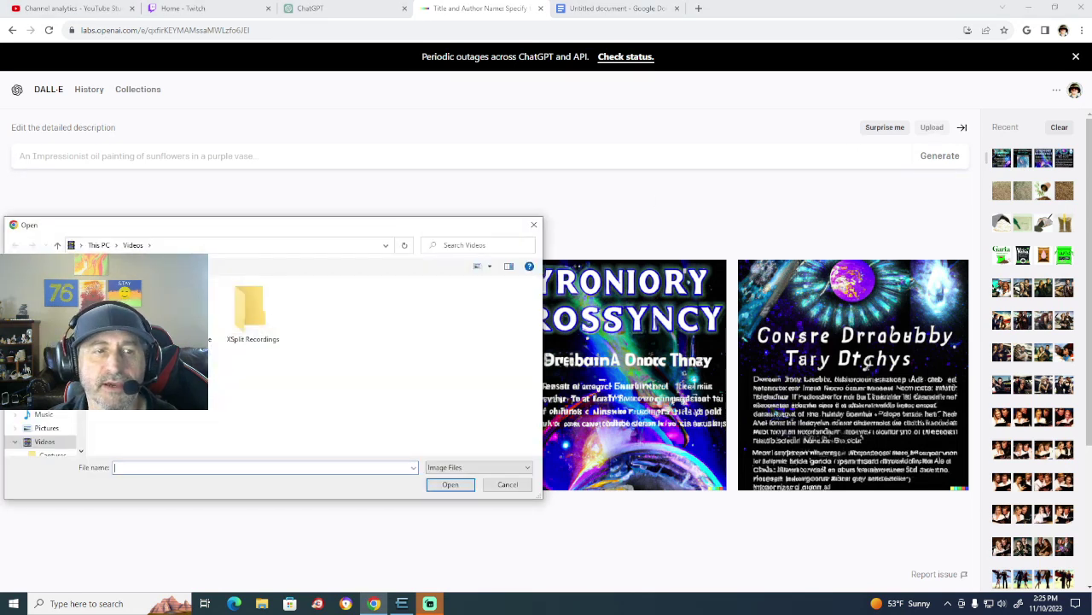
pyautogui.click(46, 287)
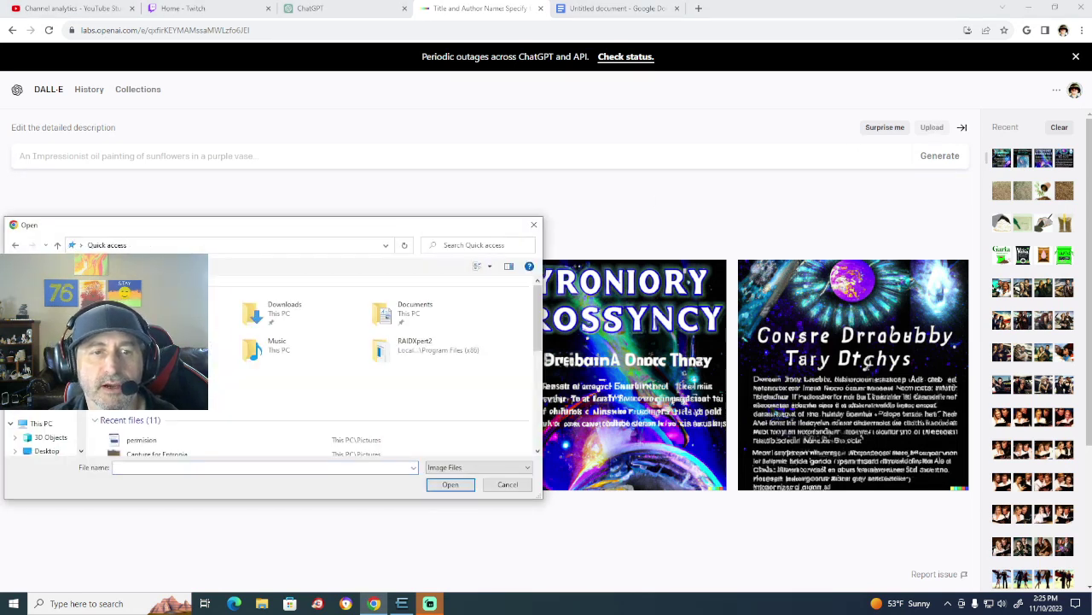
pyautogui.click(151, 455)
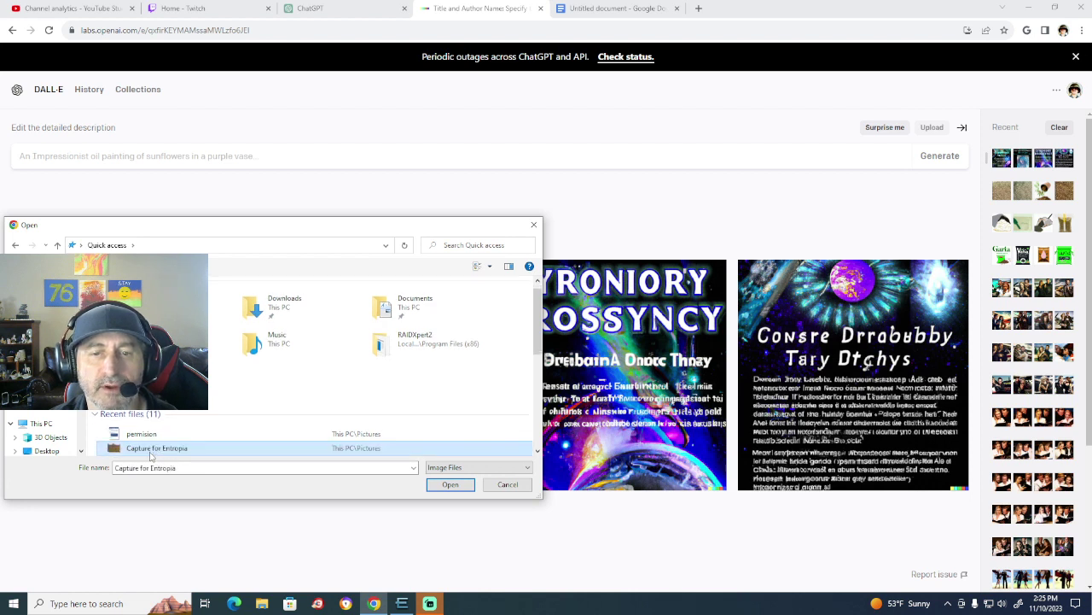
pyautogui.click(464, 486)
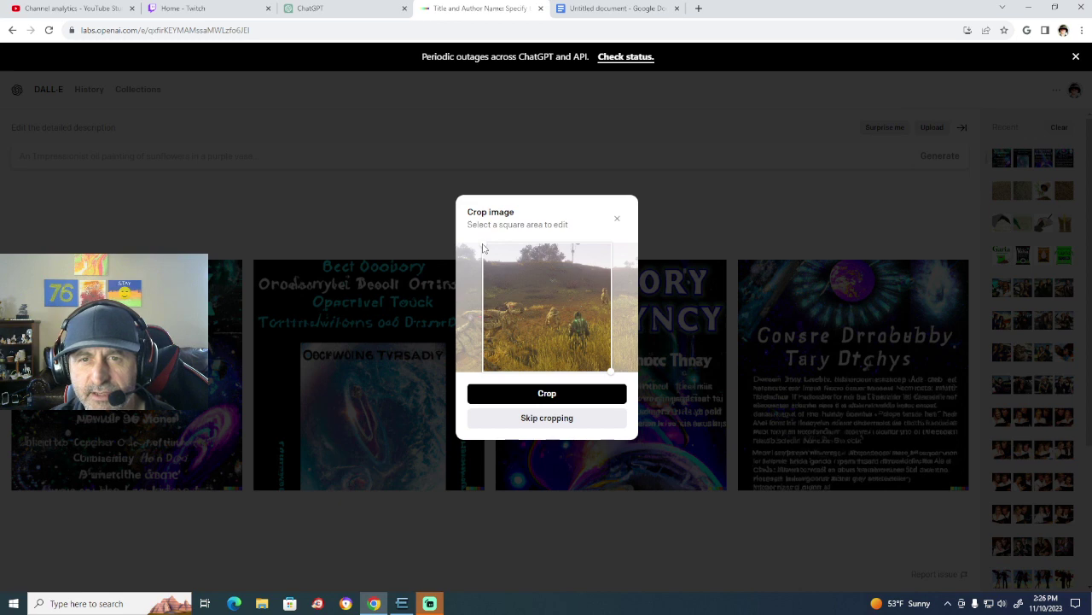
# Crop the uploaded picture to the default centred square and generate variations of it.
pyautogui.click(547, 395)
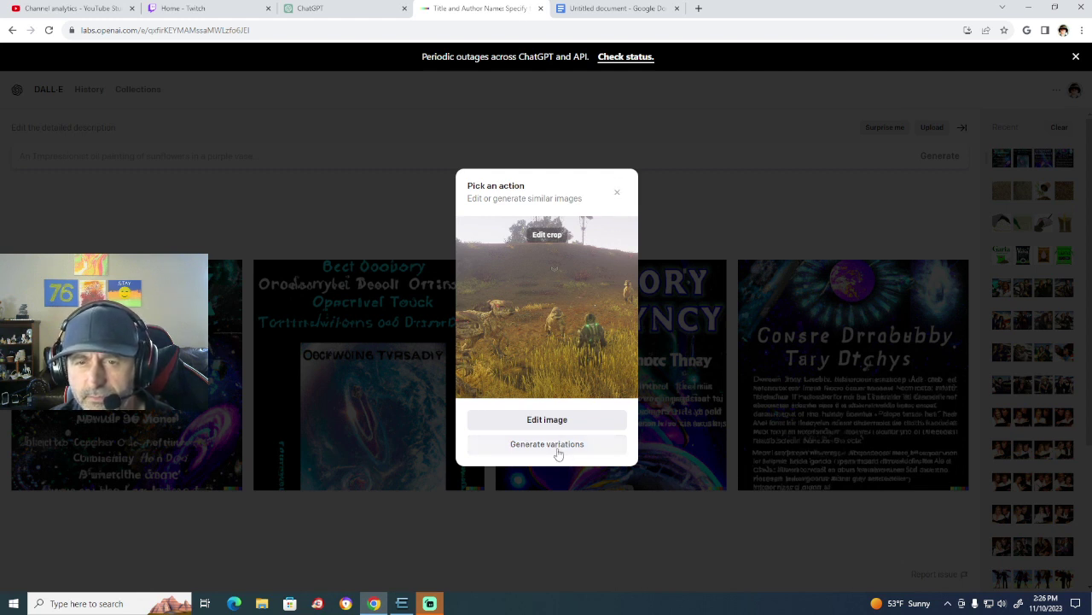
pyautogui.click(543, 235)
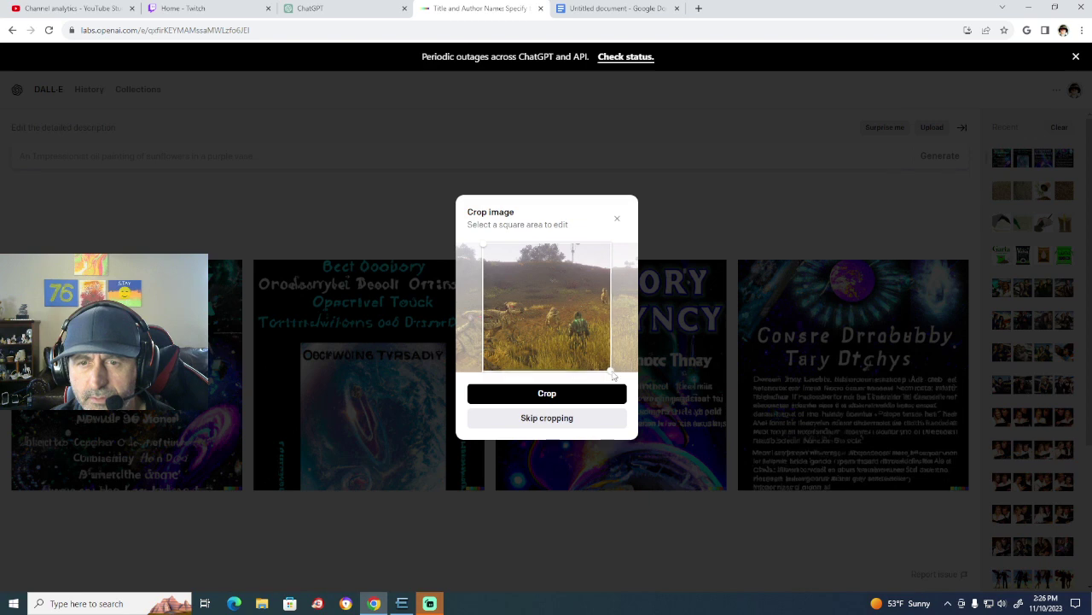
pyautogui.click(595, 395)
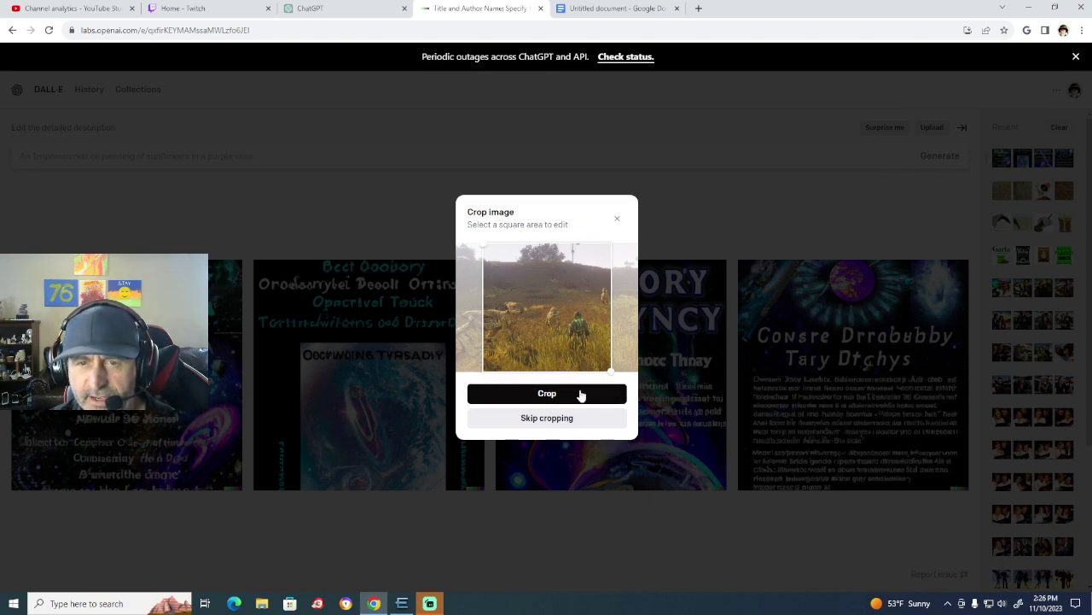
pyautogui.click(561, 418)
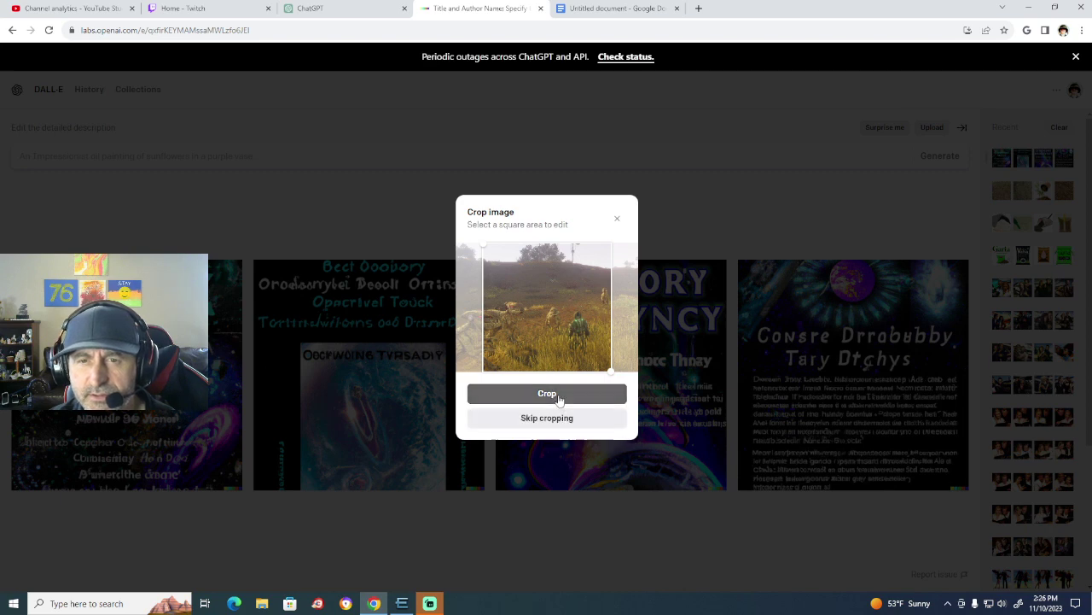
pyautogui.click(556, 393)
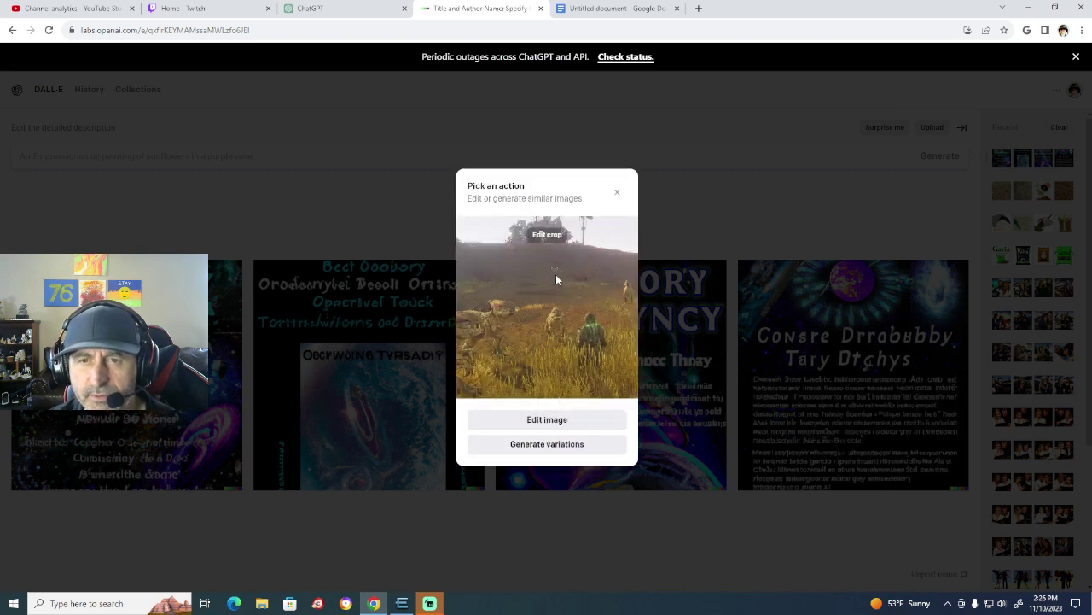
pyautogui.click(548, 446)
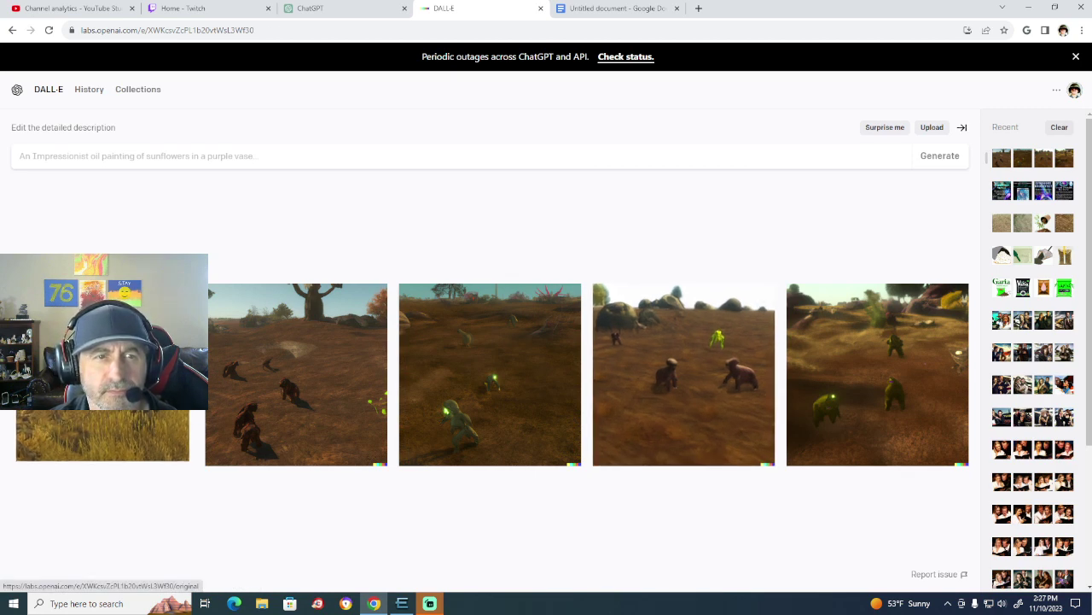
# Generate images from the description "make a 3d realistic style of the original".
pyautogui.click(163, 445)
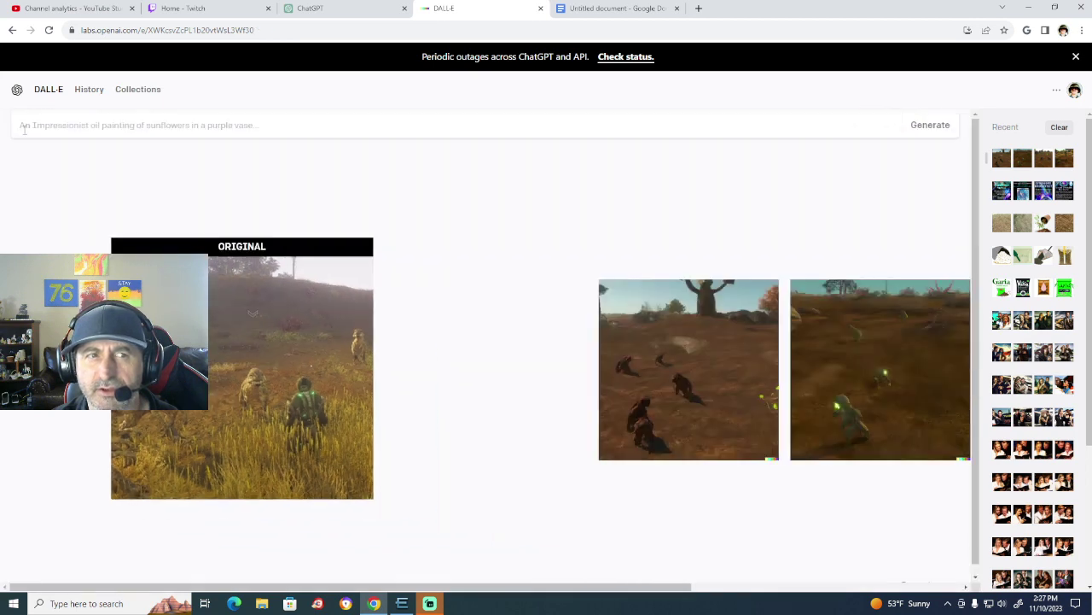
pyautogui.click(21, 130)
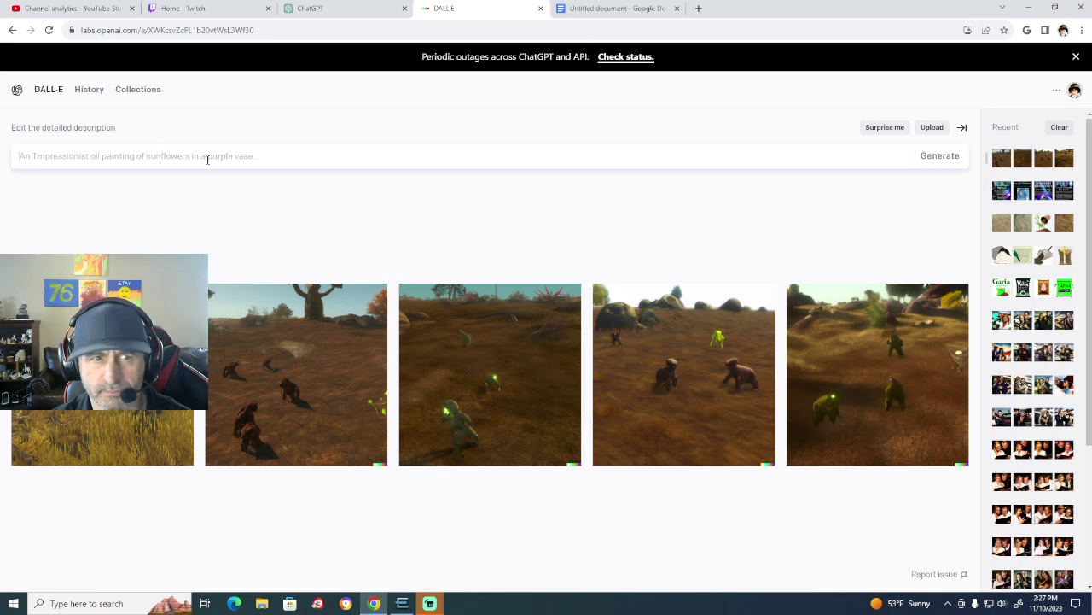
pyautogui.write('make a')
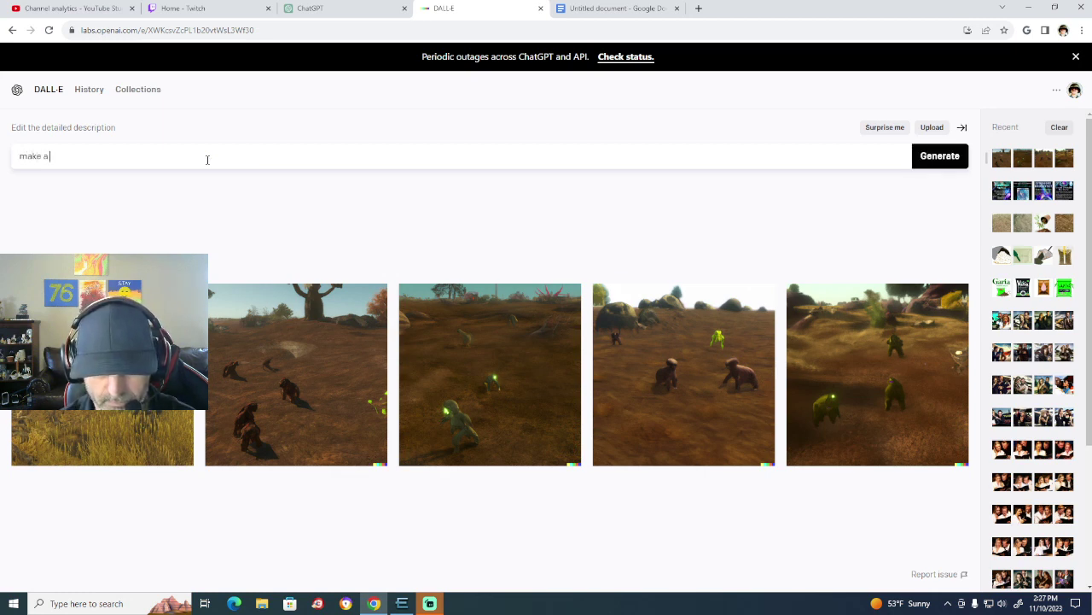
pyautogui.write(' 3d')
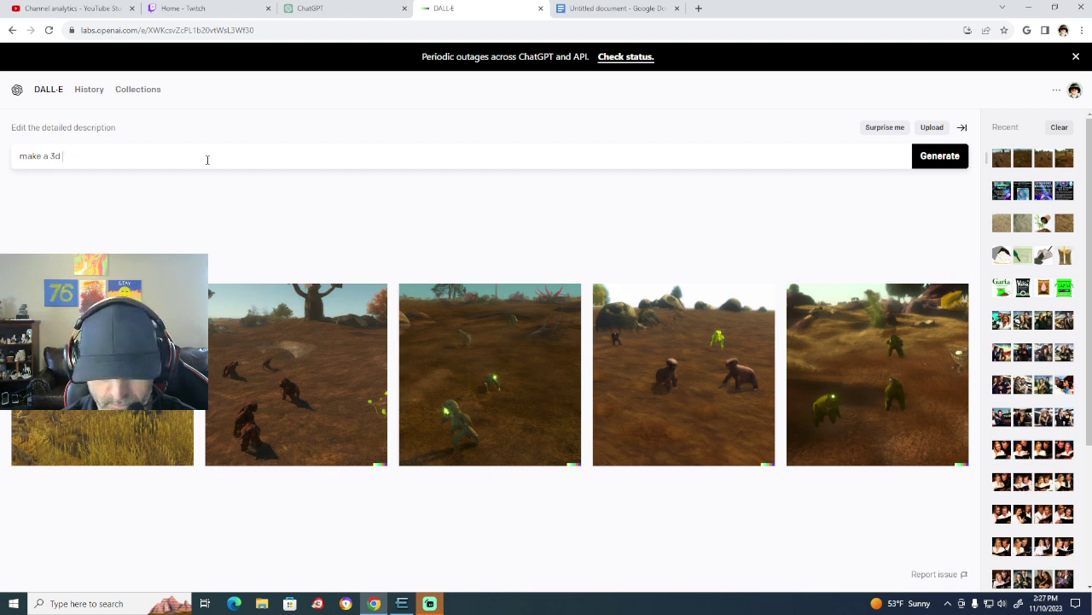
pyautogui.write(' re')
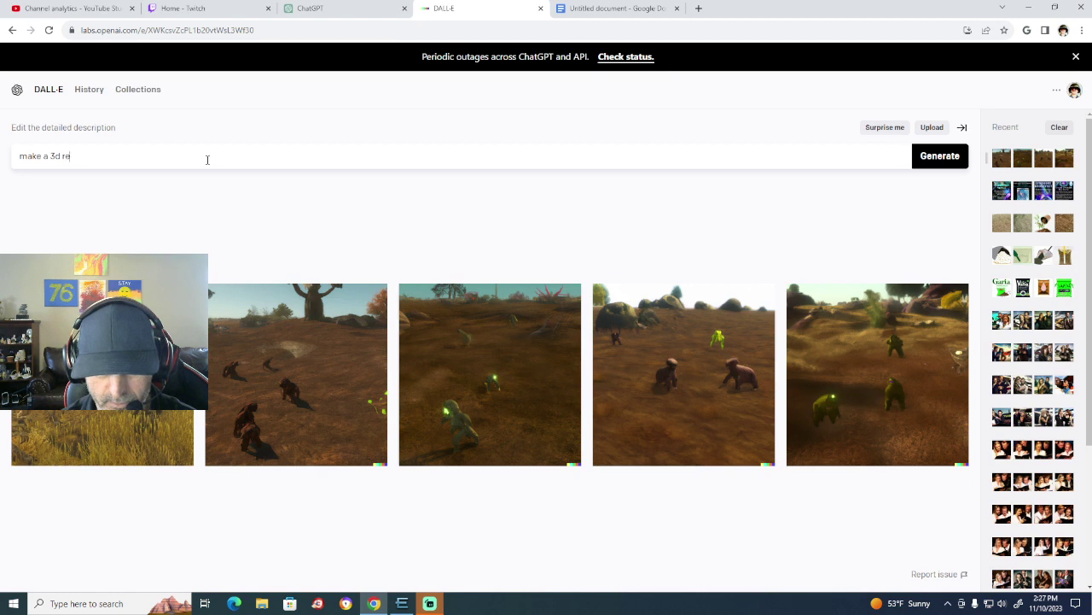
pyautogui.write('alis')
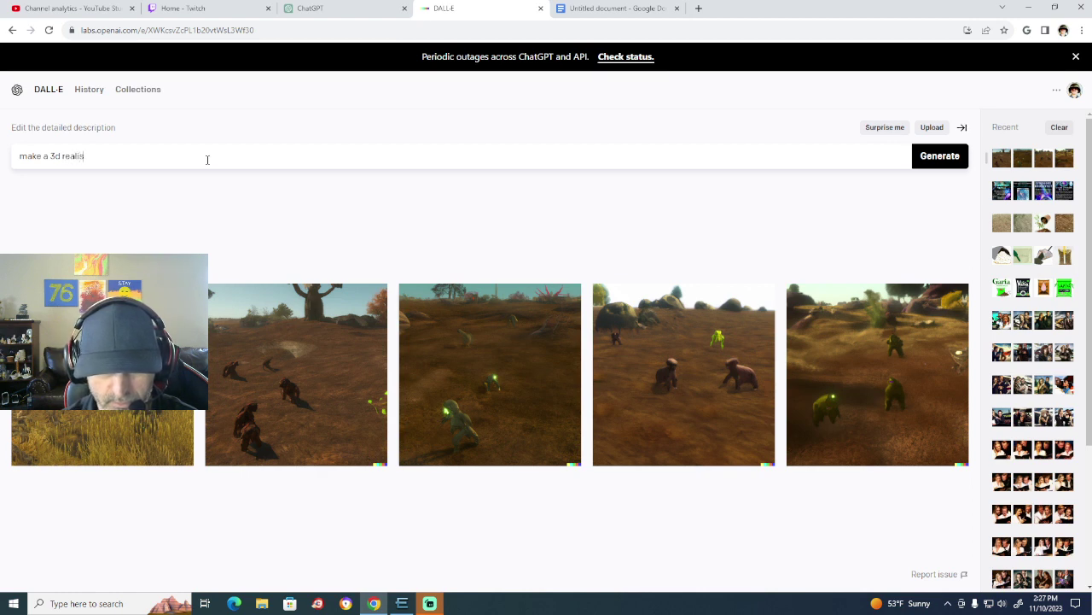
pyautogui.write('tic style')
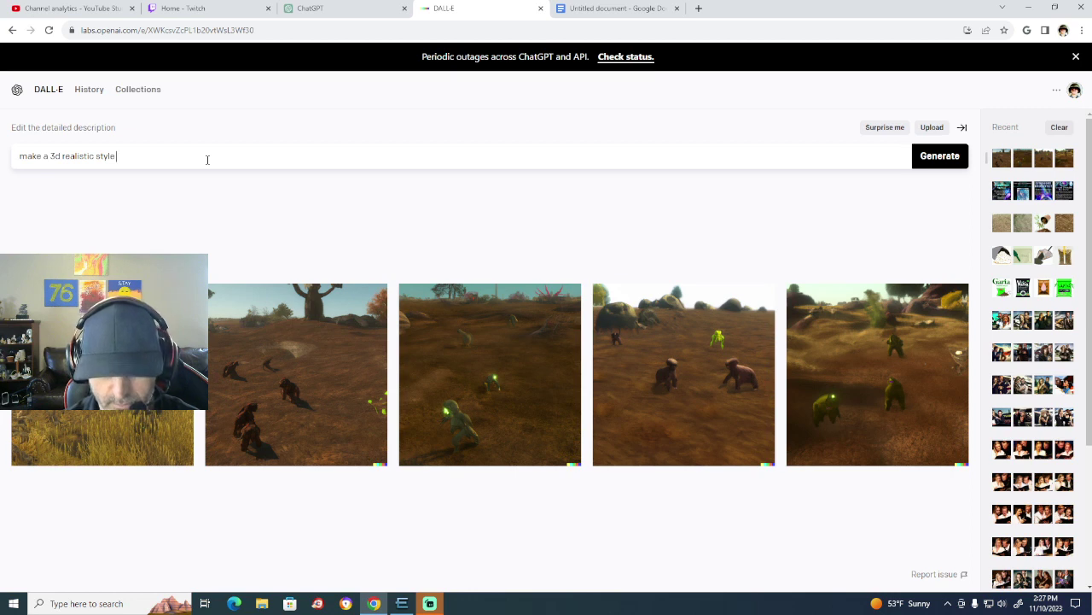
pyautogui.write(' of the ')
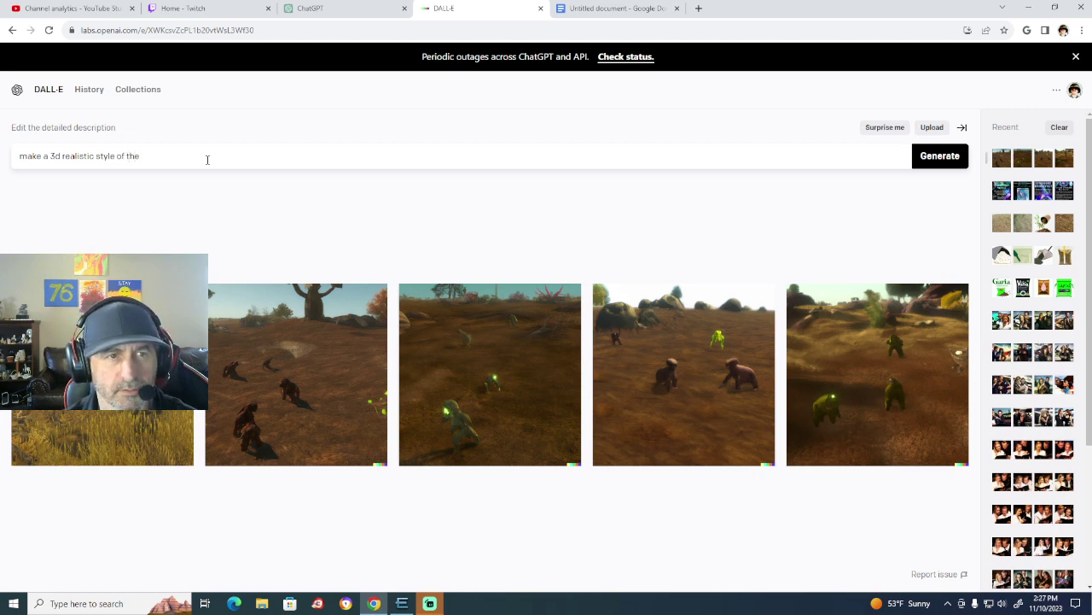
pyautogui.write('origa')
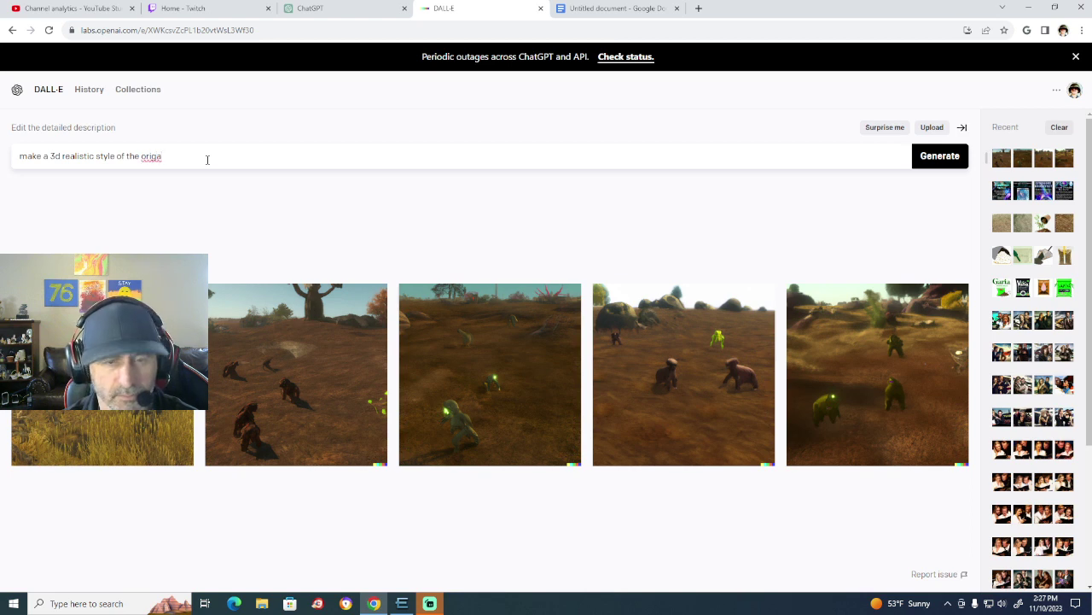
pyautogui.write('n')
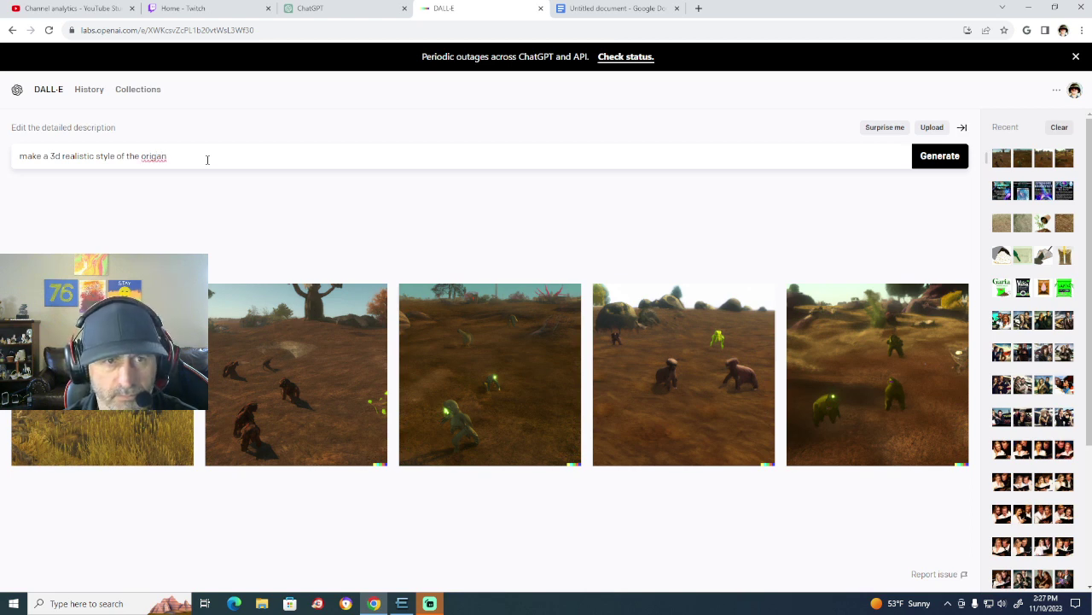
pyautogui.press('BackSpace')
pyautogui.write('inal')
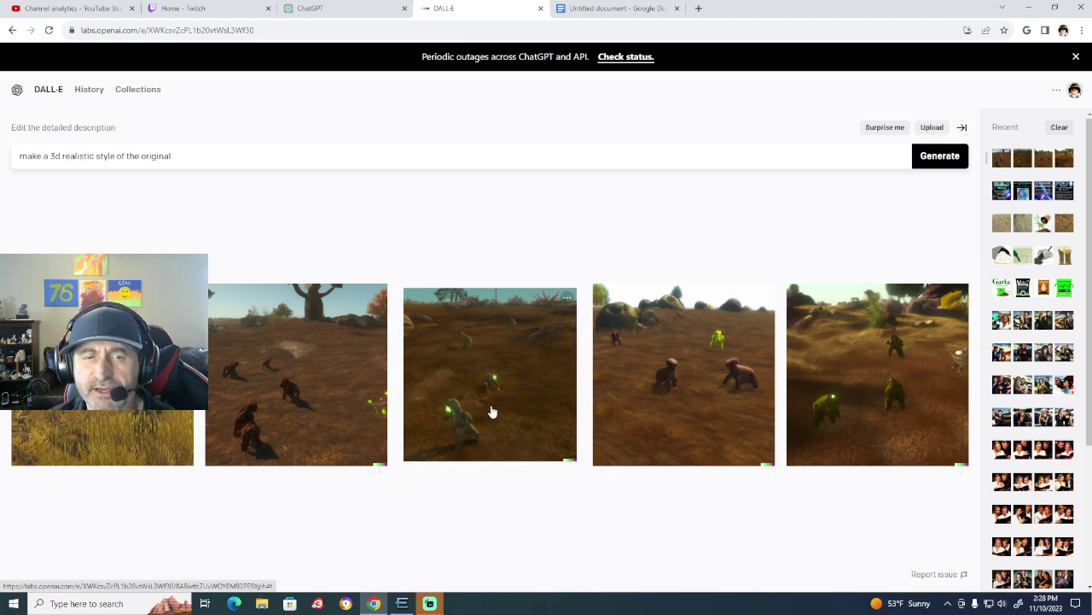
pyautogui.click(937, 160)
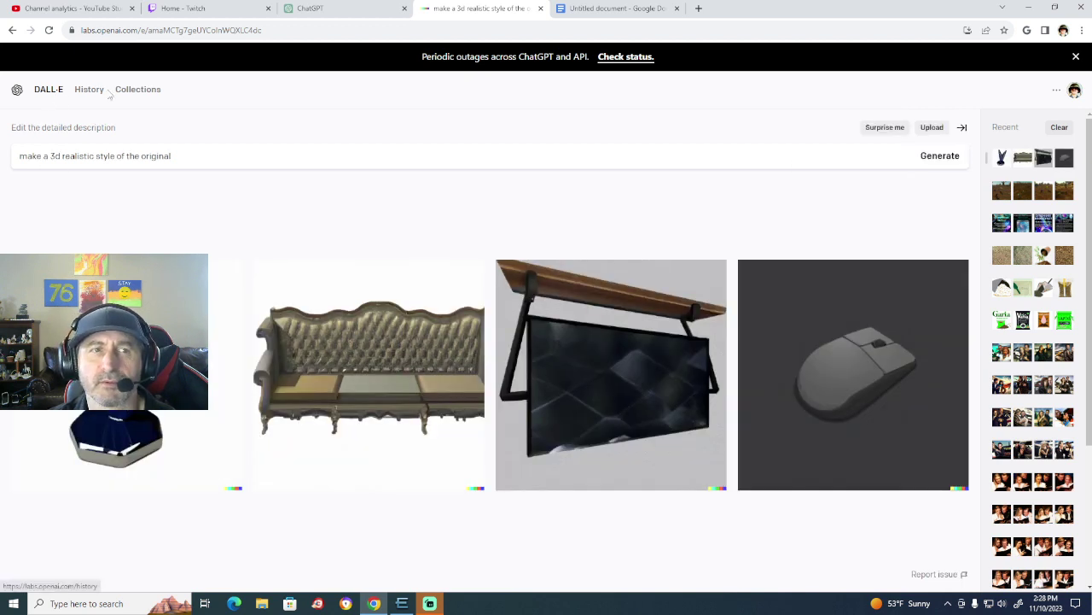
# Return to the DALL-E start page and enter "digital art version" in the image description.
pyautogui.click(50, 91)
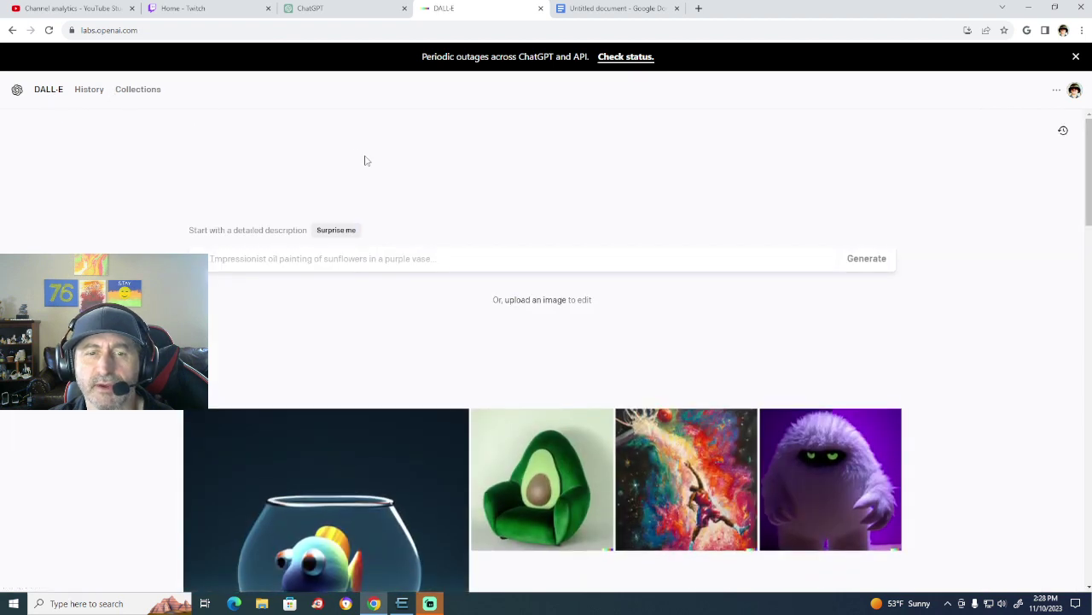
pyautogui.scroll(-3, 367, 352)
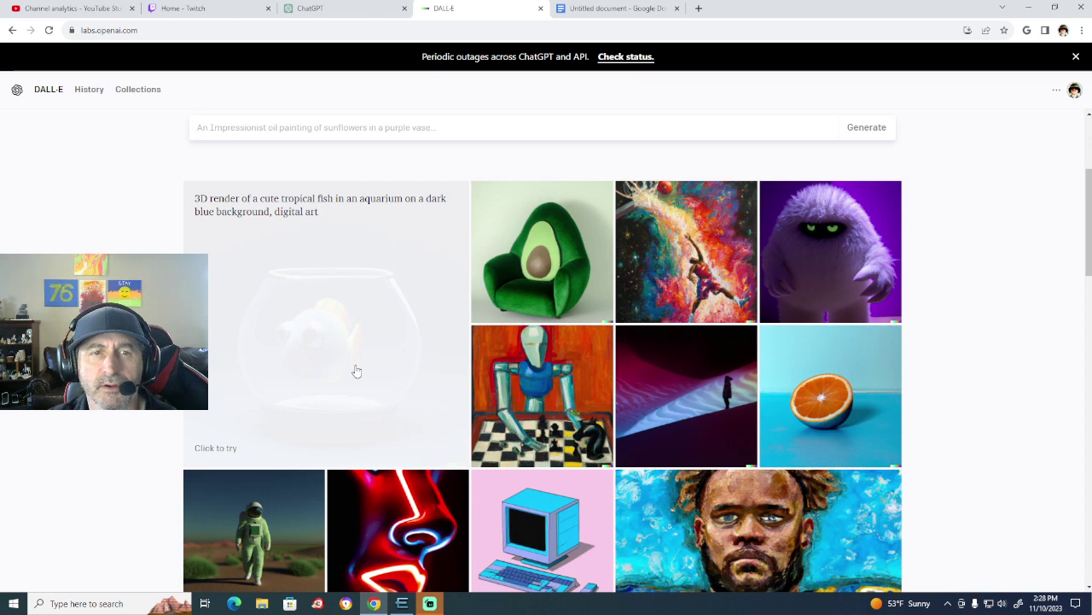
pyautogui.scroll(1, 357, 372)
pyautogui.scroll(2, 357, 371)
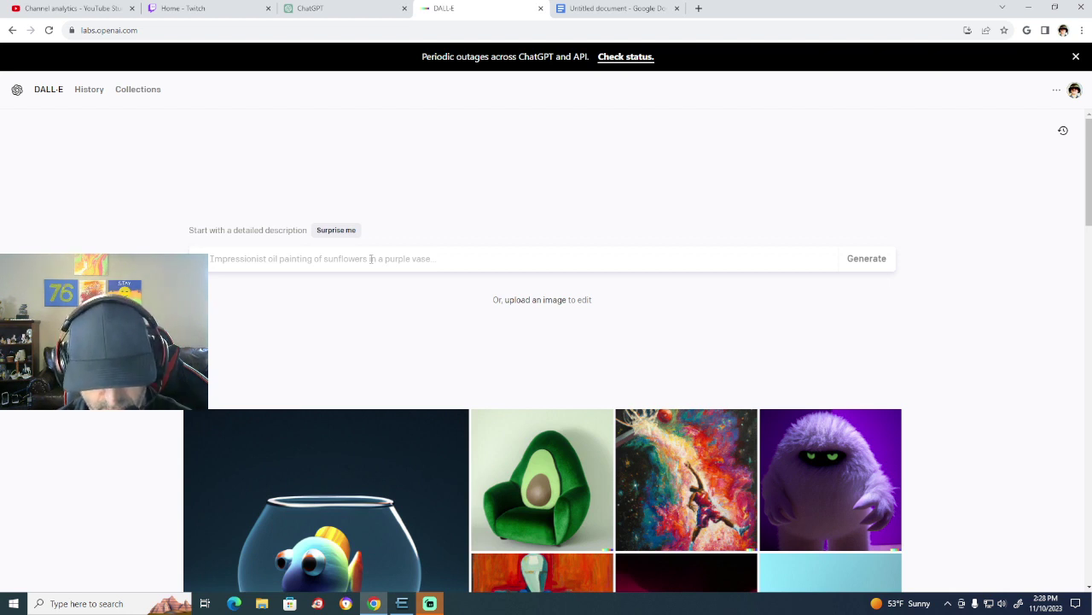
pyautogui.click(372, 259)
pyautogui.write('digatal')
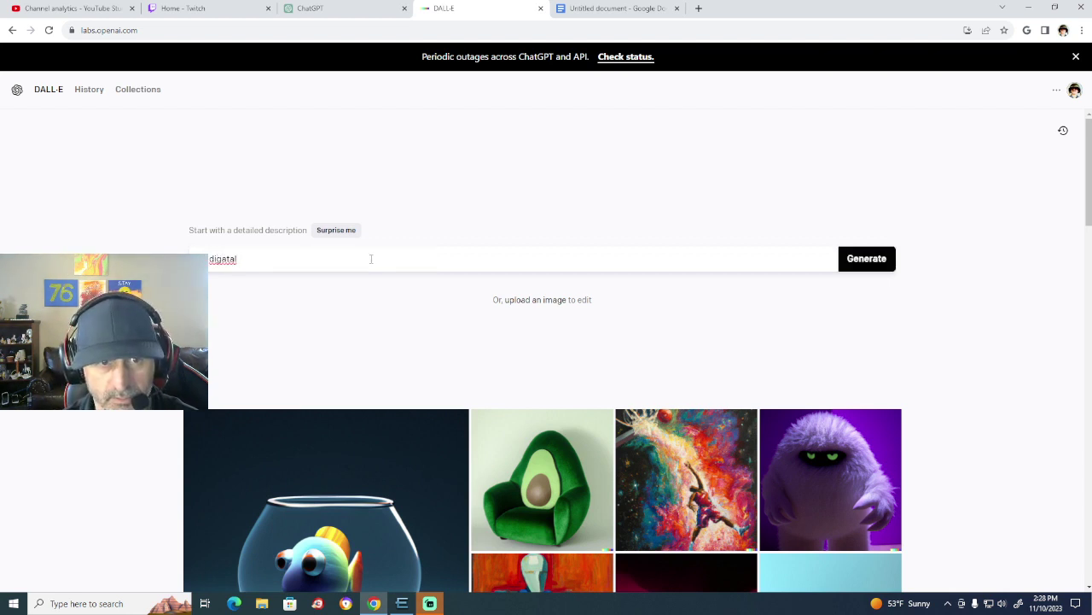
pyautogui.press('BackSpace')
pyautogui.press('BackSpace')
pyautogui.press('BackSpace')
pyautogui.press('BackSpace')
pyautogui.press('BackSpace')
pyautogui.write('igi')
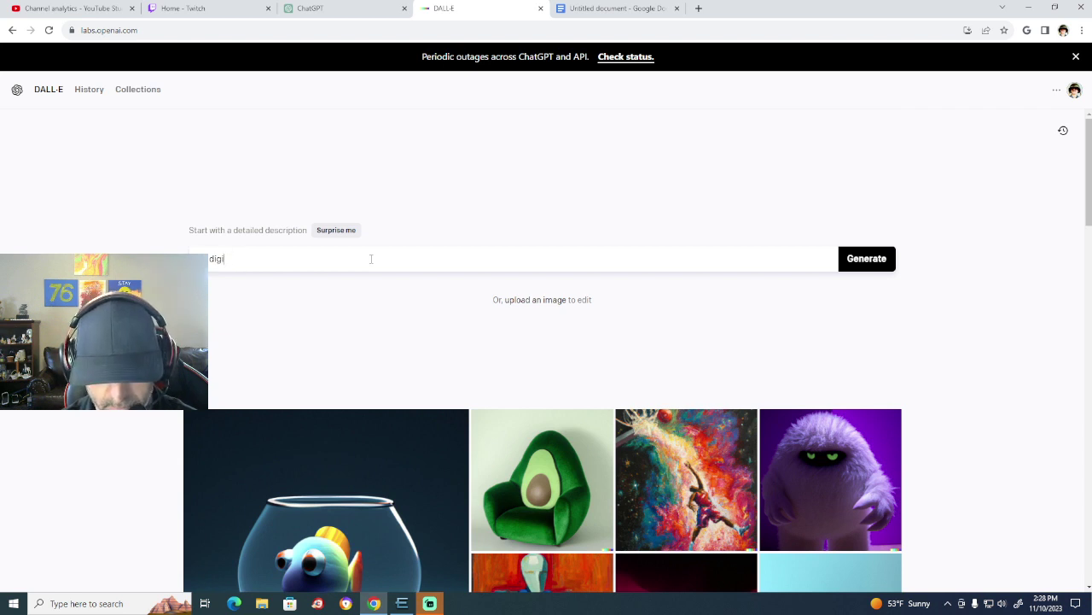
pyautogui.write('tal art ve')
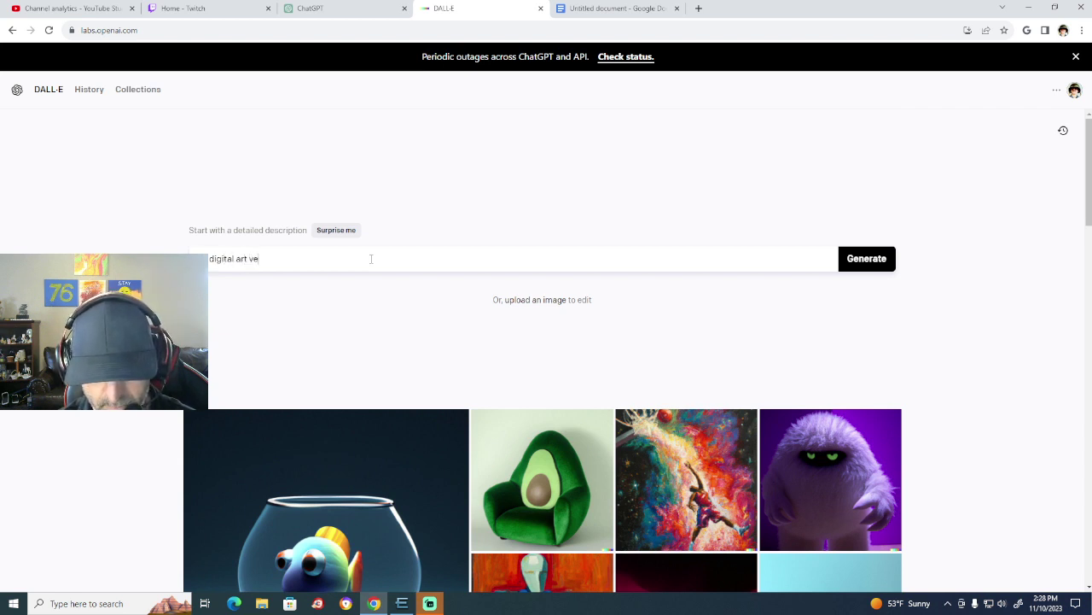
pyautogui.write('rsion')
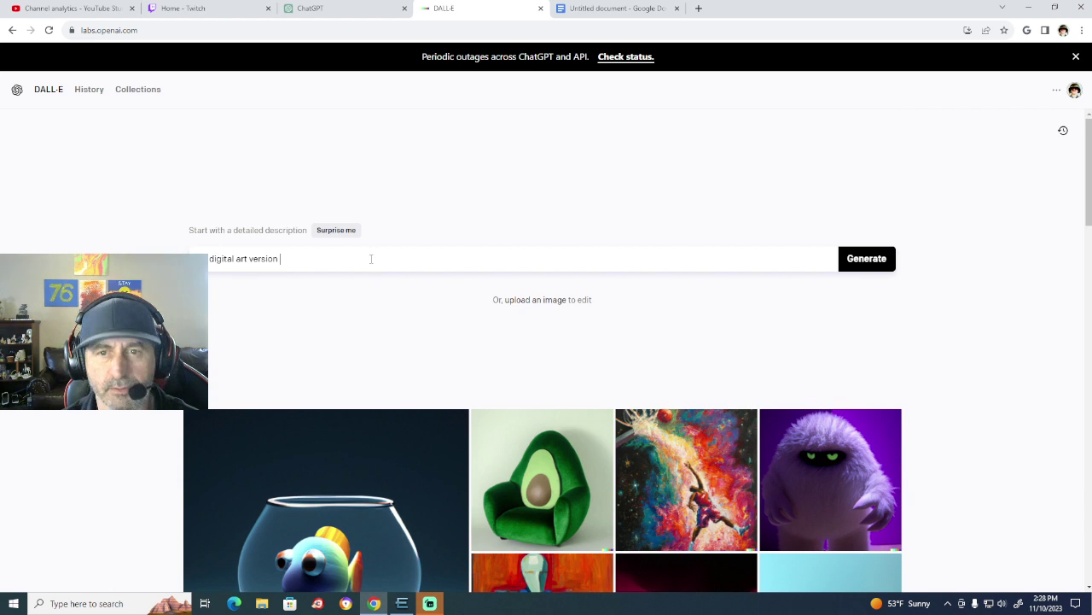
# Upload the recent picture "Capture for Entropia", open it uncropped in the image editor and confirm its placement at 1084 x 771.
pyautogui.click(547, 303)
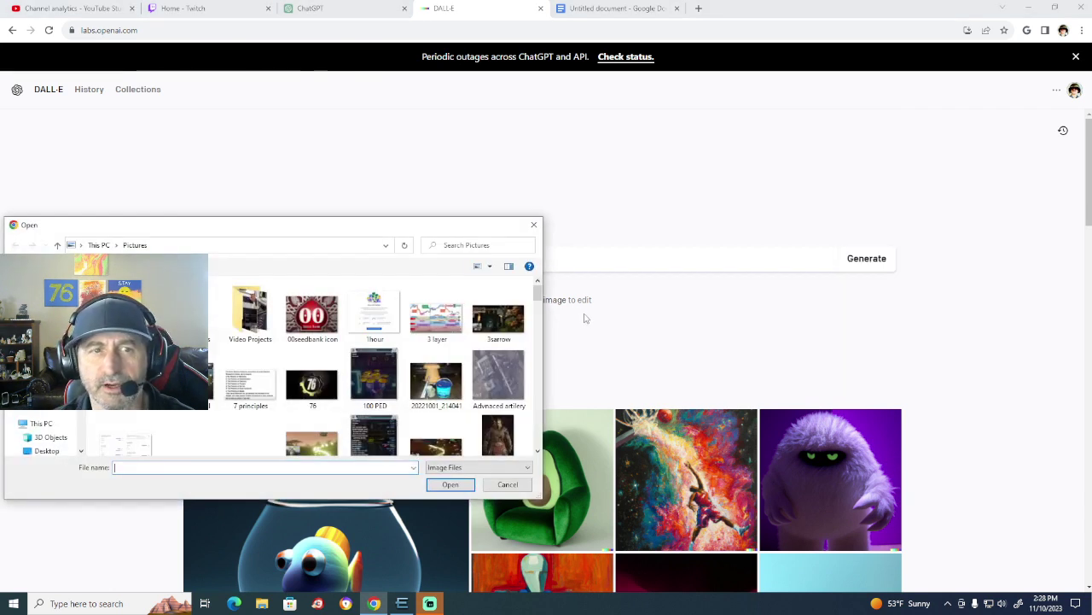
pyautogui.click(47, 287)
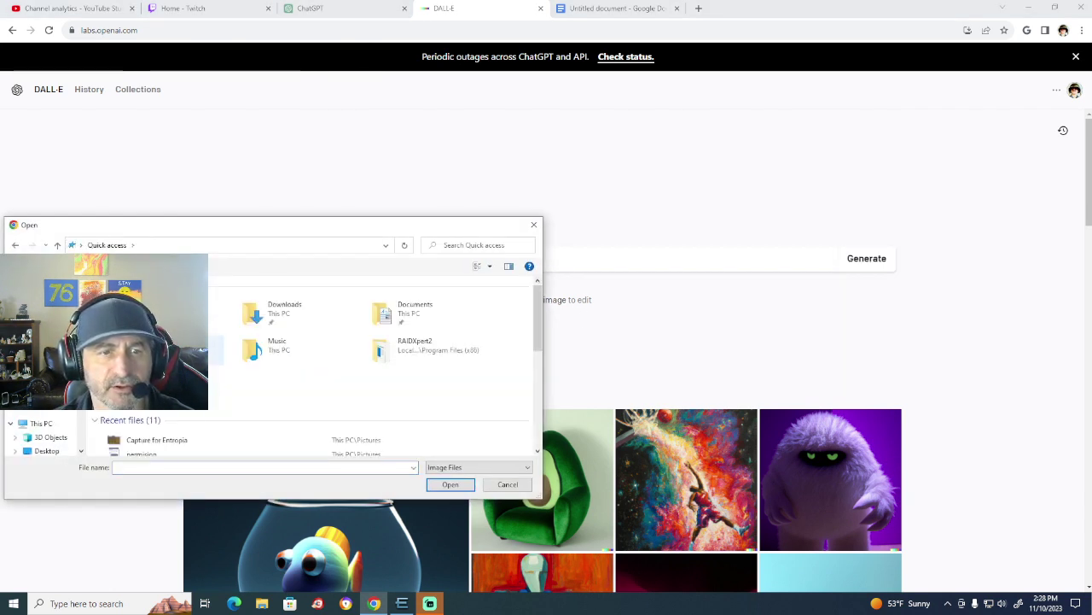
pyautogui.scroll(-1, 145, 423)
pyautogui.click(289, 436)
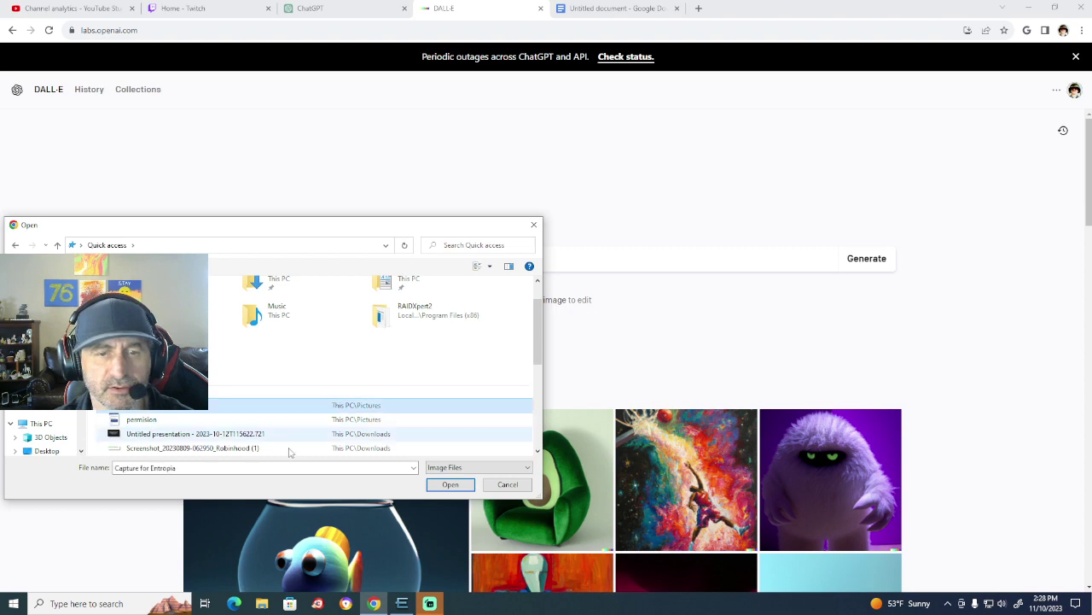
pyautogui.click(449, 484)
pyautogui.click(560, 417)
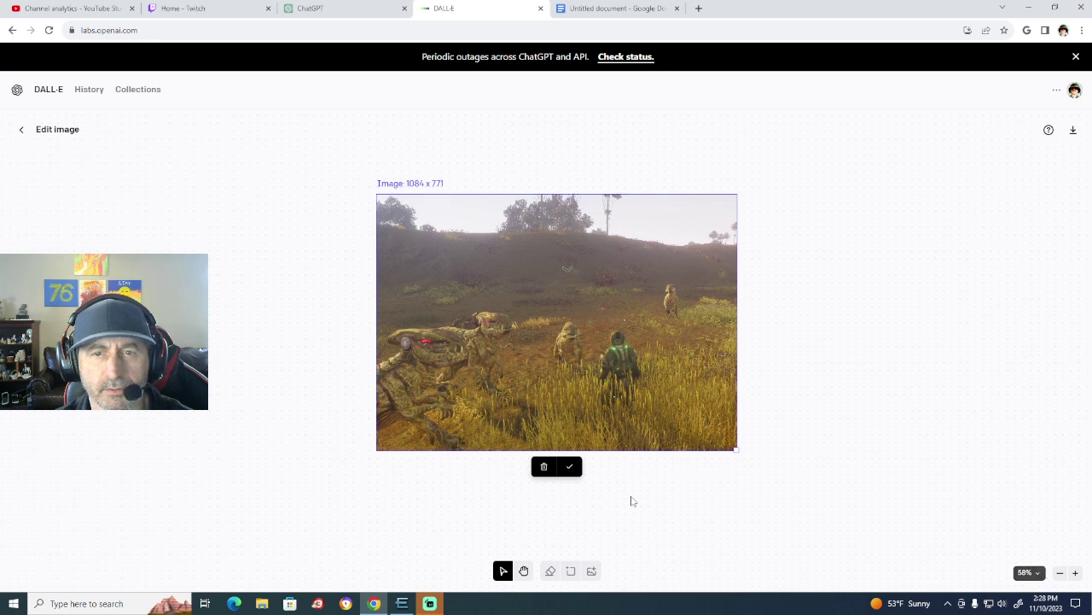
pyautogui.scroll(-2, 633, 501)
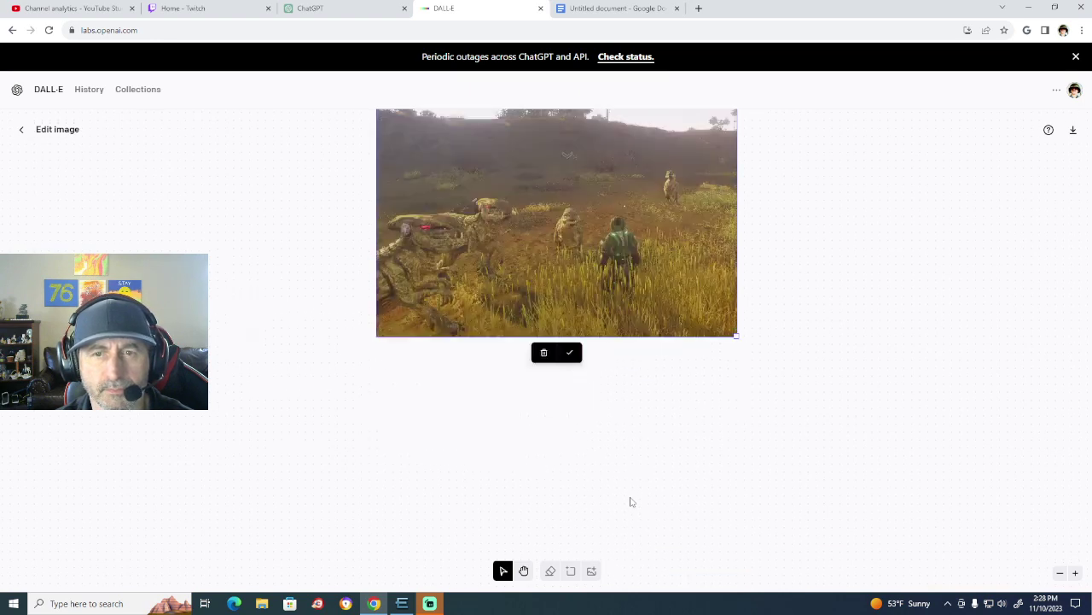
pyautogui.scroll(3, 632, 502)
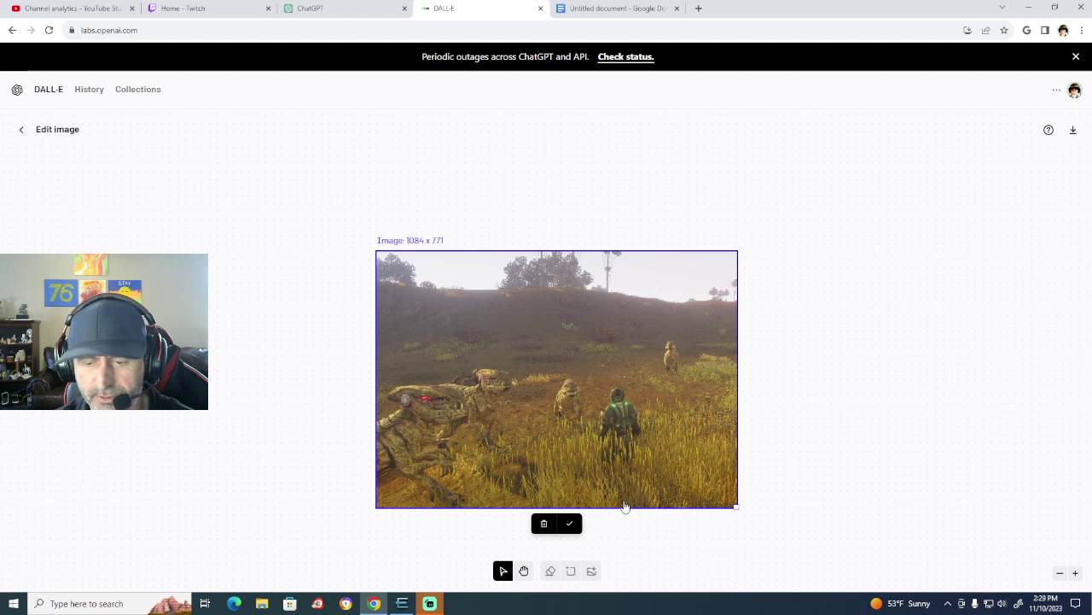
pyautogui.click(572, 523)
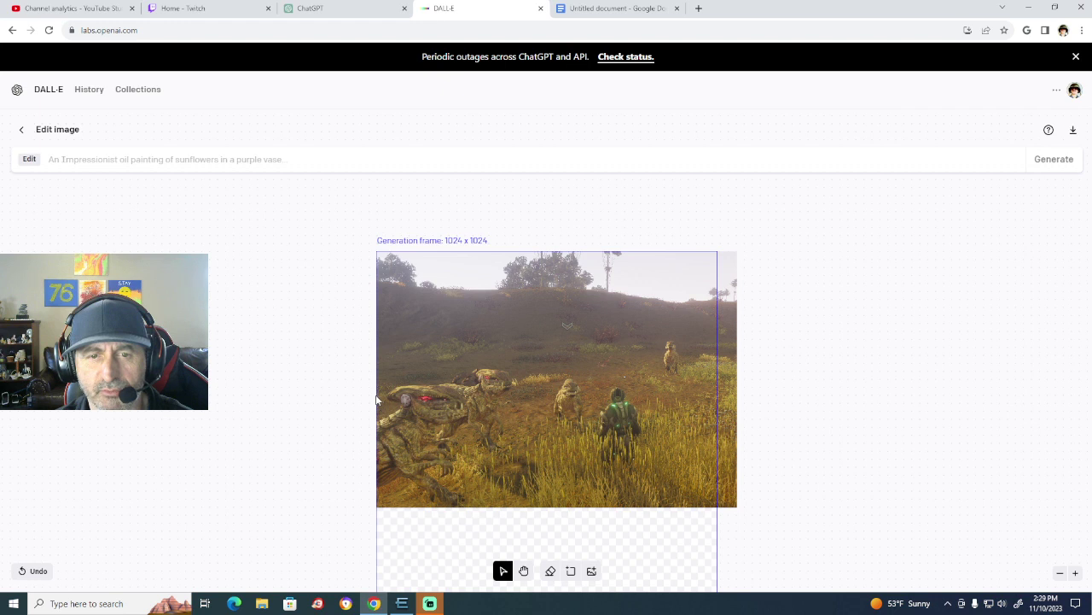
# Move the generation frame to overlap the left half of the picture and generate an extension described as "forest".
pyautogui.moveTo(378, 401); pyautogui.dragTo(227, 368)
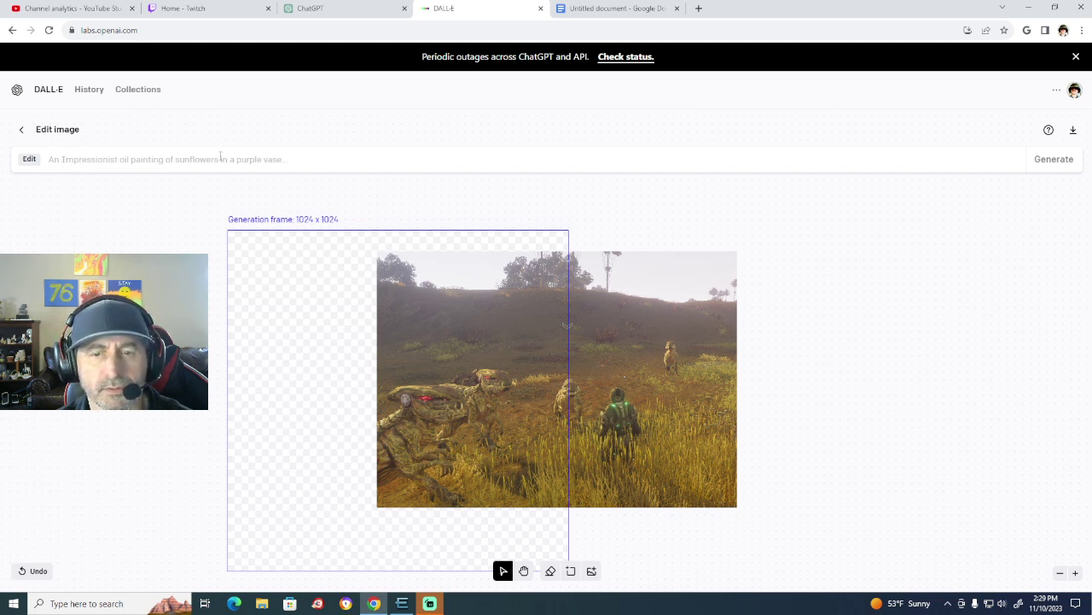
pyautogui.scroll(-3, 812, 411)
pyautogui.scroll(1, 812, 411)
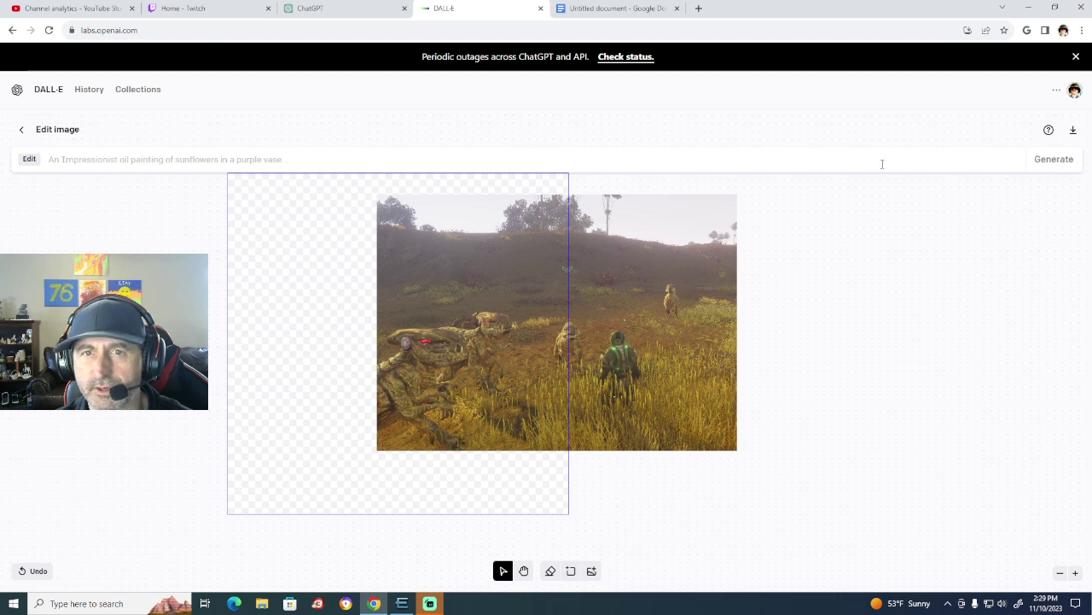
pyautogui.click(417, 162)
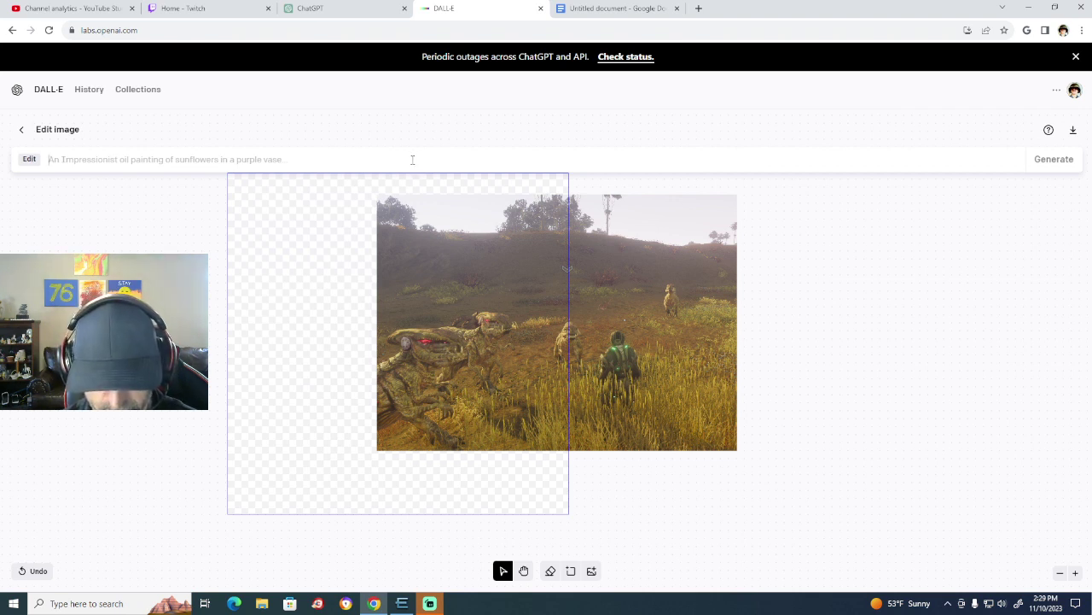
pyautogui.write('forest')
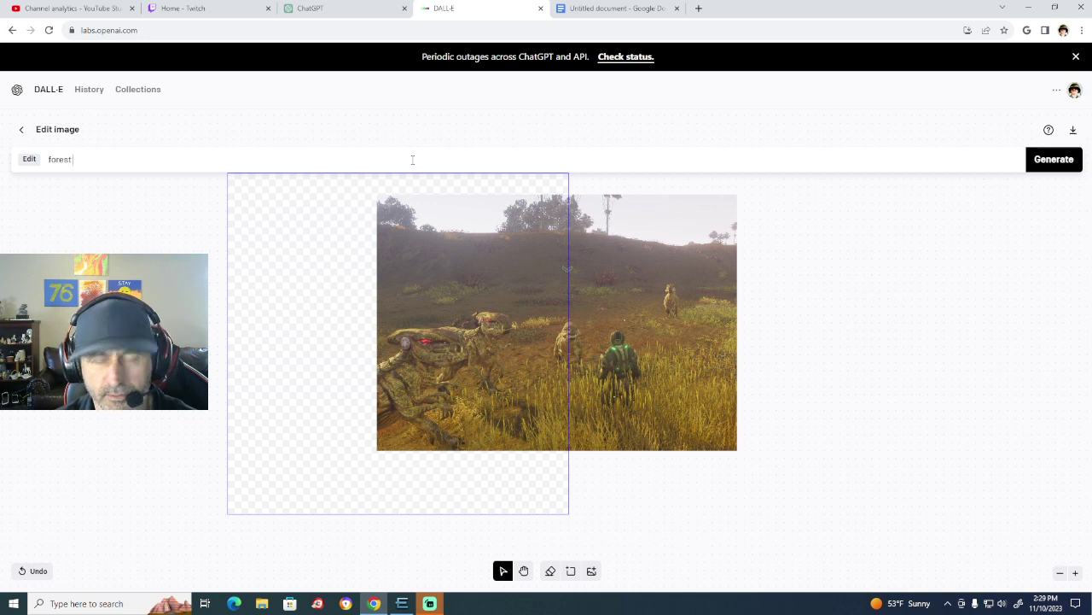
pyautogui.click(1043, 166)
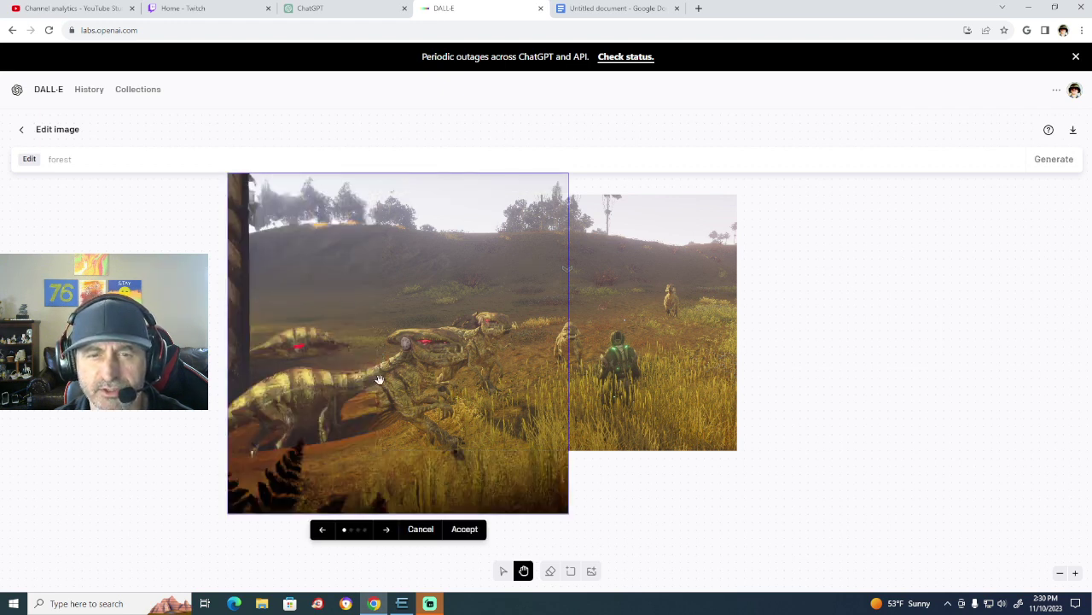
# Browse the generated forest extensions and discard them all.
pyautogui.click(389, 534)
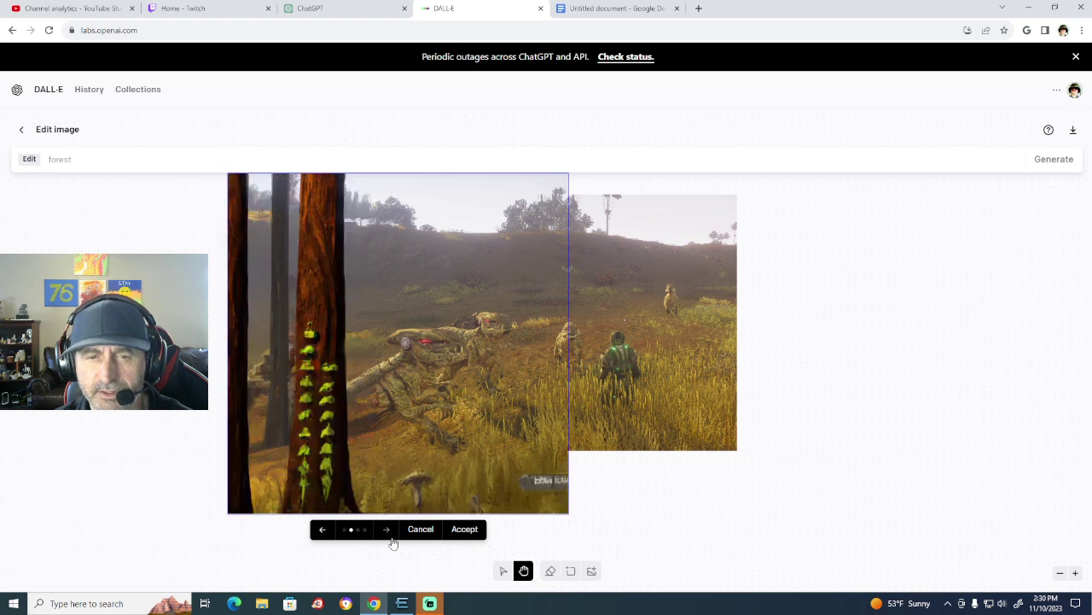
pyautogui.click(391, 540)
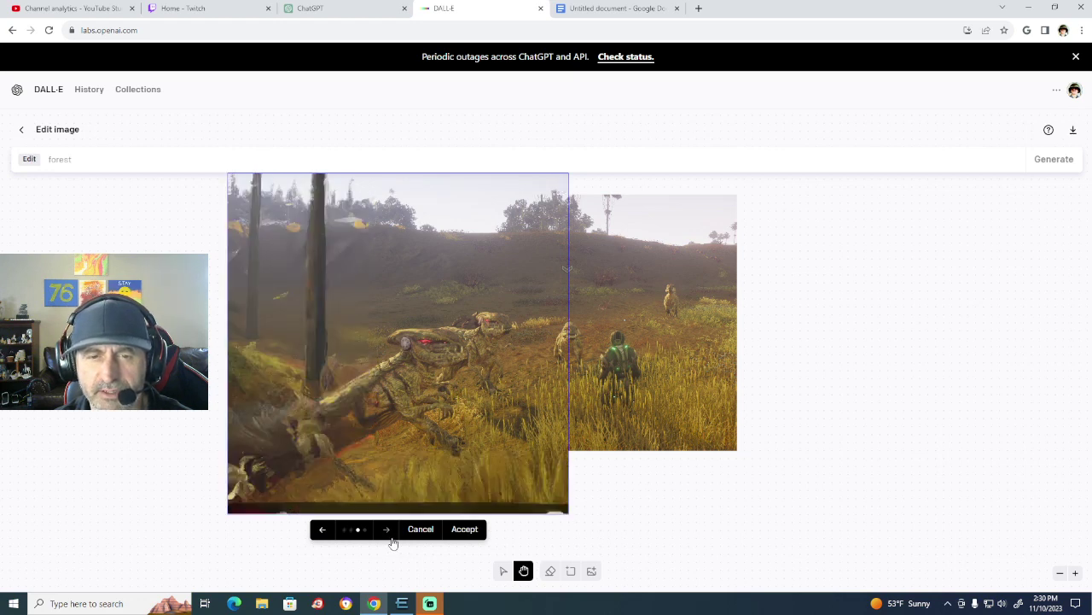
pyautogui.click(389, 534)
pyautogui.click(393, 543)
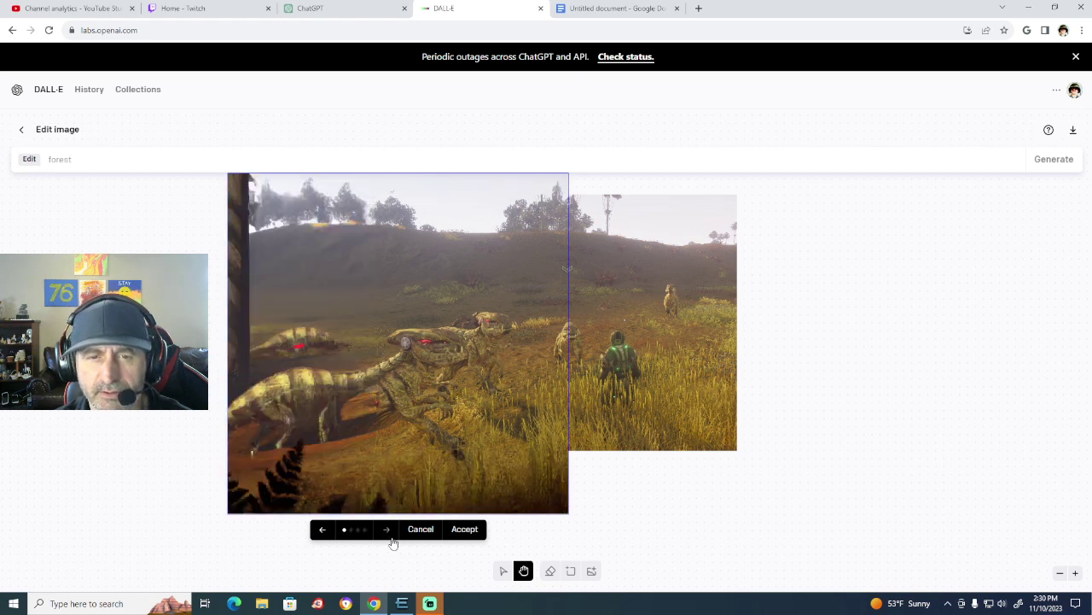
pyautogui.click(393, 543)
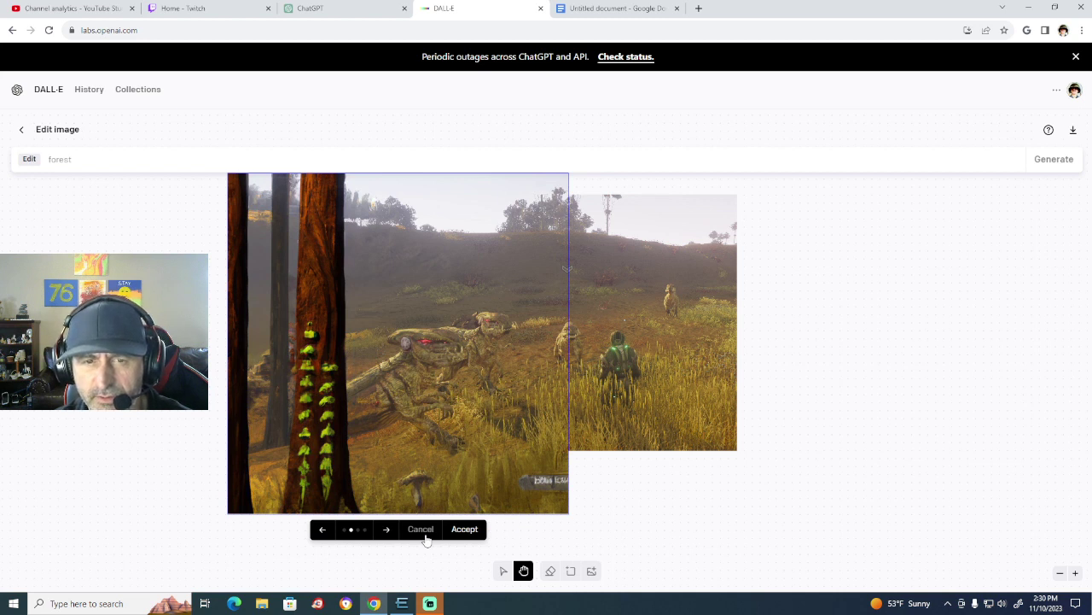
pyautogui.click(421, 533)
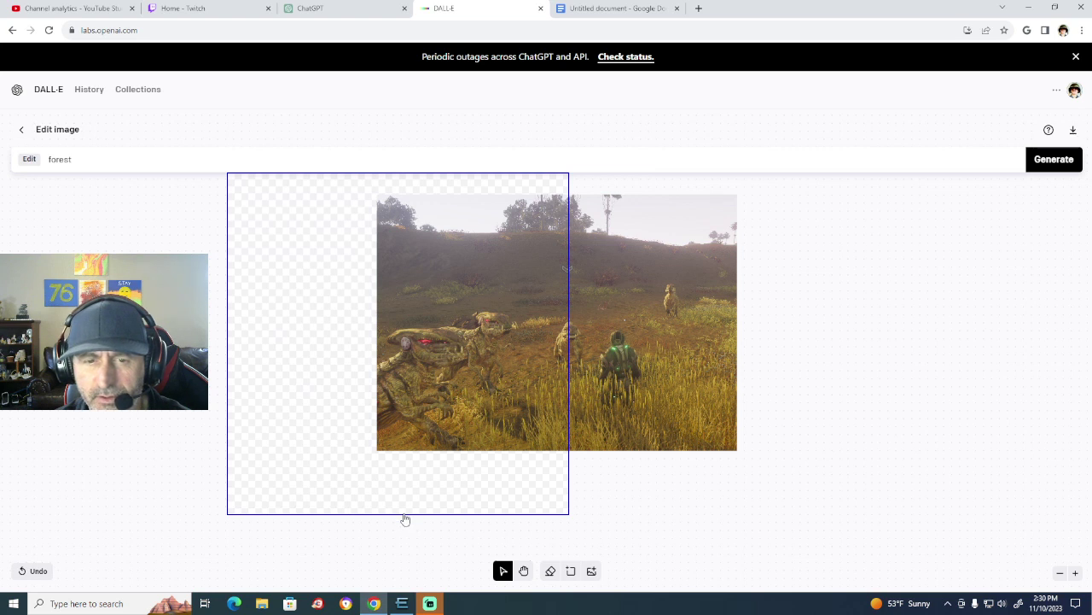
# Move the generation frame over the picture's right edge, align their tops, and generate an extension described as "forest with lake".
pyautogui.moveTo(404, 508); pyautogui.dragTo(867, 512)
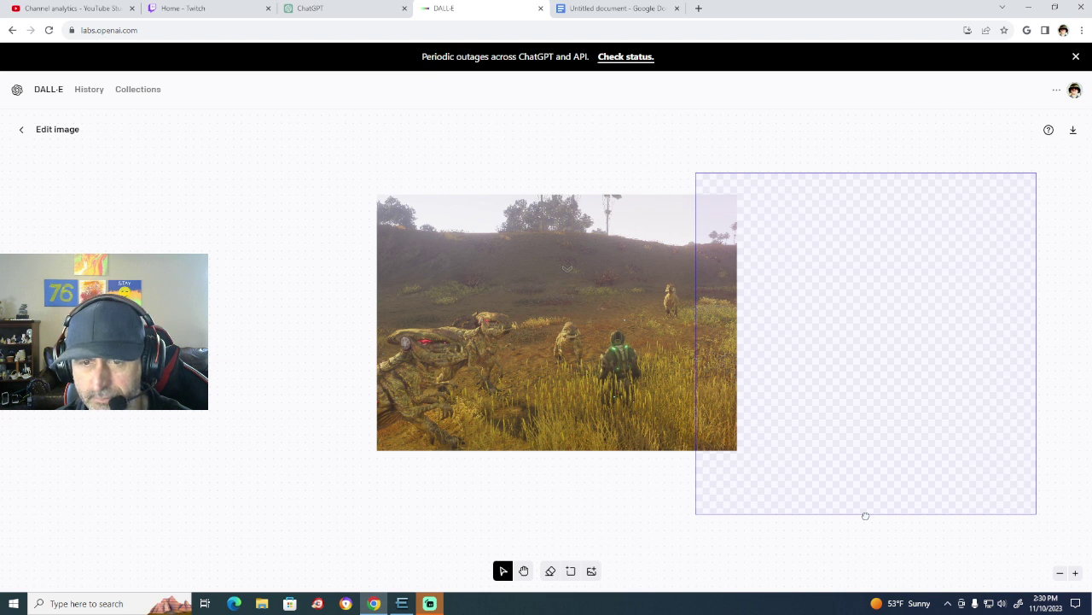
pyautogui.moveTo(865, 515); pyautogui.dragTo(863, 522)
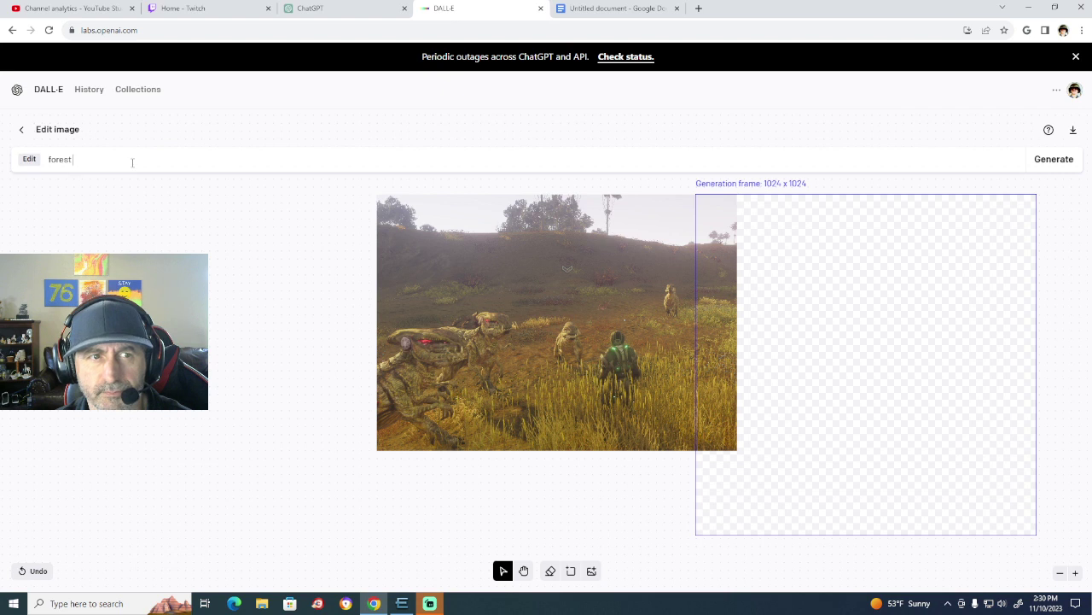
pyautogui.click(133, 162)
pyautogui.write('with lake')
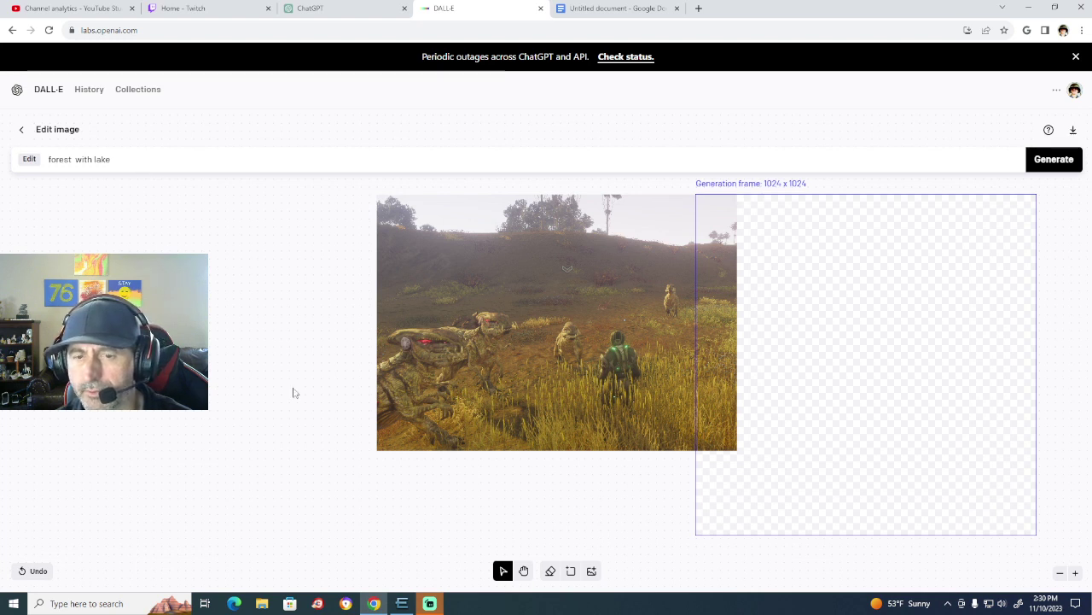
pyautogui.click(1056, 162)
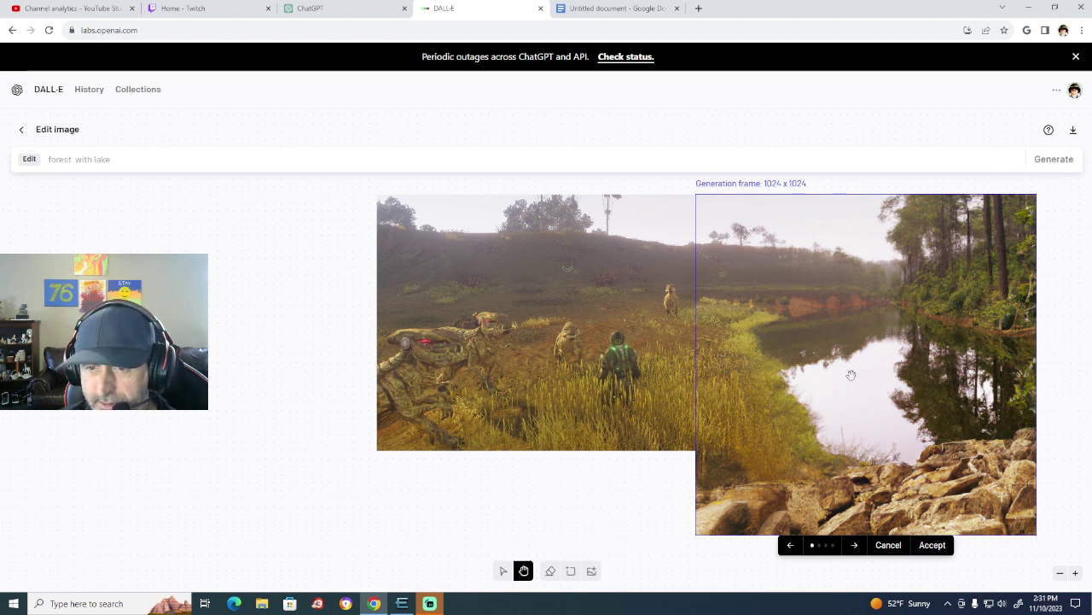
# Compare the four generated lake extensions and accept the first one, with the rocky shore and tree reflections.
pyautogui.moveTo(834, 385); pyautogui.dragTo(784, 384)
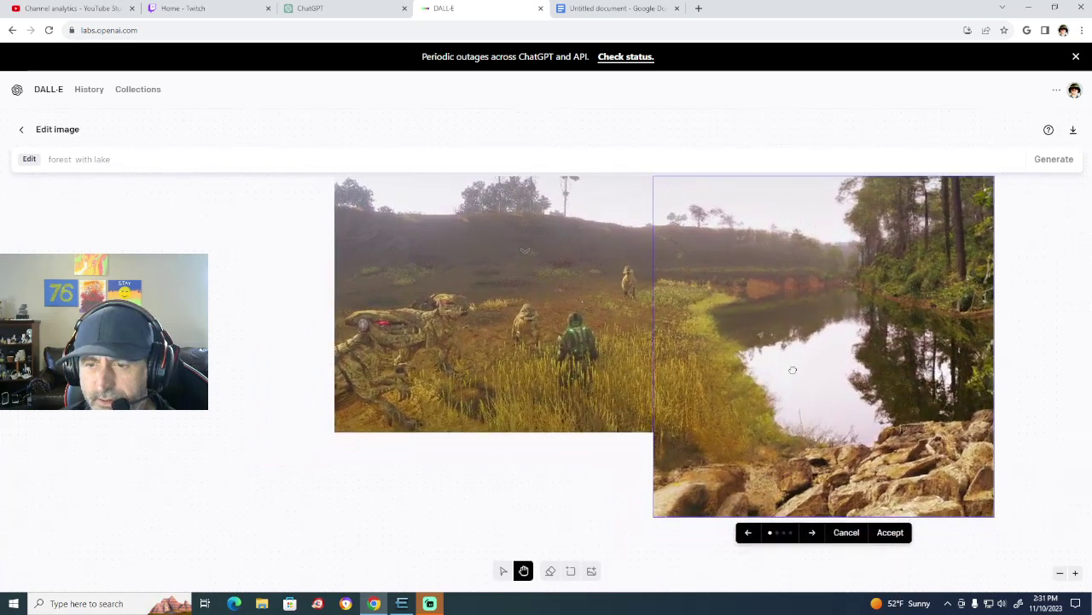
pyautogui.click(814, 538)
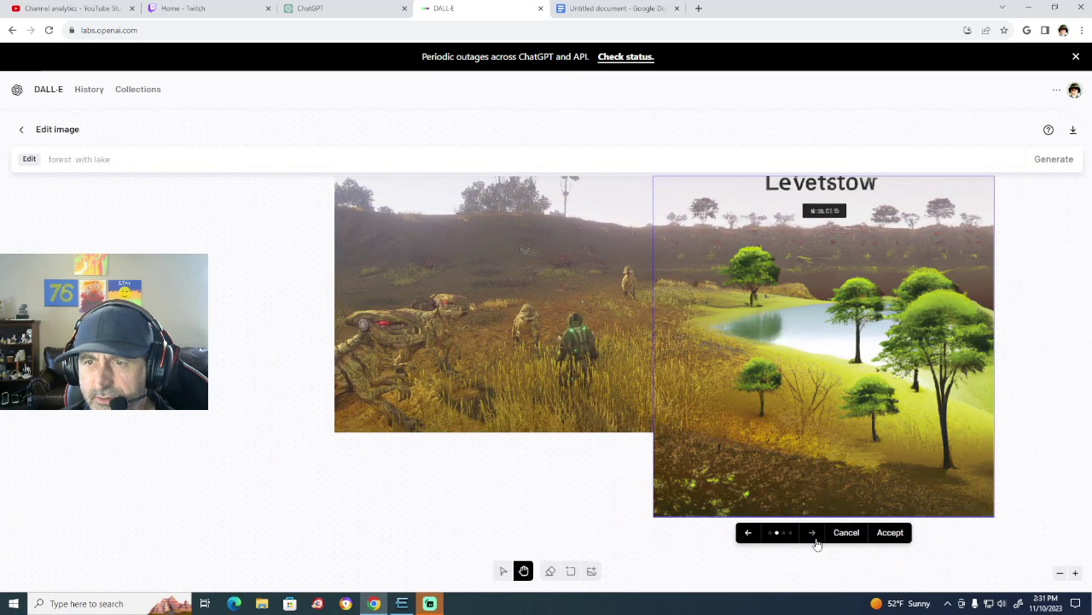
pyautogui.click(815, 540)
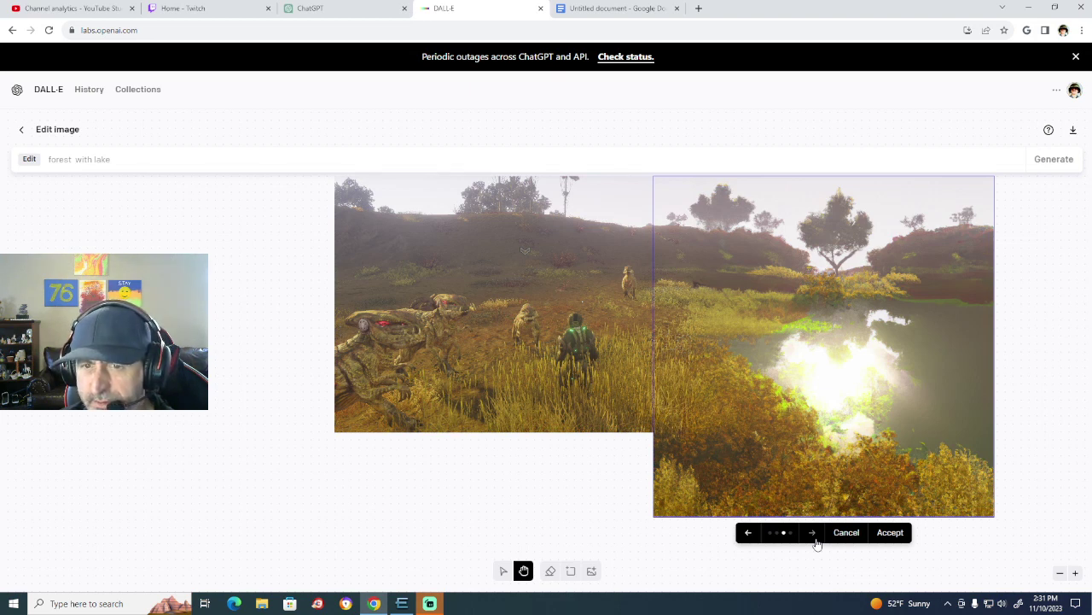
pyautogui.click(813, 533)
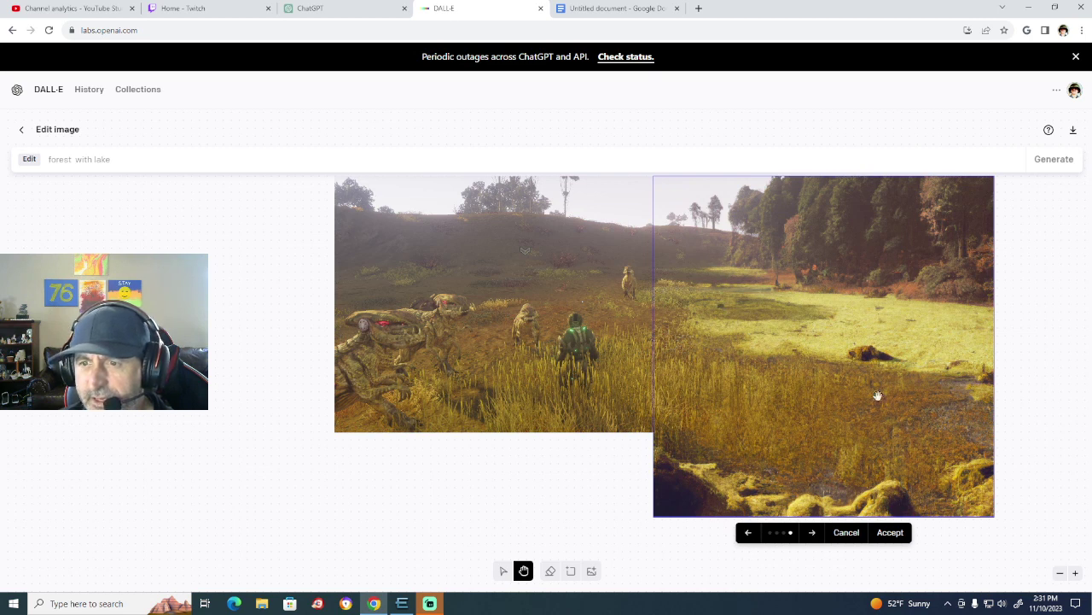
pyautogui.click(747, 532)
pyautogui.click(747, 532)
pyautogui.click(747, 532)
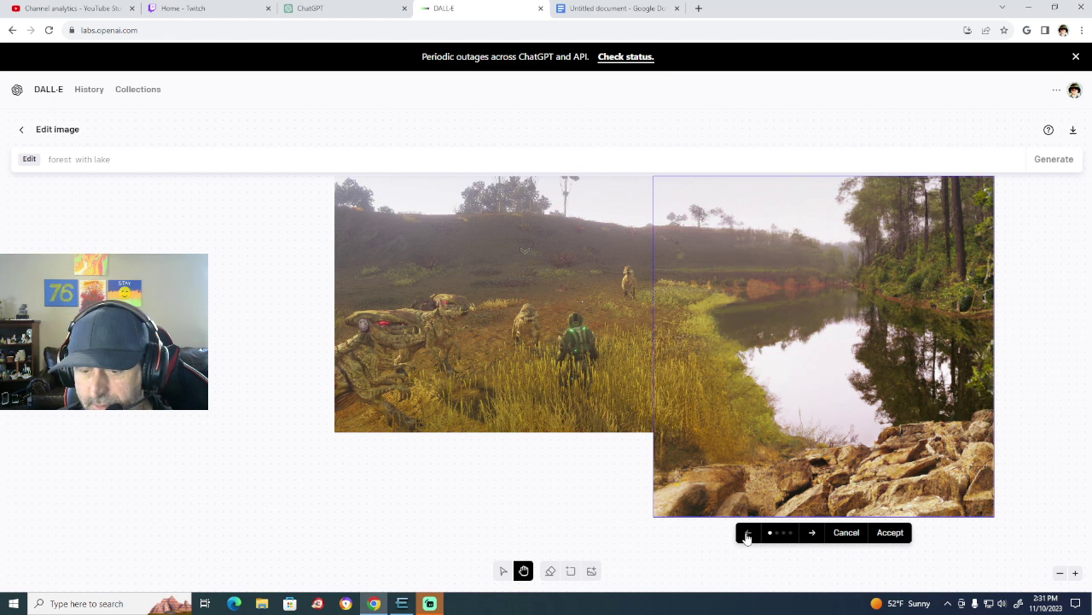
pyautogui.click(813, 534)
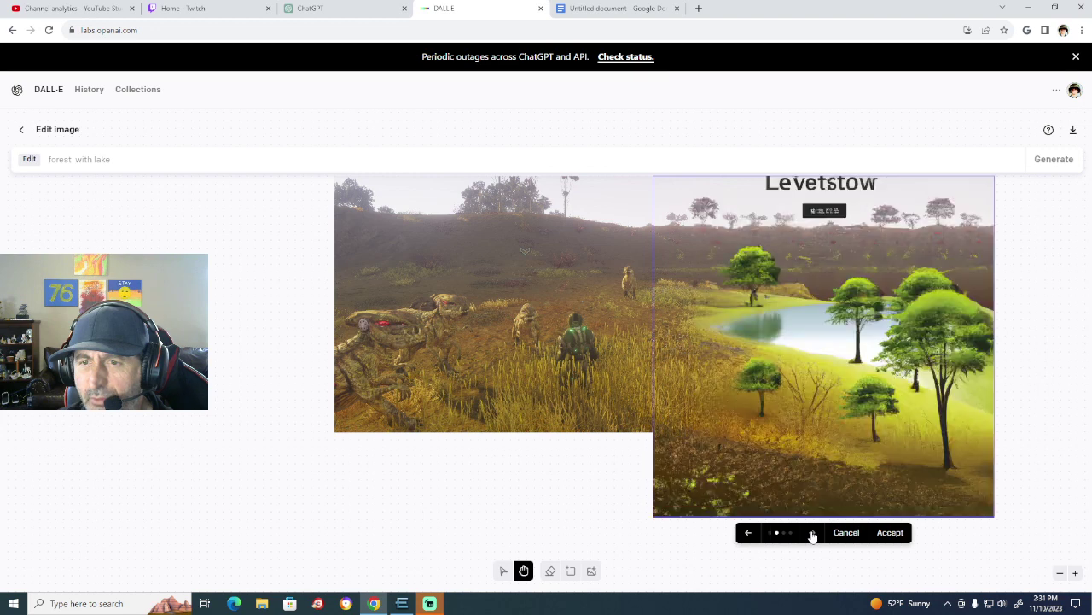
pyautogui.click(812, 534)
pyautogui.click(812, 534)
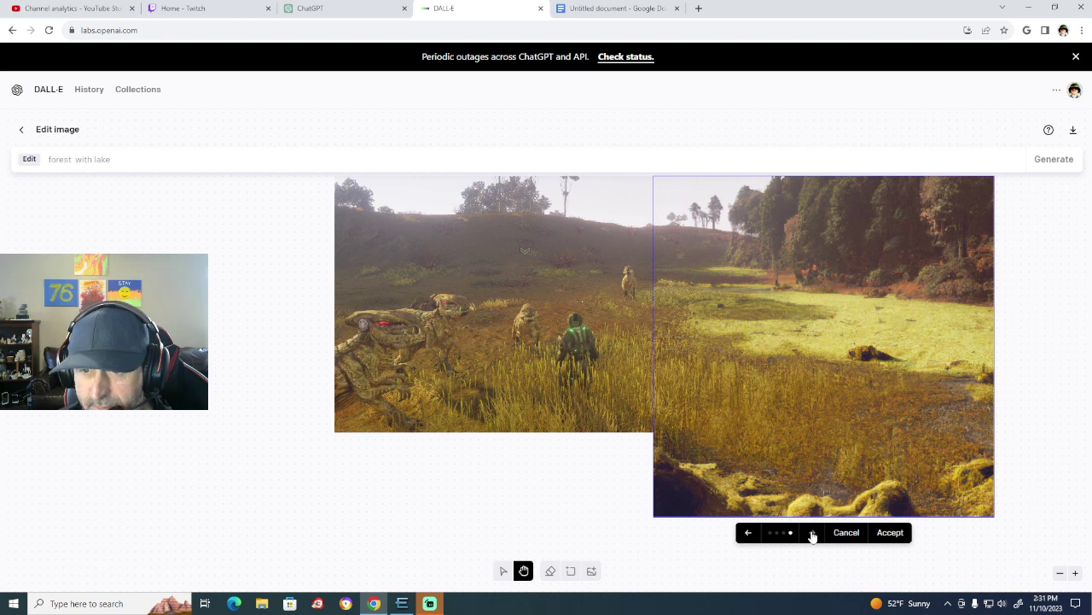
pyautogui.click(749, 534)
pyautogui.click(749, 536)
pyautogui.click(750, 536)
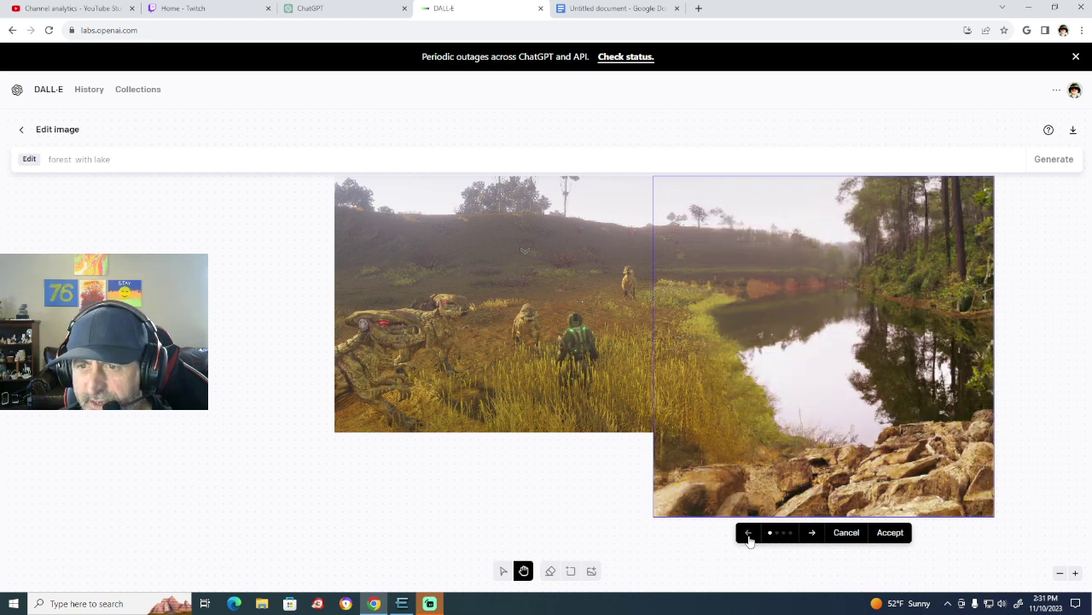
pyautogui.click(887, 532)
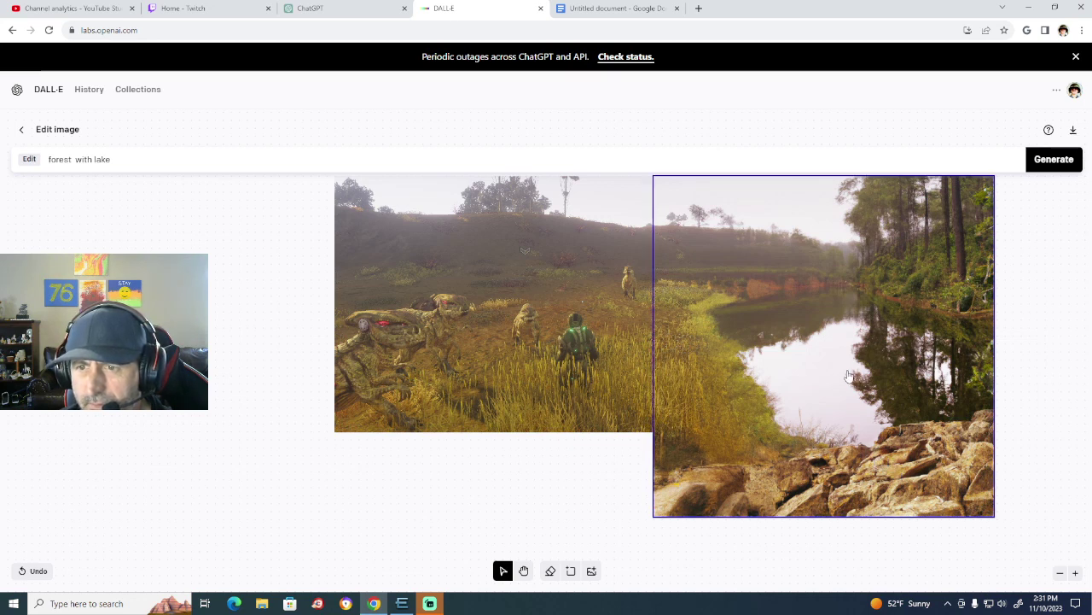
# Move the generation frame over the original picture, aligned with its left edge and covering the blank area below it.
pyautogui.moveTo(849, 376); pyautogui.dragTo(514, 373)
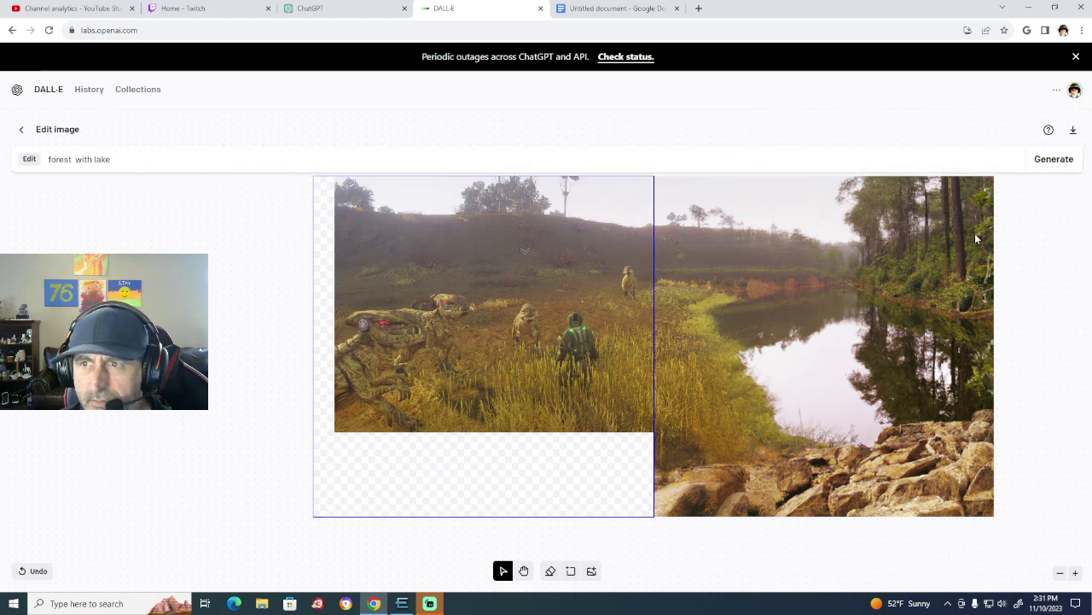
pyautogui.moveTo(548, 286); pyautogui.dragTo(569, 290)
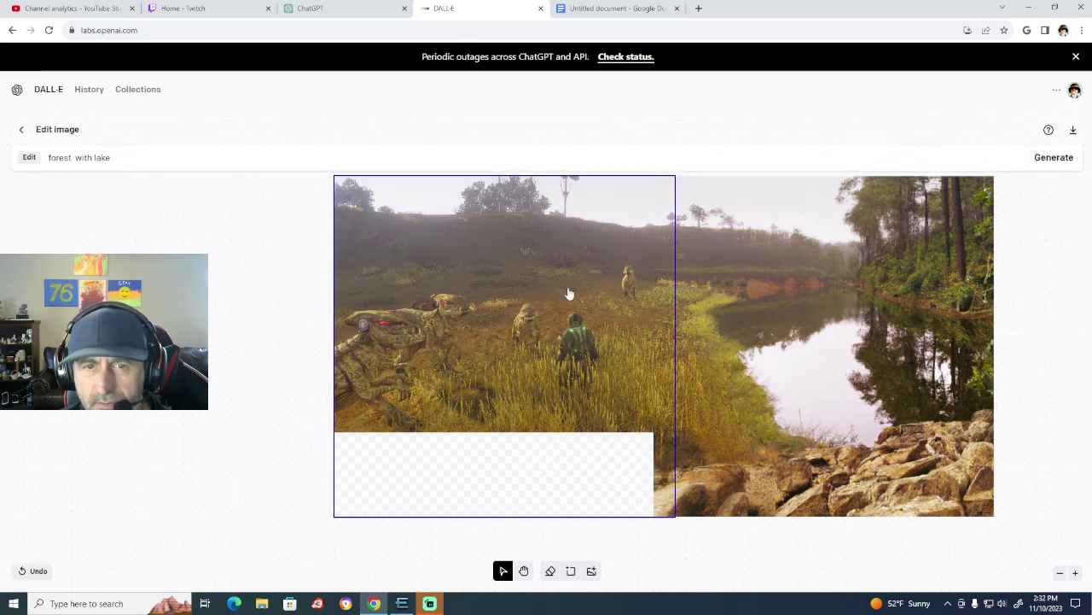
pyautogui.click(1045, 169)
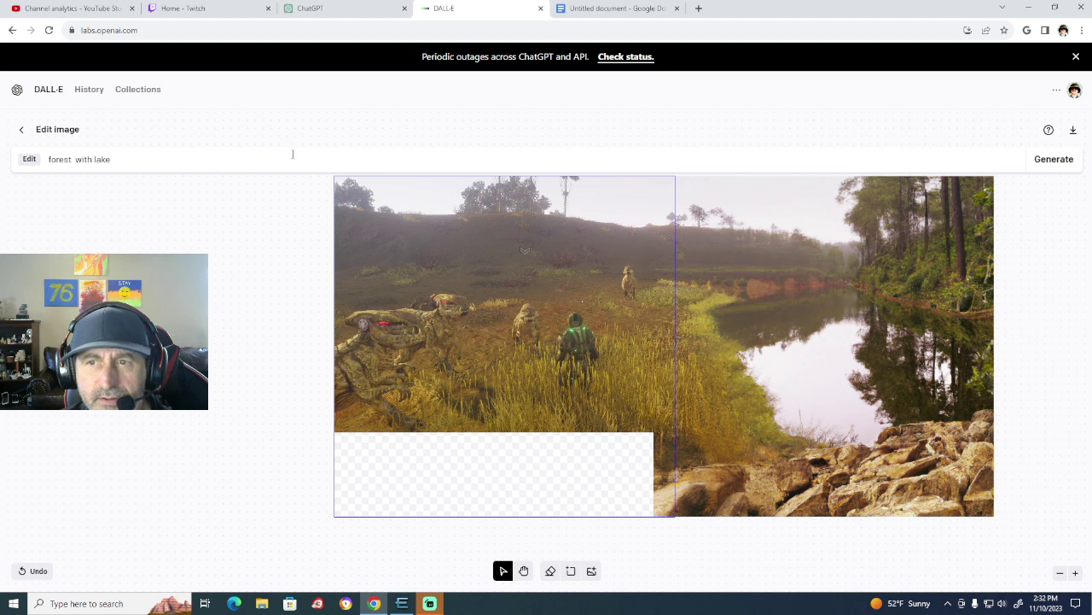
# Replace the generation prompt with "grass land" and generate a fill for the blank area below the original picture.
pyautogui.click(118, 160)
pyautogui.moveTo(118, 160); pyautogui.dragTo(44, 160)
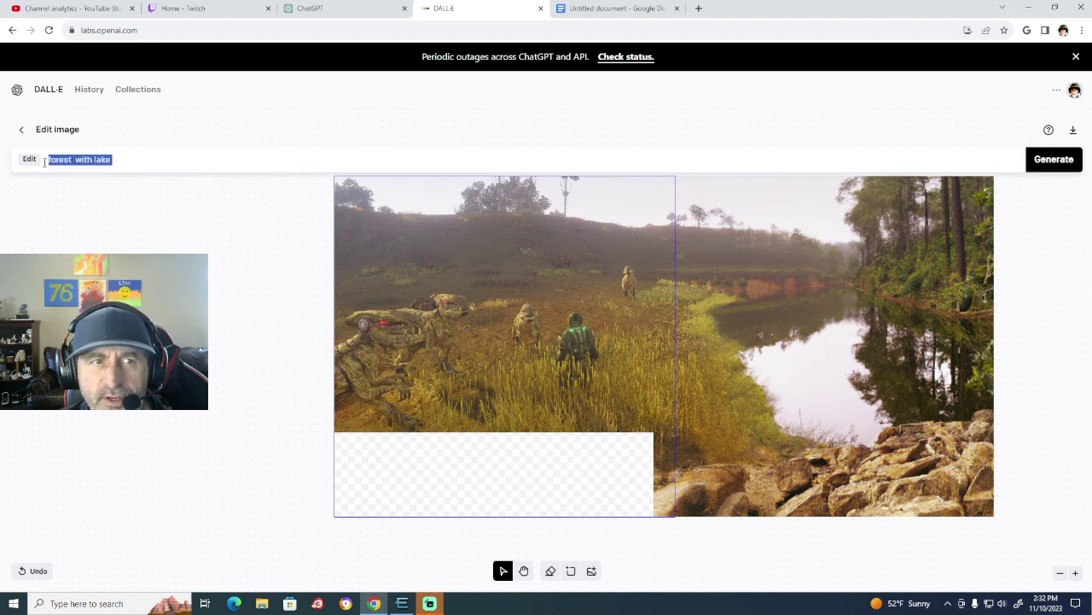
pyautogui.write('g')
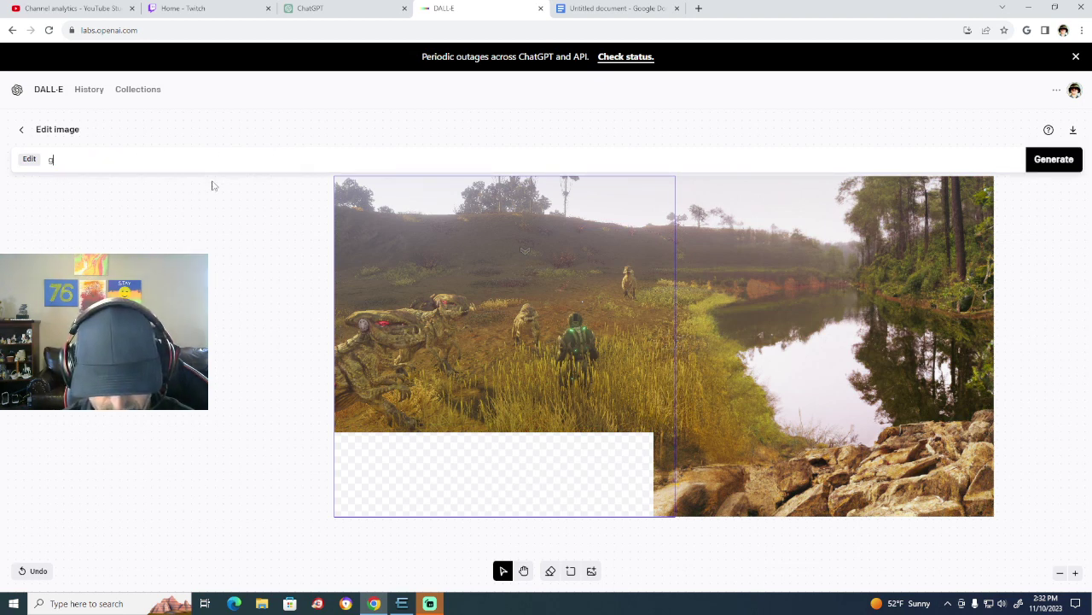
pyautogui.write('rass l')
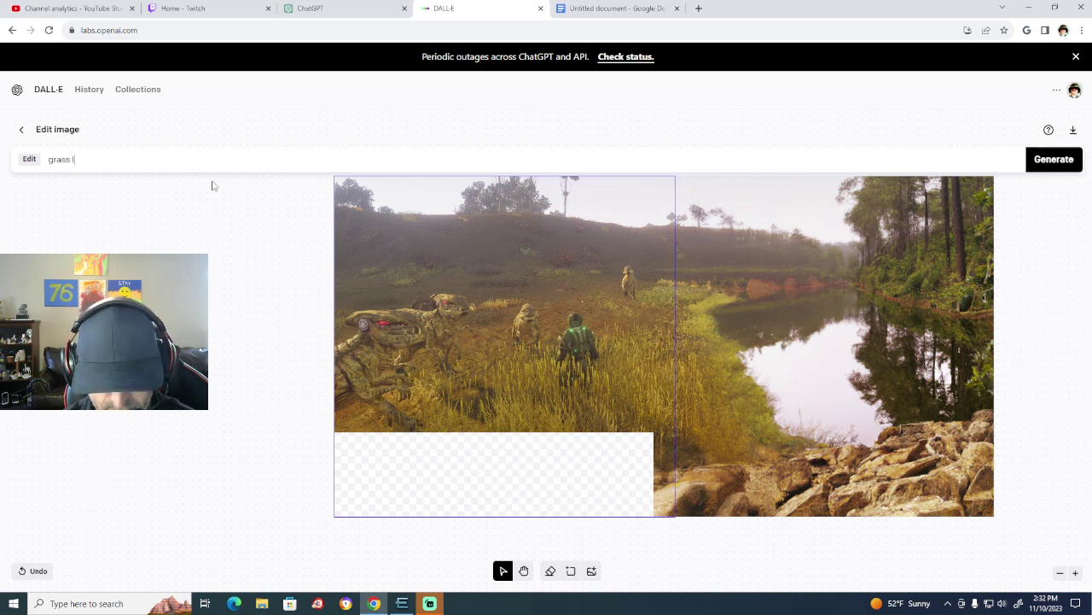
pyautogui.write('and')
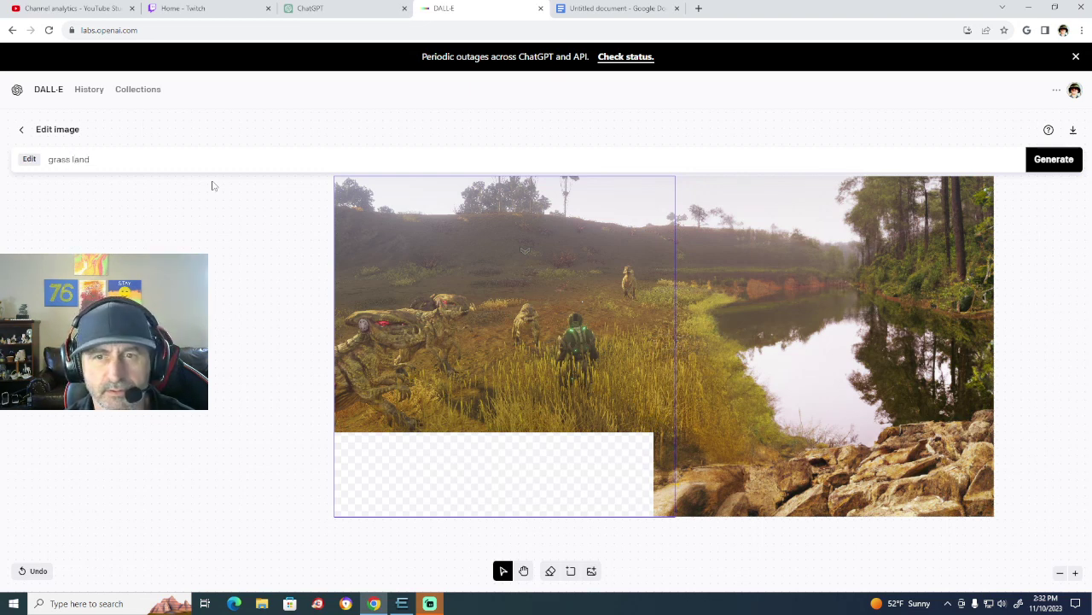
pyautogui.click(1046, 163)
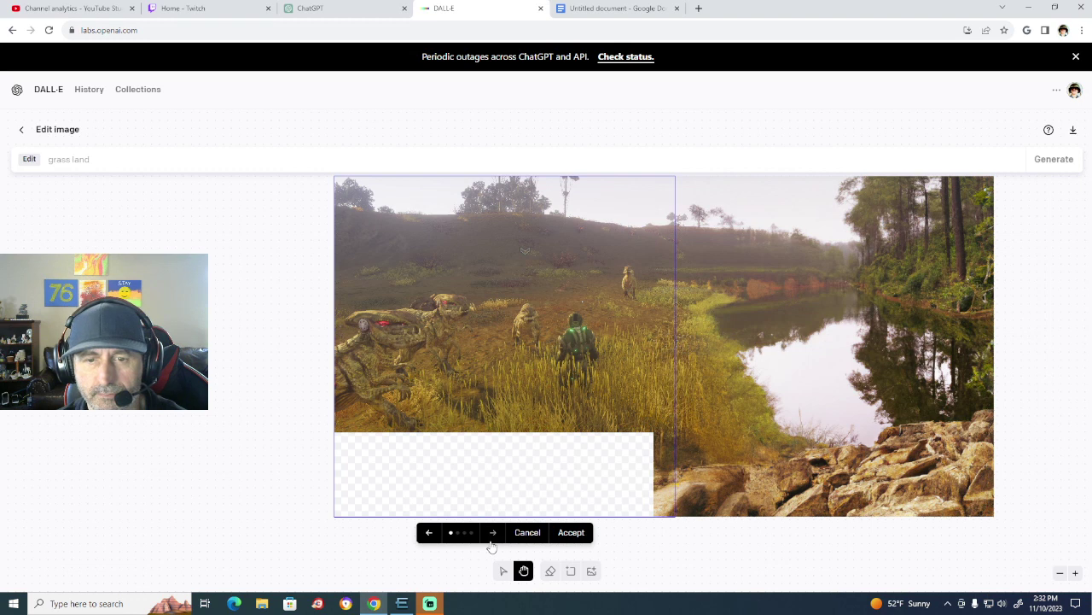
# Discard the blank results and generate the "grass land" fill again with the frame in the same place.
pyautogui.click(430, 532)
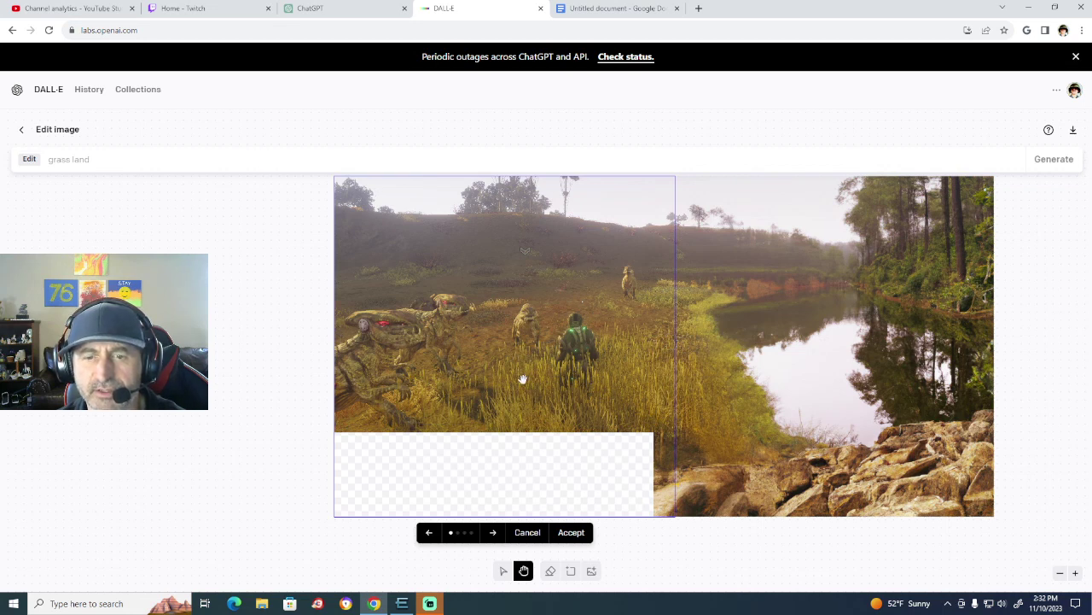
pyautogui.click(528, 532)
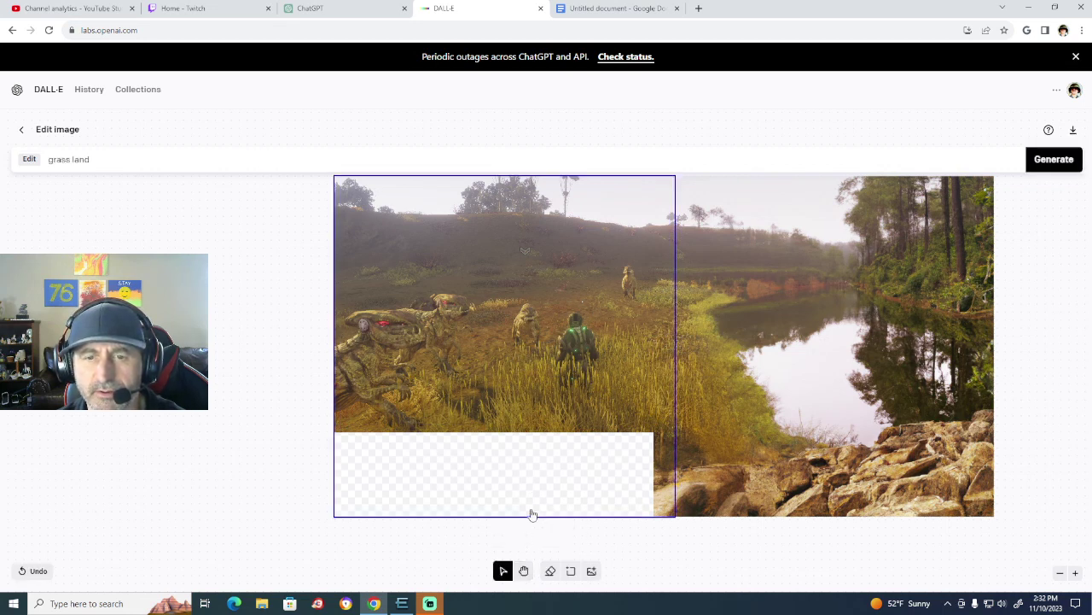
pyautogui.click(1055, 160)
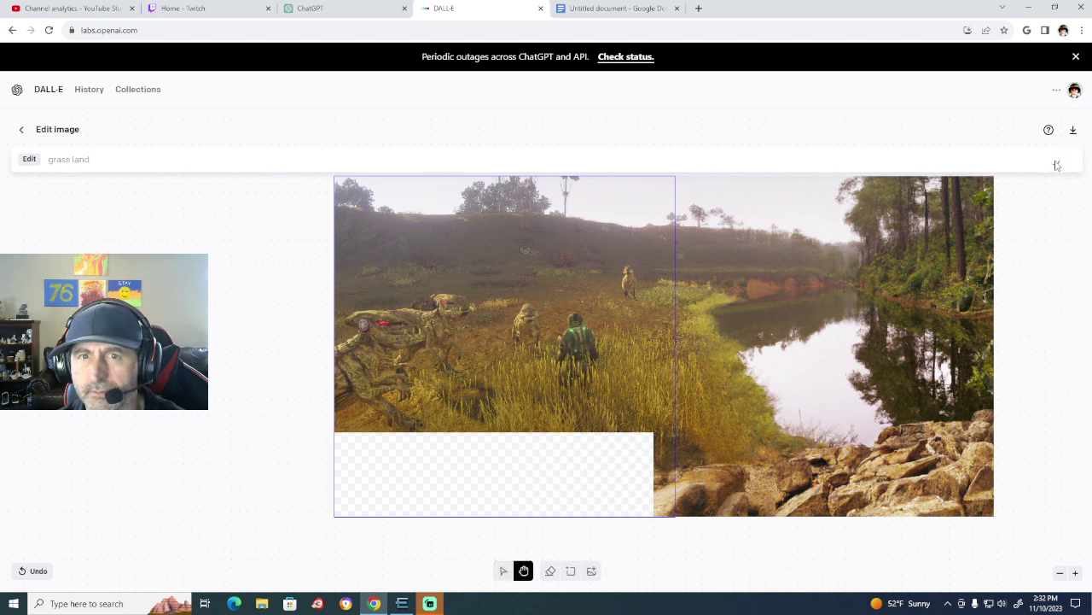
pyautogui.scroll(-2, 929, 267)
pyautogui.scroll(5, 929, 267)
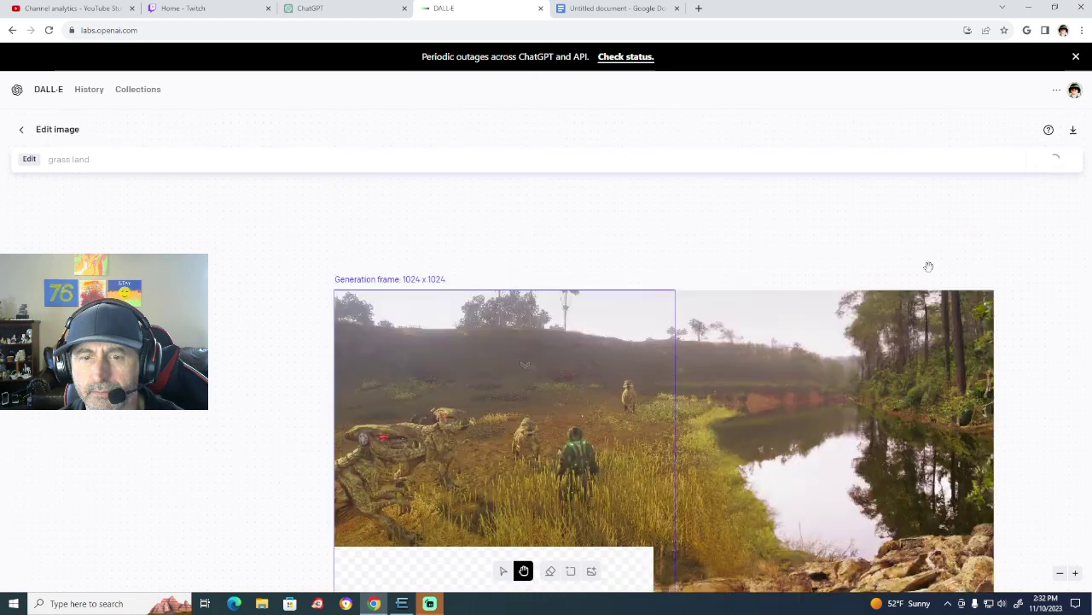
pyautogui.scroll(-3, 928, 267)
pyautogui.scroll(1, 928, 267)
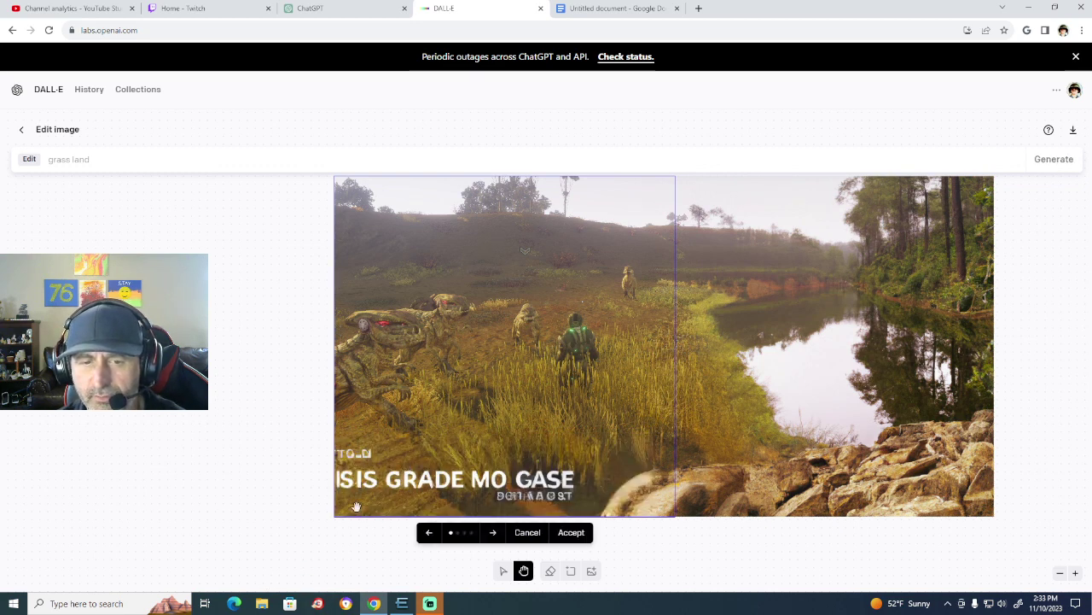
# Compare the four generated grassland fills and accept the fourth one, with tall grass, a small pool and pale rocks.
pyautogui.click(493, 532)
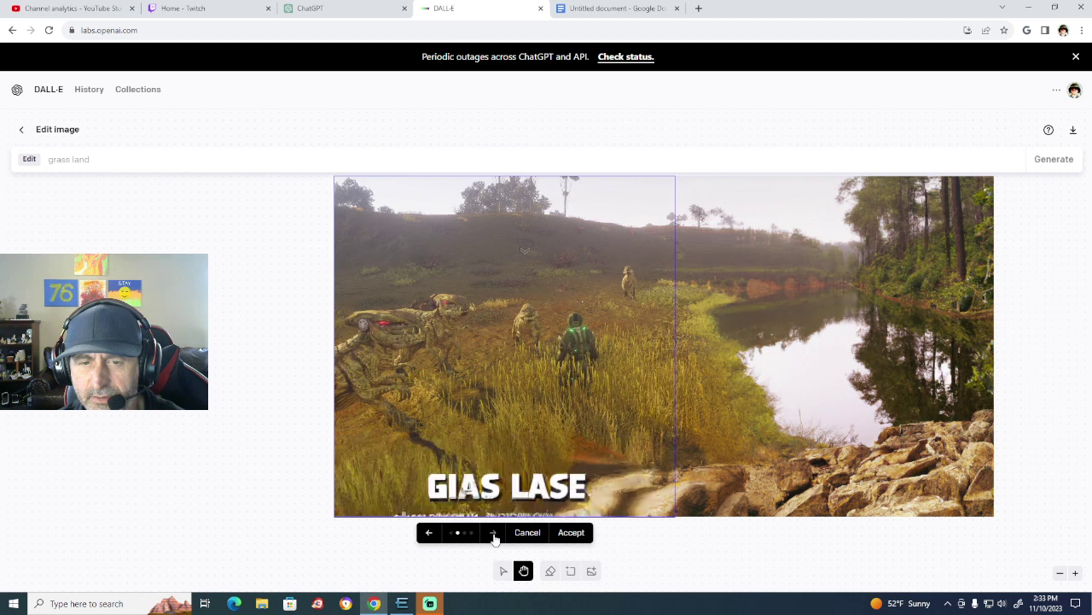
pyautogui.click(494, 532)
pyautogui.click(493, 532)
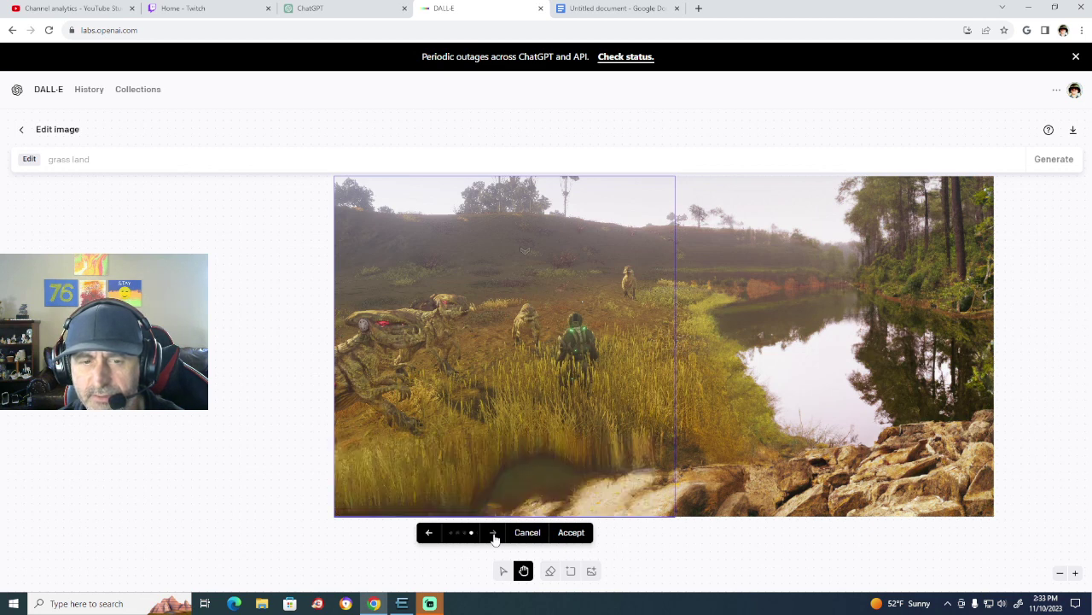
pyautogui.click(493, 532)
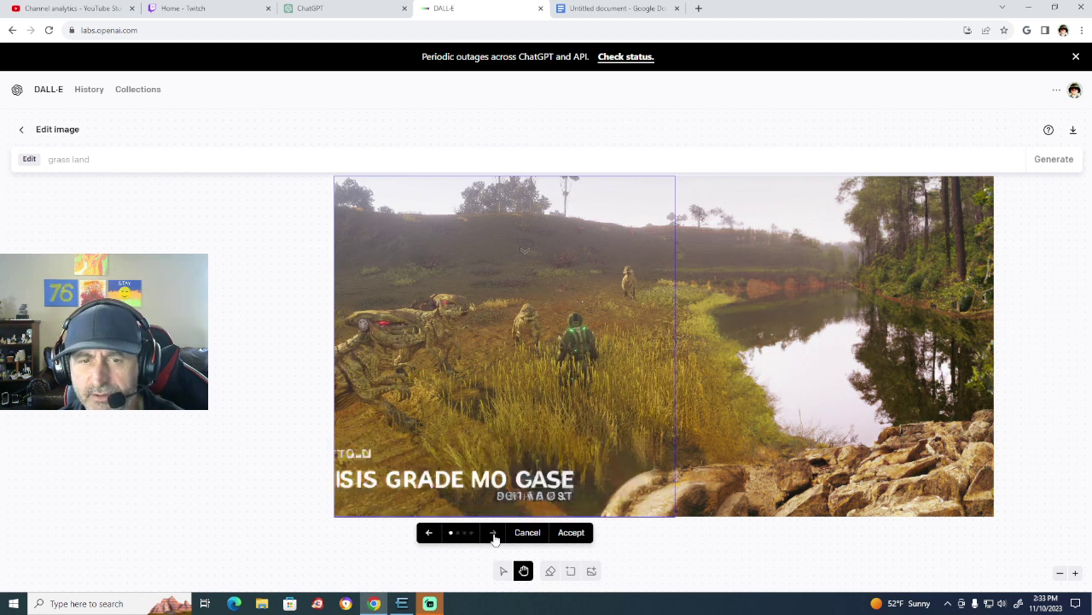
pyautogui.click(428, 536)
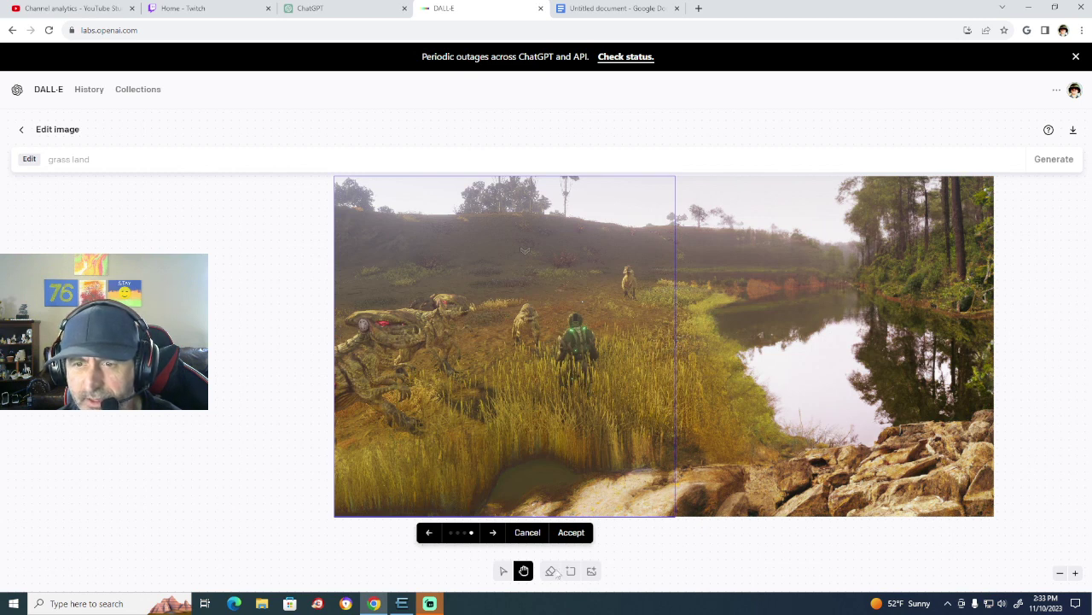
pyautogui.scroll(-1, 659, 558)
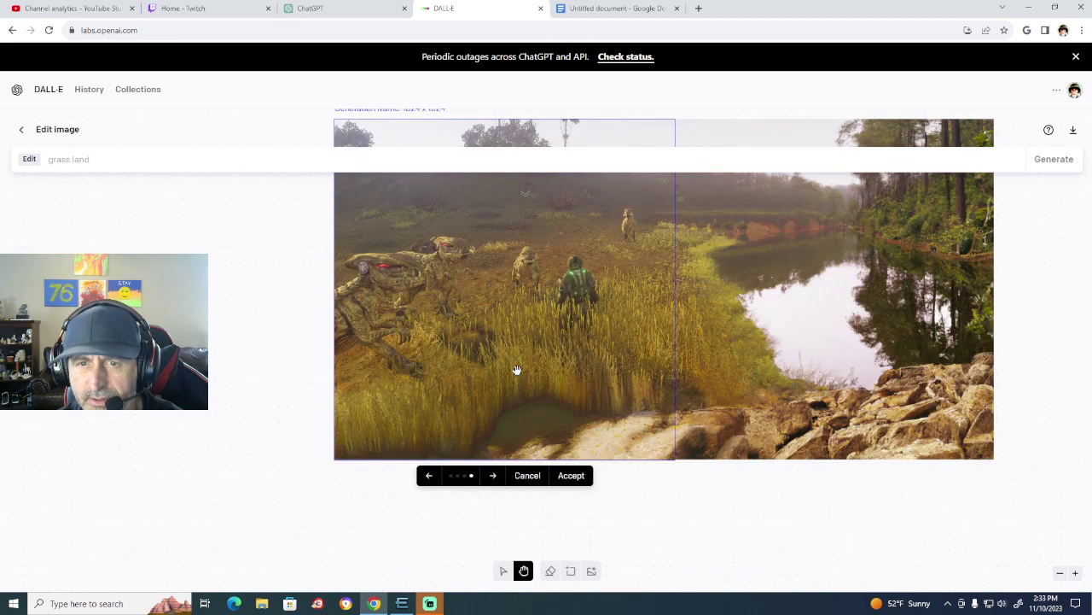
pyautogui.moveTo(515, 368); pyautogui.dragTo(518, 403)
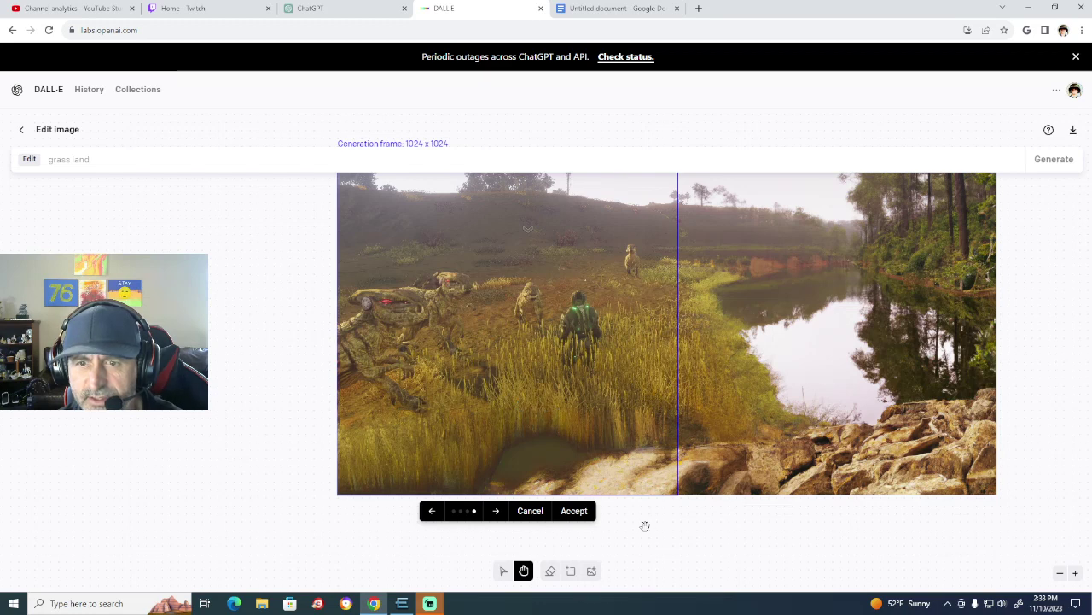
pyautogui.scroll(-1, 657, 544)
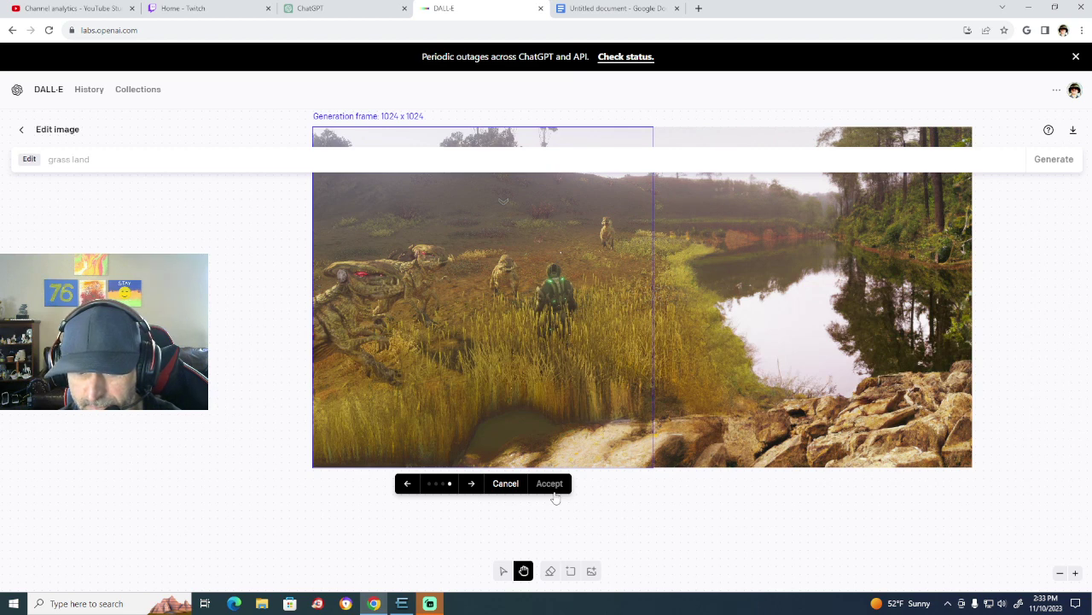
pyautogui.click(553, 492)
# Move the generation frame down over the picture's lower-left edge and generate an extension described as "scenery".
pyautogui.moveTo(501, 316); pyautogui.dragTo(501, 577)
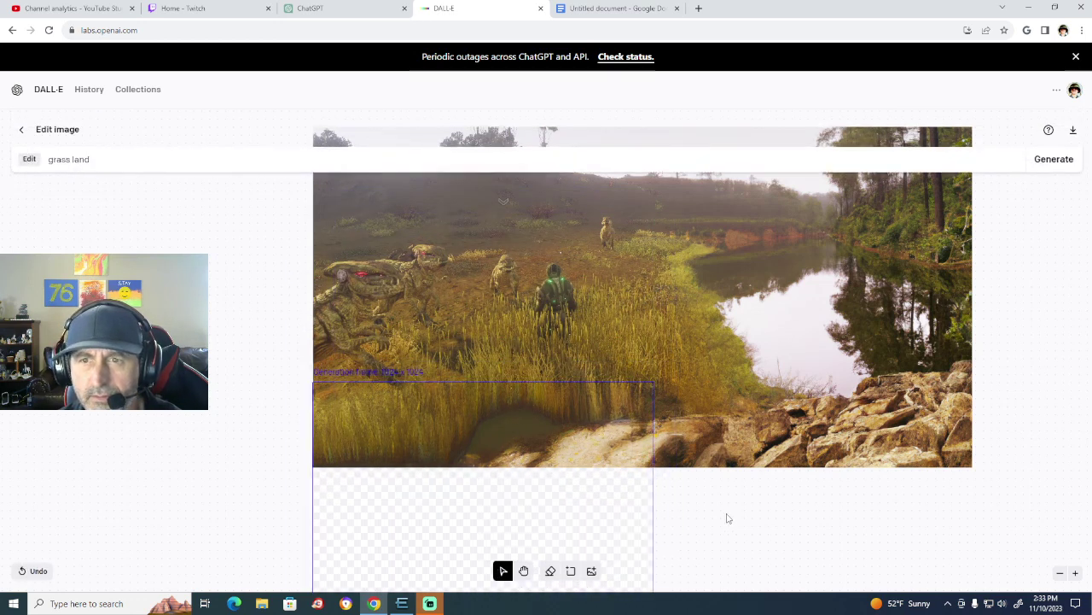
pyautogui.scroll(2, 728, 518)
pyautogui.scroll(-2, 728, 518)
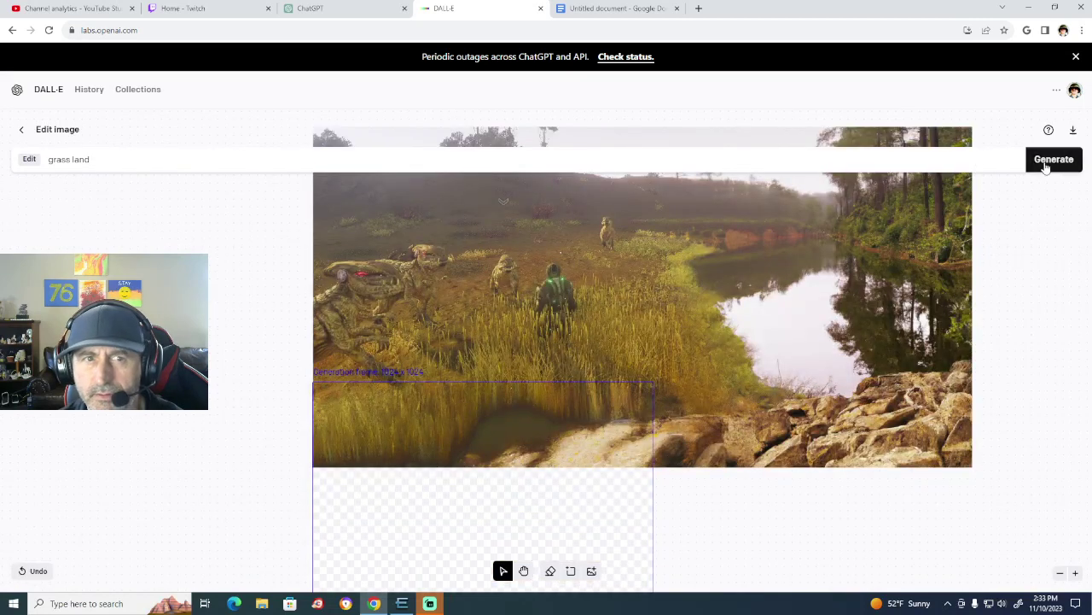
pyautogui.moveTo(119, 158); pyautogui.dragTo(45, 163)
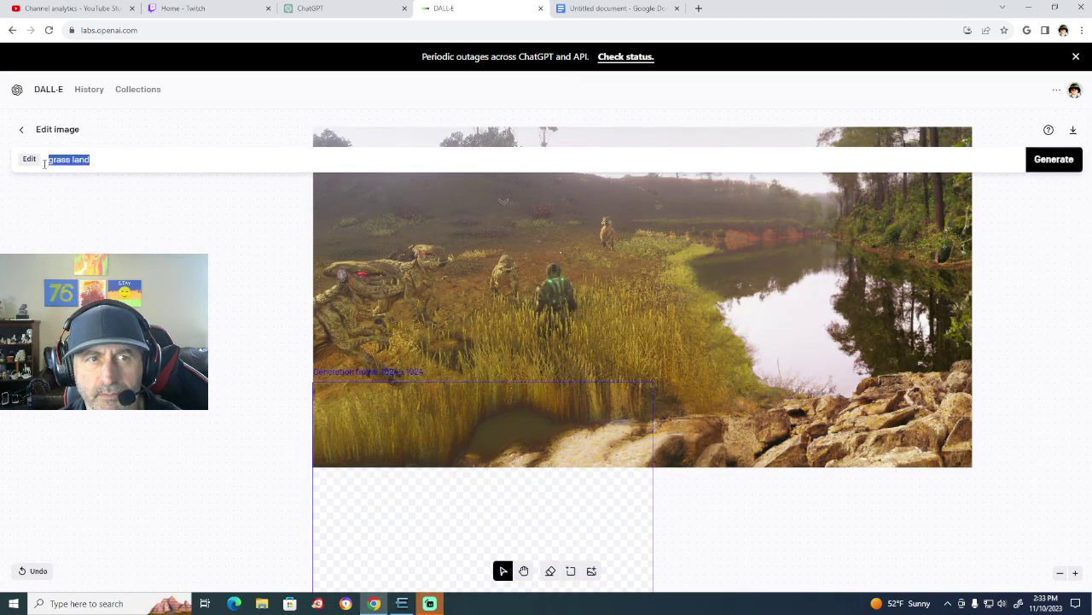
pyautogui.press('BackSpace')
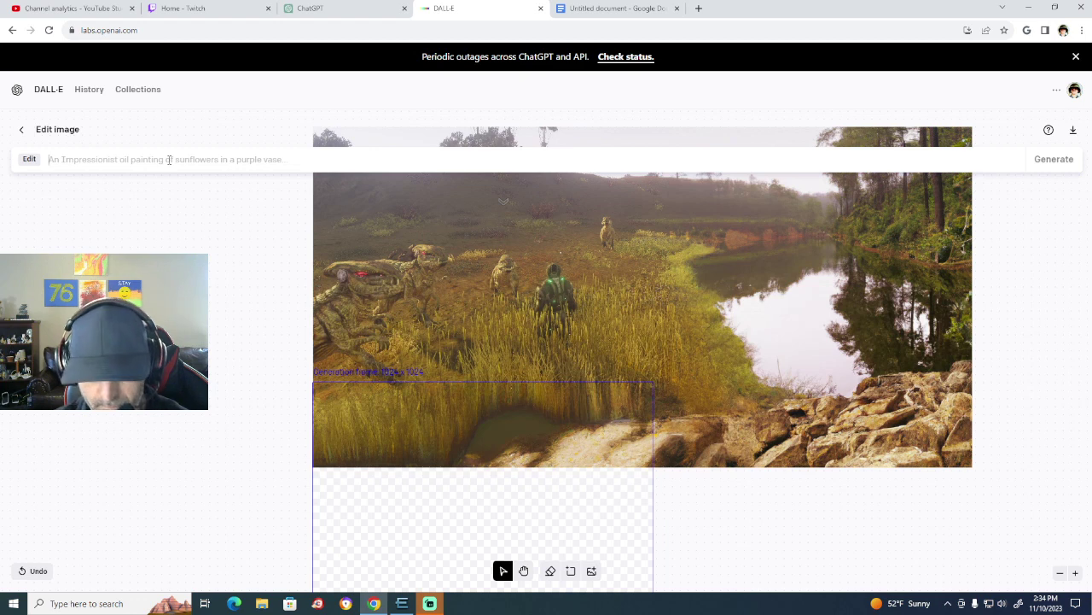
pyautogui.write('scee')
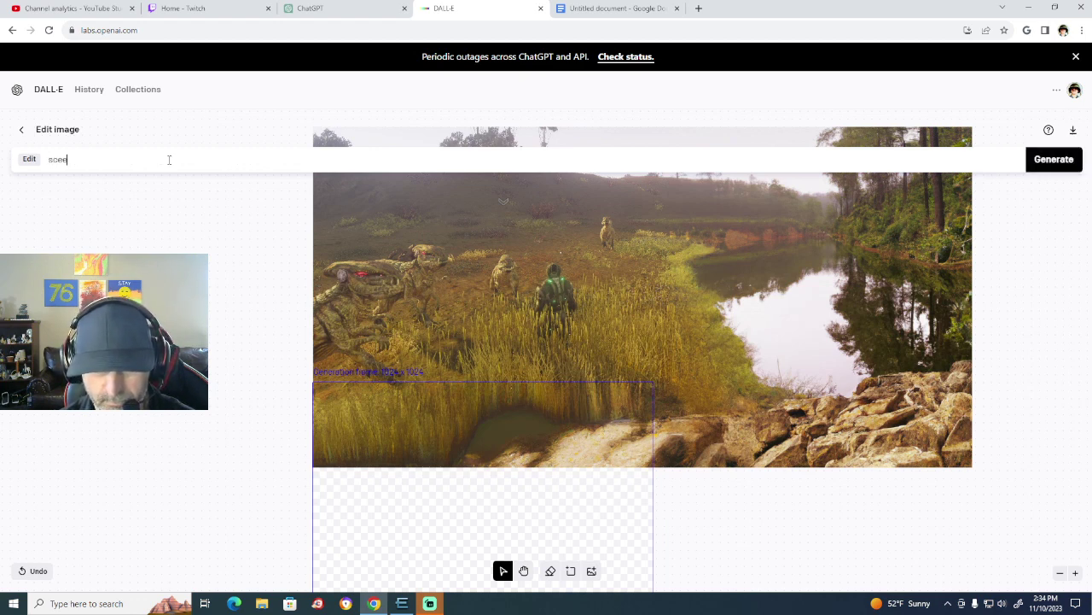
pyautogui.write('nry')
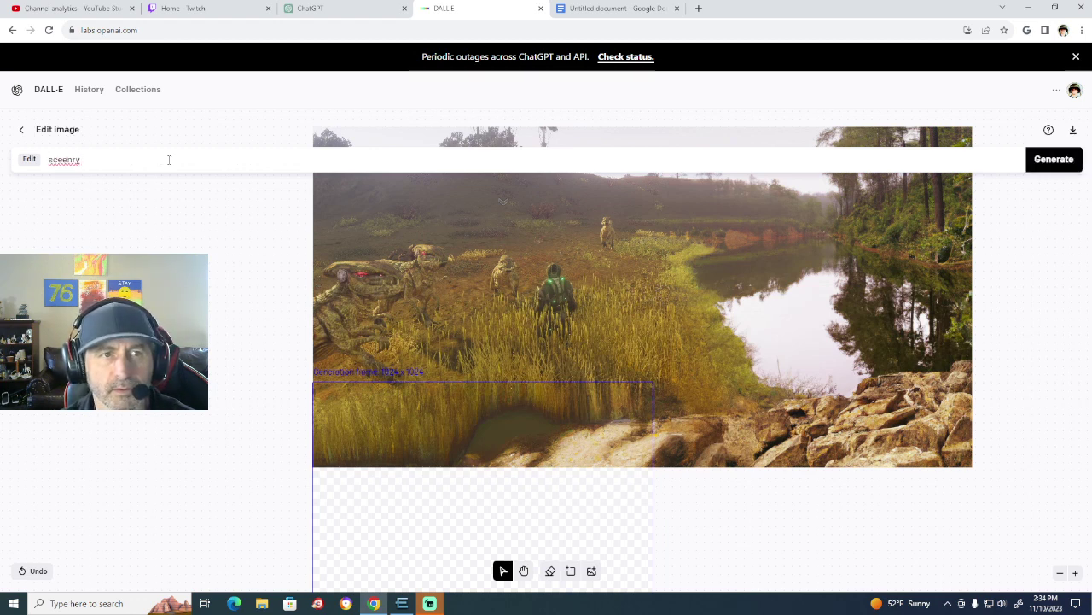
pyautogui.rightClick(68, 161)
pyautogui.click(87, 183)
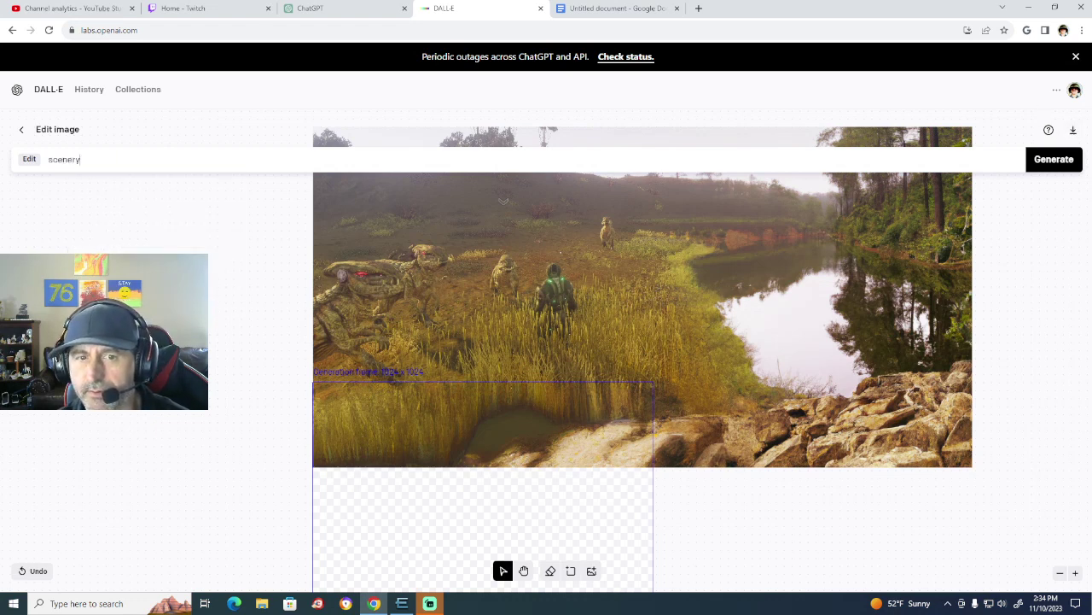
pyautogui.click(1043, 162)
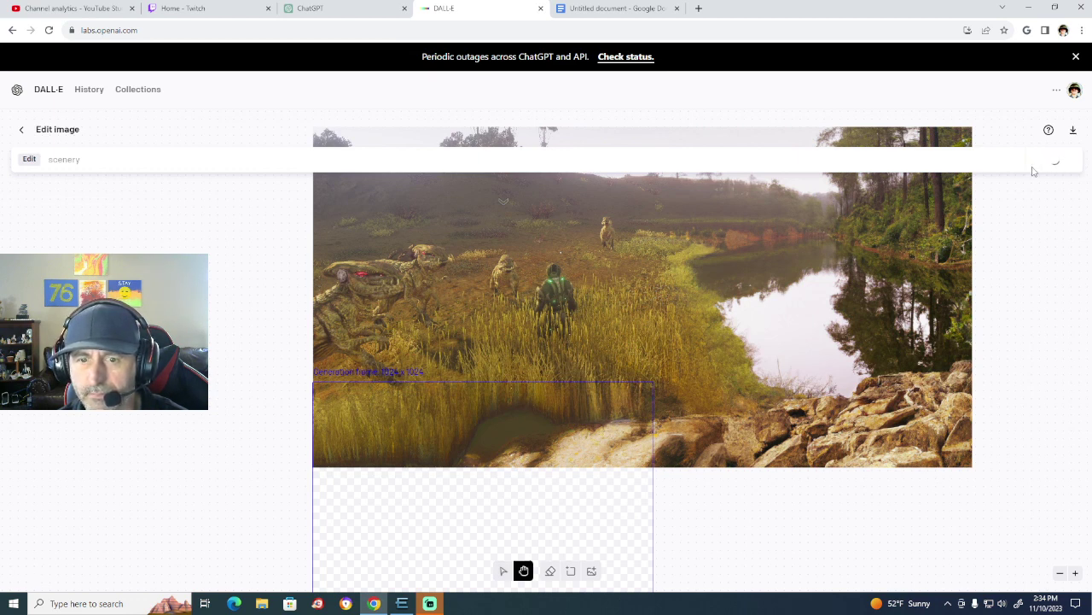
pyautogui.scroll(-2, 810, 424)
pyautogui.scroll(2, 809, 424)
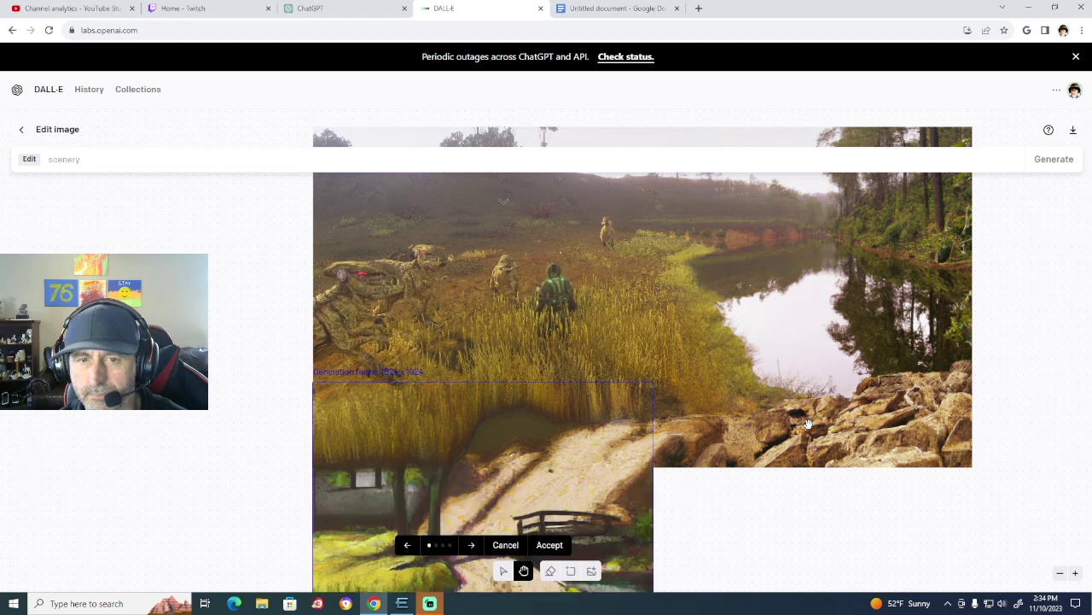
# Browse the four generated scenery extensions and discard them all.
pyautogui.scroll(-1, 646, 538)
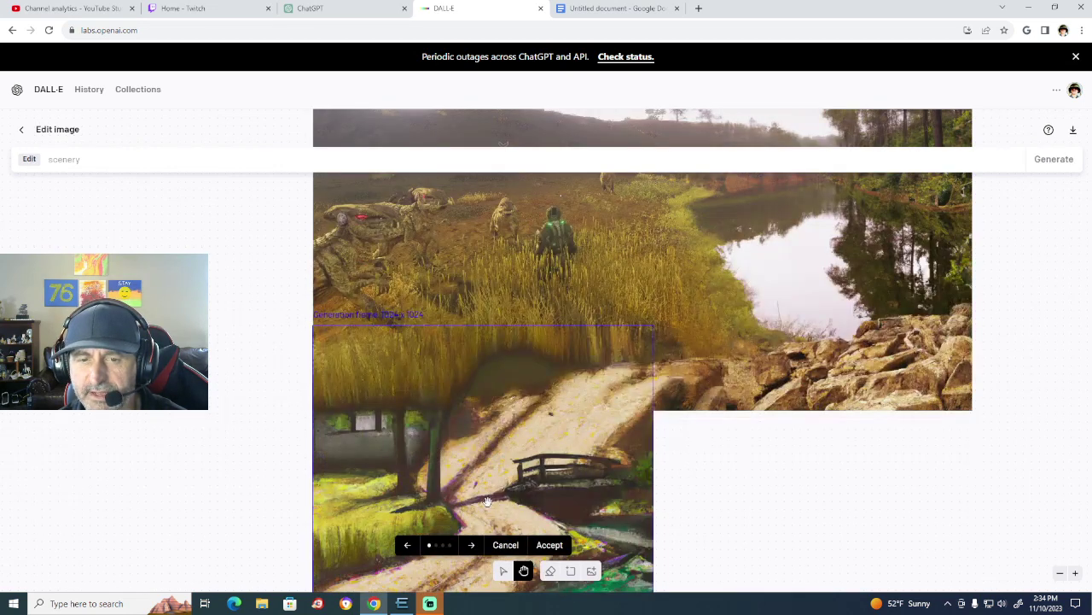
pyautogui.click(474, 548)
pyautogui.click(475, 548)
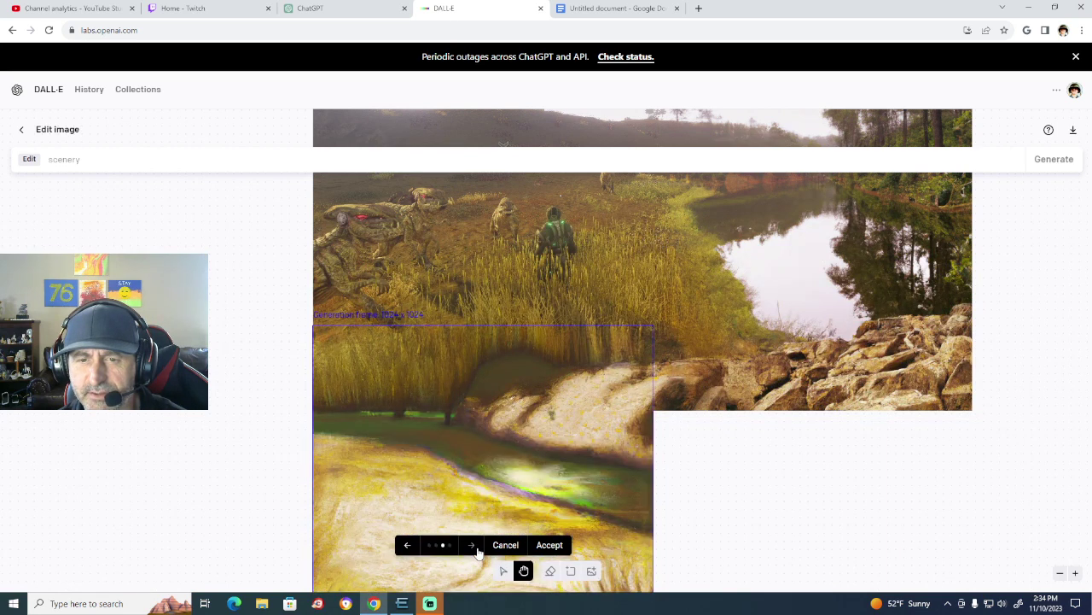
pyautogui.click(475, 548)
pyautogui.click(474, 548)
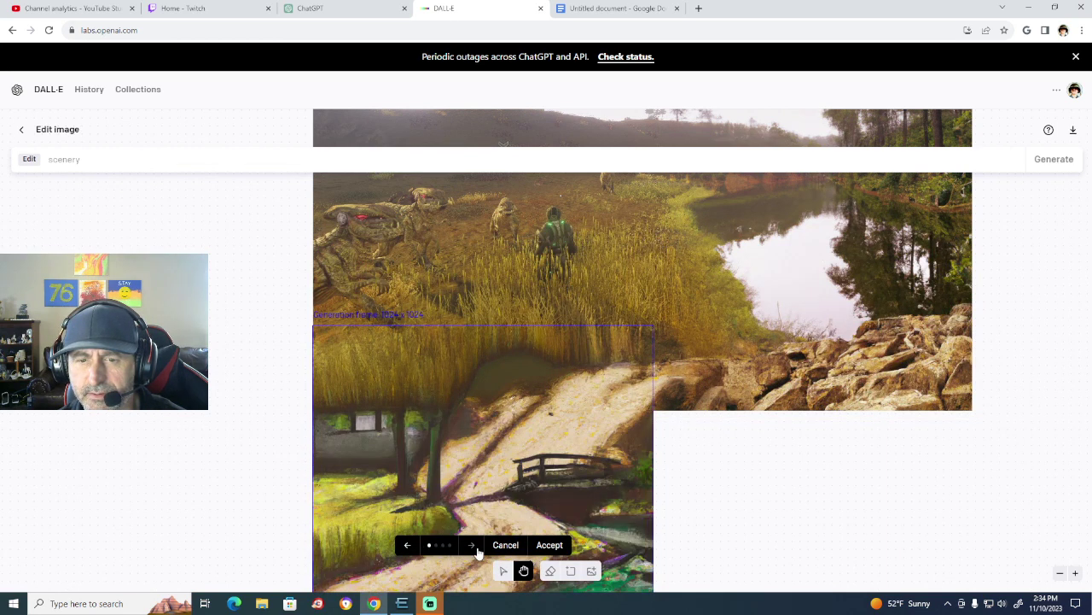
pyautogui.click(506, 546)
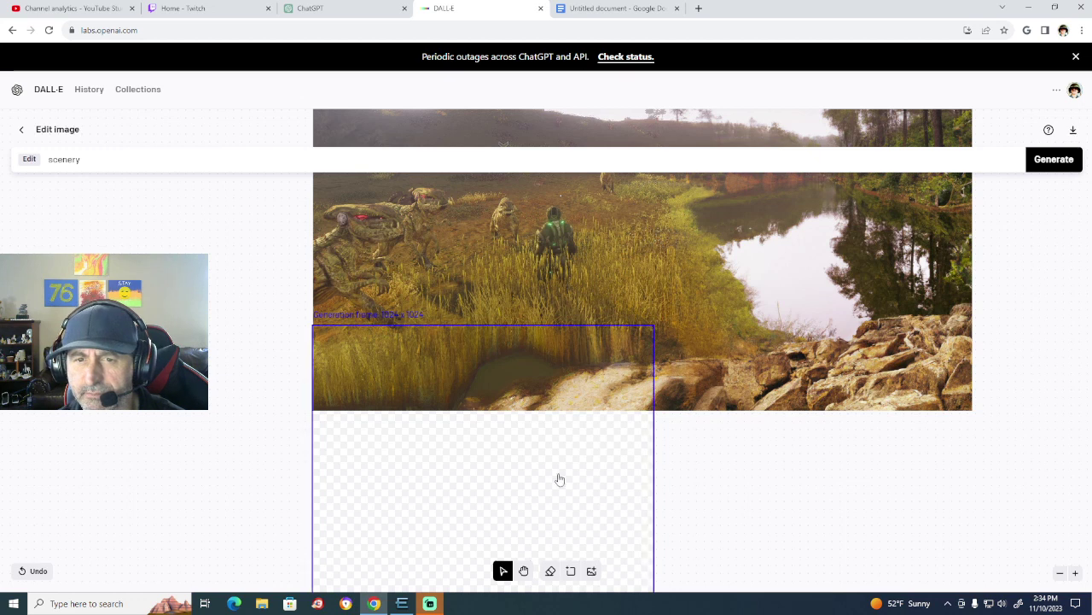
# Move the generation frame off the picture and capture the scenery with the Snipping Tool, cropping a narrow strip off its left side.
pyautogui.moveTo(539, 495); pyautogui.dragTo(11, 341)
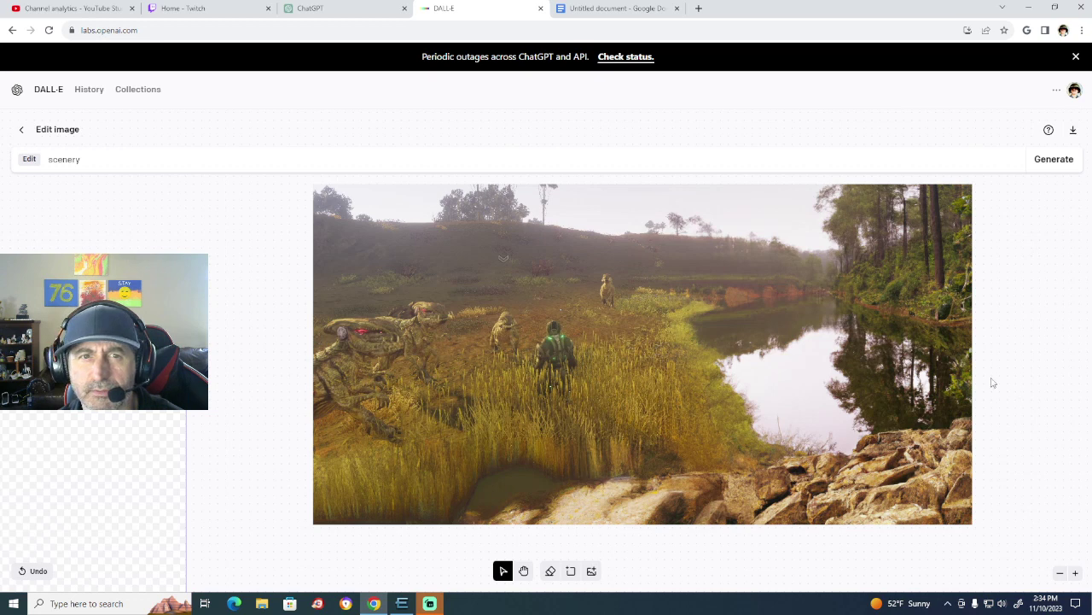
pyautogui.click(115, 604)
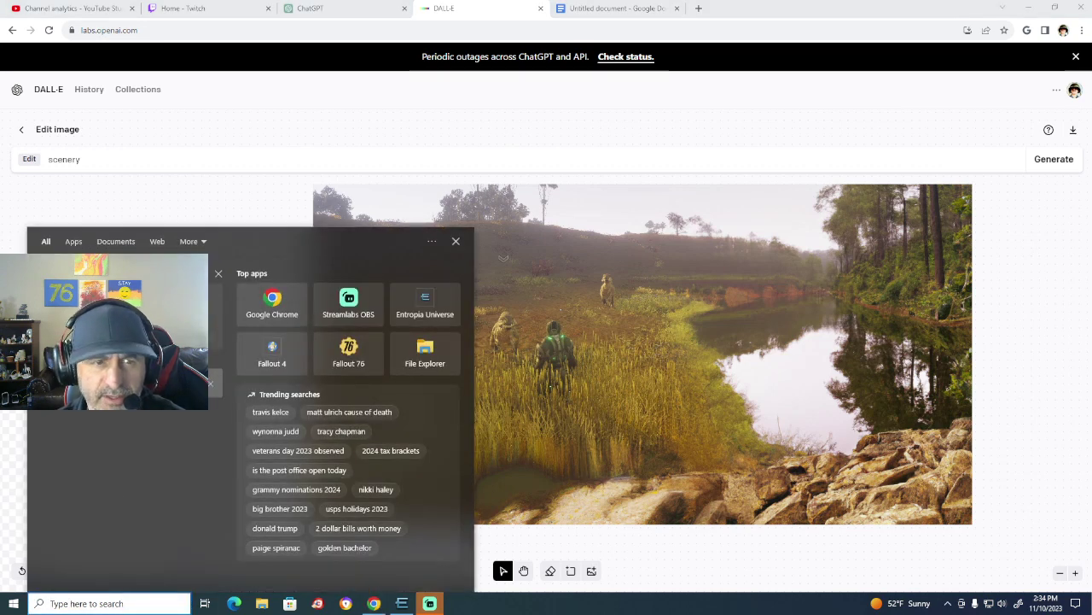
pyautogui.click(119, 382)
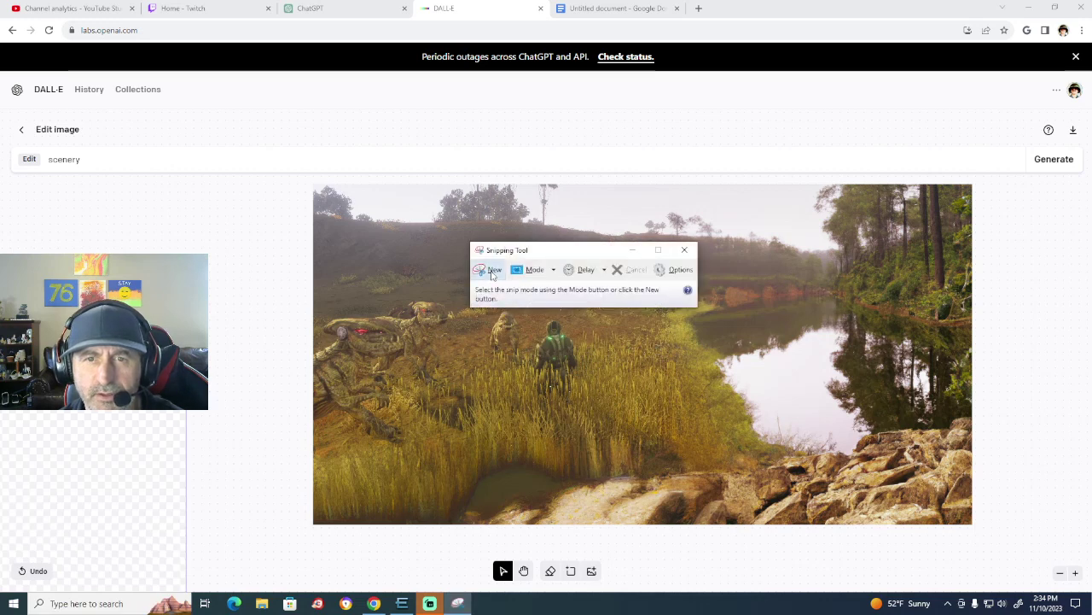
pyautogui.click(491, 271)
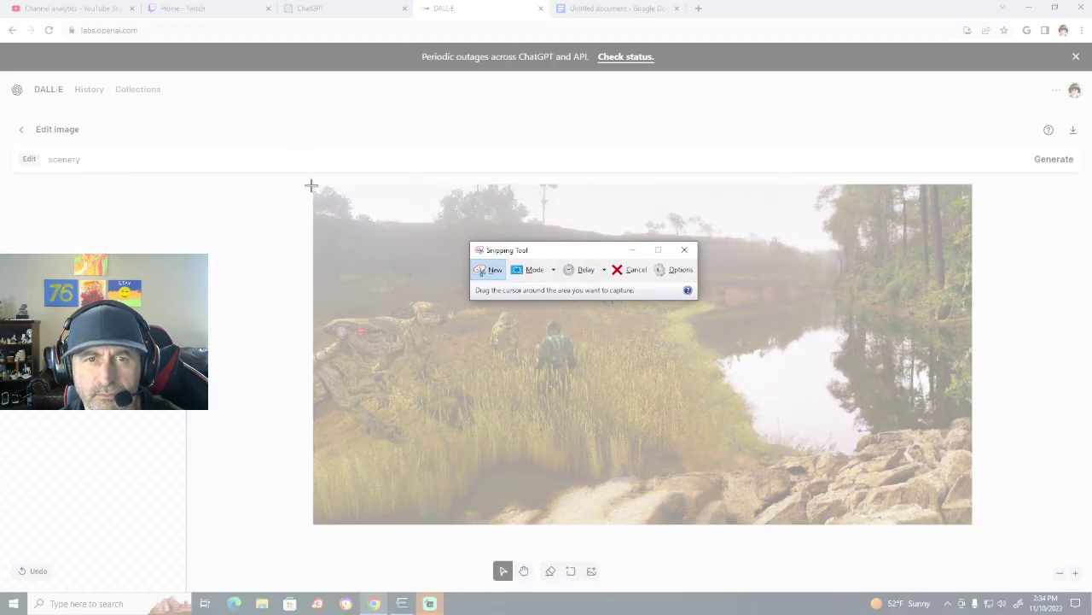
pyautogui.moveTo(315, 185)
pyautogui.mouseDown()
pyautogui.moveTo(421, 276)
pyautogui.moveTo(588, 366)
pyautogui.moveTo(967, 522)
pyautogui.moveTo(480, 378)
pyautogui.moveTo(361, 321)
pyautogui.moveTo(315, 189)
pyautogui.mouseUp()
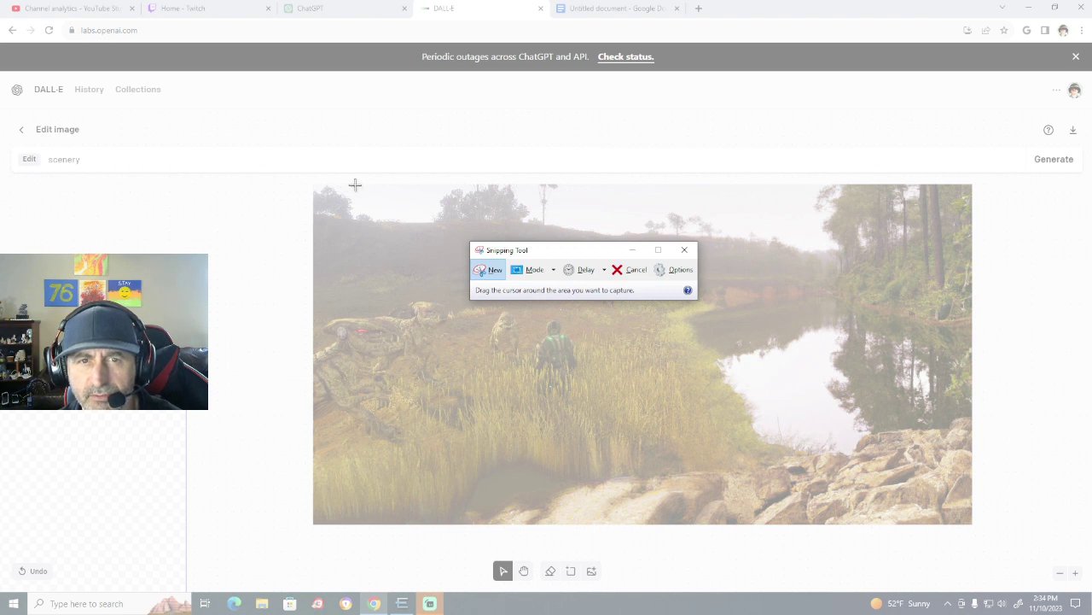
pyautogui.moveTo(355, 186); pyautogui.dragTo(970, 517)
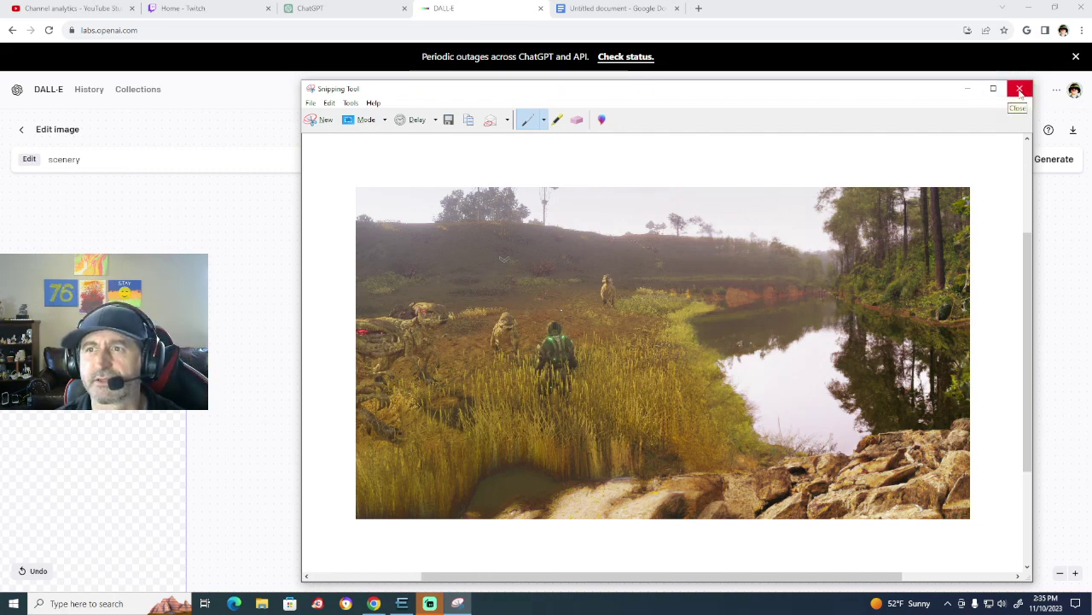
pyautogui.click(968, 89)
# Erase the pale rocks along the middle of the picture's lower edge with the Eraser.
pyautogui.scroll(-1, 508, 511)
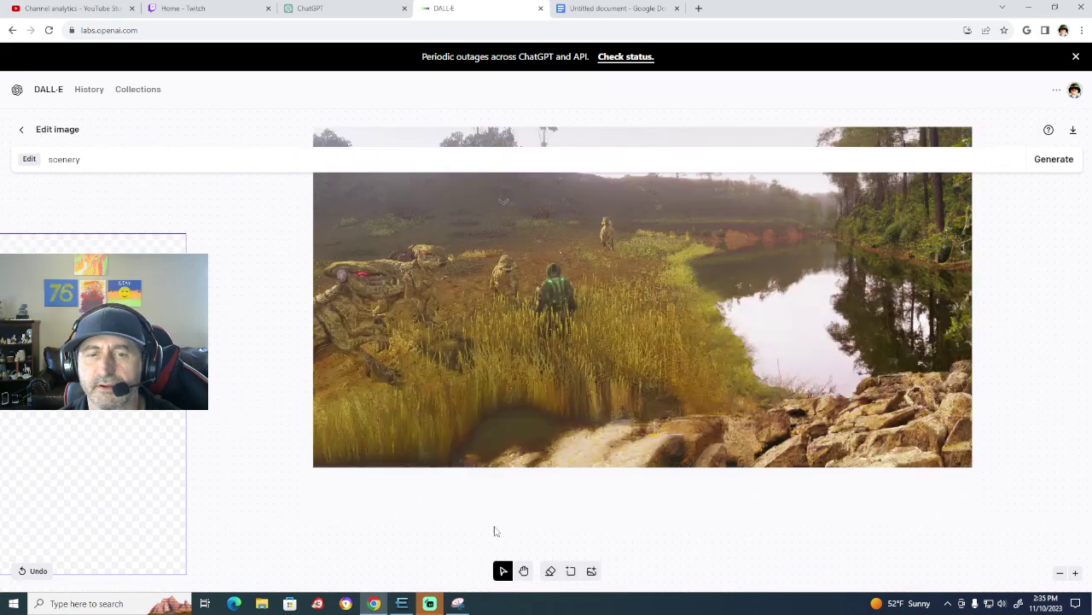
pyautogui.click(550, 572)
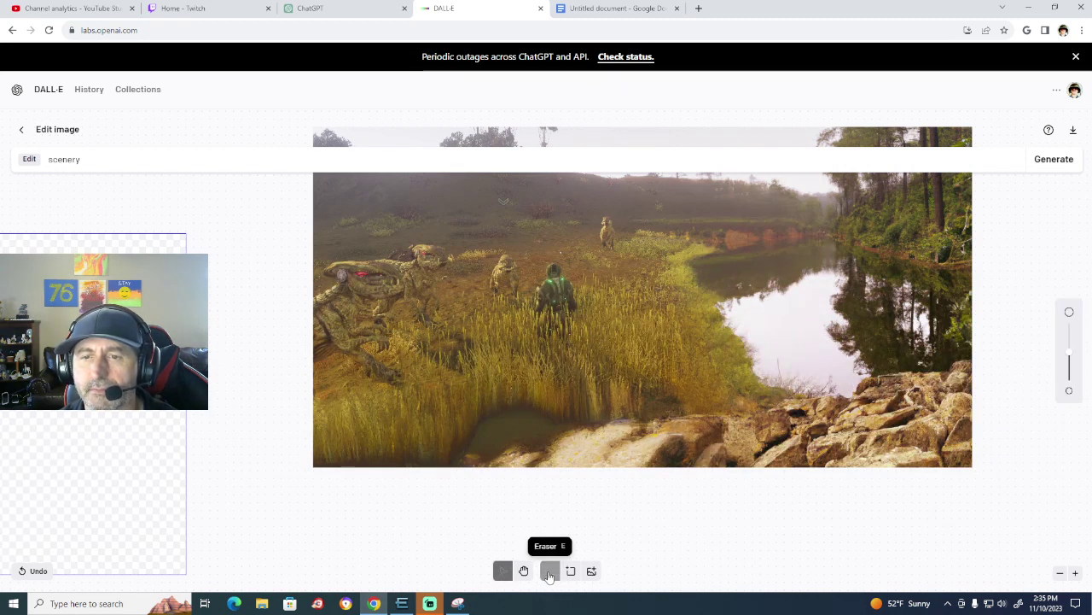
pyautogui.moveTo(495, 453)
pyautogui.mouseDown()
pyautogui.moveTo(480, 453)
pyautogui.moveTo(721, 431)
pyautogui.moveTo(748, 447)
pyautogui.moveTo(616, 471)
pyautogui.moveTo(704, 472)
pyautogui.moveTo(675, 462)
pyautogui.moveTo(696, 444)
pyautogui.mouseUp()
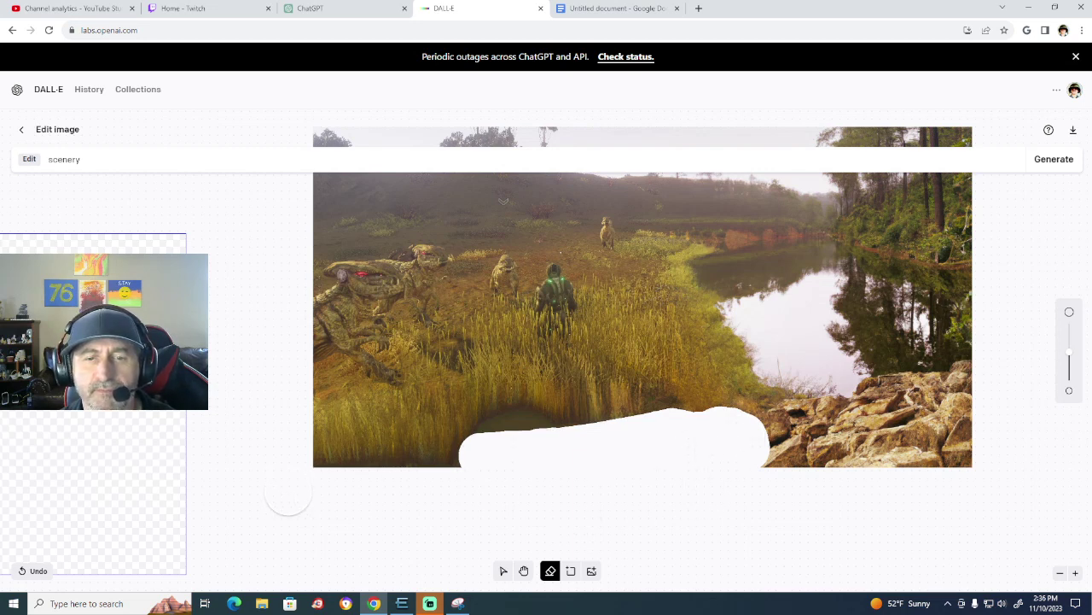
pyautogui.rightClick(319, 503)
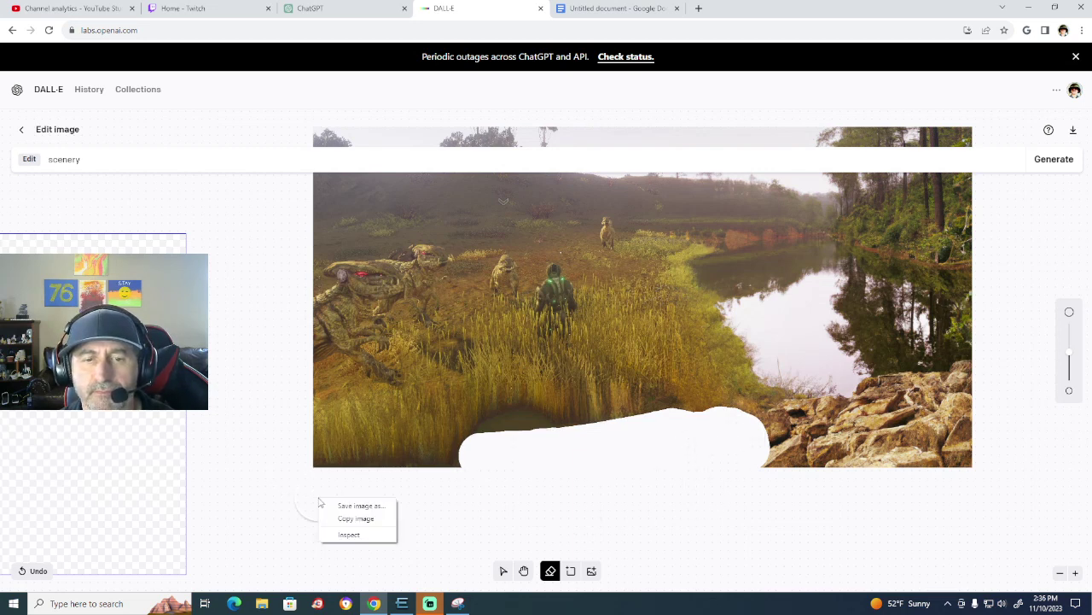
pyautogui.click(593, 571)
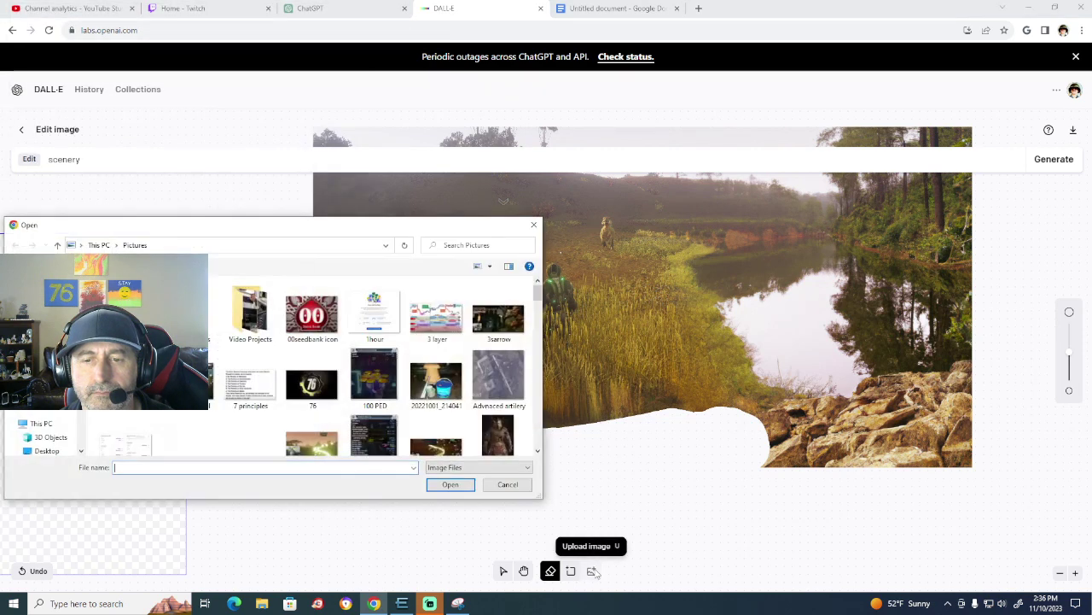
pyautogui.click(533, 224)
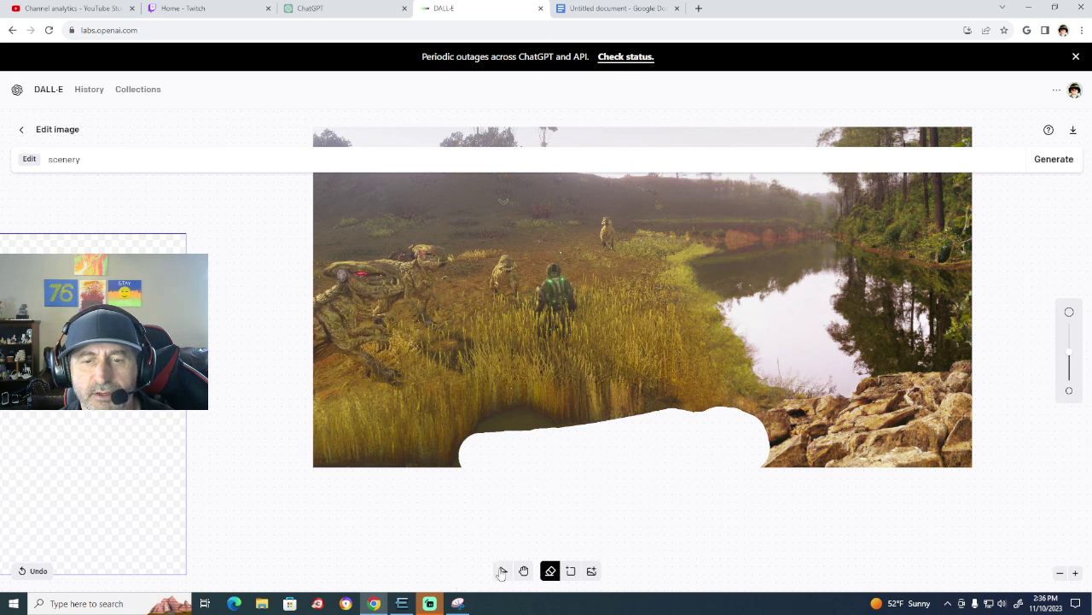
# Extend the erased area over the small pool and place the generation frame over the picture's middle so it encloses the gap.
pyautogui.click(503, 571)
pyautogui.moveTo(142, 392); pyautogui.dragTo(355, 372)
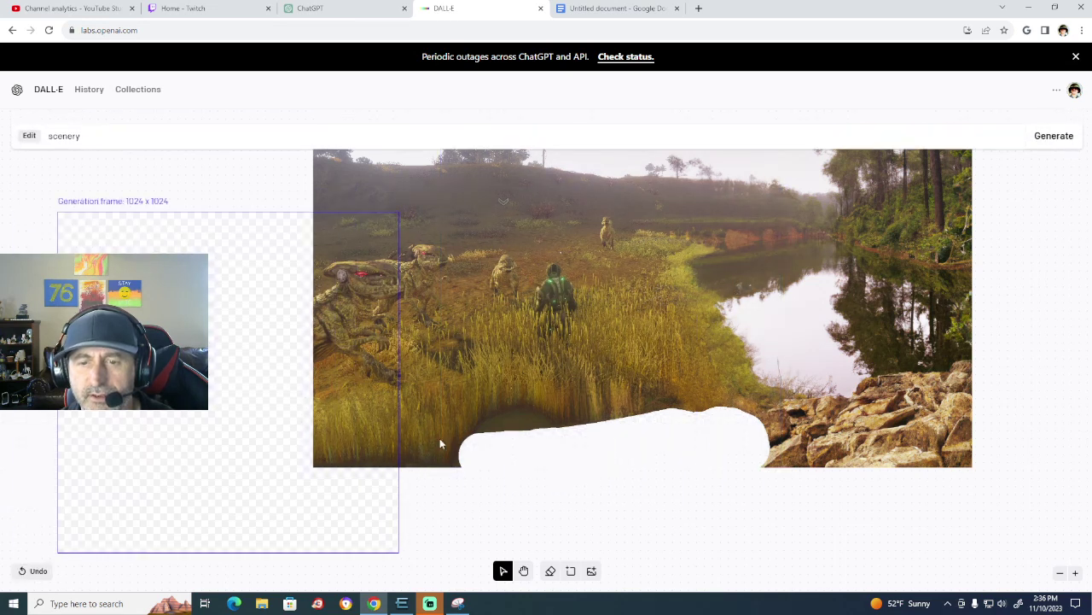
pyautogui.click(550, 571)
pyautogui.moveTo(513, 461)
pyautogui.mouseDown()
pyautogui.moveTo(480, 447)
pyautogui.moveTo(507, 424)
pyautogui.moveTo(593, 446)
pyautogui.moveTo(468, 448)
pyautogui.moveTo(517, 448)
pyautogui.mouseUp()
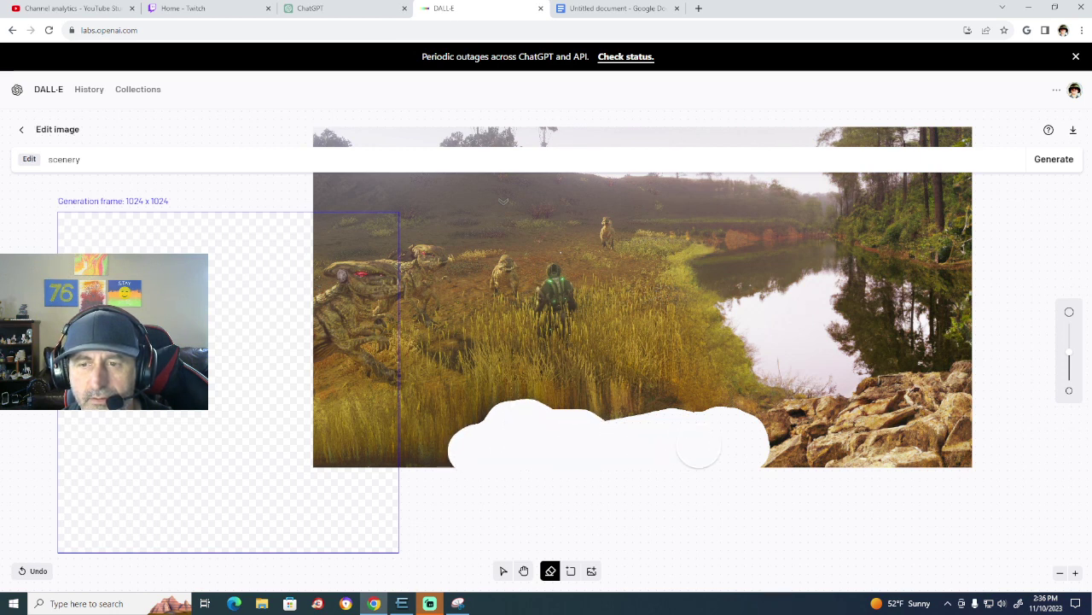
pyautogui.click(503, 571)
pyautogui.moveTo(181, 375); pyautogui.dragTo(562, 295)
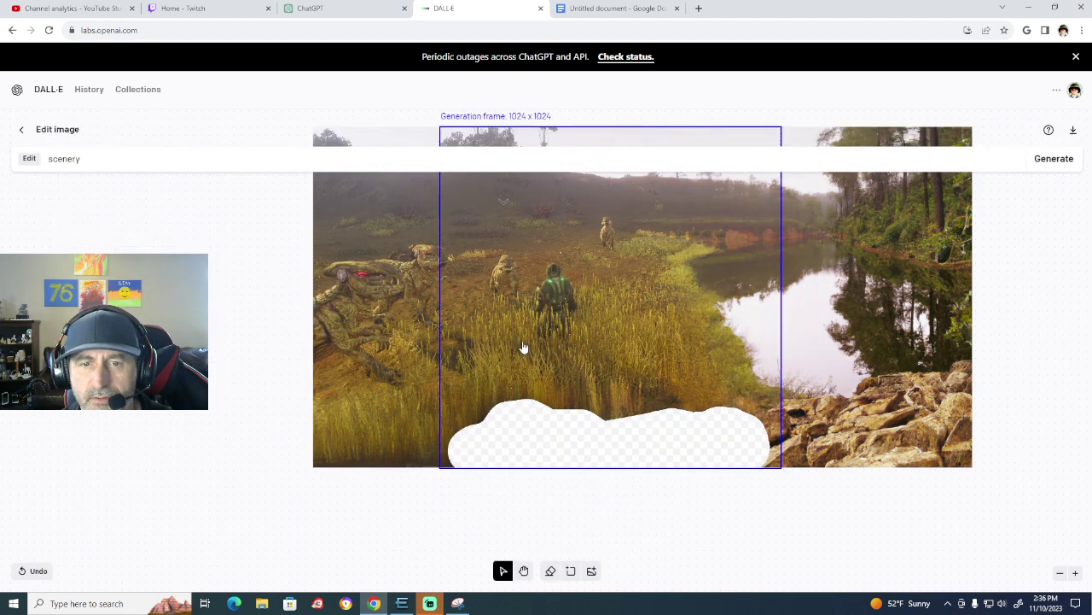
# Replace the prompt with "realistic water and rocks" and generate a fill for the erased area.
pyautogui.doubleClick(102, 160)
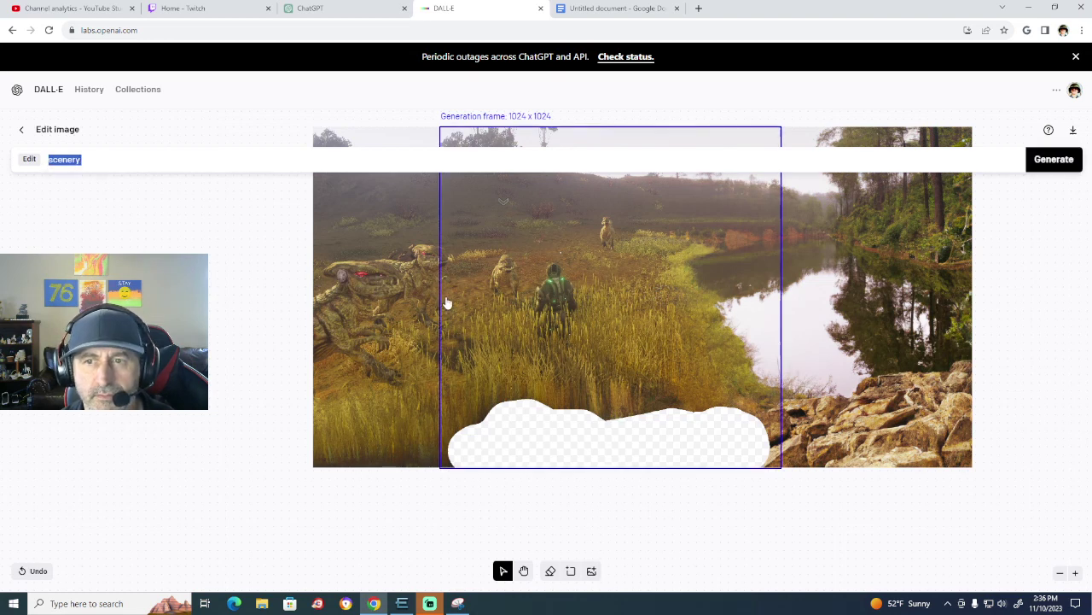
pyautogui.write('re')
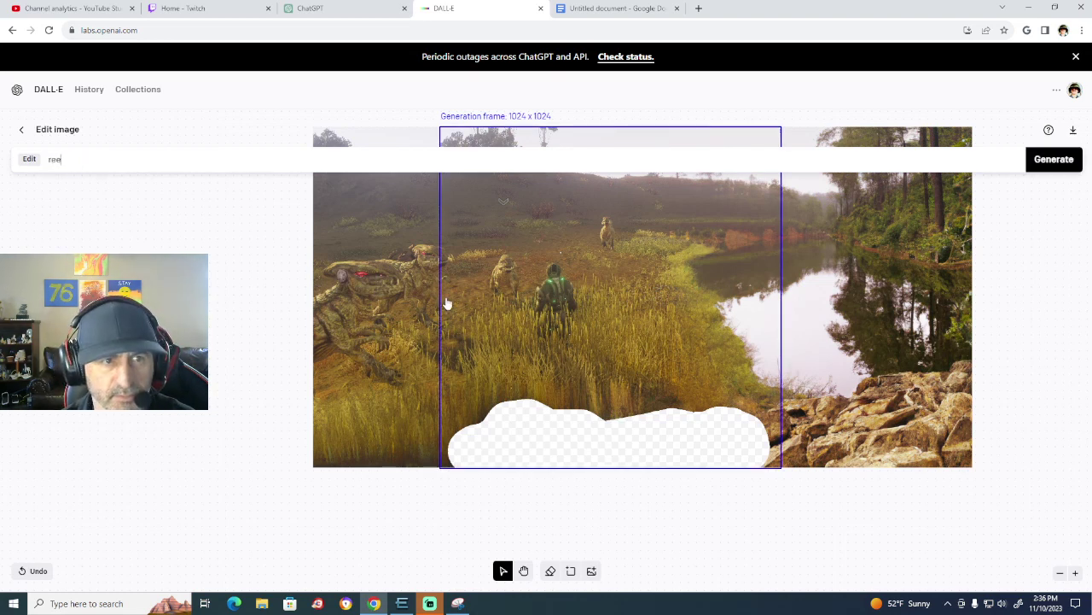
pyautogui.write('e')
pyautogui.press('BackSpace')
pyautogui.write('all')
pyautogui.write('st')
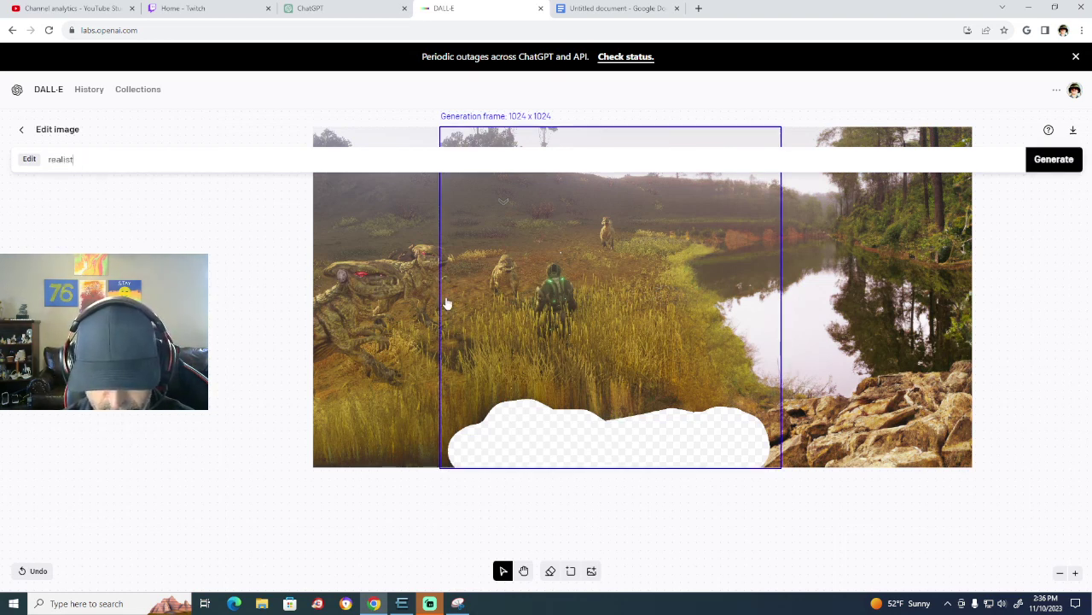
pyautogui.write('ic water ')
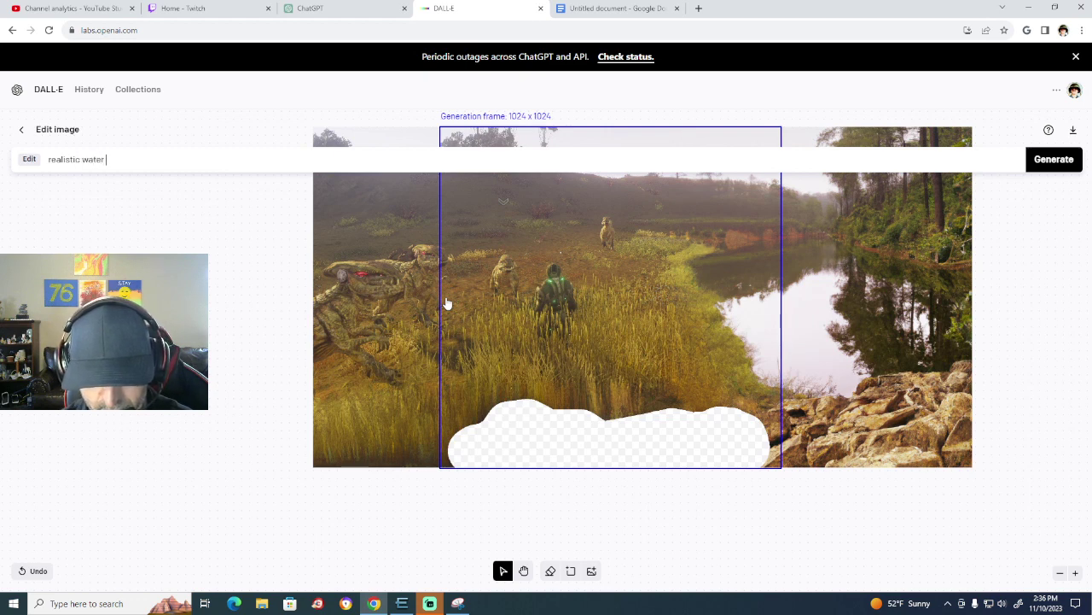
pyautogui.write('and rocks')
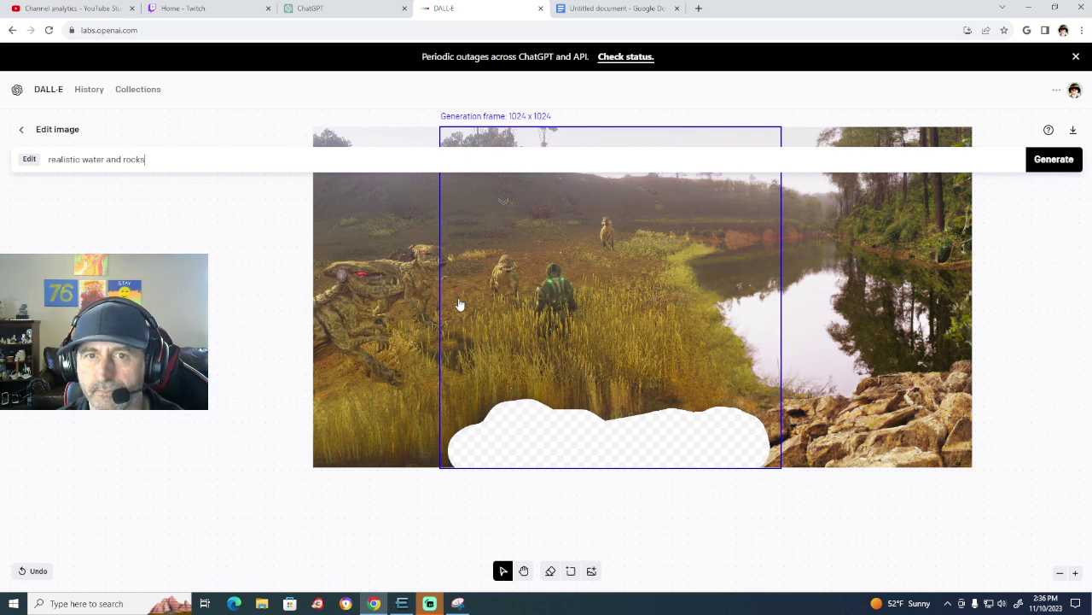
pyautogui.click(1047, 162)
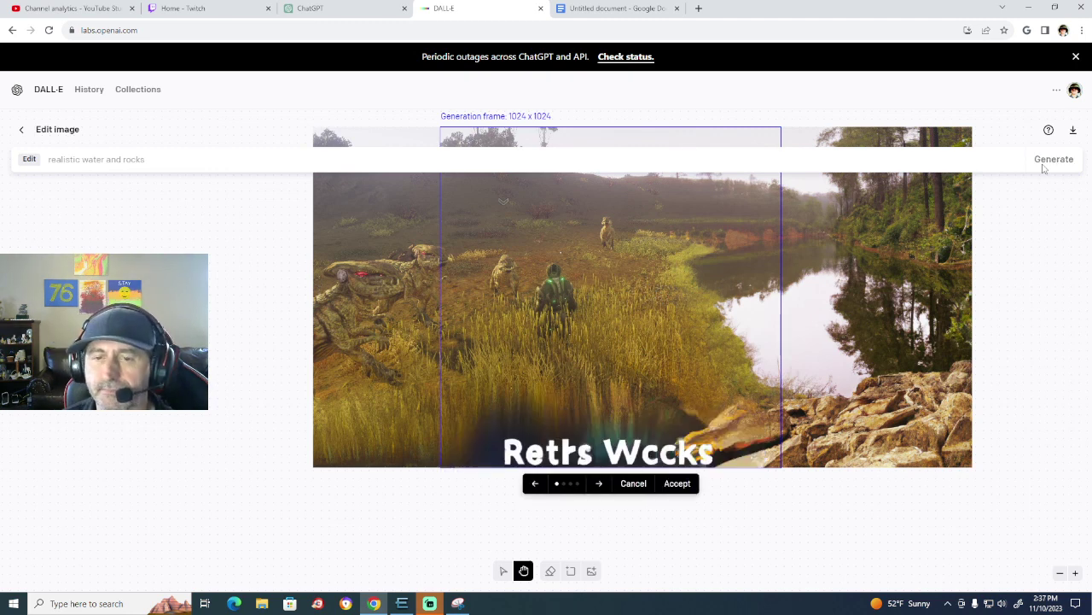
# Compare the four generated water-and-rocks fills and accept the fourth one, with reflecting water and two dark shapes at the lower edge.
pyautogui.click(600, 483)
pyautogui.click(600, 483)
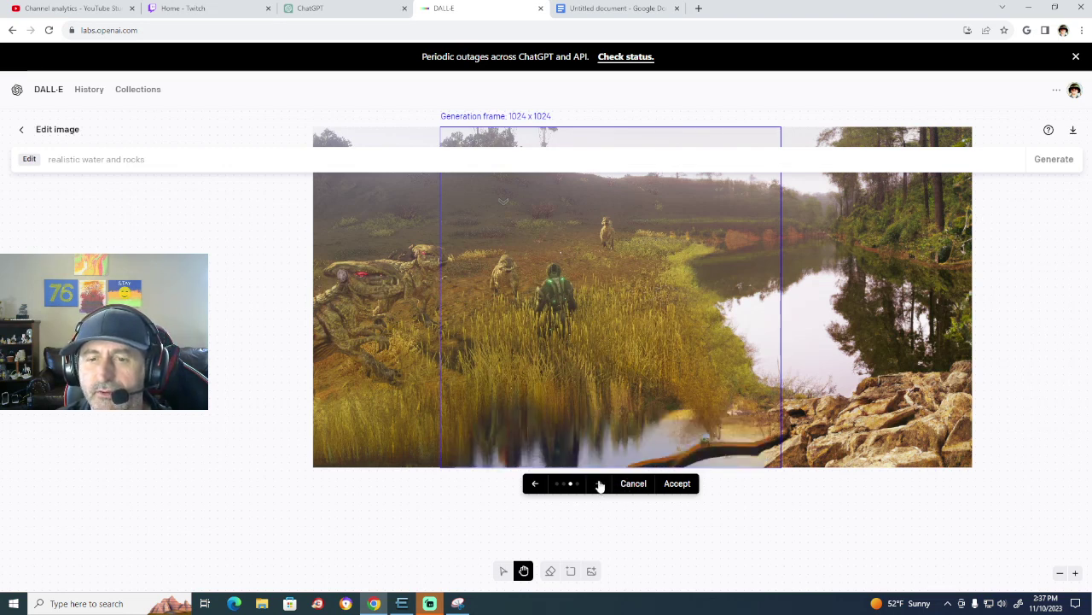
pyautogui.click(600, 483)
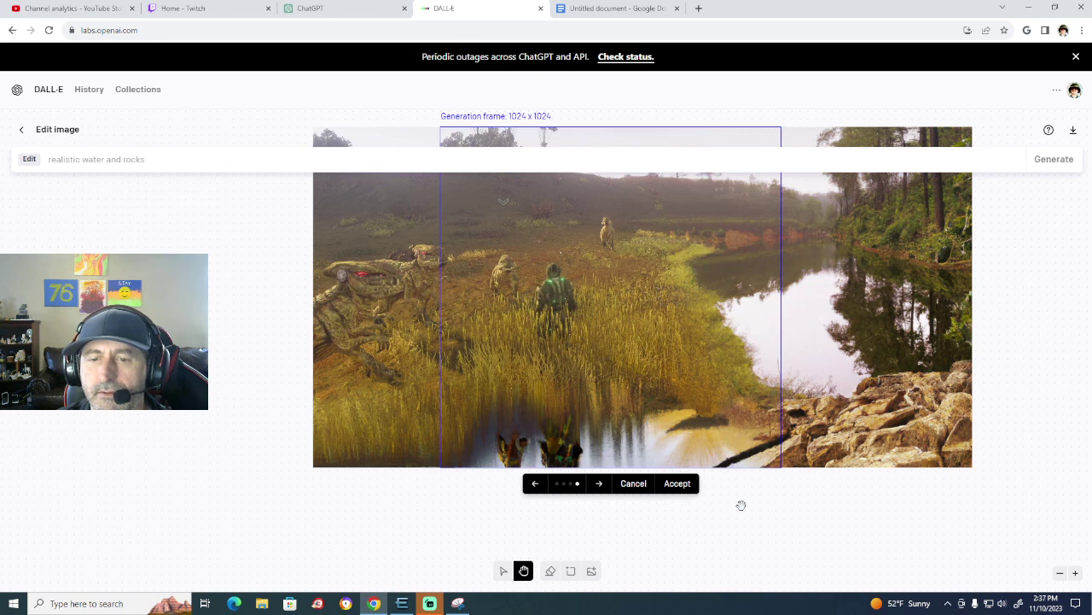
pyautogui.scroll(-1, 741, 504)
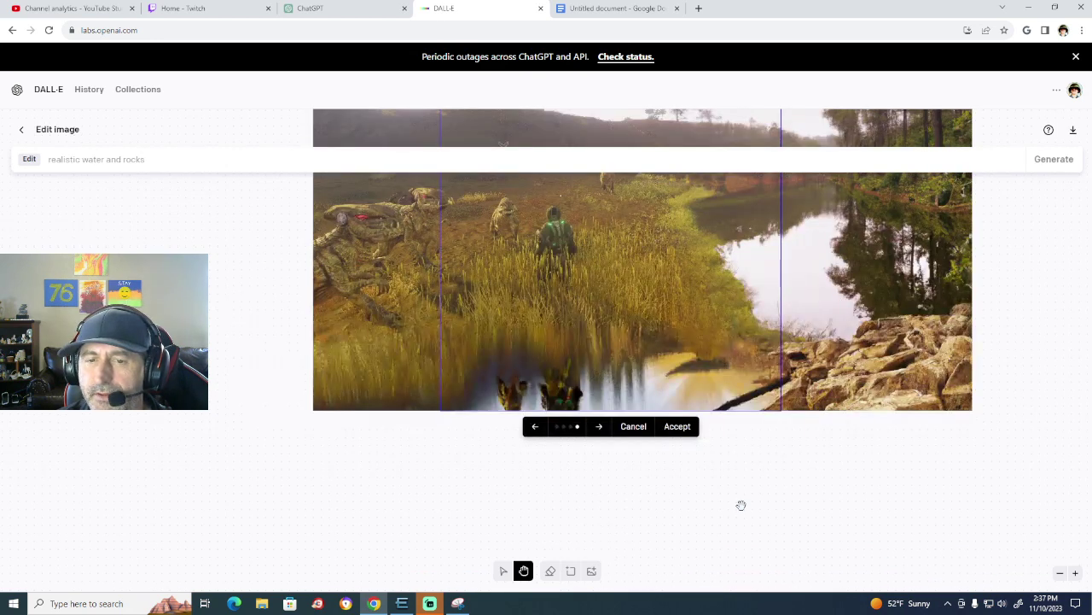
pyautogui.scroll(2, 741, 505)
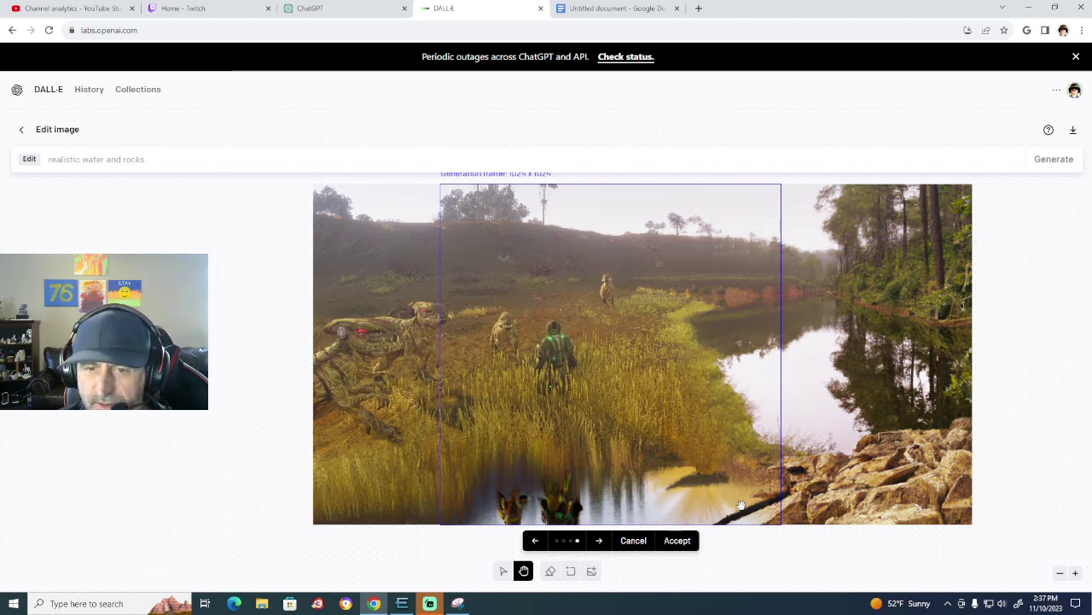
pyautogui.scroll(-1, 741, 505)
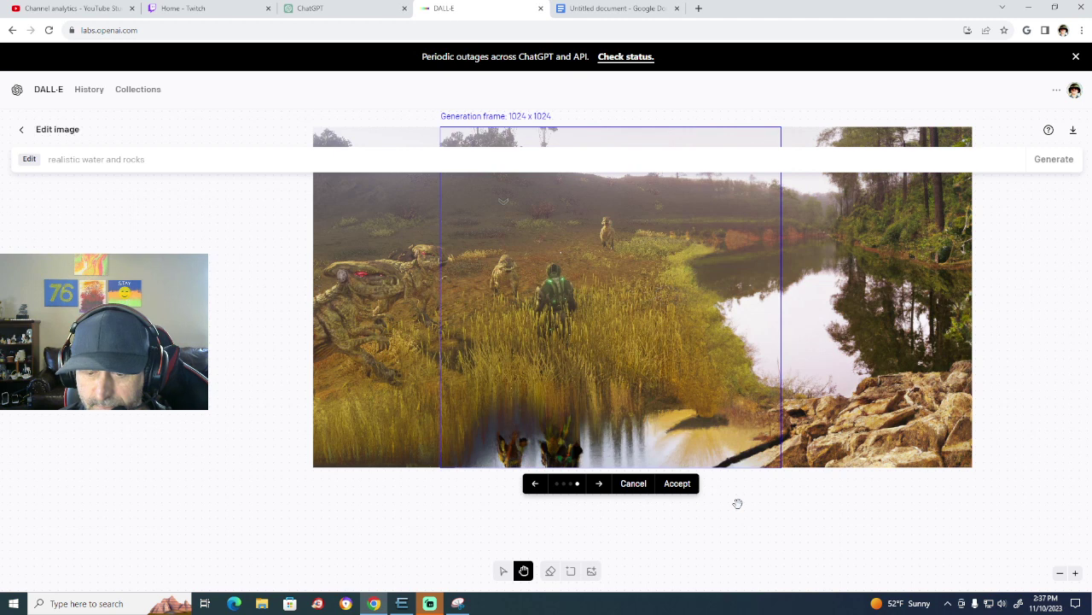
pyautogui.click(679, 484)
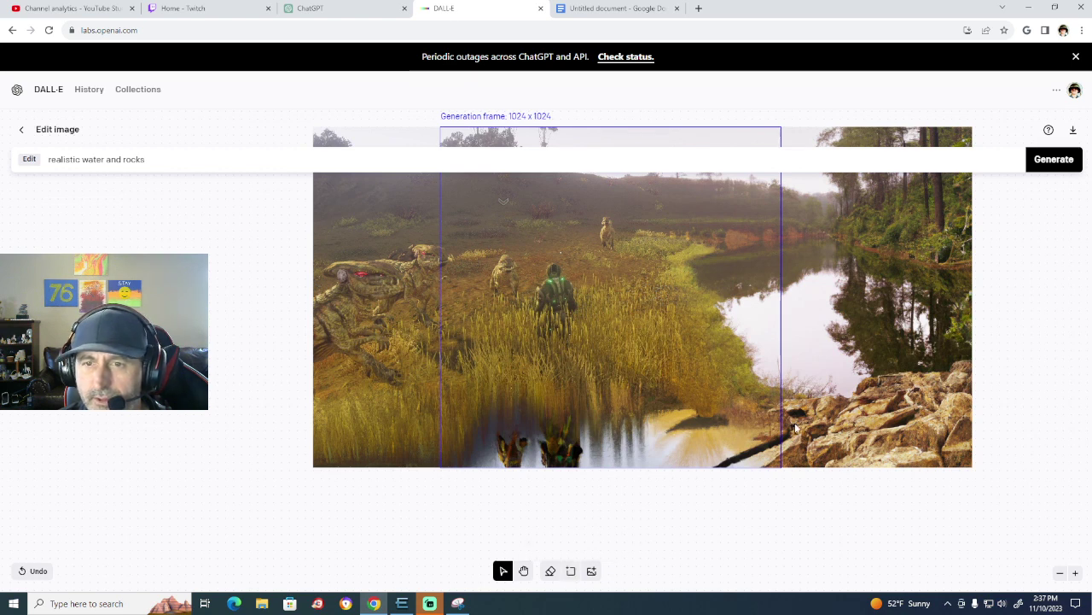
# Check the whole extended picture and download it as an image file.
pyautogui.scroll(-3, 777, 533)
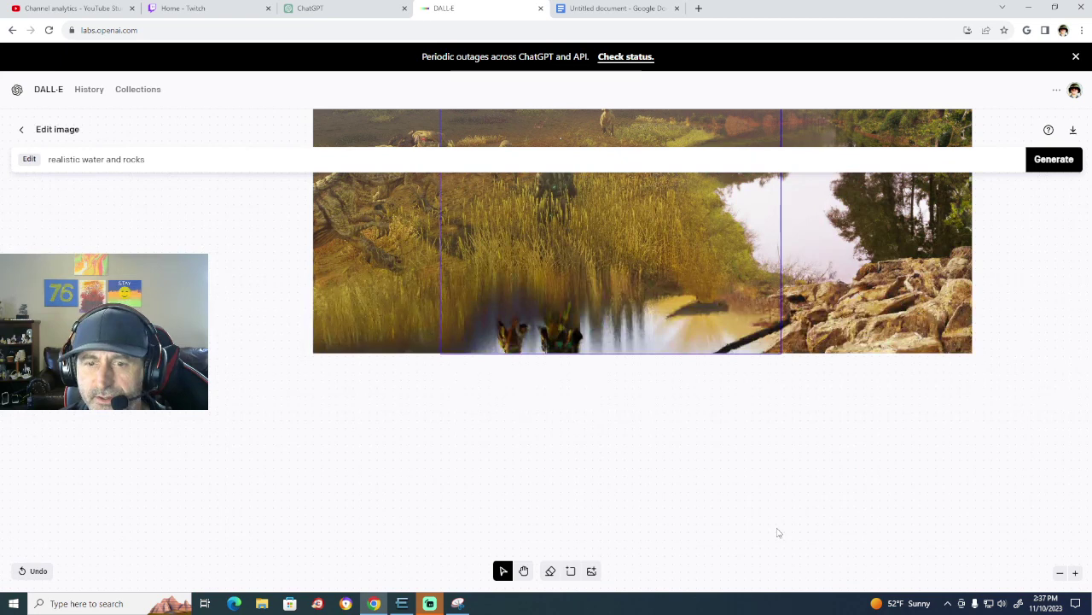
pyautogui.scroll(3, 777, 533)
pyautogui.scroll(2, 777, 532)
pyautogui.scroll(-1, 777, 532)
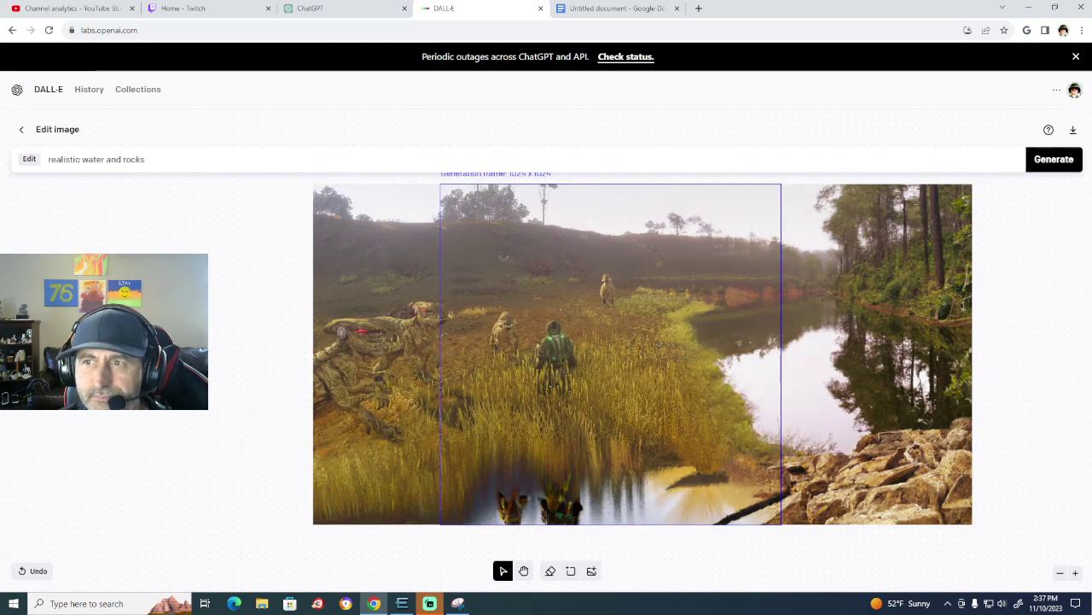
pyautogui.click(1073, 129)
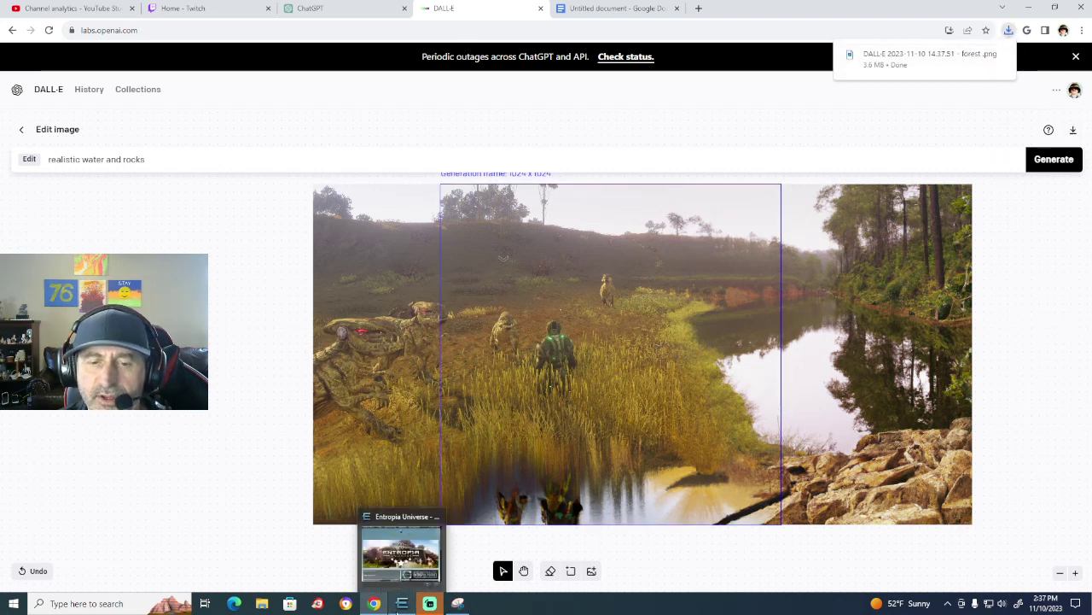
pyautogui.click(401, 603)
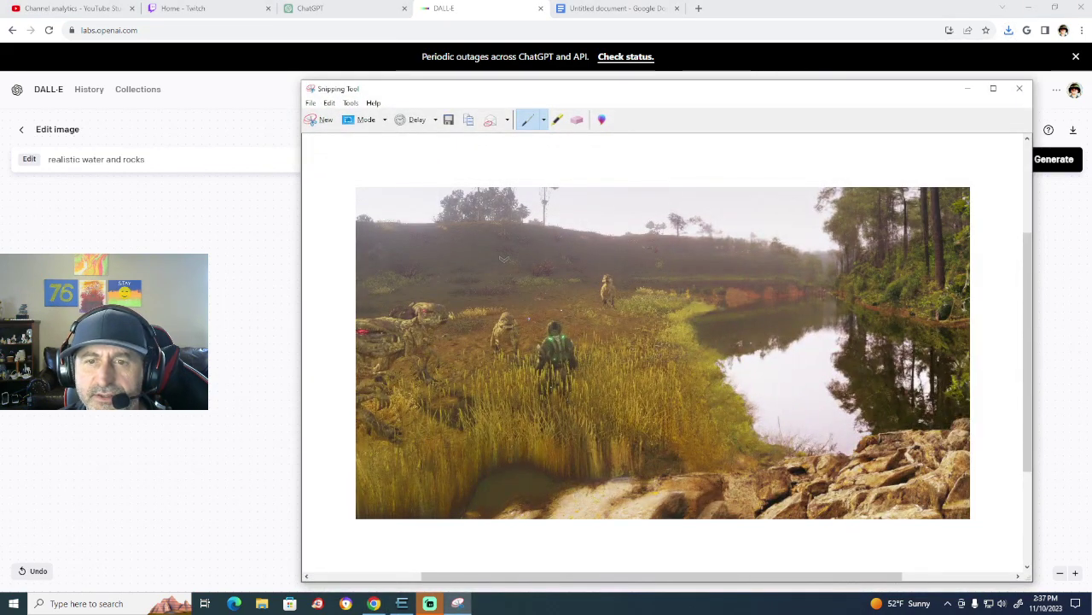
pyautogui.click(320, 119)
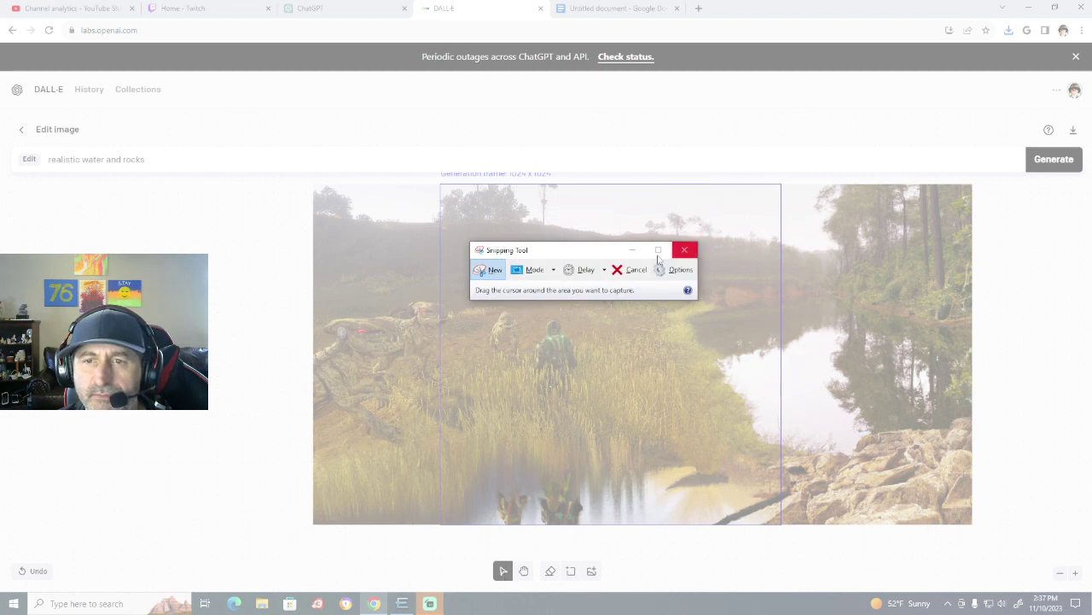
pyautogui.click(632, 249)
# Move the generation frame clear of the picture and snip the full-height scene, leaving out narrow strips at both side edges.
pyautogui.moveTo(559, 451); pyautogui.dragTo(67, 425)
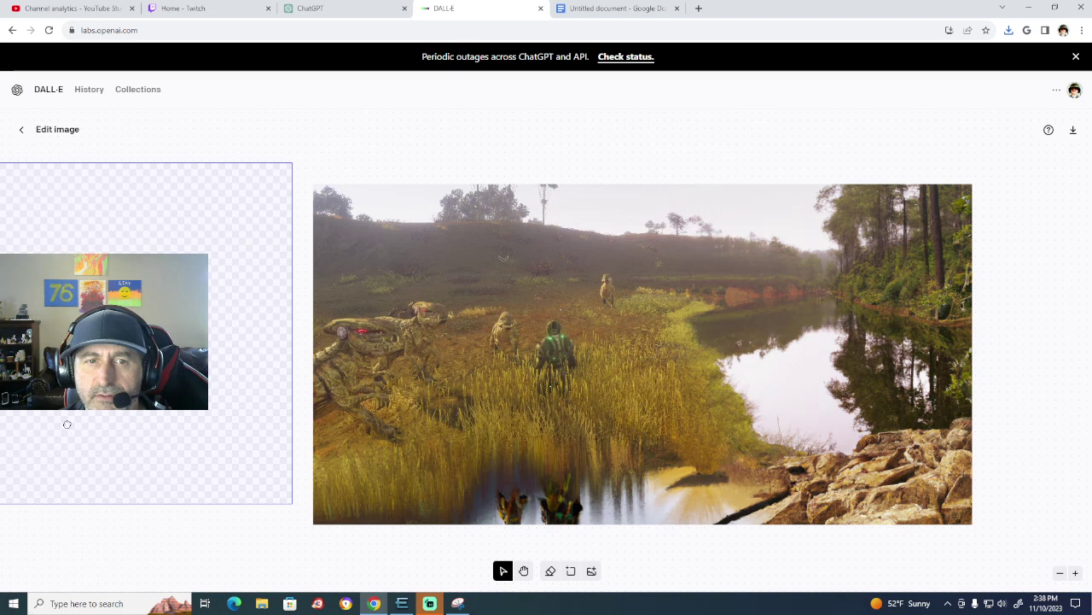
pyautogui.click(457, 603)
pyautogui.click(485, 268)
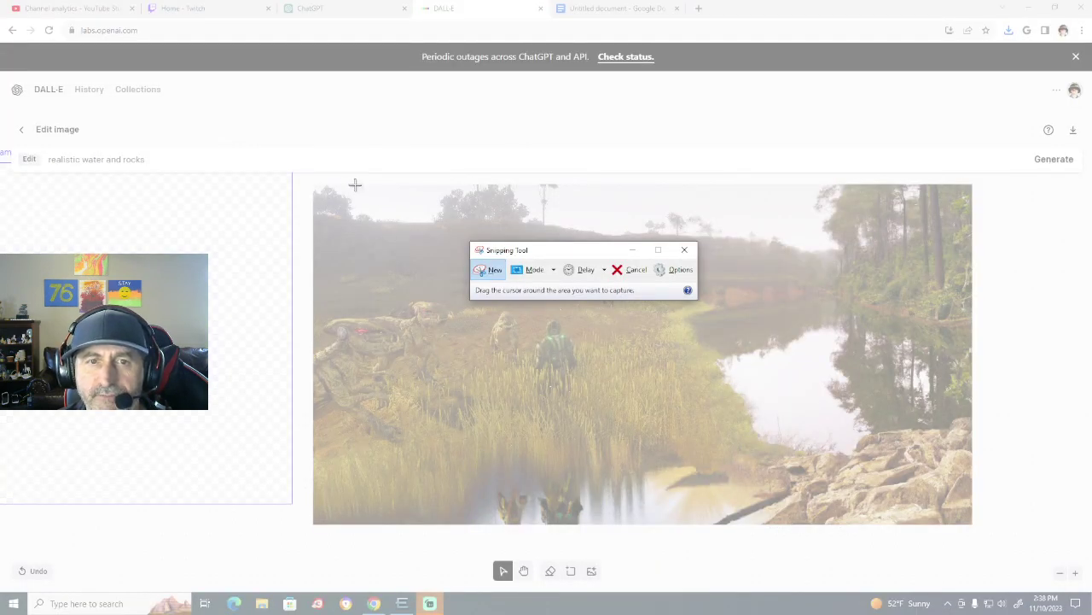
pyautogui.moveTo(357, 184); pyautogui.dragTo(939, 523)
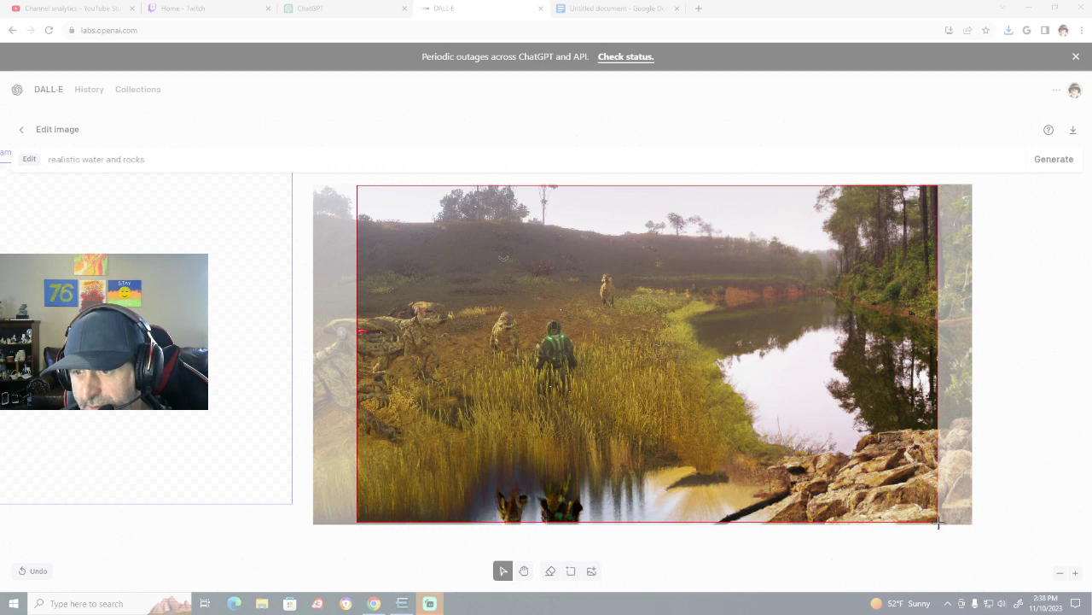
pyautogui.moveTo(939, 522); pyautogui.dragTo(940, 524)
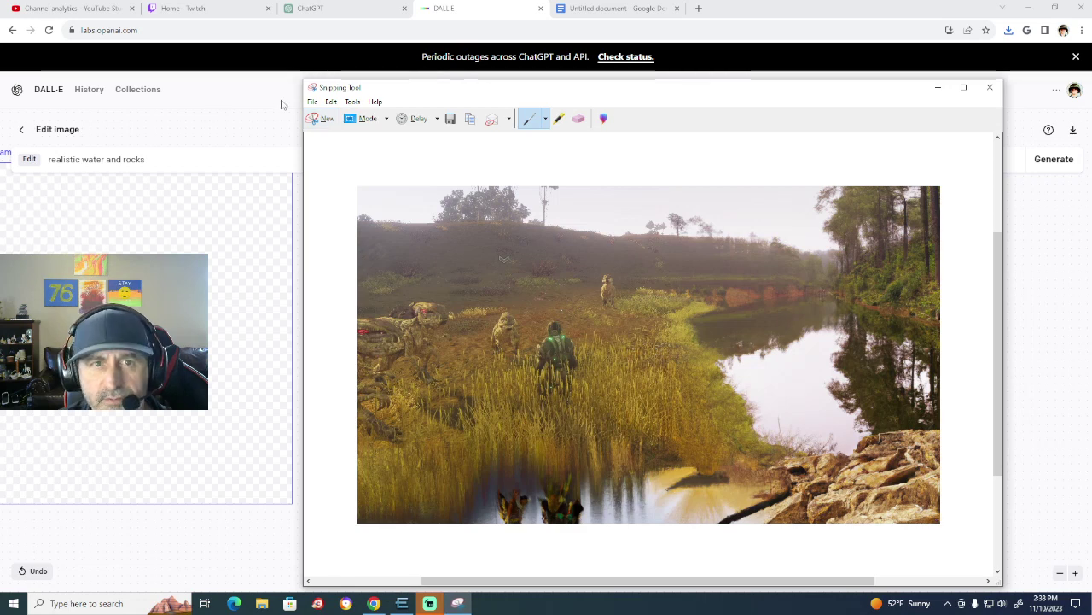
# Save the snip as a PNG named "book cover image" in the Pictures folder.
pyautogui.click(313, 102)
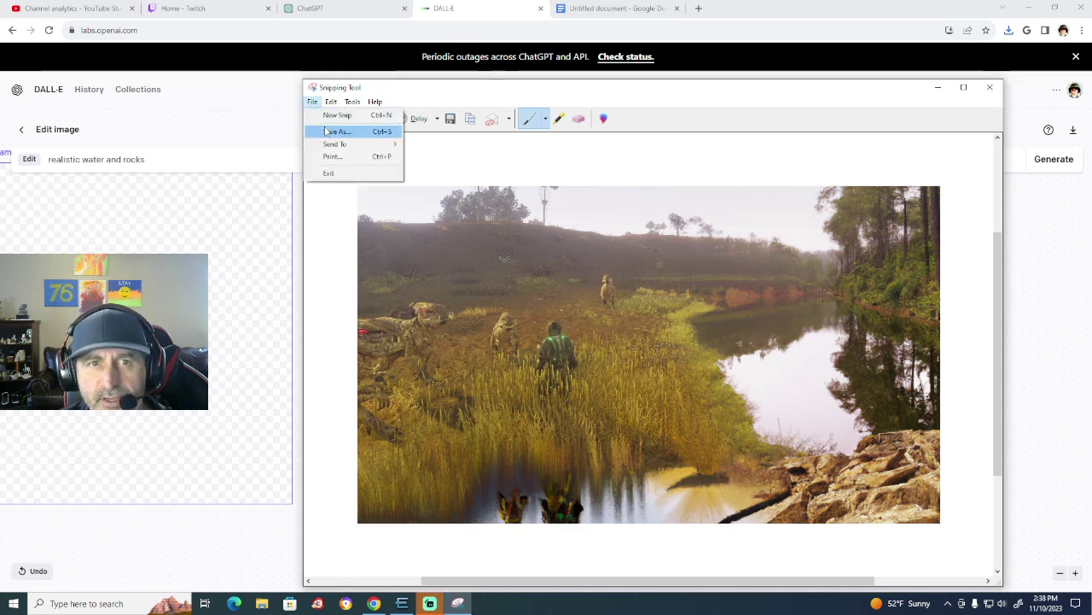
pyautogui.click(338, 129)
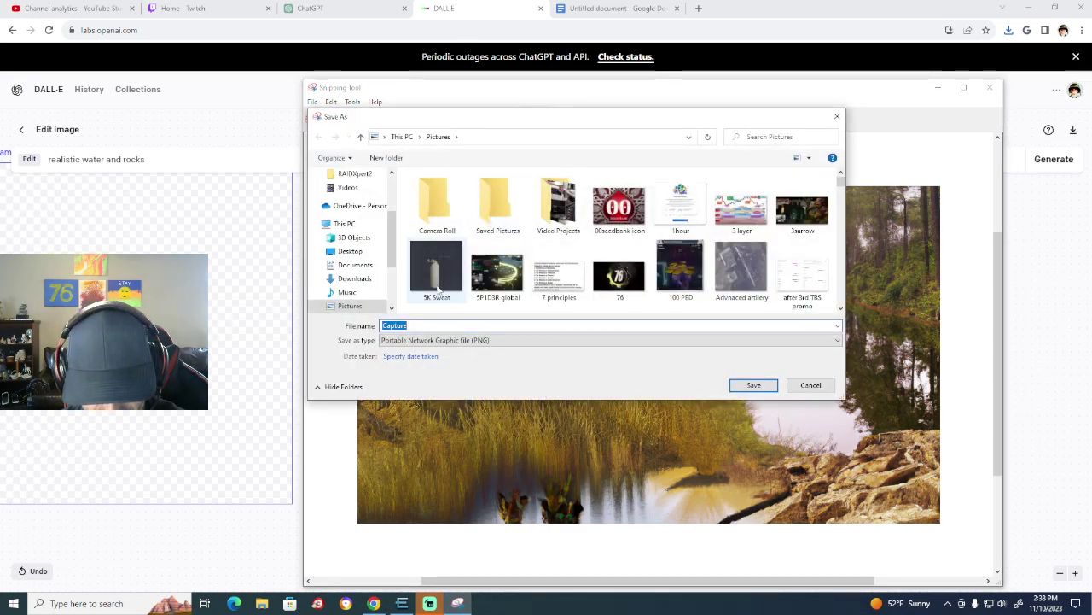
pyautogui.write('book cover')
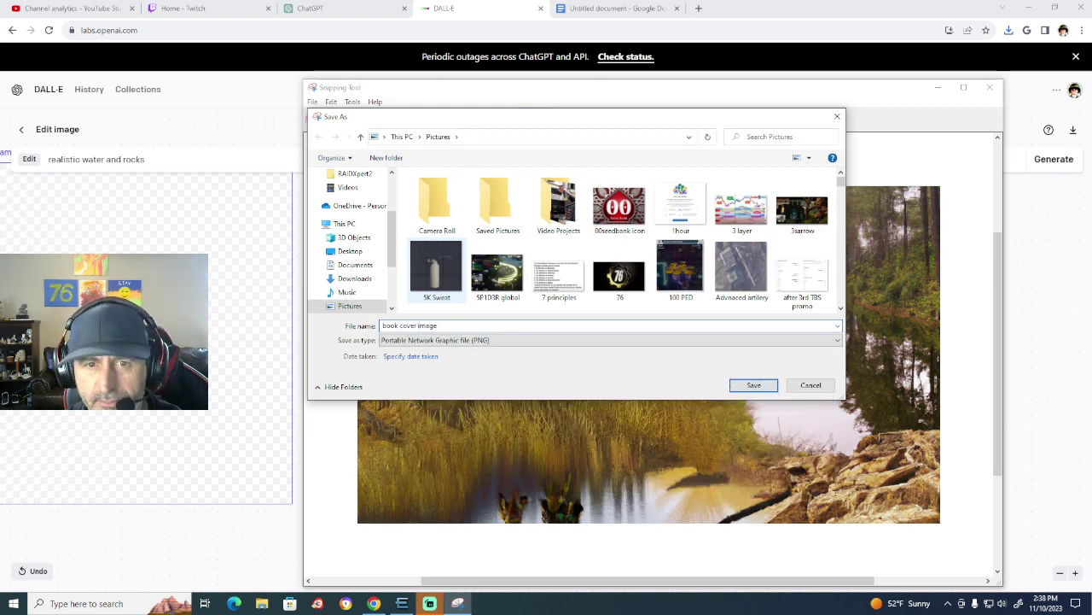
pyautogui.write(' image')
pyautogui.click(754, 385)
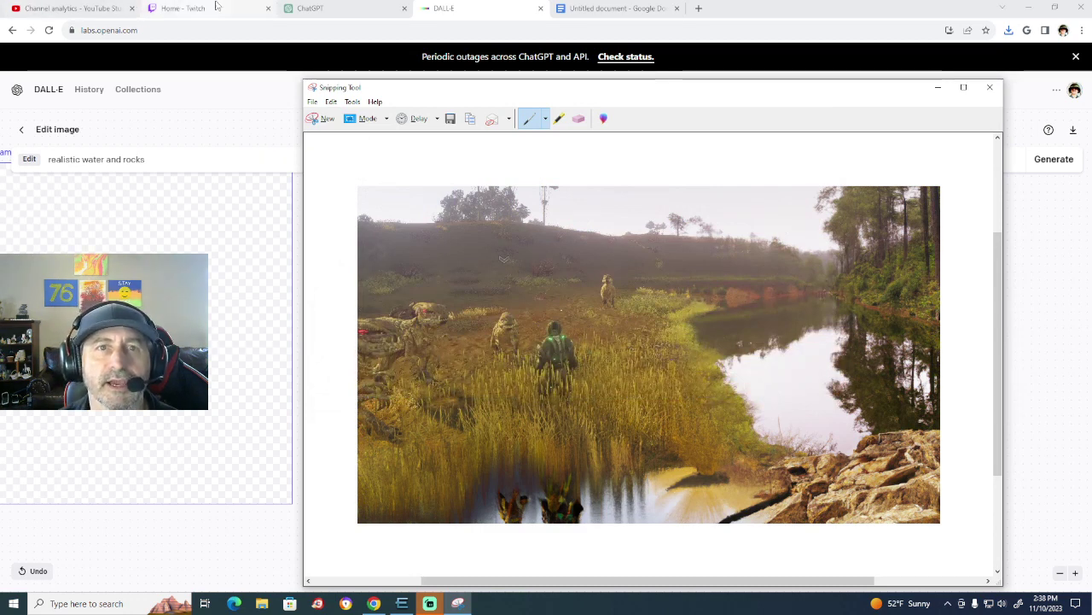
# Open Google Slides from the Google apps in a new browser tab.
pyautogui.click(699, 9)
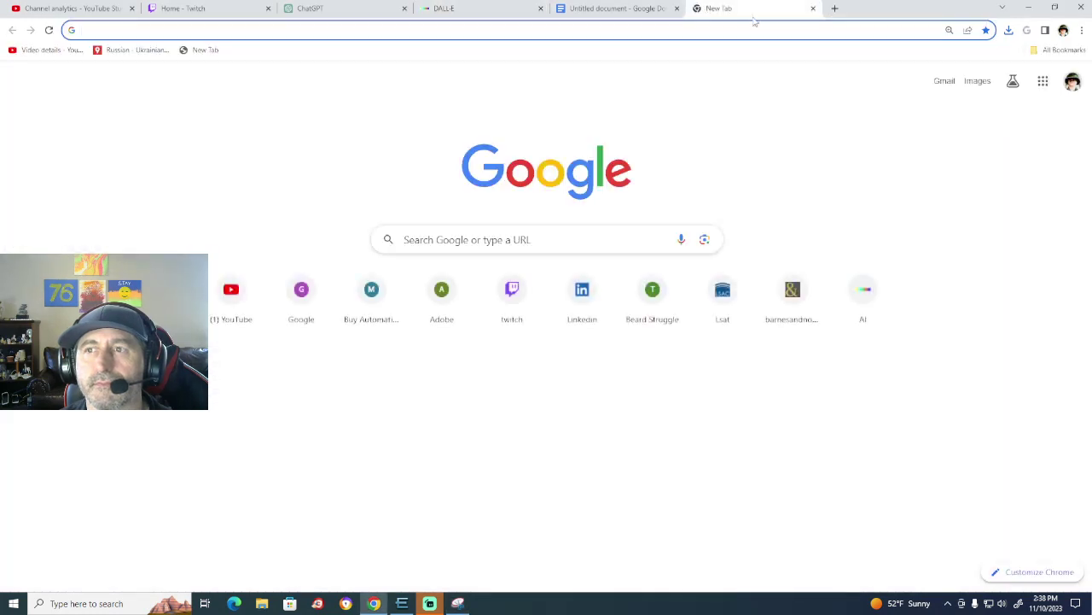
pyautogui.click(1050, 89)
pyautogui.scroll(-5, 982, 239)
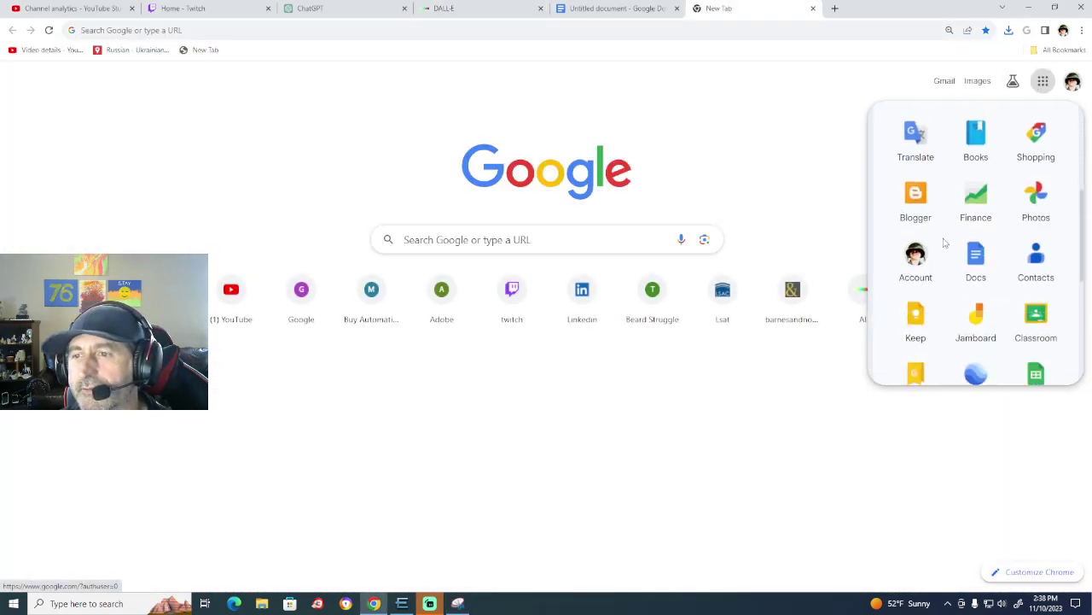
pyautogui.scroll(-3, 945, 243)
pyautogui.scroll(4, 945, 243)
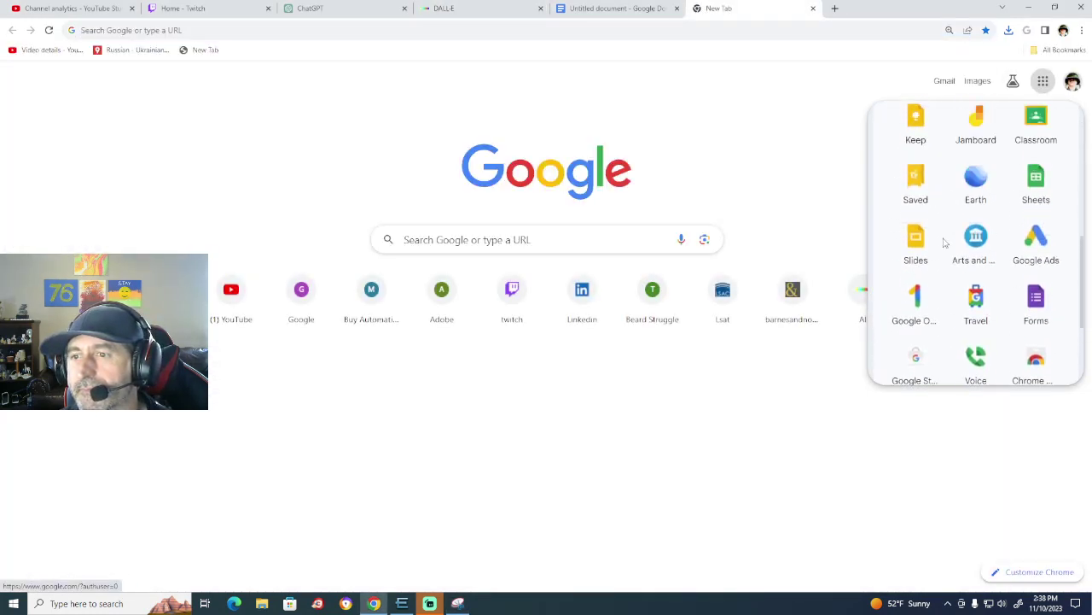
pyautogui.scroll(1, 945, 243)
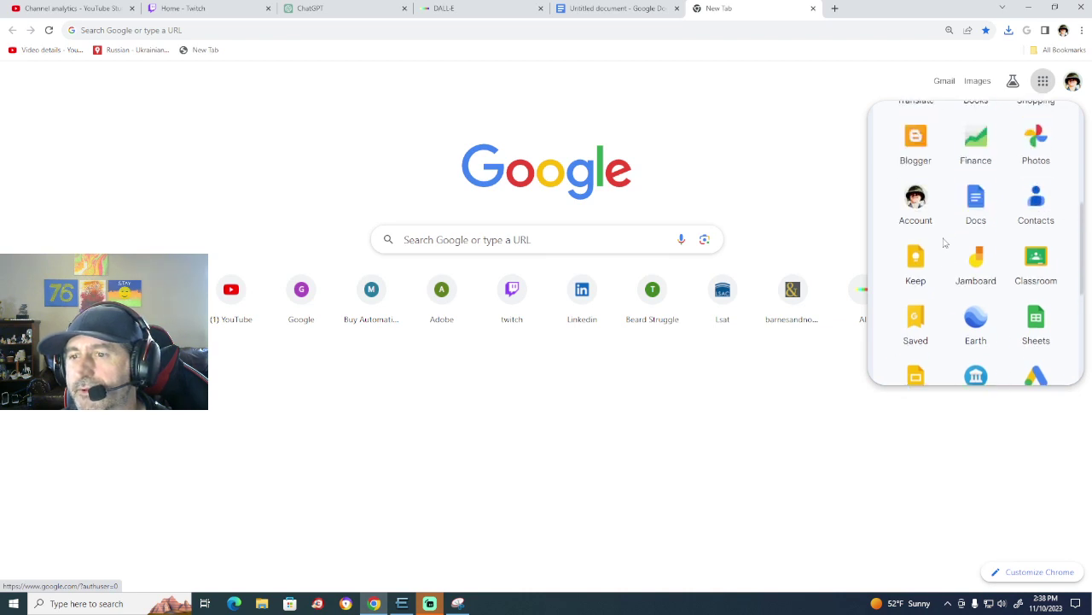
pyautogui.scroll(-2, 945, 243)
pyautogui.click(916, 266)
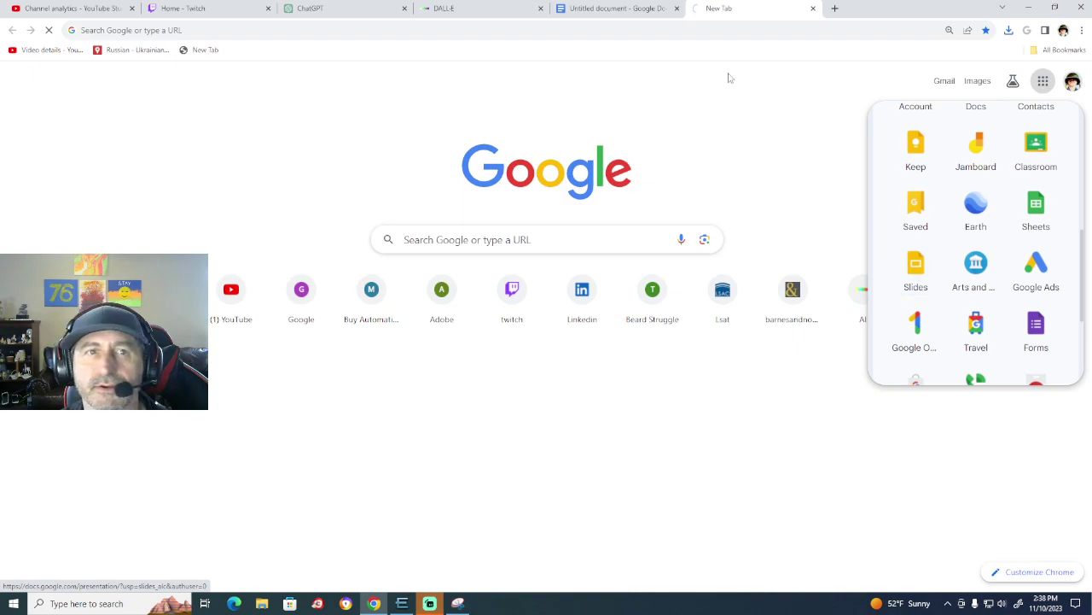
# Copy the title "Entropian Odyssey: Chronicles of the Galactic Trader" from the book outline at the start of the ChatGPT conversation.
pyautogui.click(312, 8)
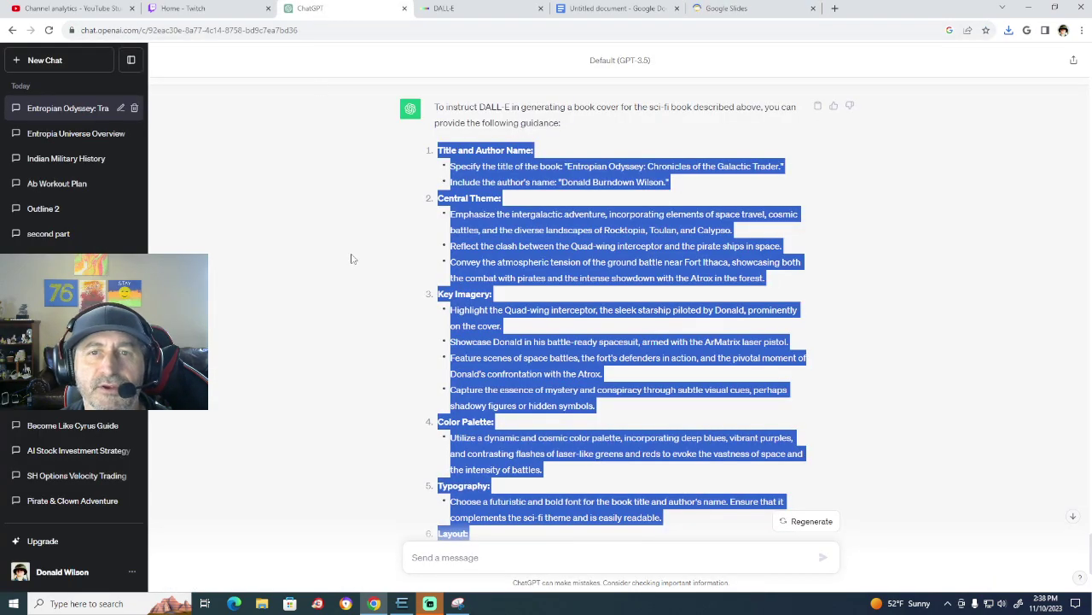
pyautogui.scroll(15, 350, 257)
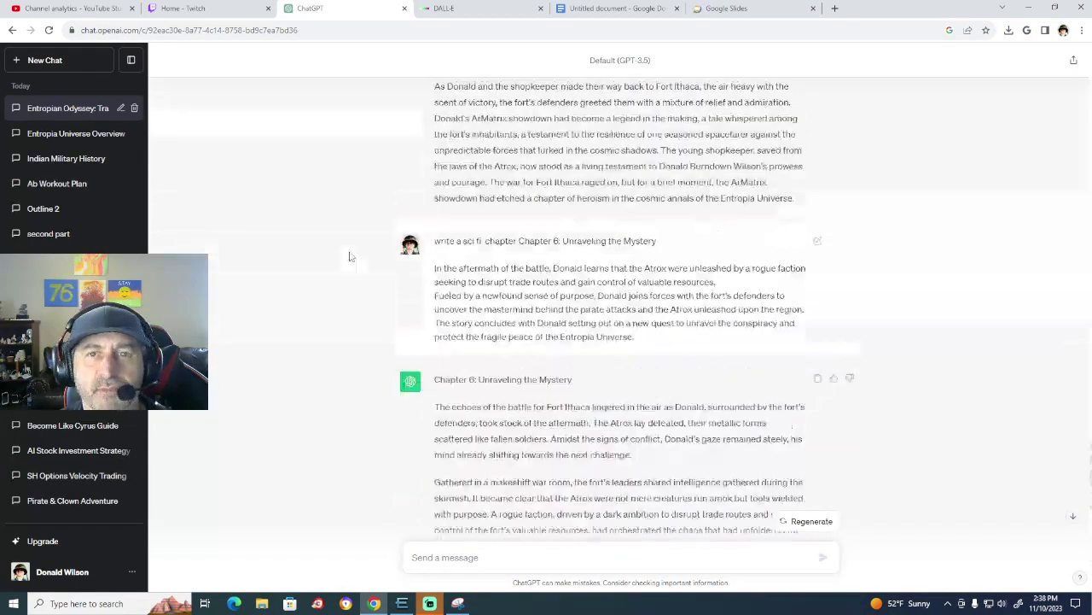
pyautogui.scroll(15, 350, 256)
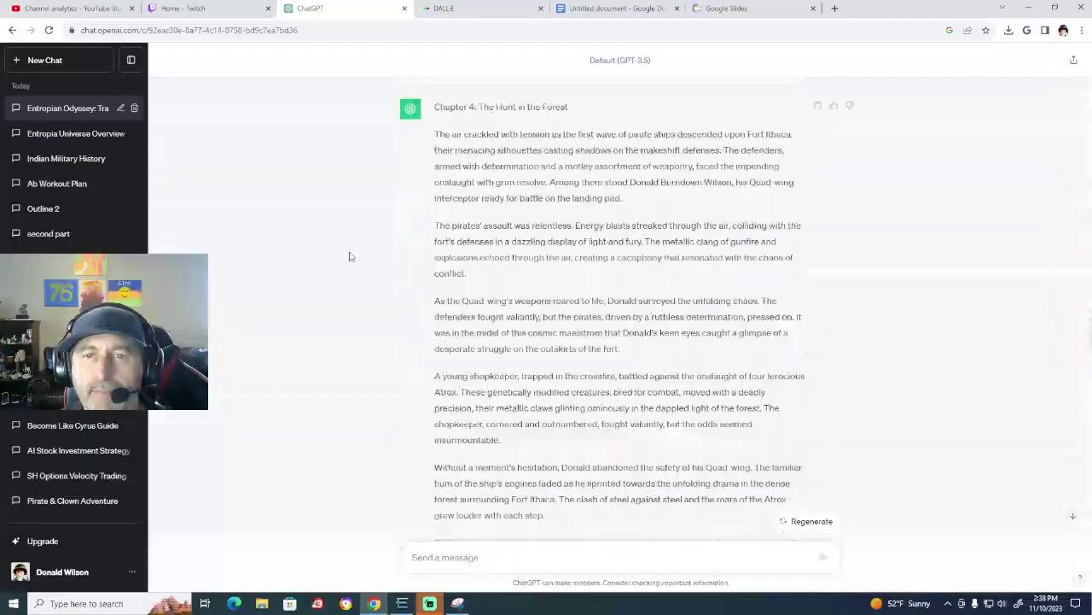
pyautogui.scroll(15, 349, 256)
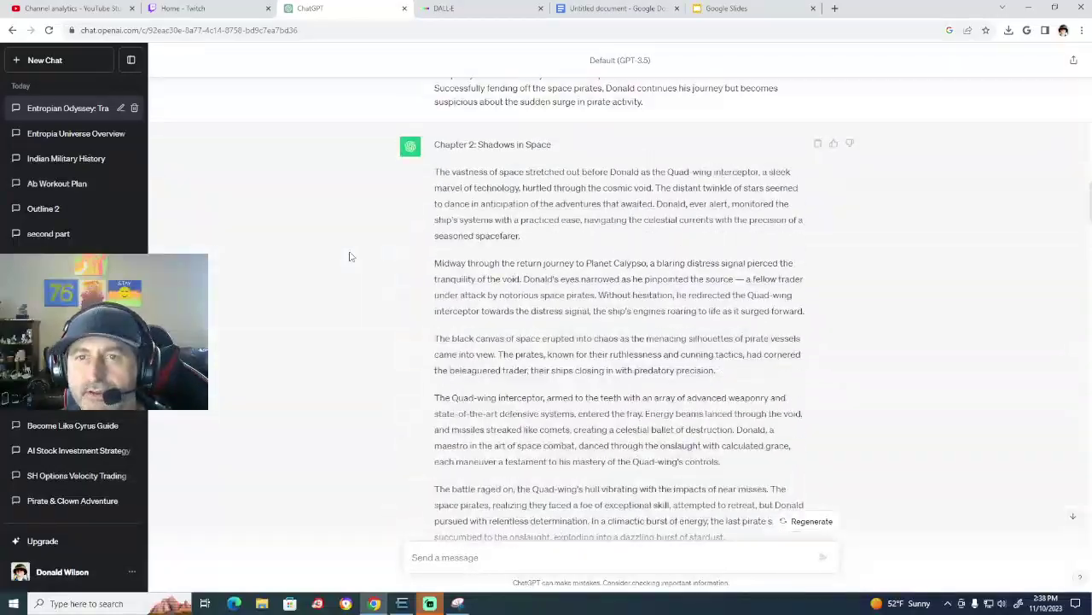
pyautogui.scroll(15, 349, 256)
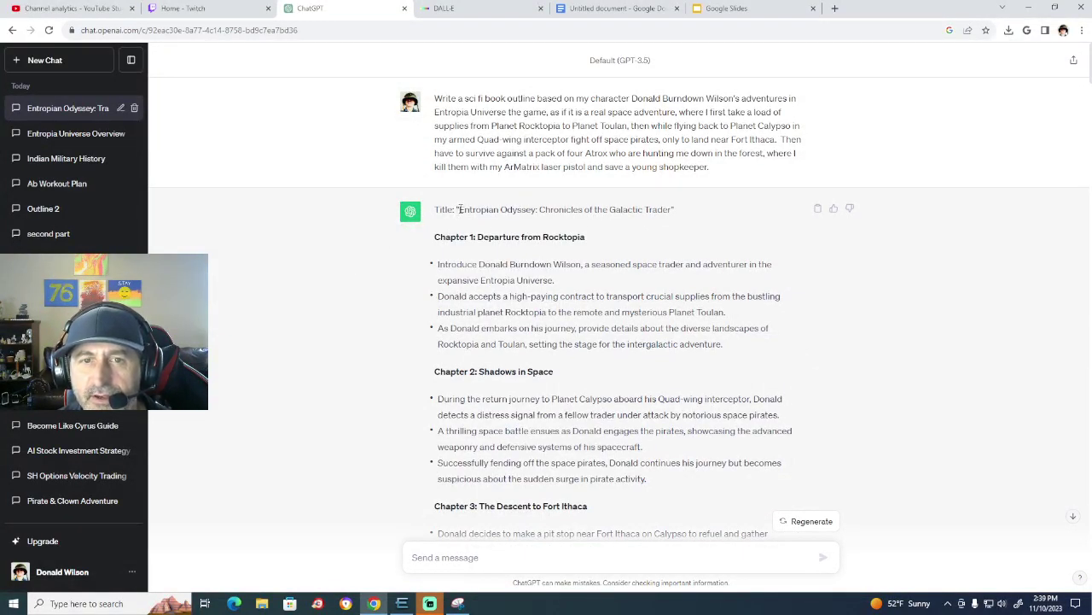
pyautogui.moveTo(459, 209); pyautogui.dragTo(670, 211)
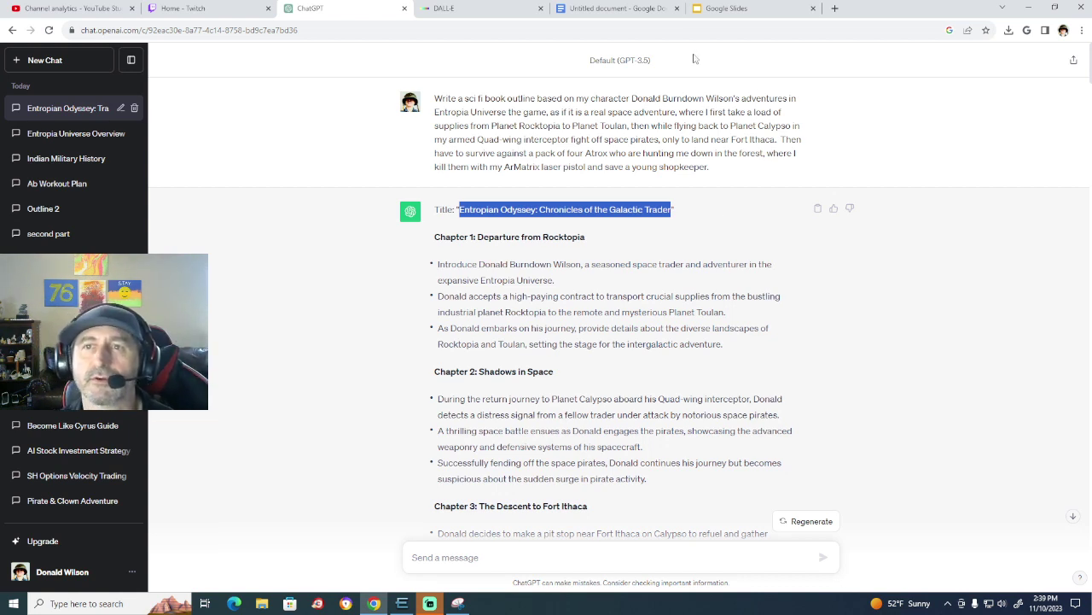
# Create a blank presentation in Google Slides and dismiss the GIFs and stickers tip.
pyautogui.click(760, 10)
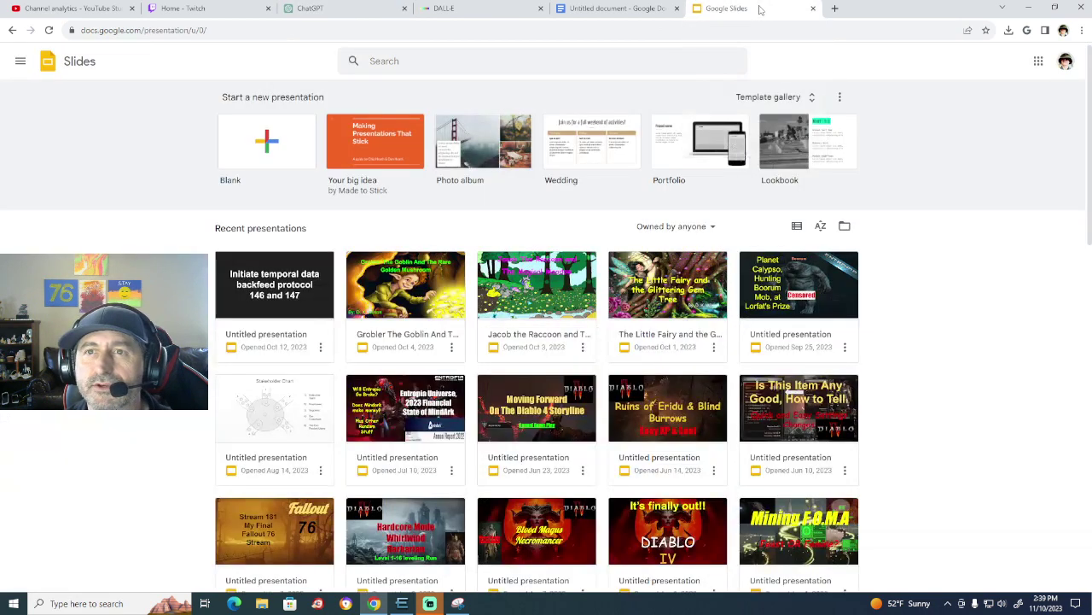
pyautogui.click(262, 139)
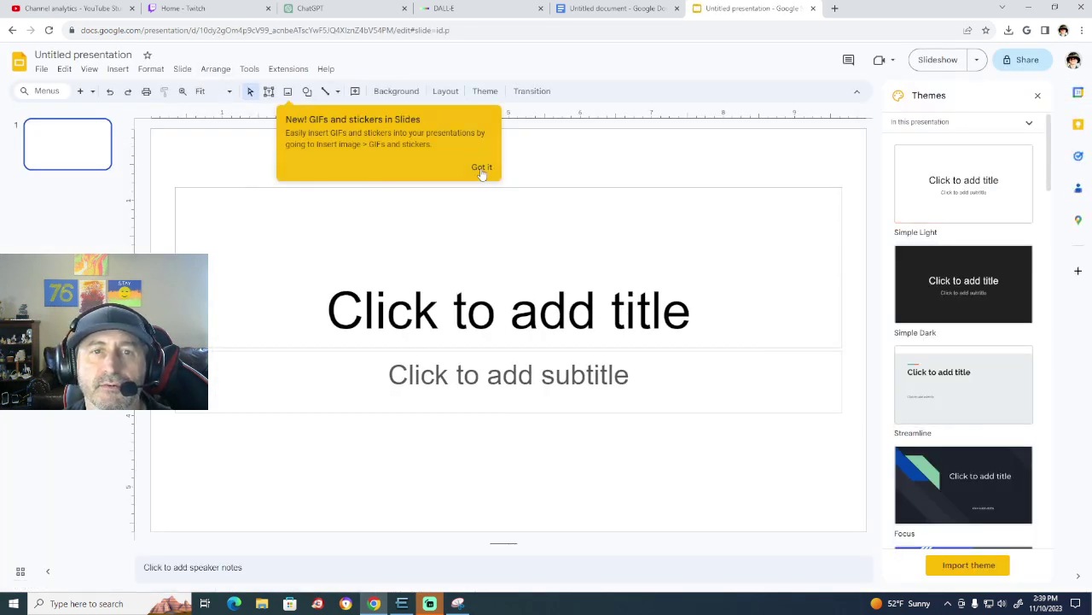
pyautogui.click(481, 167)
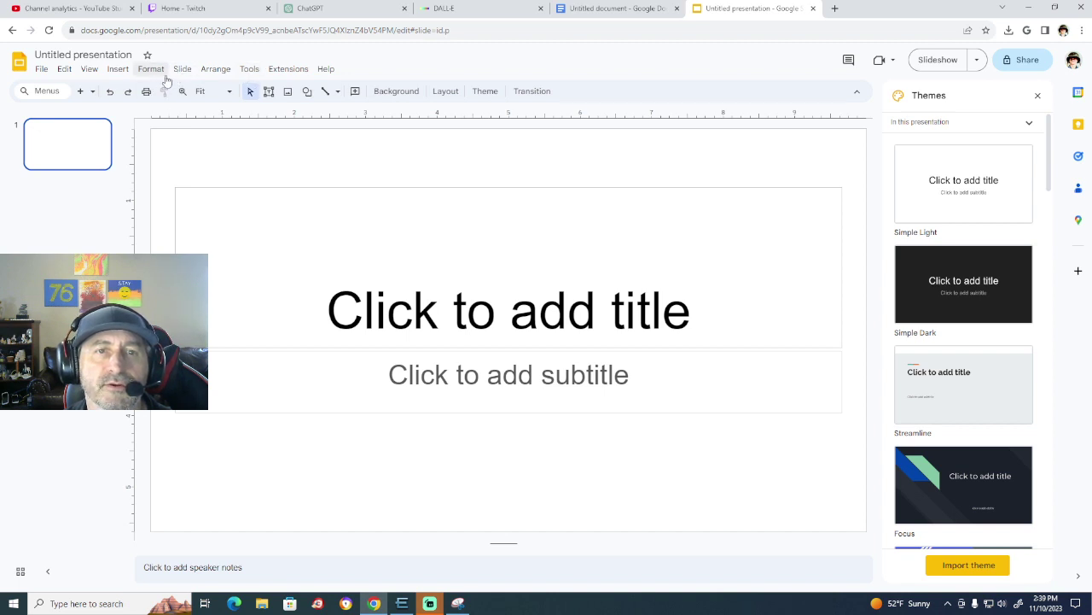
# Set the slide background to the uploaded picture "book cover image".
pyautogui.click(388, 91)
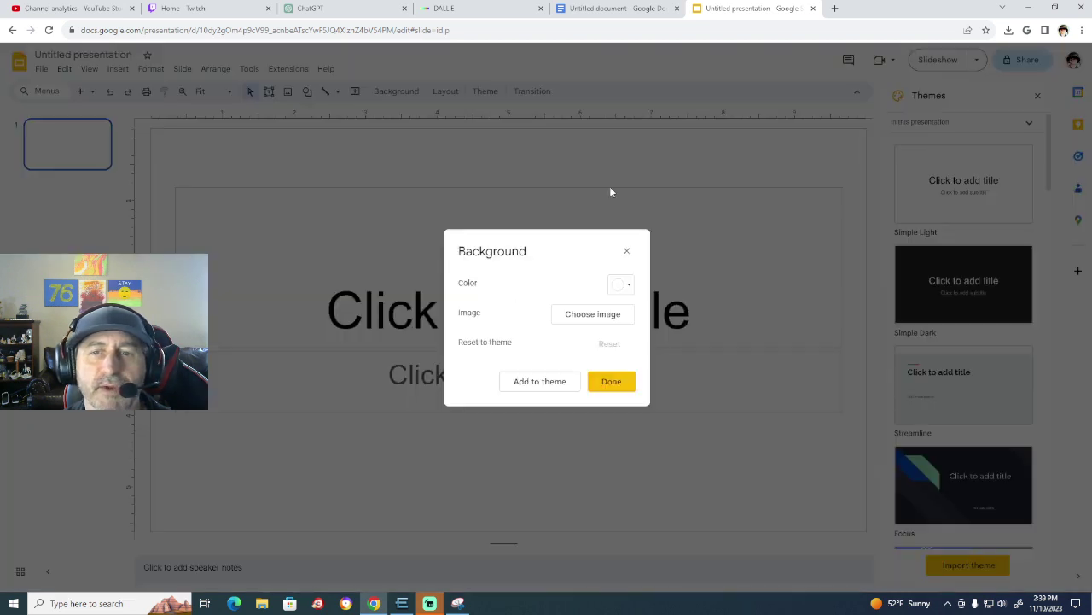
pyautogui.click(602, 313)
pyautogui.click(554, 391)
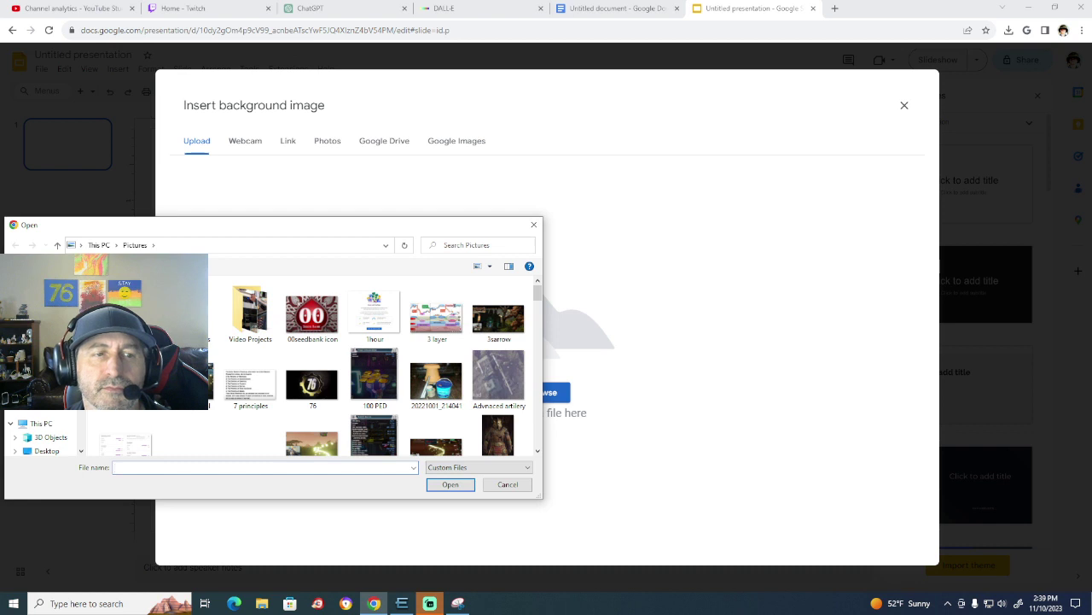
pyautogui.click(45, 285)
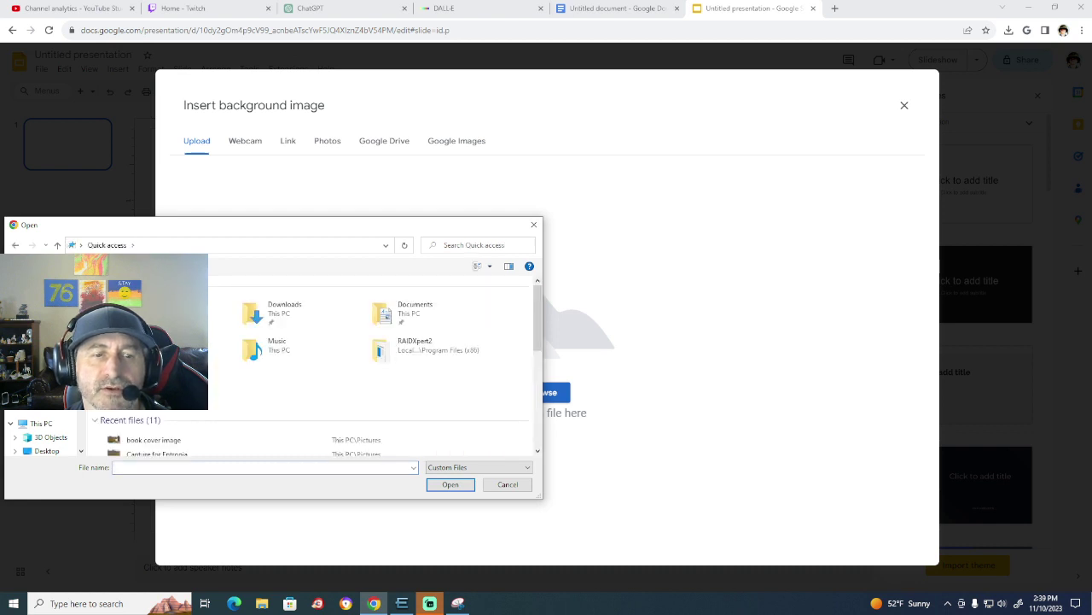
pyautogui.scroll(-1, 278, 370)
pyautogui.click(242, 408)
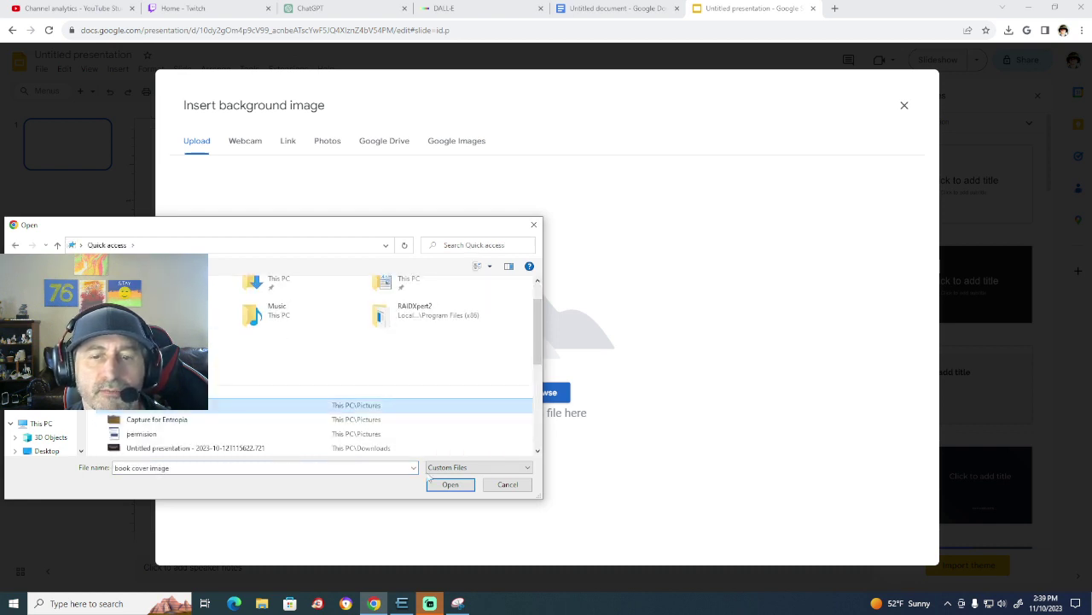
pyautogui.click(450, 484)
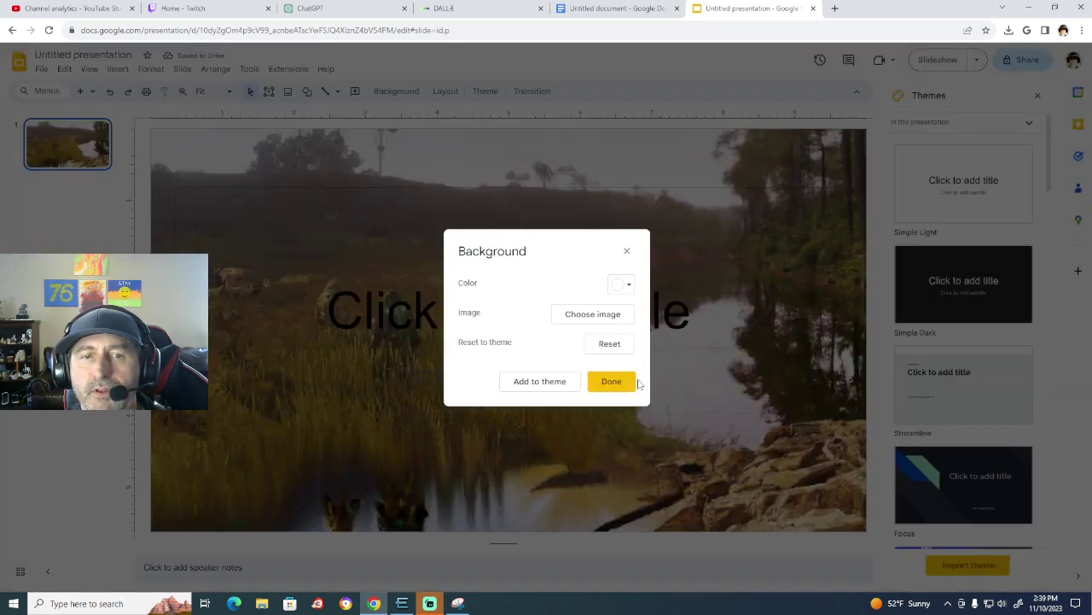
pyautogui.click(611, 382)
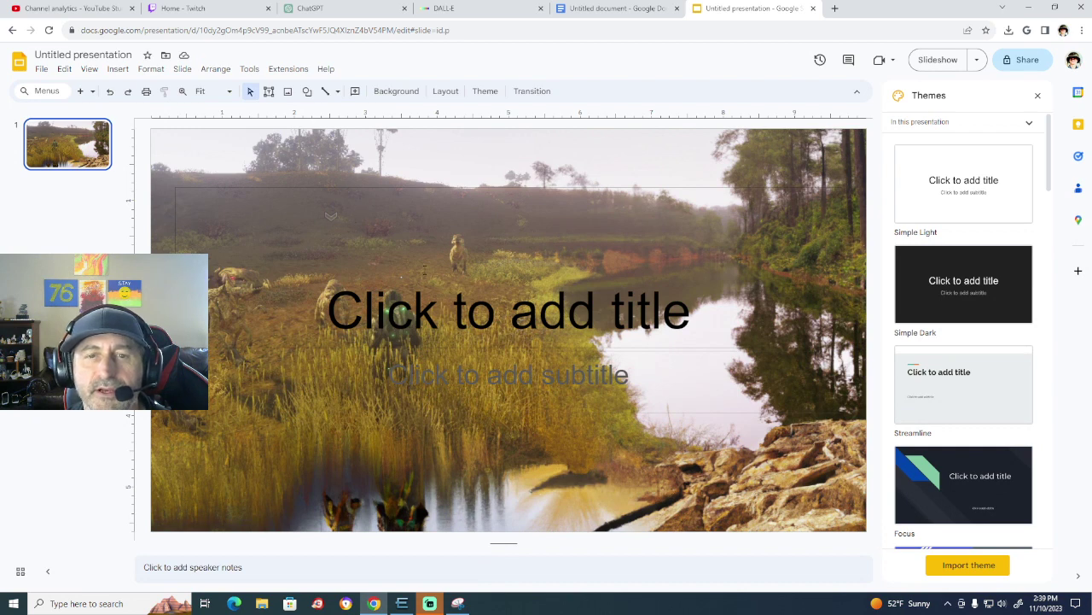
# Paste "Entropian Odyssey: Chronicles of the Galactic Trader" into the slide's title placeholder and select the pasted text.
pyautogui.click(491, 320)
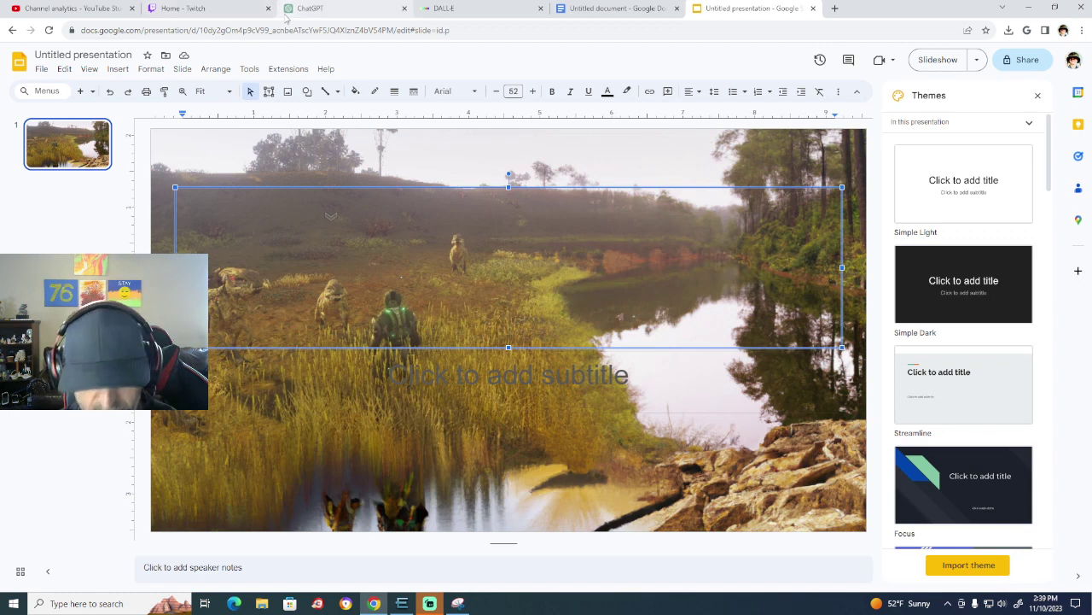
pyautogui.write('Entropian Odyssey: Chronicles of the Galactic Trader')
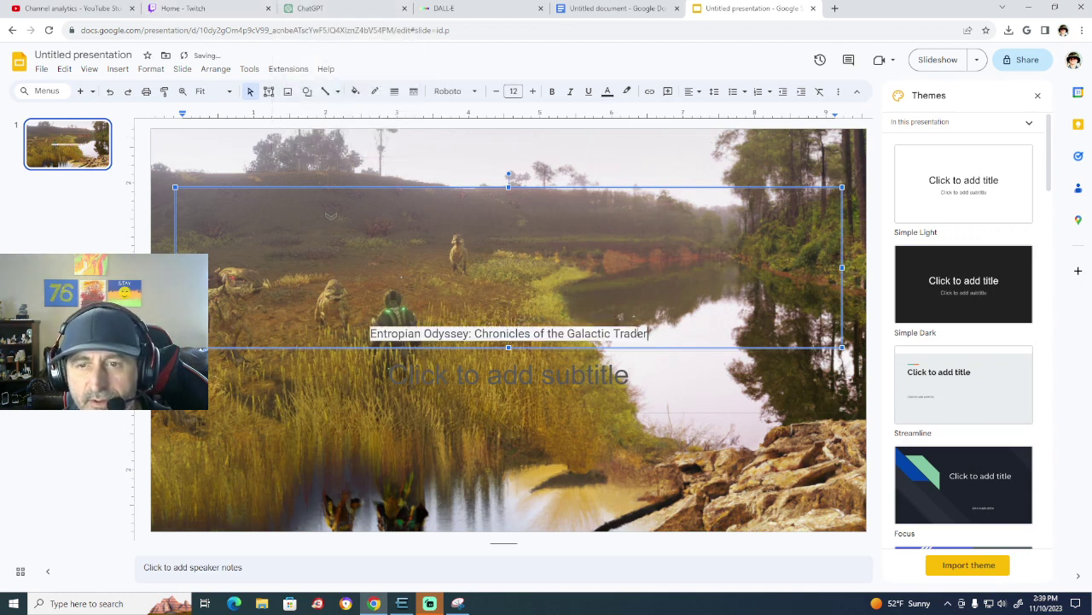
pyautogui.moveTo(651, 334); pyautogui.dragTo(371, 334)
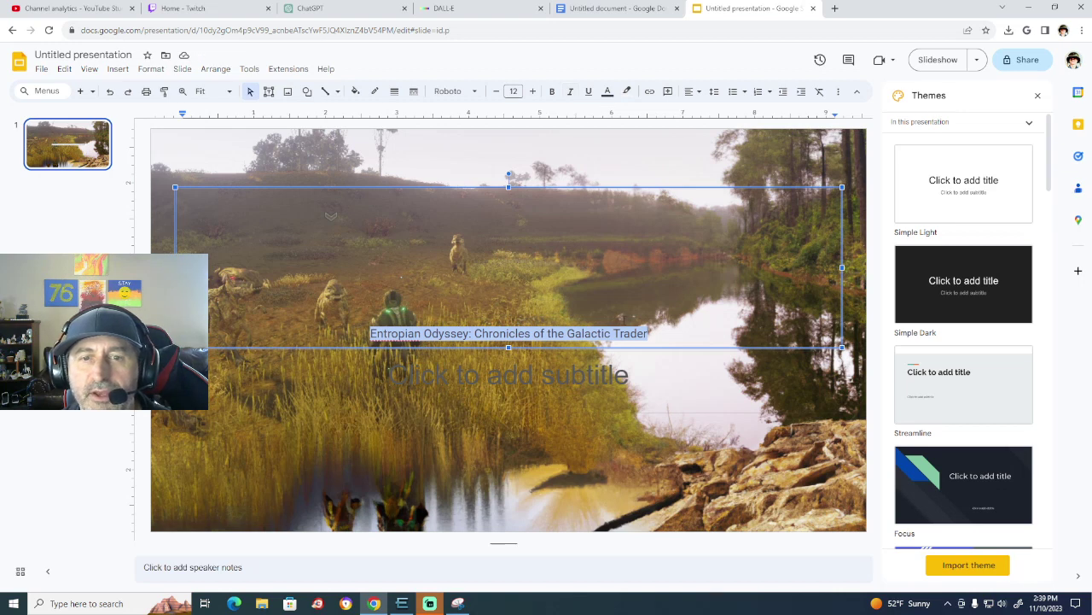
# Add an empty line below the title text to shift it upward within its text box.
pyautogui.click(501, 266)
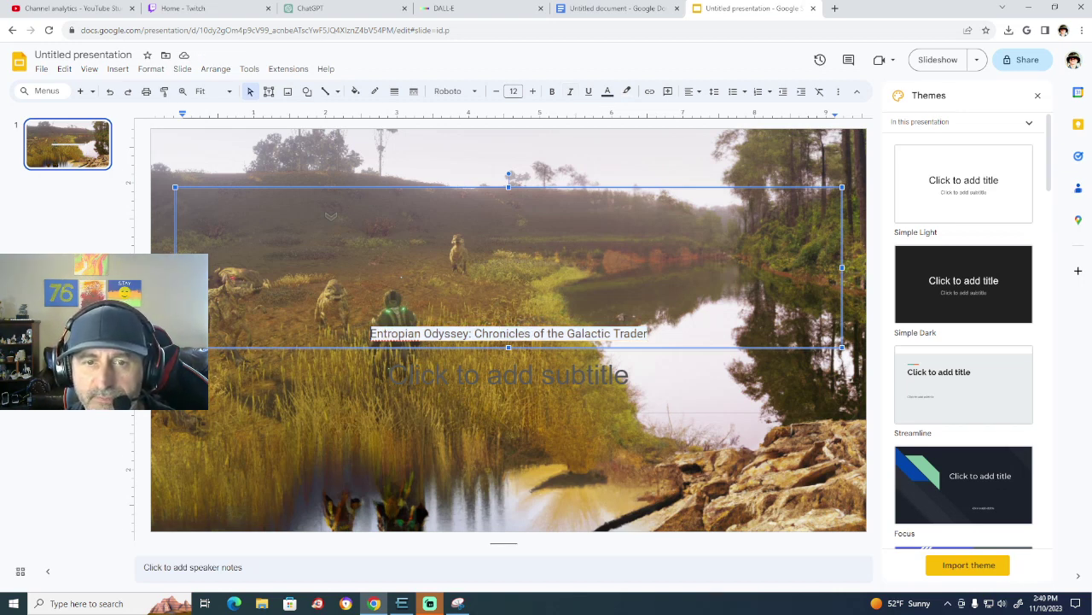
pyautogui.press('Return')
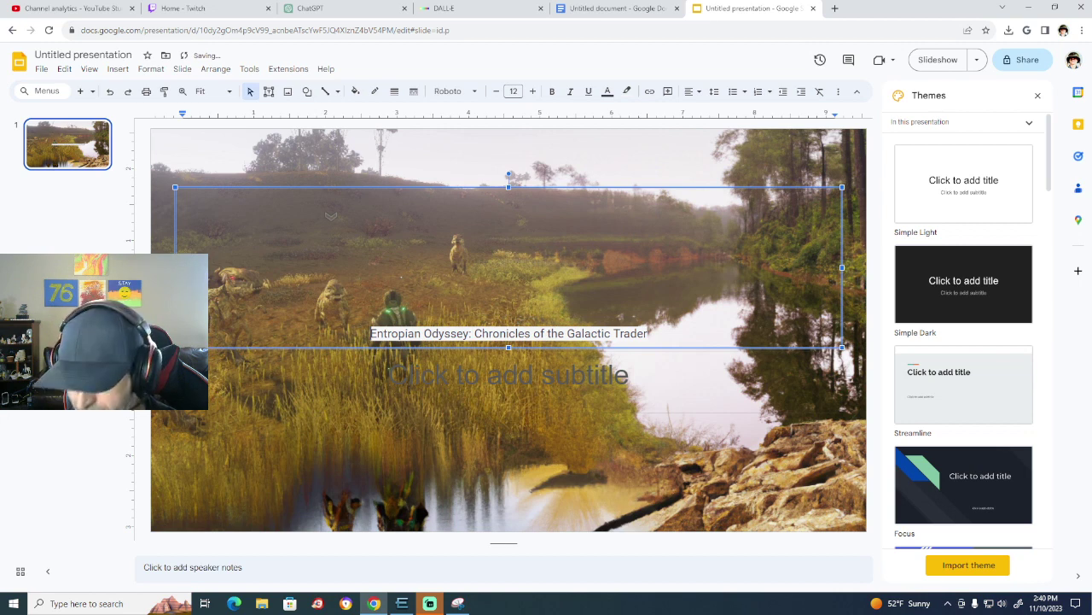
pyautogui.press('Up')
pyautogui.press('Down')
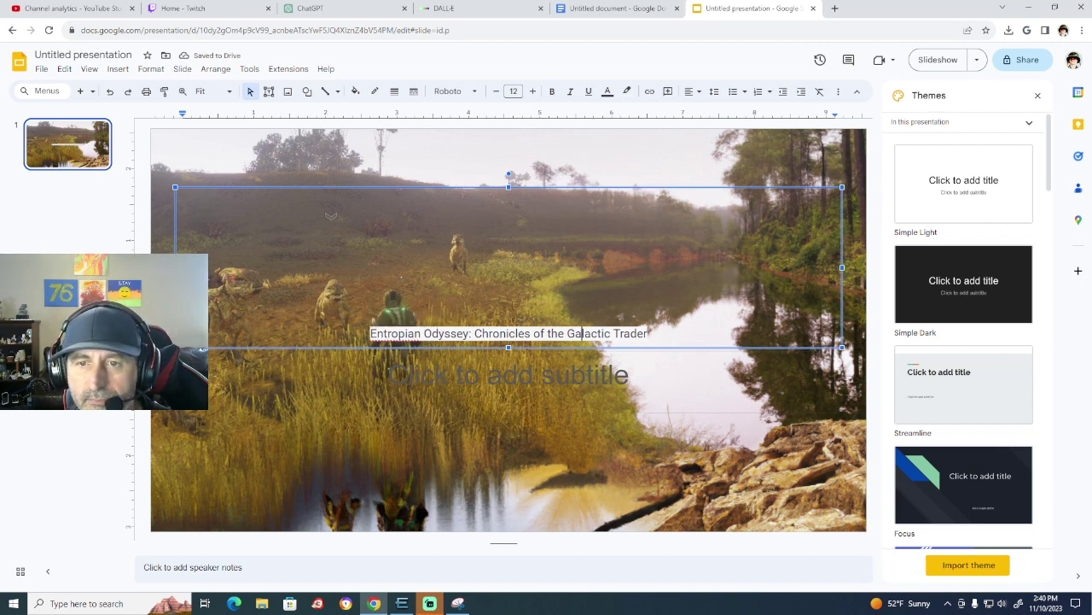
pyautogui.press('Return')
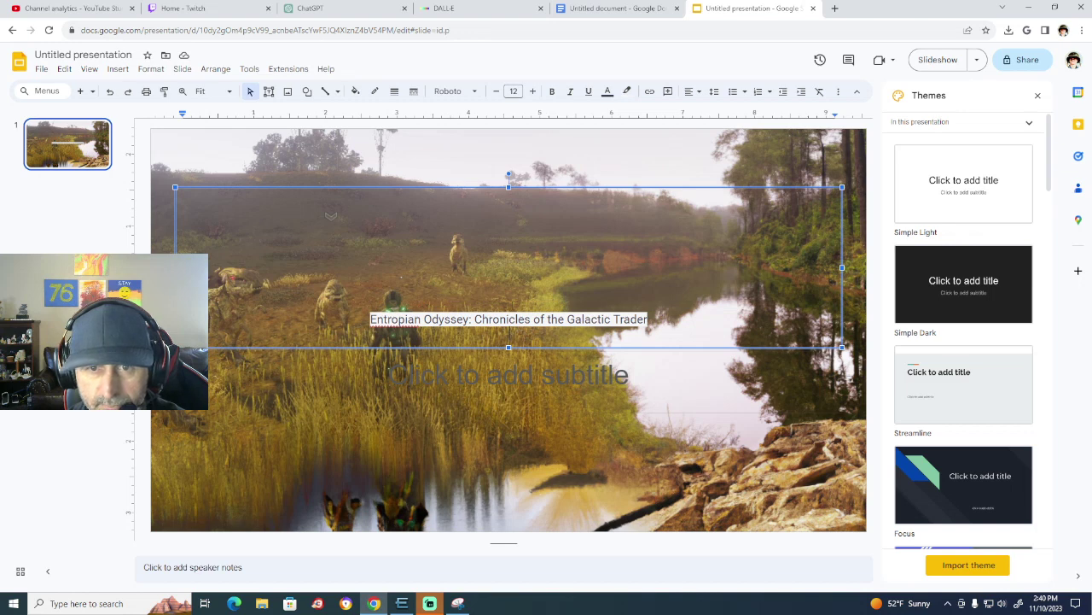
pyautogui.write('Entropia')
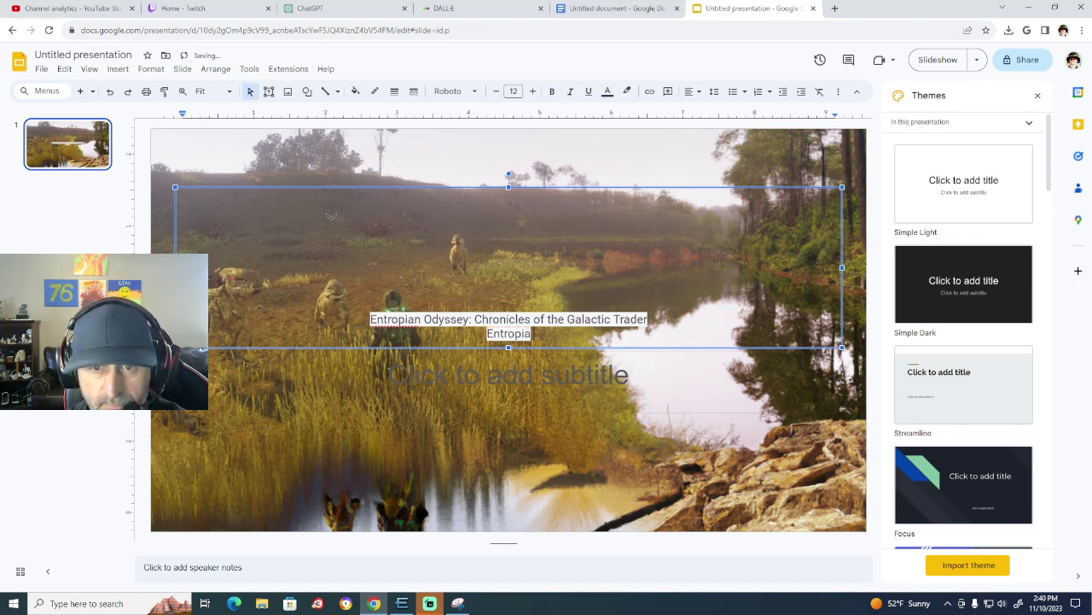
pyautogui.press('BackSpace')
pyautogui.press('BackSpace')
pyautogui.press('BackSpace')
pyautogui.press('BackSpace')
pyautogui.press('BackSpace')
pyautogui.press('BackSpace')
pyautogui.press('BackSpace')
pyautogui.press('BackSpace')
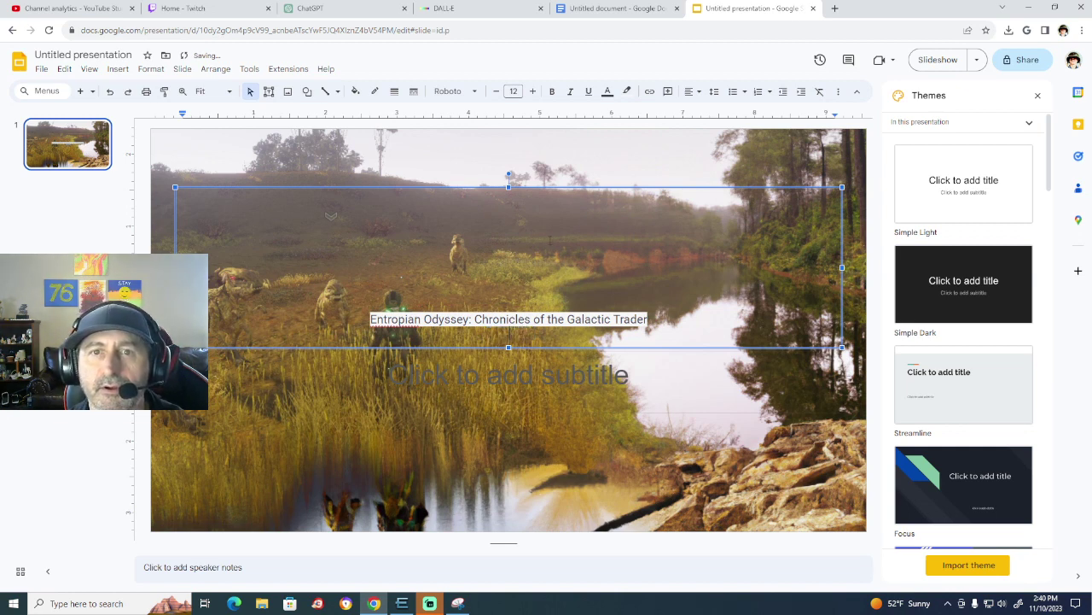
# Remove the white highlight behind the slide's title text by setting its highlight colour to transparent.
pyautogui.click(626, 93)
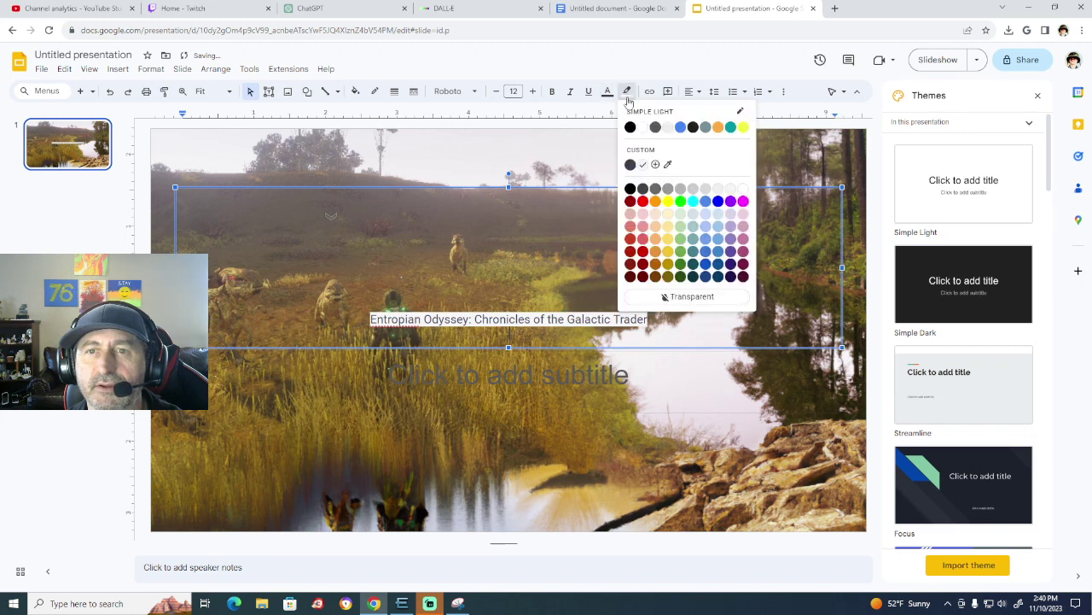
pyautogui.click(677, 297)
pyautogui.moveTo(652, 318); pyautogui.dragTo(370, 319)
pyautogui.click(626, 92)
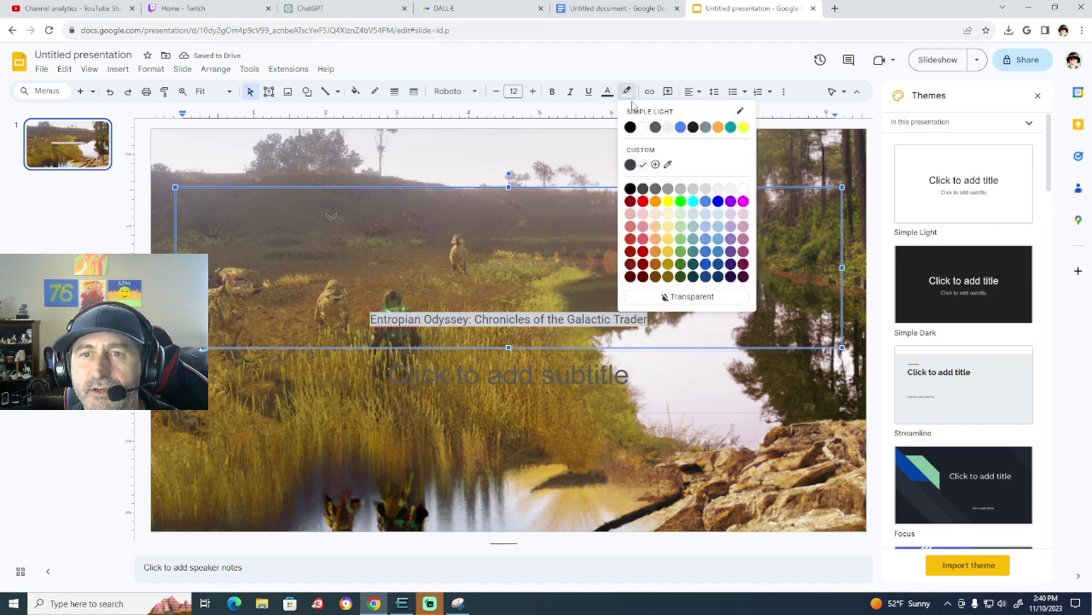
pyautogui.click(694, 297)
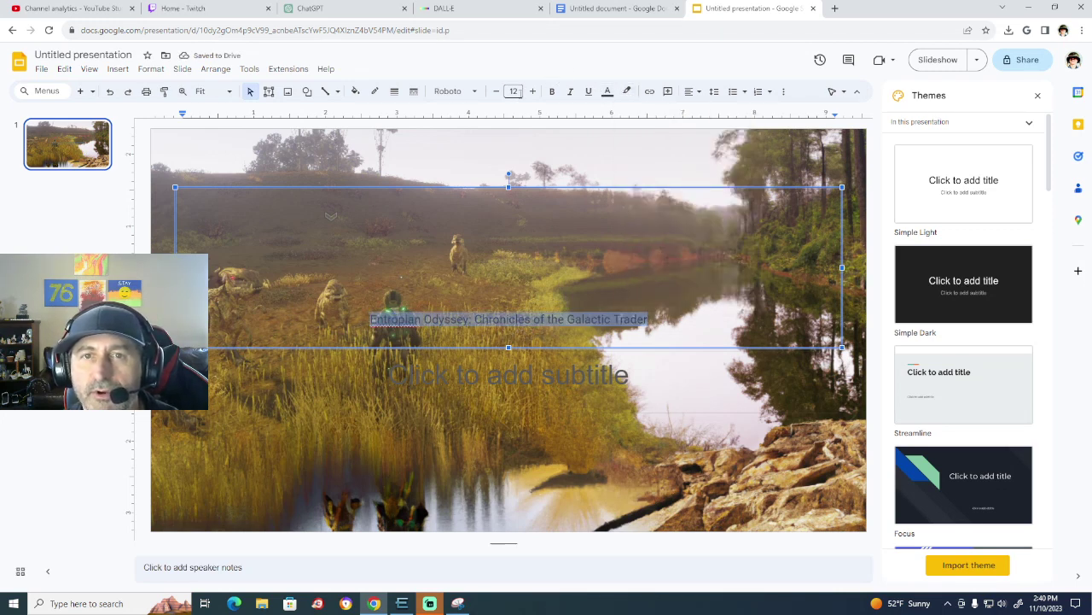
# Try Comic Sans MS on the title text, and settle on Impact as its font.
pyautogui.click(452, 91)
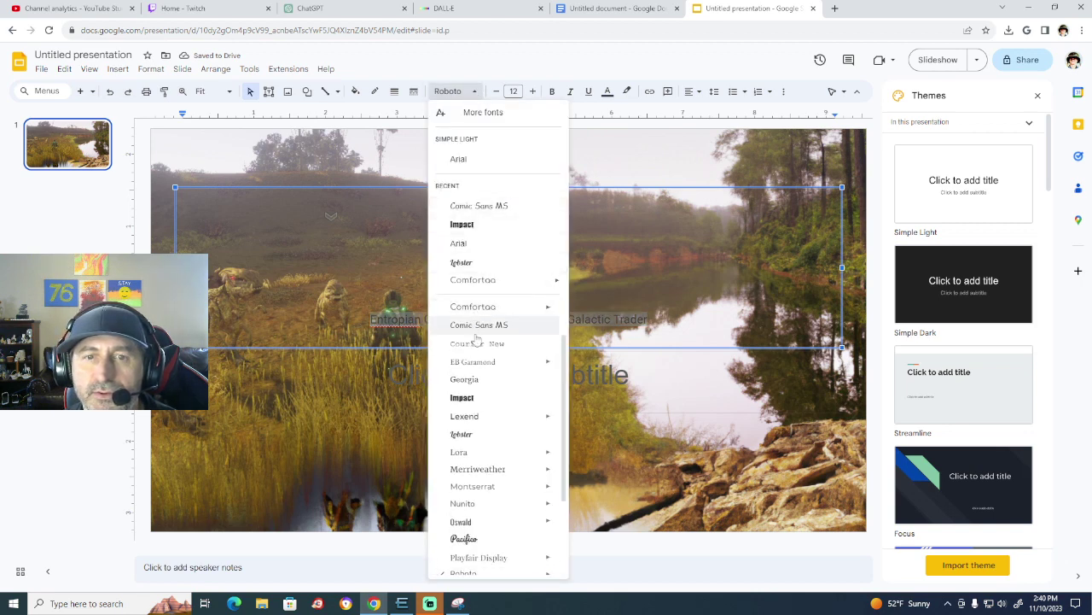
pyautogui.click(479, 207)
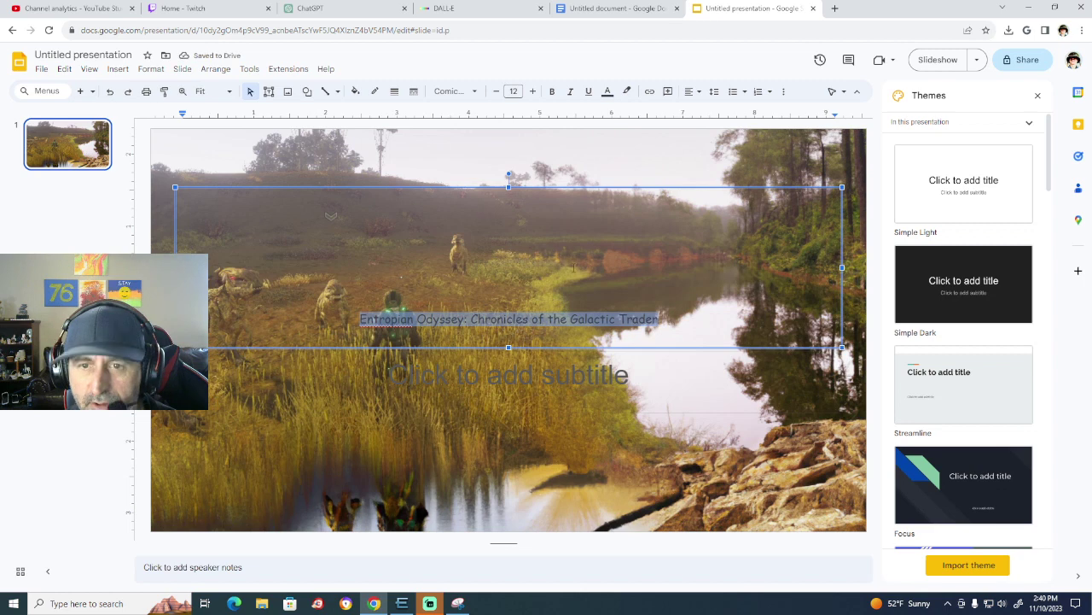
pyautogui.tripleClick(636, 317)
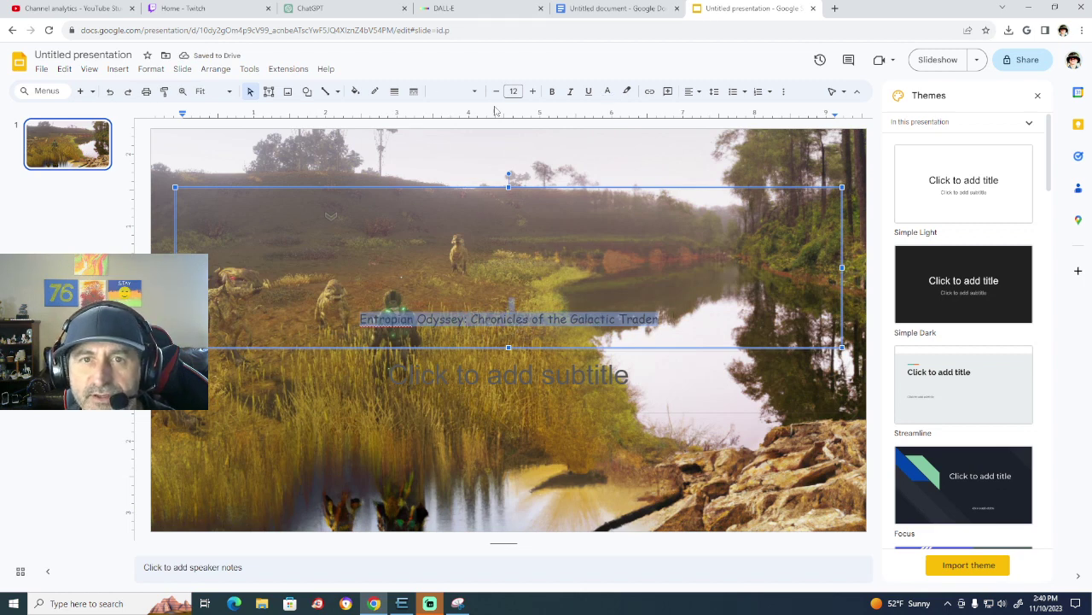
pyautogui.click(475, 91)
pyautogui.click(467, 224)
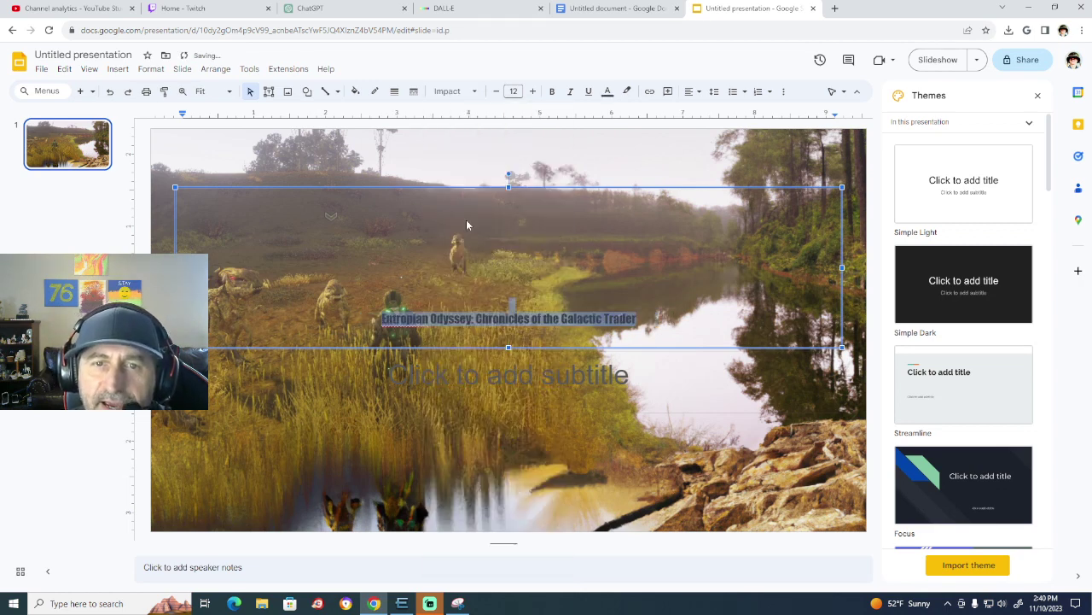
# Increase the title text's font size to 36.
pyautogui.click(532, 92)
pyautogui.click(533, 92)
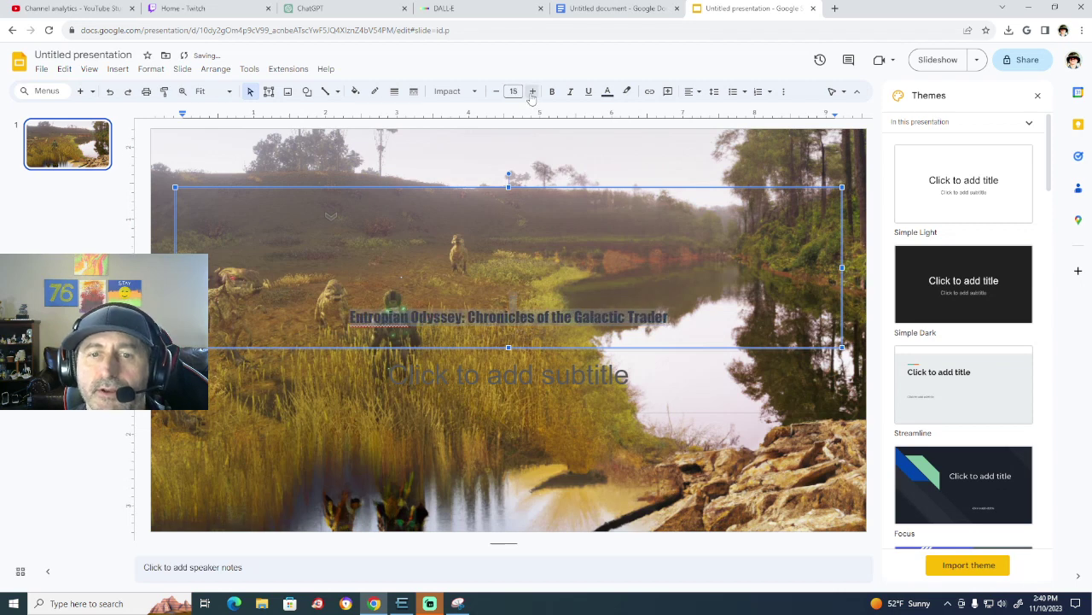
pyautogui.click(533, 92)
pyautogui.click(532, 92)
pyautogui.doubleClick(533, 92)
pyautogui.doubleClick(533, 92)
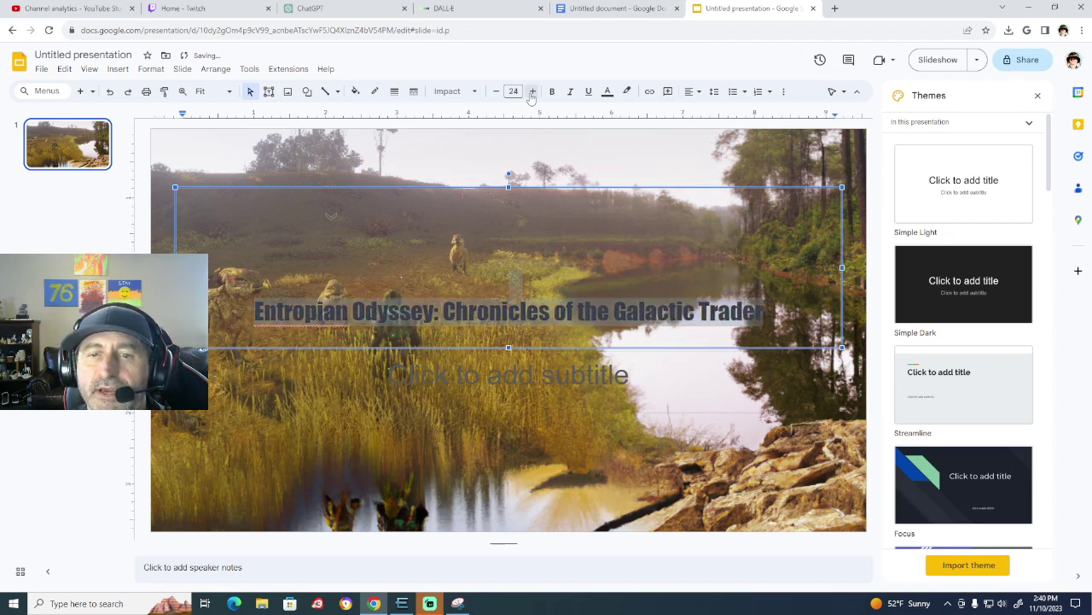
pyautogui.doubleClick(533, 92)
pyautogui.doubleClick(533, 93)
pyautogui.click(532, 92)
pyautogui.doubleClick(531, 91)
pyautogui.doubleClick(532, 91)
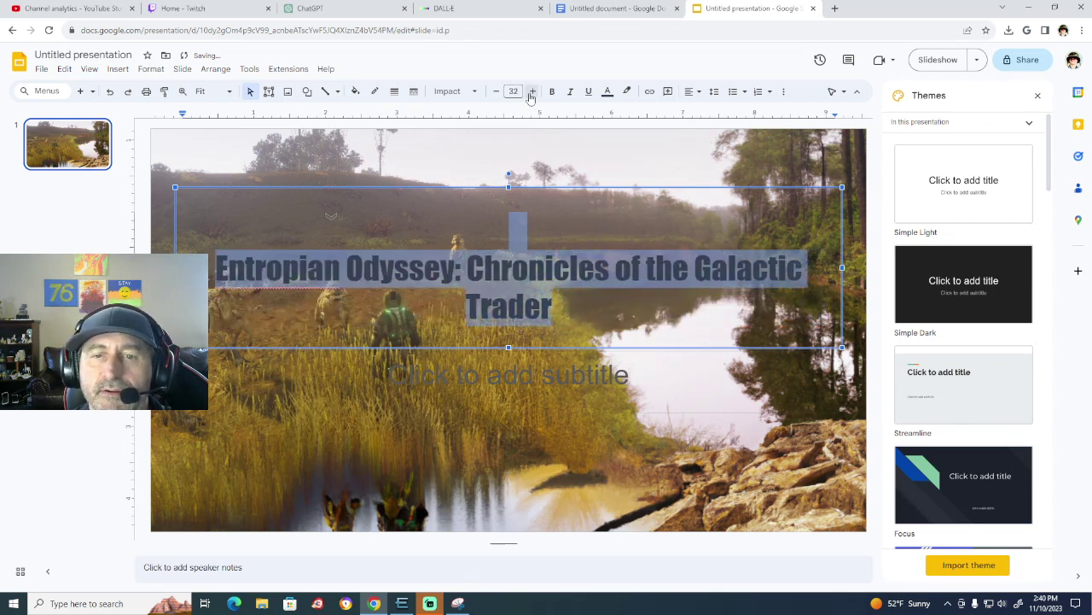
pyautogui.doubleClick(531, 91)
pyautogui.click(532, 91)
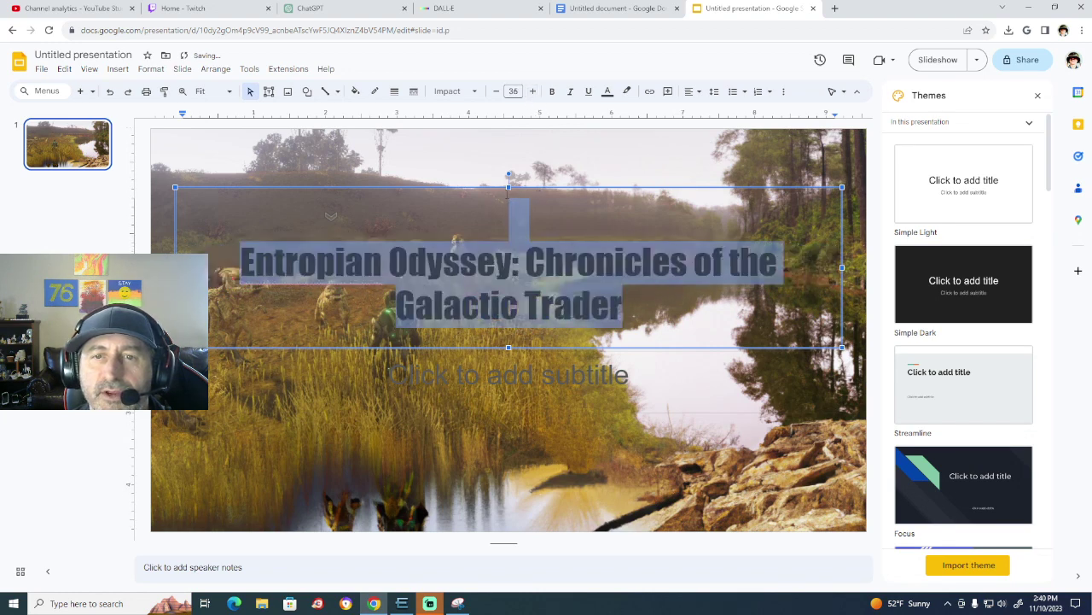
# Move the title text box up to the slide's upper edge and extend its lower edge downward.
pyautogui.moveTo(507, 194); pyautogui.dragTo(508, 138)
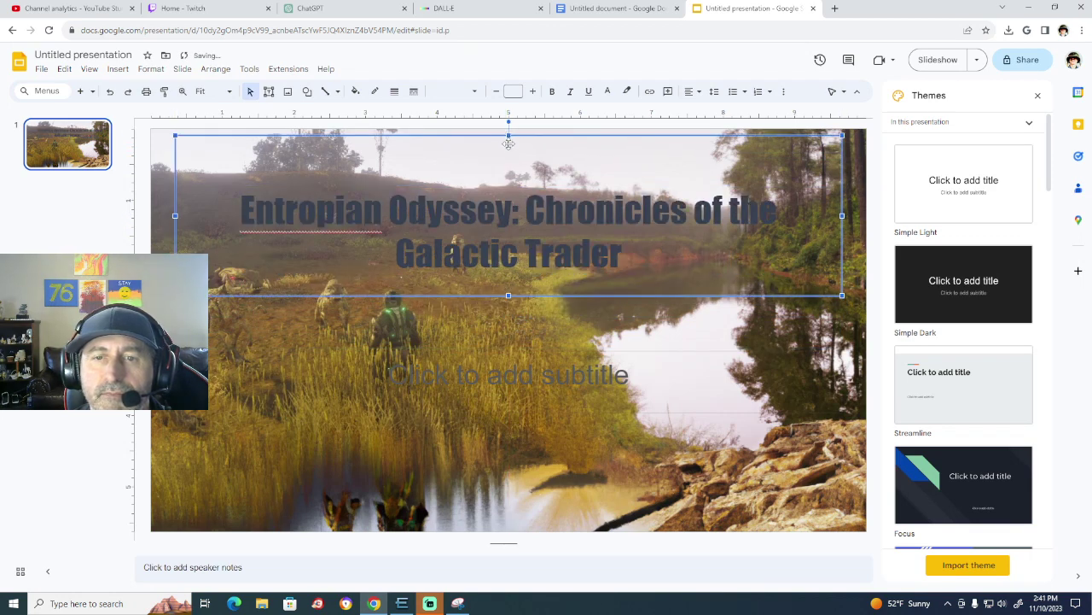
pyautogui.moveTo(508, 296); pyautogui.dragTo(509, 326)
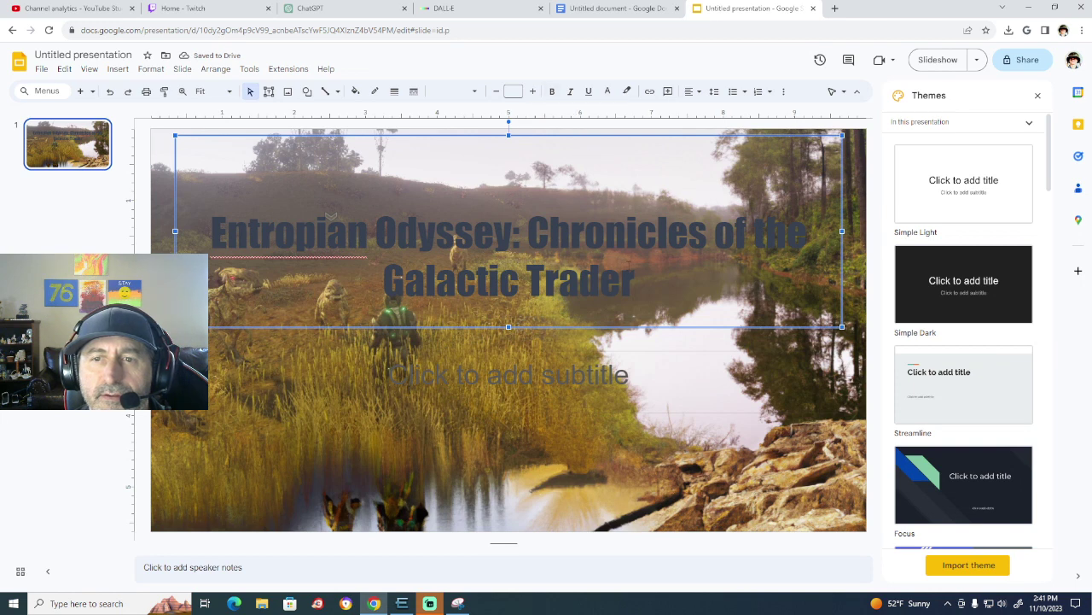
# Select the full two-line title text and make it bold.
pyautogui.moveTo(638, 283); pyautogui.dragTo(495, 236)
pyautogui.moveTo(330, 217); pyautogui.dragTo(210, 230)
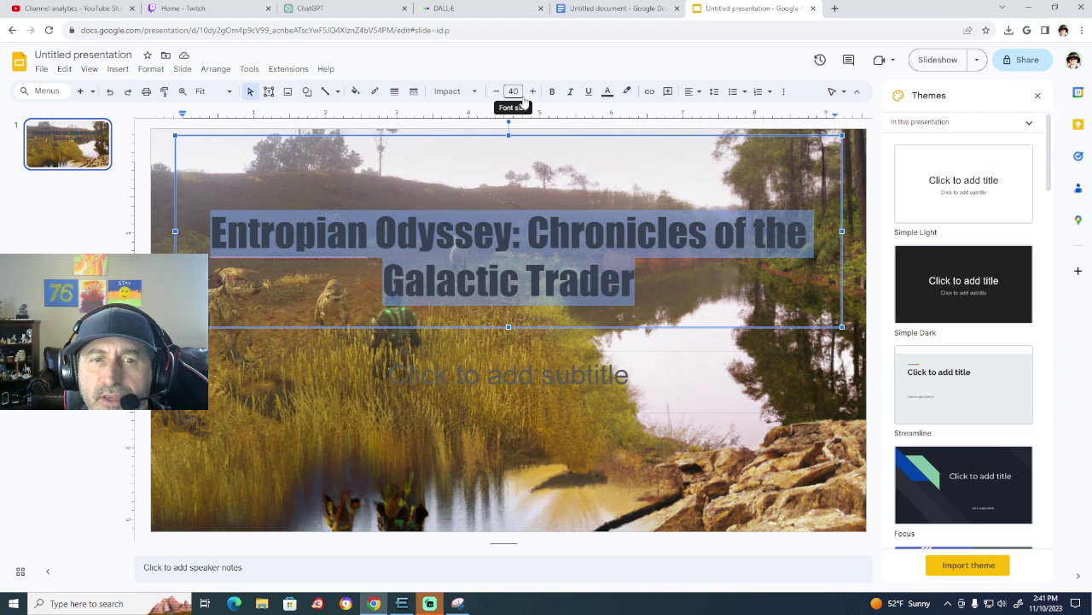
pyautogui.click(554, 93)
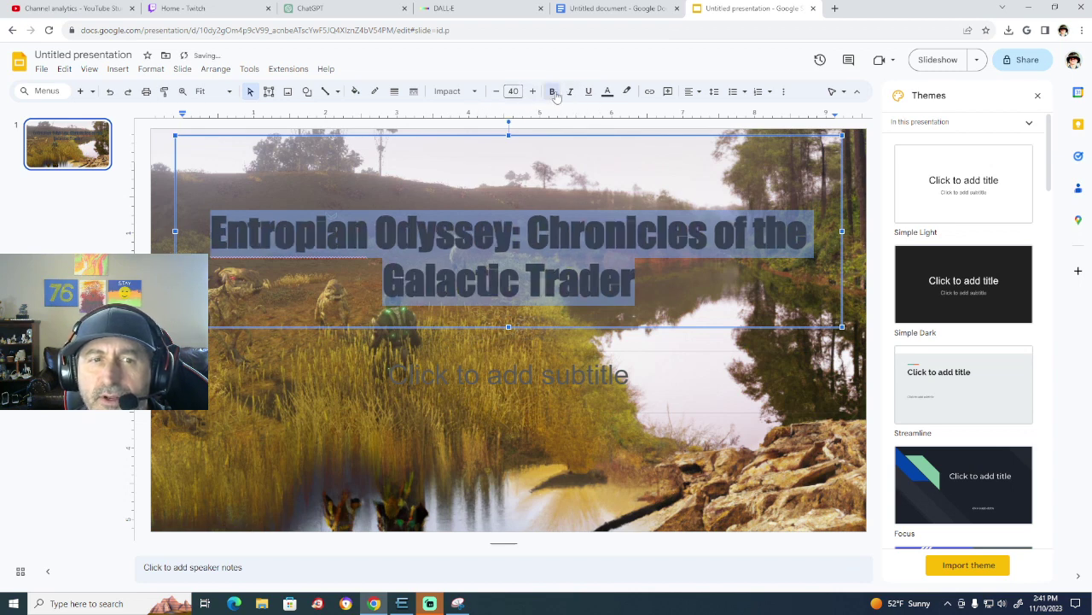
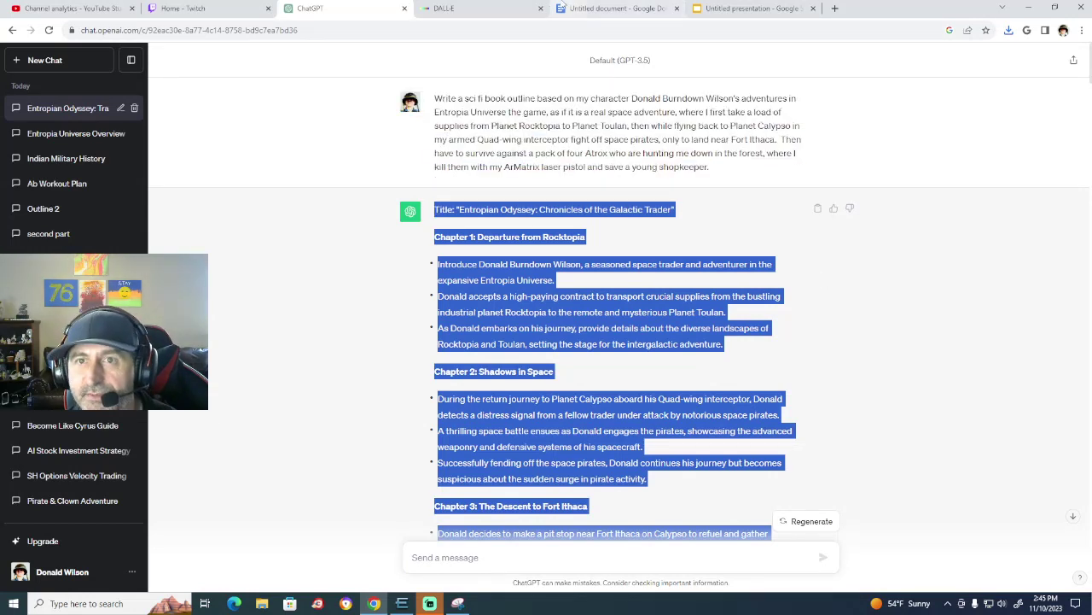
# Switch to the blank Google Docs document and paste the copied ChatGPT outline and chapters into it.
pyautogui.click(625, 9)
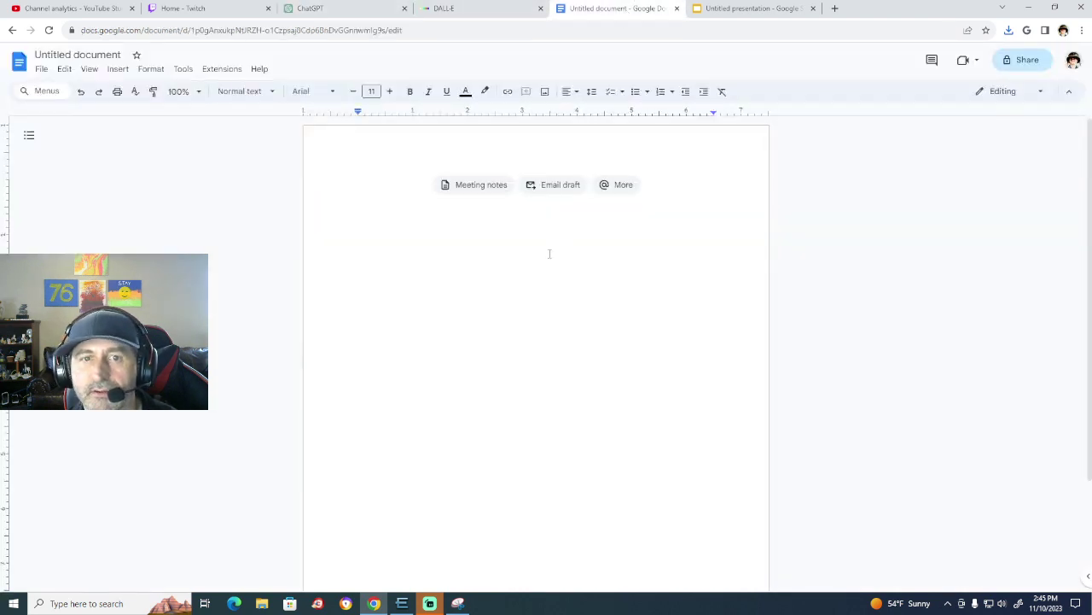
pyautogui.hotkey('ctrl', 'v')
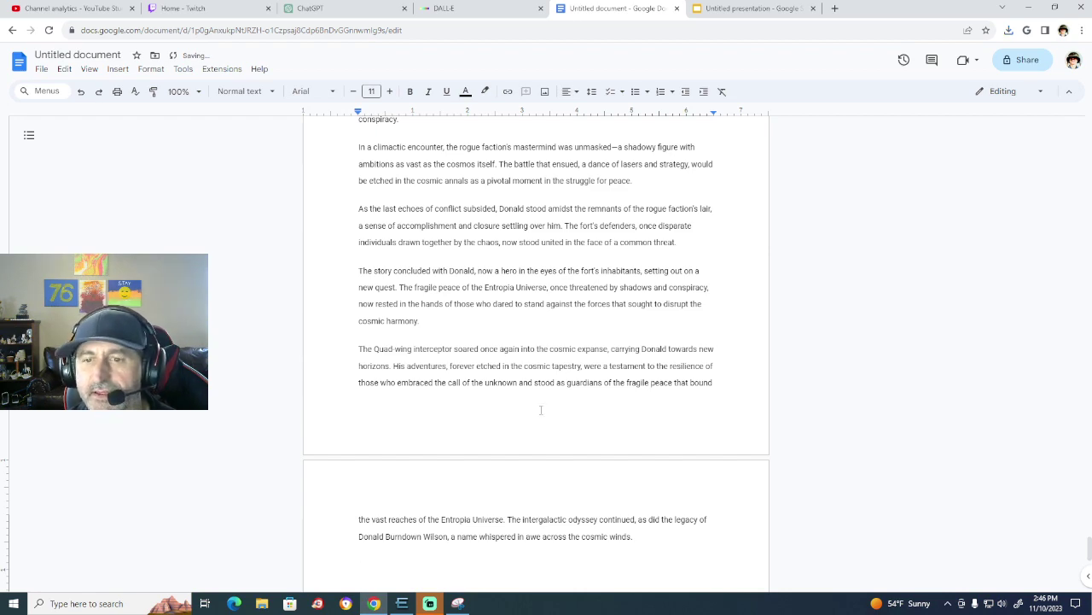
pyautogui.scroll(10, 541, 410)
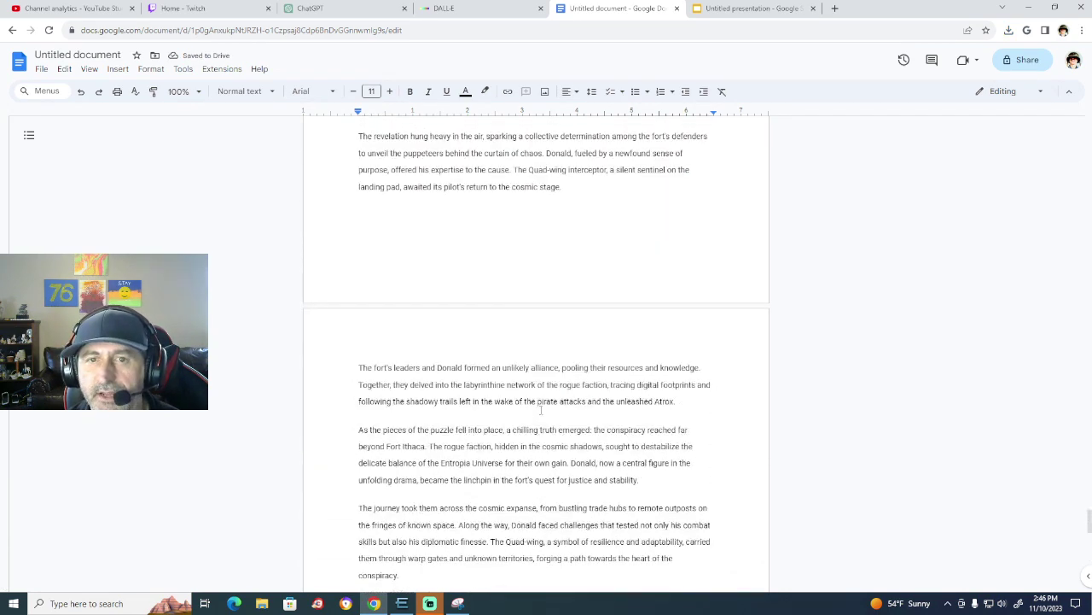
pyautogui.scroll(-10, 541, 410)
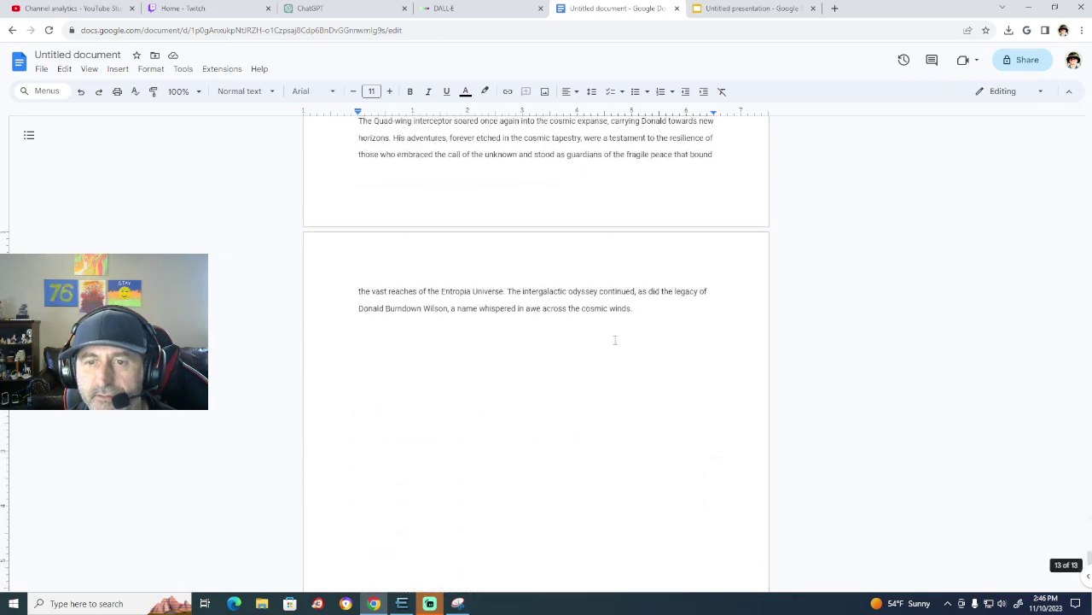
# Select the text from the end of the document back to just before Chapter 4 and enlarge it to 16.5.
pyautogui.moveTo(655, 313); pyautogui.dragTo(412, 130)
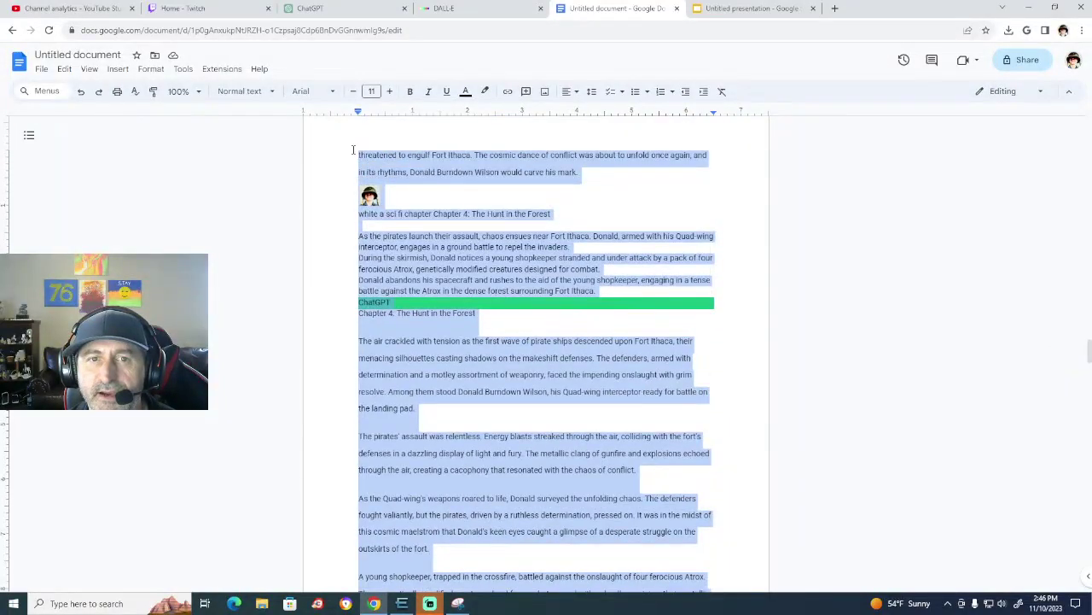
pyautogui.click(390, 91)
pyautogui.click(390, 91)
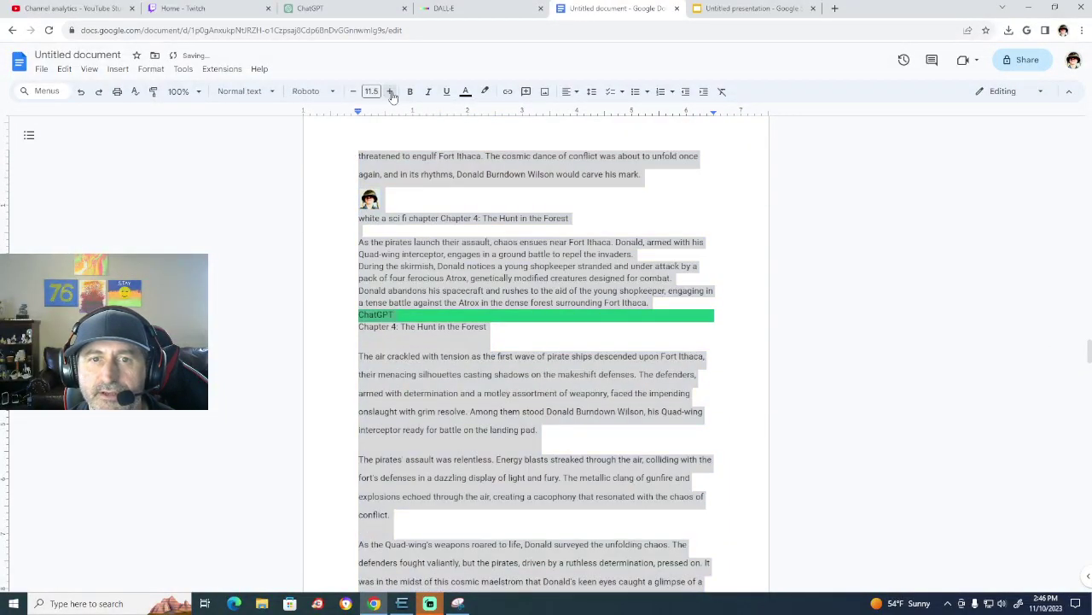
pyautogui.click(390, 92)
pyautogui.click(390, 91)
pyautogui.click(390, 91)
pyautogui.click(390, 91)
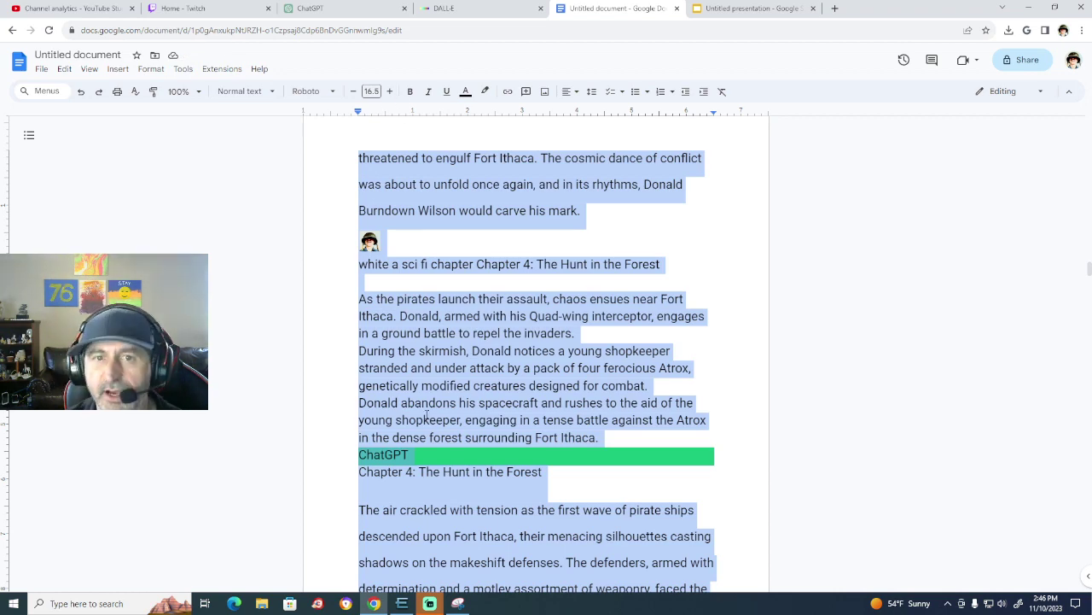
pyautogui.scroll(6, 427, 415)
pyautogui.scroll(-3, 443, 401)
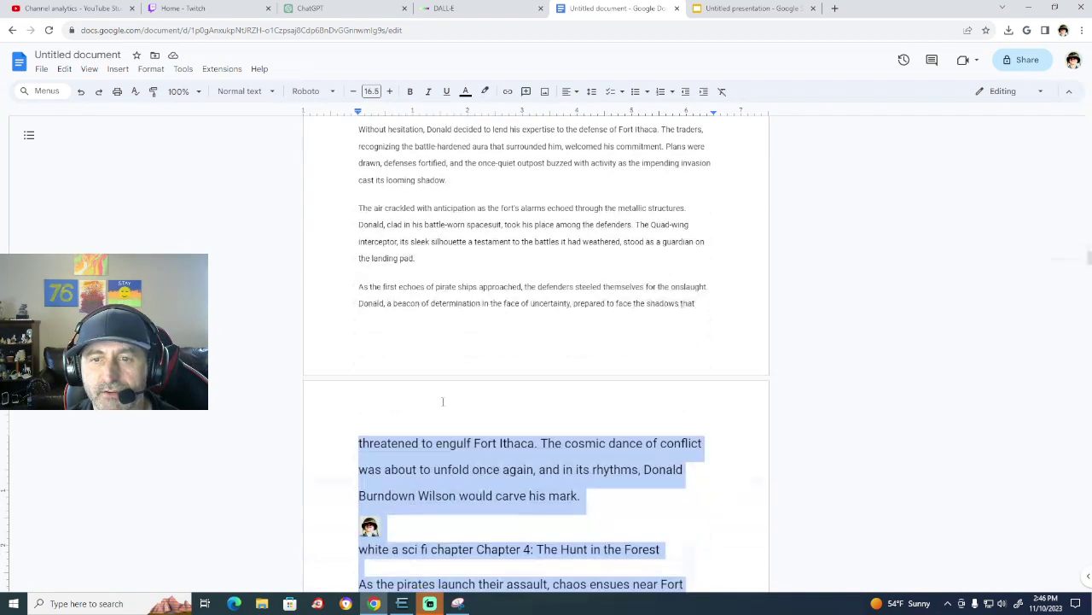
pyautogui.moveTo(705, 307); pyautogui.dragTo(355, 164)
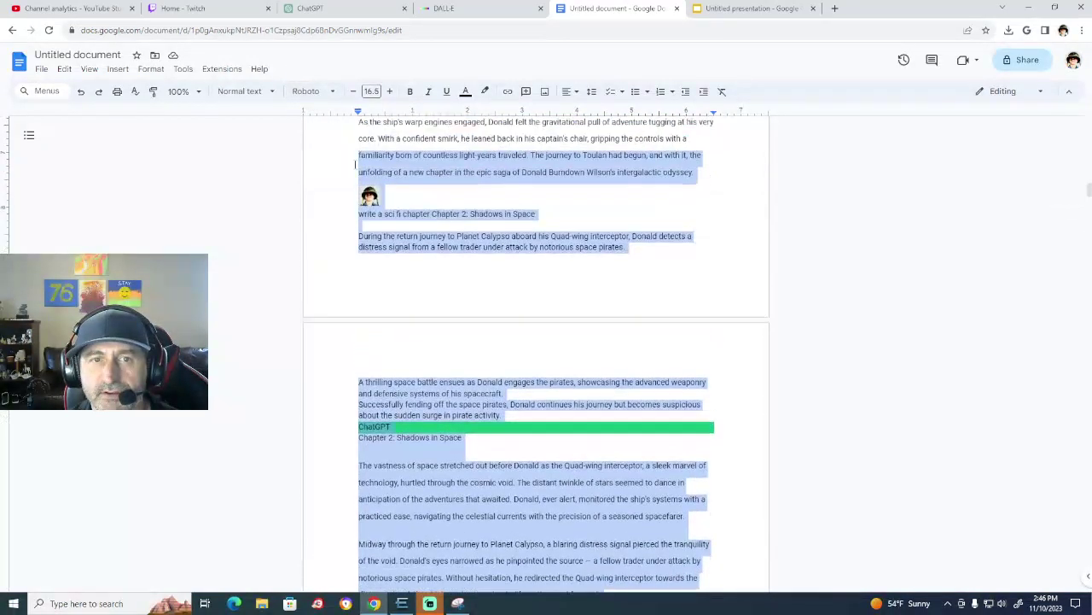
# Select all the text from the title line to the end of the document and set its font size to 22.
pyautogui.scroll(20, 344, 309)
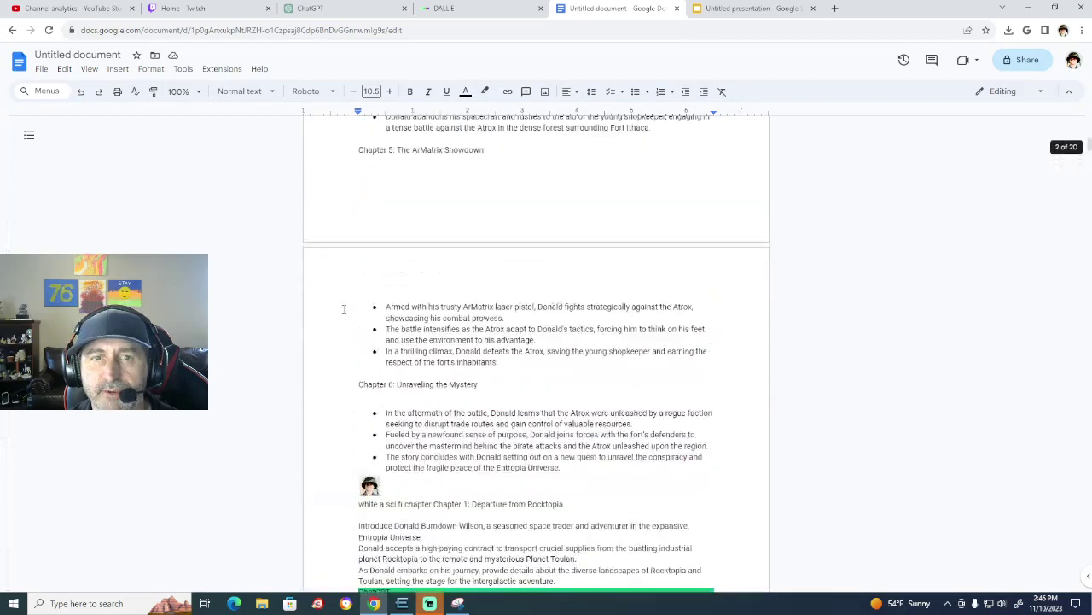
pyautogui.scroll(1, 344, 309)
pyautogui.keyDown('shift'); pyautogui.click(353, 180); pyautogui.keyUp('shift')
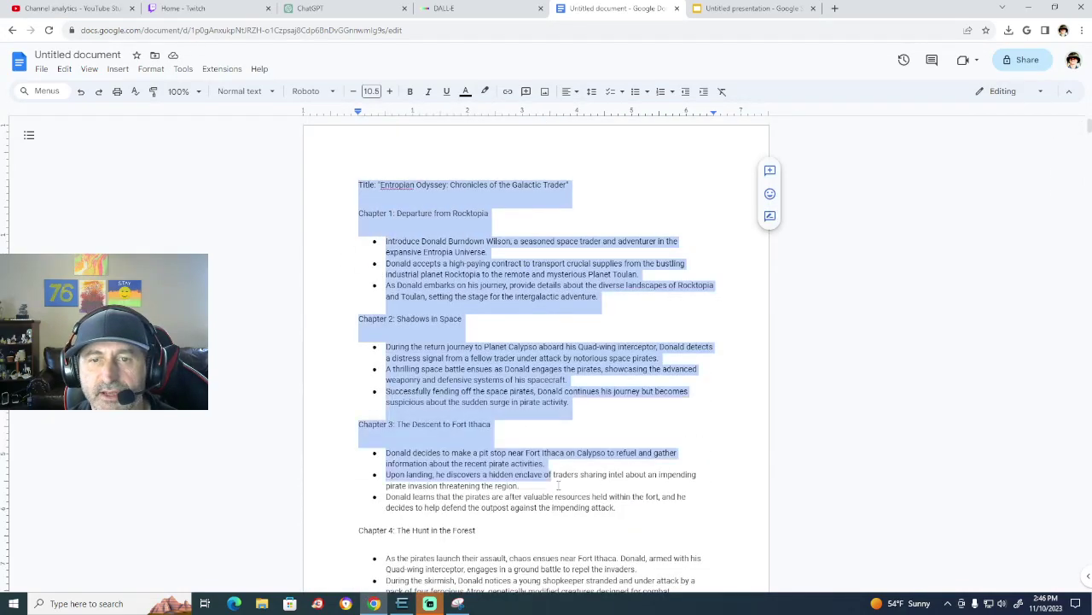
pyautogui.scroll(-2, 354, 180)
pyautogui.scroll(-15, 536, 342)
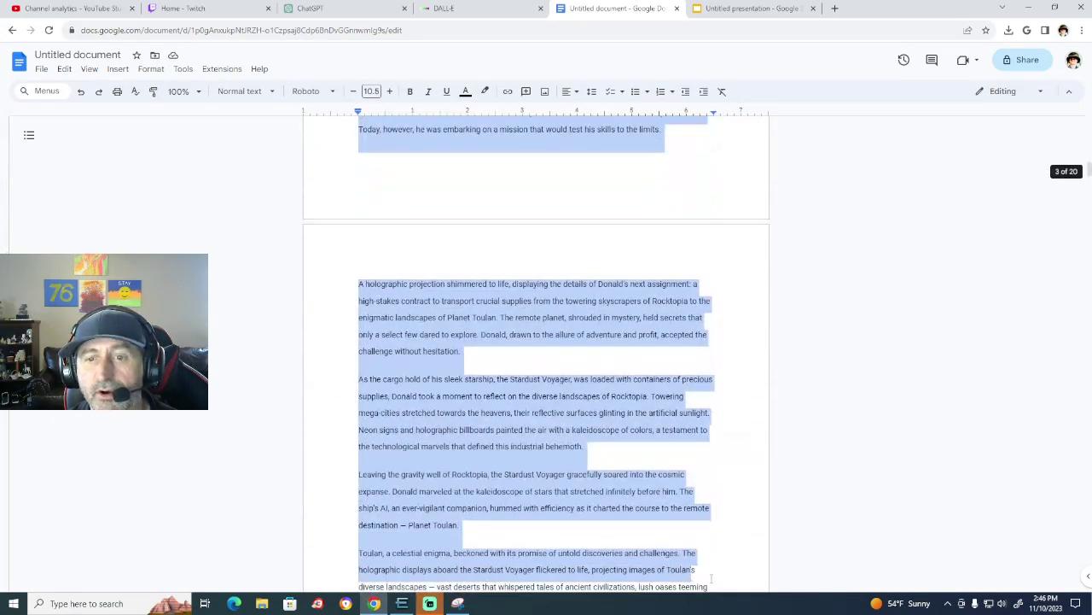
pyautogui.scroll(-20, 536, 342)
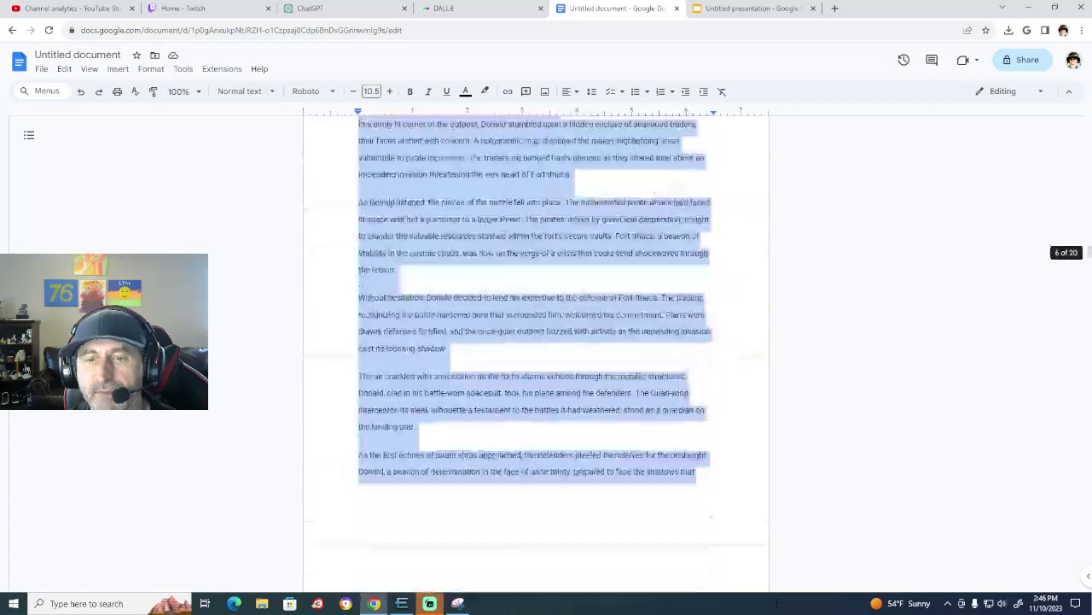
pyautogui.scroll(-20, 536, 341)
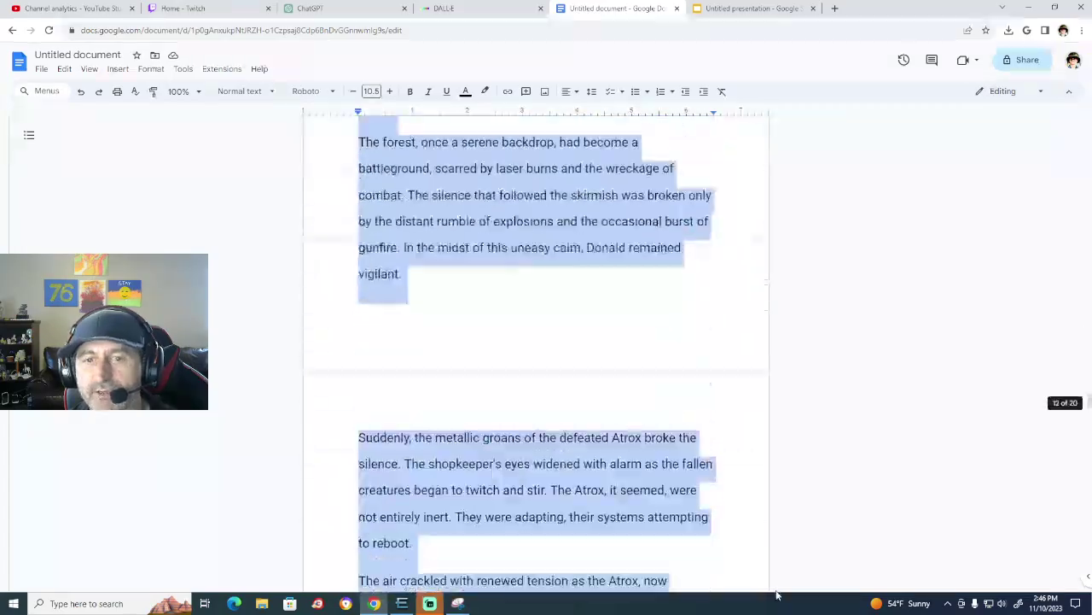
pyautogui.scroll(-15, 536, 341)
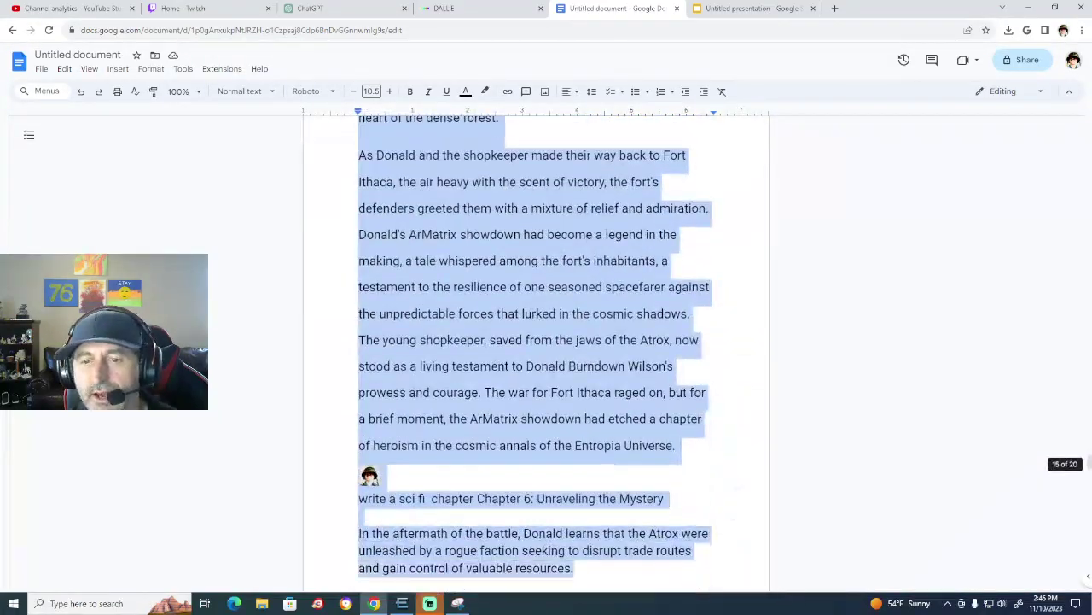
pyautogui.scroll(-15, 789, 597)
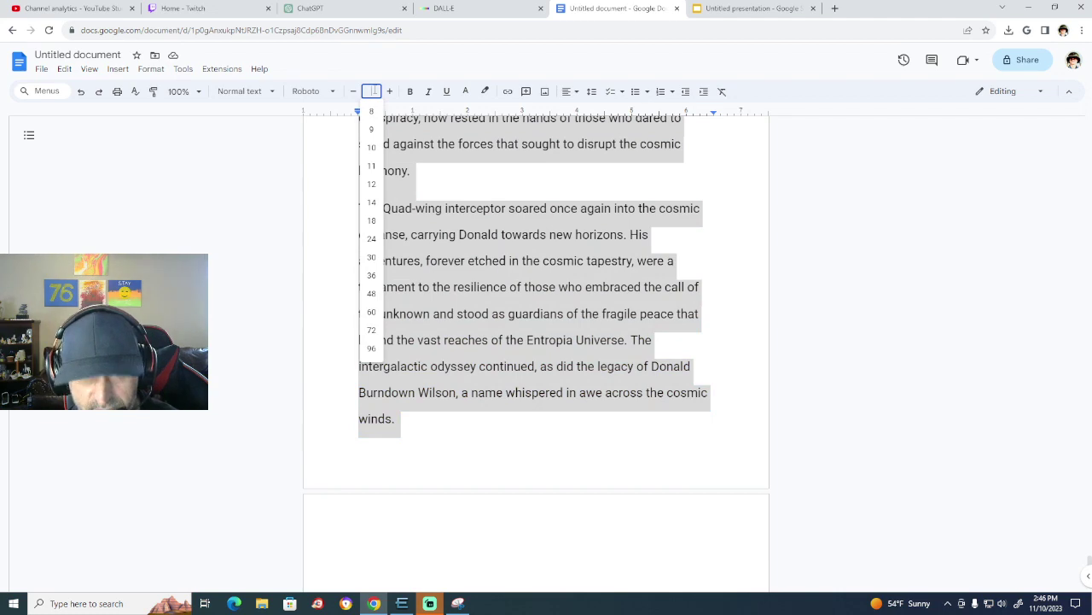
pyautogui.press('Return')
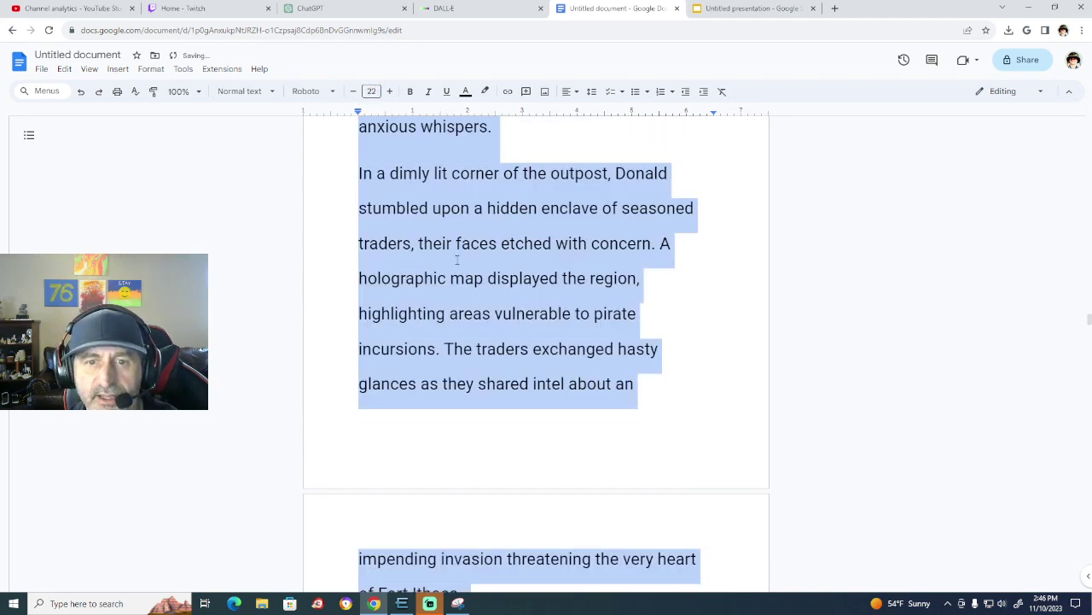
# Review the enlarged text backwards from Chapter 3 through Chapters 2 and 1 to the title at the start of the document.
pyautogui.scroll(20, 555, 367)
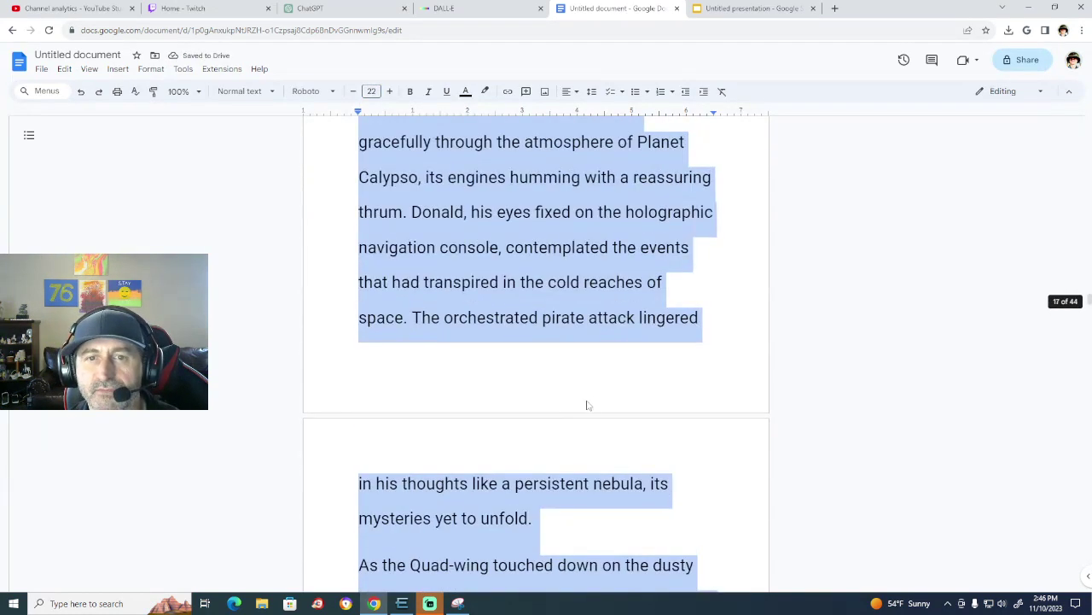
pyautogui.click(587, 404)
pyautogui.scroll(10, 589, 397)
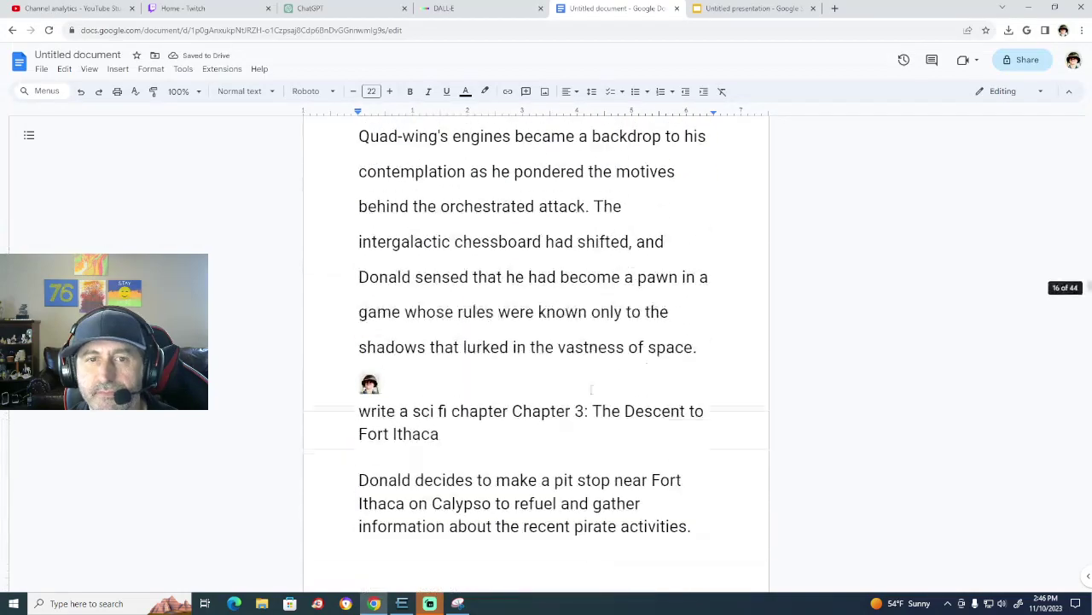
pyautogui.scroll(15, 591, 389)
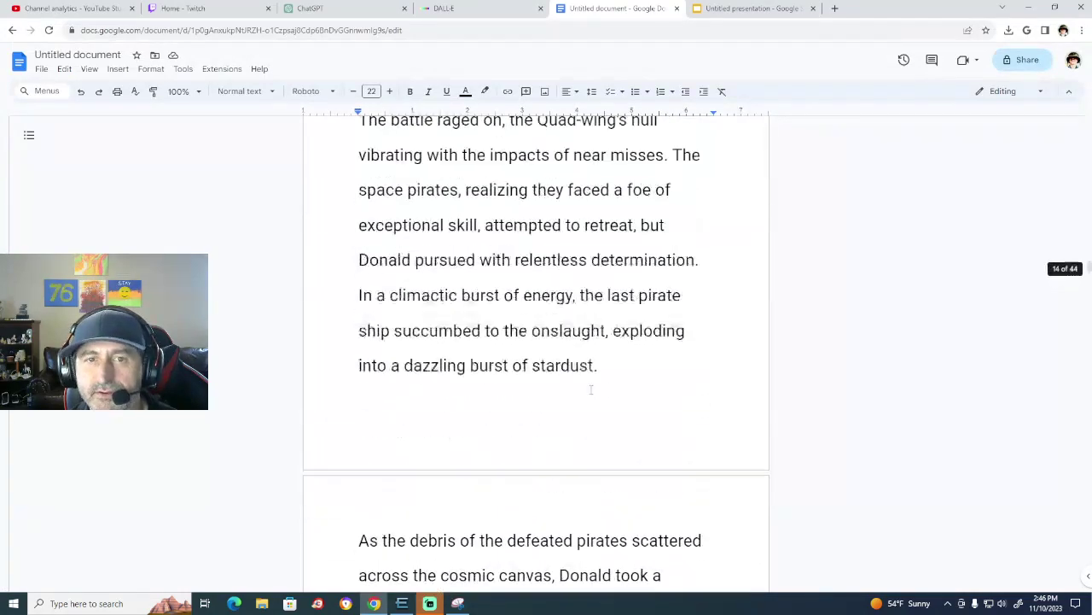
pyautogui.scroll(10, 590, 389)
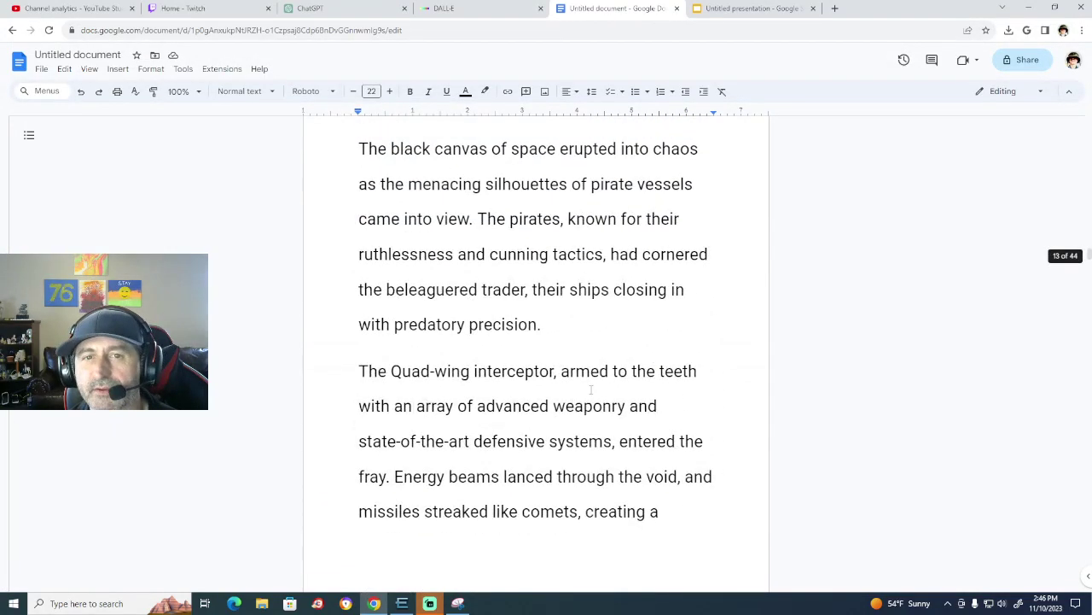
pyautogui.scroll(2, 591, 389)
pyautogui.scroll(2, 591, 389)
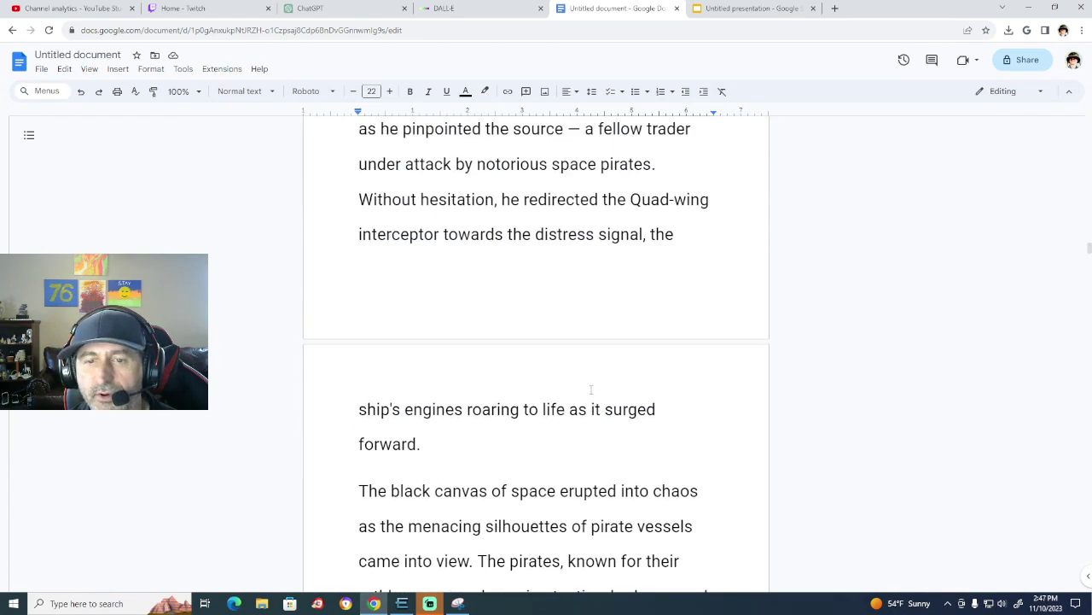
pyautogui.scroll(8, 591, 389)
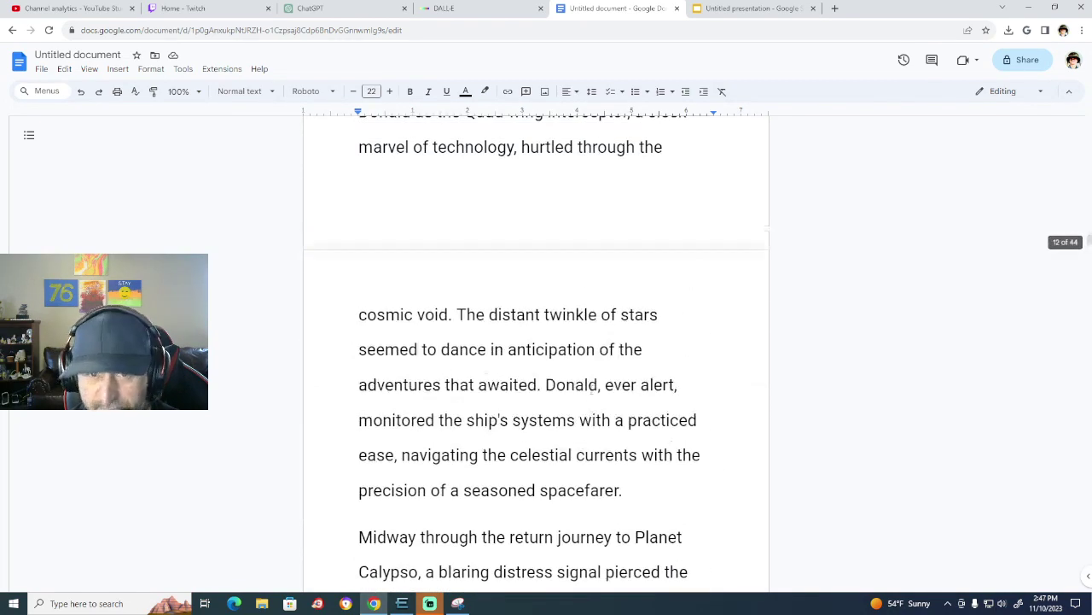
pyautogui.scroll(4, 591, 389)
pyautogui.scroll(-2, 720, 407)
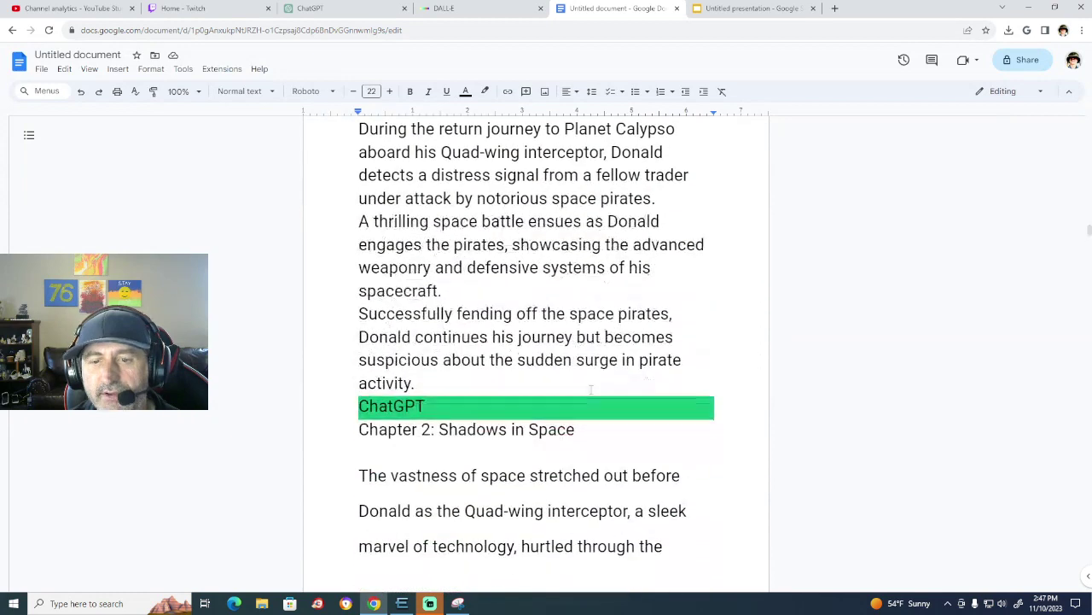
pyautogui.click(637, 411)
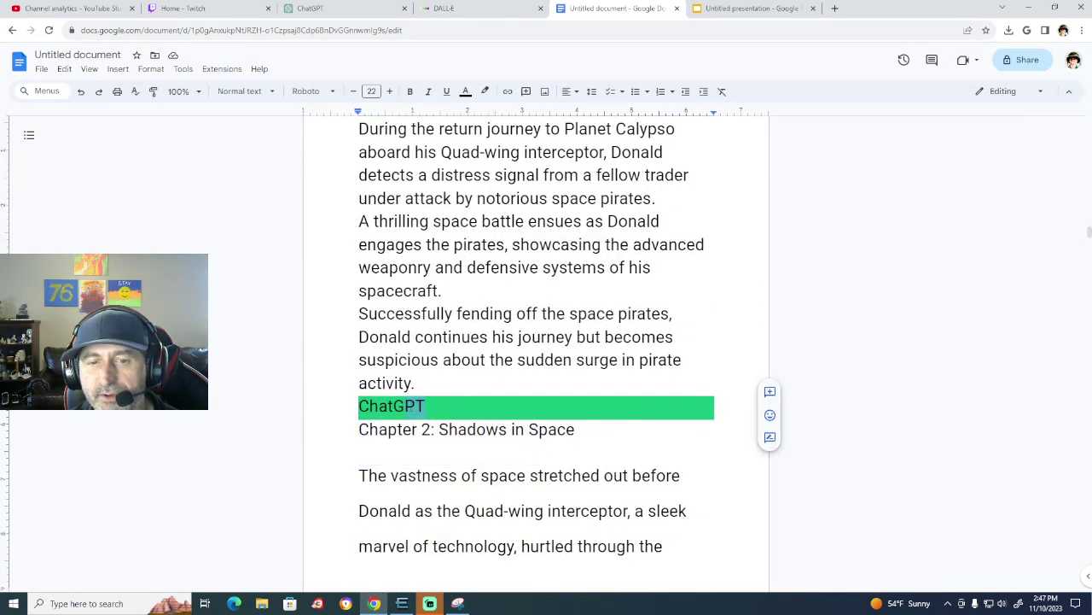
pyautogui.scroll(15, 465, 434)
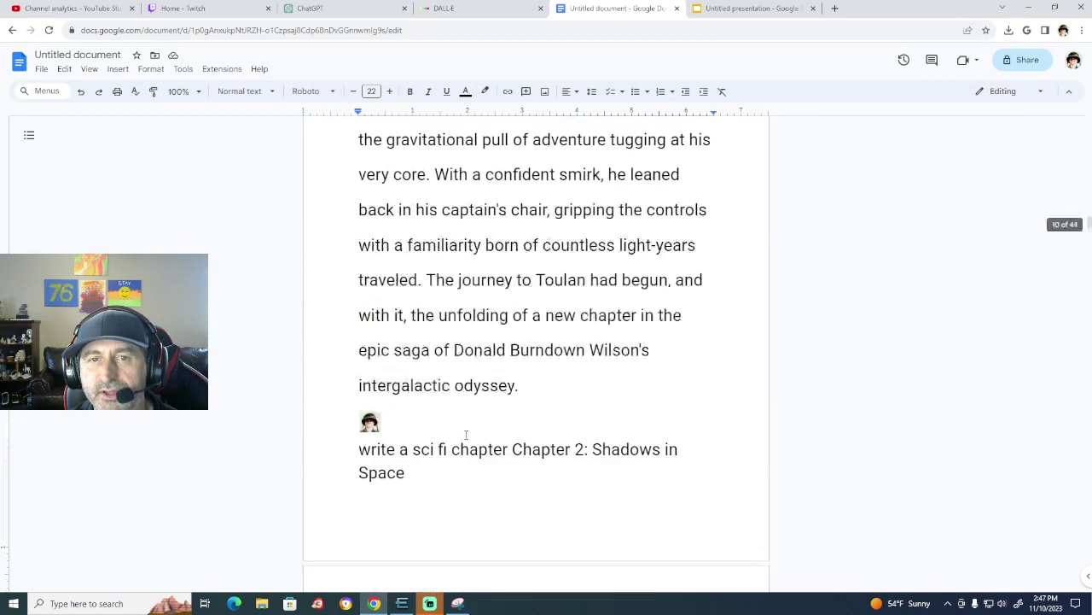
pyautogui.scroll(14, 466, 434)
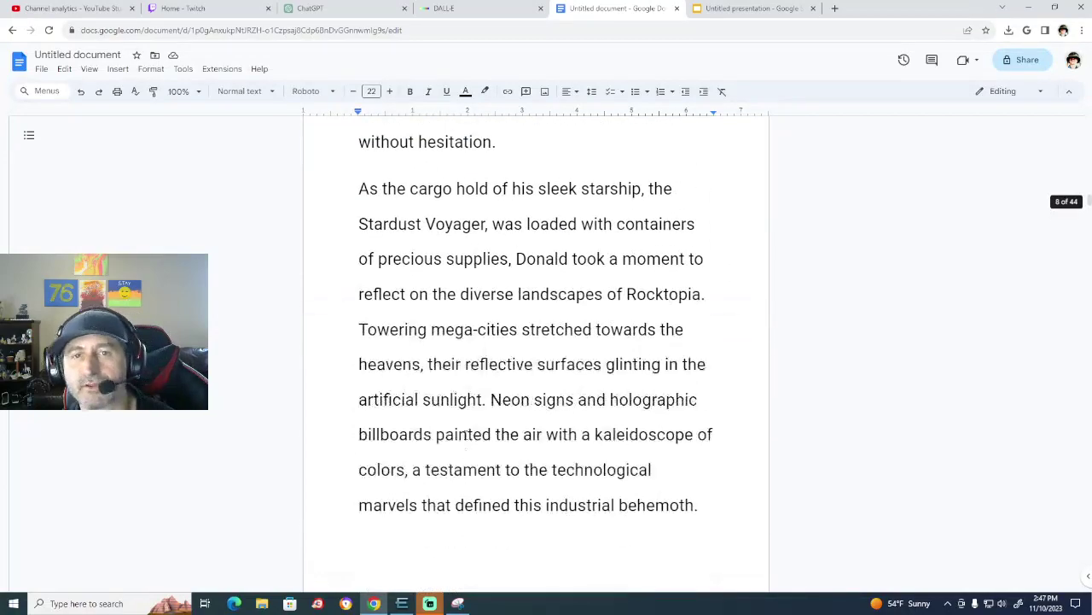
pyautogui.scroll(6, 465, 434)
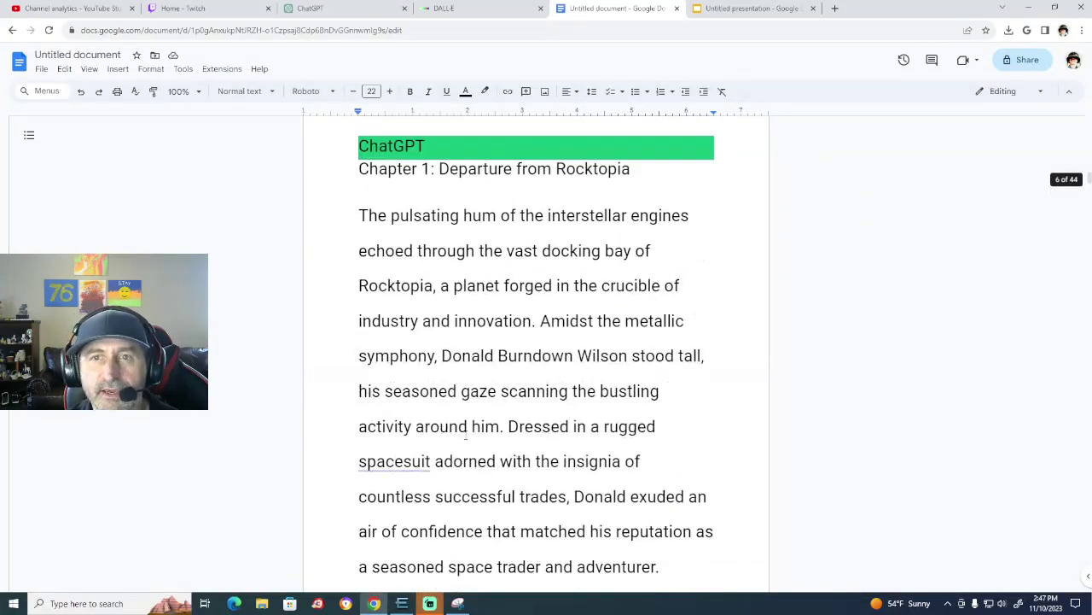
pyautogui.scroll(-6, 465, 434)
pyautogui.moveTo(1089, 189); pyautogui.dragTo(1080, 96)
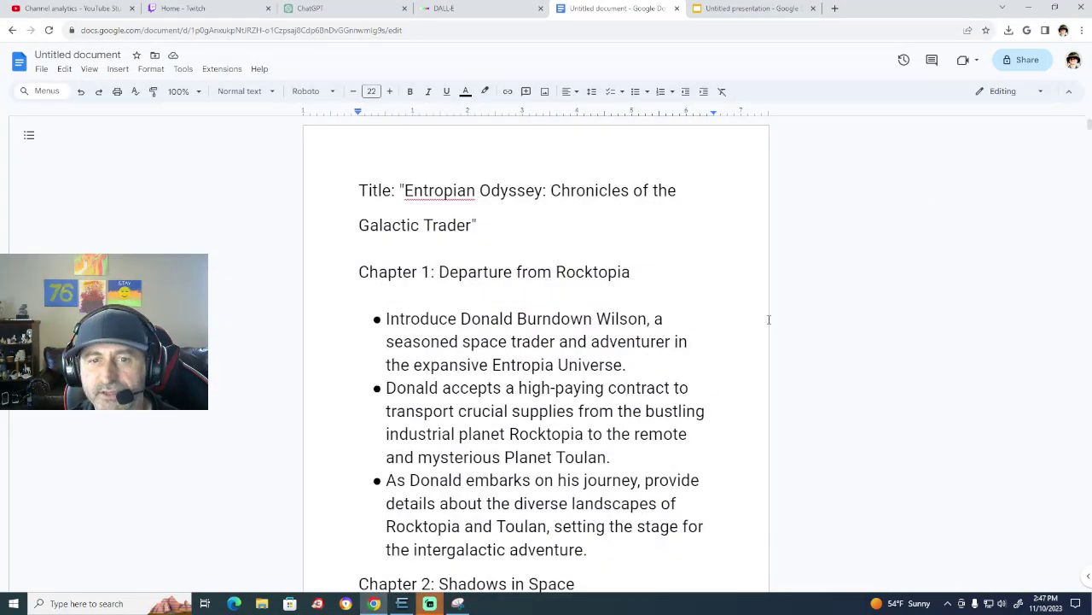
# Read through the chapter outline and the opening paragraphs of Chapter 1, examining the underlined word "spacesuit".
pyautogui.scroll(-2, 770, 316)
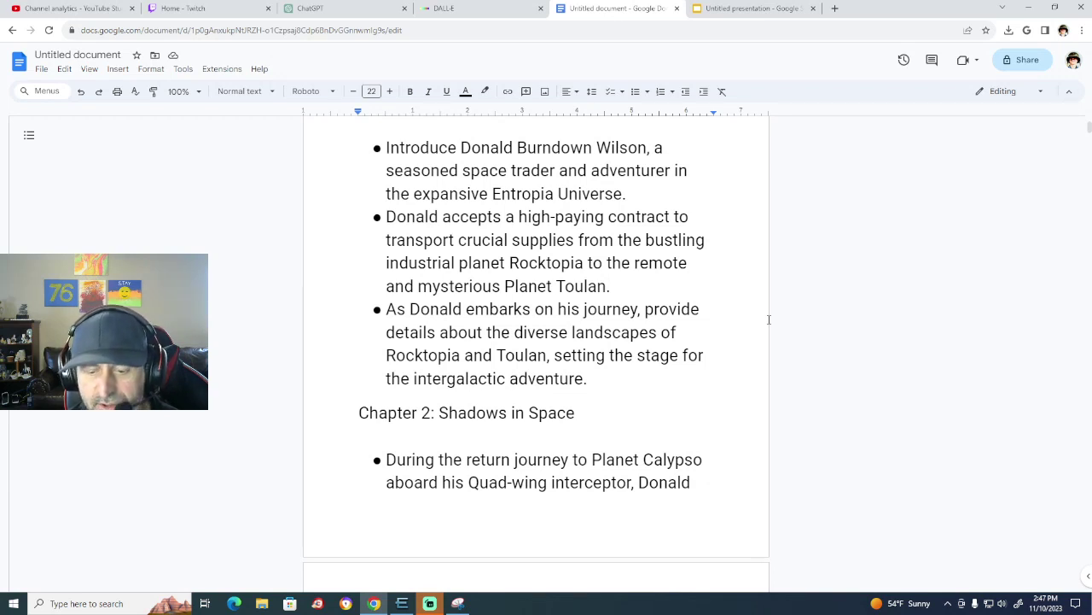
pyautogui.scroll(-3, 523, 320)
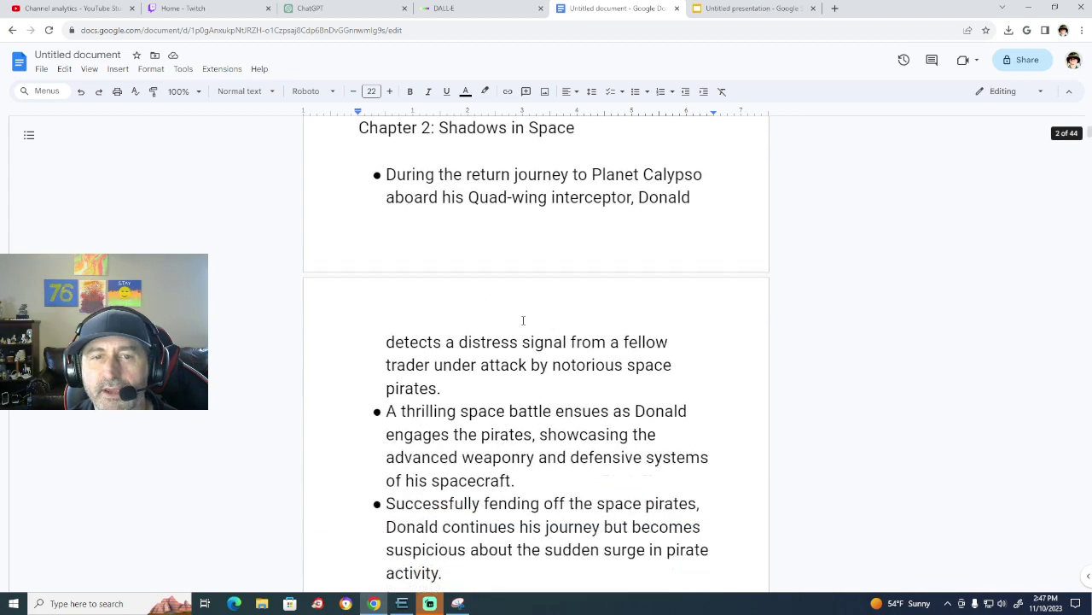
pyautogui.scroll(-12, 524, 320)
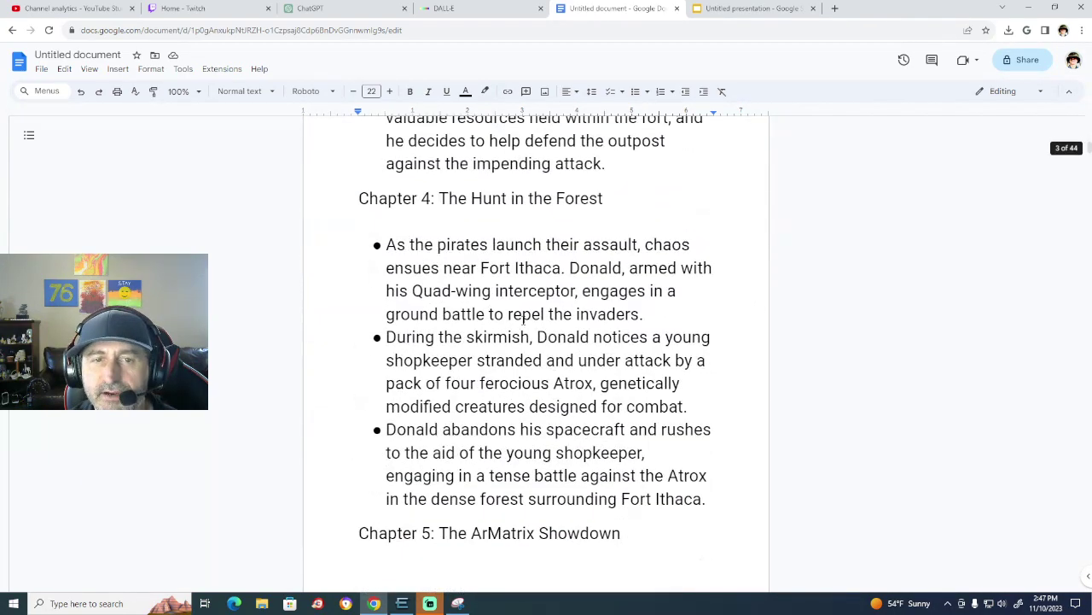
pyautogui.scroll(-15, 524, 320)
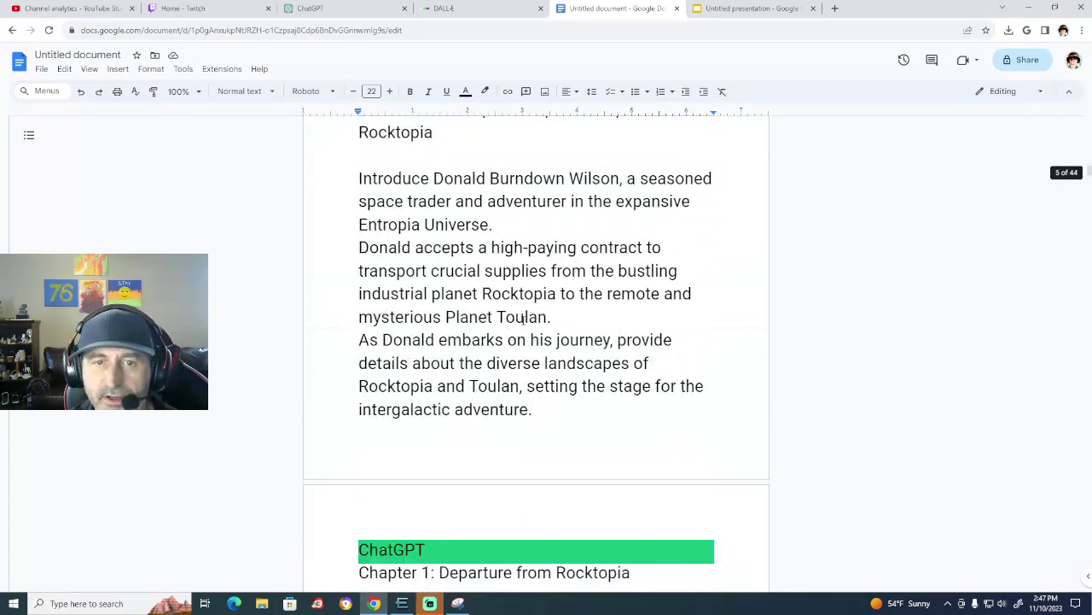
pyautogui.scroll(-3, 523, 320)
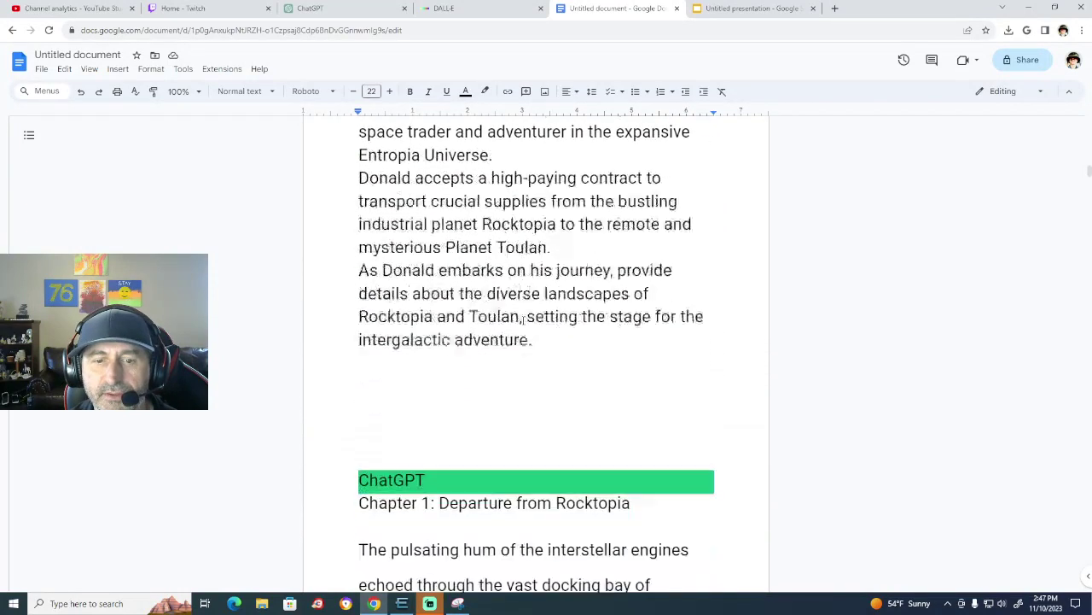
pyautogui.scroll(-1, 523, 320)
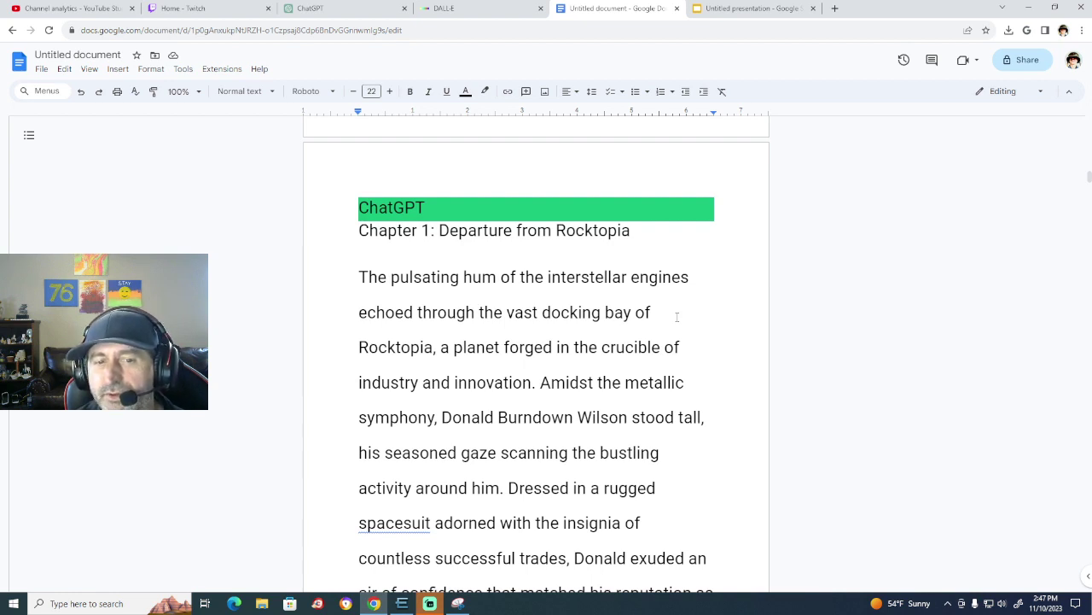
pyautogui.scroll(-2, 677, 317)
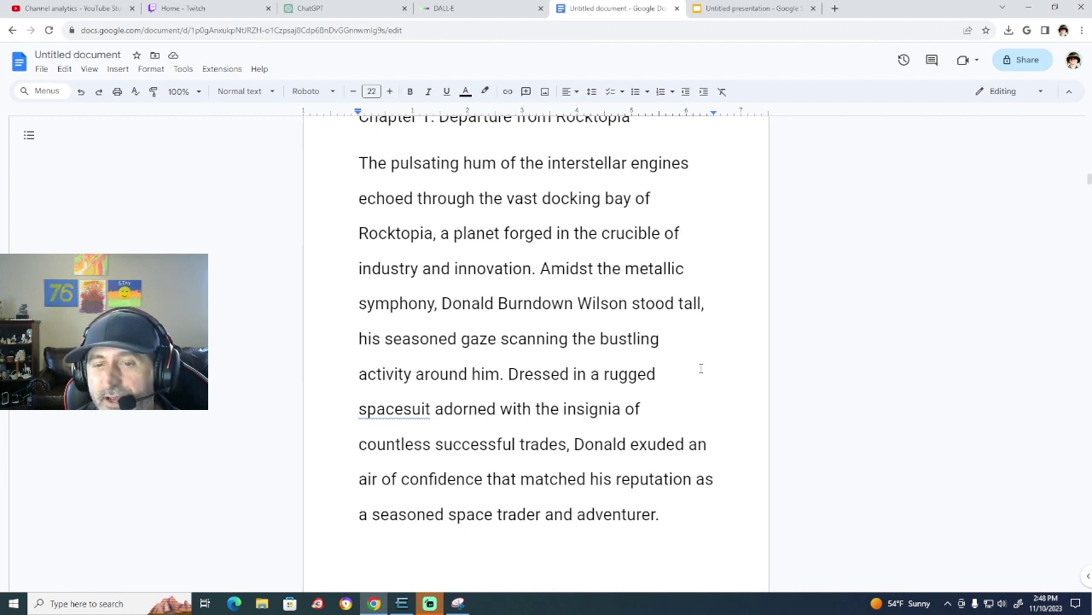
pyautogui.scroll(-1, 674, 369)
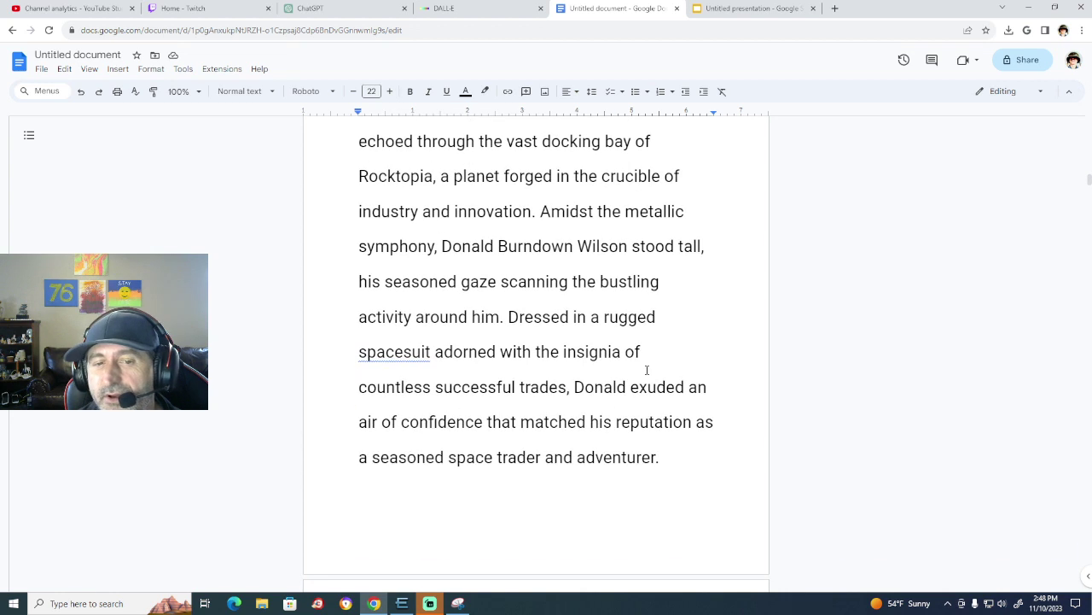
pyautogui.moveTo(429, 353); pyautogui.dragTo(360, 358)
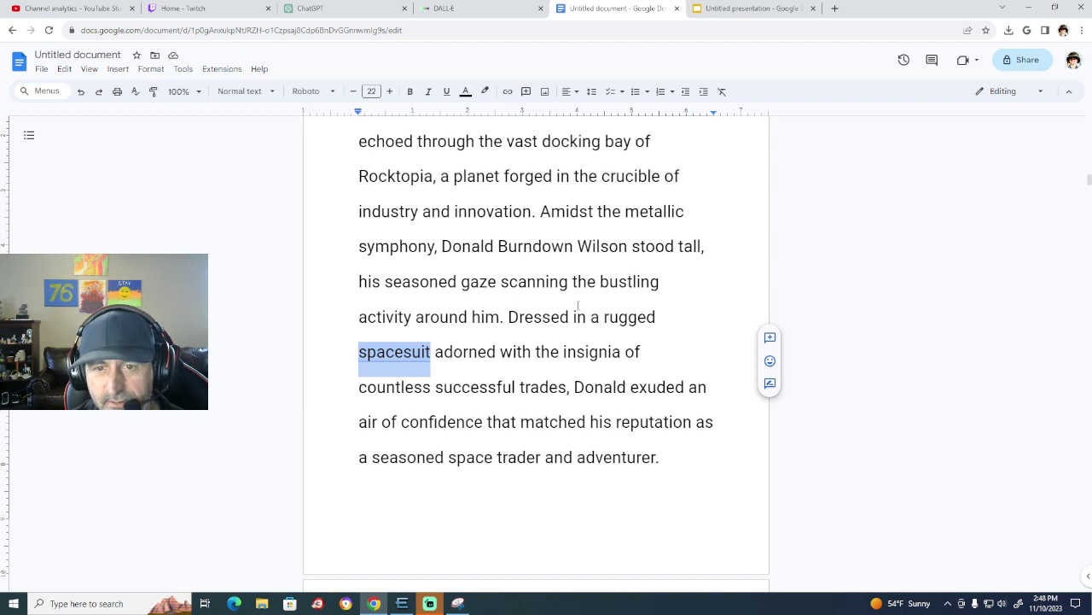
pyautogui.scroll(-3, 577, 305)
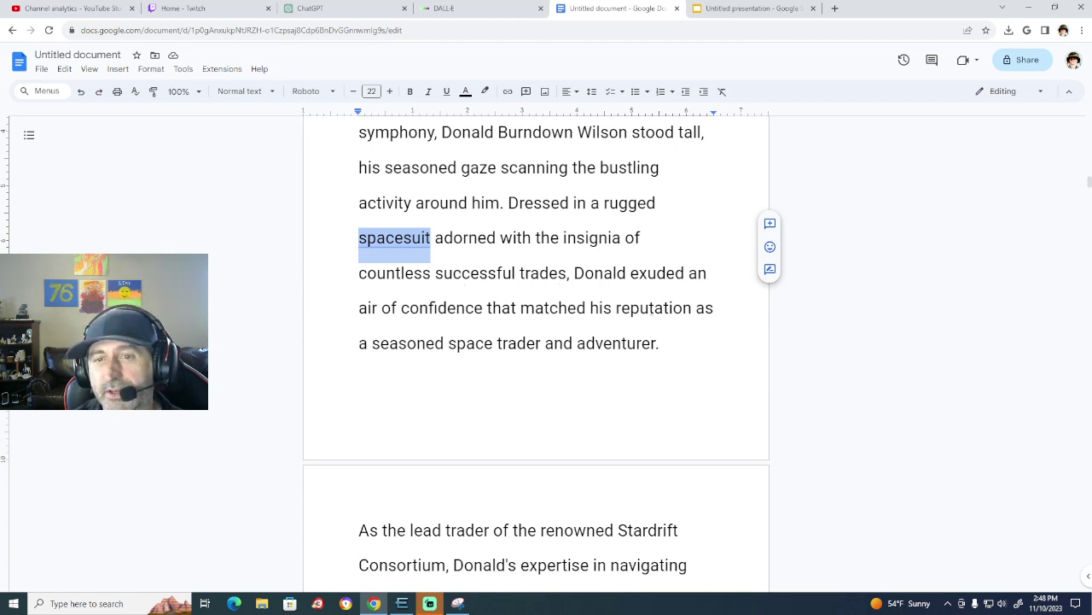
pyautogui.scroll(-1, 647, 312)
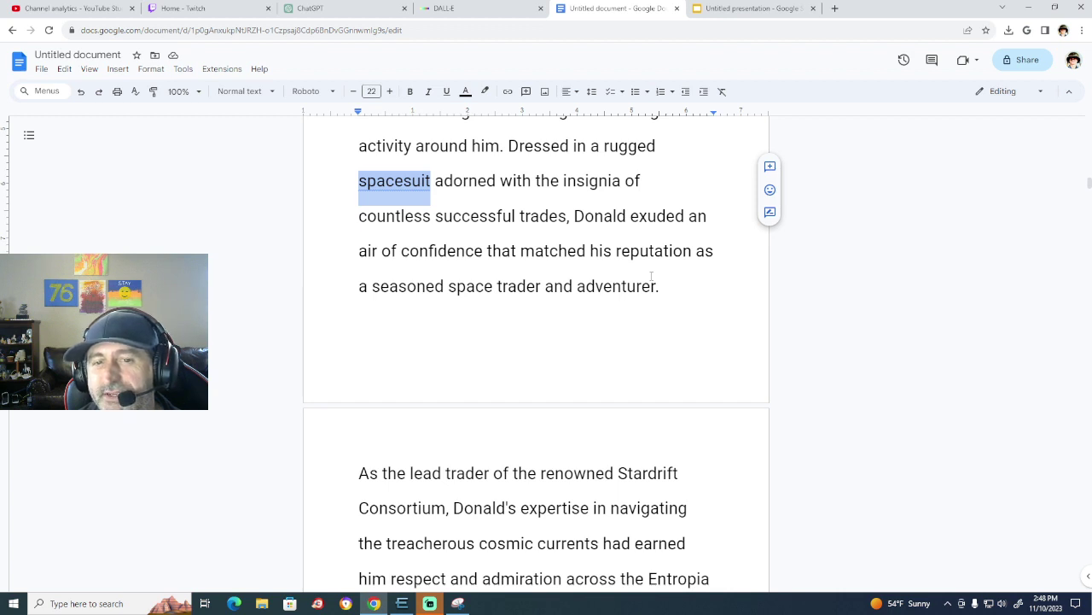
pyautogui.scroll(-3, 651, 276)
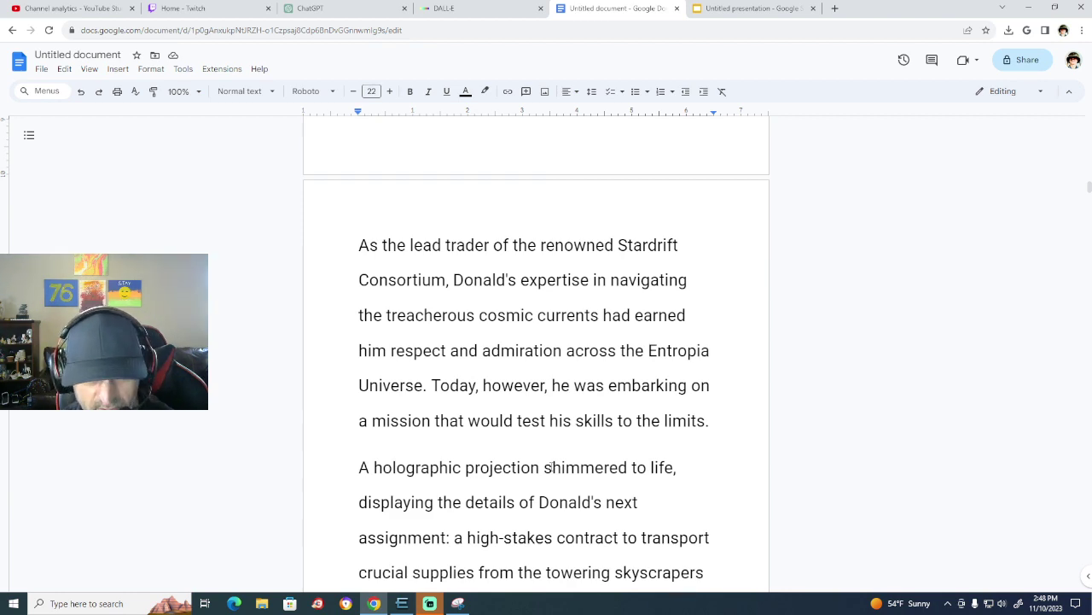
# Skim the rest of Chapter 1, the pasted Chapter 2 prompt and the beginning of the Chapter 2 text.
pyautogui.scroll(-10, 538, 452)
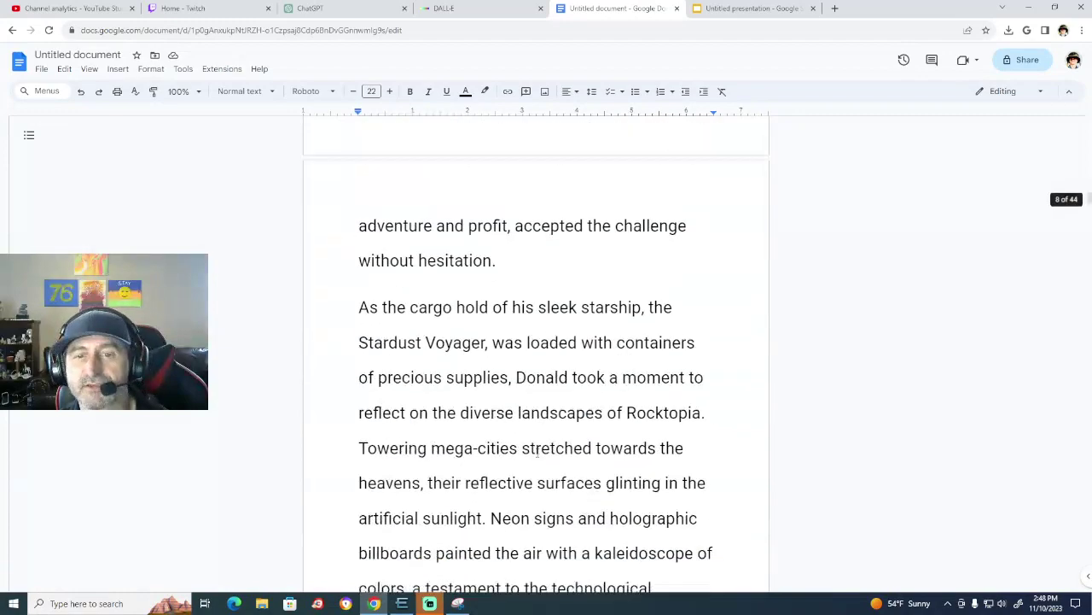
pyautogui.scroll(-12, 537, 453)
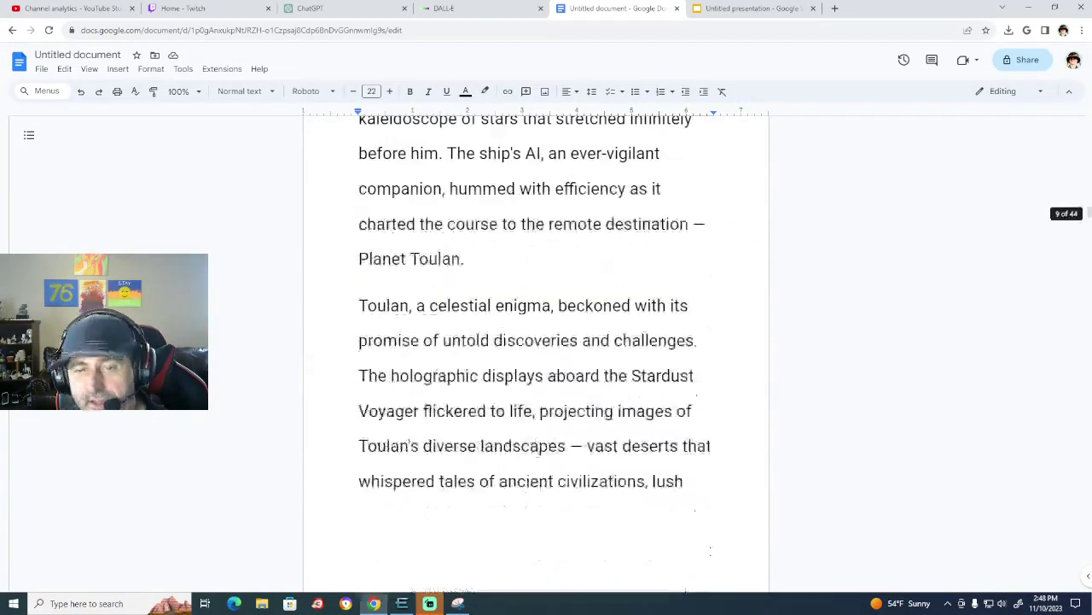
pyautogui.scroll(-1, 537, 452)
pyautogui.scroll(-5, 538, 452)
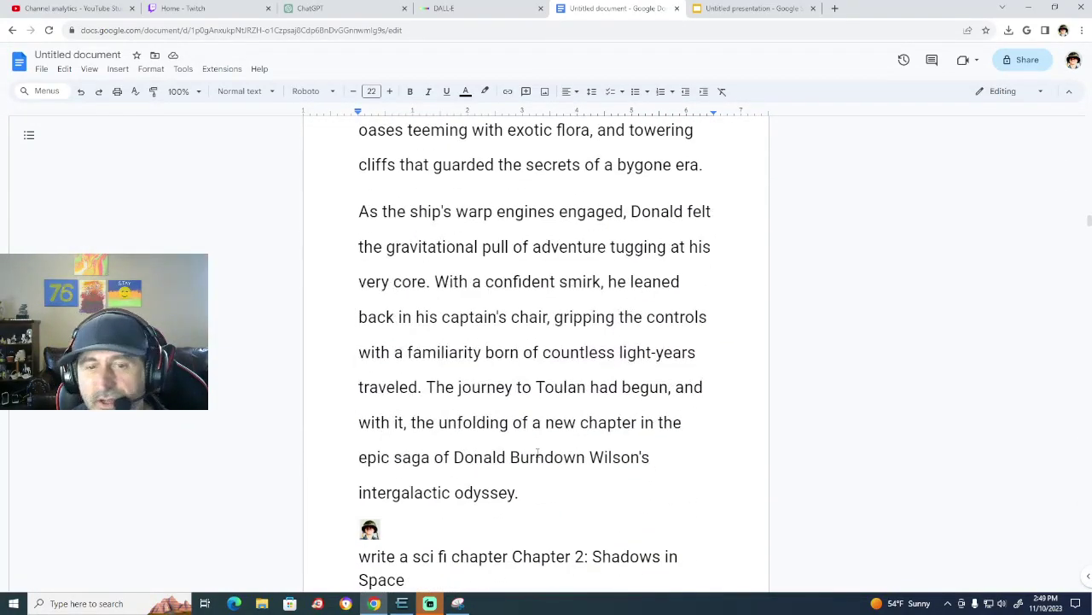
pyautogui.scroll(-5, 537, 452)
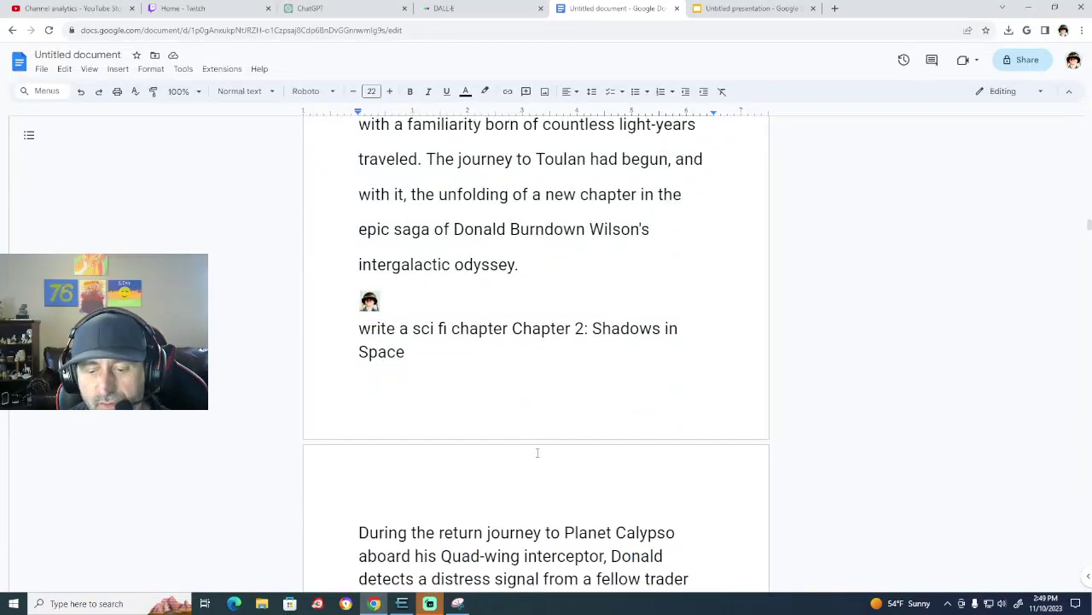
pyautogui.scroll(-5, 538, 453)
pyautogui.scroll(-10, 538, 455)
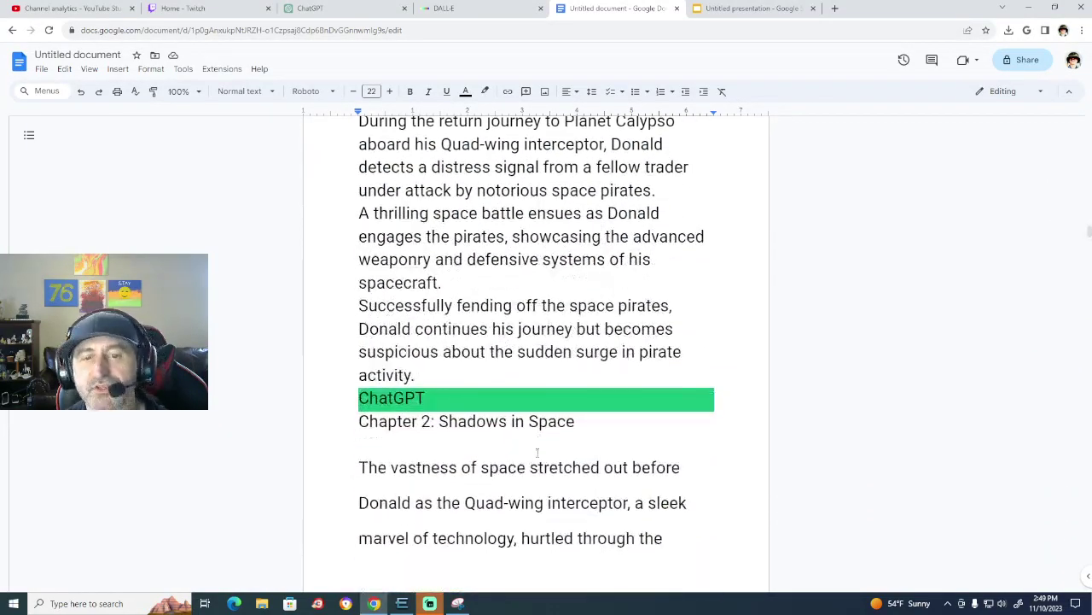
pyautogui.scroll(-6, 538, 452)
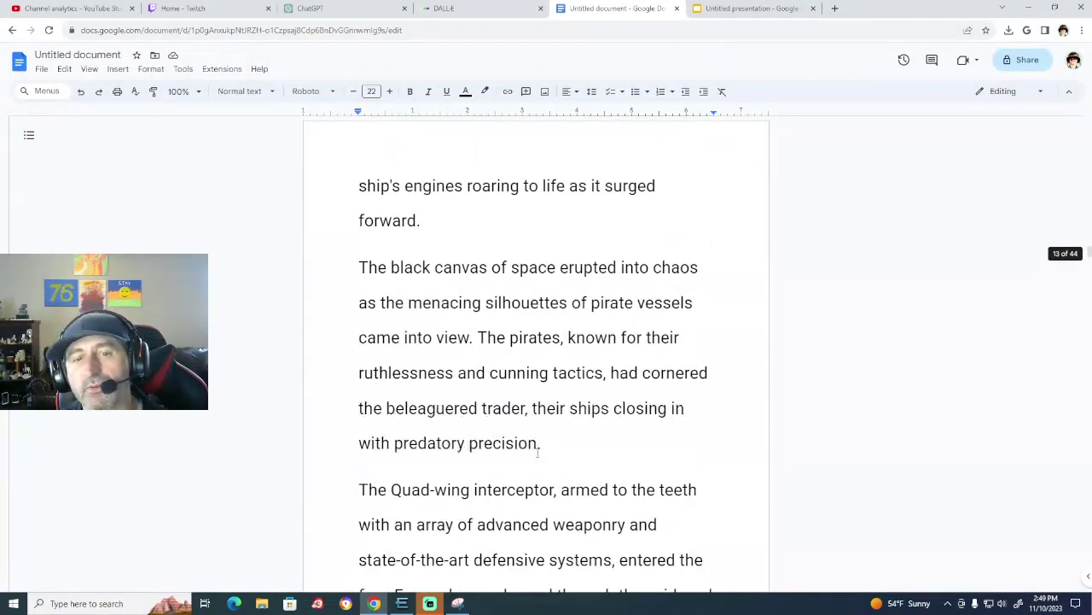
pyautogui.scroll(6, 462, 397)
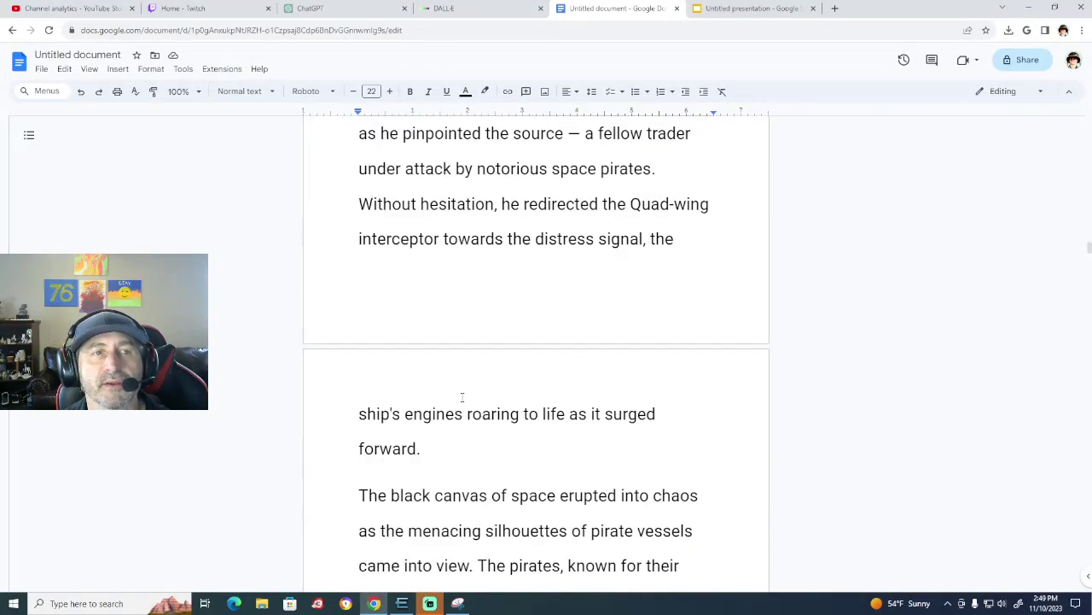
# Rename the document as Title: "Entropian Odyssey: Chronicles of the Galactic Trader".
pyautogui.click(85, 56)
pyautogui.write('Title: "Entropian Odyssey: Chronicles of the Galactic Trader"')
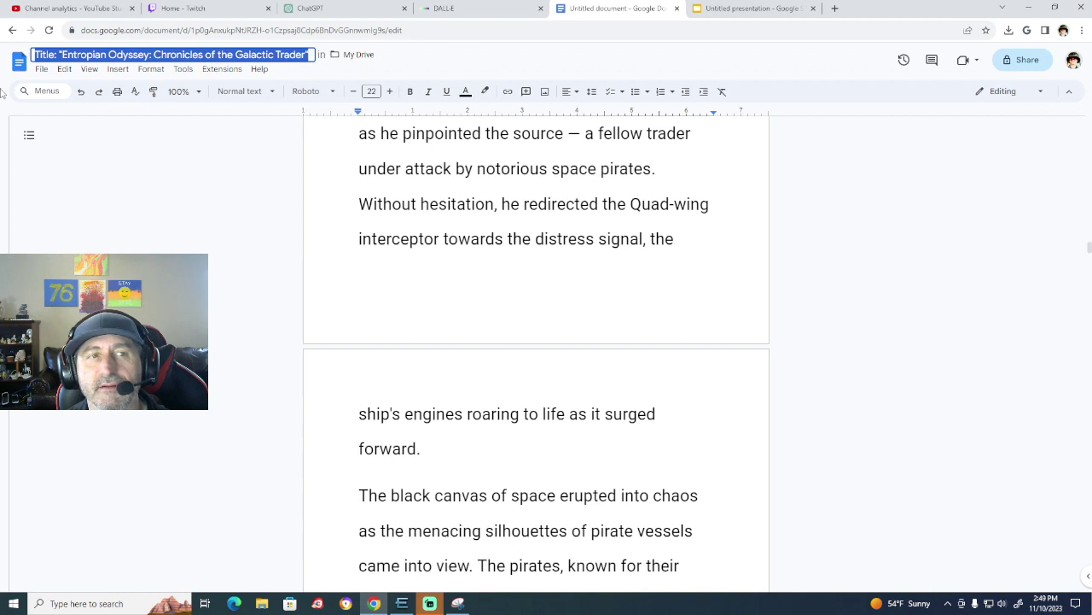
pyautogui.click(198, 223)
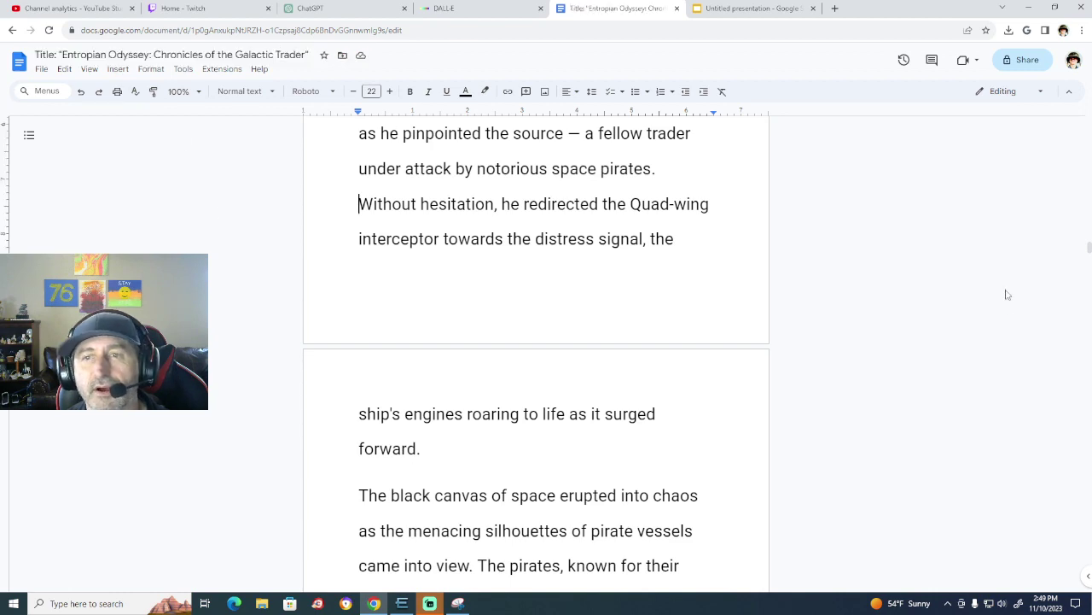
pyautogui.scroll(15, 984, 365)
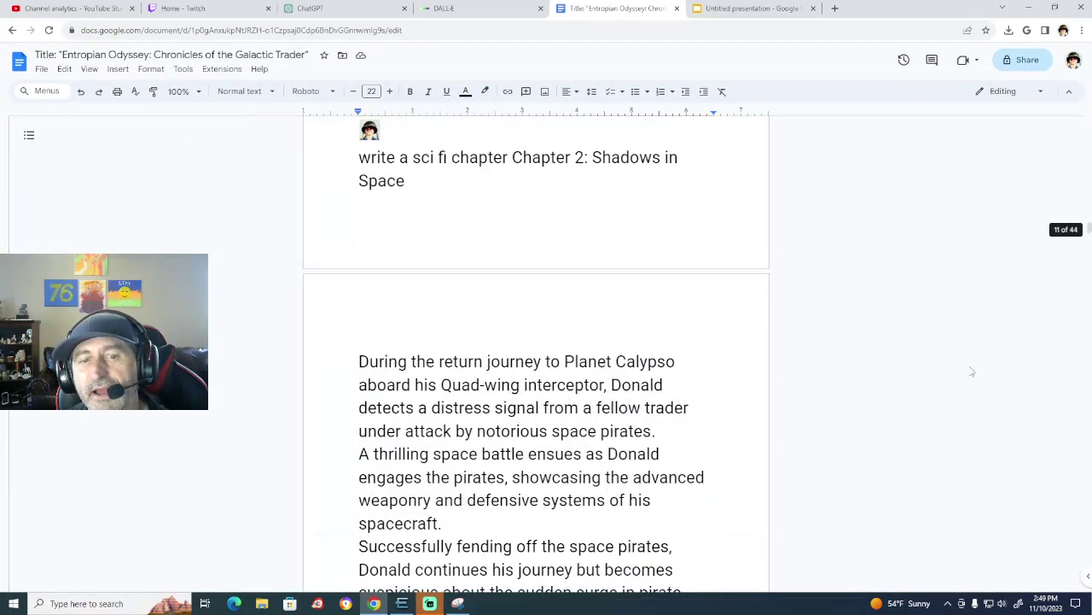
pyautogui.scroll(12, 972, 371)
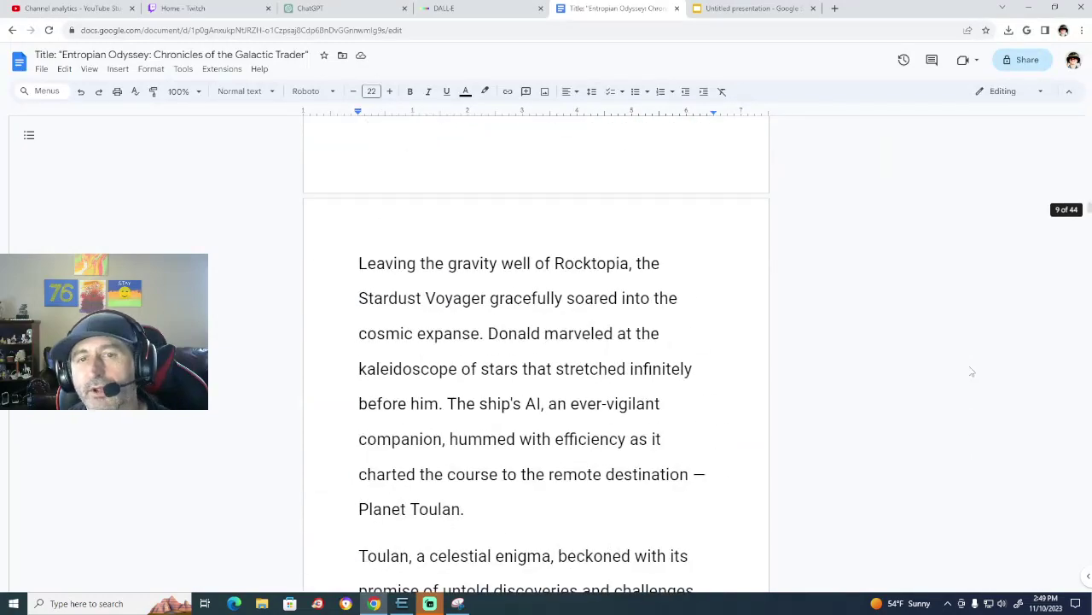
# Review the manuscript back to its title, and reread the chapter outline, the Chapter 1 prompt and Chapter 1 up to the Toulan passage.
pyautogui.scroll(12, 972, 371)
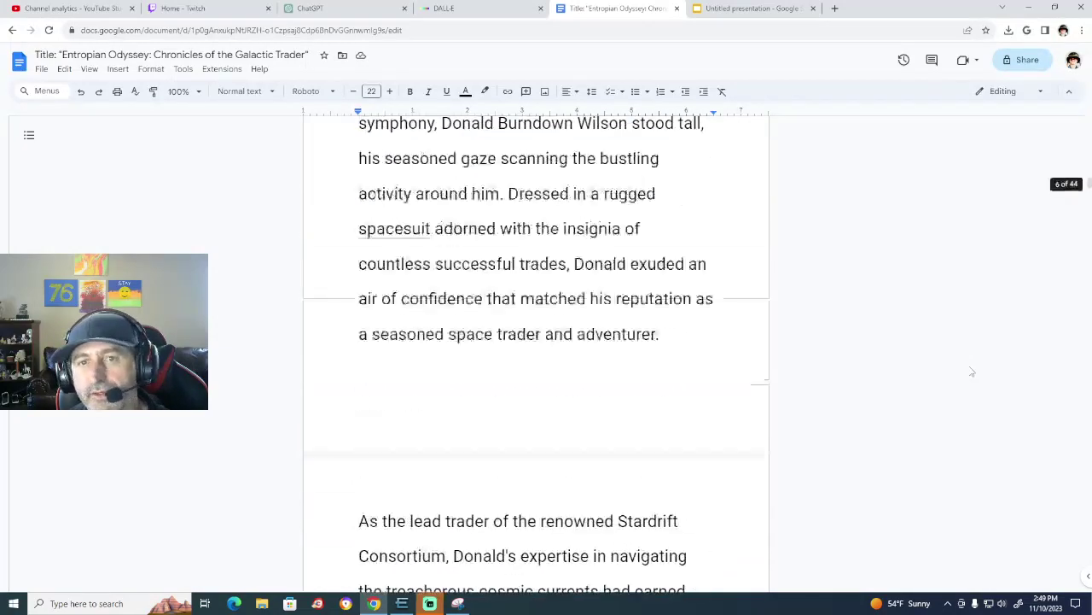
pyautogui.scroll(12, 972, 371)
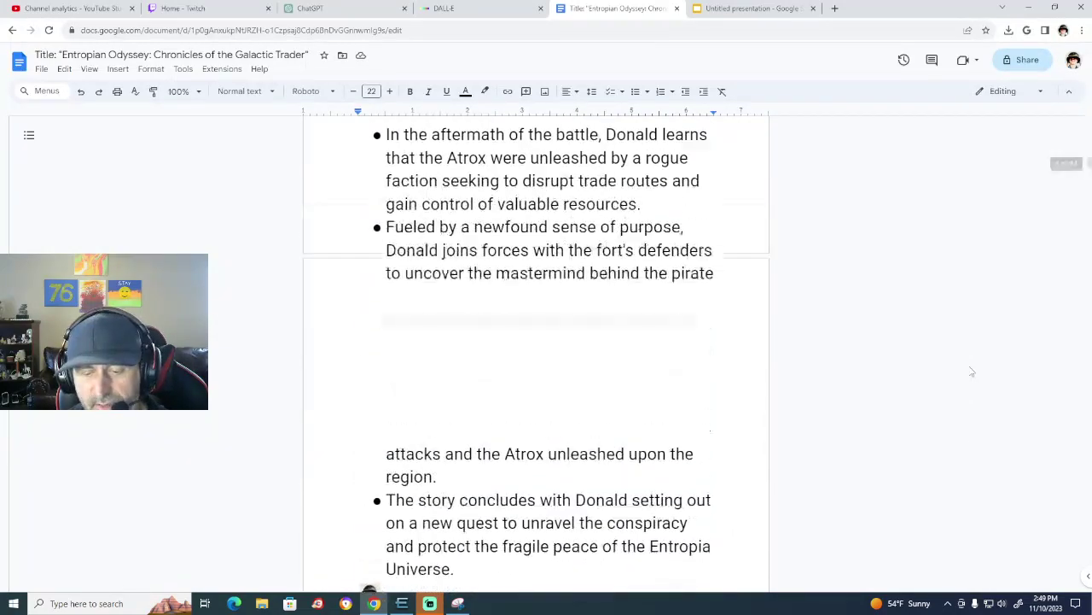
pyautogui.scroll(12, 972, 372)
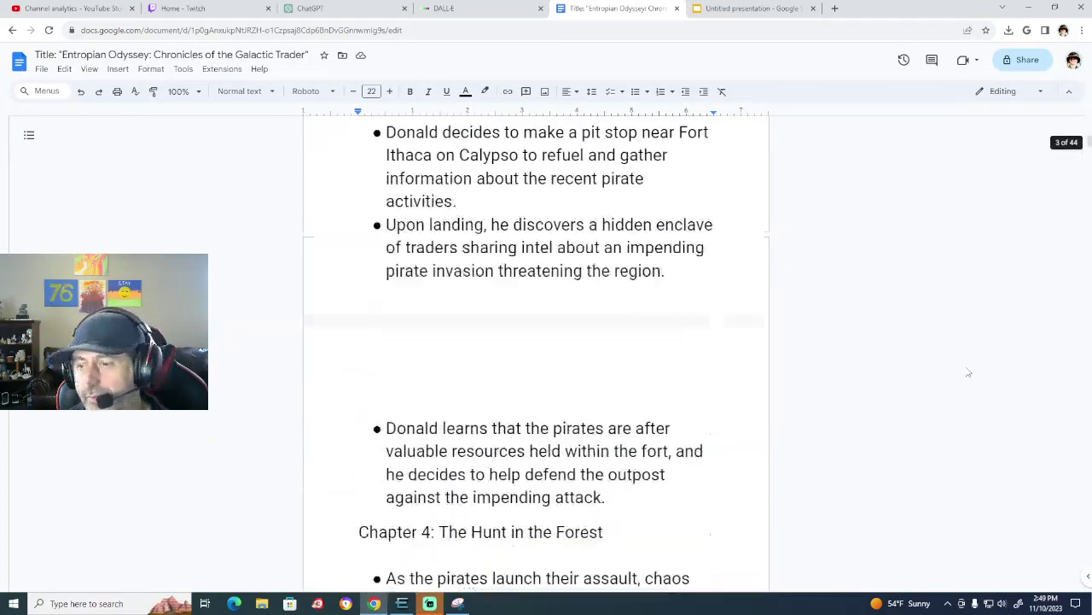
pyautogui.scroll(10, 968, 372)
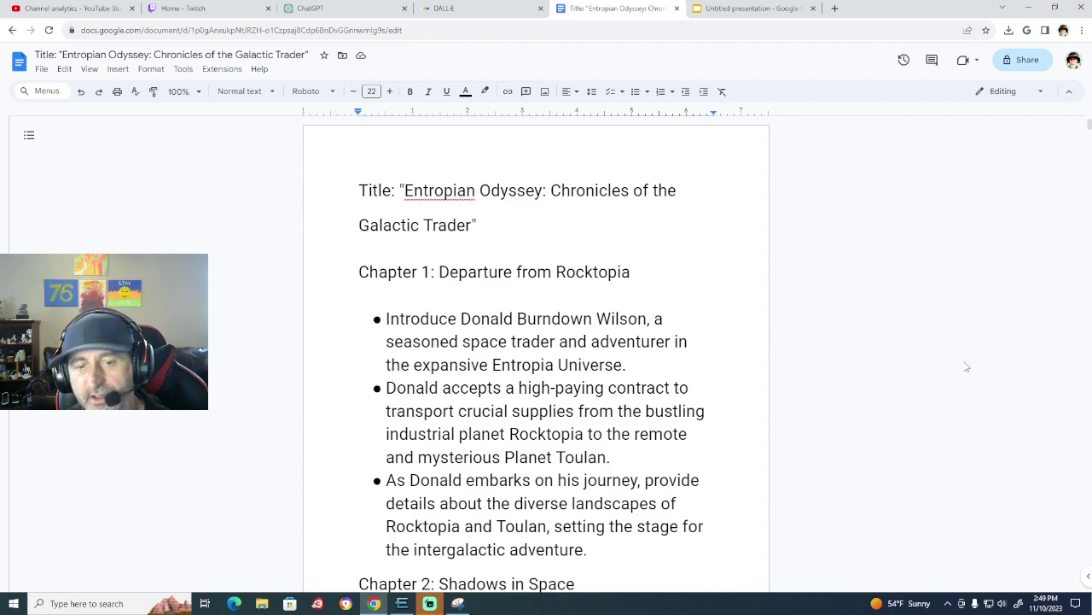
pyautogui.scroll(-15, 967, 367)
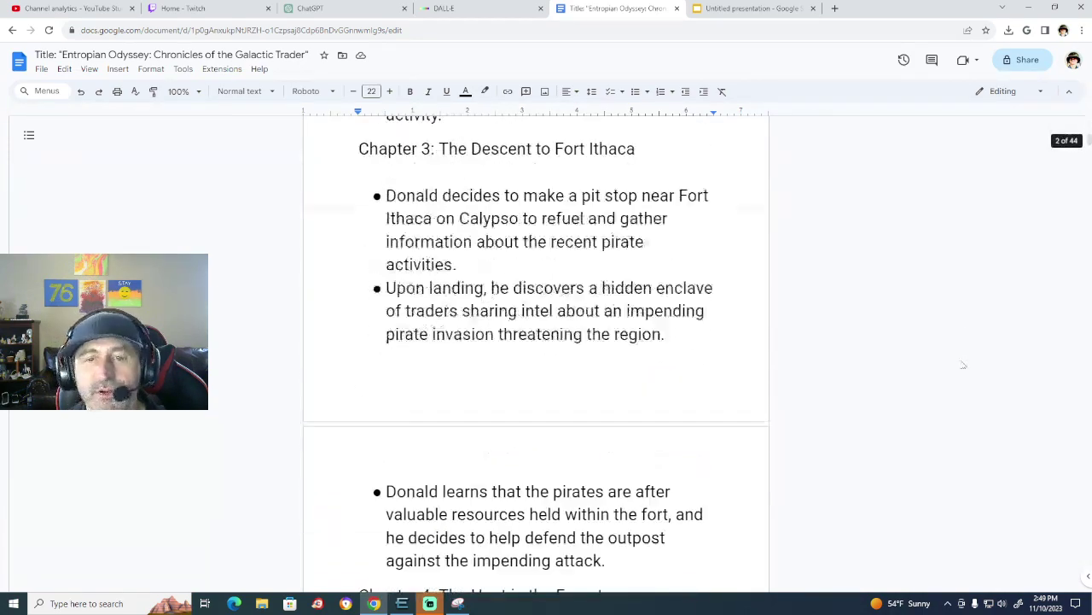
pyautogui.scroll(-14, 961, 363)
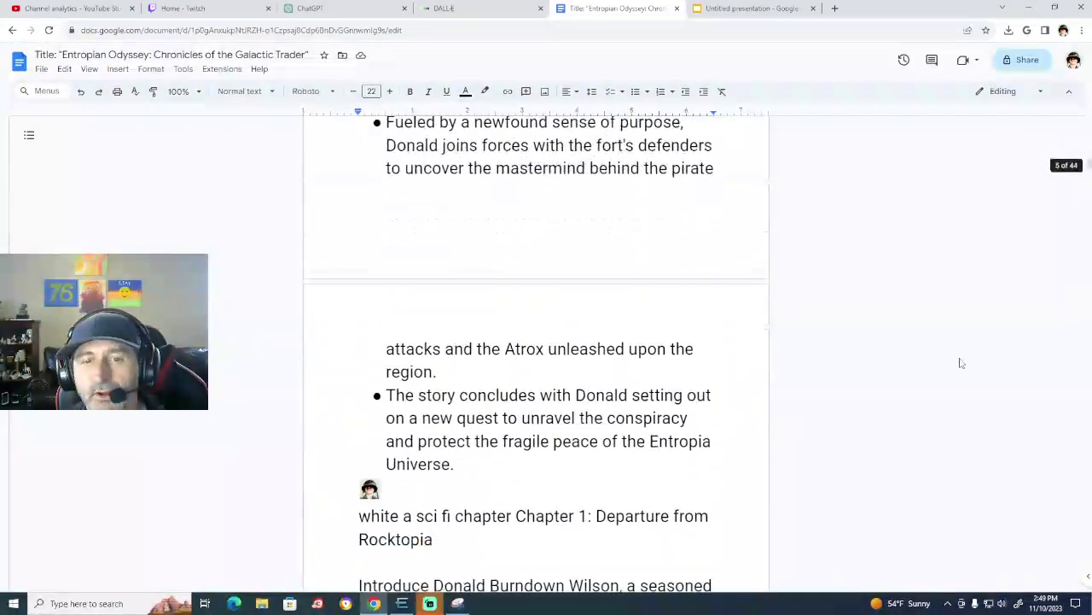
pyautogui.scroll(-1, 961, 363)
pyautogui.scroll(-6, 961, 363)
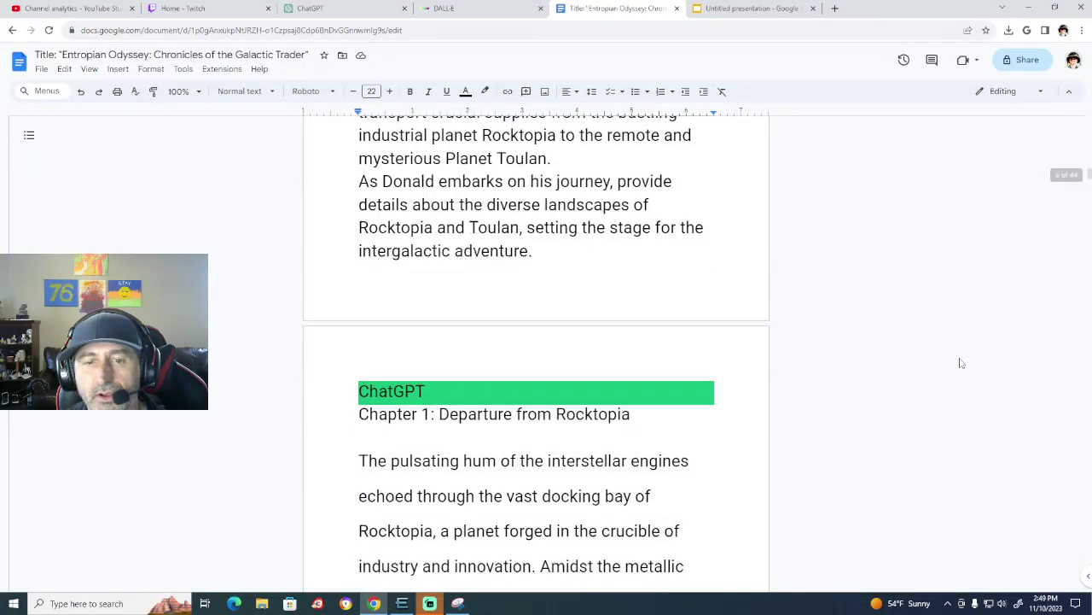
pyautogui.scroll(-10, 961, 363)
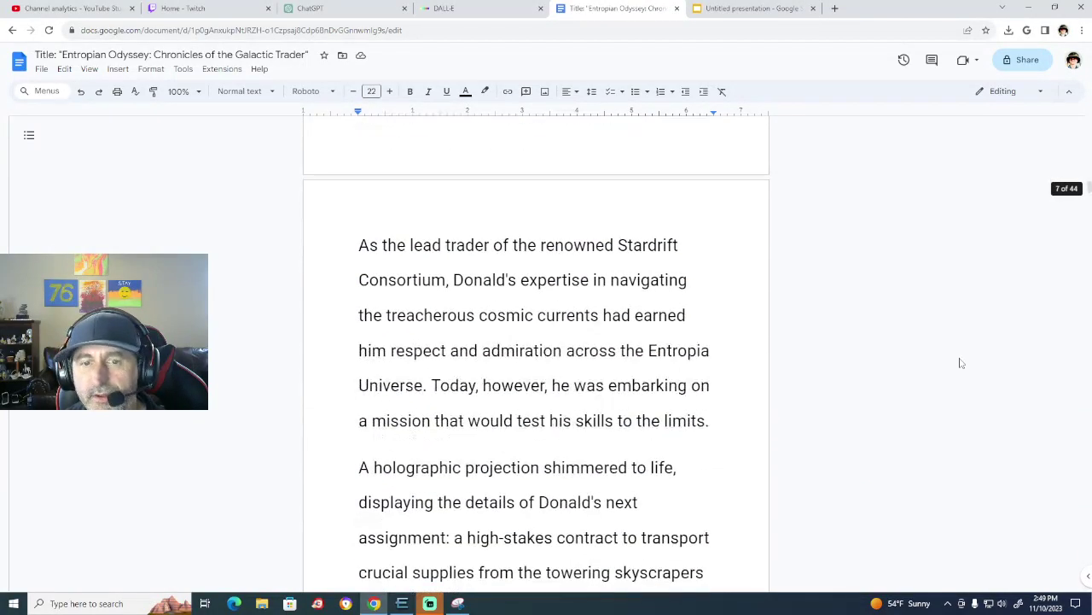
pyautogui.scroll(-5, 961, 363)
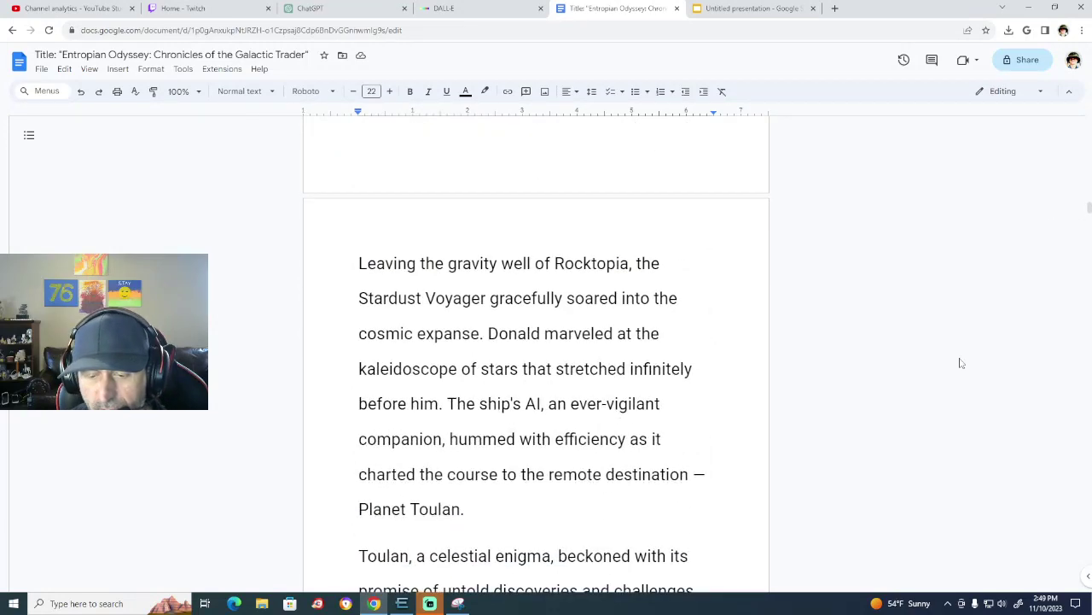
pyautogui.scroll(-3, 961, 362)
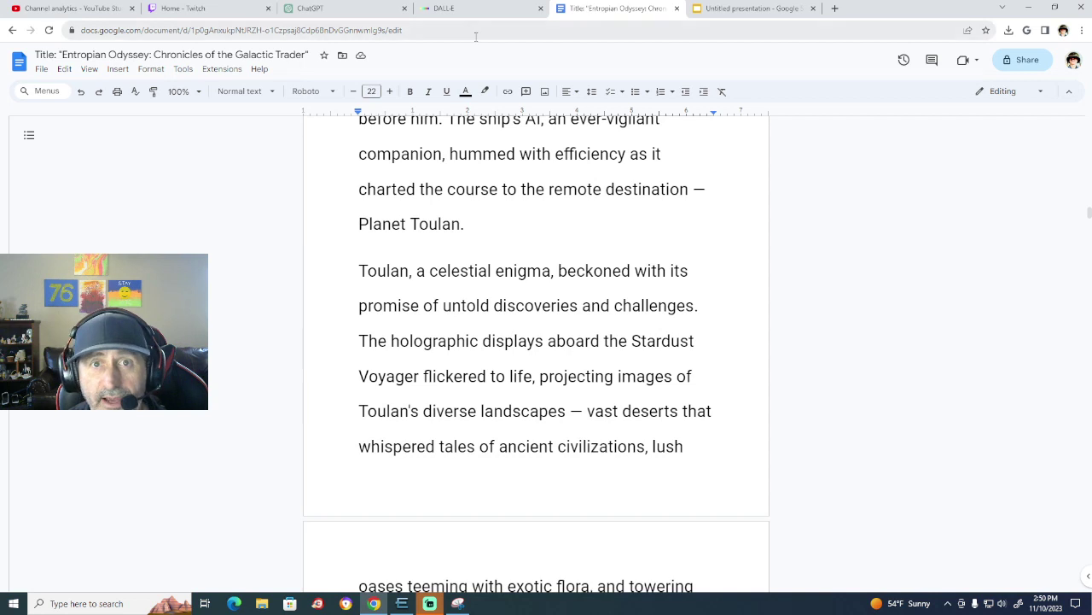
# Open the Barnes & Noble Press projects in a new browser tab and expand the entries for Grobler The Goblin and Jacob The Raccoon.
pyautogui.click(836, 8)
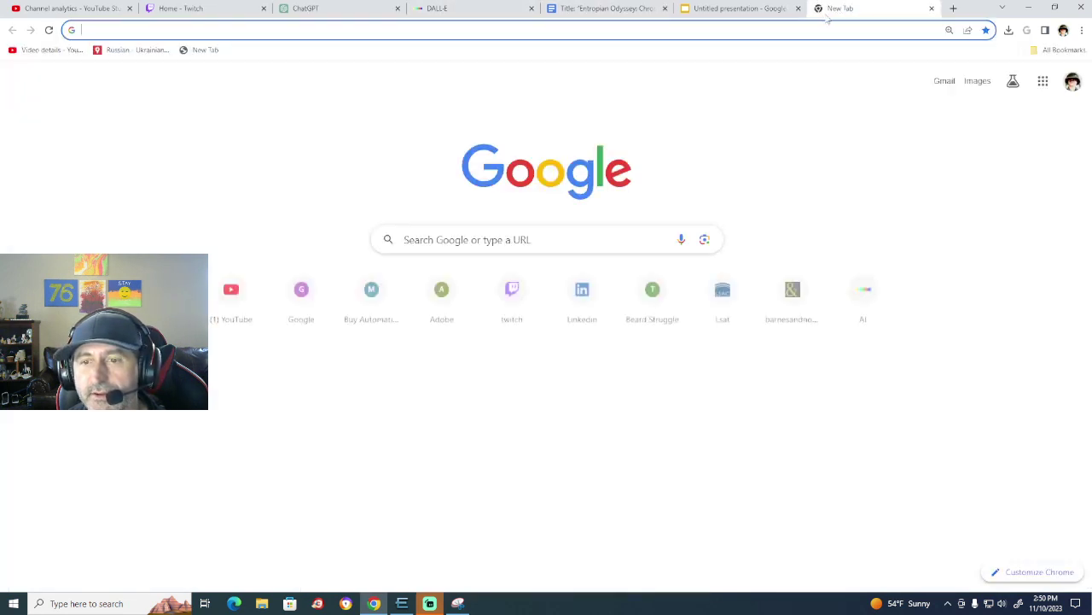
pyautogui.click(775, 322)
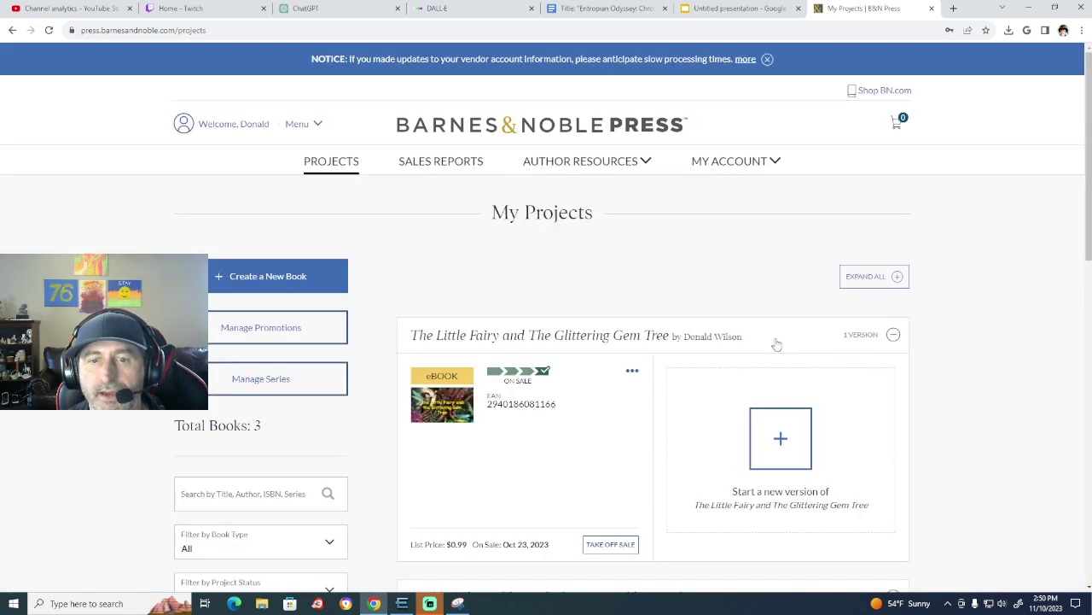
pyautogui.scroll(-1, 647, 272)
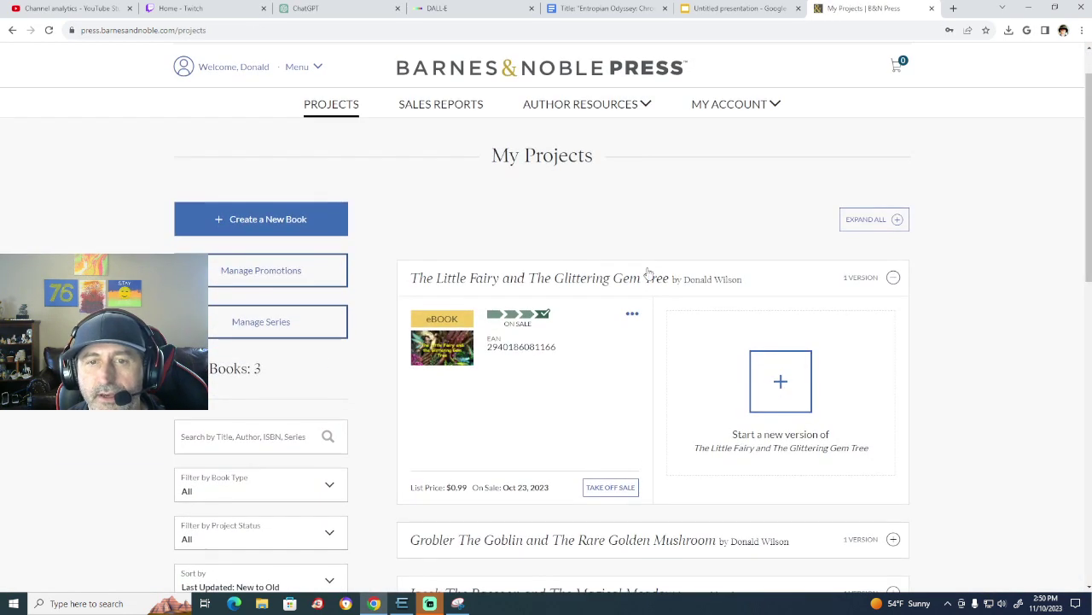
pyautogui.scroll(-3, 589, 298)
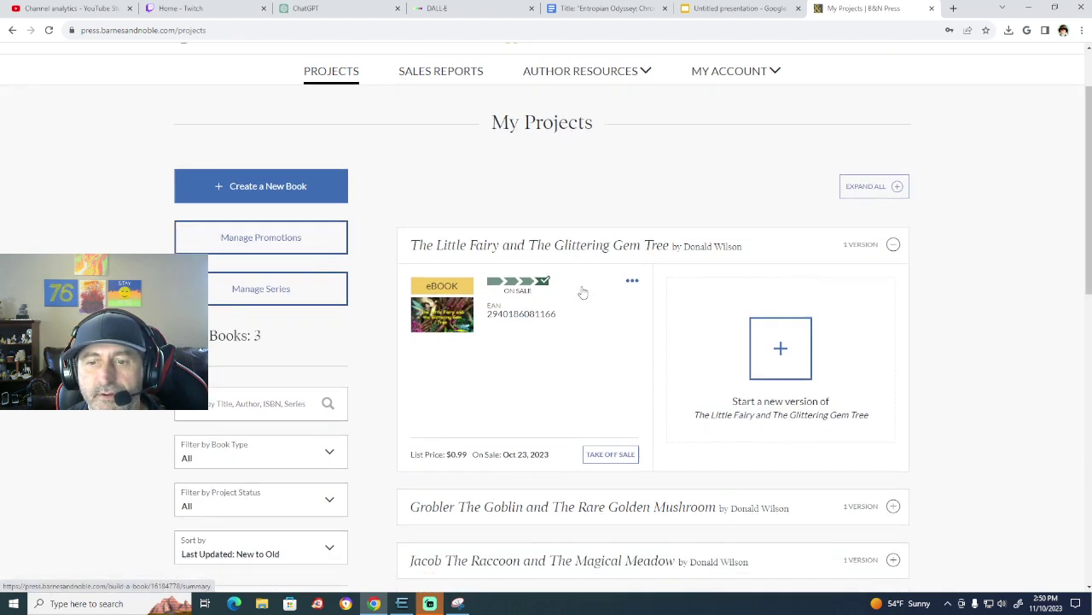
pyautogui.click(893, 369)
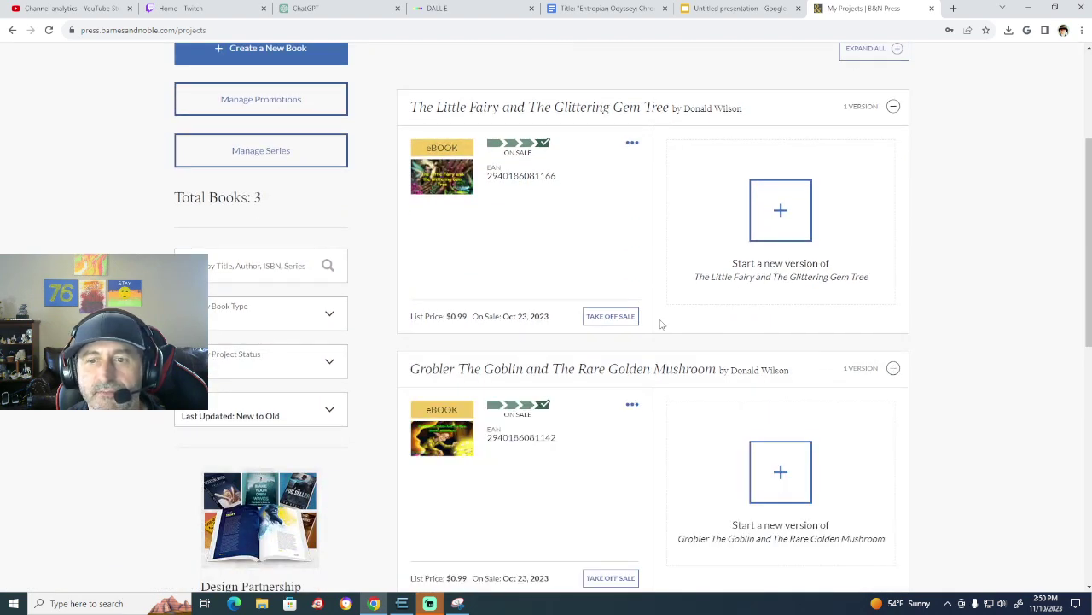
pyautogui.scroll(-3, 662, 324)
pyautogui.click(893, 460)
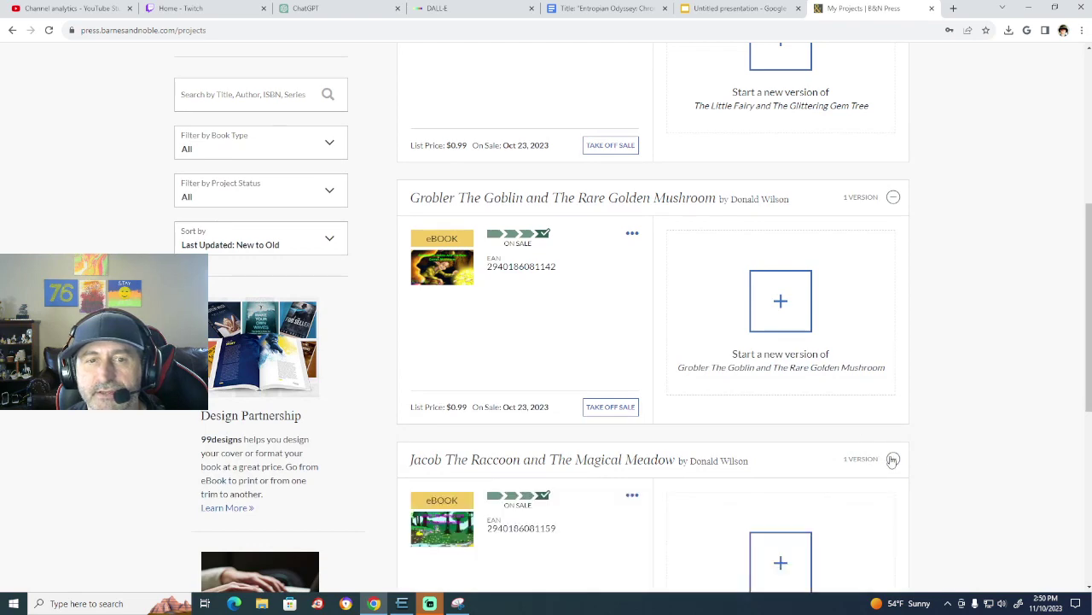
# Review the eBook summary of The Little Fairy and The Glittering Gem Tree from interior files to registration, and return to the projects list.
pyautogui.scroll(3, 725, 392)
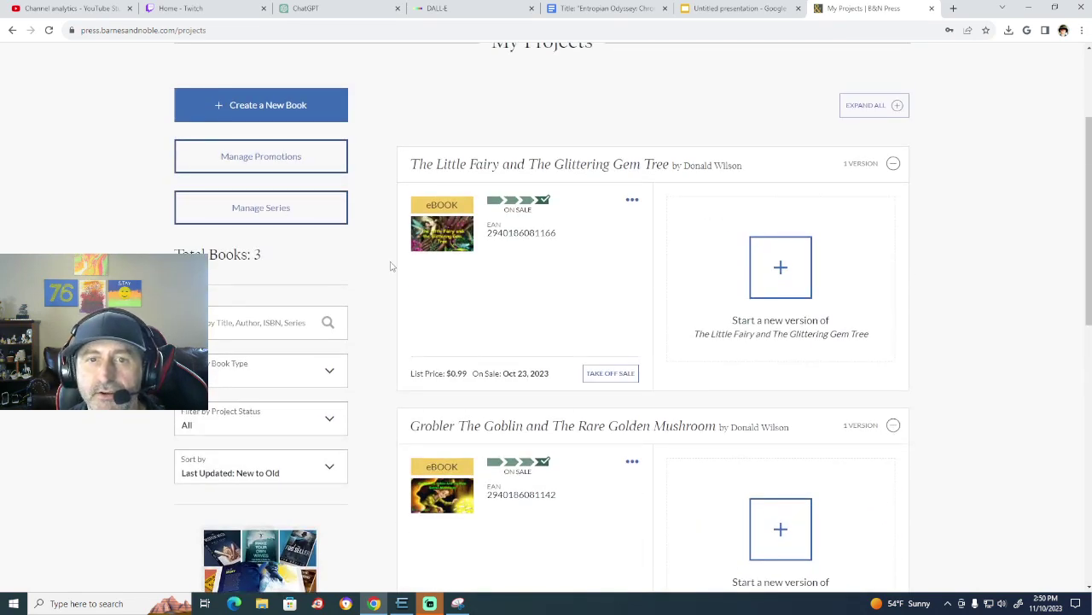
pyautogui.click(417, 239)
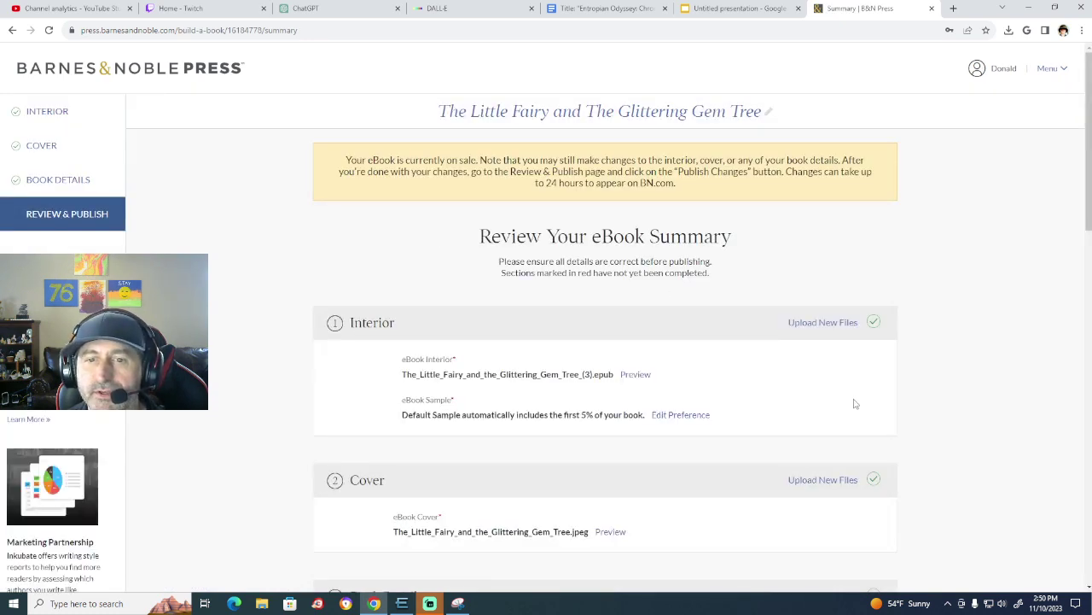
pyautogui.scroll(-2, 855, 402)
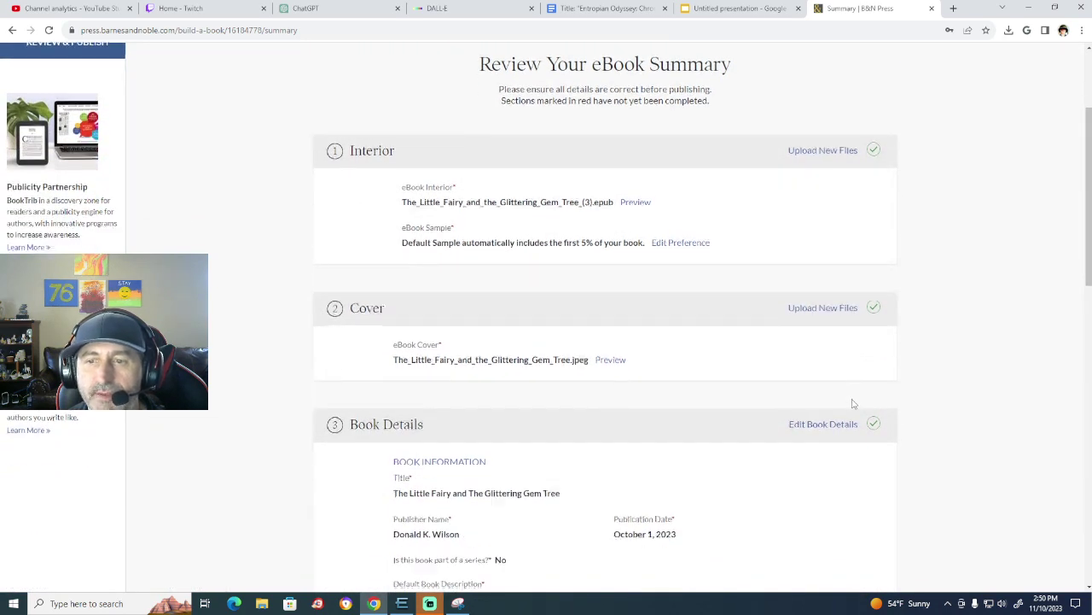
pyautogui.scroll(-4, 853, 403)
pyautogui.scroll(-2, 853, 403)
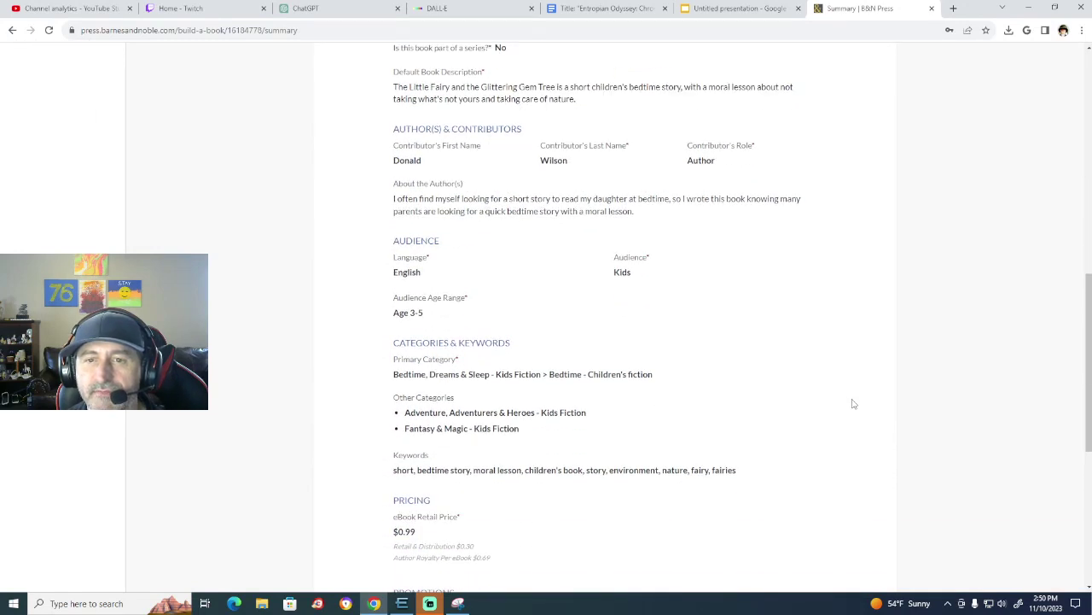
pyautogui.scroll(-5, 854, 403)
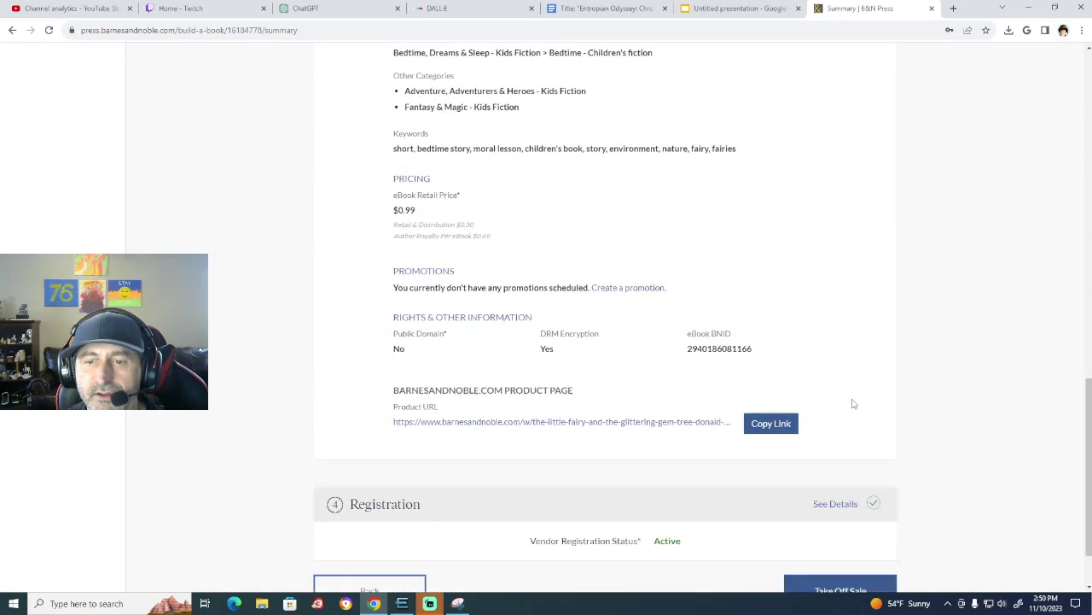
pyautogui.scroll(15, 853, 403)
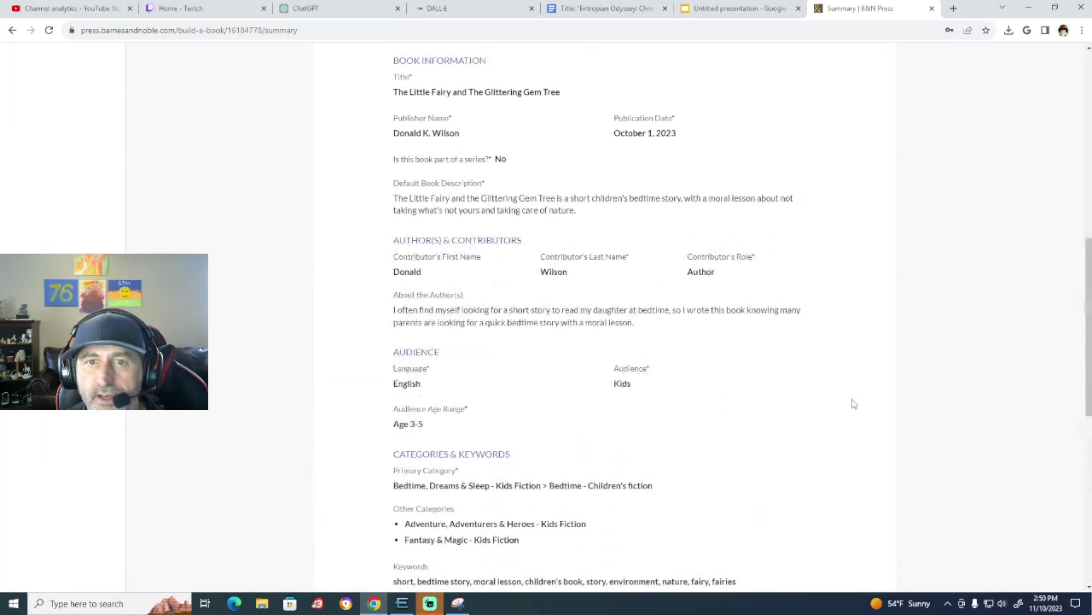
pyautogui.scroll(1, 854, 403)
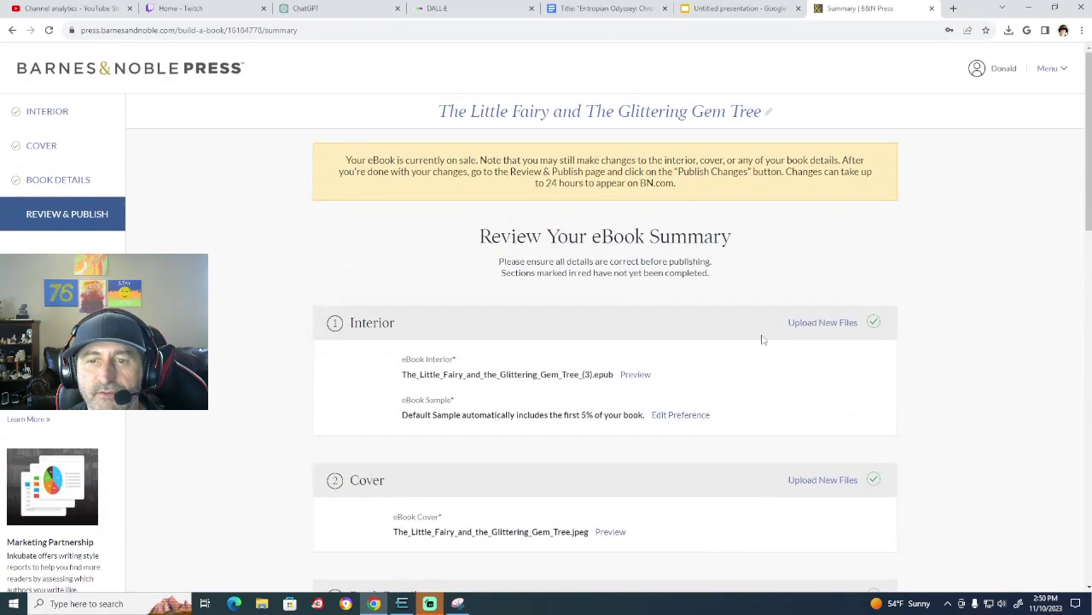
pyautogui.click(12, 29)
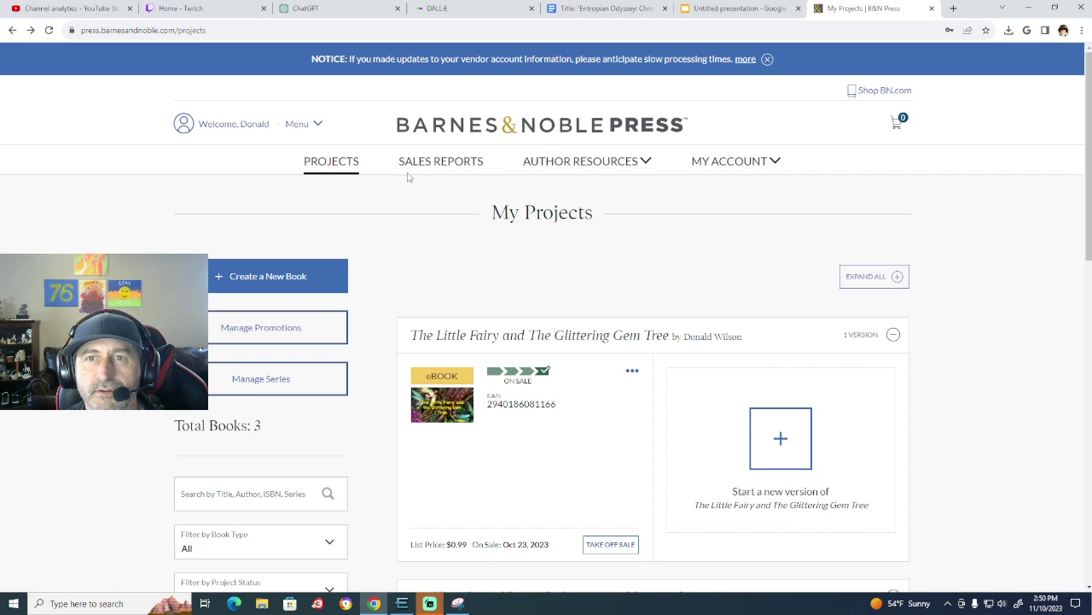
# View the Barnes & Noble Press home page and shopping cart, and return to the projects list.
pyautogui.click(477, 132)
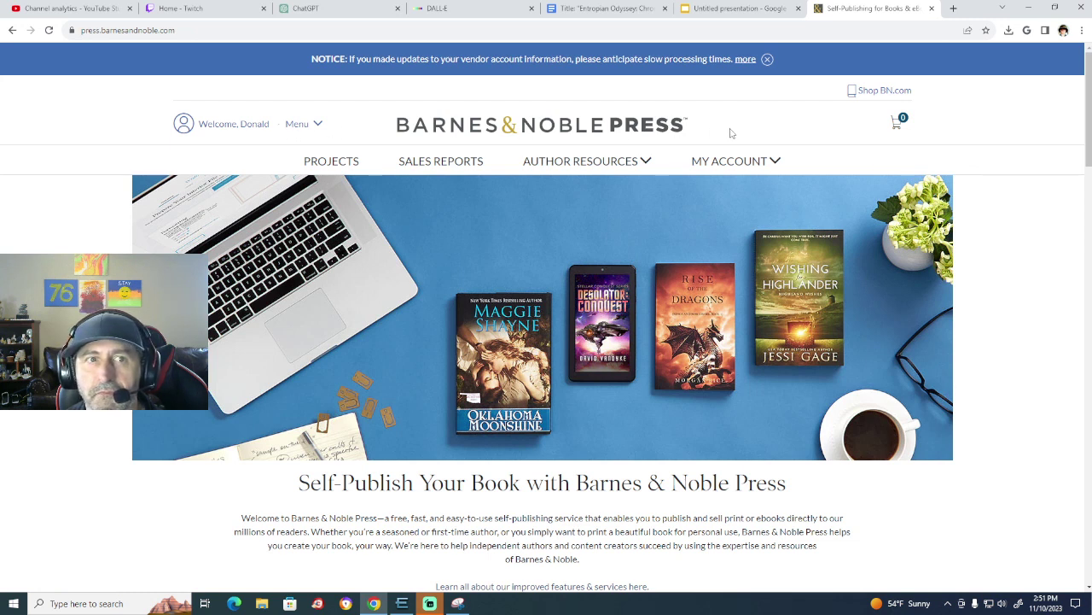
pyautogui.click(898, 123)
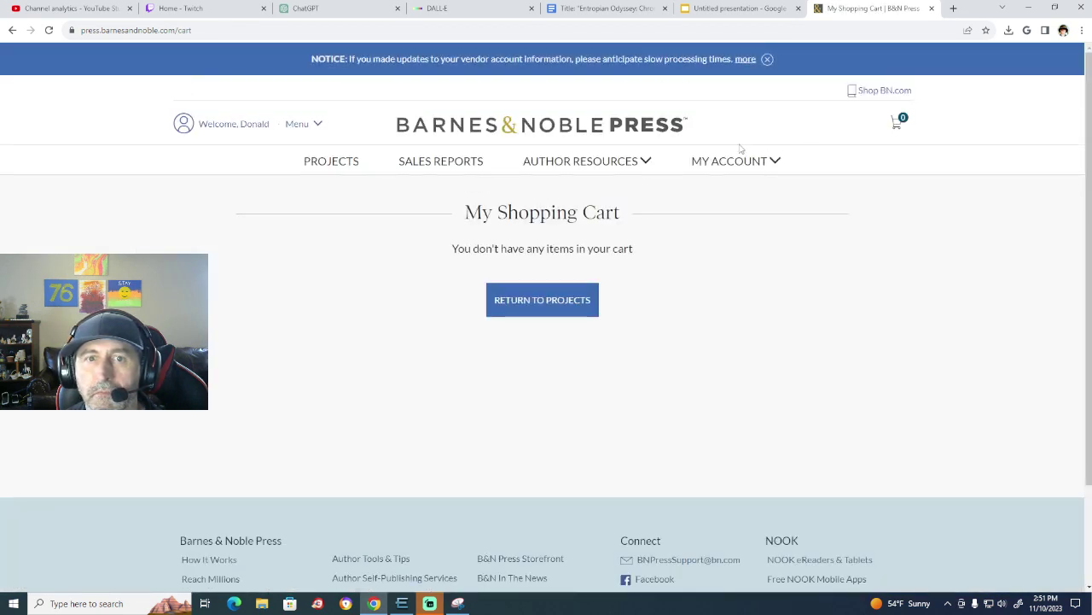
pyautogui.click(308, 161)
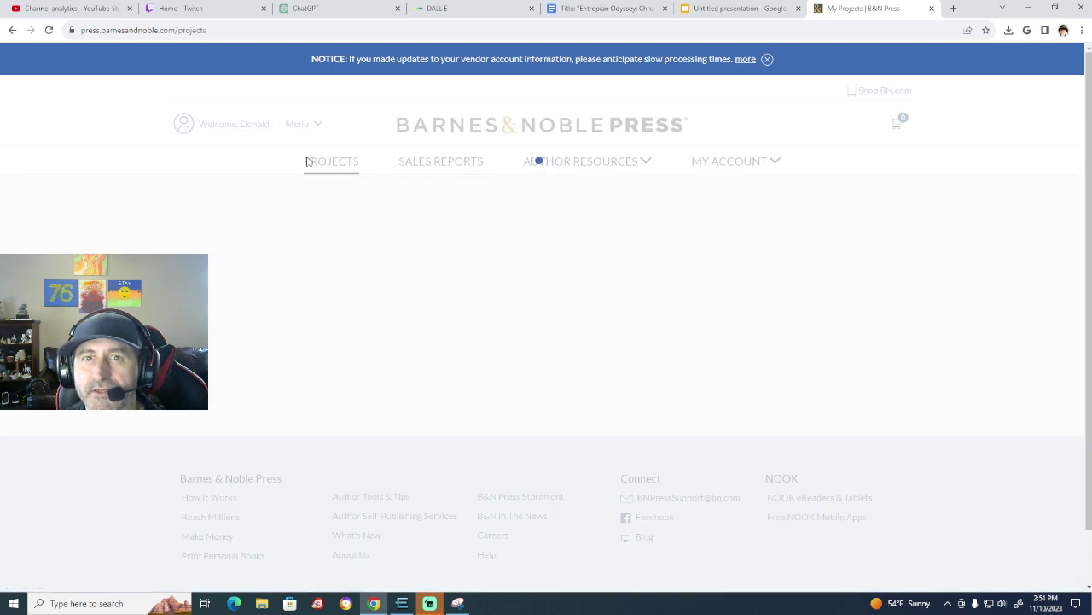
# Search Google in a new tab for "barns & Nobel Author" plus the author's name, and open the Grobler The Goblin store page.
pyautogui.click(953, 8)
pyautogui.click(514, 238)
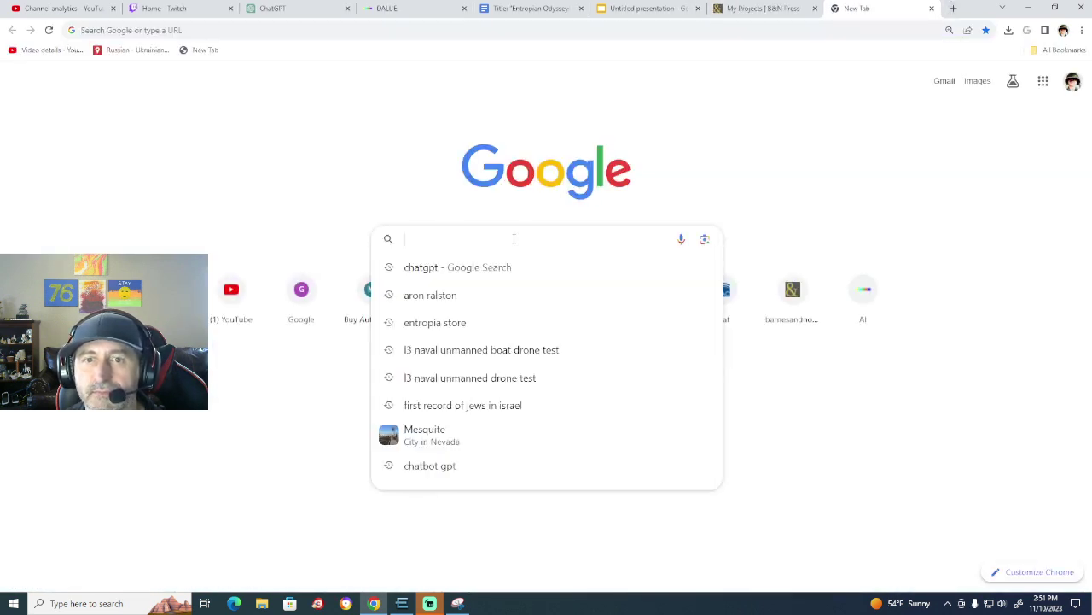
pyautogui.write('barns ')
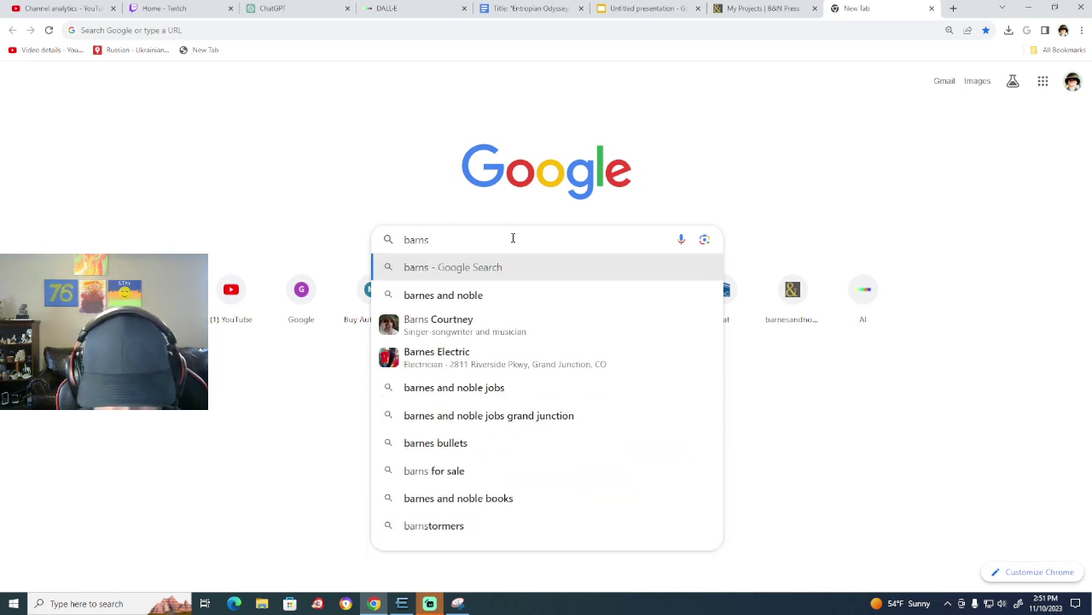
pyautogui.write('& Nobel')
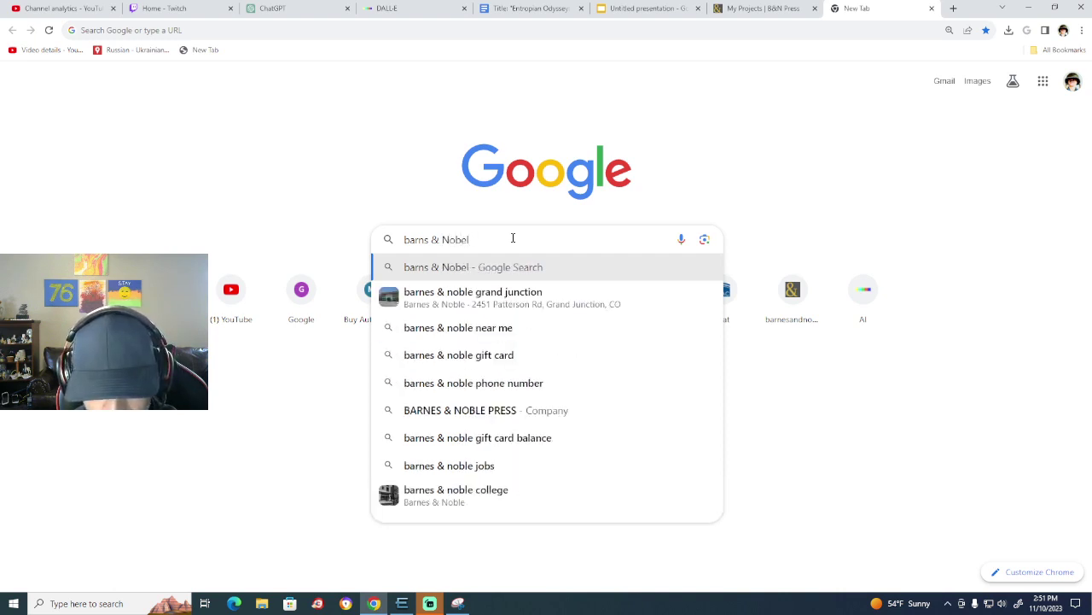
pyautogui.write(' Auth')
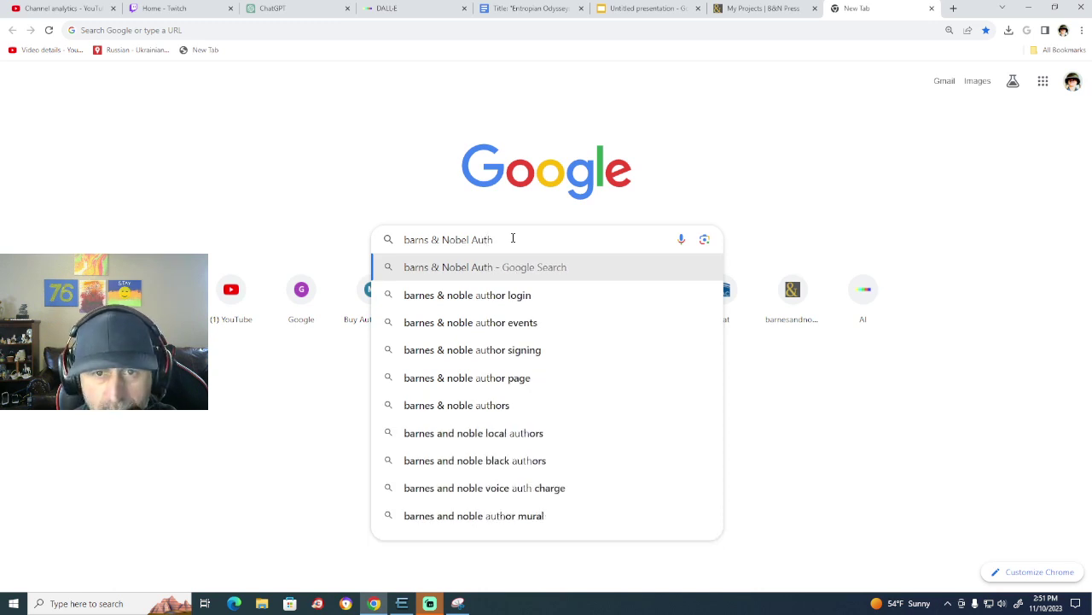
pyautogui.write('or ')
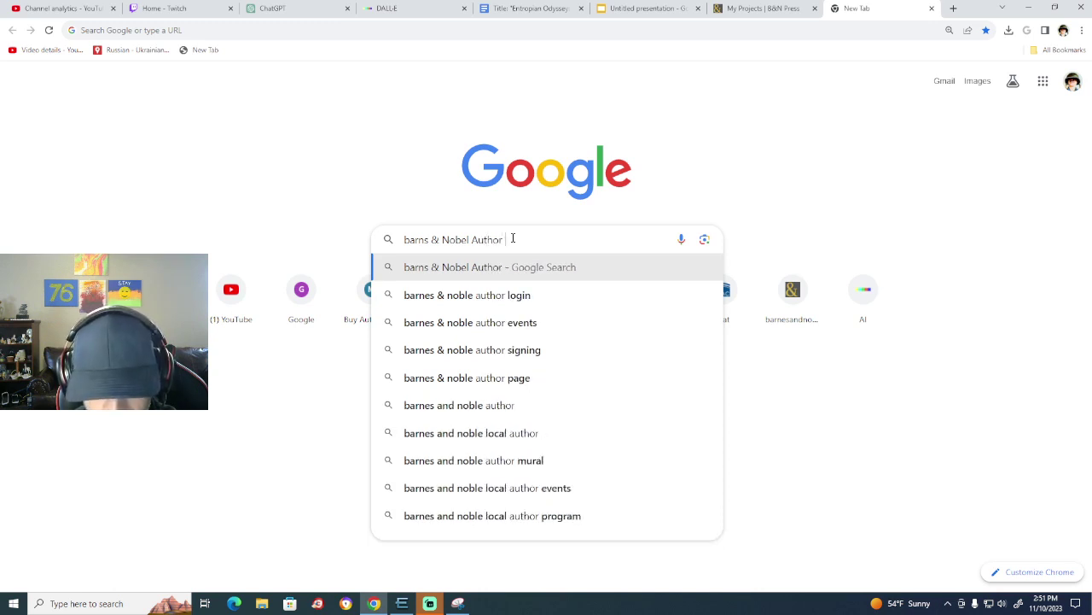
pyautogui.write('Donald Wilson')
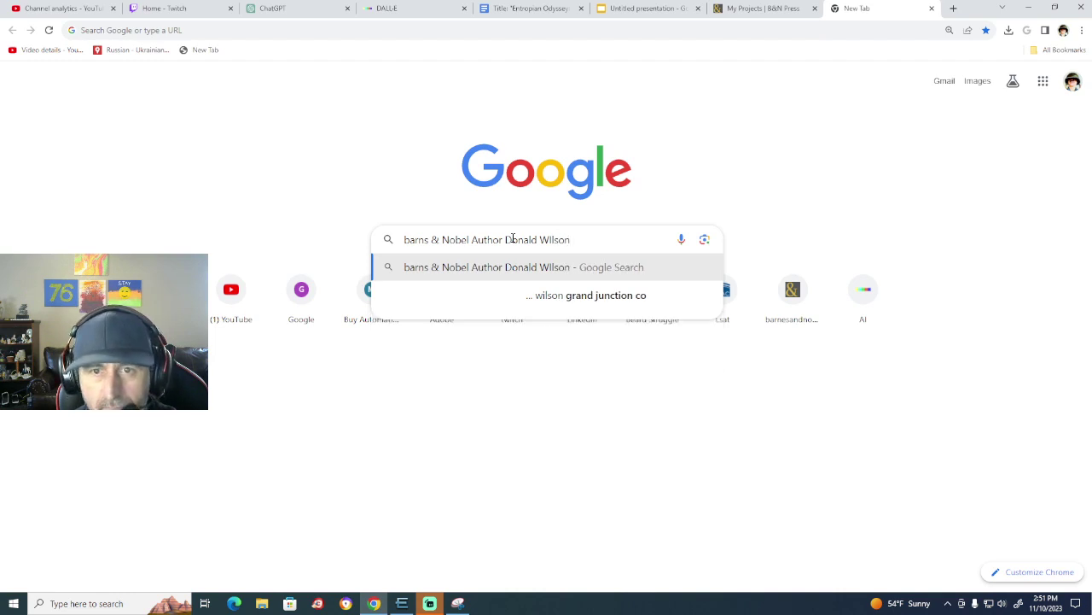
pyautogui.press('Return')
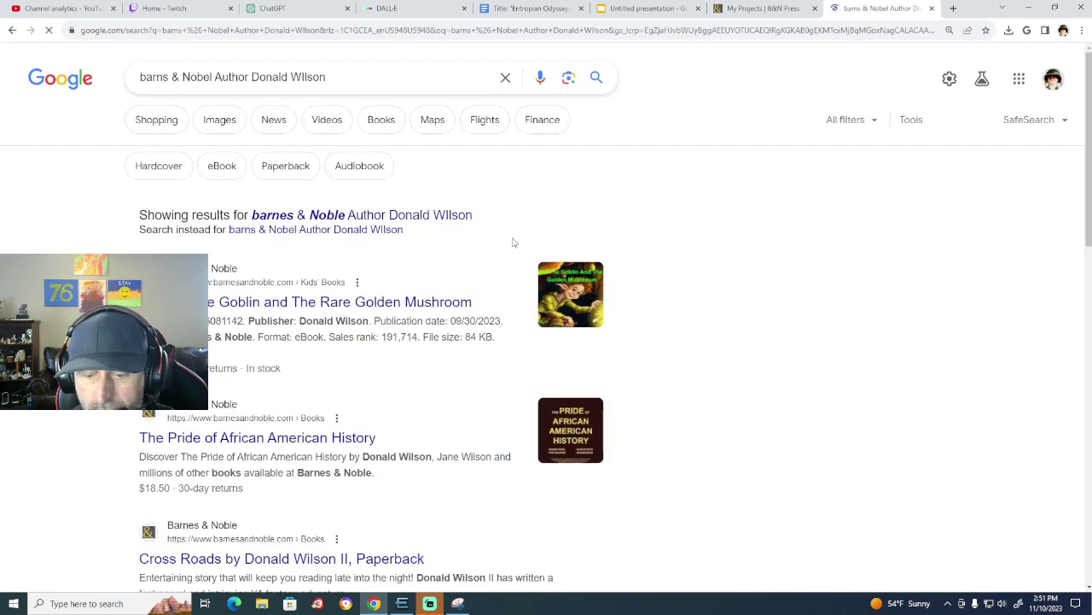
pyautogui.click(428, 312)
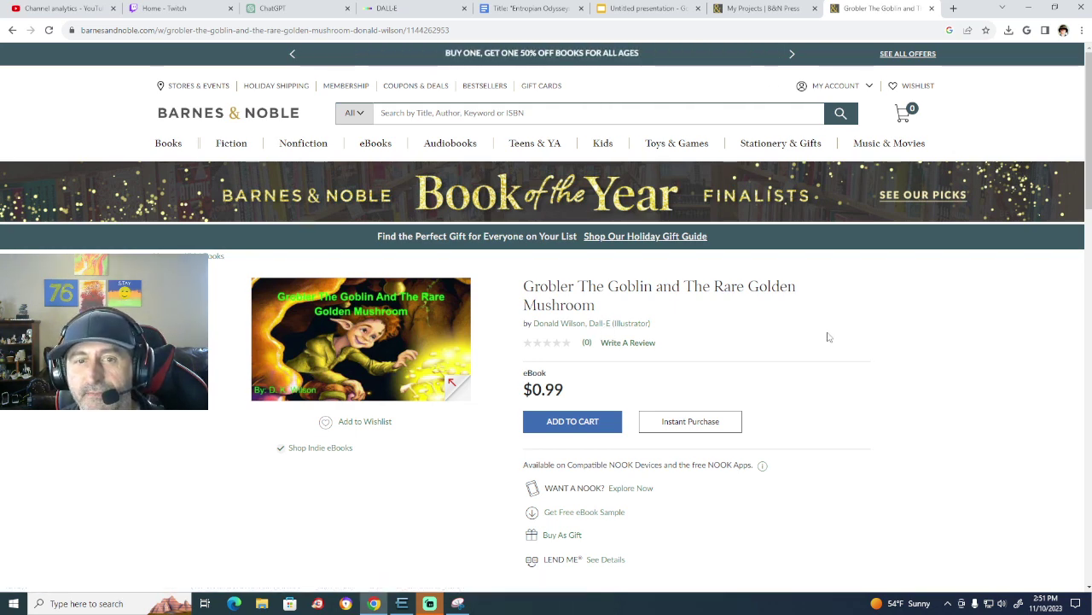
# Examine the Grobler The Goblin store page, including its cover, purchase options and overview.
pyautogui.scroll(-1, 312, 348)
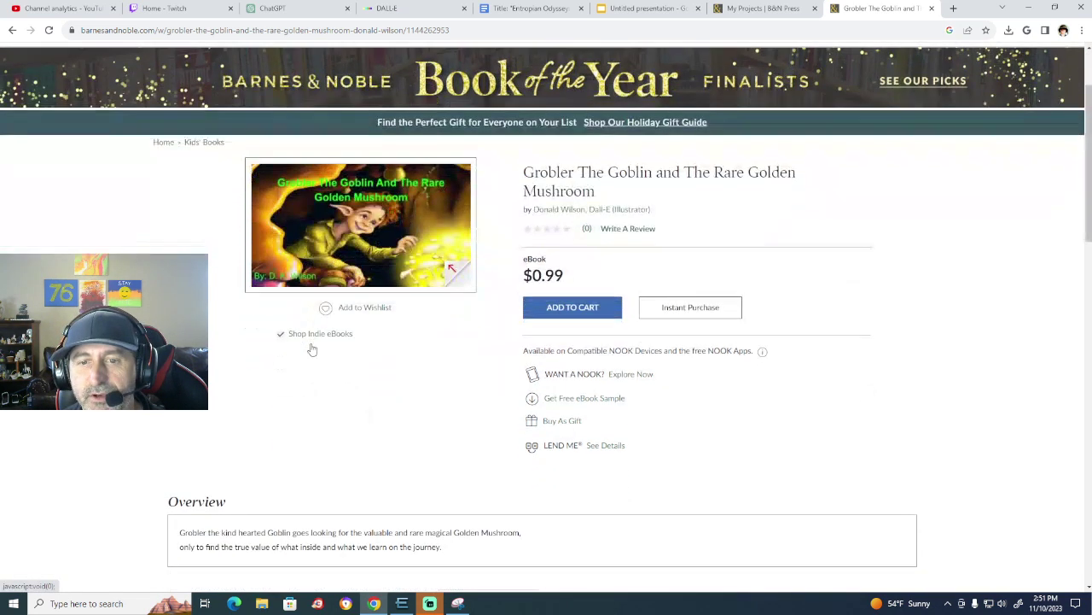
pyautogui.scroll(1, 312, 349)
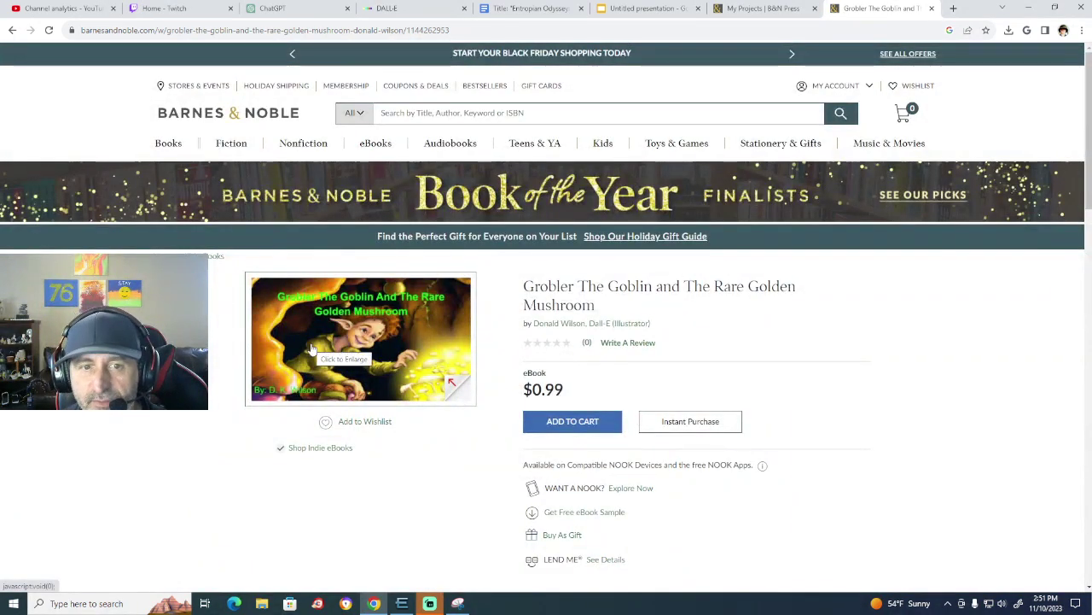
pyautogui.scroll(-1, 311, 341)
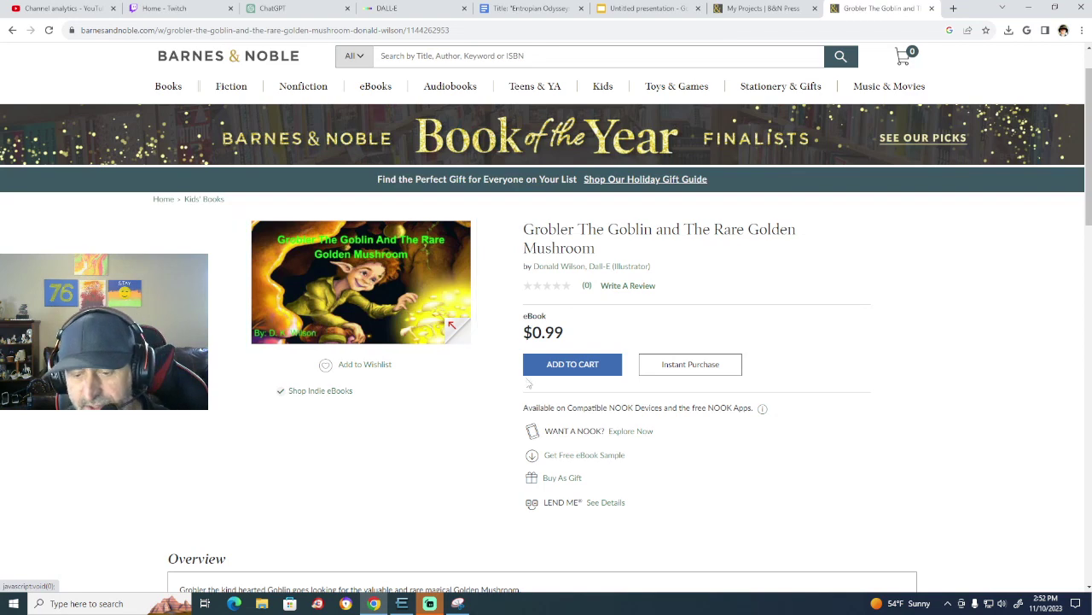
pyautogui.scroll(1, 516, 373)
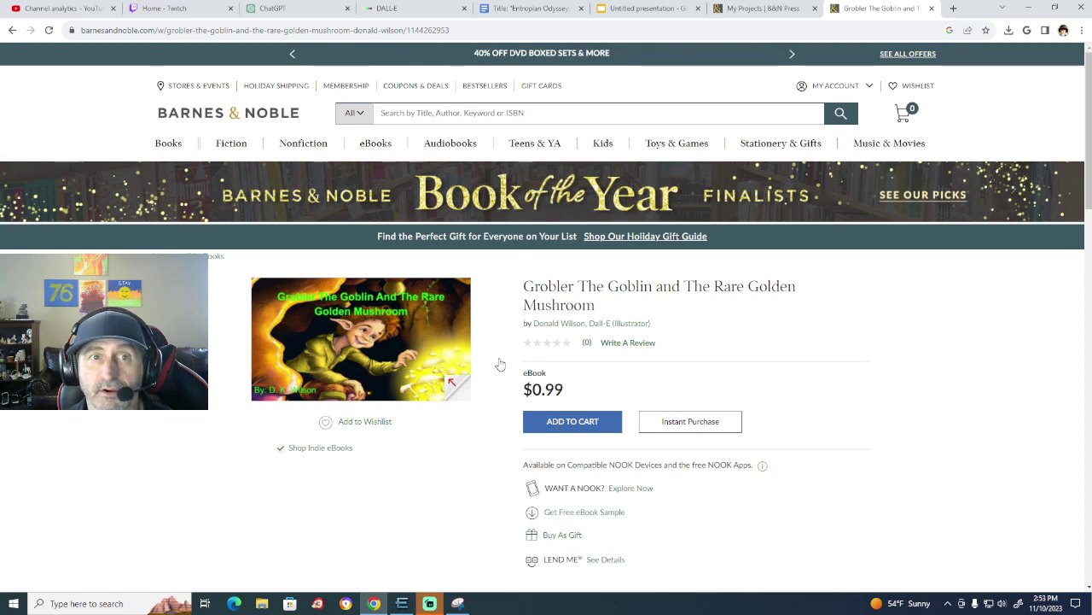
# Switch to ChatGPT, view the Indian Military History and Ab Workout Plan chats, and return to the Indian Military History chat.
pyautogui.click(304, 7)
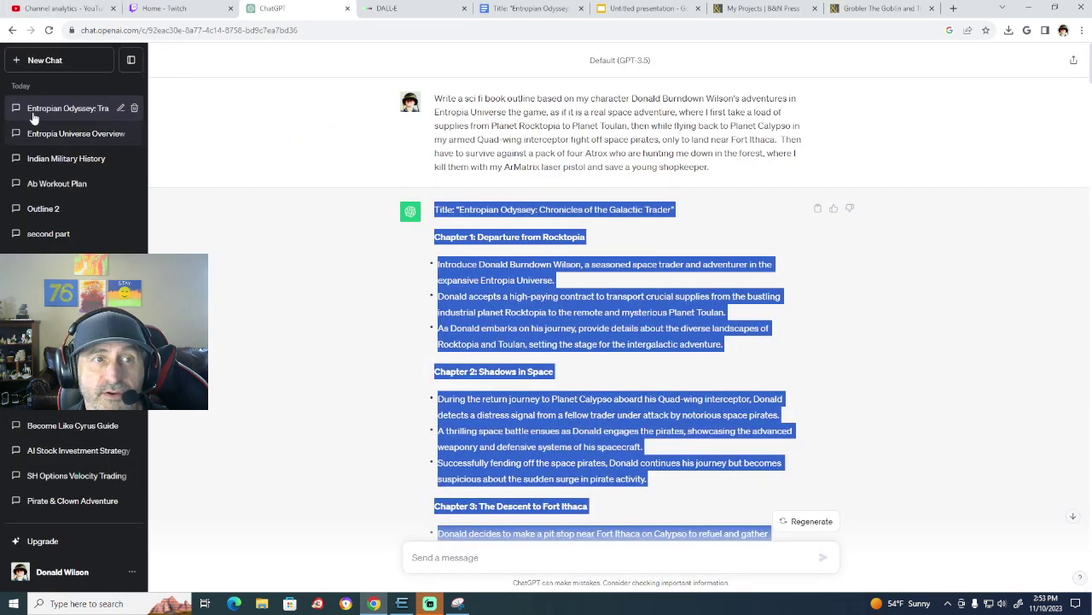
pyautogui.click(85, 160)
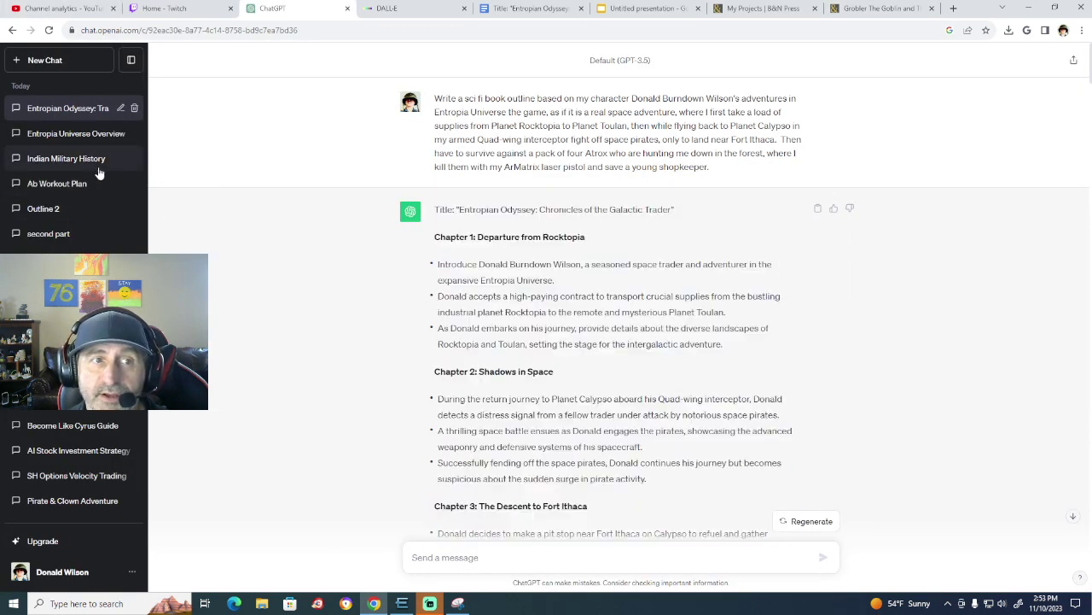
pyautogui.scroll(5, 445, 372)
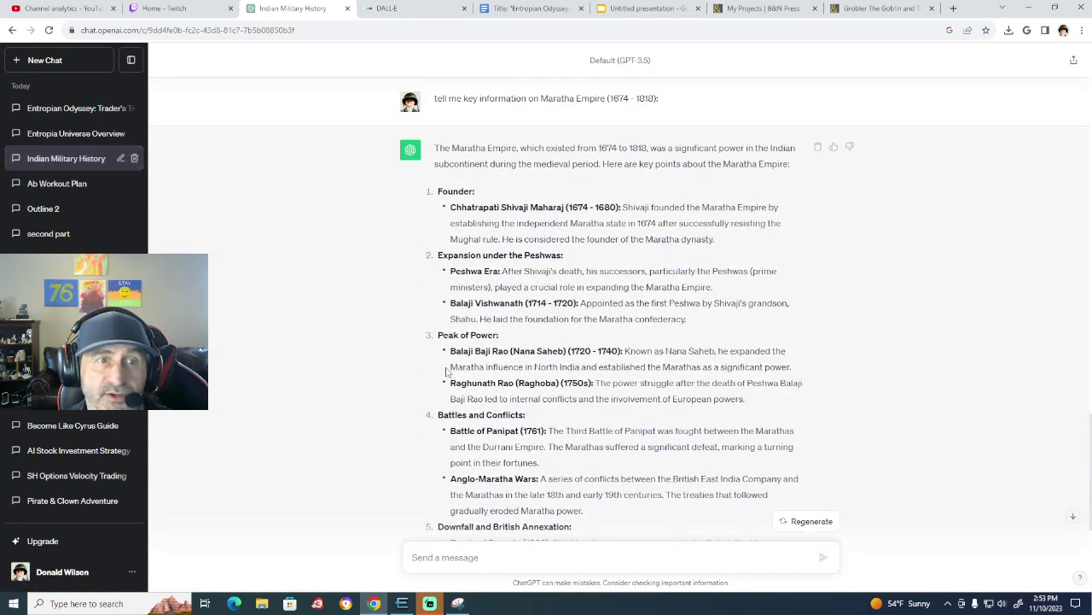
pyautogui.click(51, 190)
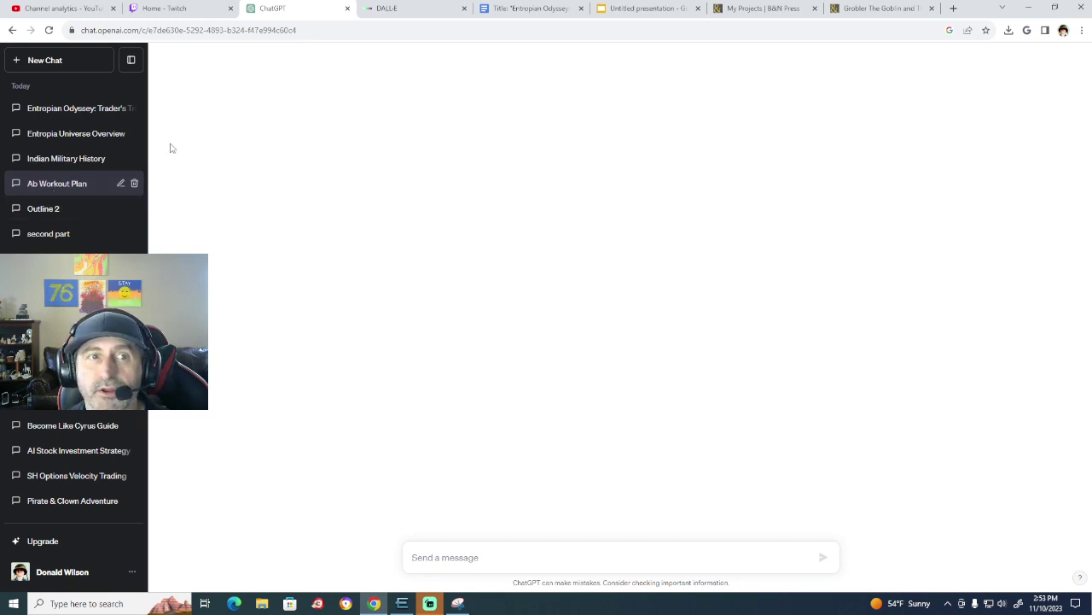
pyautogui.click(12, 30)
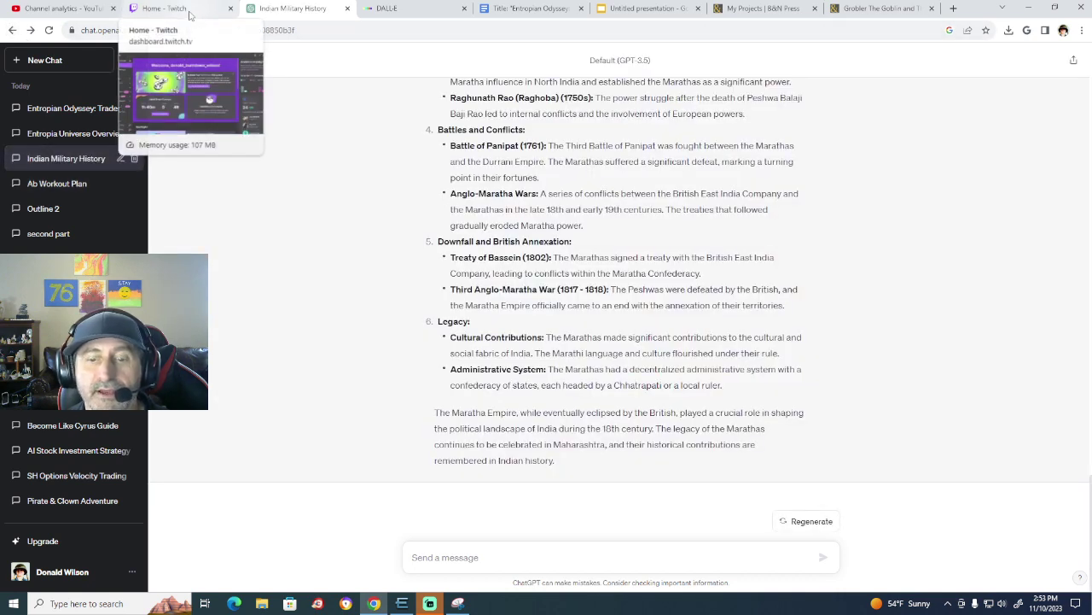
# Switch to the Twitch creator dashboard and open the Raid Channel dialog in Stream Manager.
pyautogui.click(190, 14)
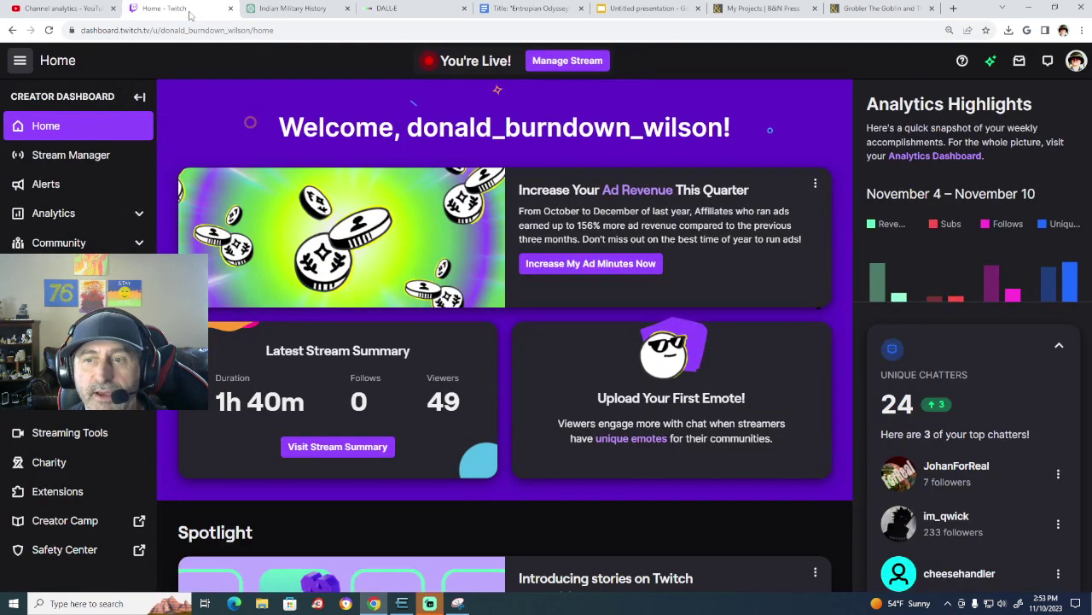
pyautogui.click(71, 156)
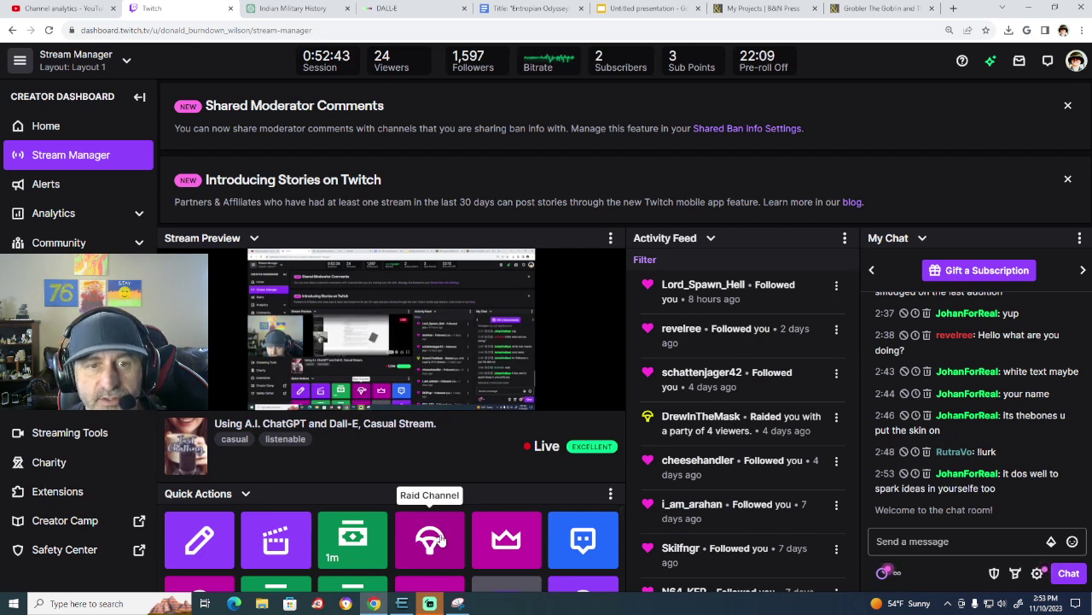
pyautogui.click(439, 537)
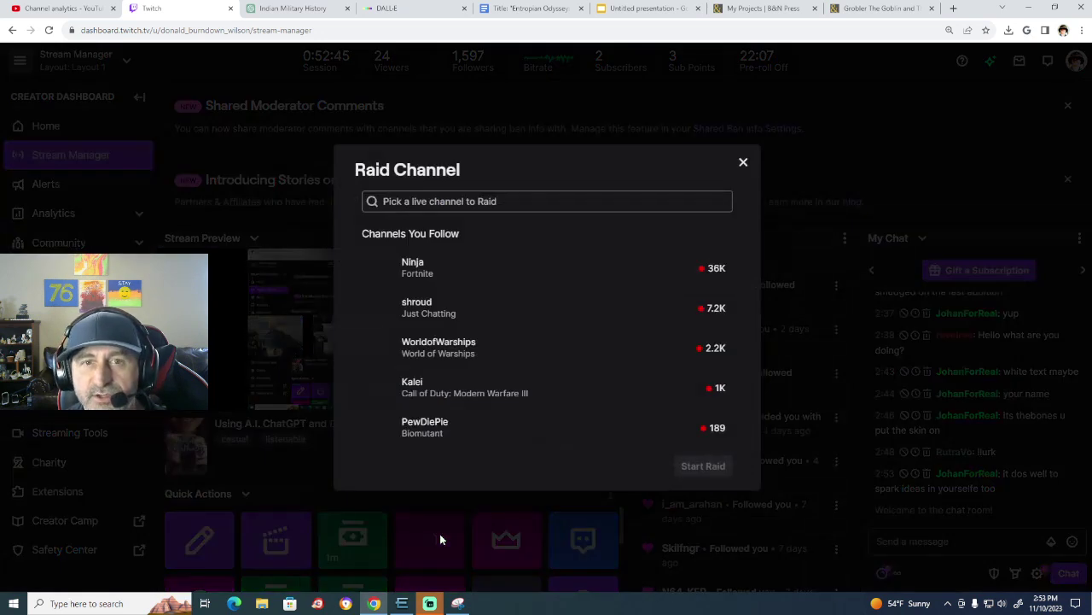
# Search the live raid channels for "entropia un", browse the matches, preview the Etrisa channel, and return to the channel search.
pyautogui.write('entropia')
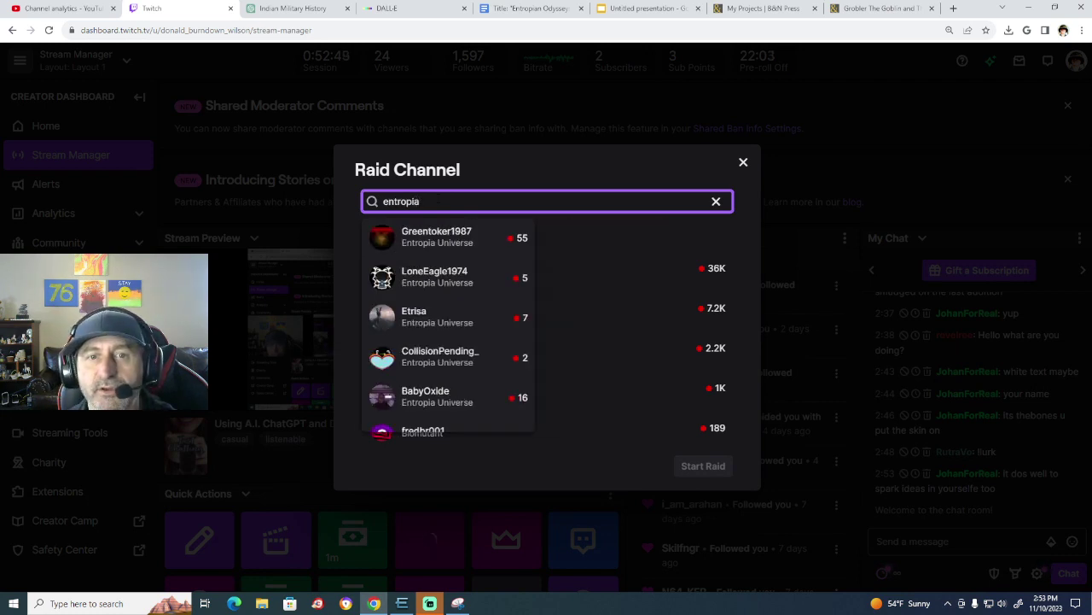
pyautogui.write(' un')
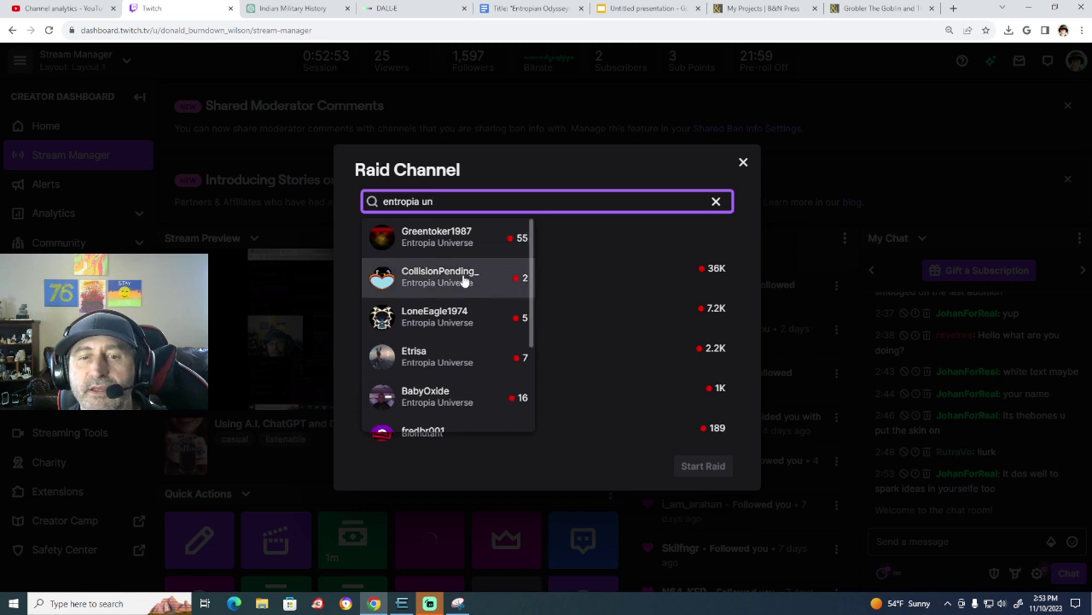
pyautogui.scroll(-3, 462, 280)
pyautogui.scroll(-1, 461, 281)
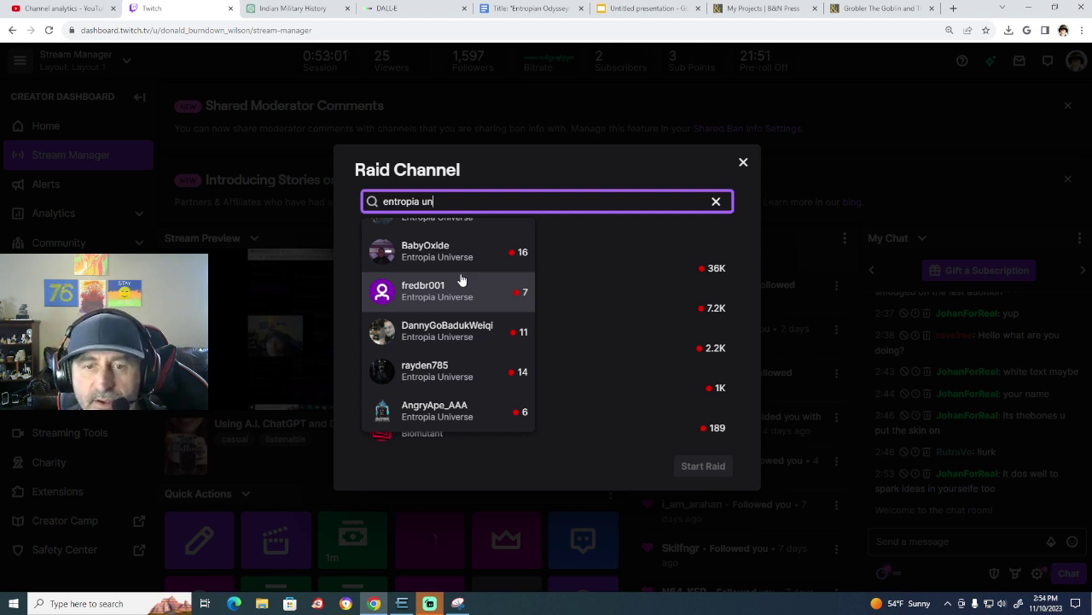
pyautogui.scroll(3, 461, 280)
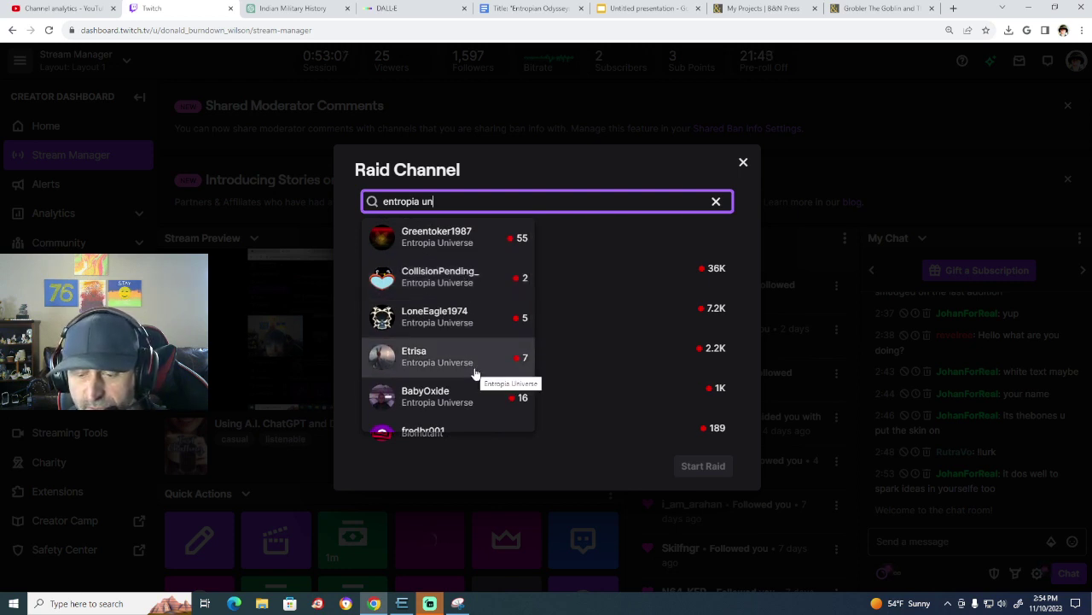
pyautogui.scroll(-3, 475, 373)
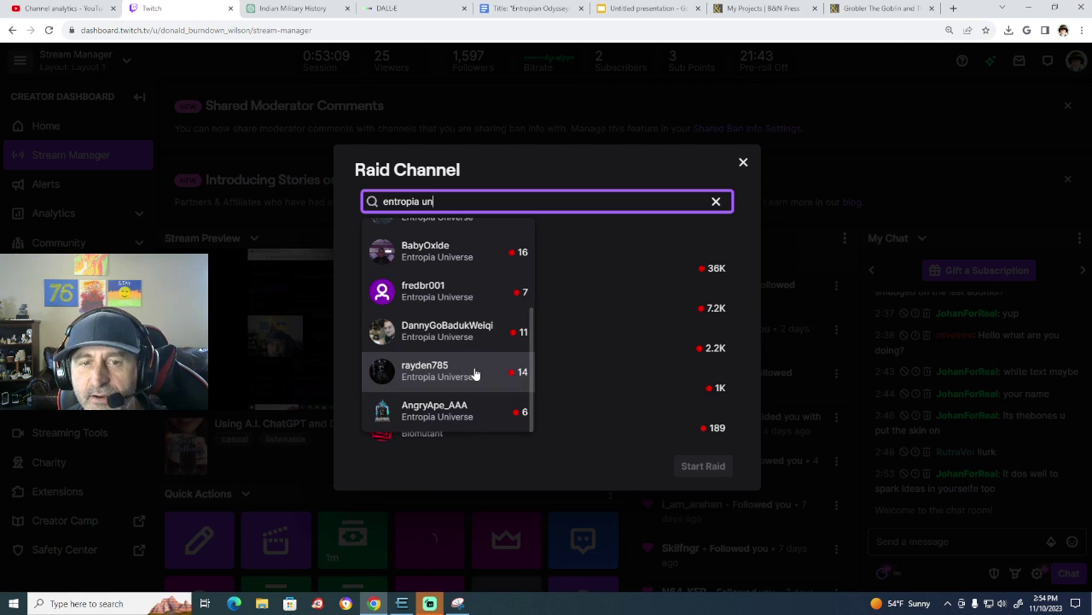
pyautogui.scroll(3, 475, 373)
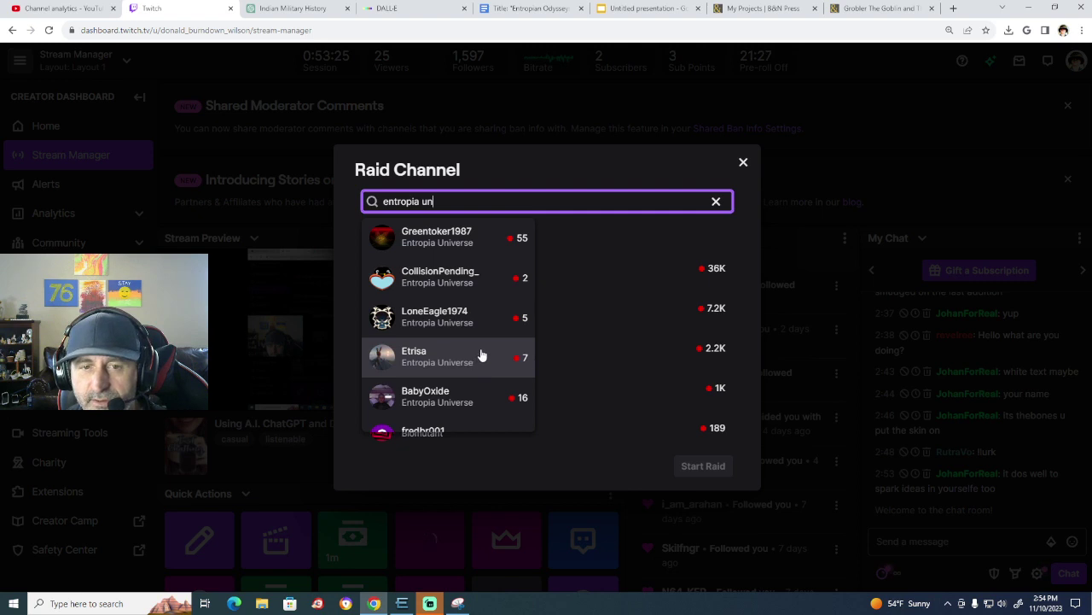
pyautogui.click(482, 355)
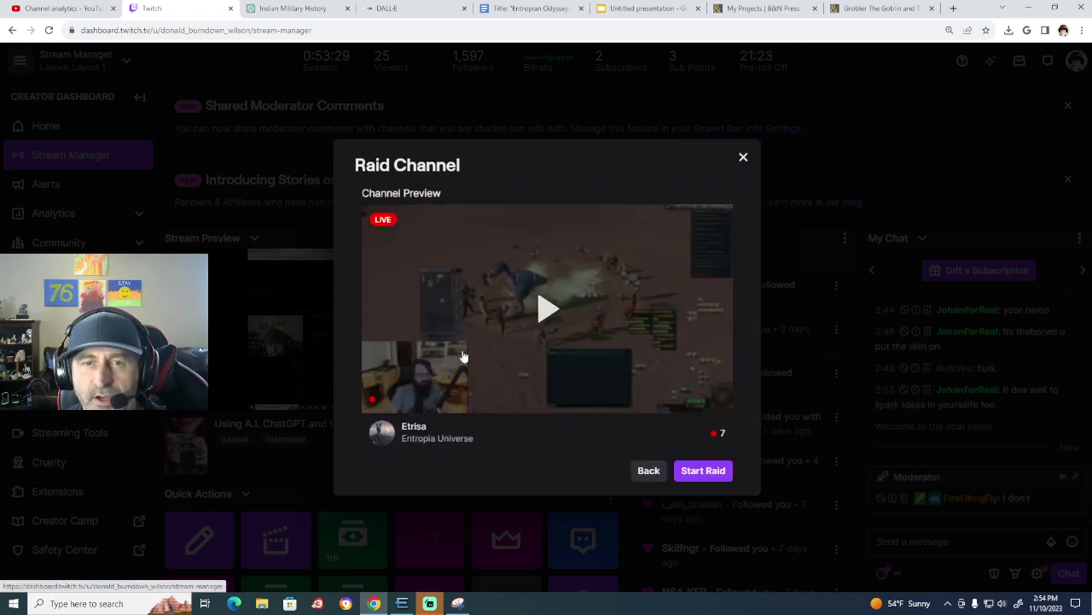
pyautogui.click(646, 474)
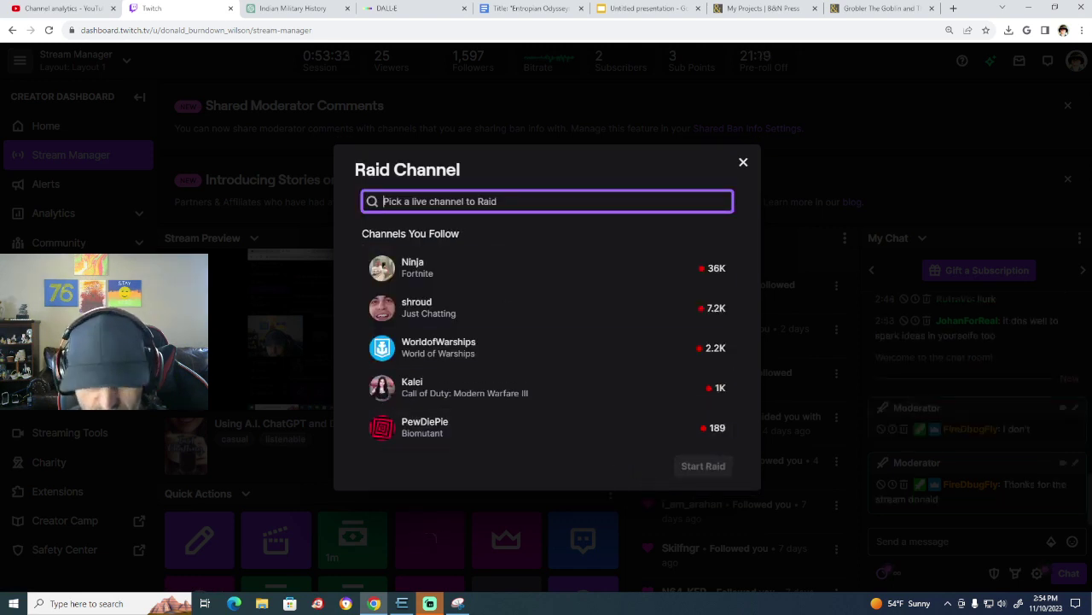
# Search the raid channels for "entropia", preview the rayden785 channel, and return to the channel search.
pyautogui.write('en')
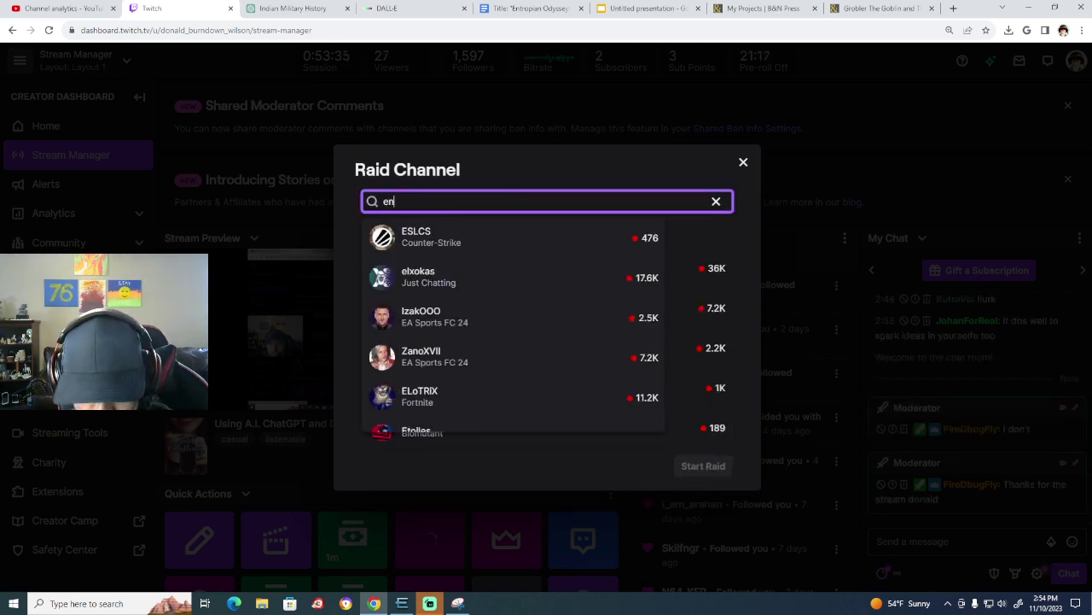
pyautogui.write('tropia')
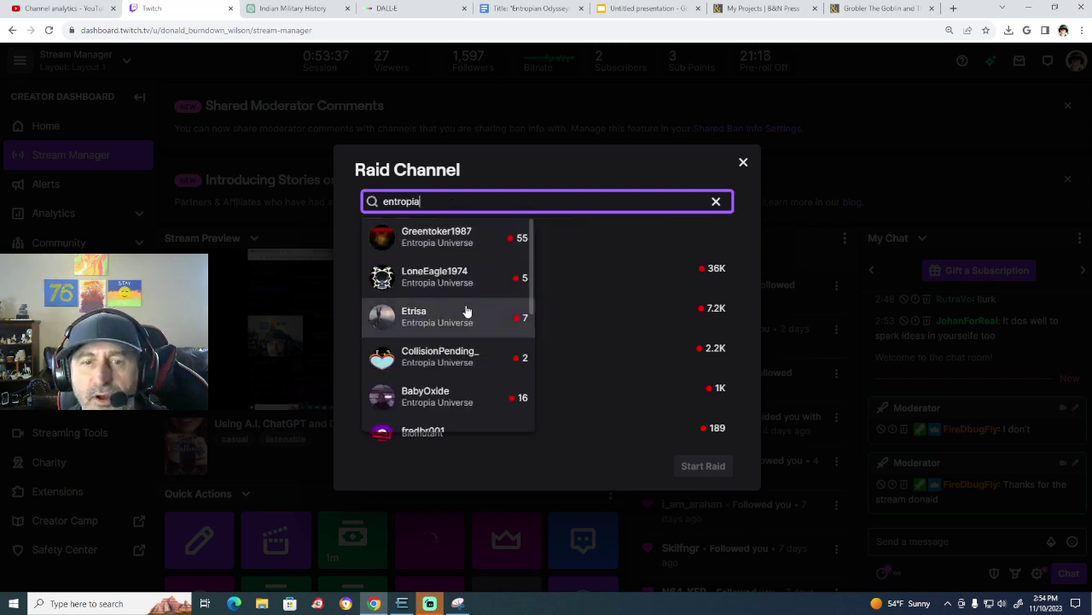
pyautogui.scroll(-3, 455, 299)
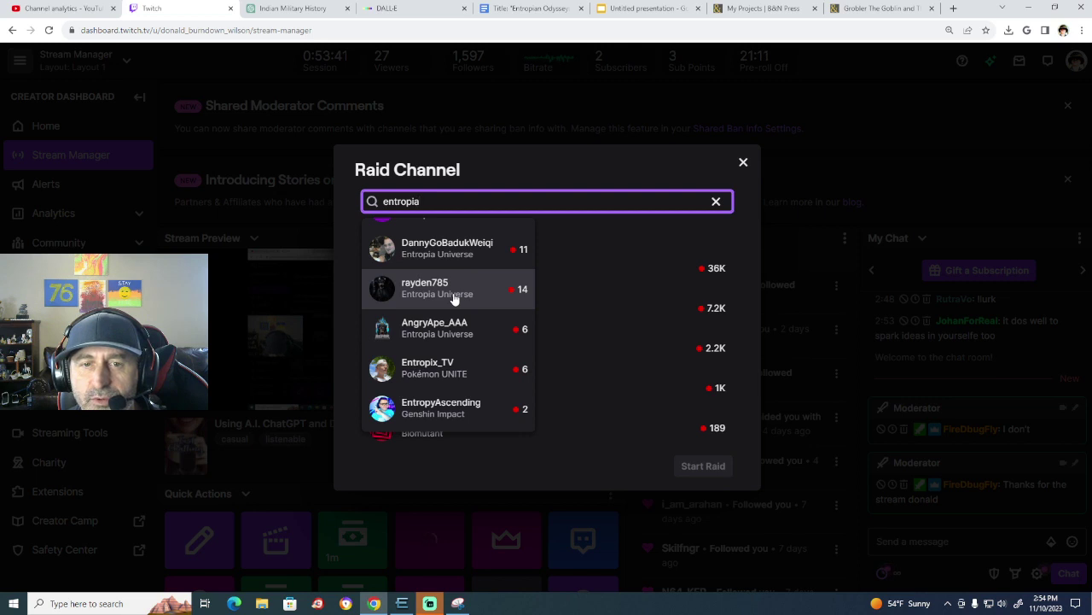
pyautogui.click(455, 290)
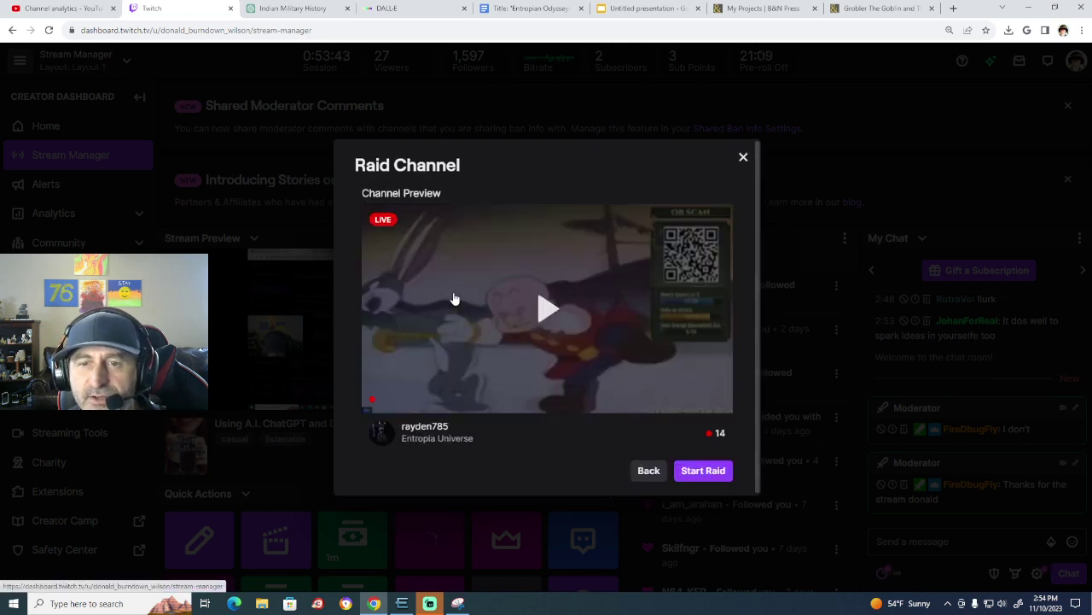
pyautogui.click(651, 471)
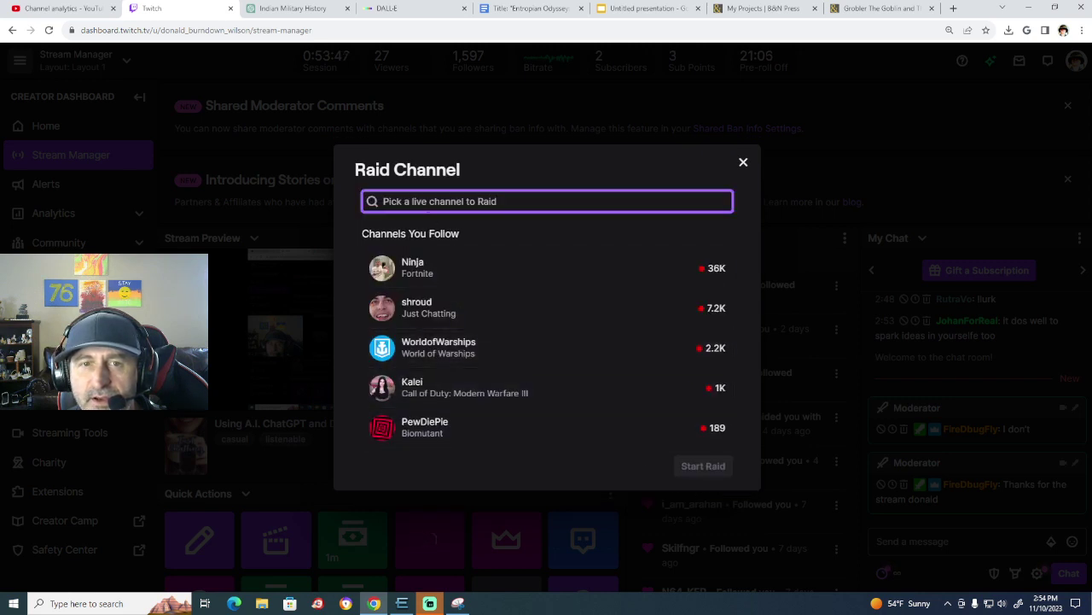
# Search for "entropia" again, preview the BabyOxide channel as a raid target, and return to the channel search.
pyautogui.write('entropia')
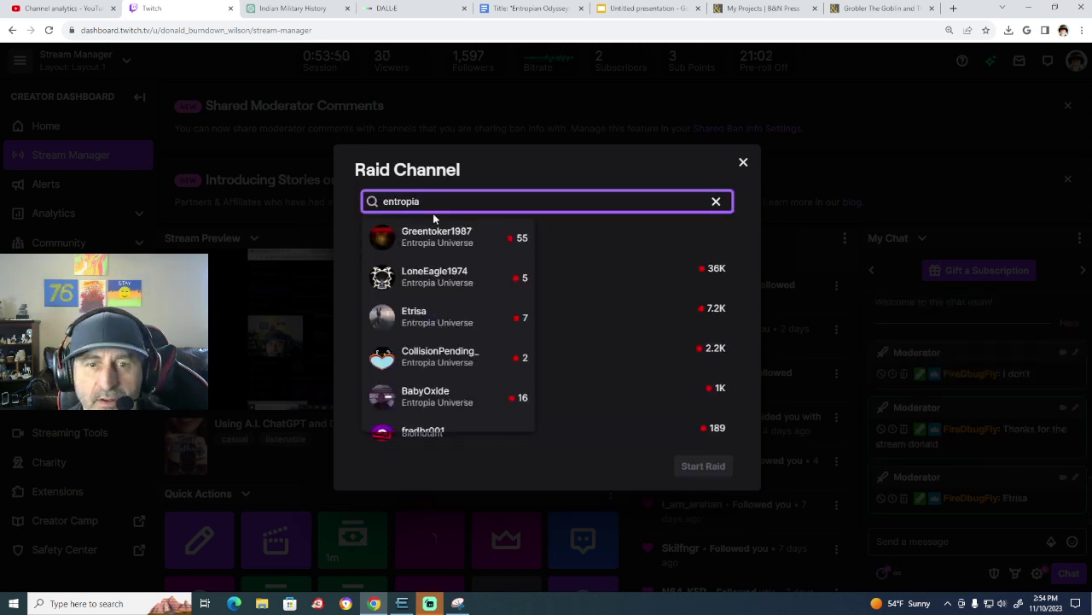
pyautogui.scroll(-3, 431, 293)
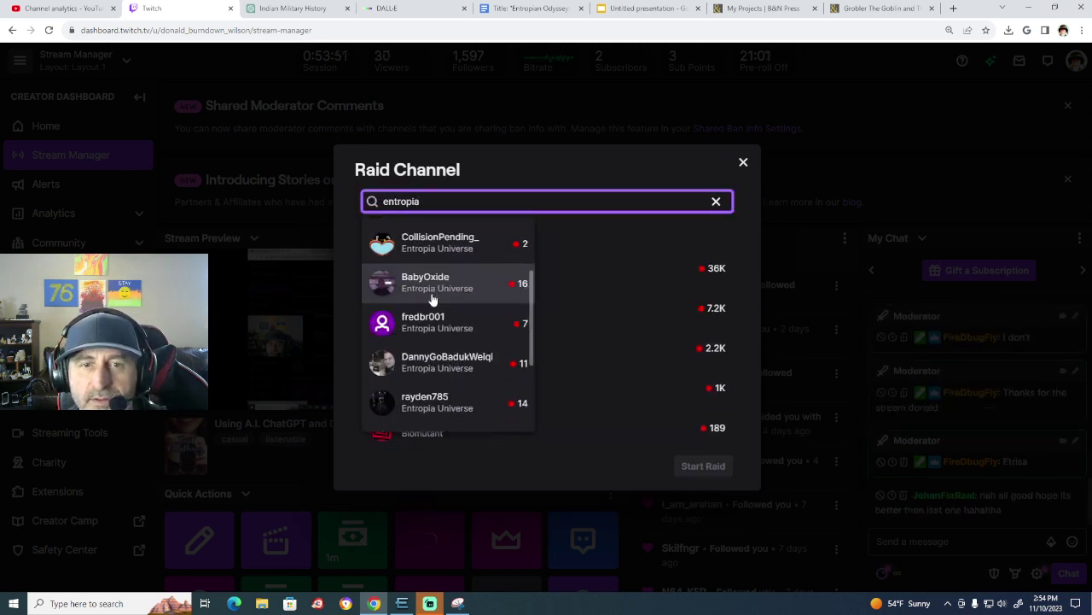
pyautogui.click(432, 285)
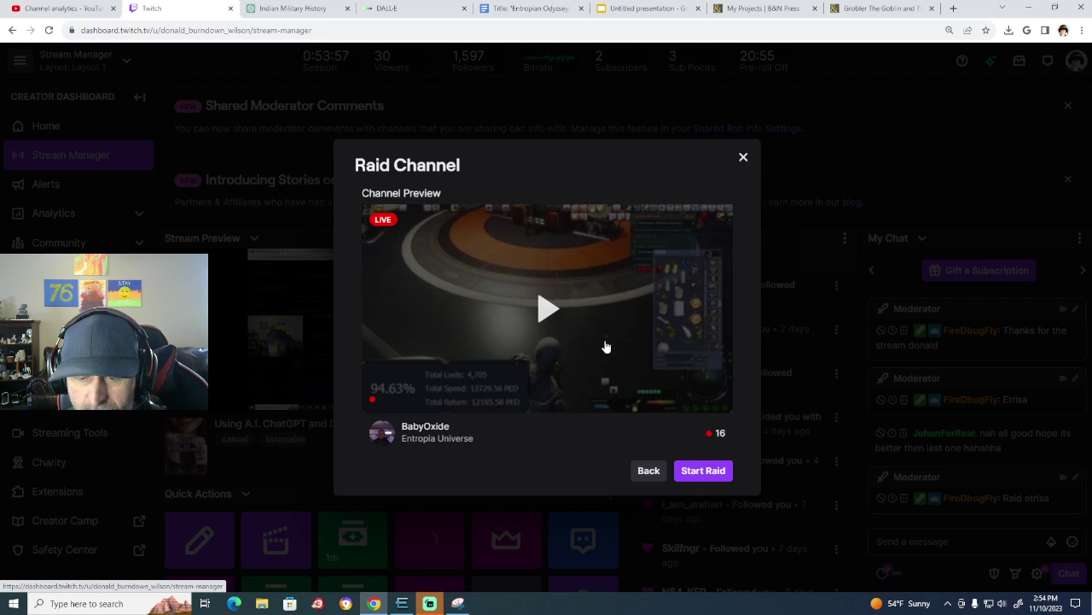
pyautogui.click(645, 474)
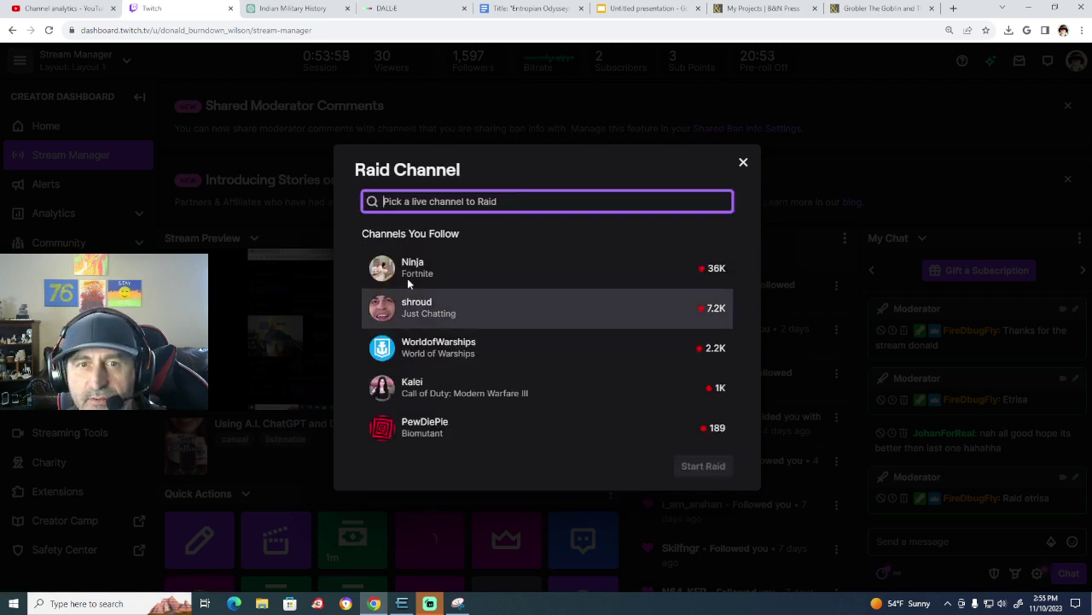
# Find the Etrisa channel by searching for "entropia", start a raid on it, and send the viewers over immediately.
pyautogui.write('entropia')
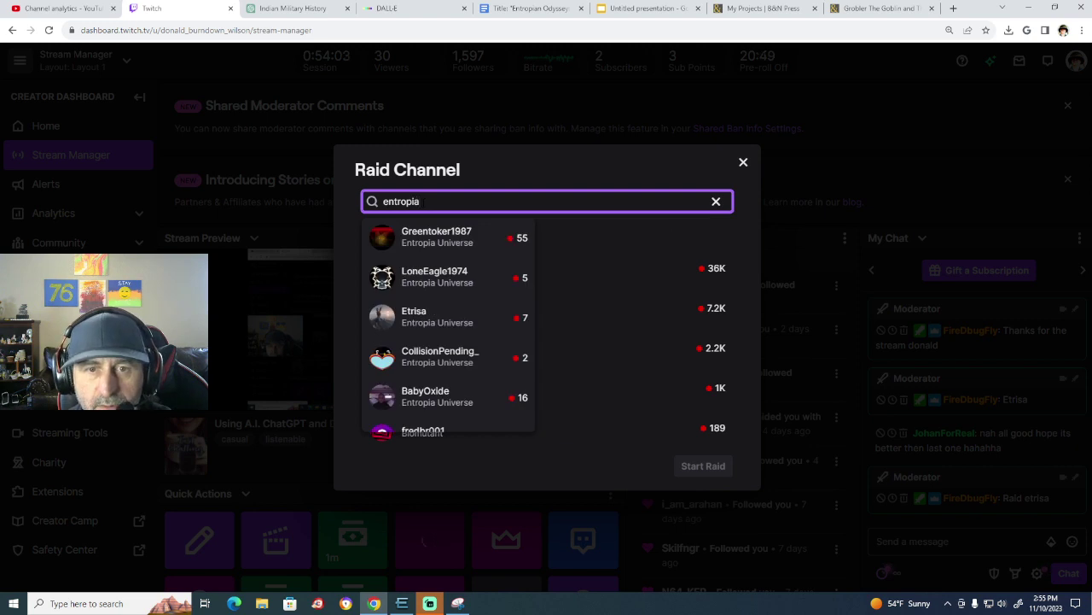
pyautogui.click(440, 318)
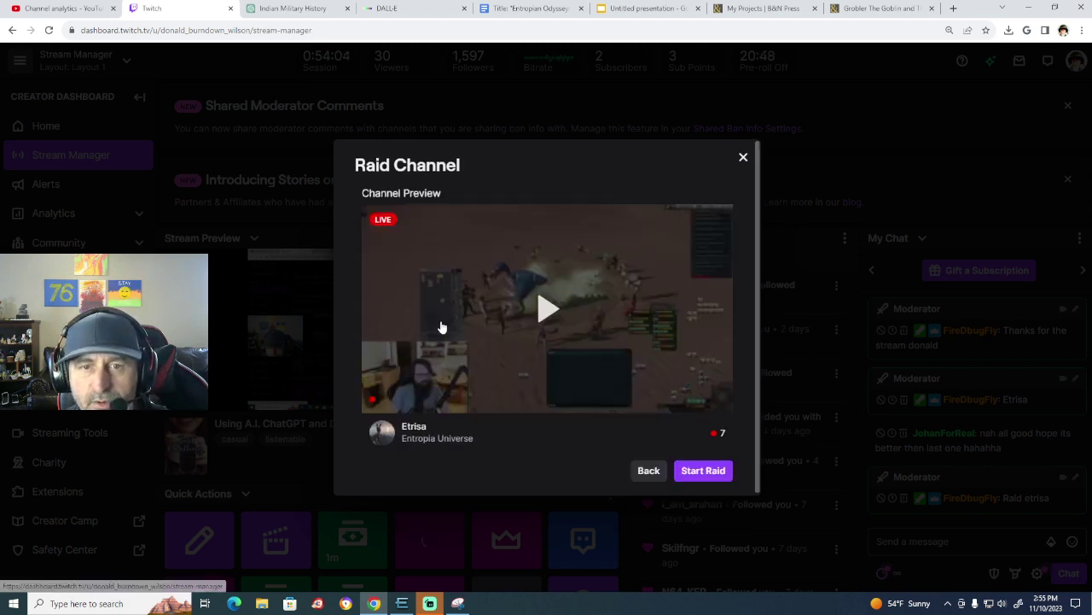
pyautogui.click(694, 471)
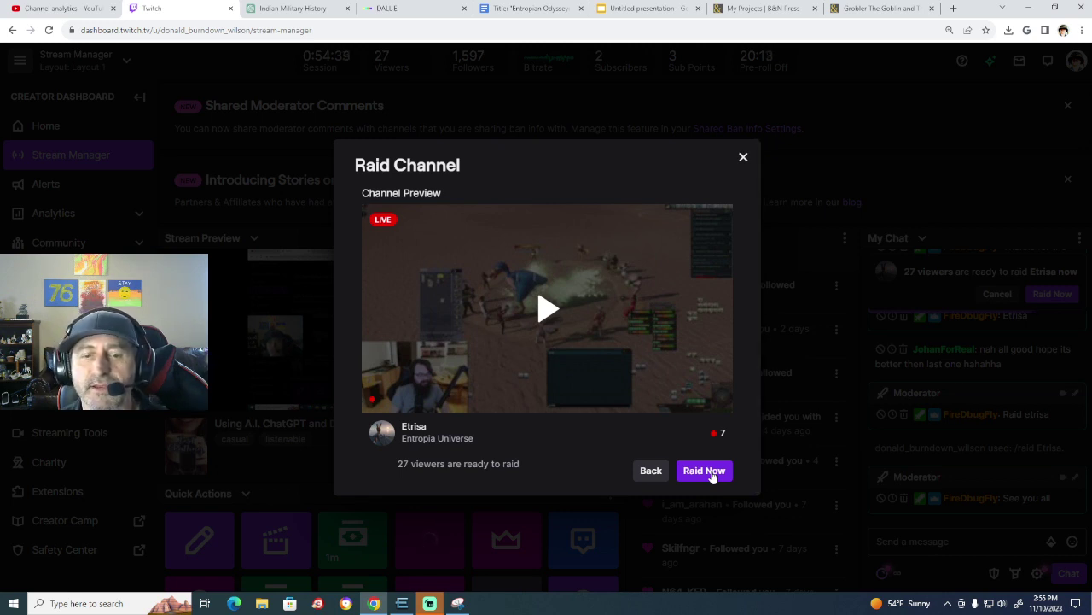
pyautogui.click(711, 472)
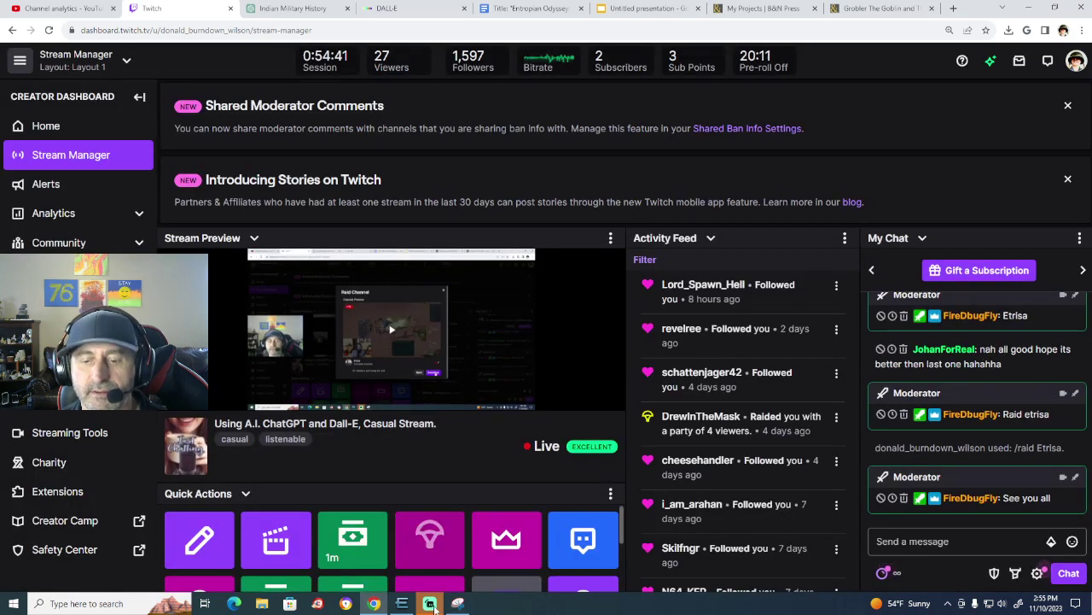